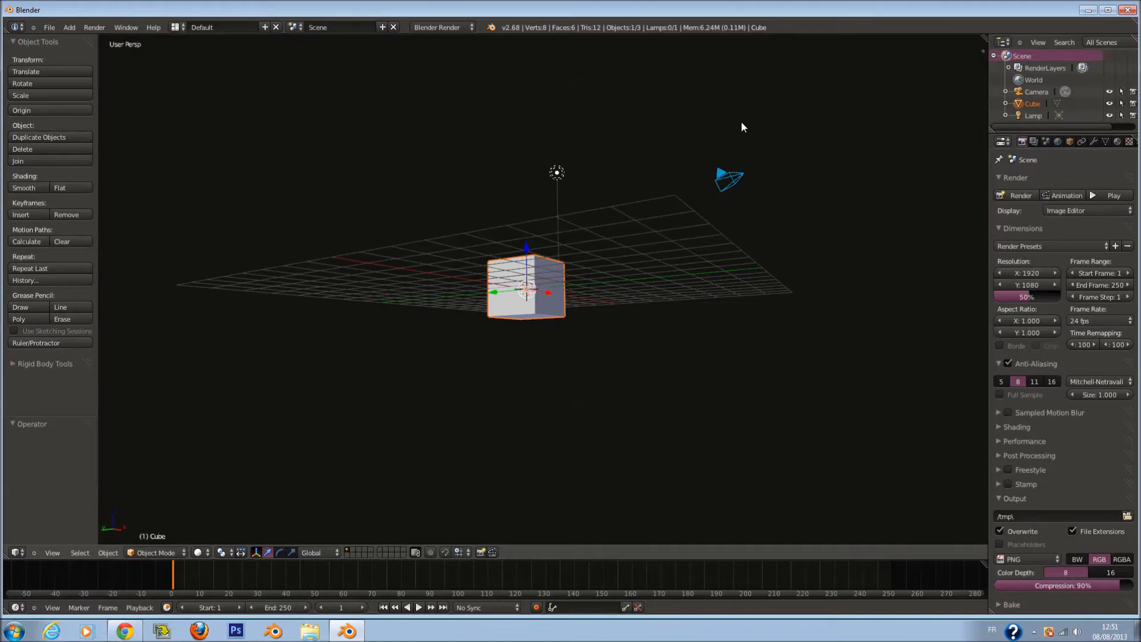
Expand the Rigid Body Tools and examine their add and remove options
middle_click_drag(470, 176, 521, 234)
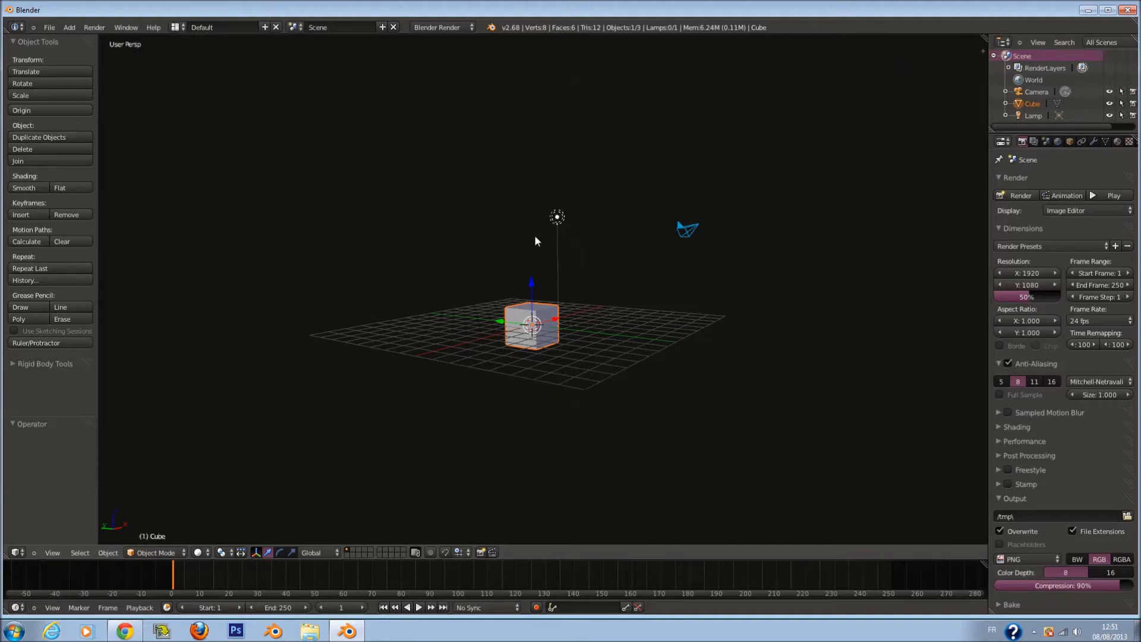
scroll(533, 233, "up", 1)
left_click(25, 365)
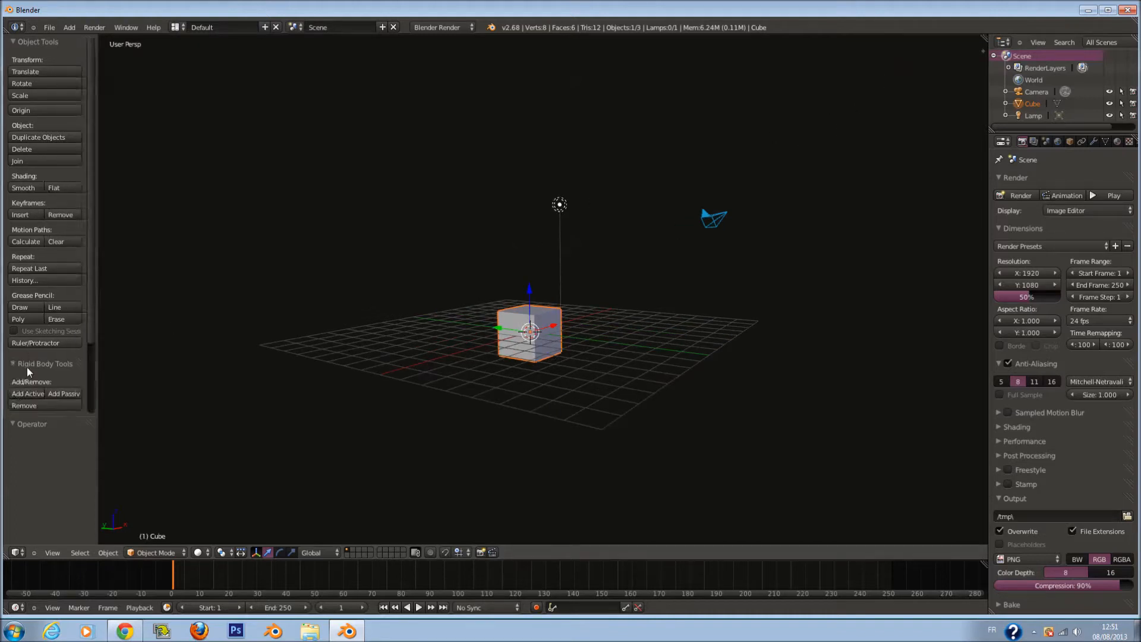
scroll(27, 366, "down", 4)
scroll(27, 350, "up", 4)
Widen the properties area and show the physics options for the cube
left_click_drag(984, 197, 944, 199)
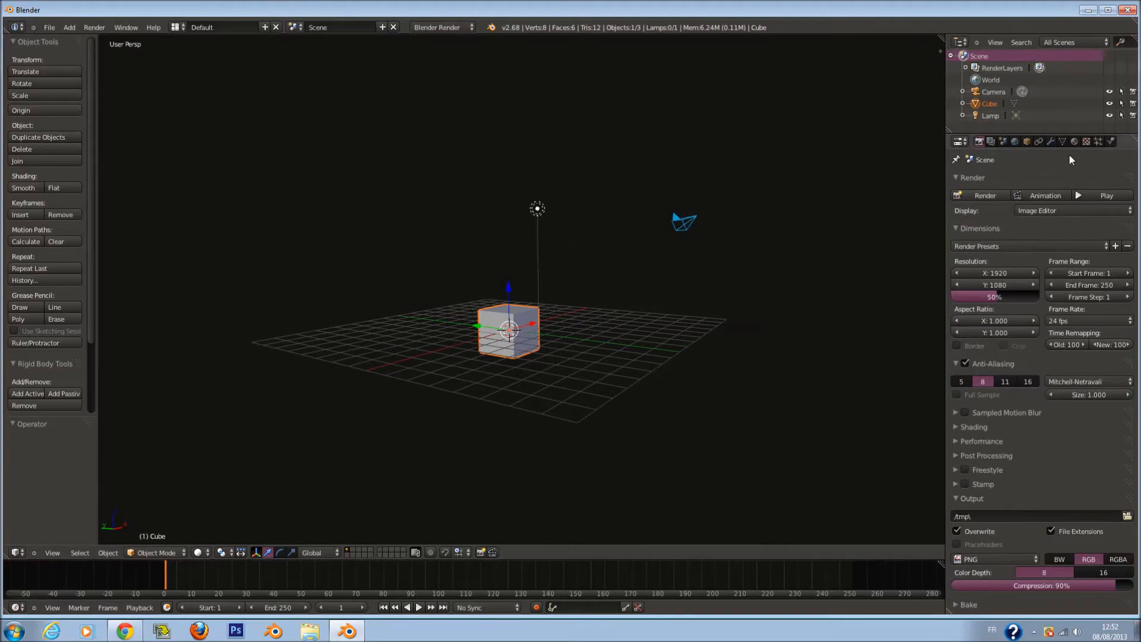
left_click(1095, 142)
left_click(1111, 142)
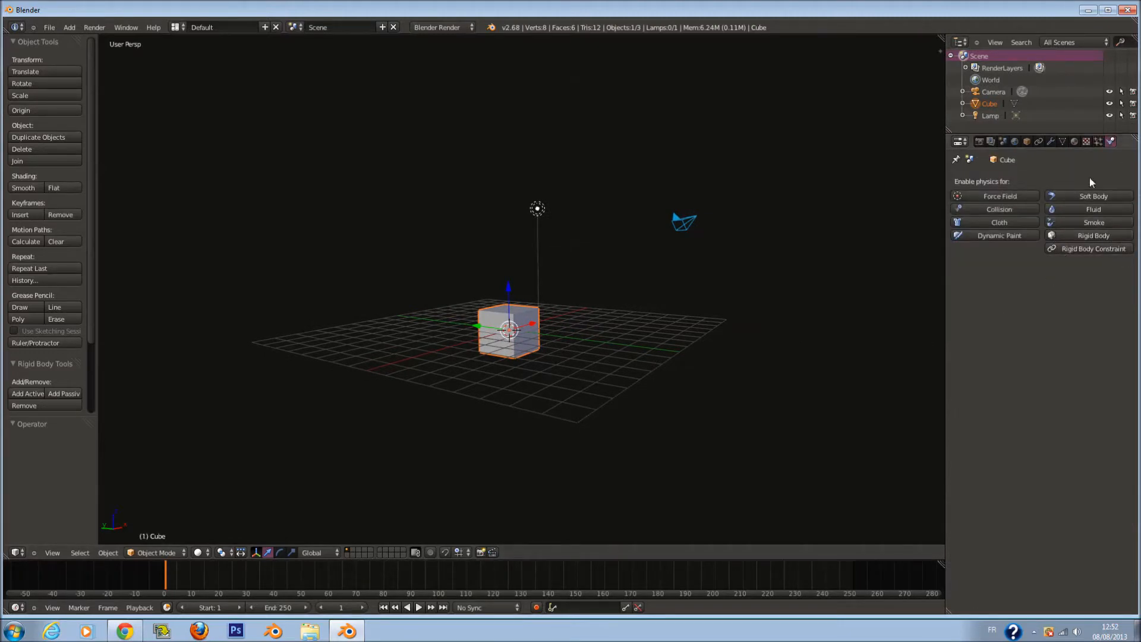
Save the scene as Explosion in the "blender save system" folder
key("KP_1")
key("KP_5")
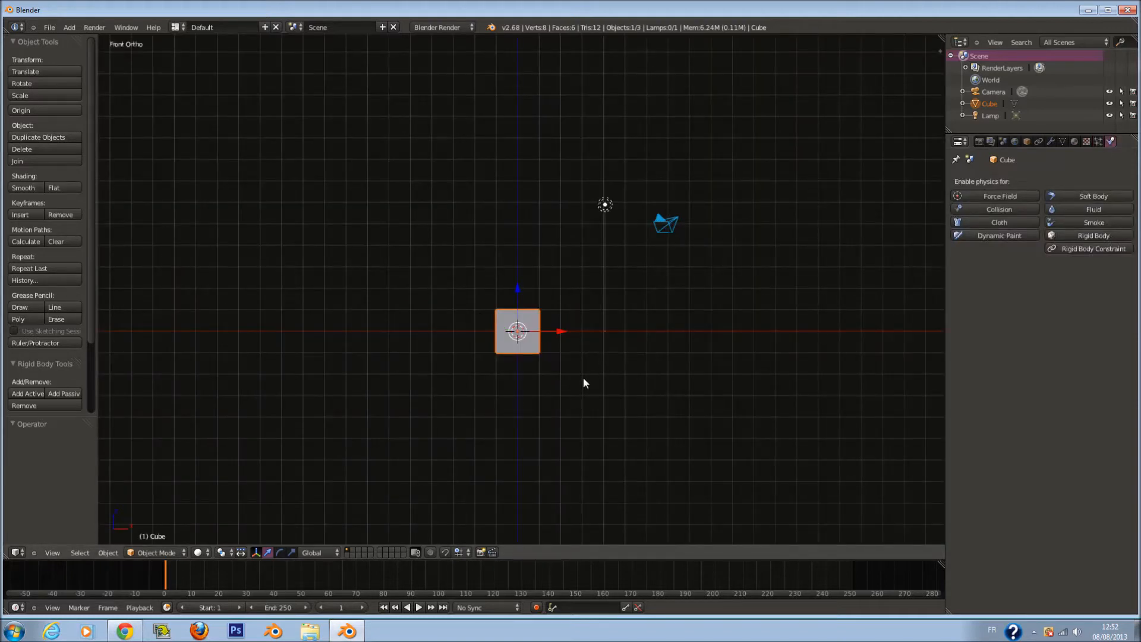
key("ctrl+s")
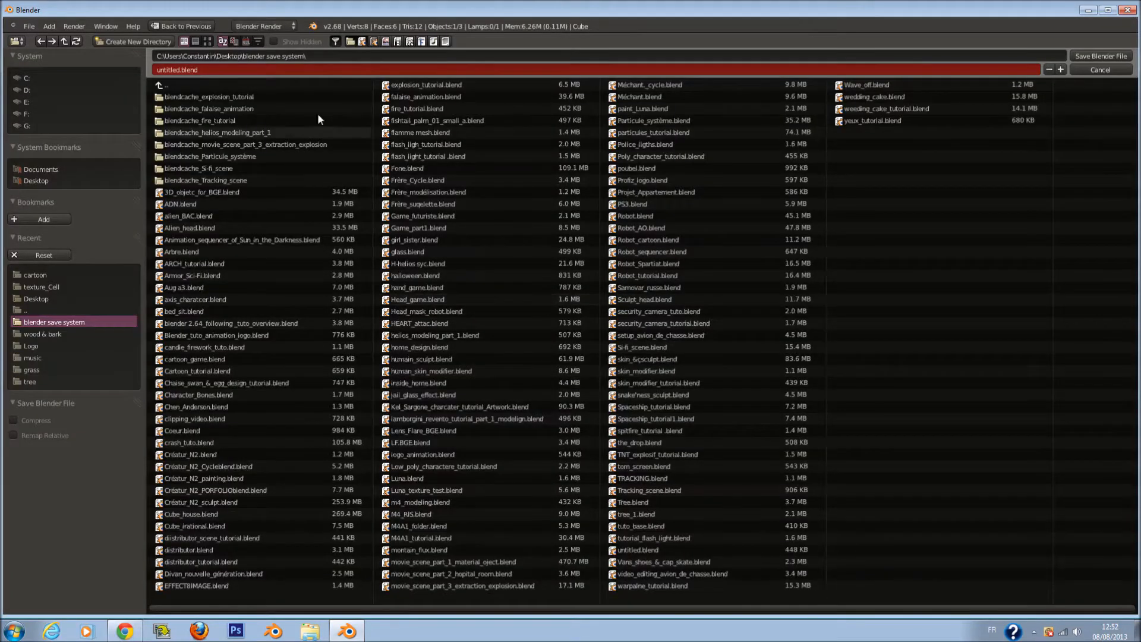
left_click(270, 70)
key("BackSpace")
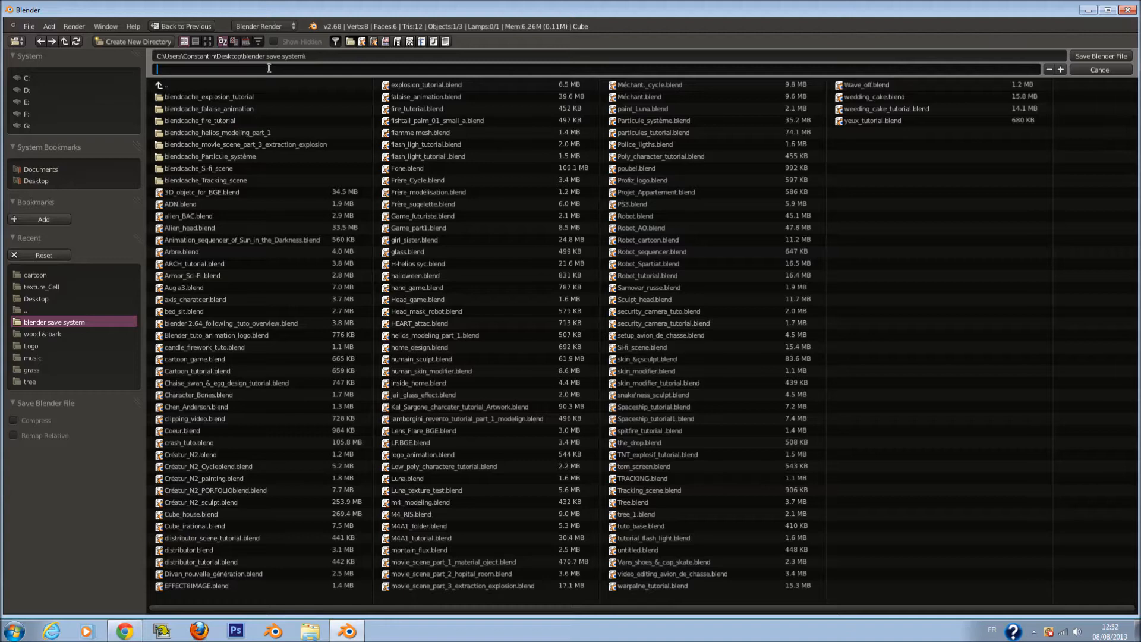
type("Explosion")
key("Return")
left_click(1100, 56)
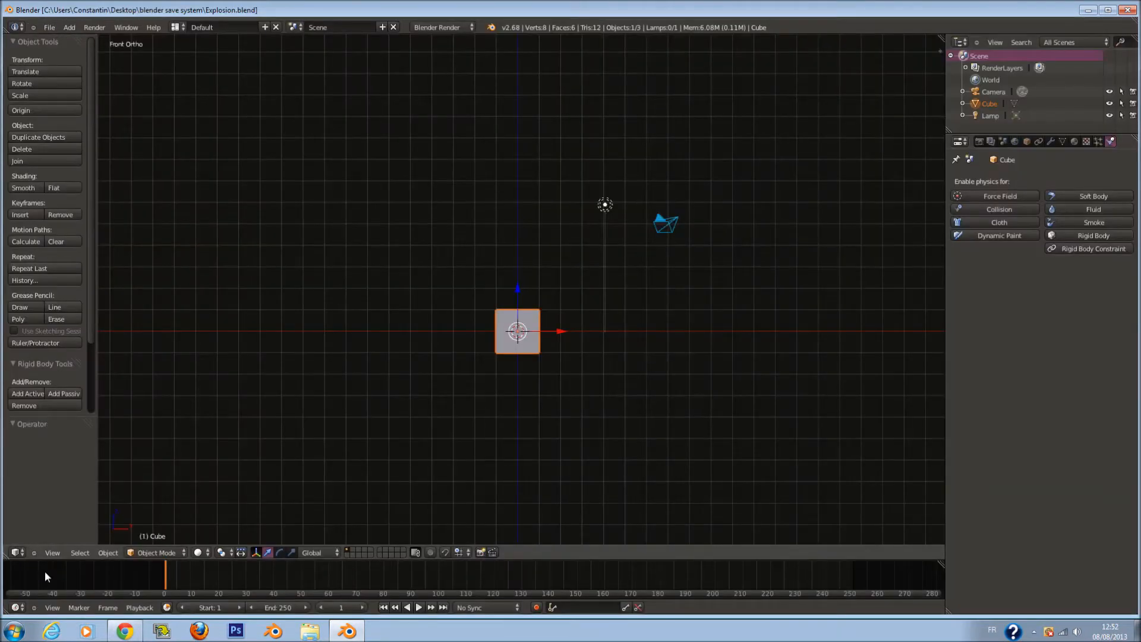
Enable the "3D View: Screencast Keys" add-on in the user preferences and return to the 3D view
left_click(16, 552)
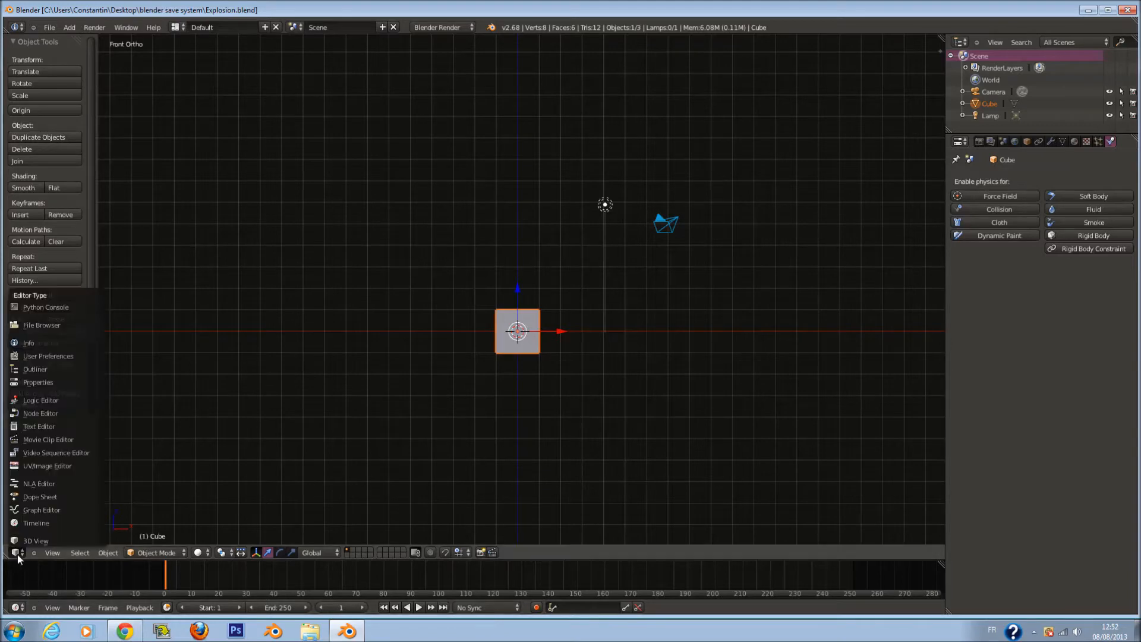
left_click(47, 356)
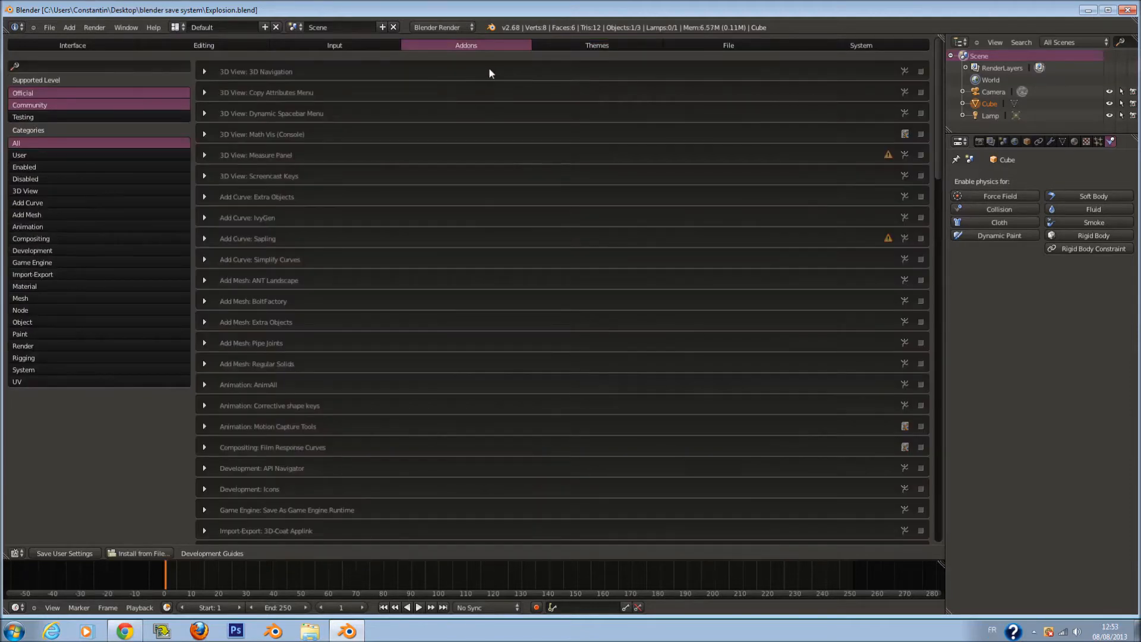
left_click(920, 176)
left_click(15, 553)
left_click(32, 540)
scroll(511, 346, "down", 1)
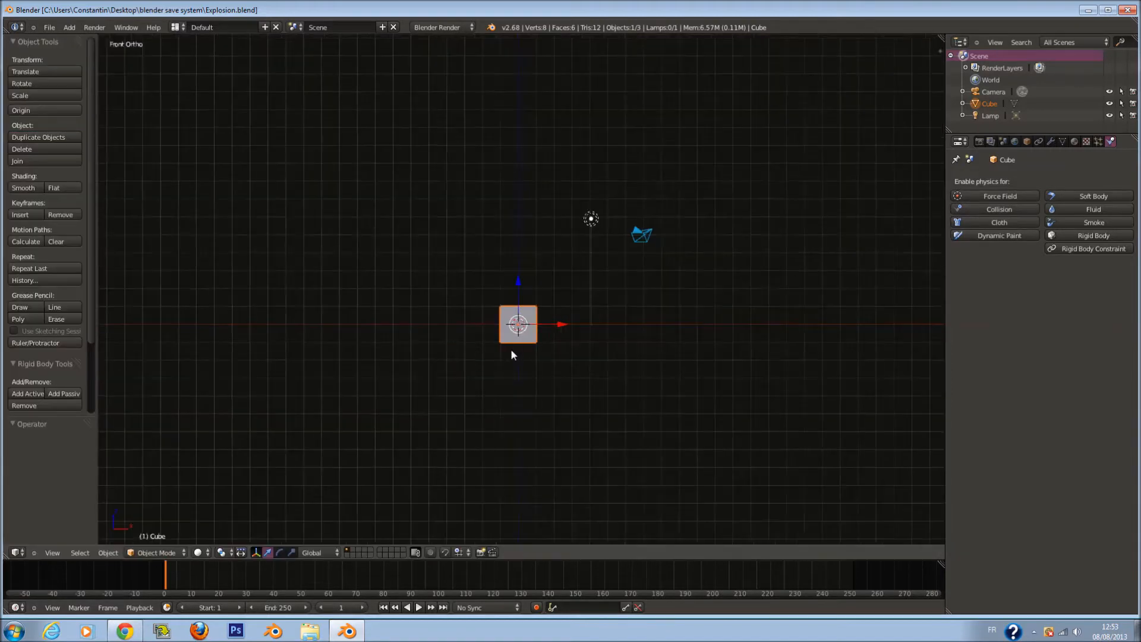
scroll(512, 346, "down", 4, "shift")
scroll(515, 348, "up", 3)
scroll(519, 357, "up", 2, "shift")
key("a")
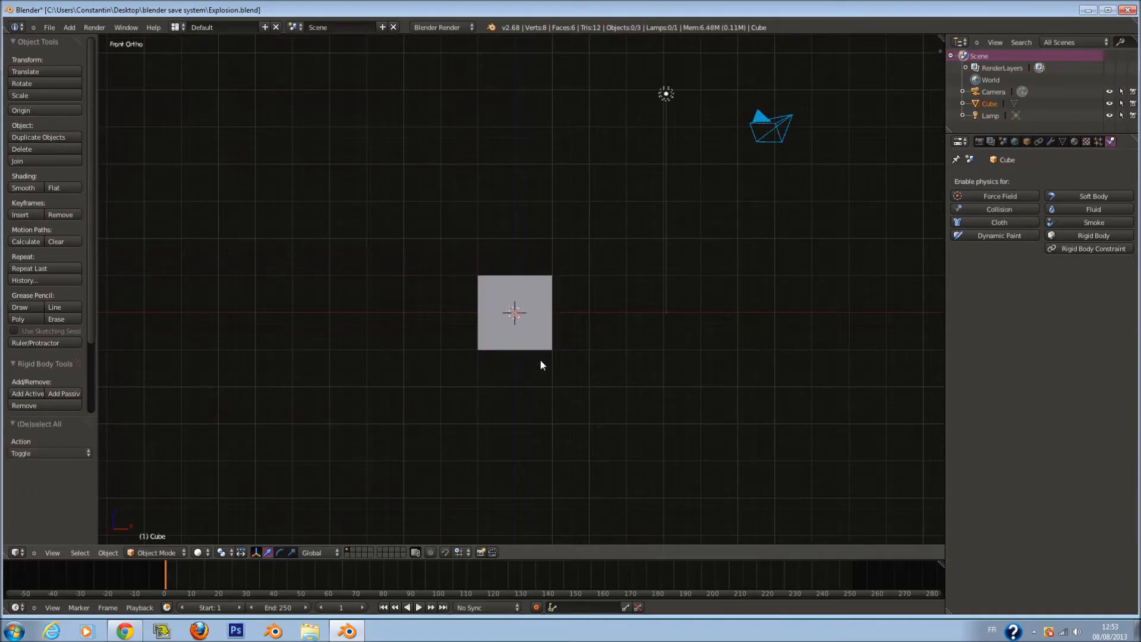
key("a")
key("a")
middle_click_drag(567, 359, 512, 316)
key("KP_1")
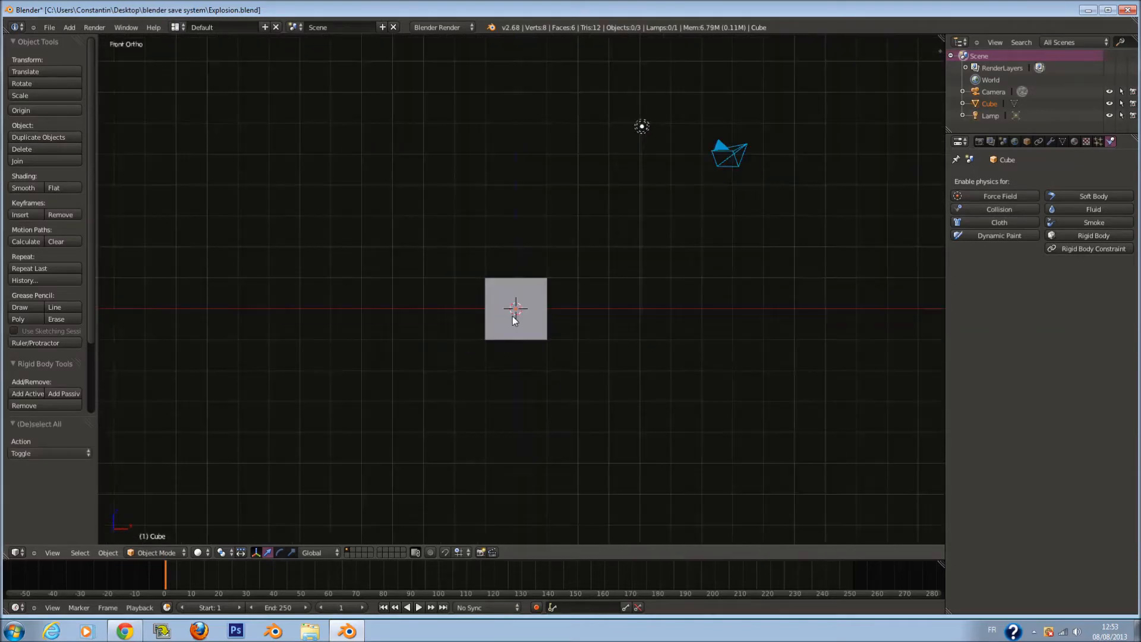
scroll(529, 288, "up", 3, "shift")
right_click(525, 343)
scroll(547, 337, "down", 4, "shift")
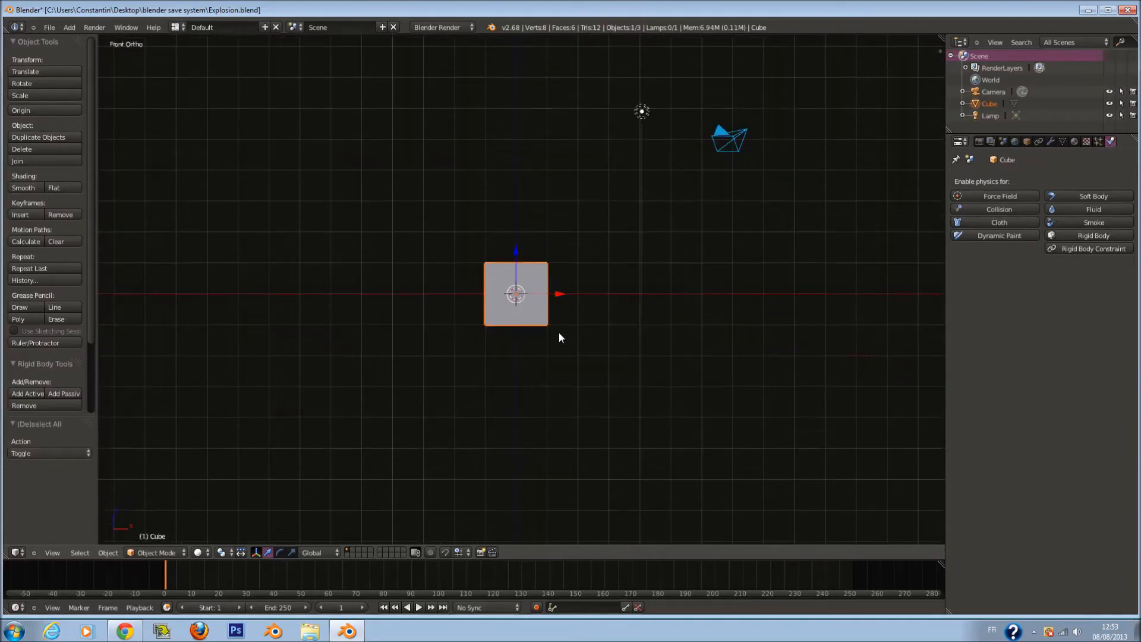
scroll(561, 331, "up", 3)
scroll(526, 328, "up", 2)
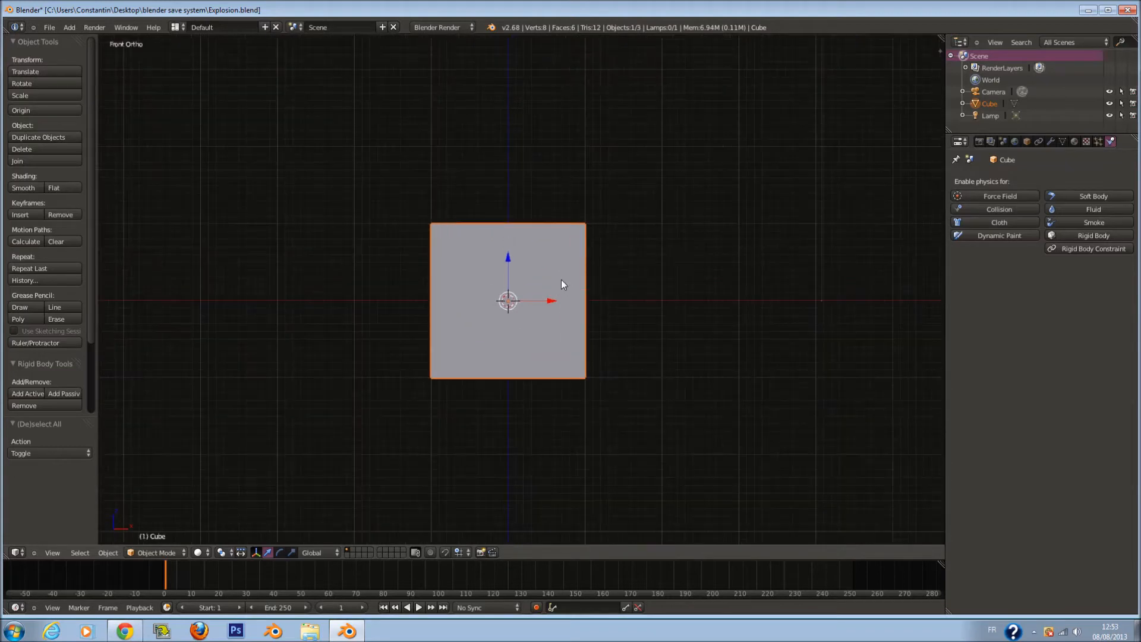
scroll(560, 274, "down", 1, "ctrl")
scroll(559, 268, "down", 2, "shift")
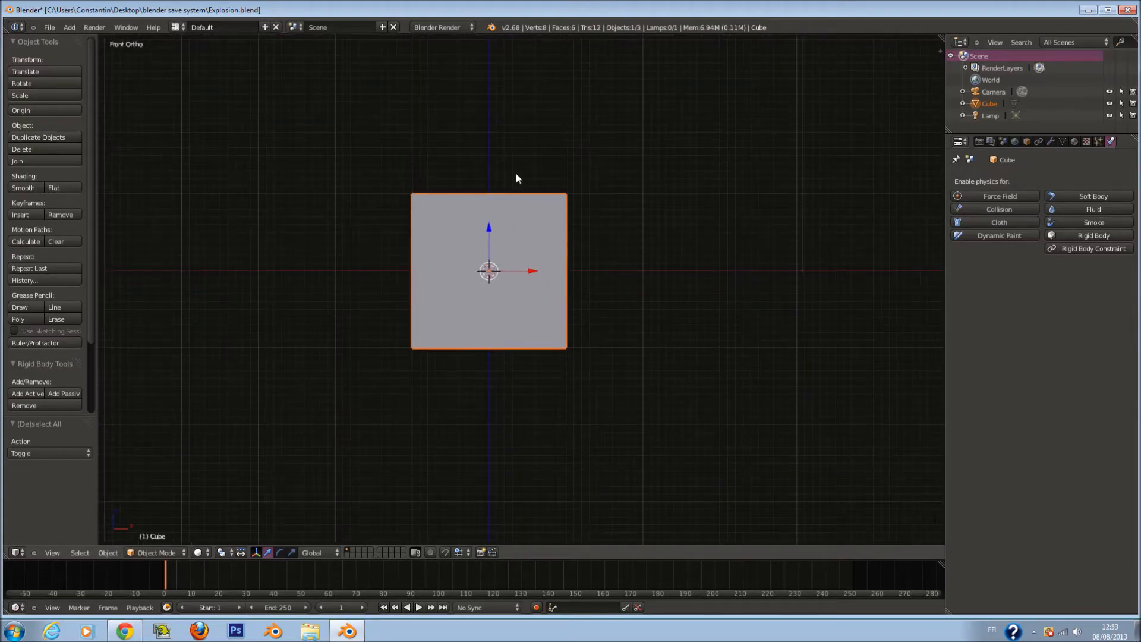
scroll(582, 171, "down", 1)
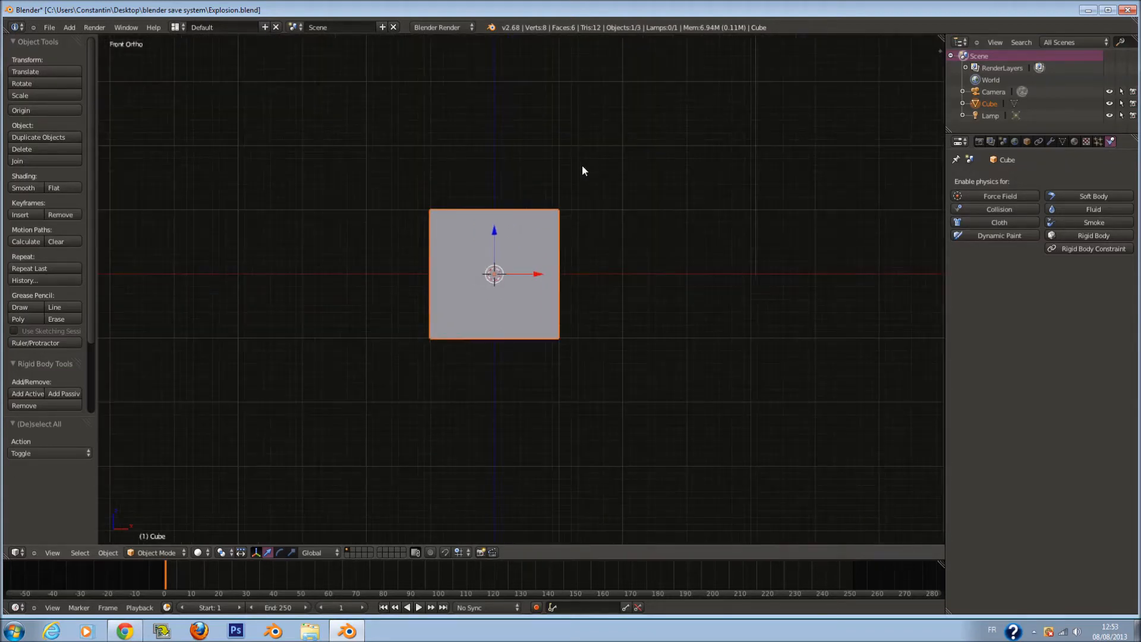
scroll(582, 171, "down", 1, "shift")
scroll(582, 169, "up", 1, "ctrl")
scroll(591, 190, "up", 1)
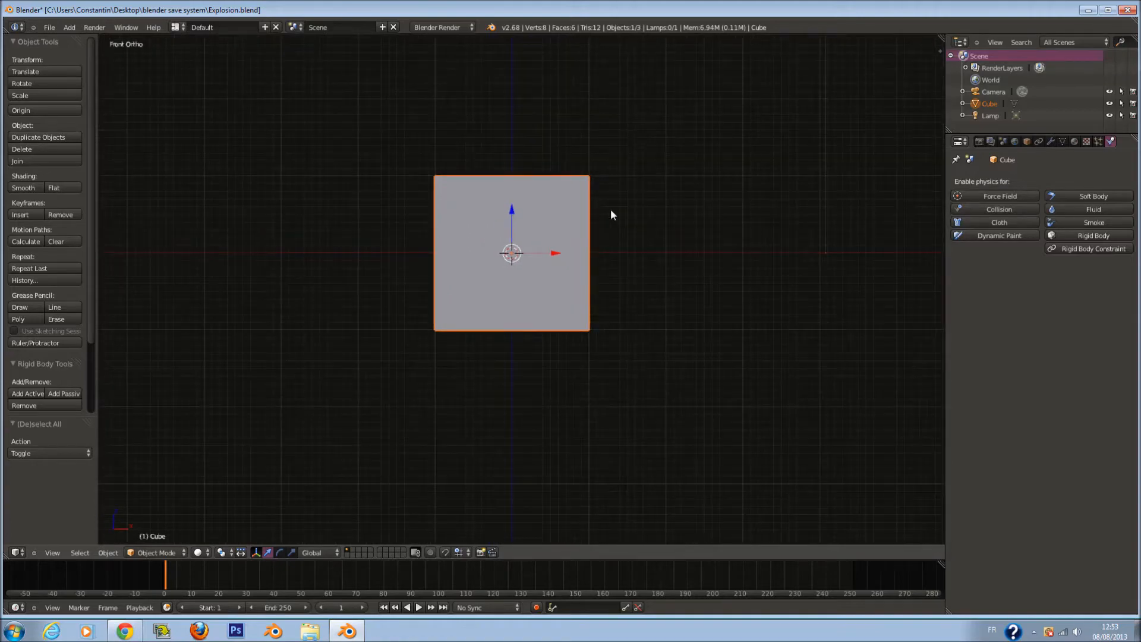
middle_click_drag(552, 189, 517, 191)
scroll(517, 188, "up", 5, "shift")
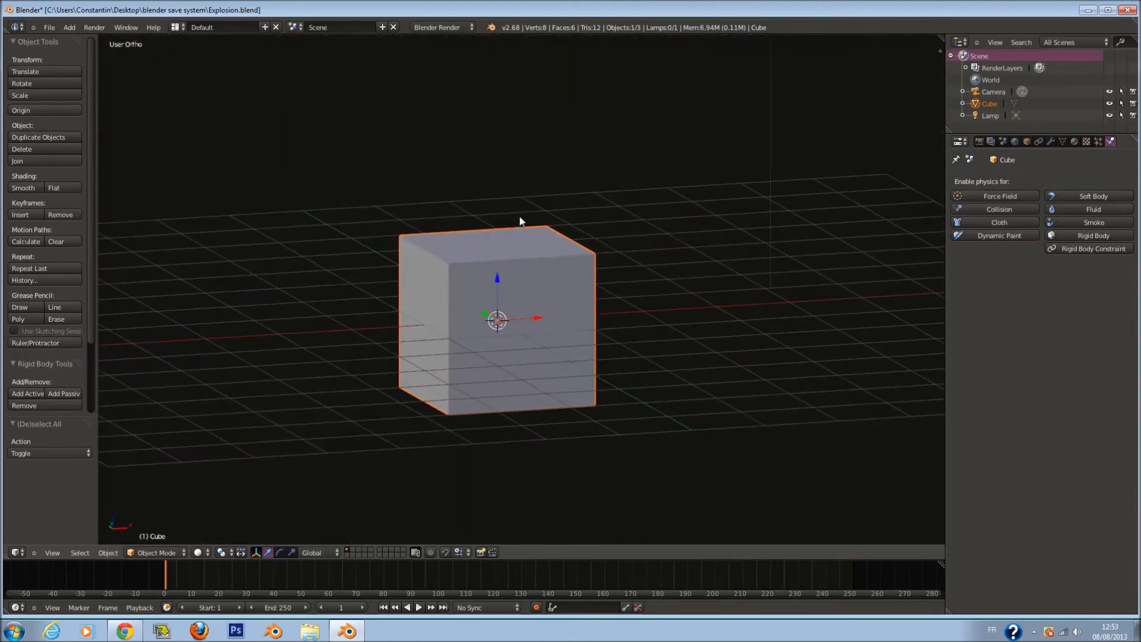
Enter Edit Mode on the cube and add one centred vertical loop cut that splits it in half
key("Tab")
scroll(517, 229, "up", 3)
key("a")
key("ctrl+r")
scroll(476, 199, "up", 1)
scroll(477, 198, "down", 1)
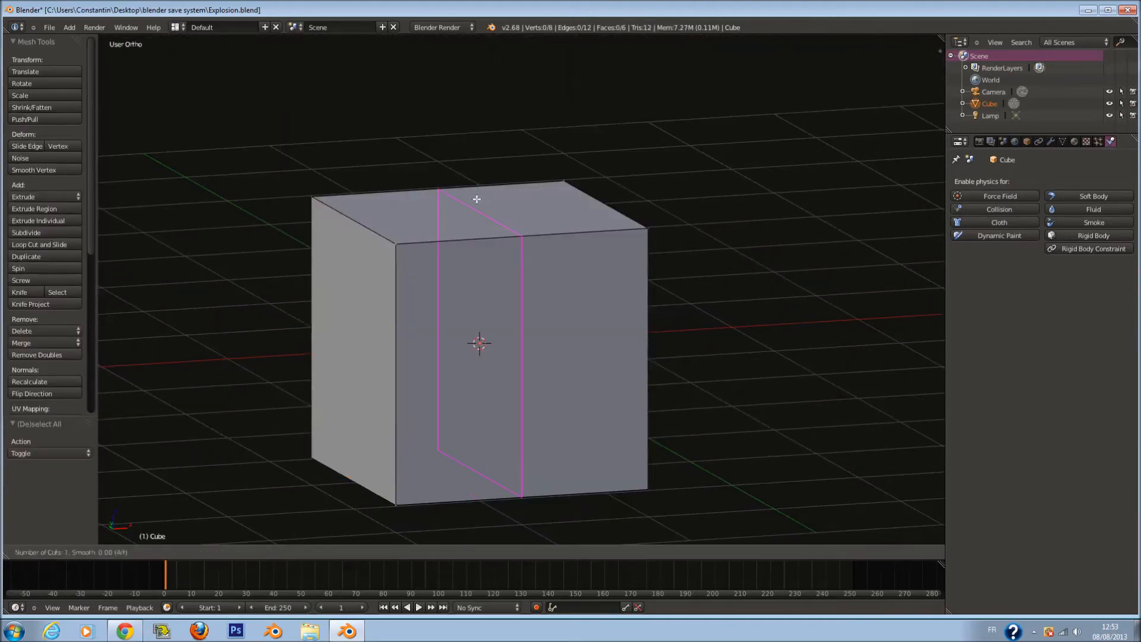
left_click(478, 201)
right_click(467, 225)
Try to add a second centred loop cut perpendicular to the first one
key("a")
middle_click_drag(450, 248, 472, 236)
key("ctrl+r")
left_click(472, 235)
right_click(471, 235)
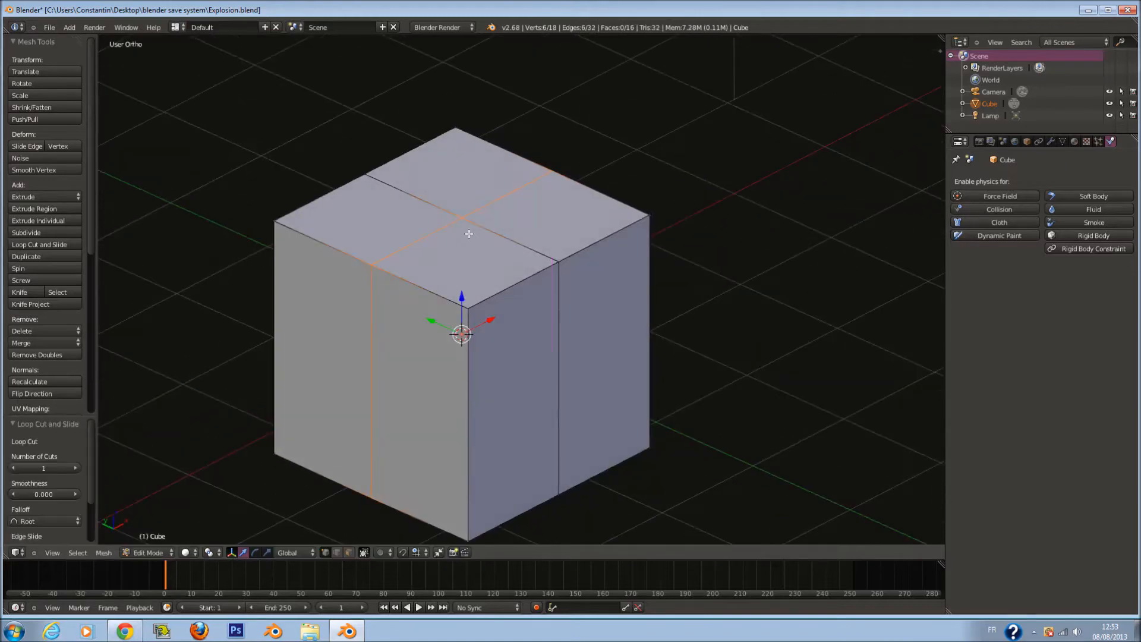
right_click(471, 214)
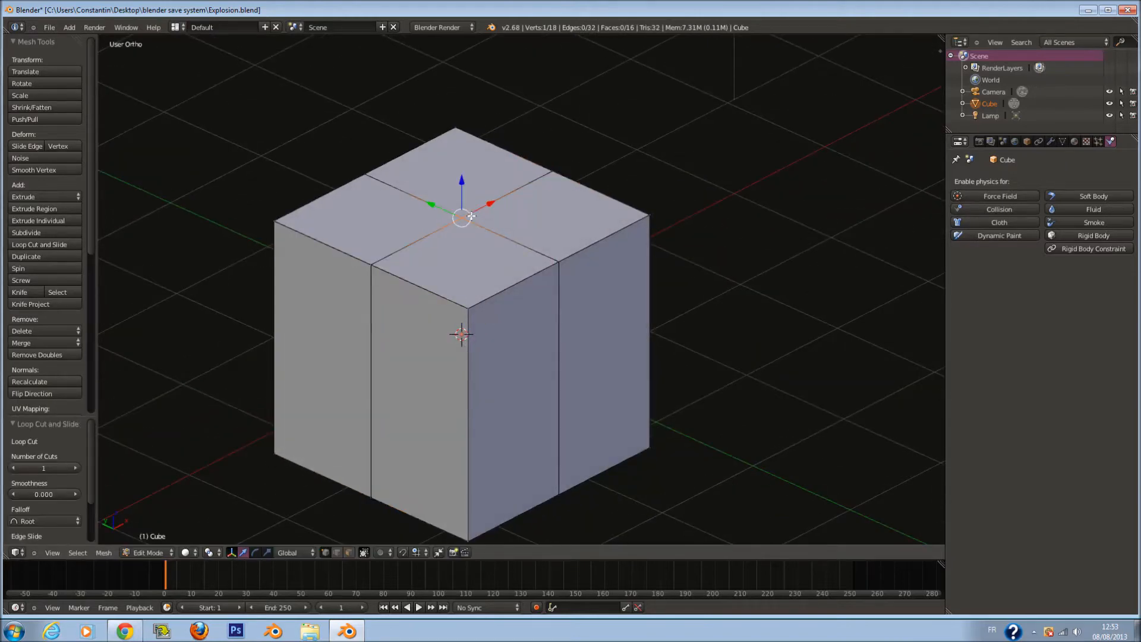
key("ctrl+z")
key("ctrl+z")
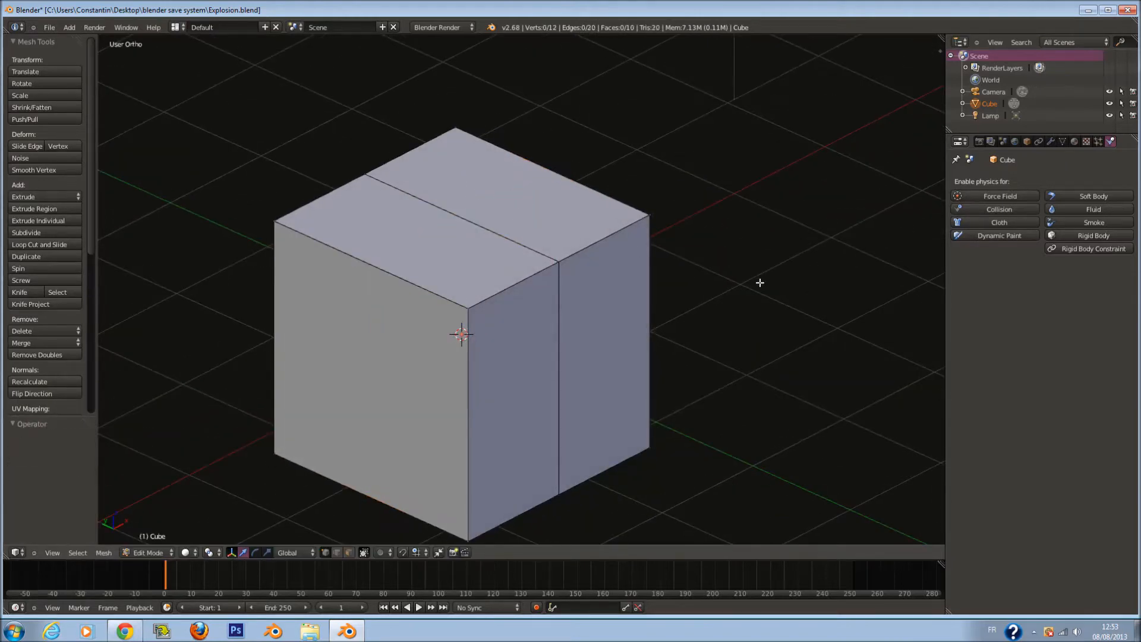
Collapse the unneeded view property sections and start the Screencast Keys display
key("n")
scroll(896, 395, "down", 3)
scroll(873, 237, "up", 5)
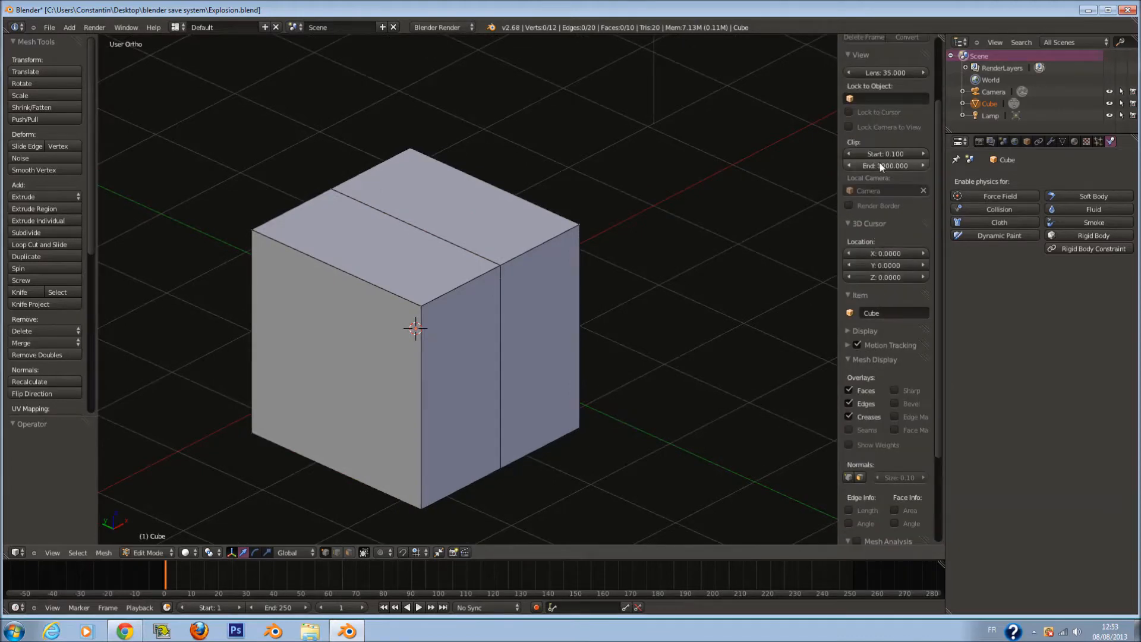
left_click(875, 225)
left_click(871, 239)
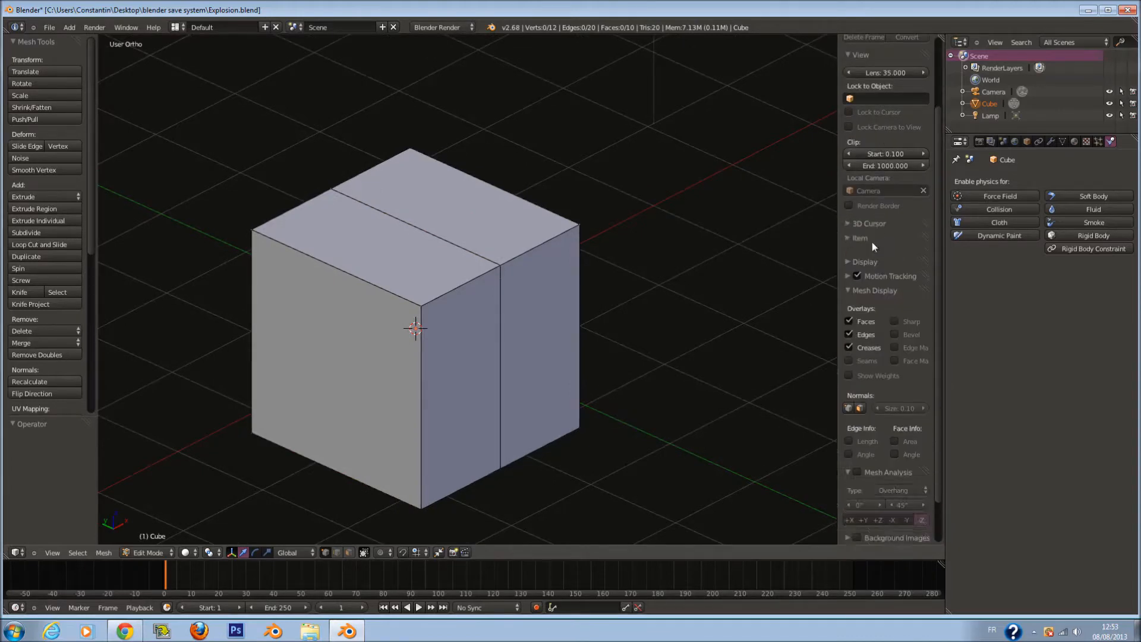
left_click(881, 282)
left_click(883, 297)
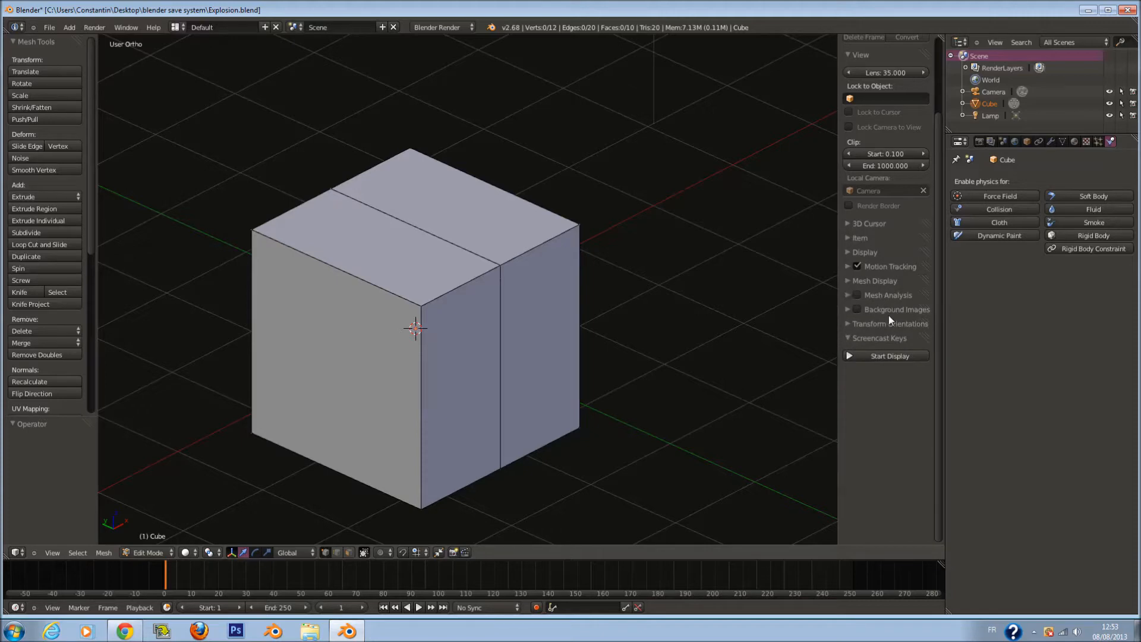
left_click(892, 355)
scroll(700, 326, "down", 5)
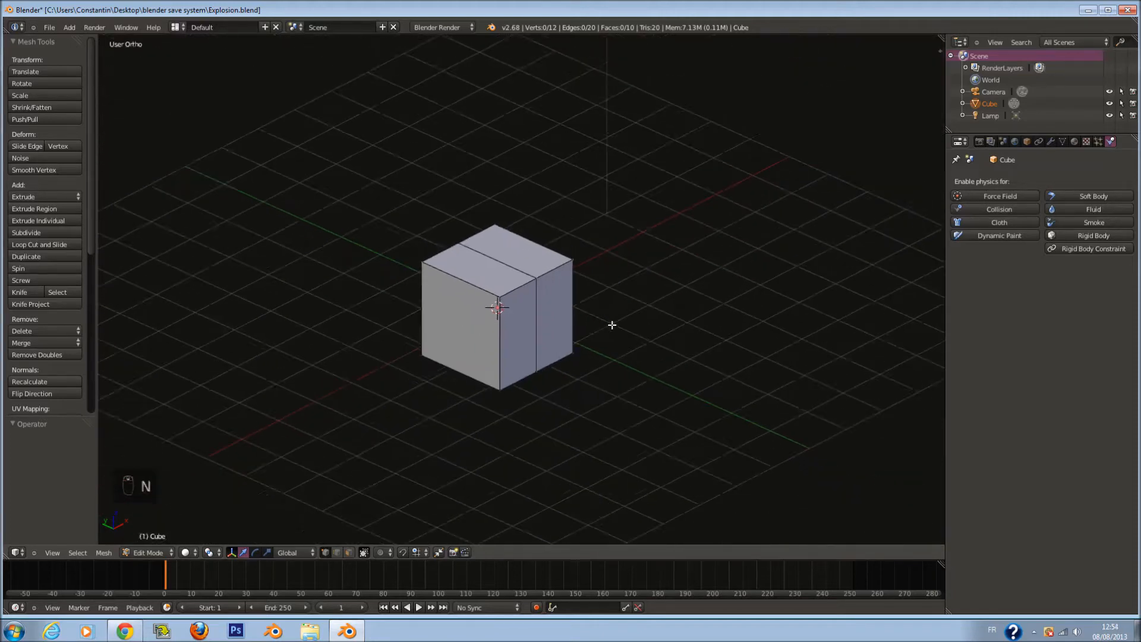
scroll(501, 259, "up", 5)
key("n")
Add two evenly spaced vertical loop cuts across the cube, perpendicular to the existing centre cut
middle_click_drag(500, 260, 543, 262)
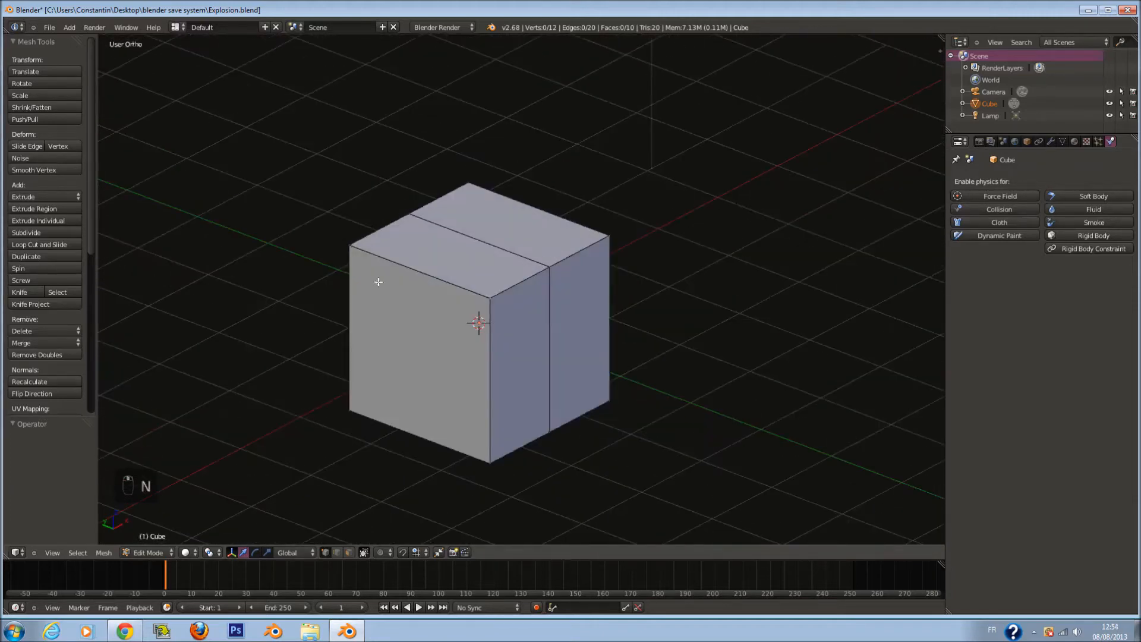
key("ctrl+r")
scroll(484, 242, "up", 1)
left_click(484, 242)
right_click(484, 242)
Spread the two new edge loops apart by scaling them about 1.842 along the Y axis
scroll(550, 285, "up", 1)
middle_click_drag(553, 286, 602, 294)
key("s")
right_click(621, 300)
key("s")
key("y")
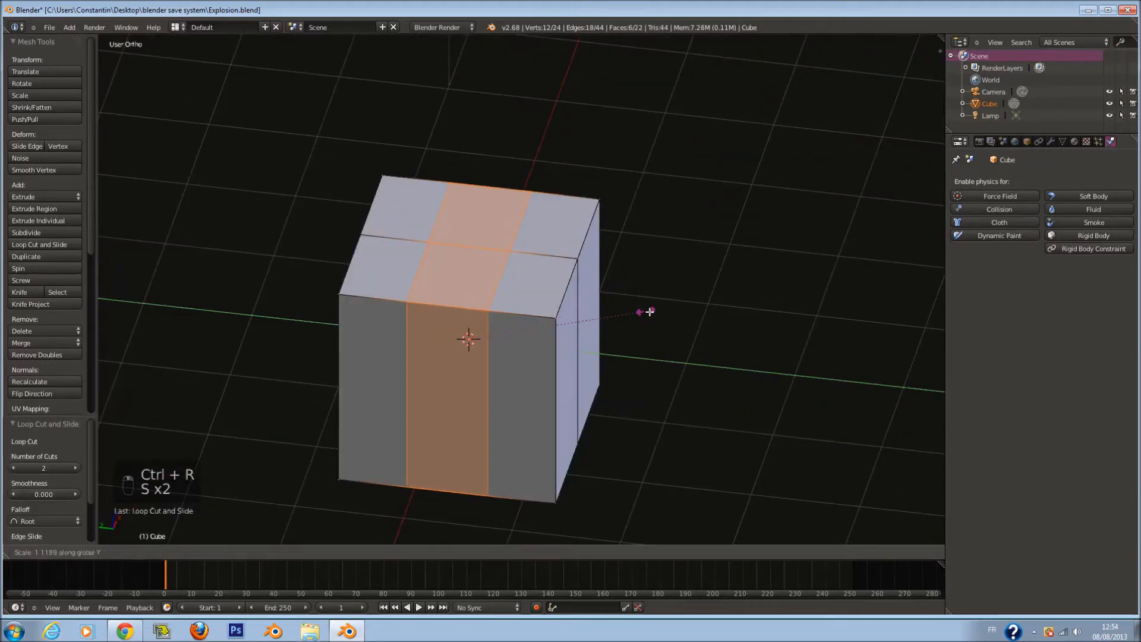
left_click(750, 329)
In right-side wireframe view, stretch the selected middle section along Z so it extends above and below the outer edges
key("KP_3")
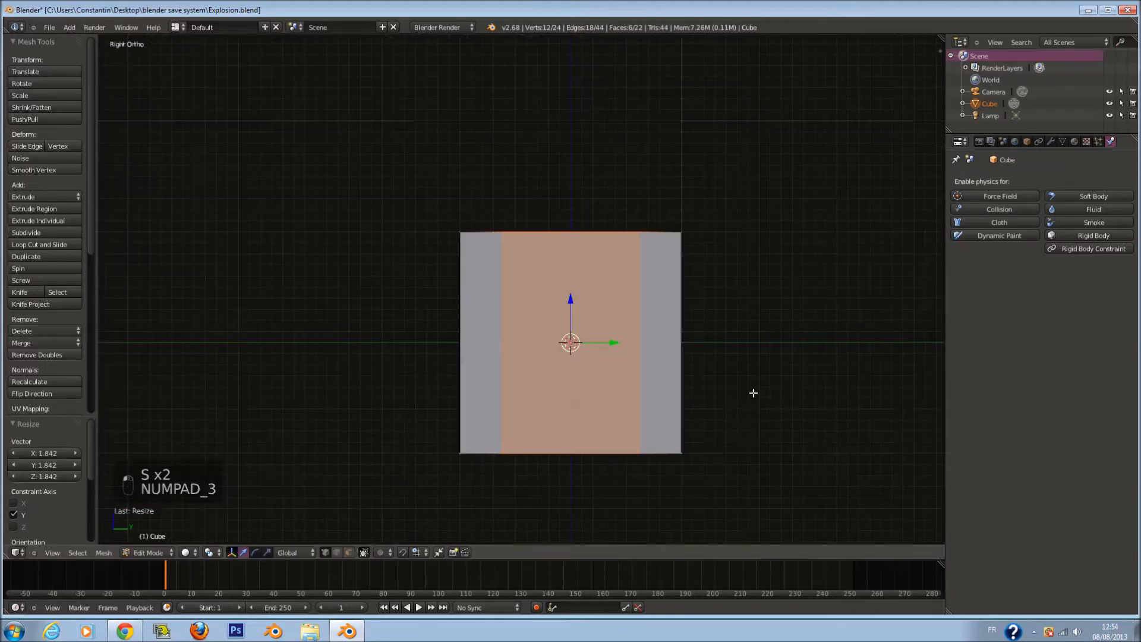
key("z")
scroll(647, 349, "down", 1)
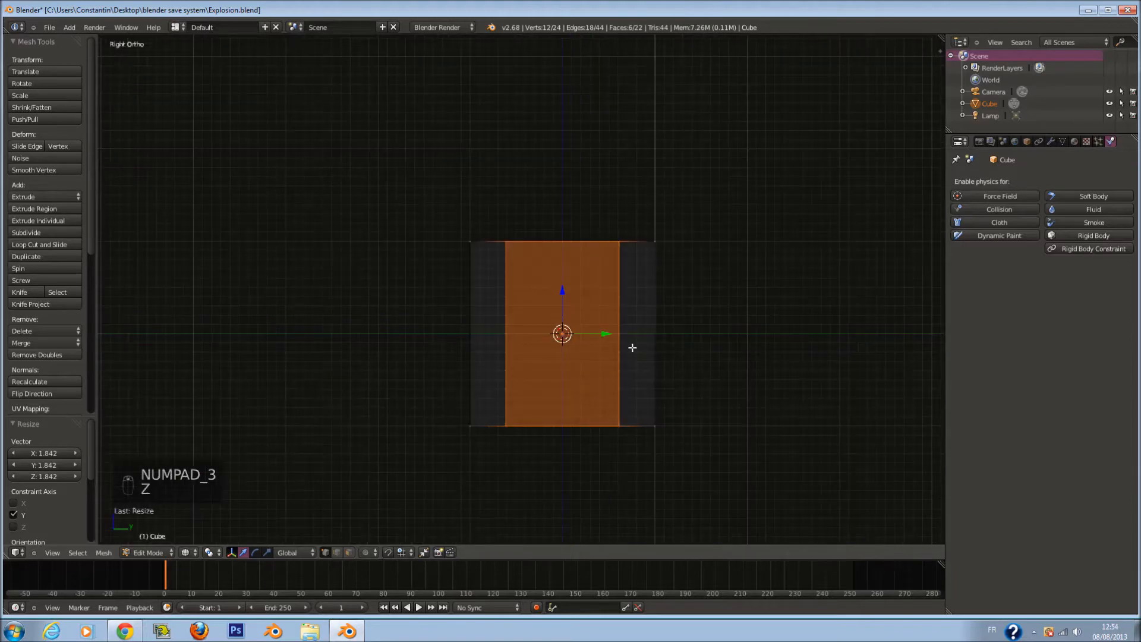
key("s")
key("z")
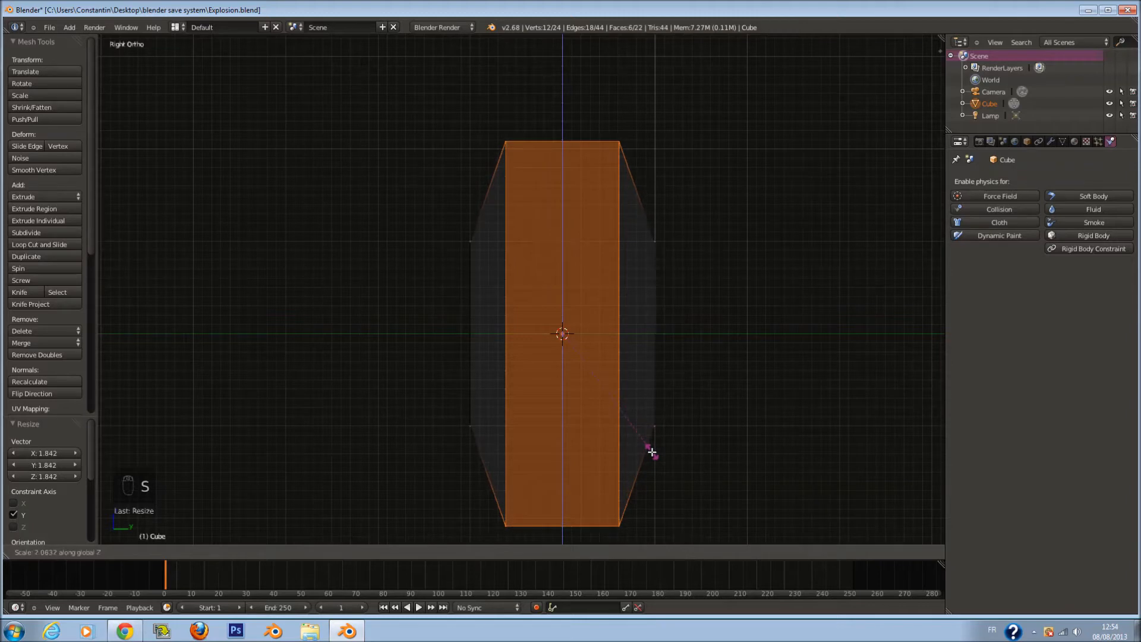
right_click(652, 453)
Move the inner edge loop on the negative Y side along Y, close to the other inner loop, leaving a narrow middle strip
key("a")
key("c")
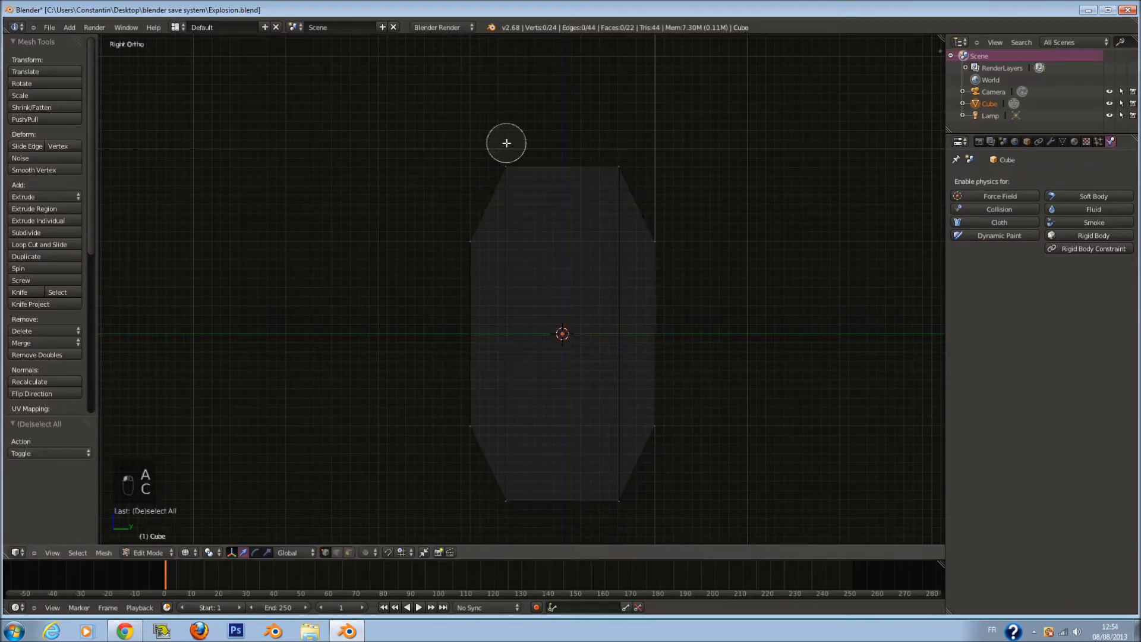
left_click_drag(506, 152, 511, 511)
right_click(548, 323)
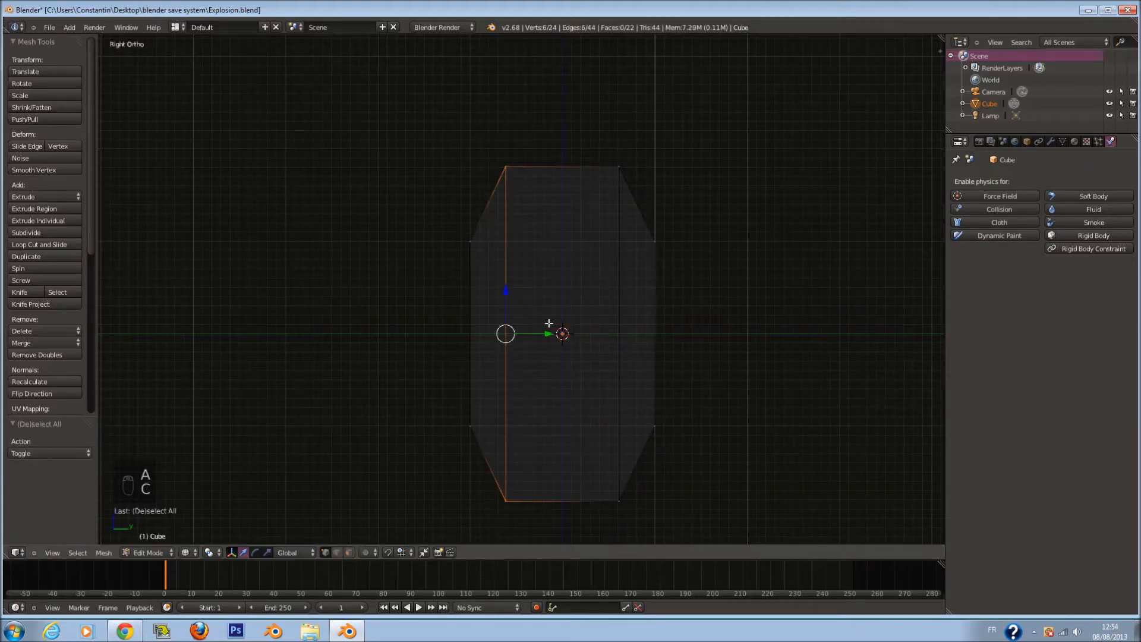
key("g")
key("y")
left_click_drag(630, 347, 631, 347)
Lower the narrow top strip by 0.2 along Z and extrude it upward about 0.61
key("a")
key("c")
left_click(596, 154)
right_click(597, 151)
left_click_drag(602, 125, 603, 143)
key("e")
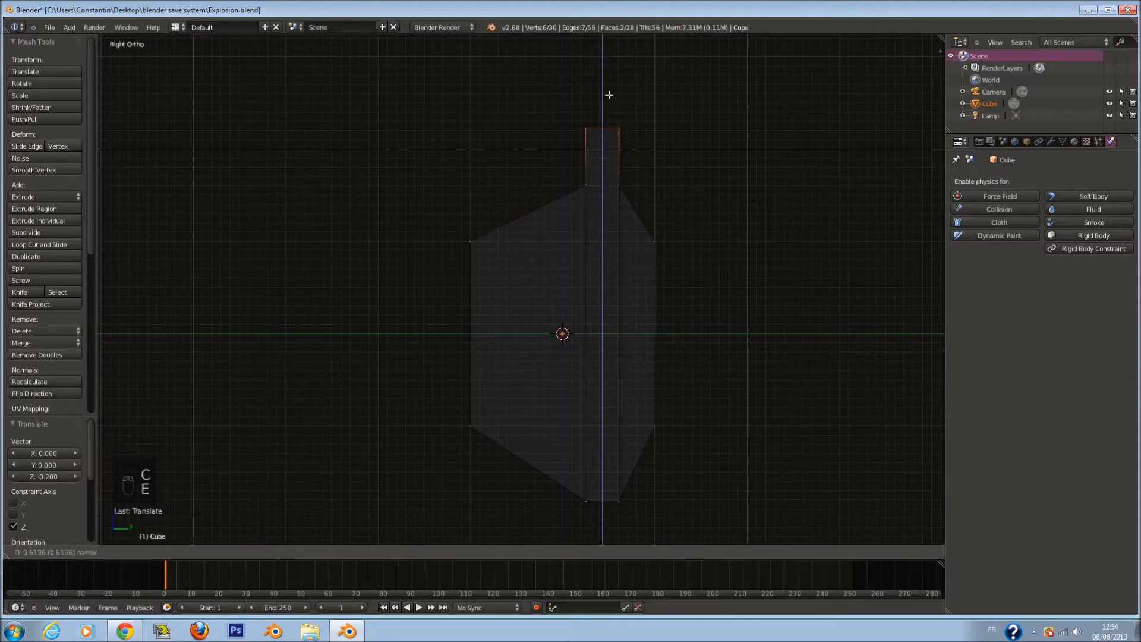
left_click(608, 95)
Add one horizontal loop cut across the middle of the extruded top block
key("a")
key("c")
right_click(633, 177)
key("ctrl+r")
left_click(628, 168)
right_click(627, 169)
Move the inner edge loop on the positive Y side outward along Y, leaving the block's topmost corner in place
key("a")
key("c")
left_click(633, 169)
scroll(606, 451, "up", 6)
left_click(618, 496)
right_click(619, 497)
left_click_drag(662, 280, 677, 281)
Lower the two upper slope edges on the positive Y side along Z, and save the file
key("a")
key("c")
scroll(656, 243, "down", 4)
left_click(655, 243)
right_click(656, 243)
key("c")
left_click(637, 208)
right_click(637, 208)
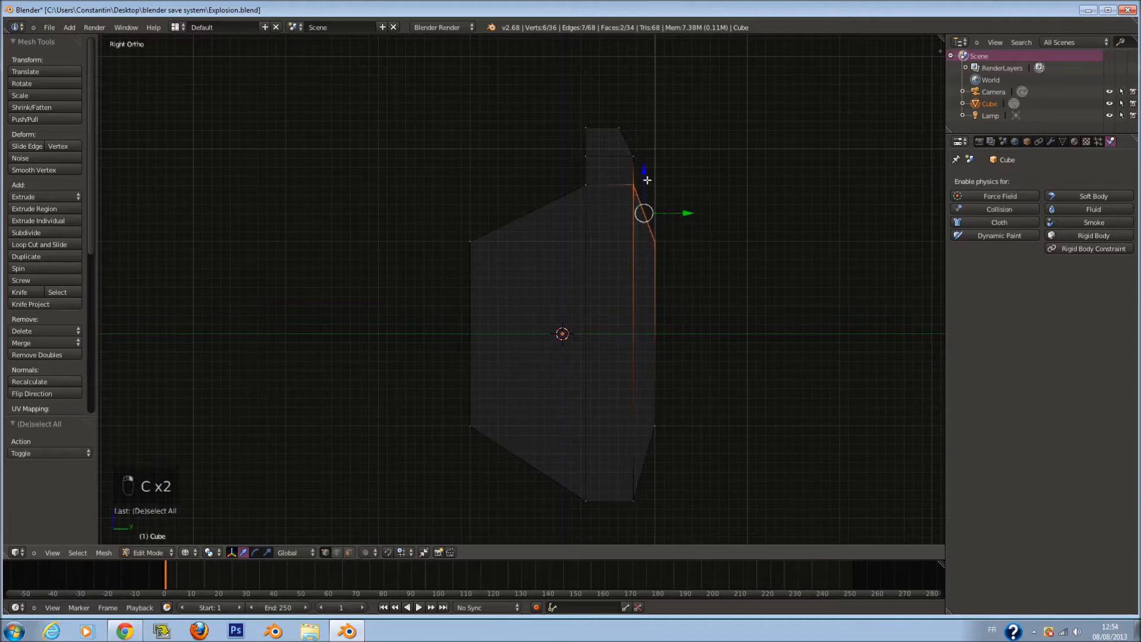
left_click_drag(647, 180, 647, 249)
key("Tab")
key("ctrl+s")
key("Tab")
Add a horizontal loop cut around the body and flatten it by scaling to 0 along Z
key("a")
key("a")
key("ctrl+r")
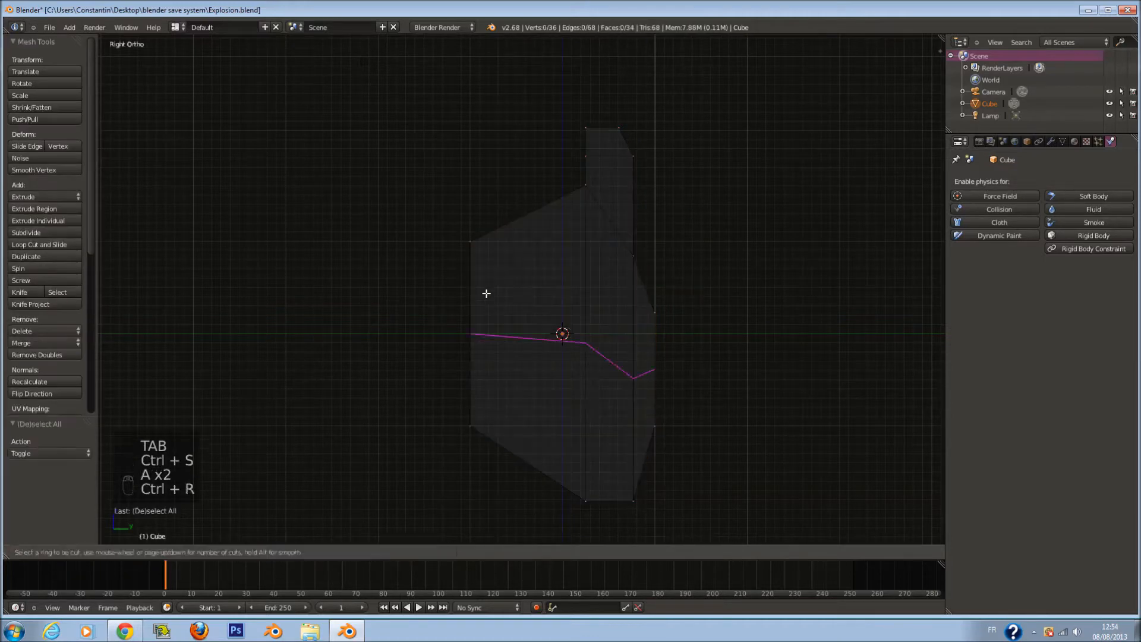
scroll(484, 293, "up", 1)
scroll(484, 294, "down", 1)
left_click(483, 294)
right_click(483, 296)
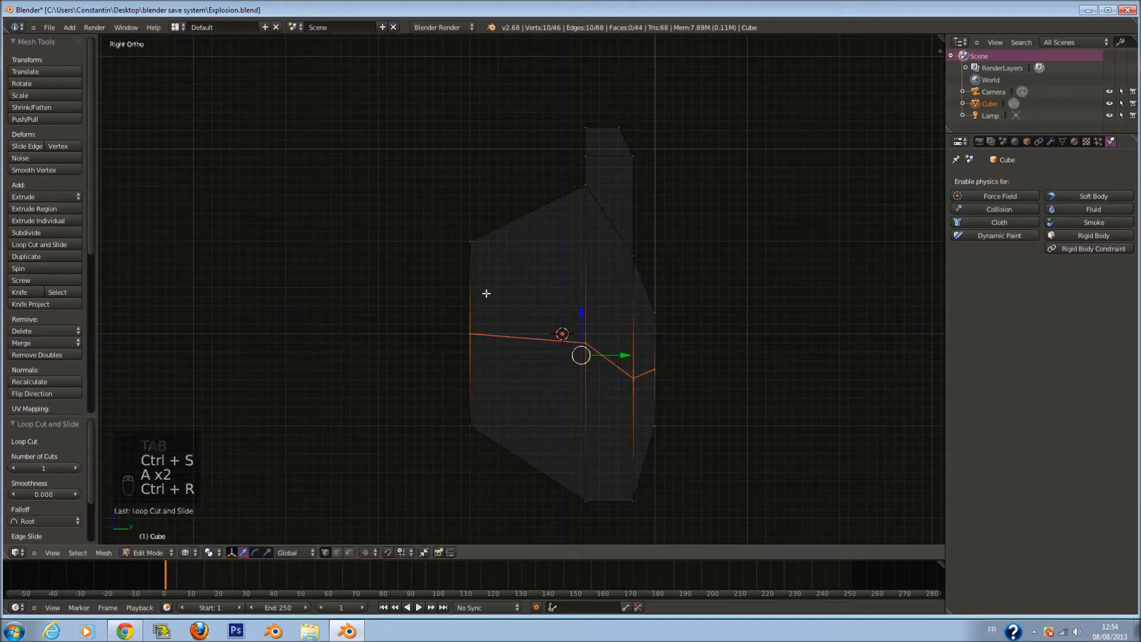
key("s")
key("z")
key("0")
key("Return")
Add a second horizontal loop cut above, flatten it to 0 along Z, and lower it close to the first
key("a")
key("ctrl+r")
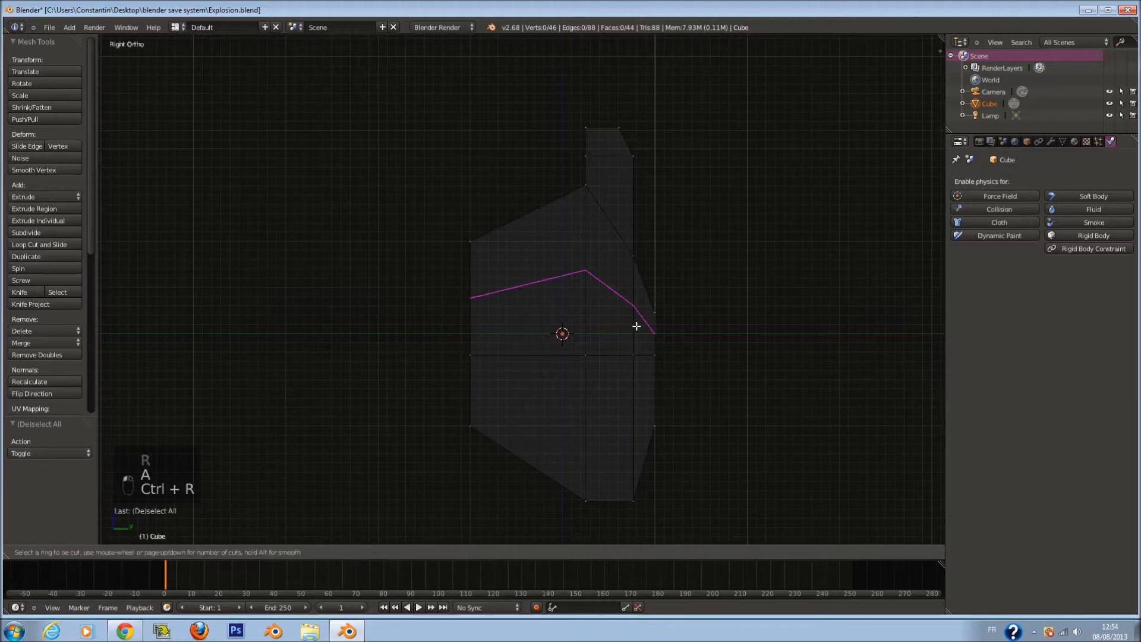
left_click(635, 326)
right_click(636, 326)
key("s")
key("z")
key("0")
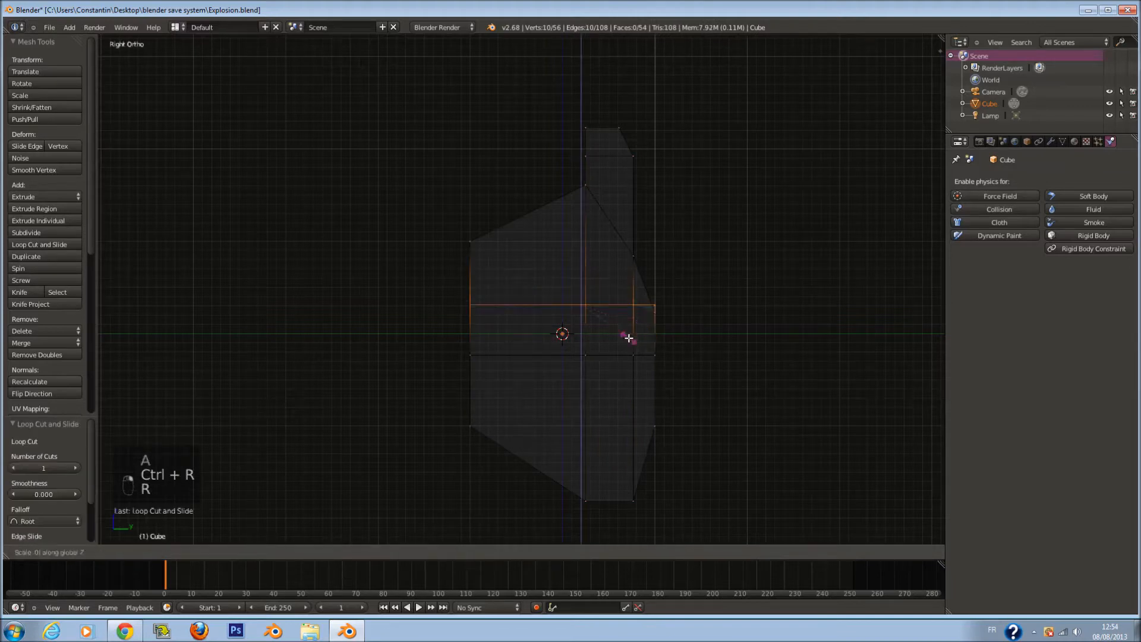
key("Return")
key("g")
key("z")
left_click(681, 336)
Select the ends of the two horizontal loops on the negative Y side
key("a")
key("c")
left_click(484, 333)
right_click(474, 334)
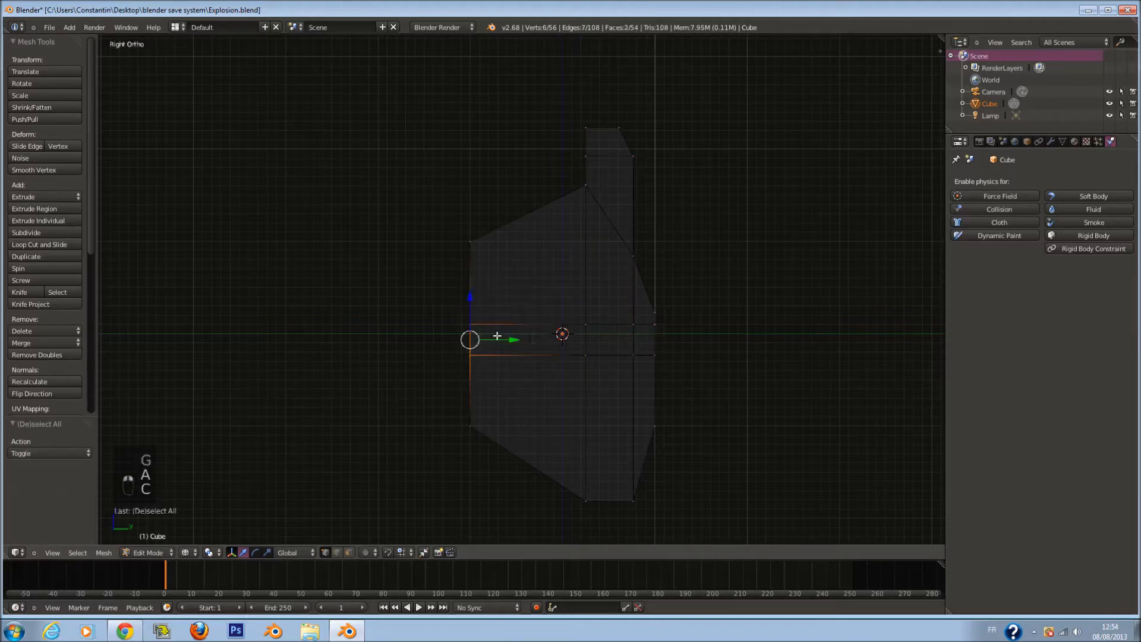
Try to move the selected band end outward along negative Y
key("g")
key("y")
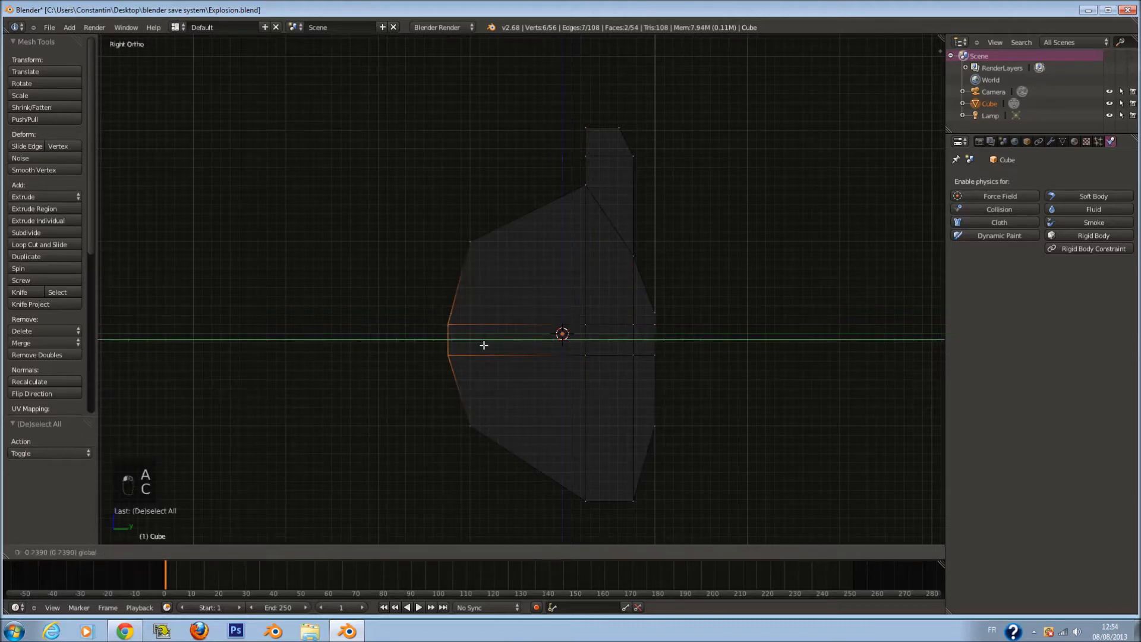
left_click(487, 345)
key("ctrl+z")
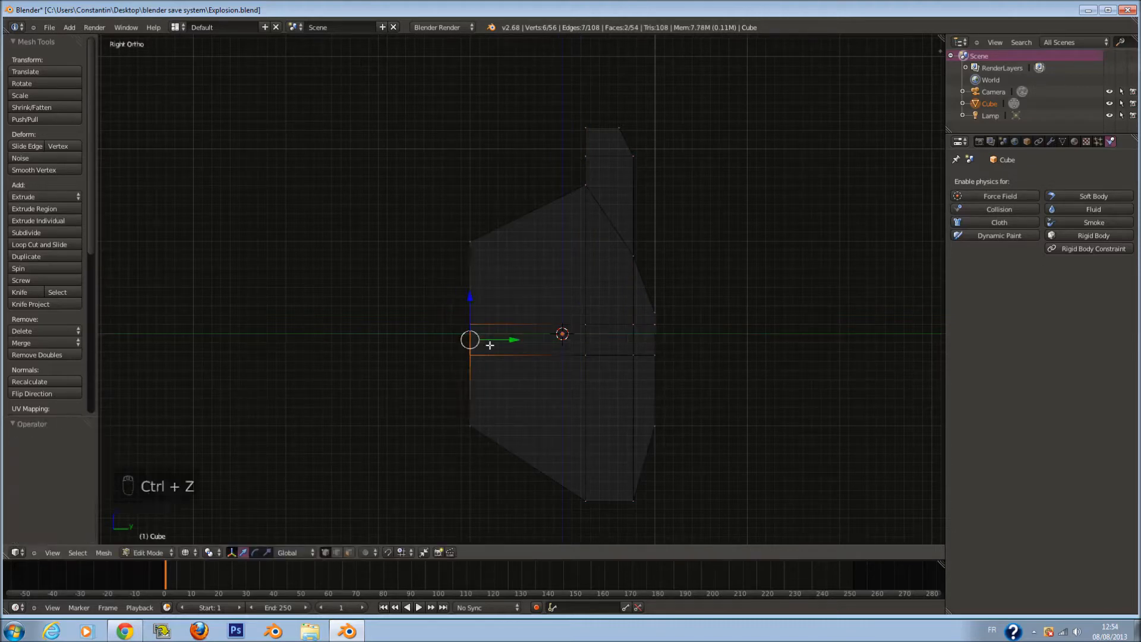
Extend the selection along the narrow band to the inner vertical loop and stretch that section along Z
key("c")
left_click(558, 333)
right_click(606, 382)
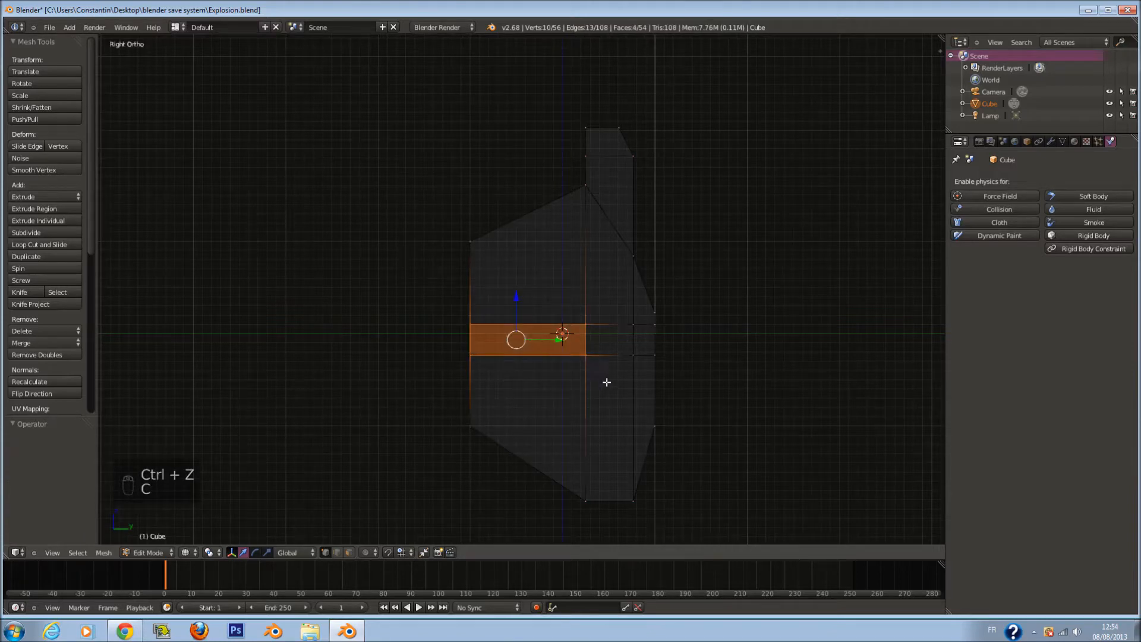
key("s")
left_click(660, 486)
Extrude the band's end faces on the negative Y side outward by 0.517 along Y
key("a")
key("c")
scroll(471, 336, "up", 2)
left_click(471, 336)
right_click(471, 337)
key("e")
left_click(535, 377)
Taper the extruded end along Z and pull it partly back toward the body along Y
key("s")
key("z")
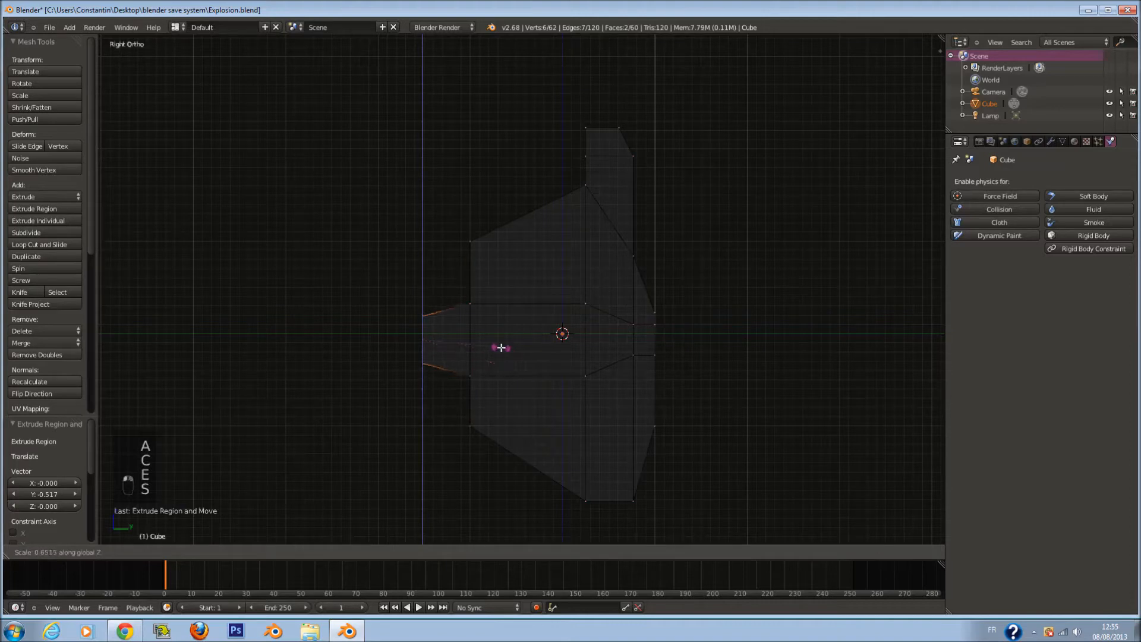
left_click(498, 344)
left_click_drag(461, 337, 484, 347)
Select the whole negative Y side, including the protruding band, and move it inward 0.407 along Y
key("a")
scroll(511, 233, "down", 2, "shift")
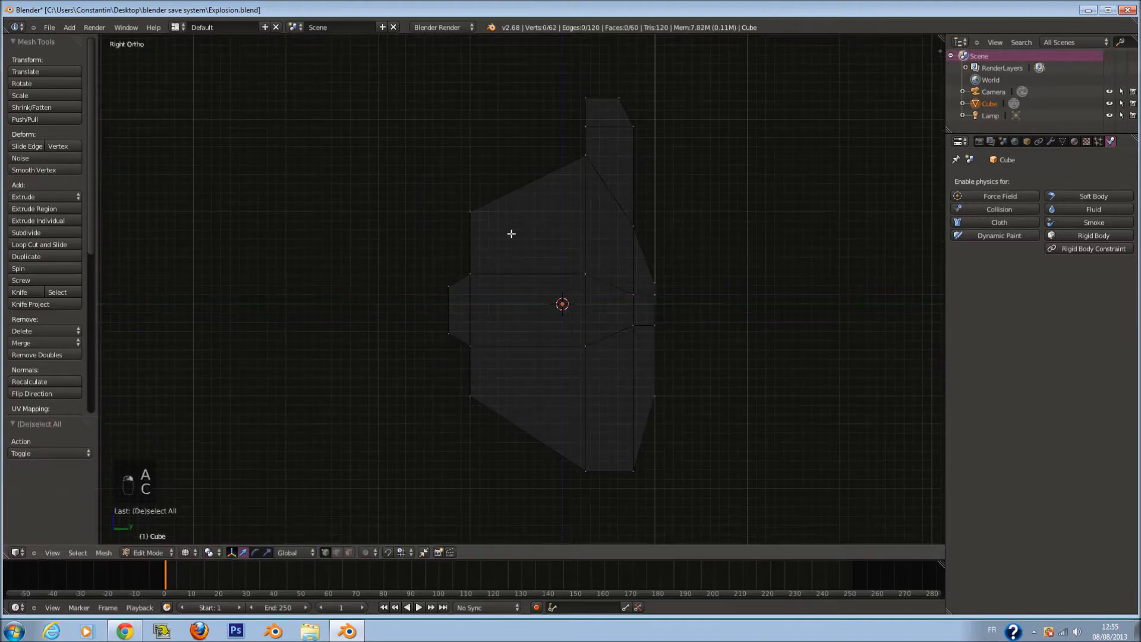
key("c")
left_click_drag(487, 191, 468, 376)
right_click(469, 377)
left_click_drag(504, 302, 547, 306)
Select all vertices on the negative X side and apply Smooth Vertex once
middle_click_drag(545, 305, 594, 285)
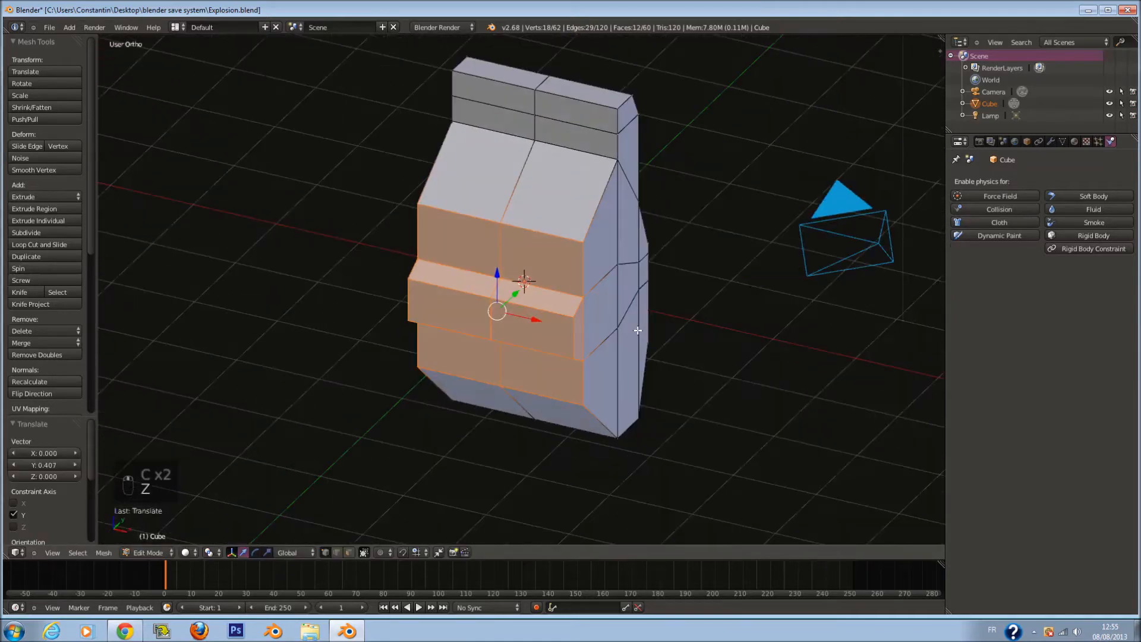
key("KP_3")
key("ctrl+KP_1")
key("z")
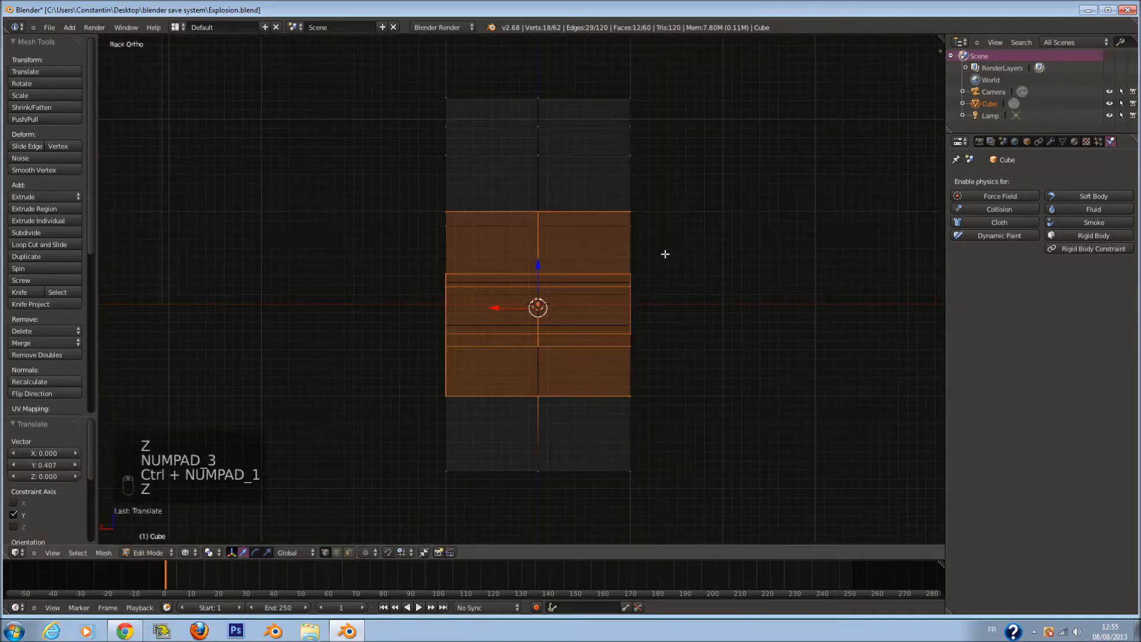
key("a")
key("ctrl+r")
right_click(571, 71)
key("c")
left_click_drag(654, 98, 660, 433)
right_click(660, 434)
key("z")
mouse_move(669, 261)
middle_mouse_down()
mouse_move(555, 321)
mouse_move(287, 315)
mouse_move(731, 324)
mouse_move(596, 316)
middle_mouse_up()
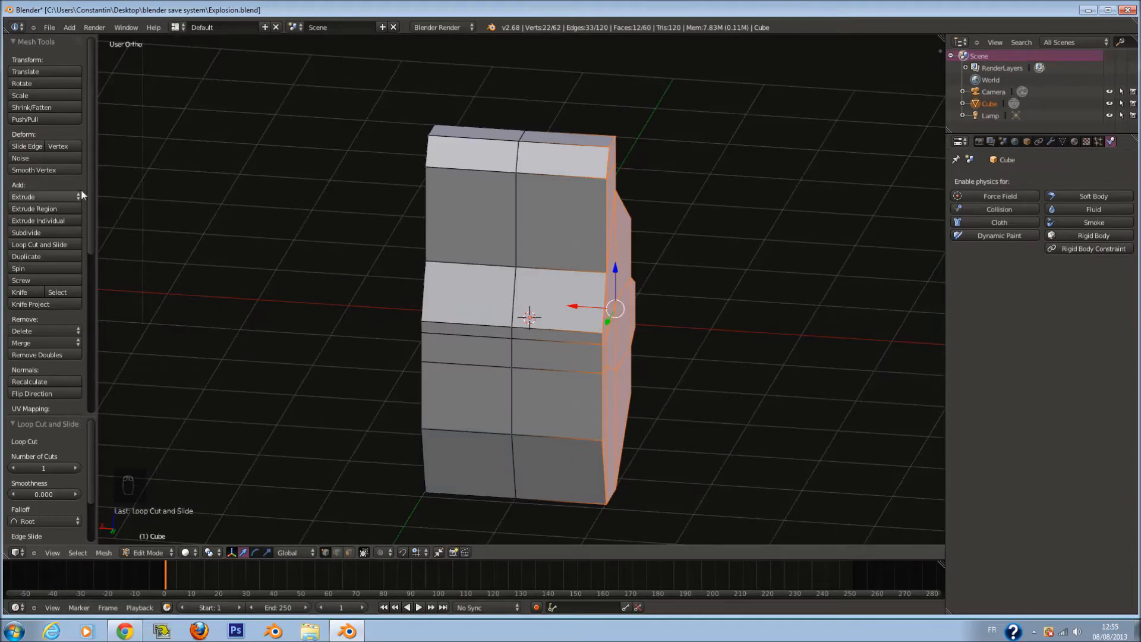
left_click(71, 169)
middle_click_drag(333, 256, 546, 285)
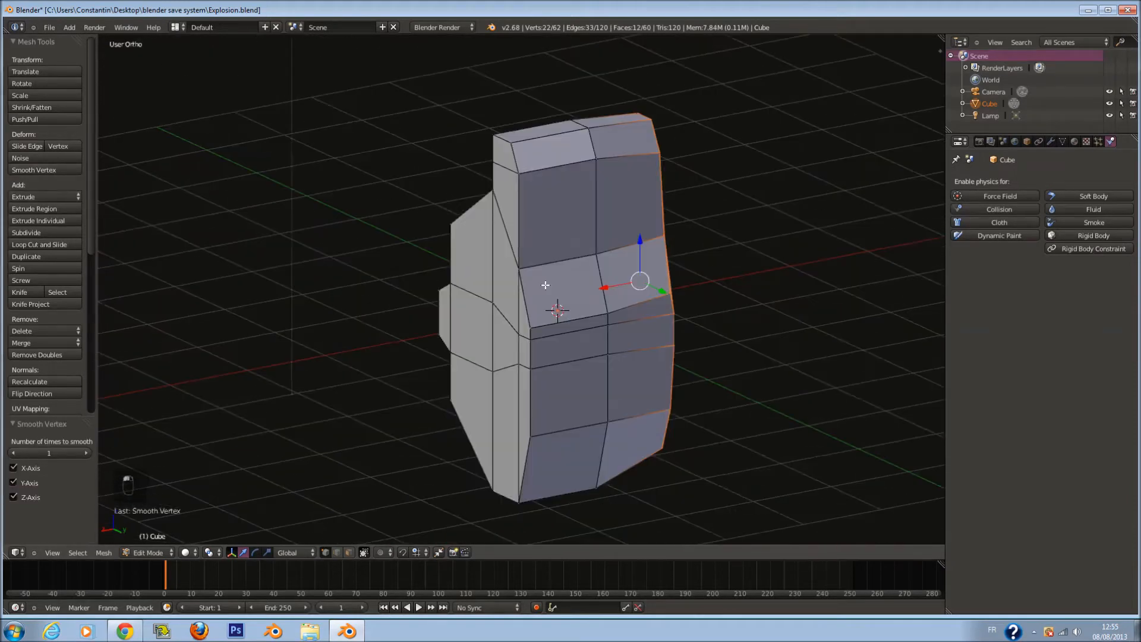
Select four scattered vertices on the positive X side and push them inward along X
key("a")
right_click(512, 144)
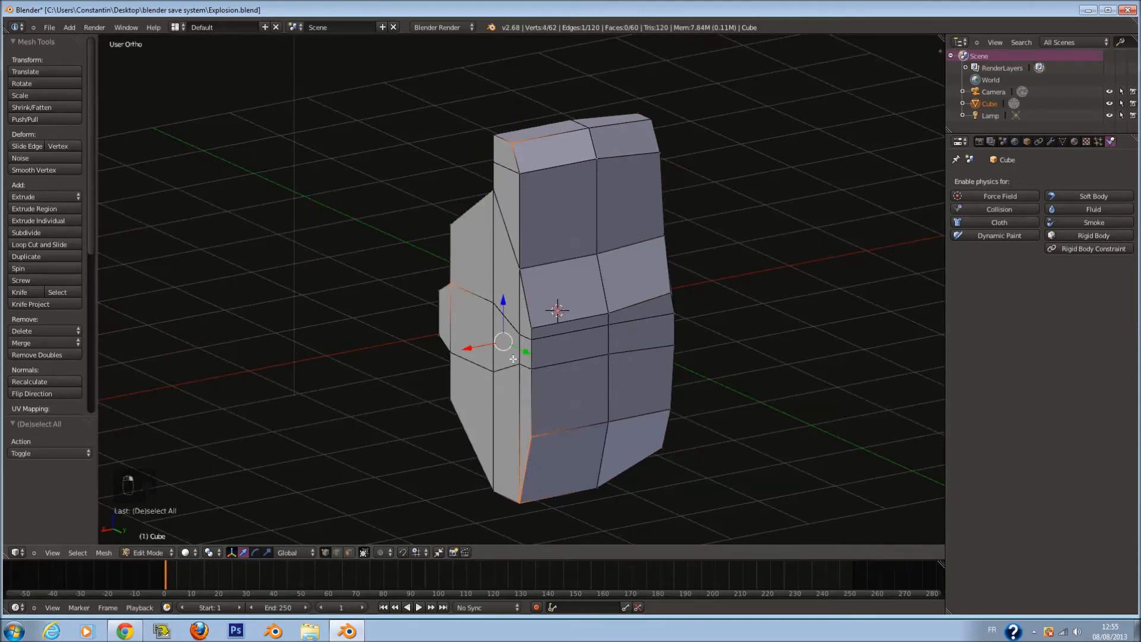
middle_click_drag(474, 349, 558, 226)
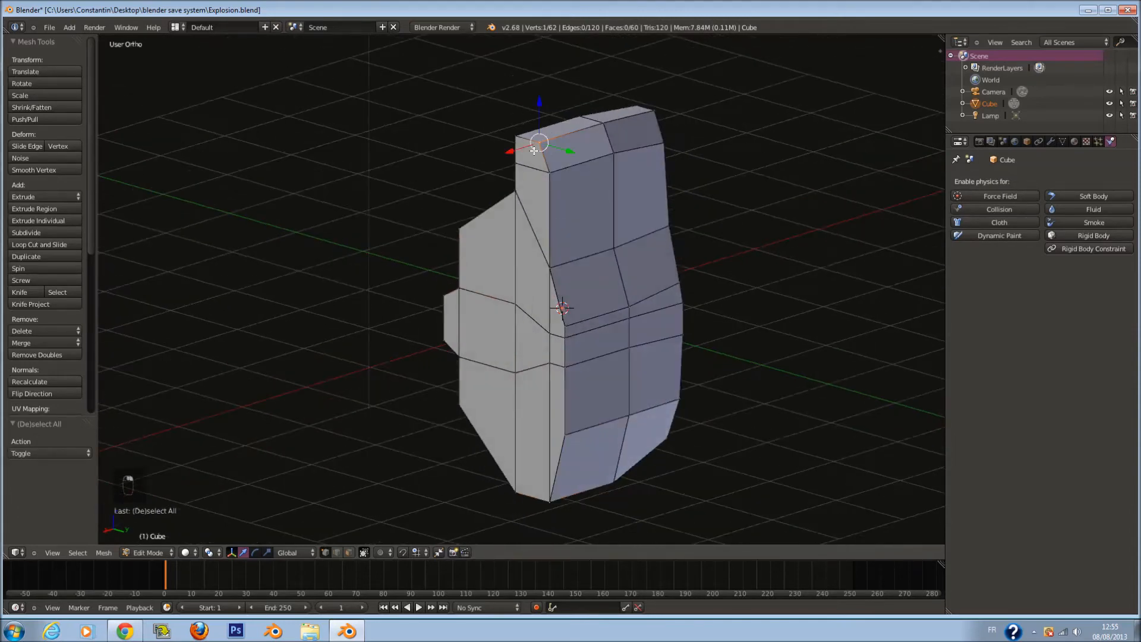
key("ctrl+z")
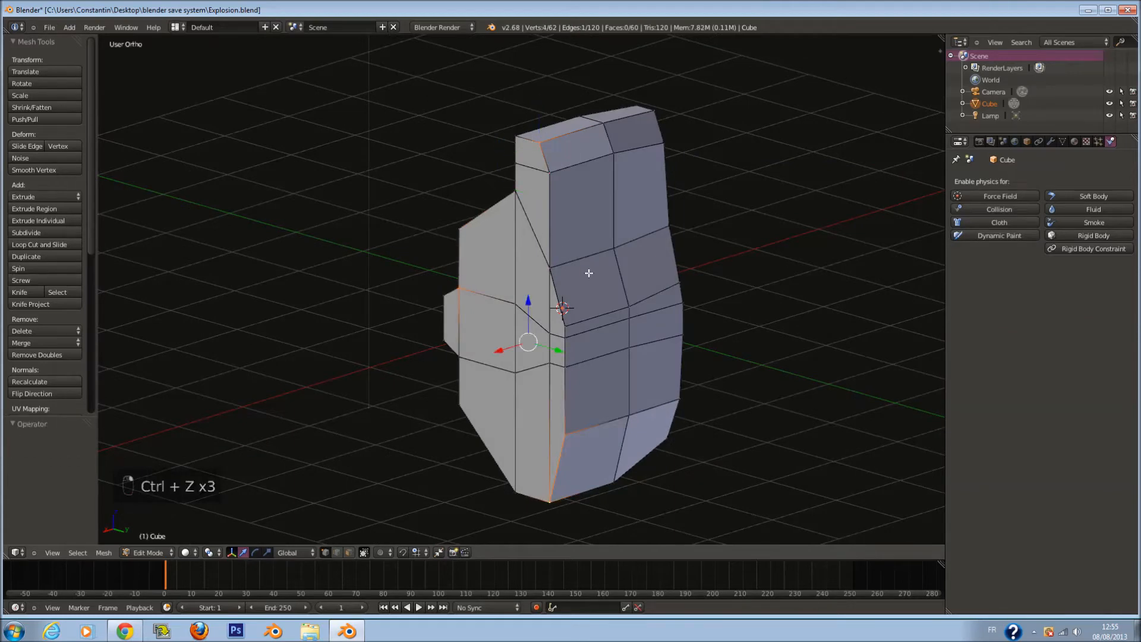
left_click_drag(507, 351, 527, 349)
middle_click_drag(528, 349, 549, 395)
Pull a single vertex on the positive X side outward by 0.107 along X
left_click_drag(542, 390, 513, 421)
right_click(530, 403)
middle_click_drag(514, 421, 565, 188)
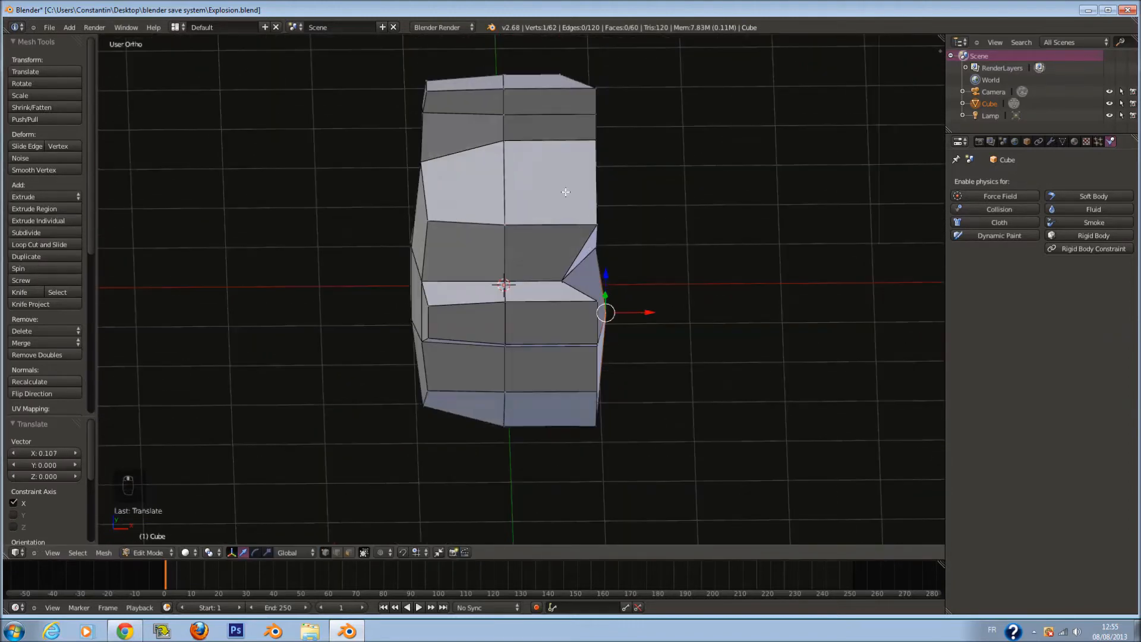
Add two evenly spaced vertical loop cuts in each half of the object's width
key("a")
key("ctrl+r")
left_click(541, 79)
right_click(541, 79)
key("a")
key("ctrl+r")
scroll(469, 83, "up", 1)
left_click(469, 84)
right_click(469, 84)
Add two loop cuts through the wide negative Y section and two across the narrow middle band
middle_click_drag(470, 83, 525, 224)
key("a")
key("ctrl+r")
left_click(450, 241)
right_click(450, 241)
key("a")
key("ctrl+r")
left_click(537, 324)
right_click(537, 324)
Add two horizontal loop cuts across the lower body and one loop cut through the sloped positive Y section
key("a")
key("ctrl+r")
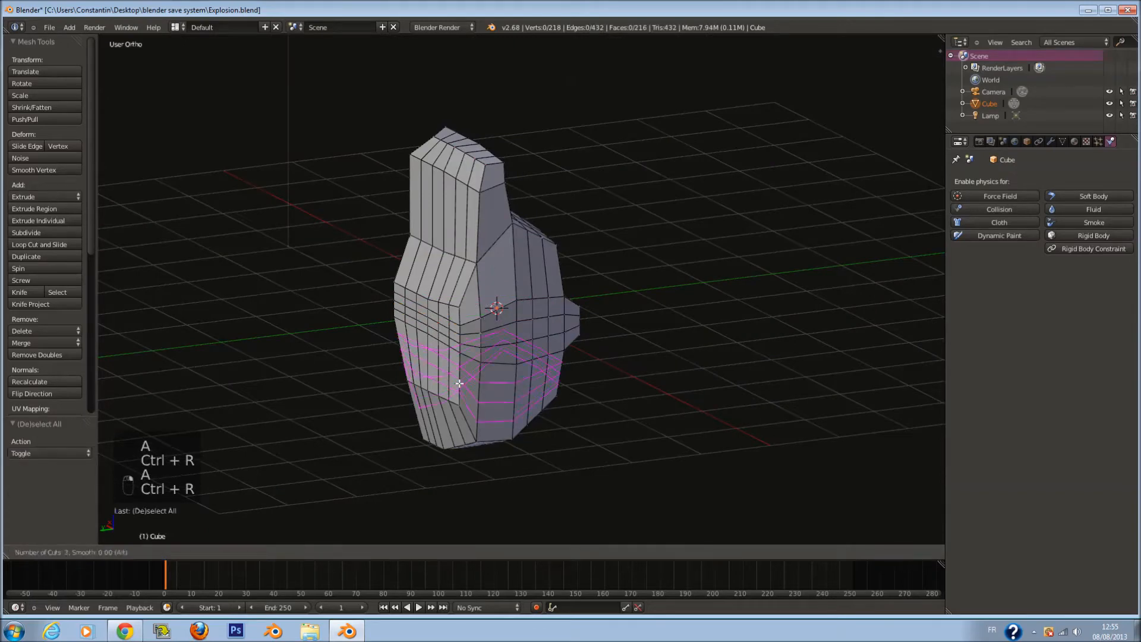
left_click(459, 383)
right_click(458, 383)
middle_click_drag(459, 383, 422, 544)
key("a")
key("ctrl+r")
left_click(525, 386)
right_click(526, 386)
Enable proportional editing and set its falloff to Random
key("a")
left_click(375, 552)
left_click(401, 501)
left_click(402, 552)
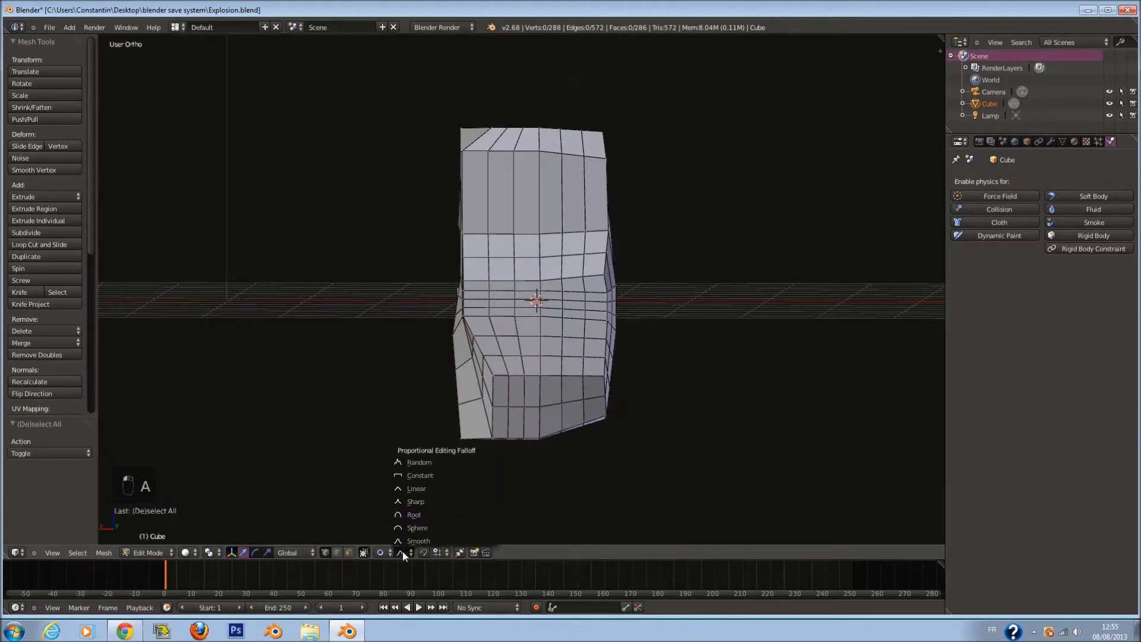
left_click(432, 462)
Select 13 scattered vertices all around the mesh, on its sides, front and back
middle_click_drag(432, 462, 585, 406)
right_click(584, 406)
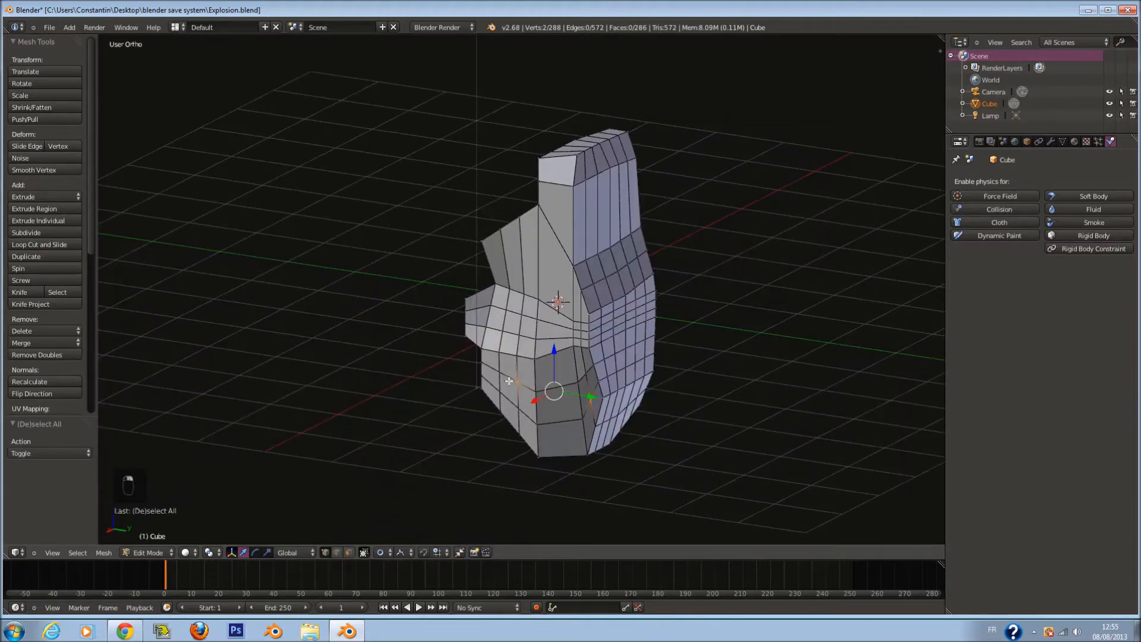
middle_click_drag(509, 381, 640, 369)
middle_click_drag(513, 331, 516, 402)
right_click(516, 402, "shift")
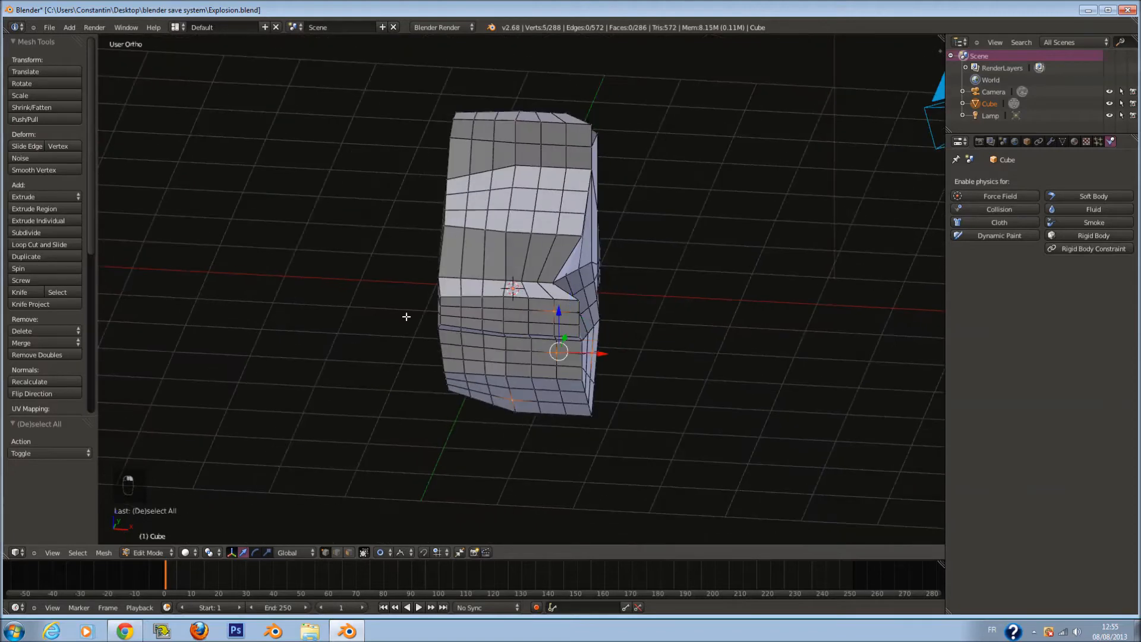
middle_click_drag(498, 258, 418, 264)
right_click(438, 320, "shift")
middle_click_drag(438, 320, 503, 396)
right_click(456, 366, "shift")
right_click(504, 395, "shift")
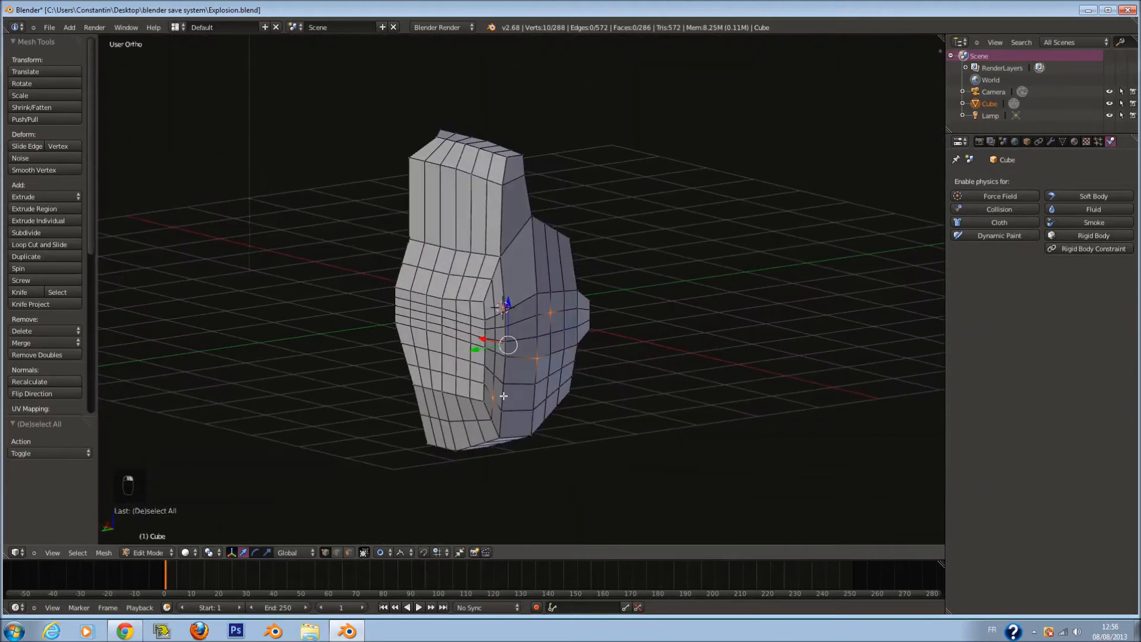
right_click(457, 176, "shift")
middle_click_drag(458, 177, 695, 356)
key("s")
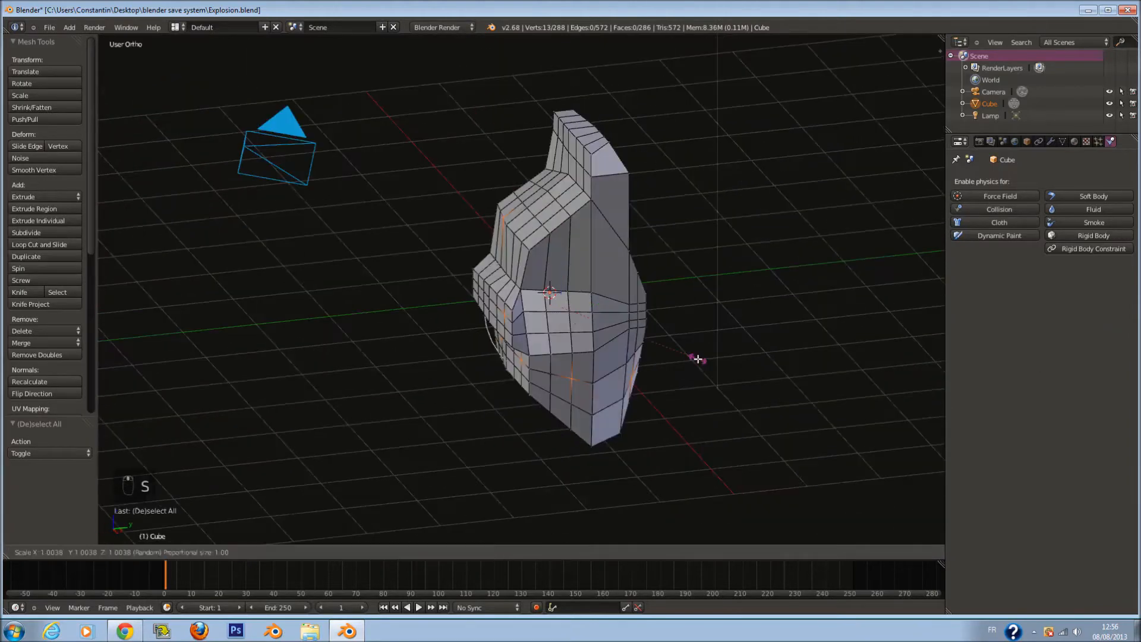
scroll(697, 357, "down", 2)
right_click(696, 357)
Scale the selected vertices to about 0.889 with random proportional falloff over a proportional size of about 1.63
key("s")
scroll(694, 355, "up", 1)
scroll(684, 350, "down", 3)
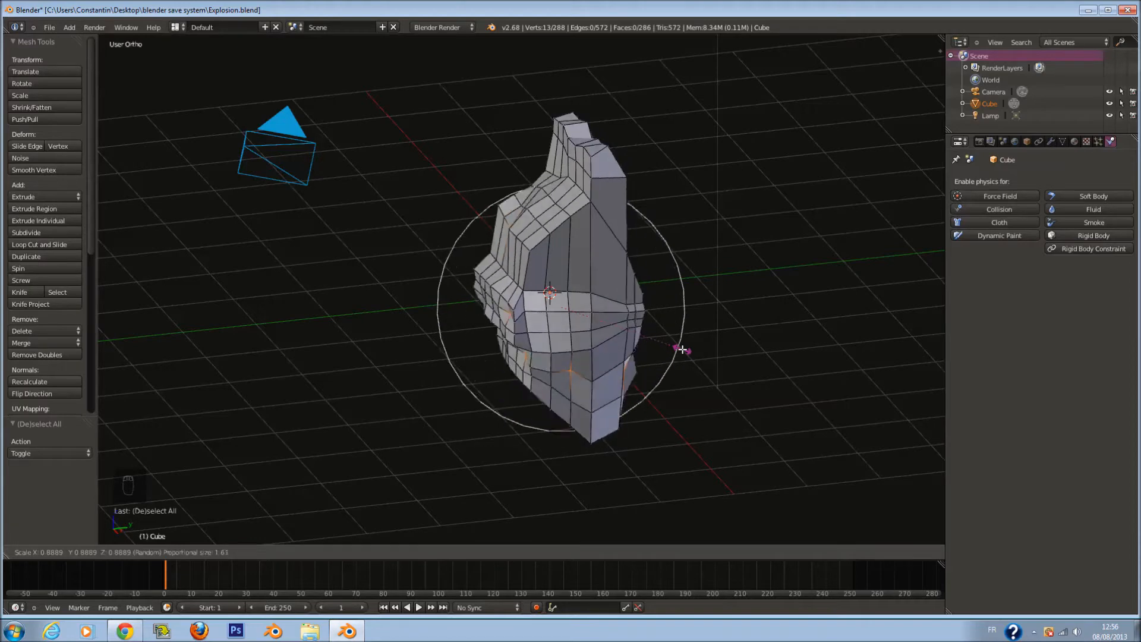
scroll(682, 350, "down", 2)
left_click(682, 350)
middle_click_drag(682, 350, 718, 334)
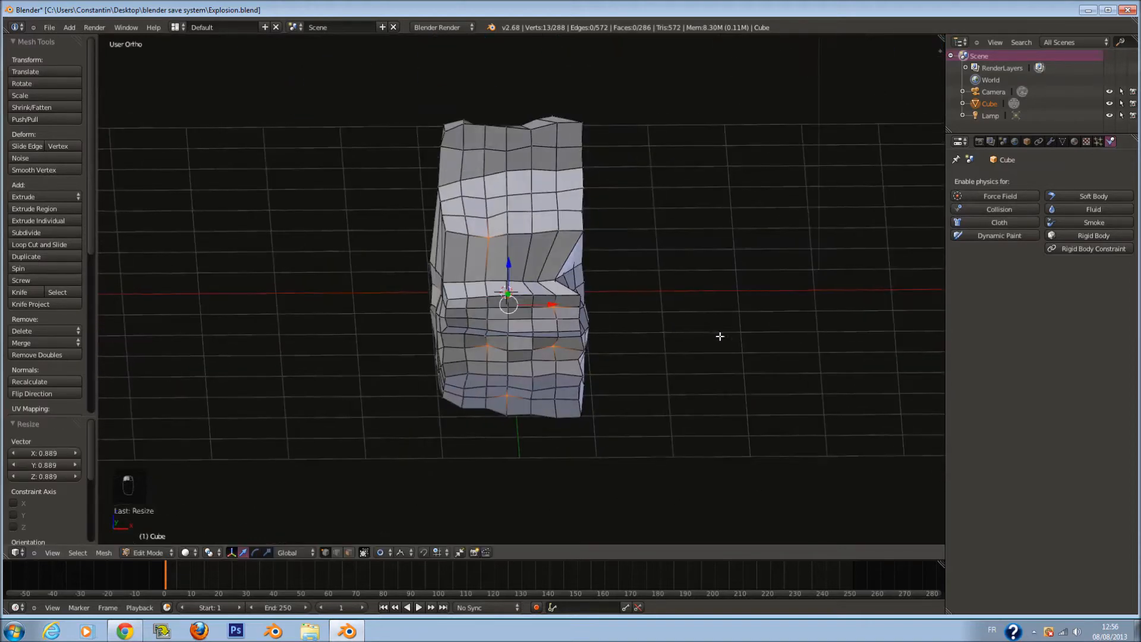
Scale the selected vertices once more with random falloff to roughen the rock's surface further
key("s")
right_click(690, 324)
middle_click_drag(634, 374, 12, 235)
key("s")
left_click(612, 333)
Return to Object Mode and apply smooth shading to the rock
key("Tab")
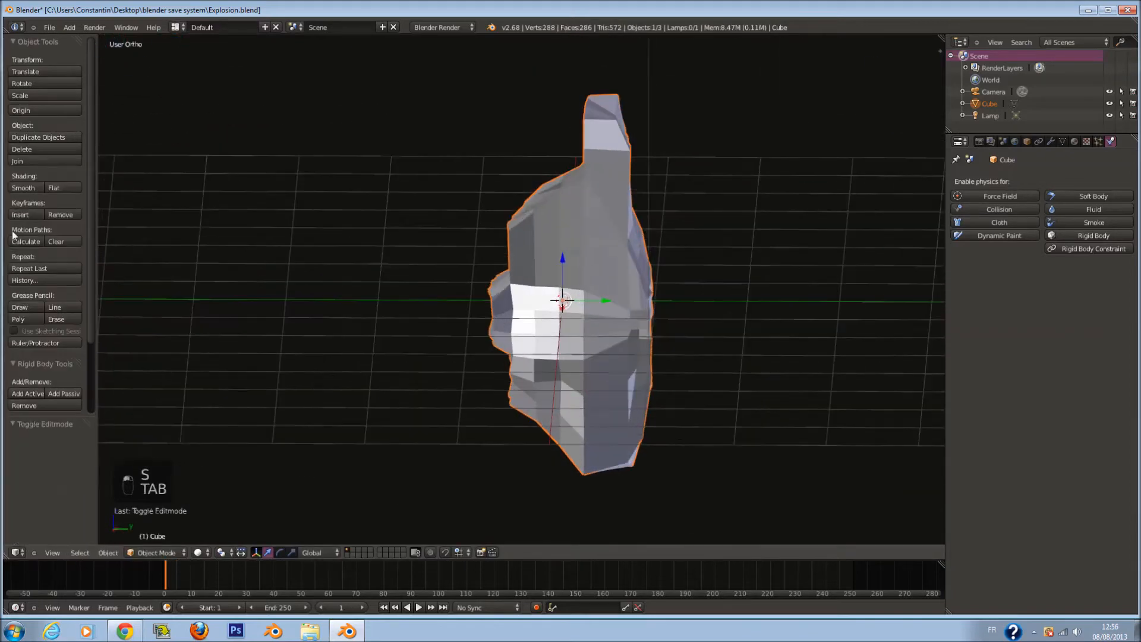
left_click(14, 187)
middle_click_drag(303, 233, 633, 254)
Try a level 1 Subdivision Surface modifier on the rock and remove it
key("ctrl+1")
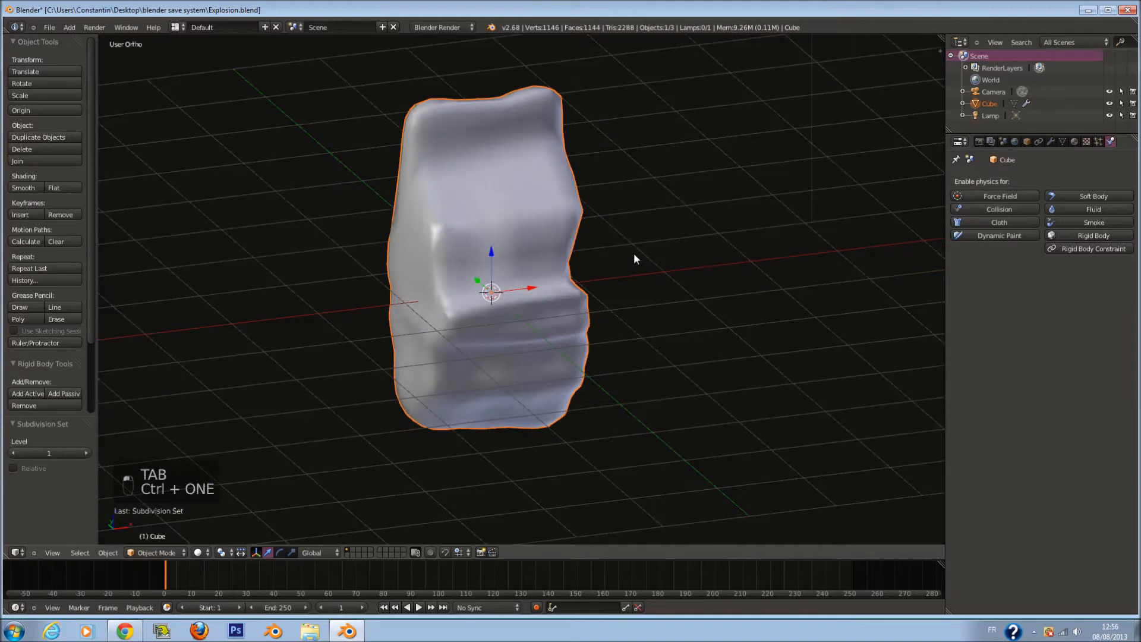
left_click(1051, 141)
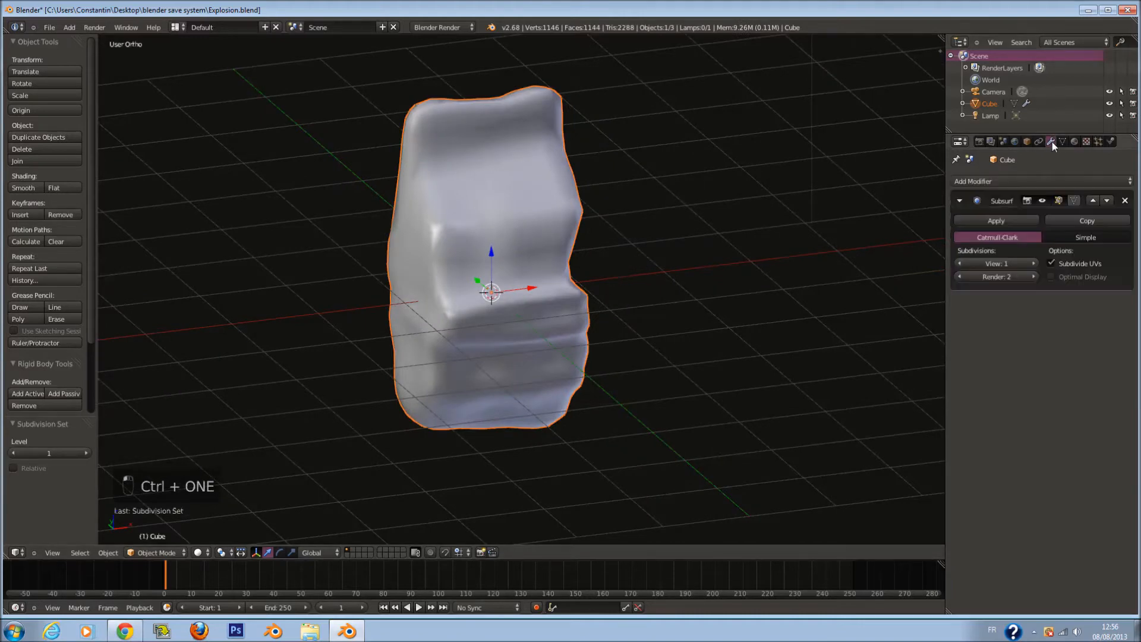
middle_click_drag(647, 270, 707, 279)
left_click(1125, 201)
Add an Edge Split modifier to the rock
left_click(1046, 181)
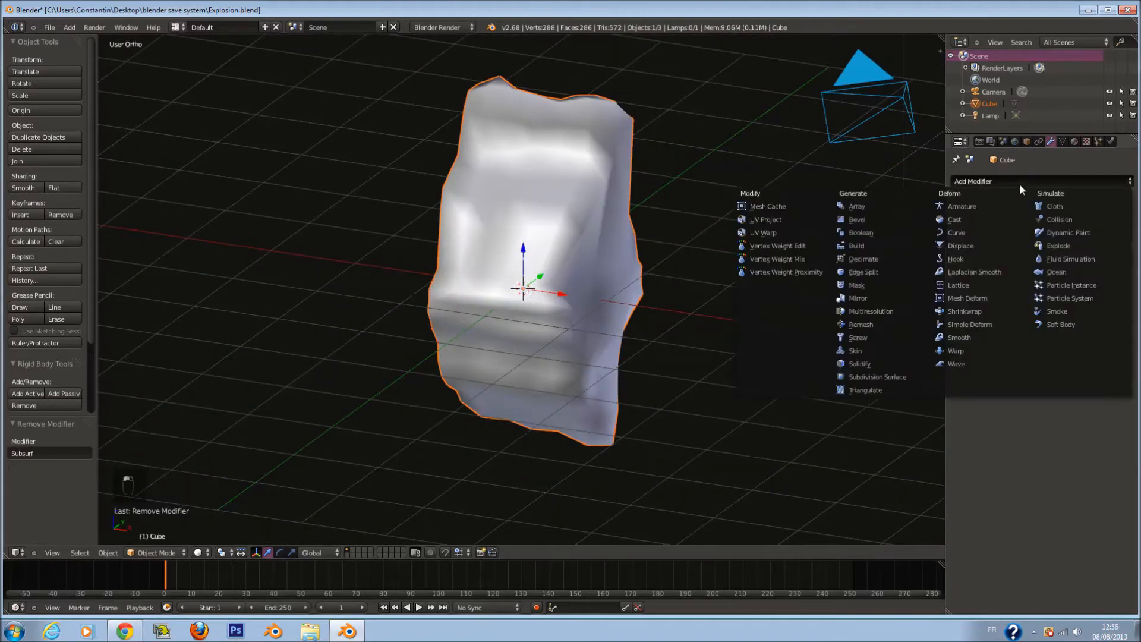
left_click(868, 275)
middle_click_drag(868, 273, 1104, 304)
Try a level 1 Subdivision Surface modifier below the Edge Split modifier and remove it
key("ctrl+1")
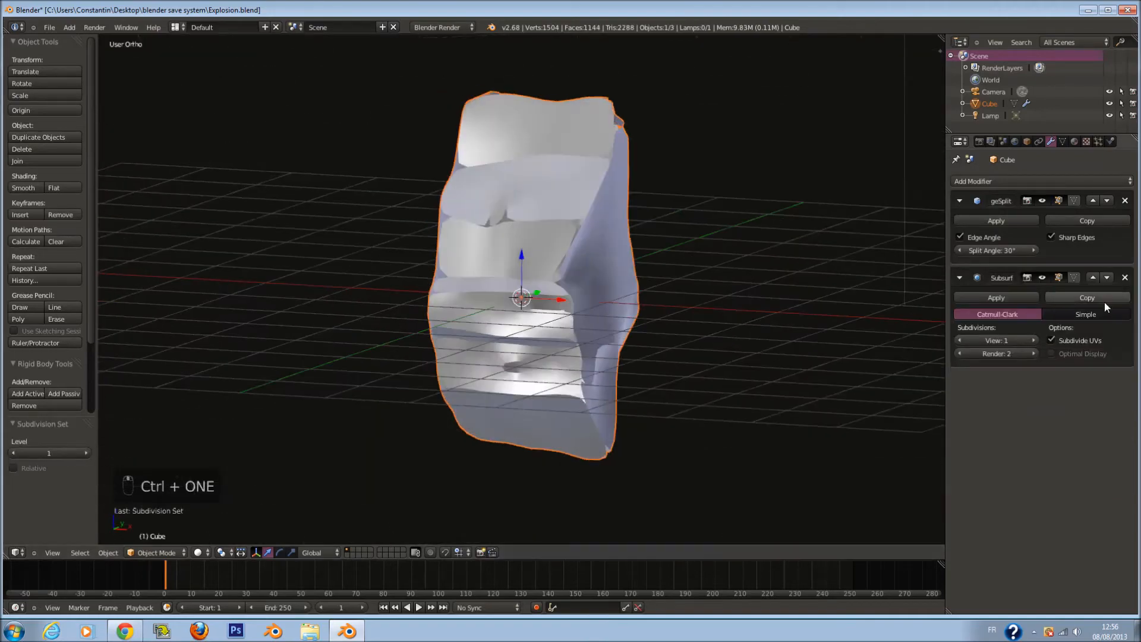
left_click(1124, 278)
key("KP_3")
key("z")
key("z")
In Edit Mode, select the six vertices of two adjacent faces in the middle of the positive X side and move them −0.151 along X
scroll(719, 354, "up", 4)
scroll(728, 288, "down", 3)
middle_click_drag(696, 302, 640, 272, "shift")
middle_click_drag(547, 284, 604, 210)
key("Tab")
key("a")
key("a")
key("c")
scroll(594, 214, "up", 7)
left_click(584, 253)
right_click(584, 256)
middle_click_drag(584, 261, 655, 274)
left_click_drag(656, 274, 607, 259)
scroll(630, 265, "up", 10)
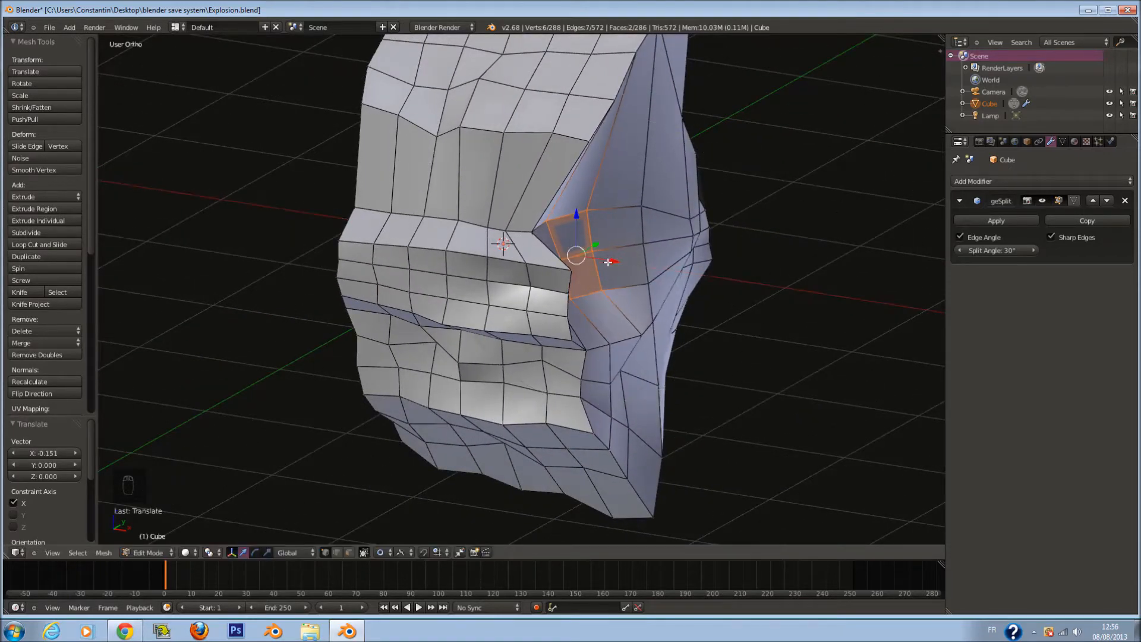
Disable proportional editing and flatten the two selected faces by scaling them to 0 along X
key("KP_3")
key("z")
key("KP_1")
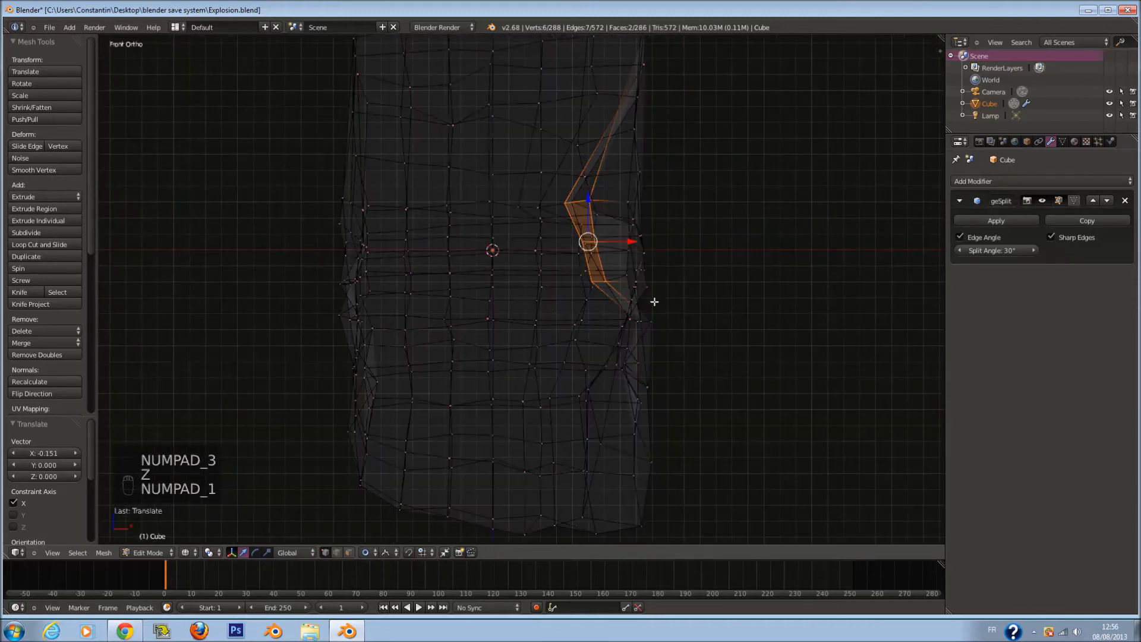
key("r")
right_click(684, 278)
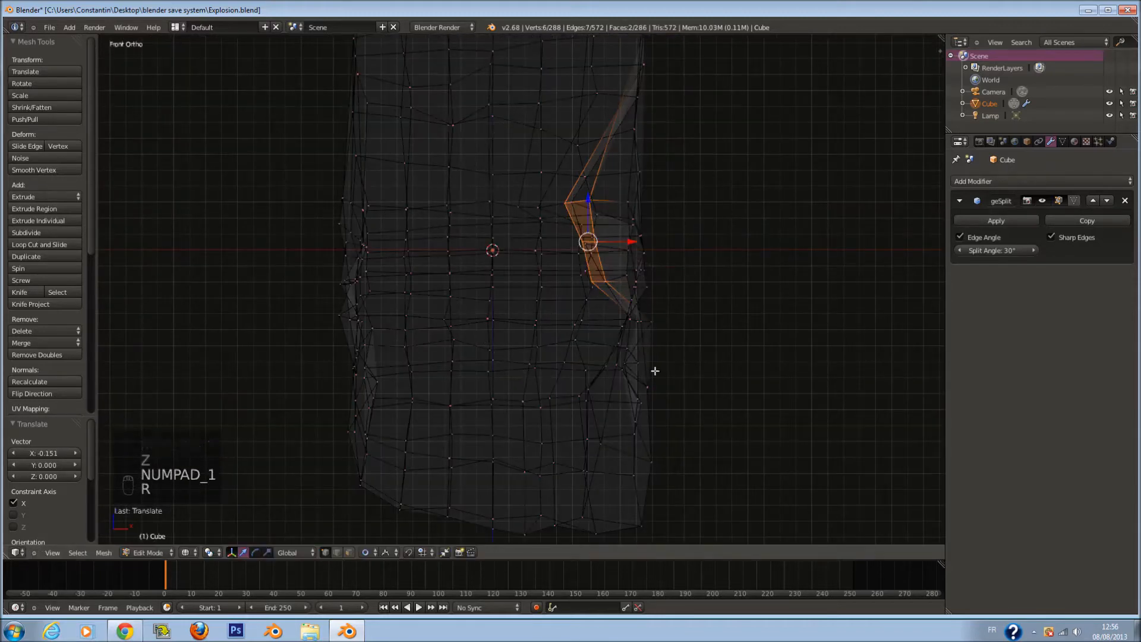
left_click(366, 552)
left_click(372, 541)
key("r")
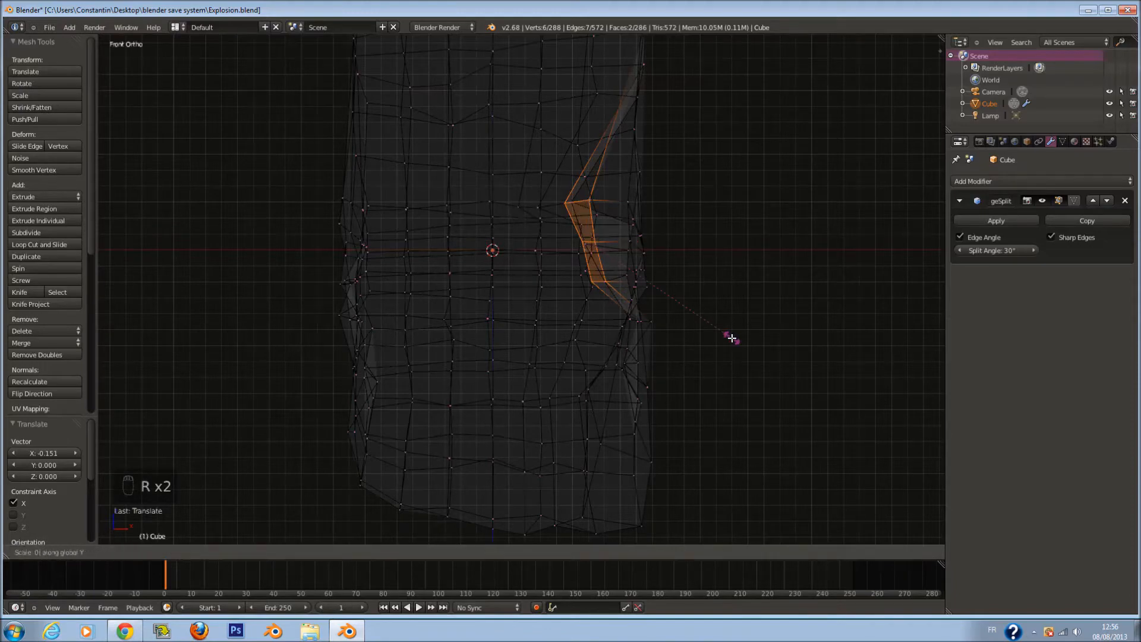
left_click(737, 337)
key("z")
Widen the two flattened faces along Y and return to Object Mode
mouse_move(738, 337)
middle_mouse_down()
mouse_move(624, 284)
mouse_move(590, 308)
middle_mouse_up()
key("s")
key("y")
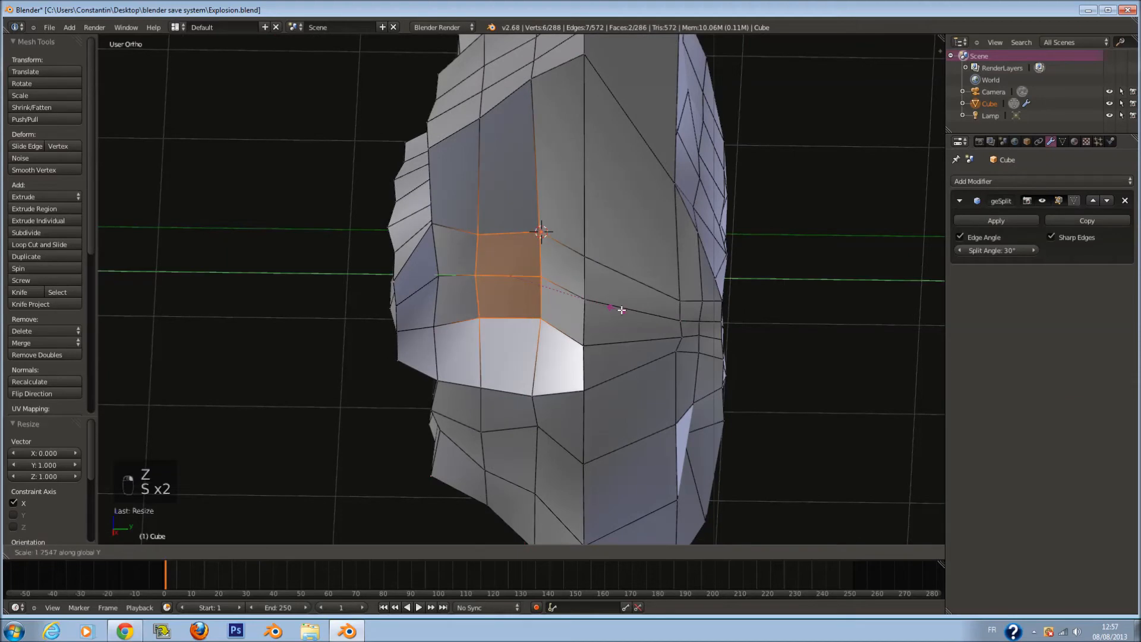
left_click(663, 354)
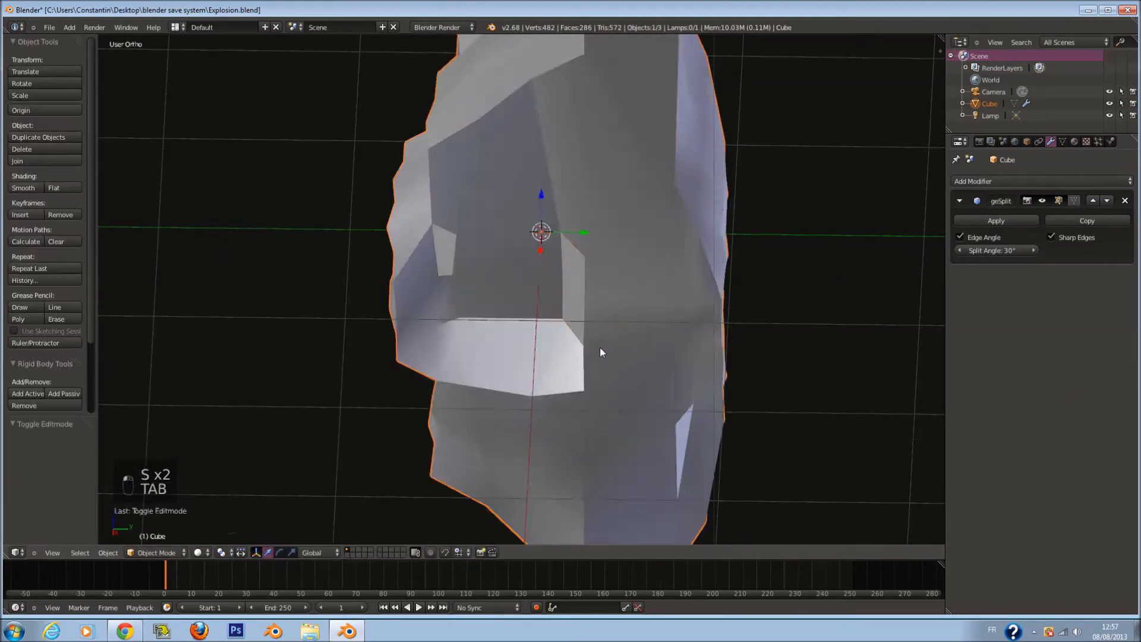
key("Tab")
Save the file over the existing Explosion.blend
middle_click_drag(663, 354, 582, 304)
key("ctrl+s")
left_click(582, 305)
Reset the 3D cursor to the origin, keep the rock deselected, and add a cylinder mesh
key("KP_3")
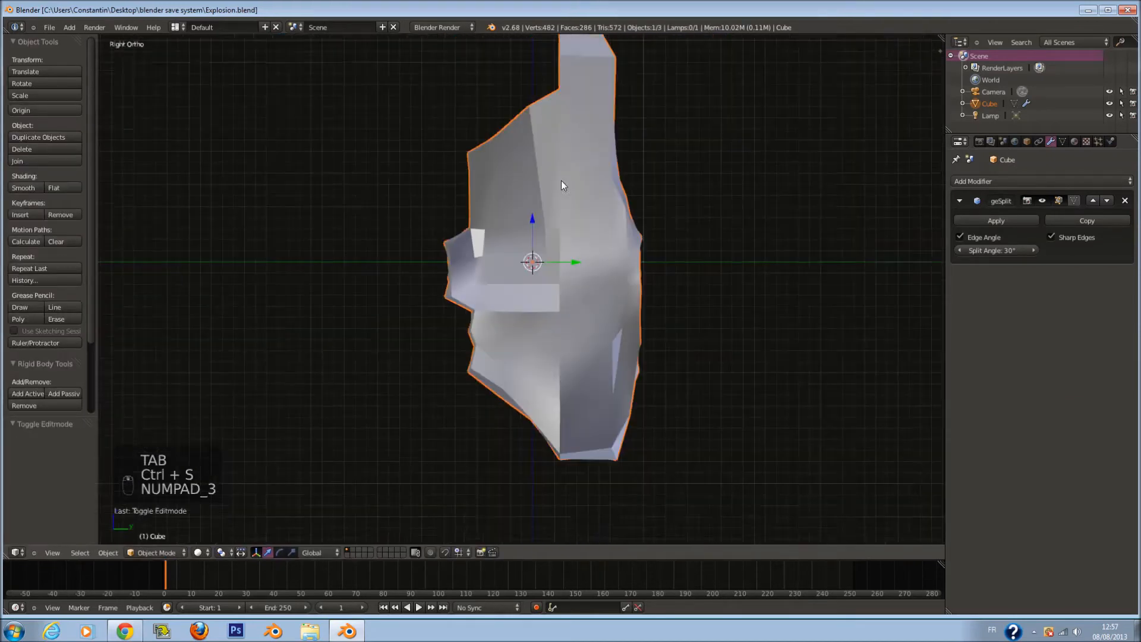
middle_click_drag(520, 274, 608, 299)
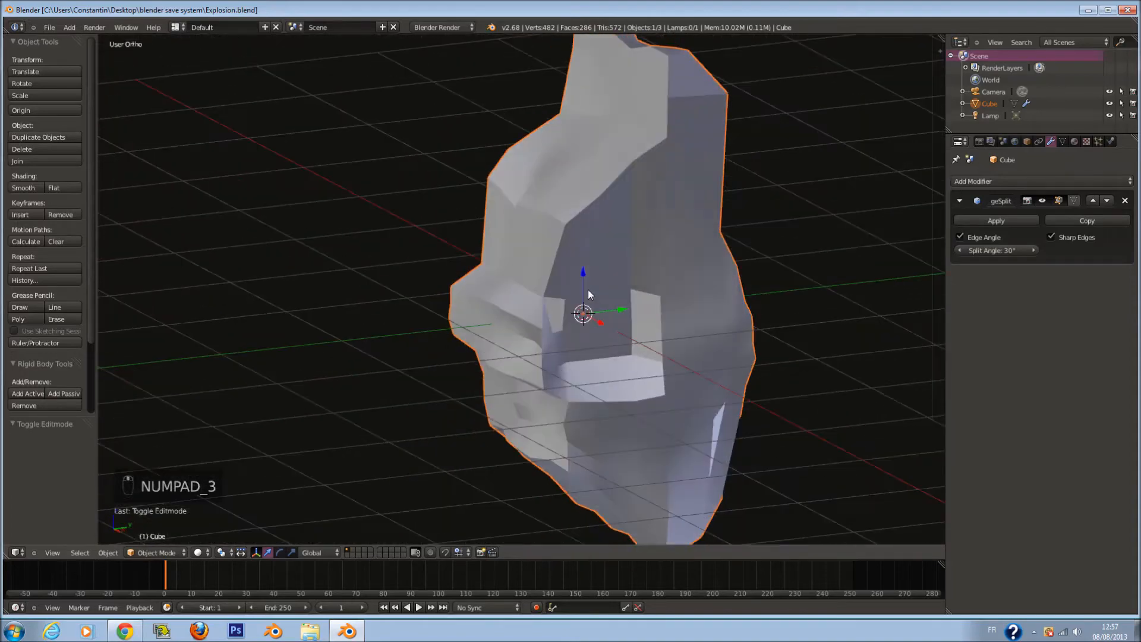
key("KP_3")
key("a")
key("a")
key("a")
key("shift+c")
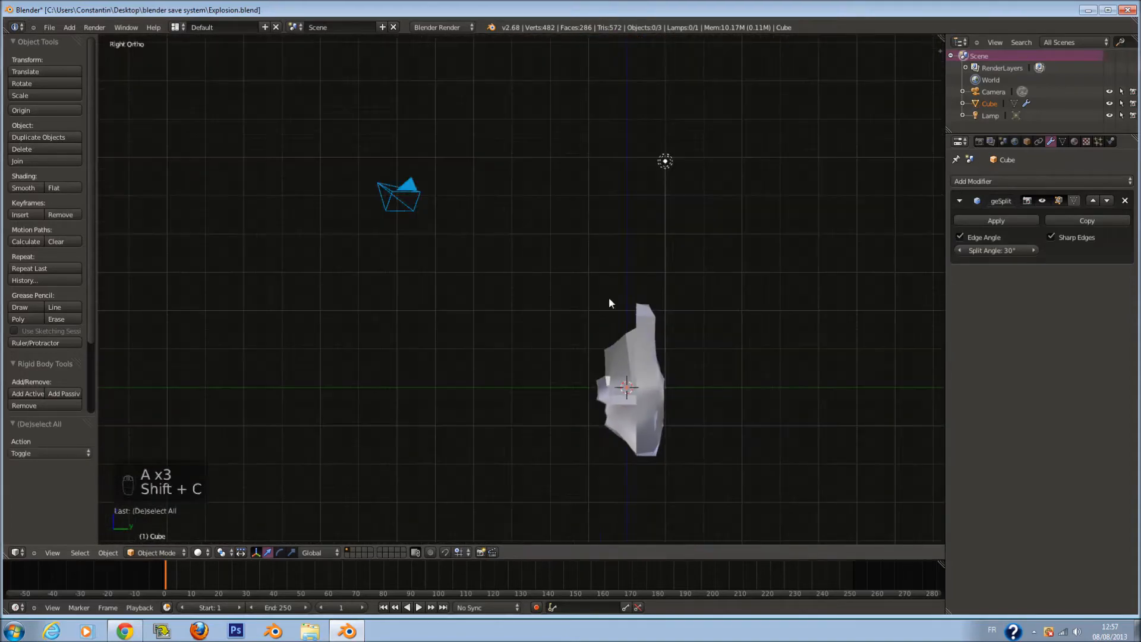
scroll(607, 292, "up", 6)
key("a")
key("a")
key("a")
key("shift+a")
mouse_move(644, 242)
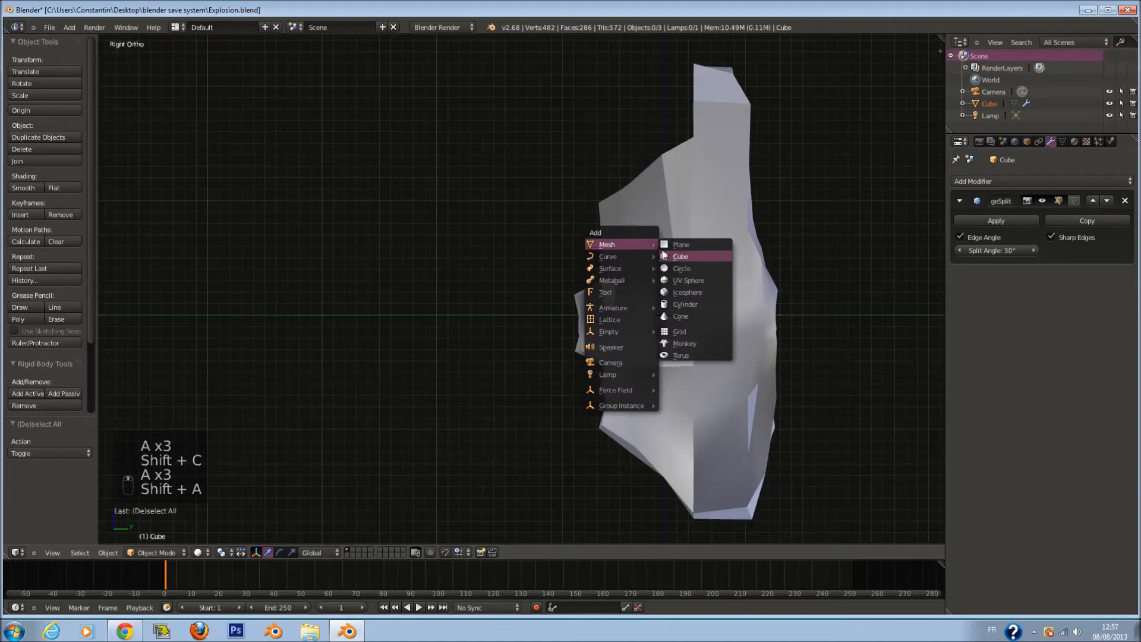
left_click(685, 303)
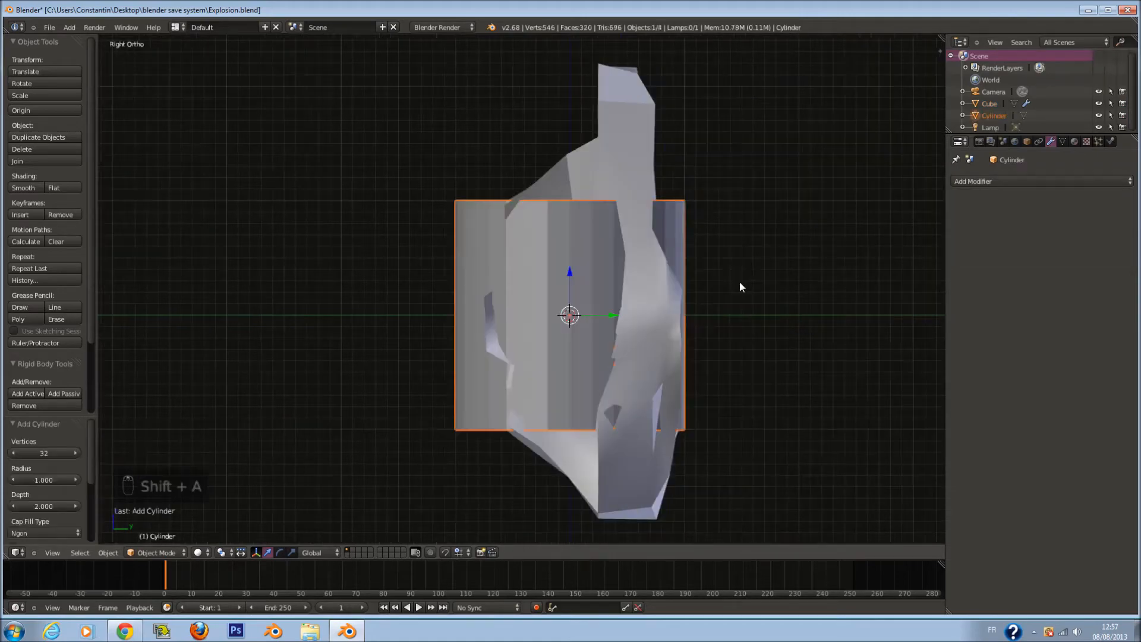
Scale the cylinder by 0.411 and again by 0.27, and move it along X into the notch on the rock's side
scroll(741, 286, "up", 1)
key("s")
left_click(653, 292)
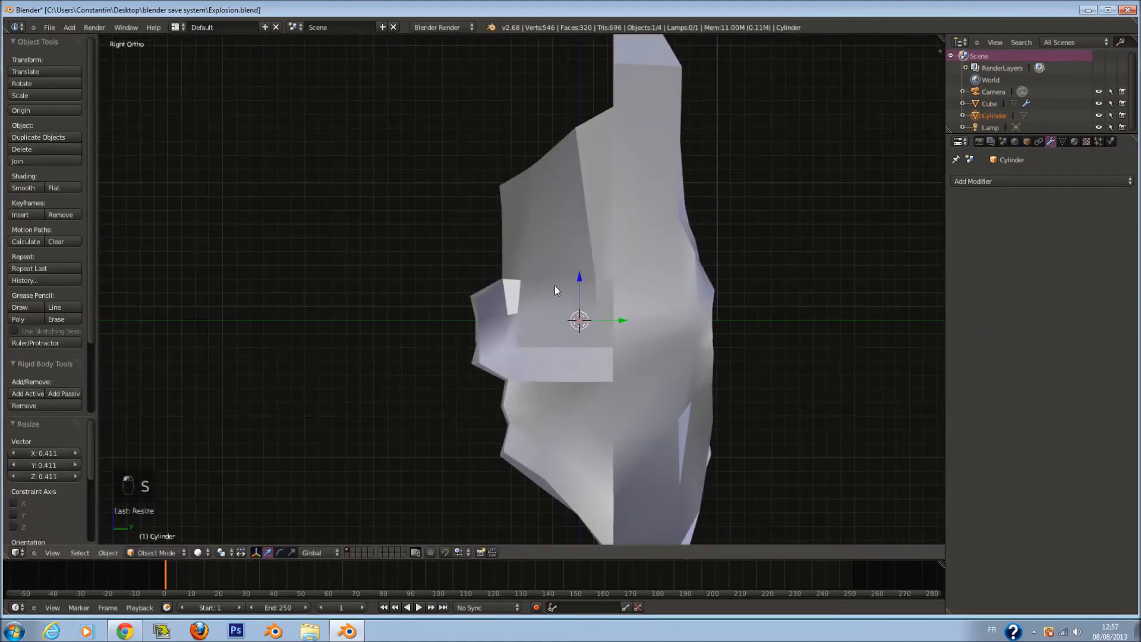
key("z")
middle_click_drag(458, 230, 546, 261)
scroll(545, 260, "down", 10, "ctrl")
key("z")
left_click_drag(339, 220, 417, 253)
key("s")
left_click(464, 234)
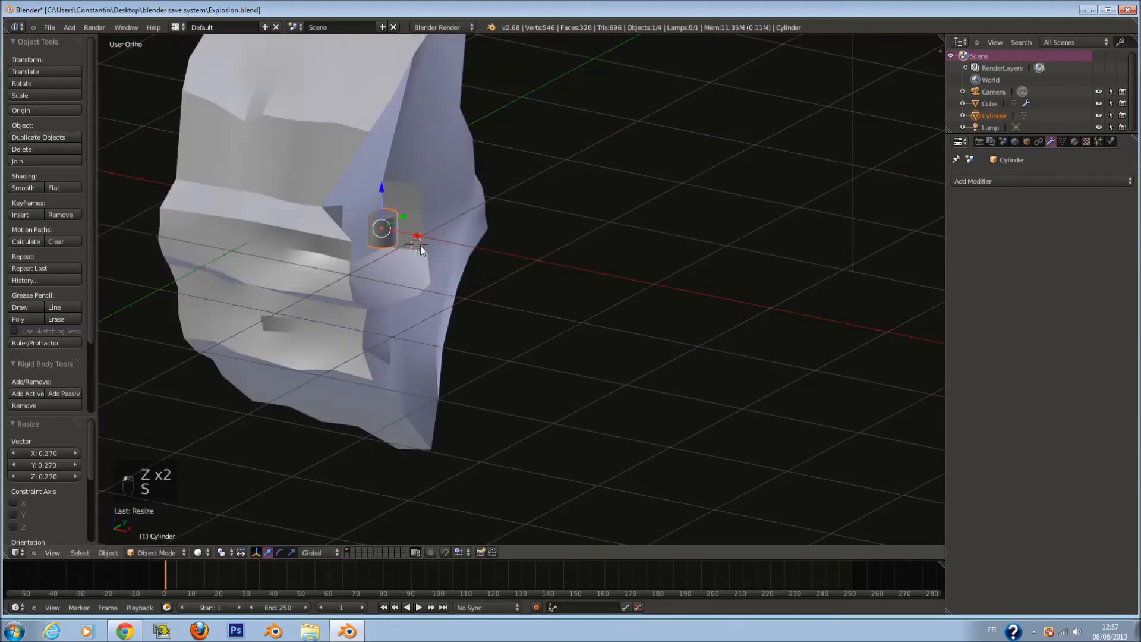
left_click_drag(414, 235, 431, 254)
Lower the small cylinder along Z onto the notch's ledge and give it smooth shading
key("KP_3")
key("KP_Decimal")
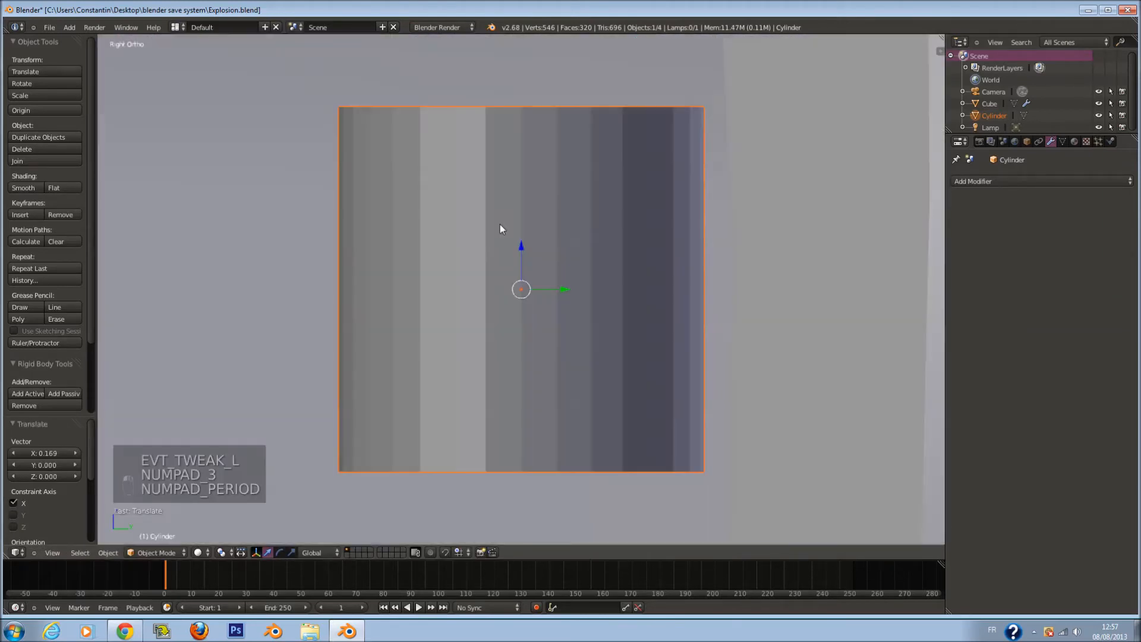
scroll(561, 266, "down", 3, "ctrl")
left_click_drag(579, 255, 582, 400)
left_click(24, 187)
Stretch the small cylinder along Z to about twice its height
key("s")
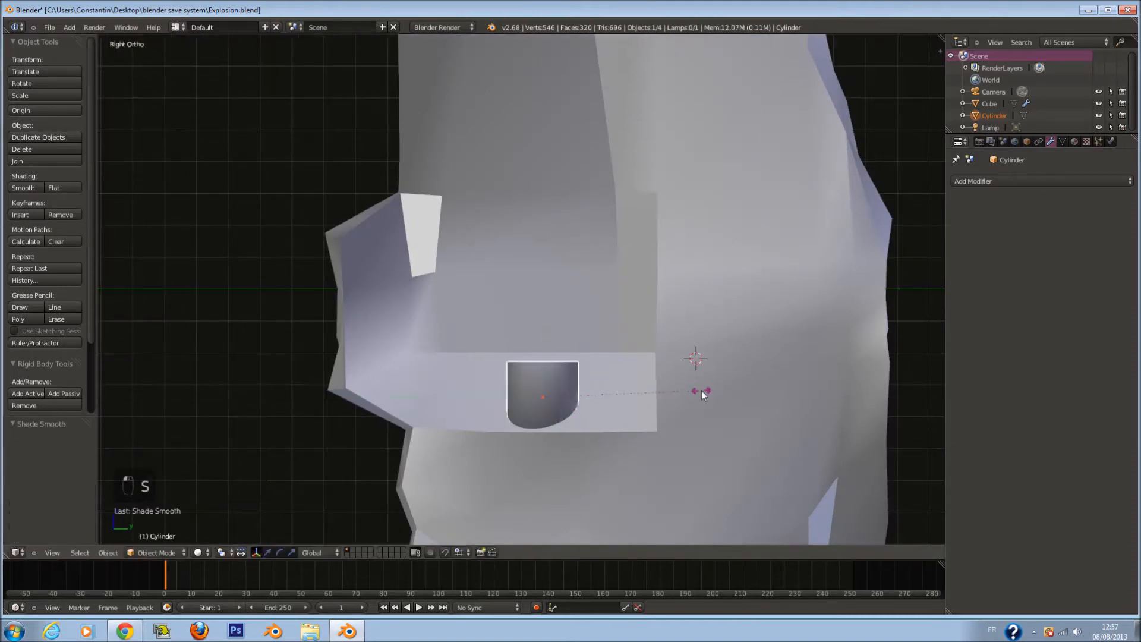
key("z")
left_click(701, 390)
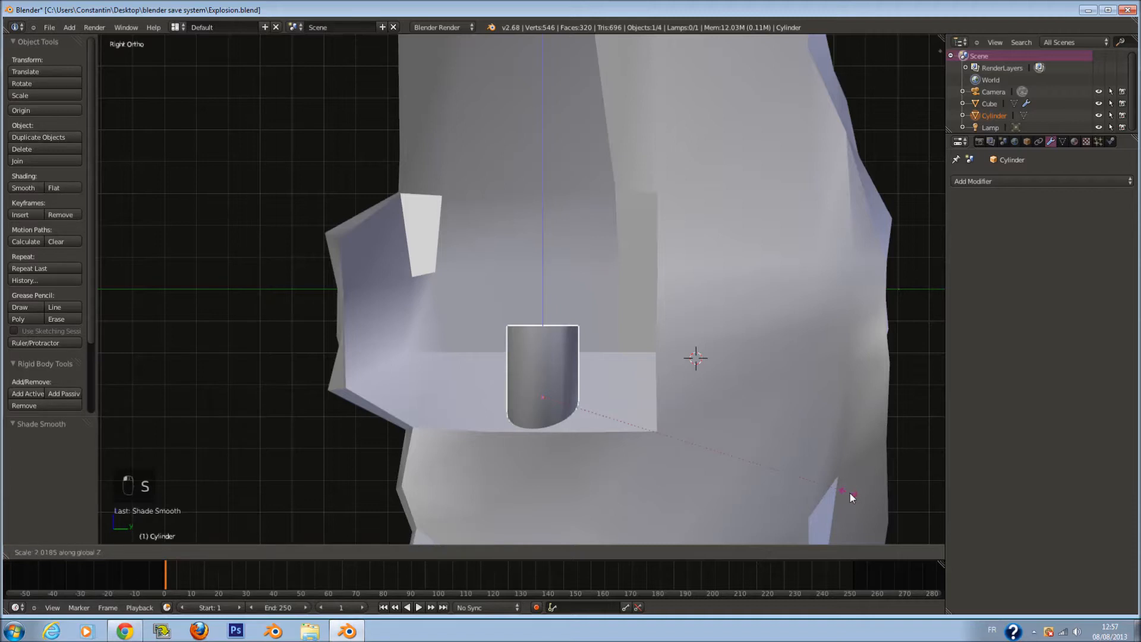
Duplicate the cylinder above the original and scale the copy into a thinner, taller pipe
left_click_drag(542, 355, 543, 165)
key("shift+d")
right_click(547, 294)
key("s")
left_click(551, 344)
scroll(543, 171, "down", 1)
key("s")
key("z")
left_click(616, 300)
key("s")
left_click(598, 283)
Raise the thin pipe along Z above the base cylinder and stretch it by 2.531 along Z
left_click_drag(541, 178, 536, 52)
scroll(542, 113, "down", 4)
scroll(544, 123, "up", 2)
middle_click_drag(544, 123, 525, 224)
key("g")
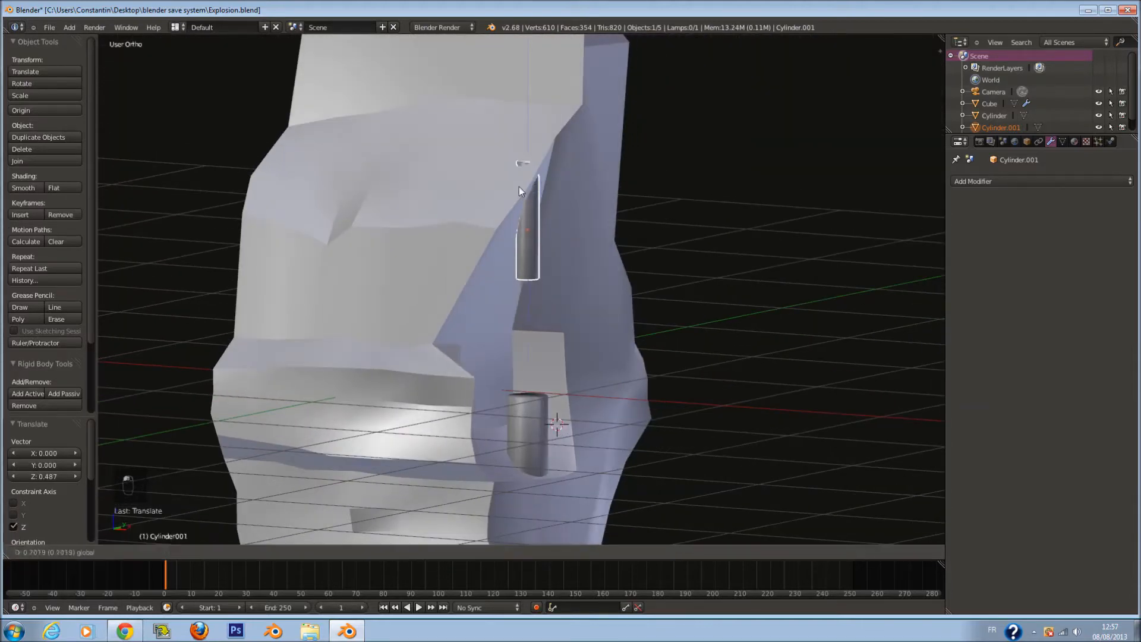
key("s")
left_click(540, 195)
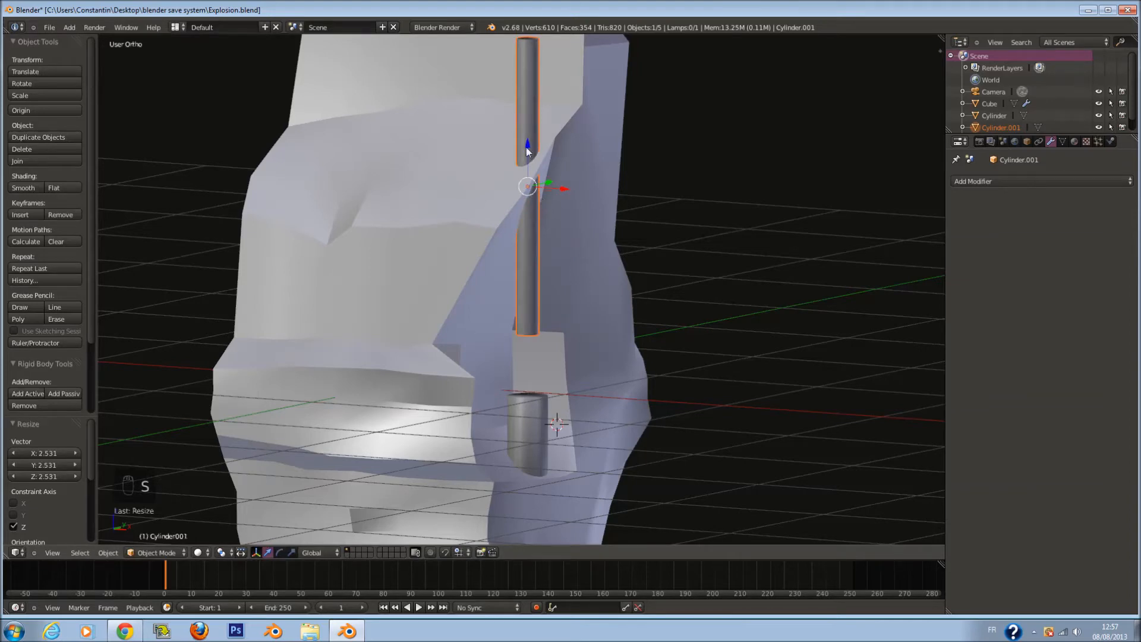
Duplicate the thin pipe and shape the copy into a shorter, thicker sleeve around the pipe's lower half
key("shift+d")
left_click(556, 240)
key("s")
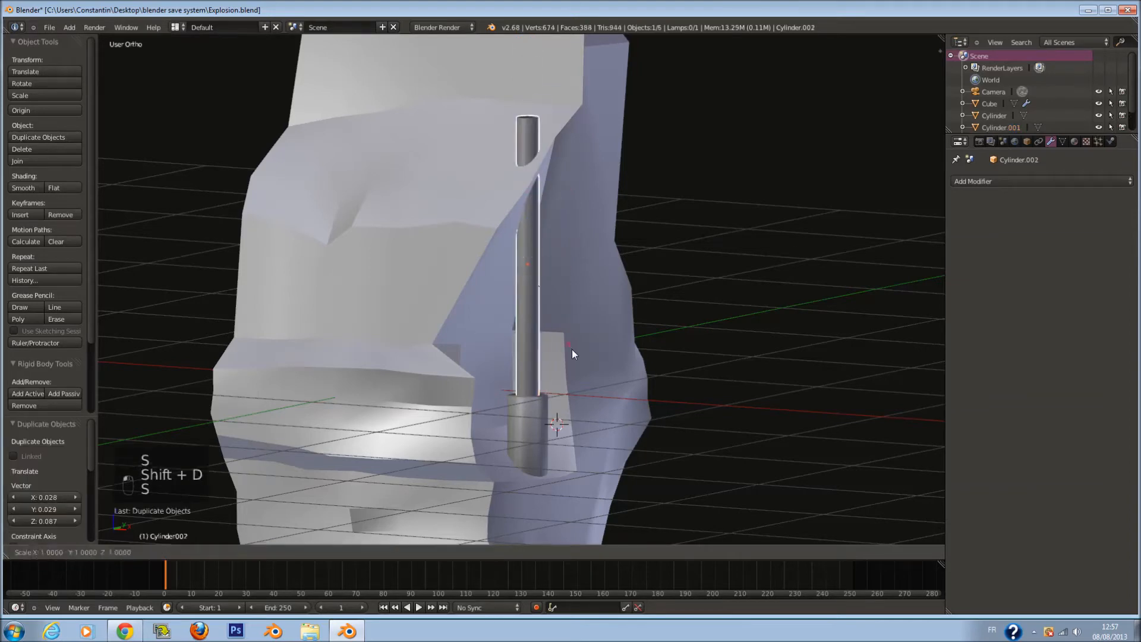
left_click(545, 258)
left_click_drag(533, 220, 533, 272)
key("s")
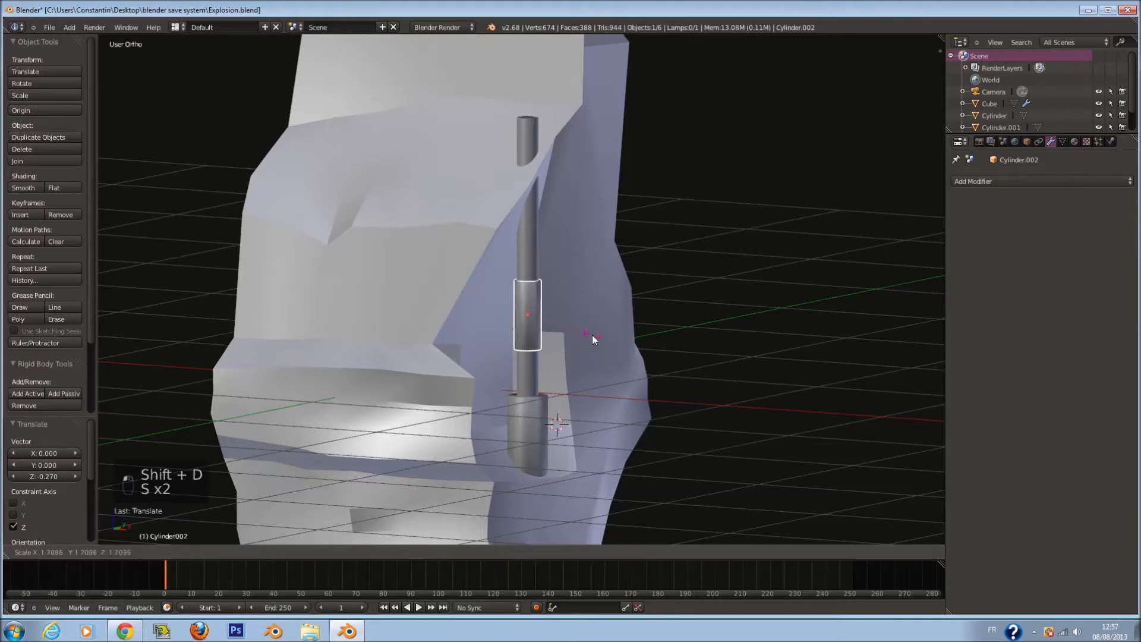
left_click(614, 361)
Duplicate the sleeve and shape the copy into a short, slightly narrower collar seated at the sleeve's upper end
key("shift+d")
left_click(613, 362)
scroll(600, 357, "up", 5)
key("s")
left_click(563, 386)
key("s")
left_click(547, 369)
left_click_drag(536, 310, 559, 179)
key("s")
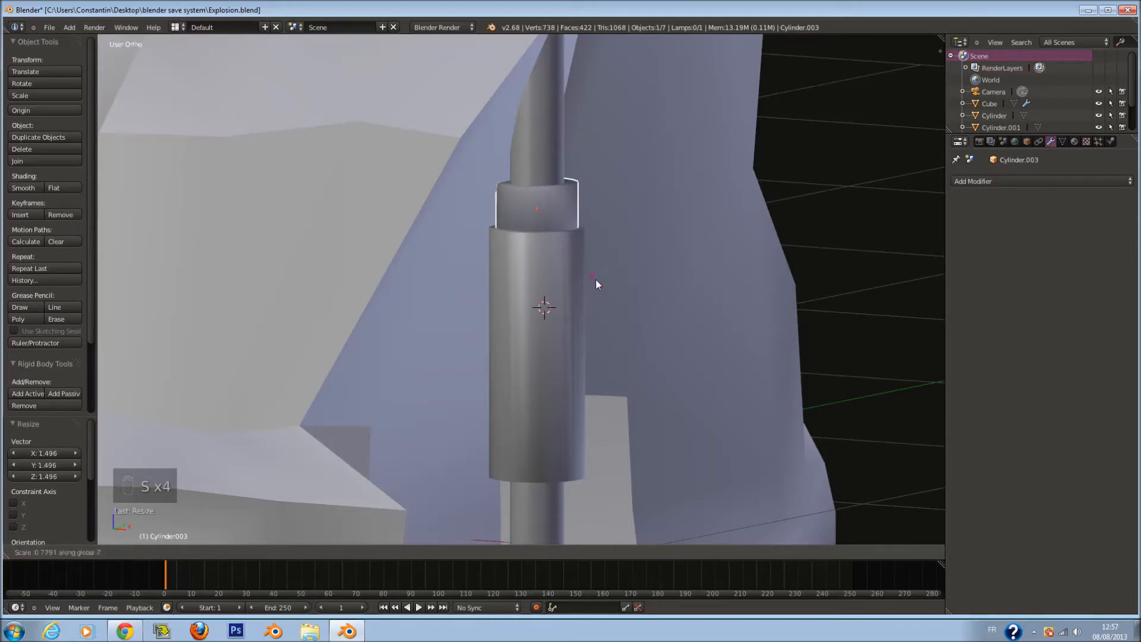
left_click(561, 243)
left_click_drag(544, 180, 552, 178)
Save the file and place a copy of the long thin pipe at the rock's positive Y side, rotated −108.385°
key("KP_3")
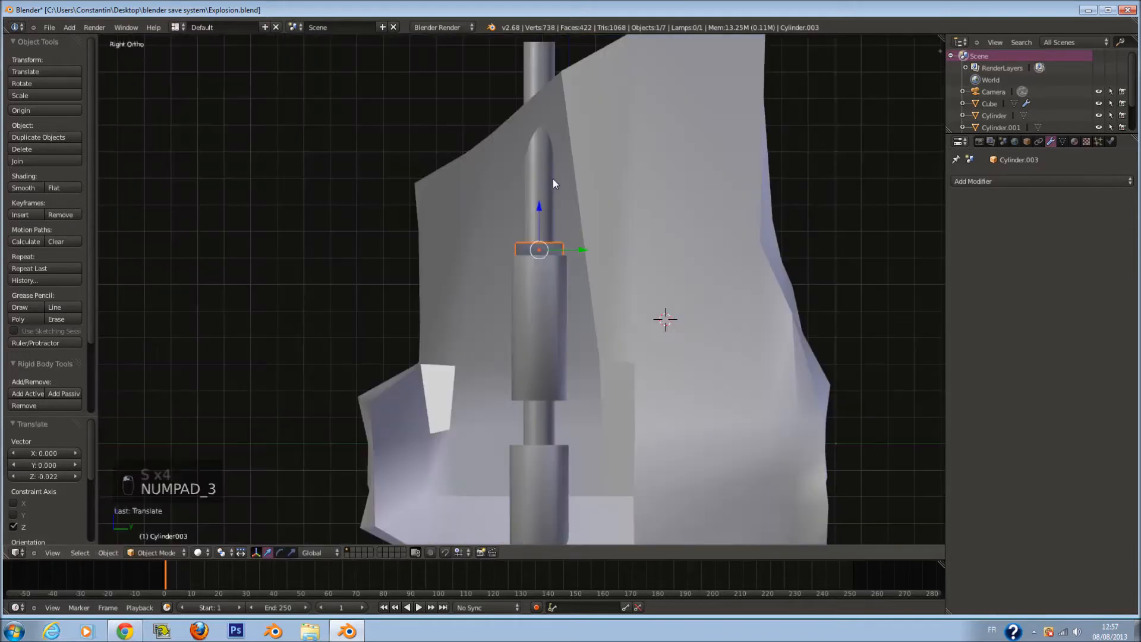
scroll(553, 181, "down", 2)
right_click(543, 198)
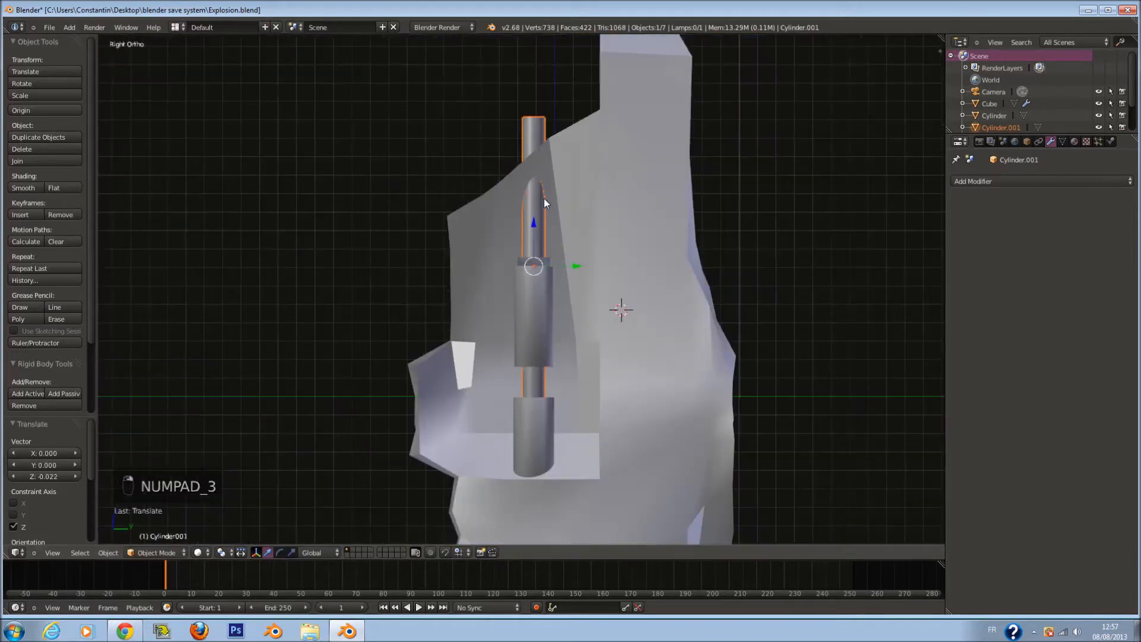
scroll(603, 237, "down", 2)
key("ctrl+s")
key("shift+d")
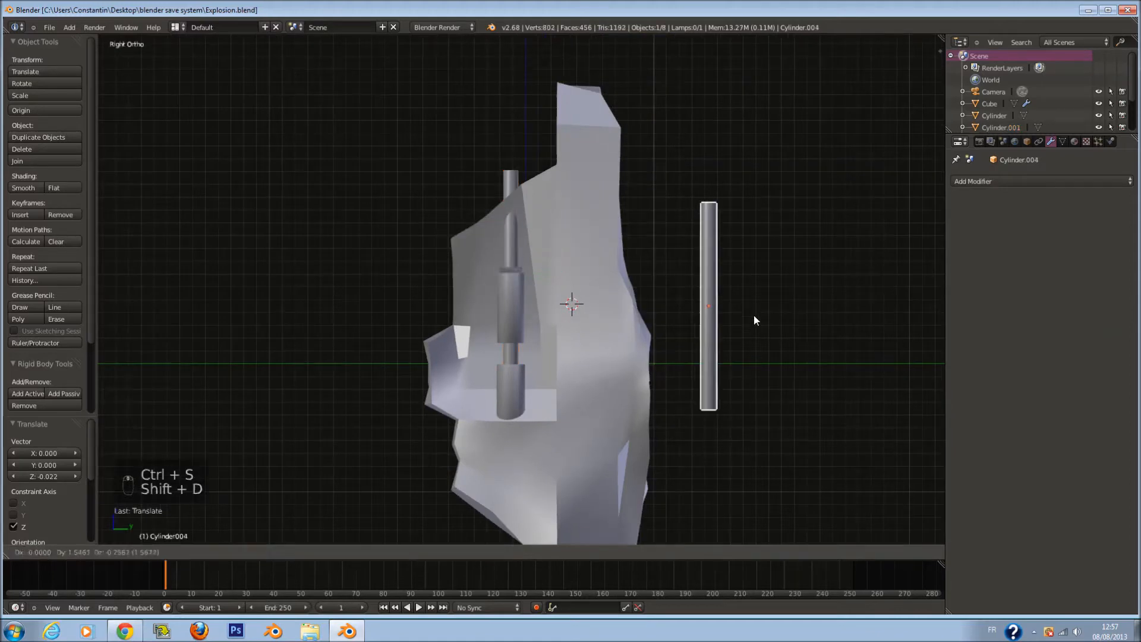
left_click(715, 353)
key("r")
left_click(613, 202)
middle_click_drag(613, 202, 655, 351)
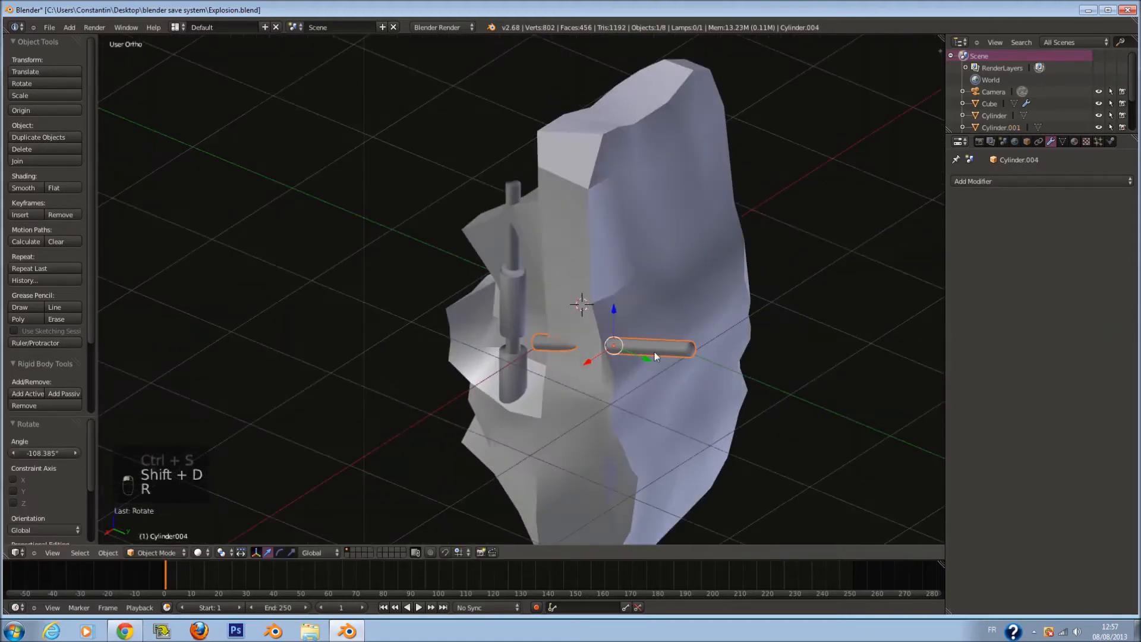
Duplicate the tilted pipe three times and spread the copies through the rock's positive Y side
key("shift+d")
left_click(648, 346)
key("shift+d")
left_click(640, 294)
middle_click_drag(603, 290, 551, 252)
key("shift+d")
left_click(512, 366)
middle_click_drag(512, 367, 688, 290)
Duplicate the tilted pipe to the rock's lower negative Y side and rotate the copy 47.317°
key("shift+d")
left_click(569, 359)
key("r")
left_click(653, 453)
middle_click_drag(612, 209, 654, 147)
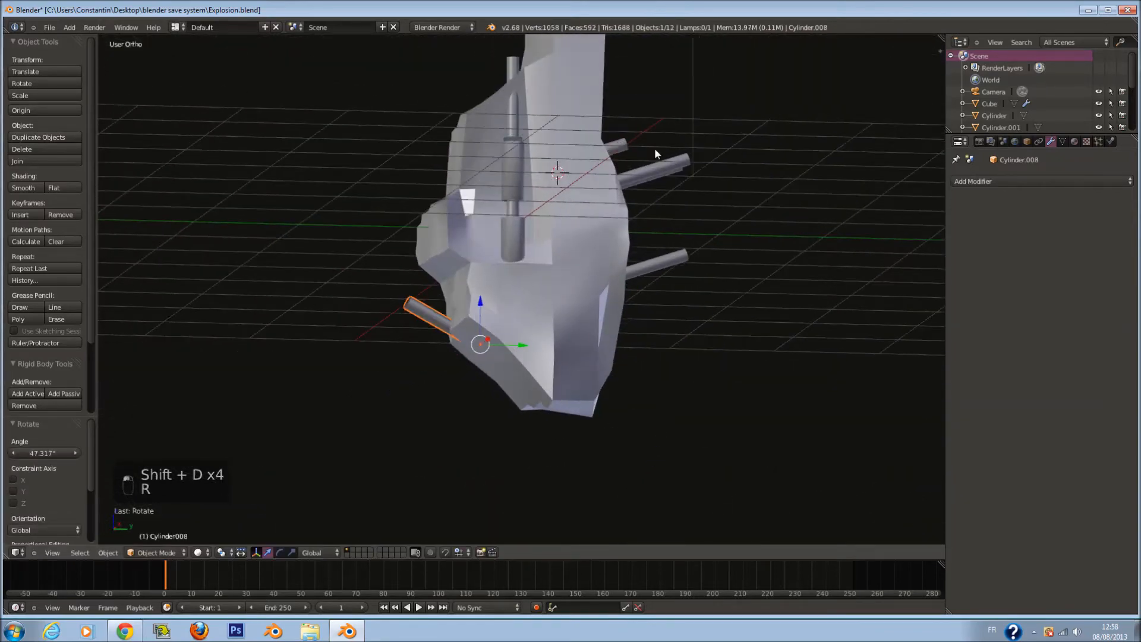
Join the rock chunk and all its pipes and sleeves into one object and save the file
key("z")
right_click(525, 143)
key("c")
left_click_drag(524, 153, 536, 302)
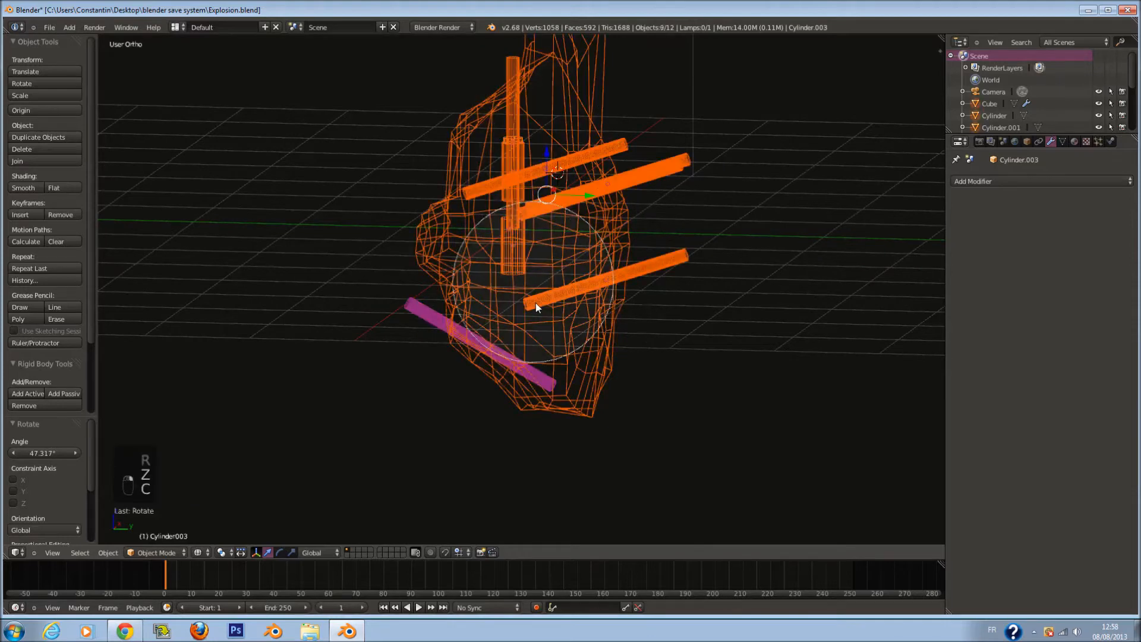
right_click(615, 298)
key("z")
key("ctrl+j")
middle_click_drag(604, 232, 622, 245)
key("ctrl+s")
left_click(622, 246)
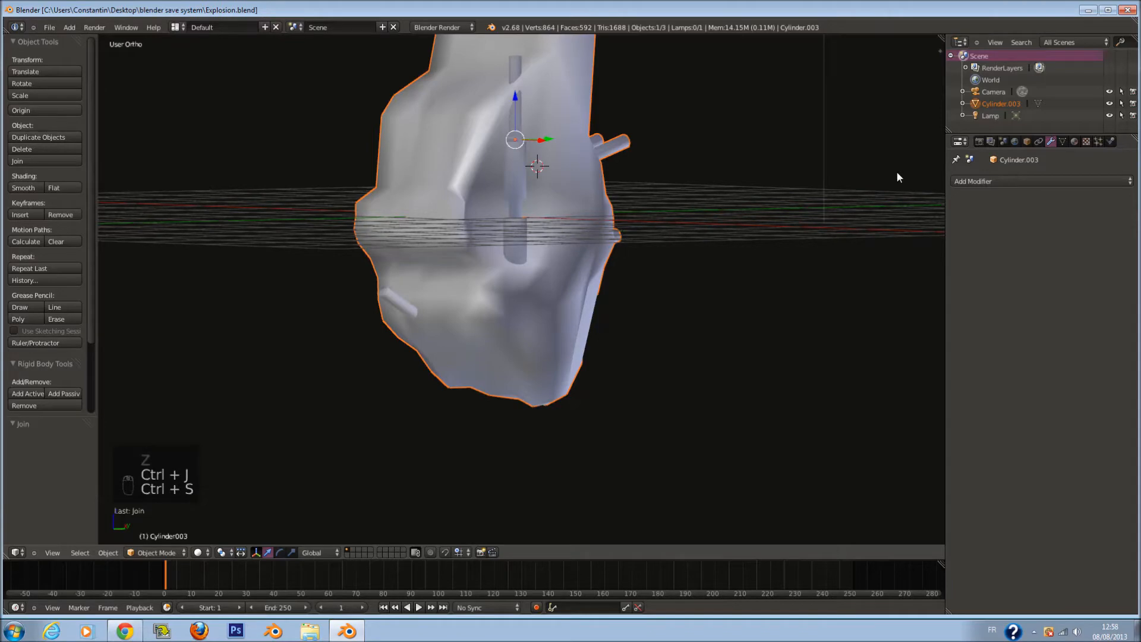
Add an Edge Split modifier to the joined rock, look over its mesh and save the file
left_click(981, 182)
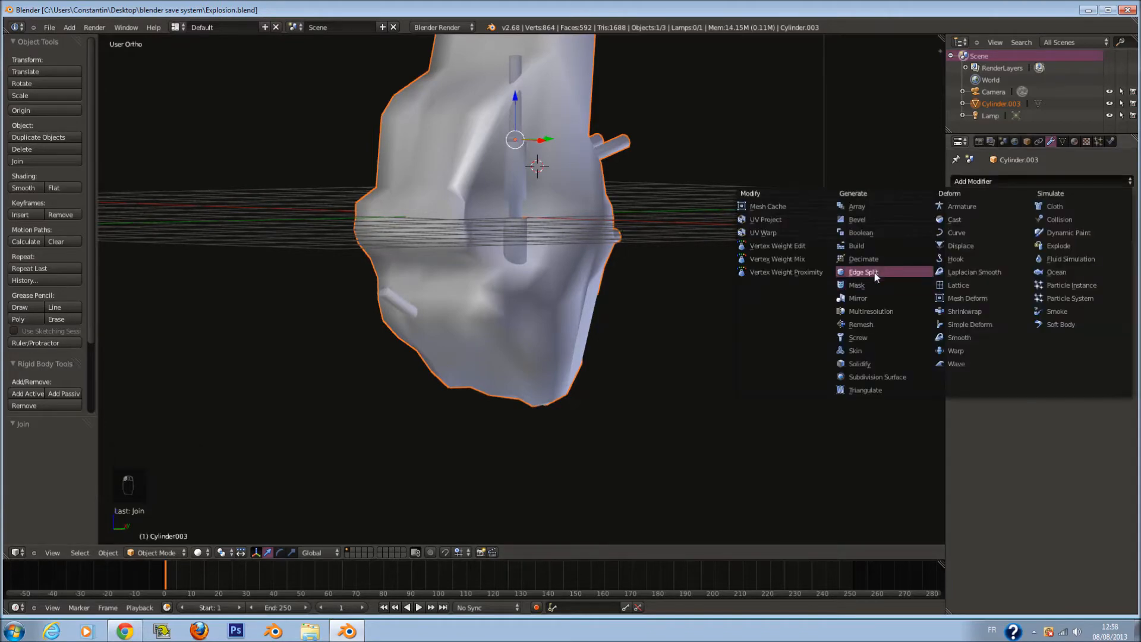
left_click(875, 272)
middle_click_drag(586, 236, 475, 251)
key("Tab")
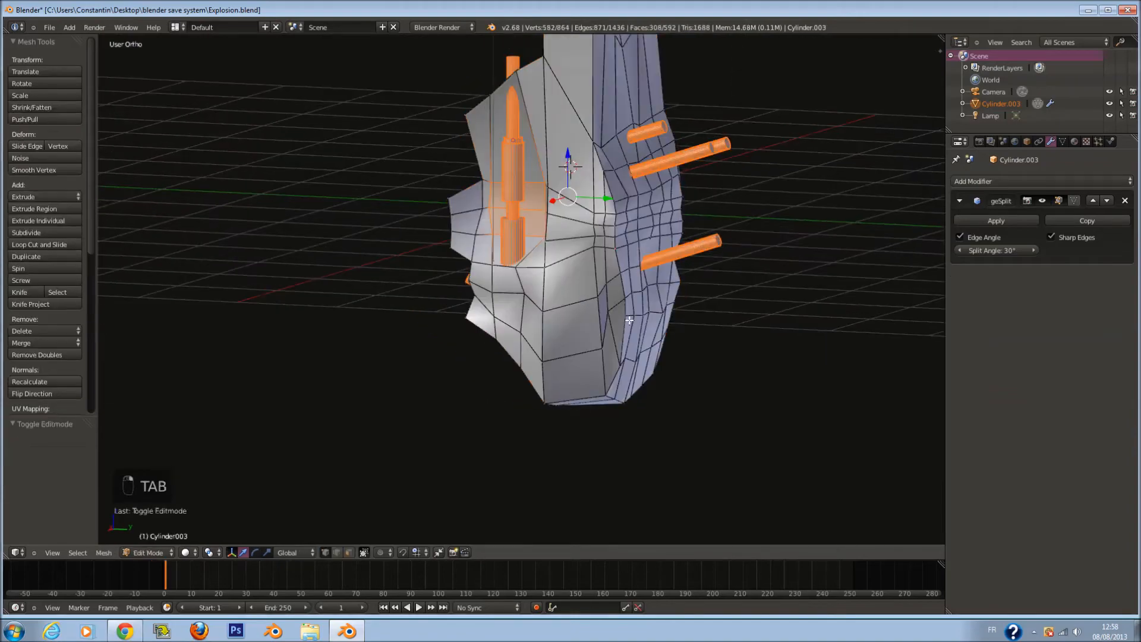
scroll(656, 332, "up", 3)
middle_click_drag(657, 333, 616, 360)
right_click(664, 351)
left_click_drag(649, 355, 645, 358)
key("Tab")
scroll(720, 351, "down", 4)
middle_click_drag(720, 351, 759, 315)
key("ctrl+s")
key("KP_3")
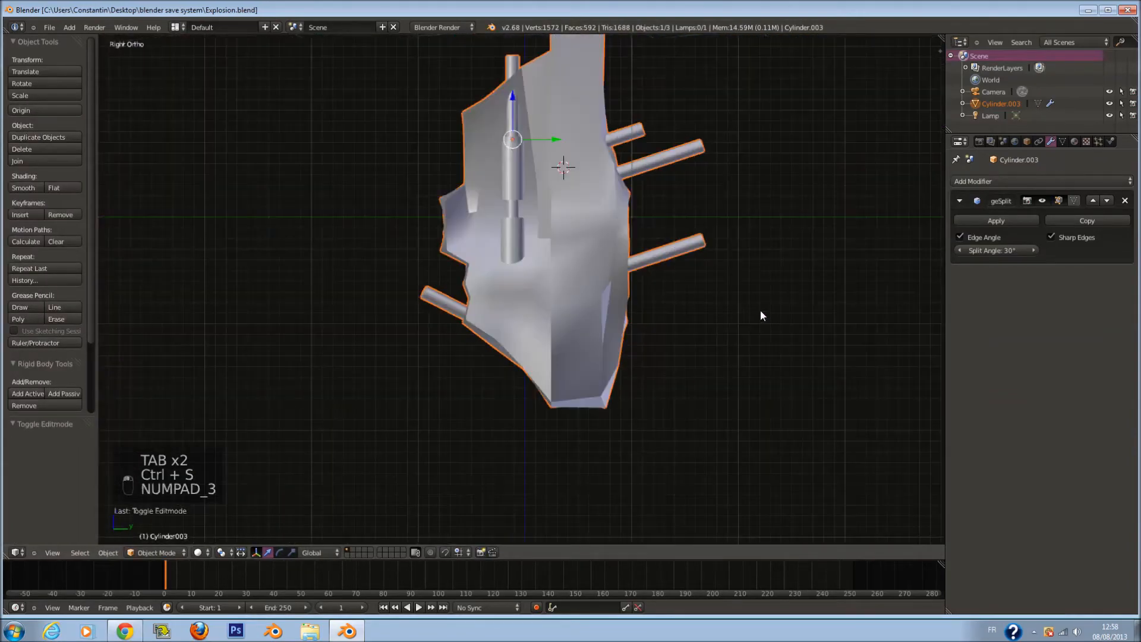
Move the finished rock object to the second layer and reset the 3D cursor to the scene's origin
key("a")
key("a")
scroll(599, 208, "down", 2)
key("ctrl+s")
right_click(575, 260)
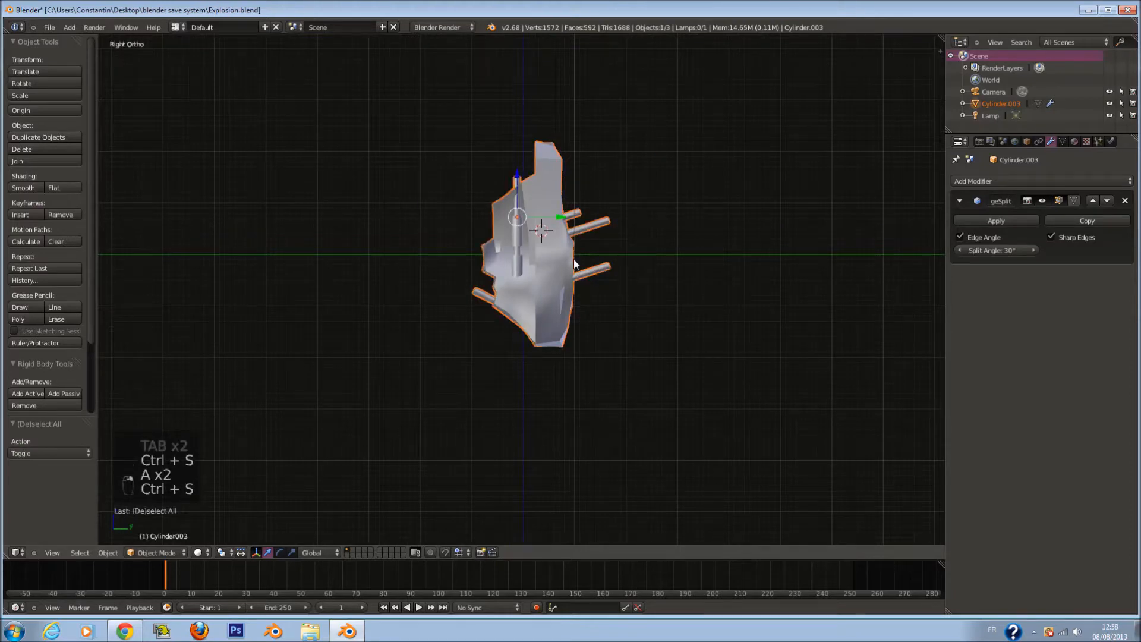
key("a")
scroll(540, 191, "down", 1)
scroll(559, 223, "down", 2, "ctrl")
key("ctrl+s")
right_click(568, 240)
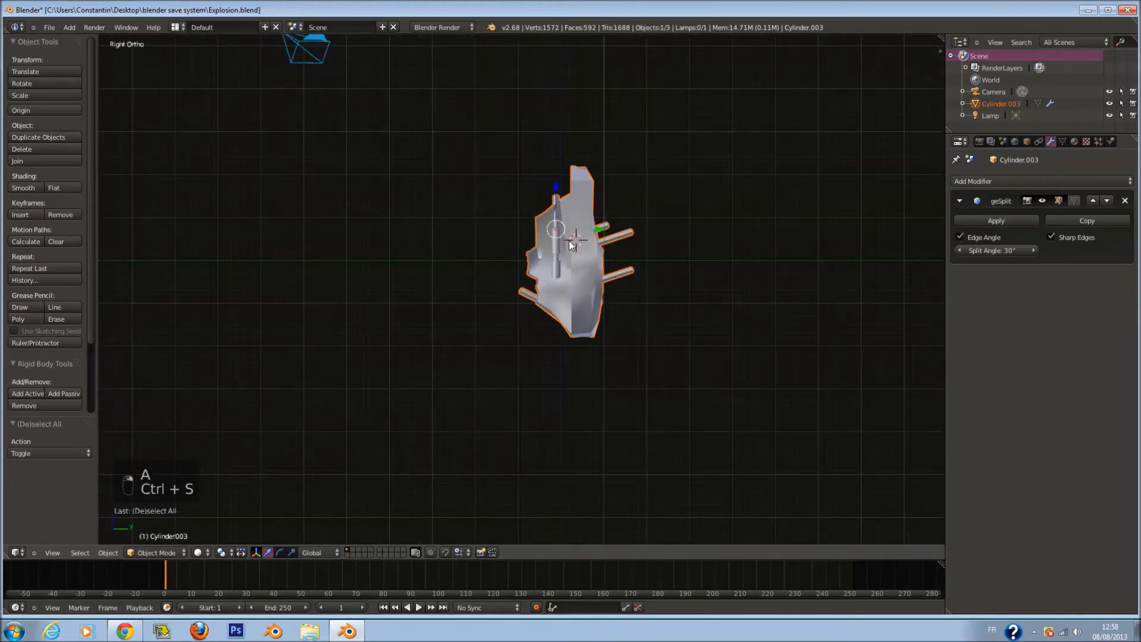
scroll(630, 273, "up", 1)
key("m")
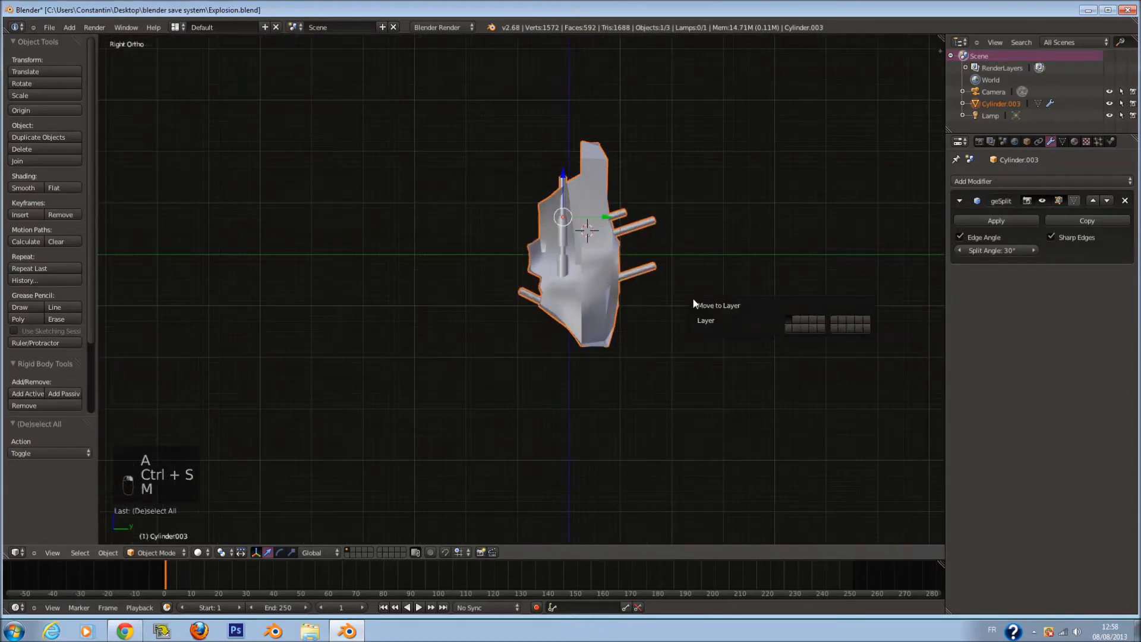
left_click(797, 320)
key("shift+c")
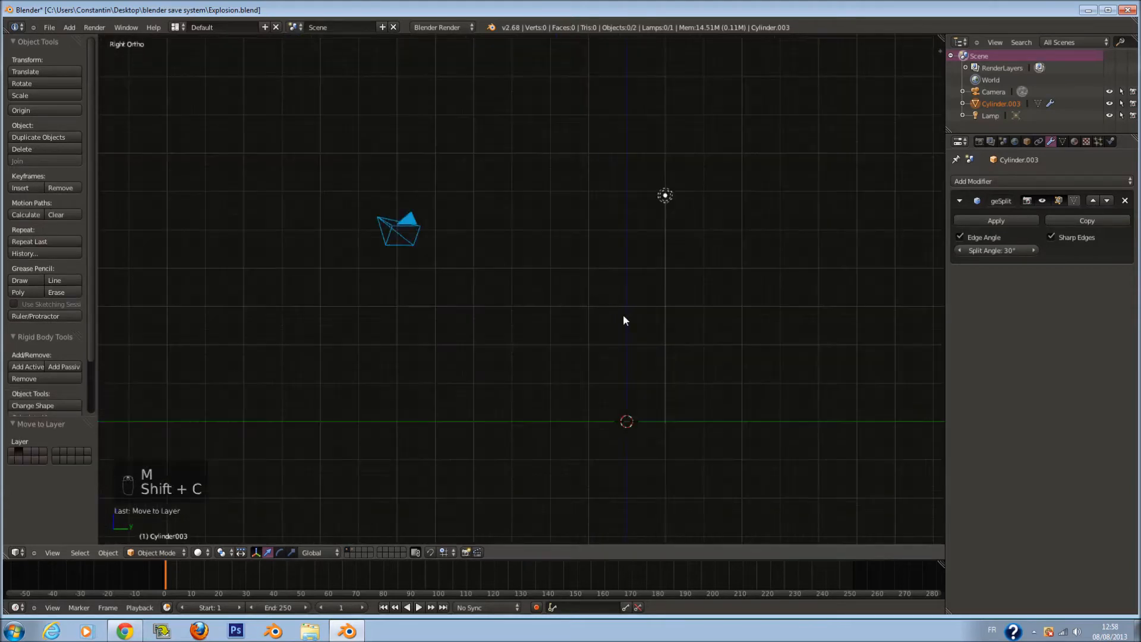
key("a")
key("a")
key("a")
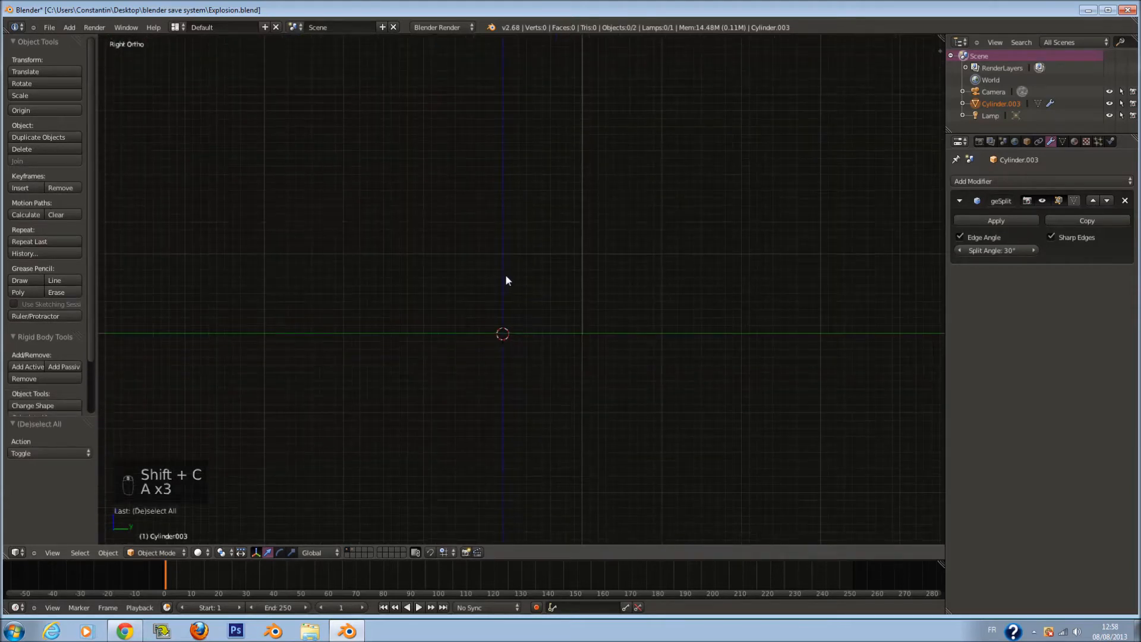
key("a")
key("a")
key("a")
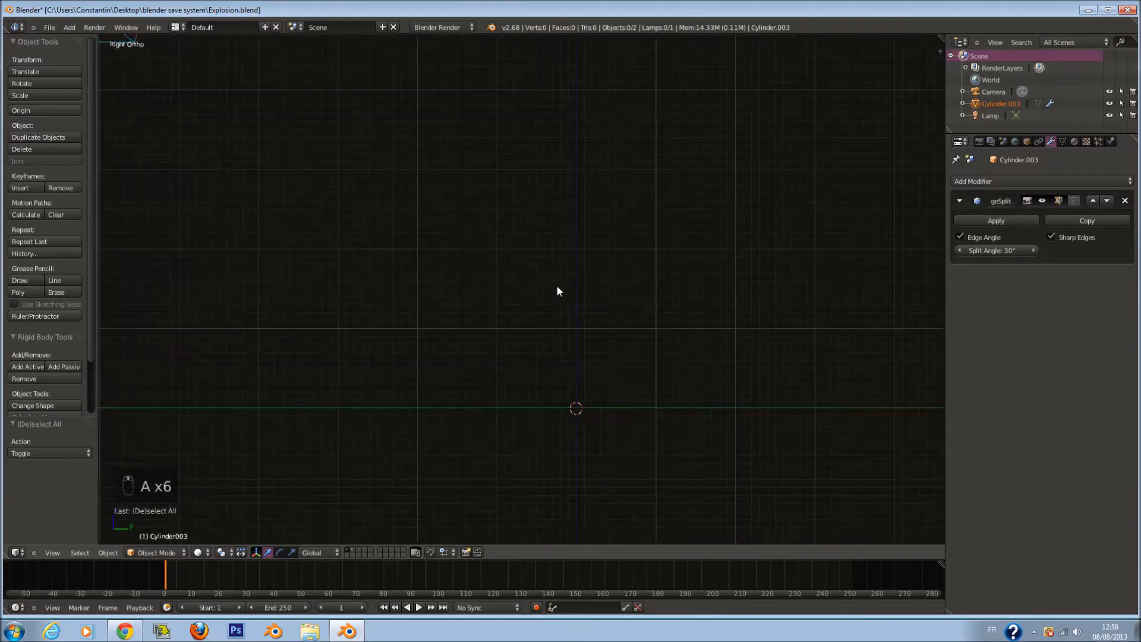
Add a cube at the origin, scale it to about 0.75 and raise it 0.773 along Z onto the ground
key("shift+a")
mouse_move(560, 288)
left_click(597, 299)
key("s")
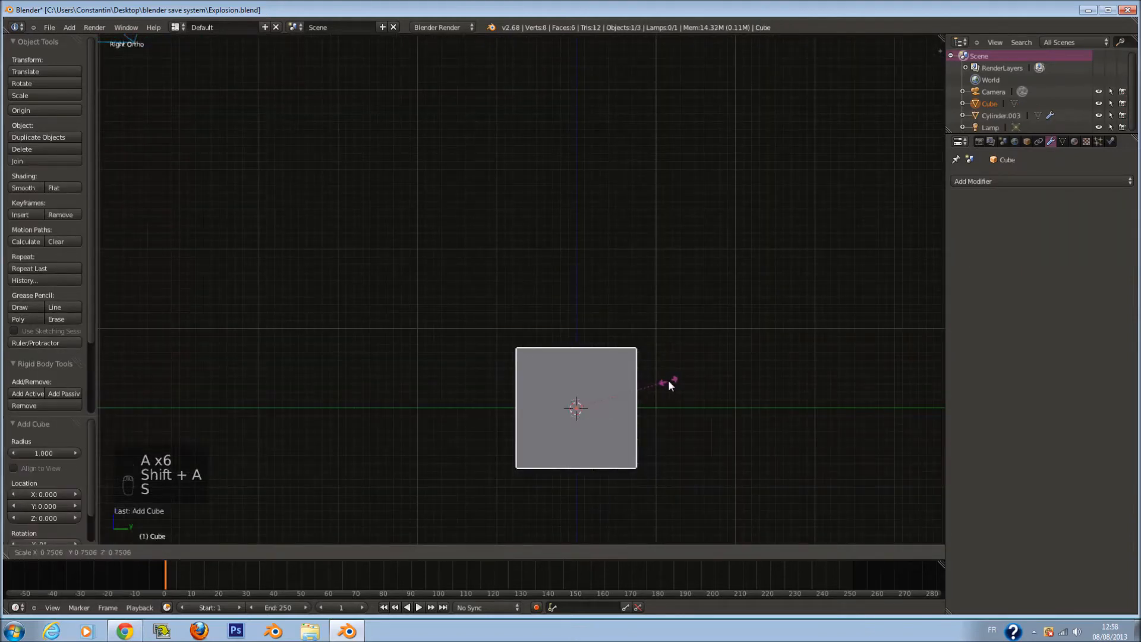
left_click(668, 380)
left_click_drag(579, 365, 535, 304)
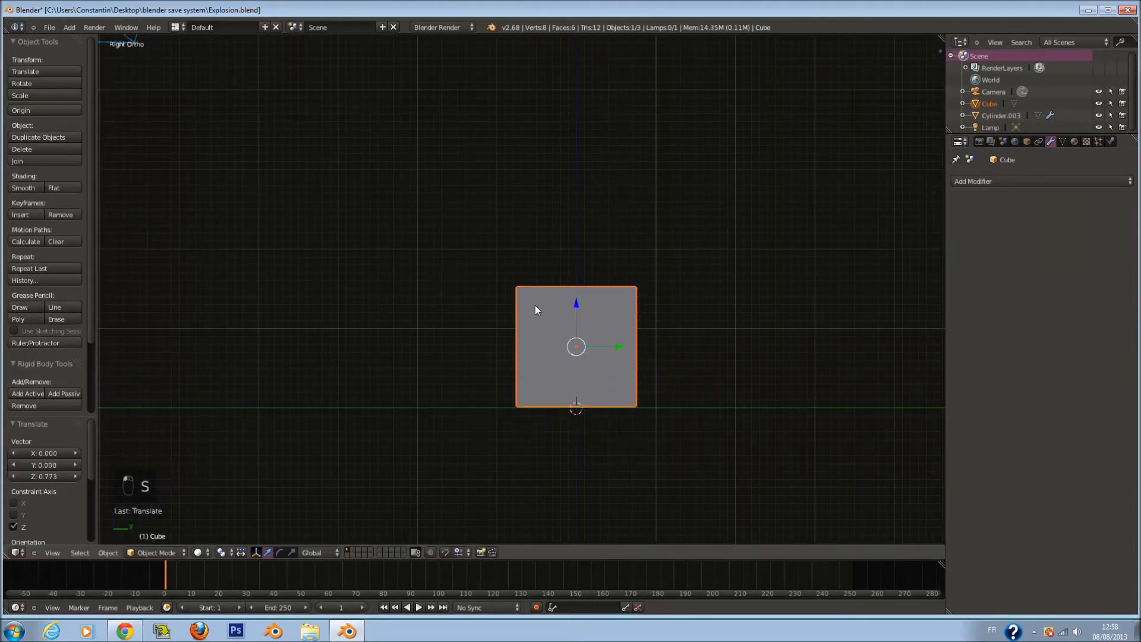
Raise the cube's top face to form a tower about five grid units tall
key("KP_1")
key("KP_Decimal")
key("Tab")
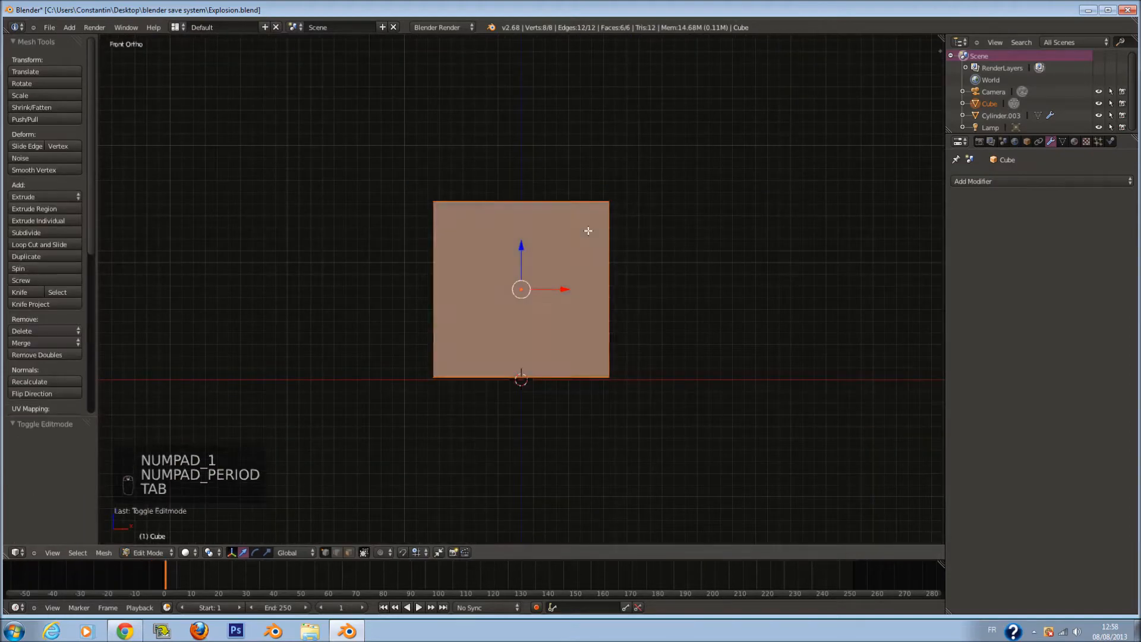
key("z")
key("a")
key("c")
left_click(473, 178)
right_click(580, 186)
scroll(543, 258, "down", 5)
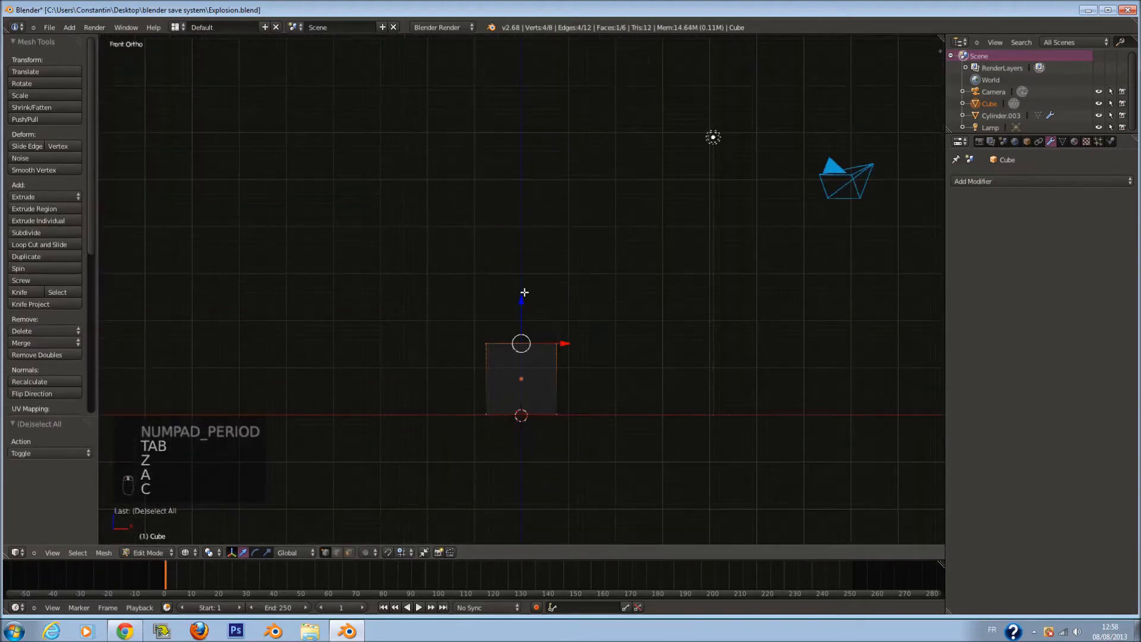
left_click_drag(521, 304, 535, 140)
key("Tab")
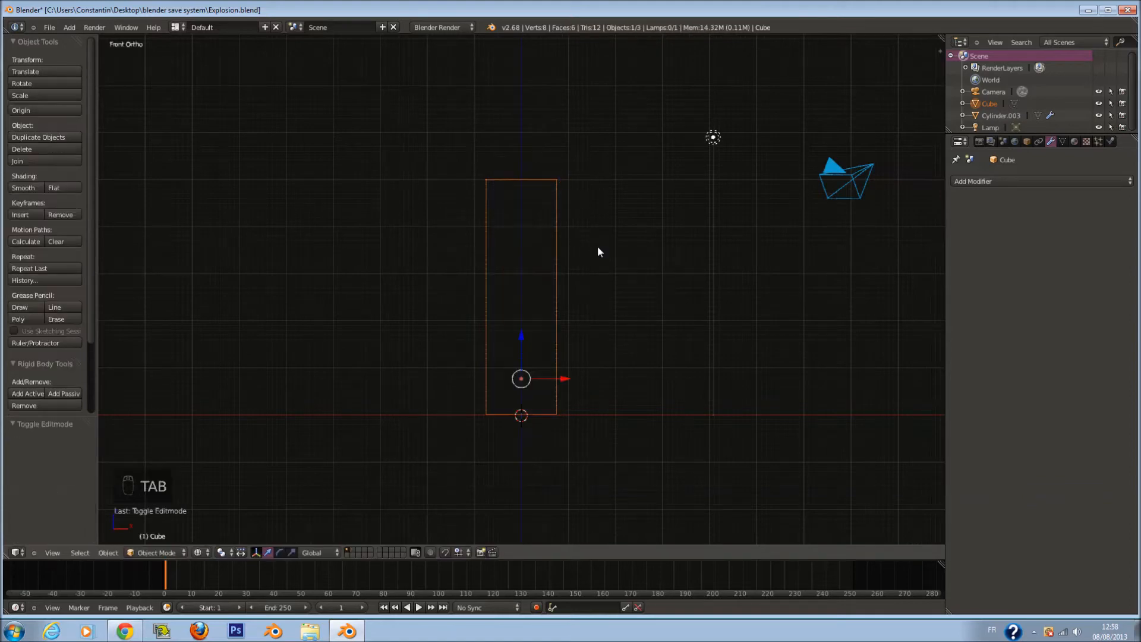
Select the camera and align it to a low-angle view of the tower from near ground level
key("KP_0")
key("z")
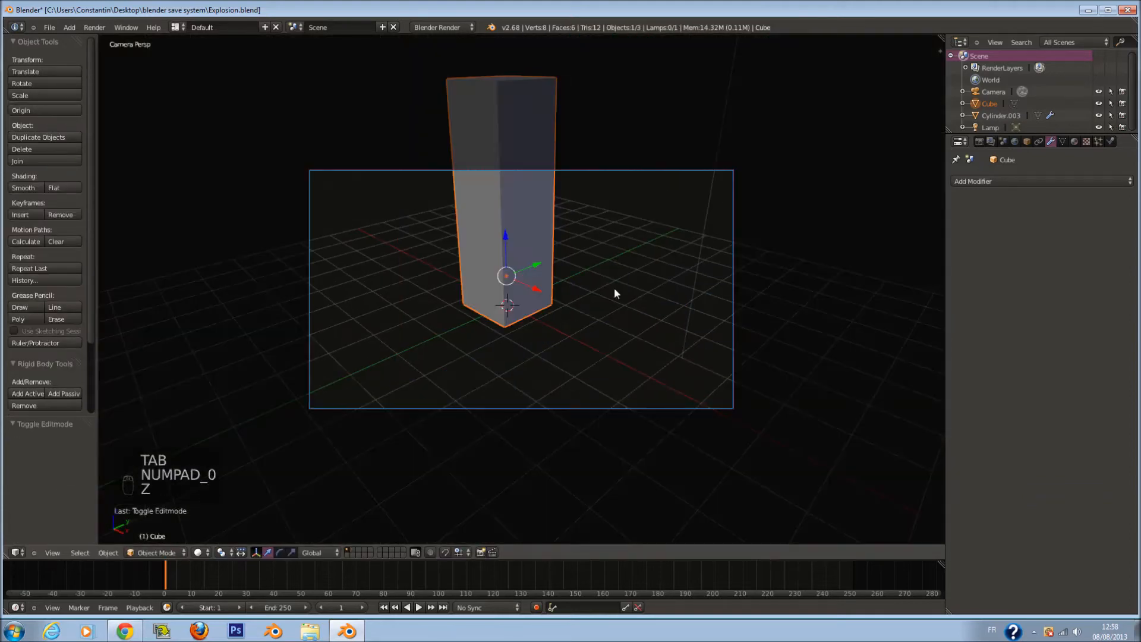
right_click(735, 316)
middle_click_drag(697, 330, 659, 276)
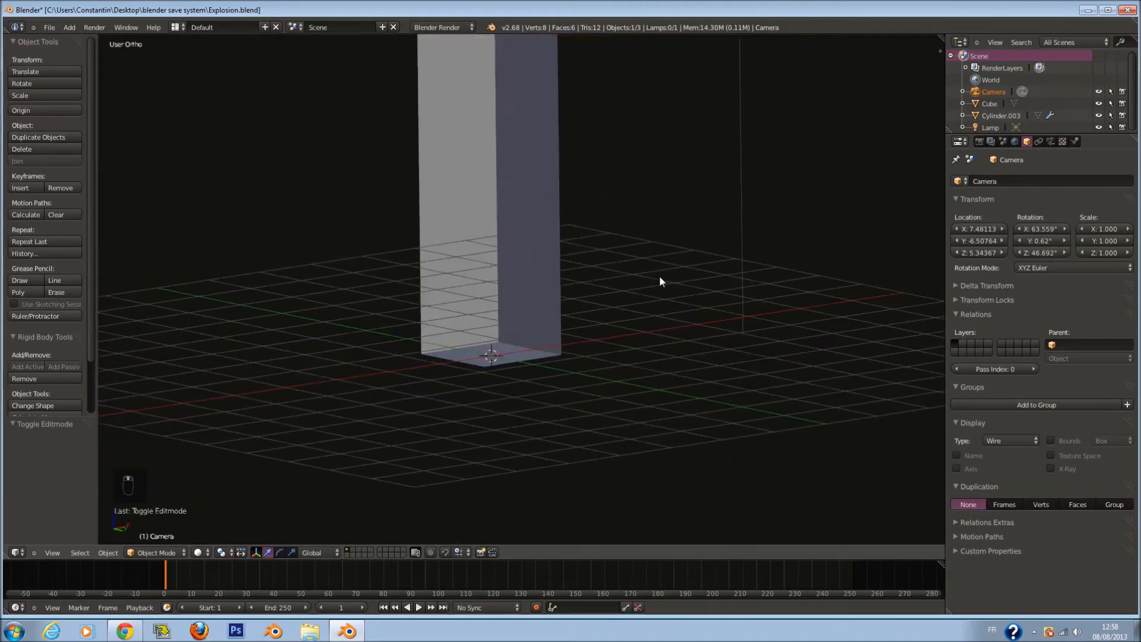
key("ctrl+alt+KP_0")
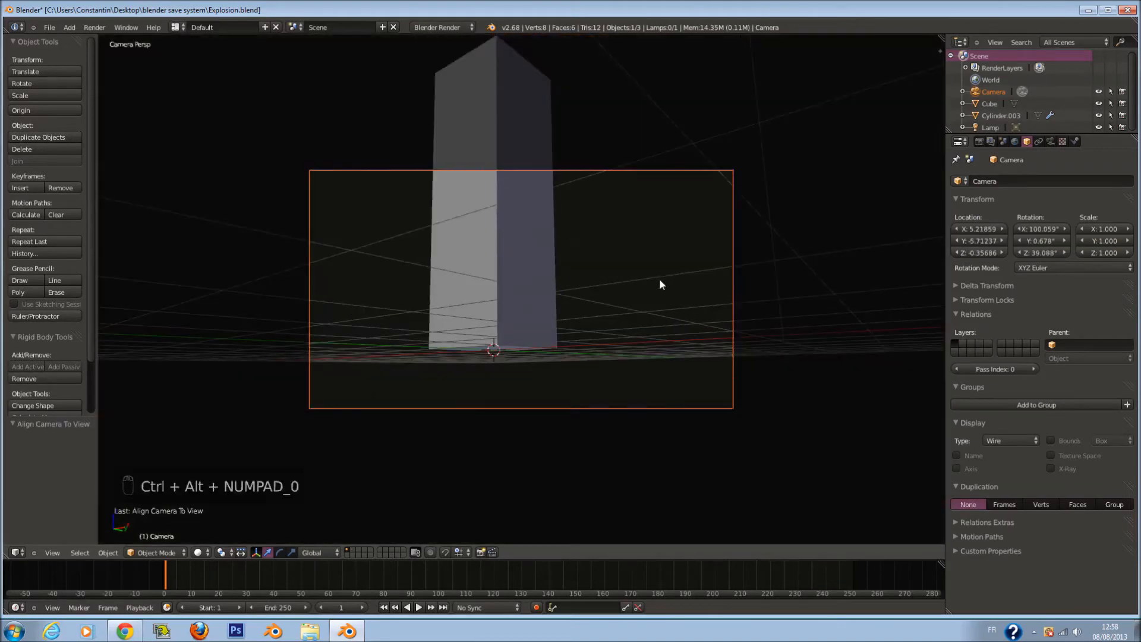
Move the camera by X 0.906, Y 0.462, Z 1.189 and rotate it to X 111.525°, Y −0.373°, Z 36.377°
key("g")
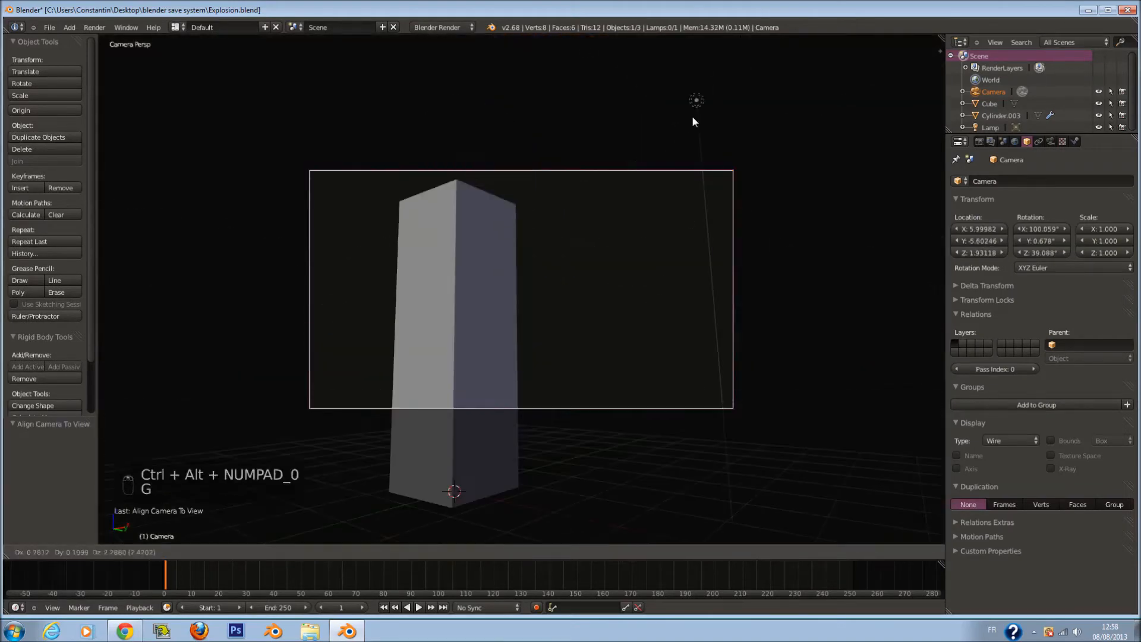
left_click(722, 215)
key("r")
key("r")
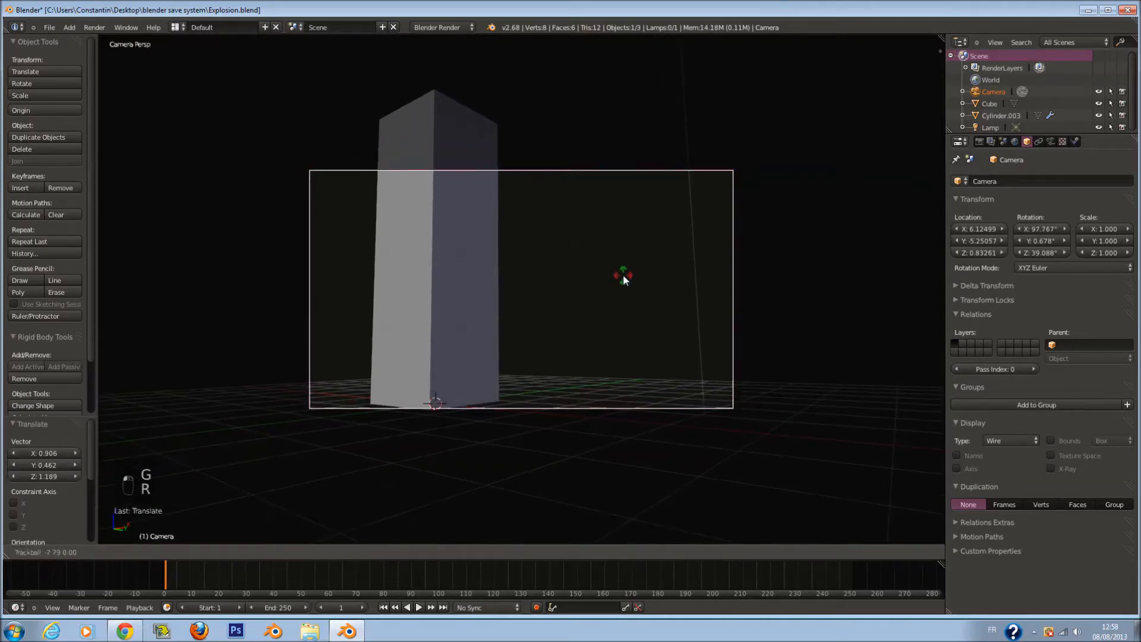
left_click(626, 288)
key("r")
key("r")
left_click(693, 276)
Try to align the camera to a view from the tower's other side and undo the alignment
middle_click_drag(692, 276, 575, 277)
key("ctrl+alt+KP_0")
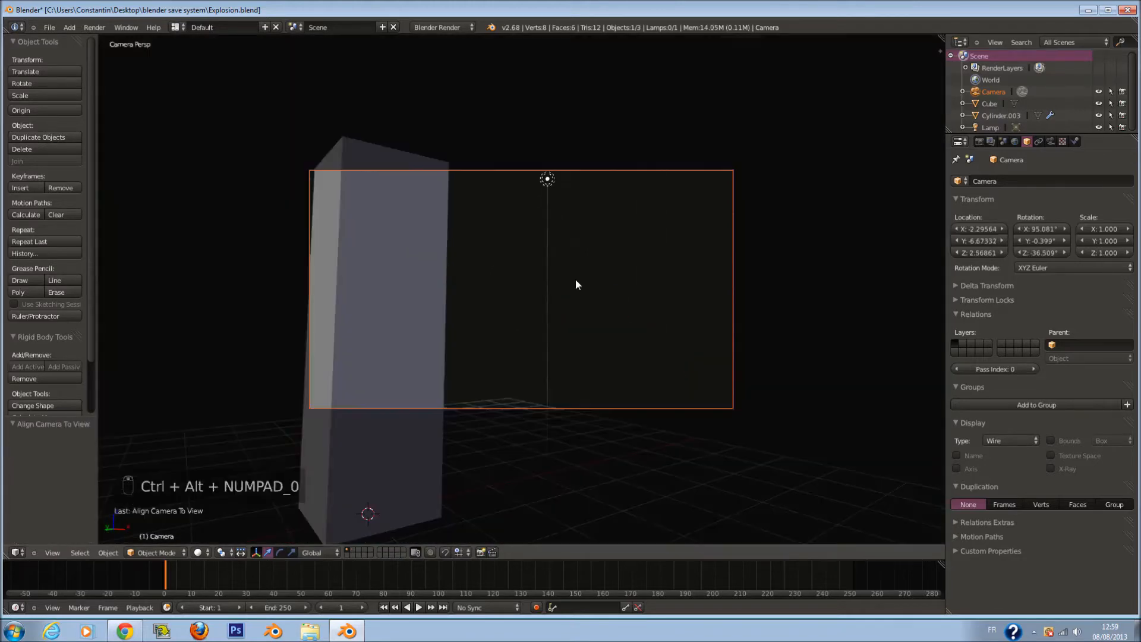
key("ctrl+z")
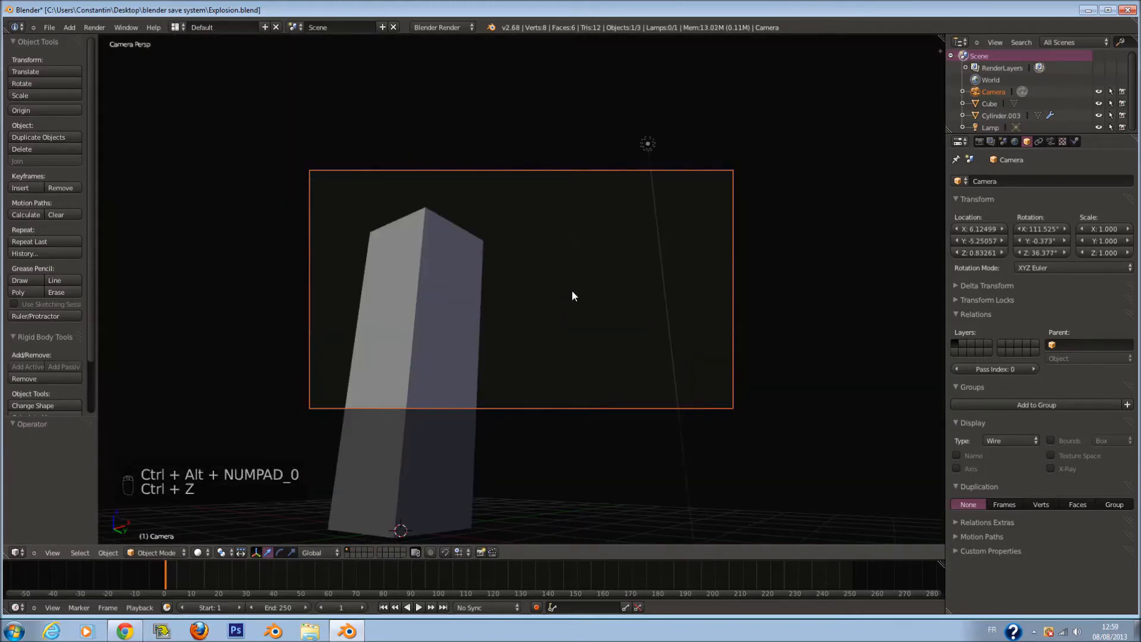
Save the file with the tilted camera framing of the tower
key("a")
key("a")
key("a")
key("a")
key("a")
key("ctrl+s")
left_click(648, 378)
right_click(635, 410)
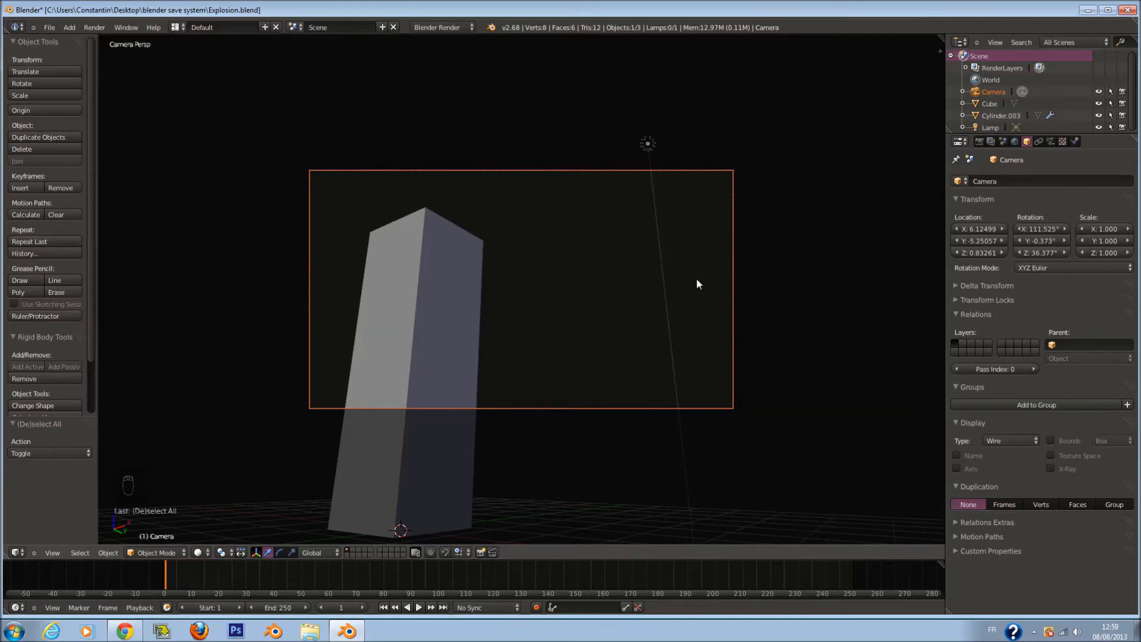
Duplicate the tower, moving the copy 1.881 along Y and slightly toward positive X
right_click(471, 252)
key("KP_7")
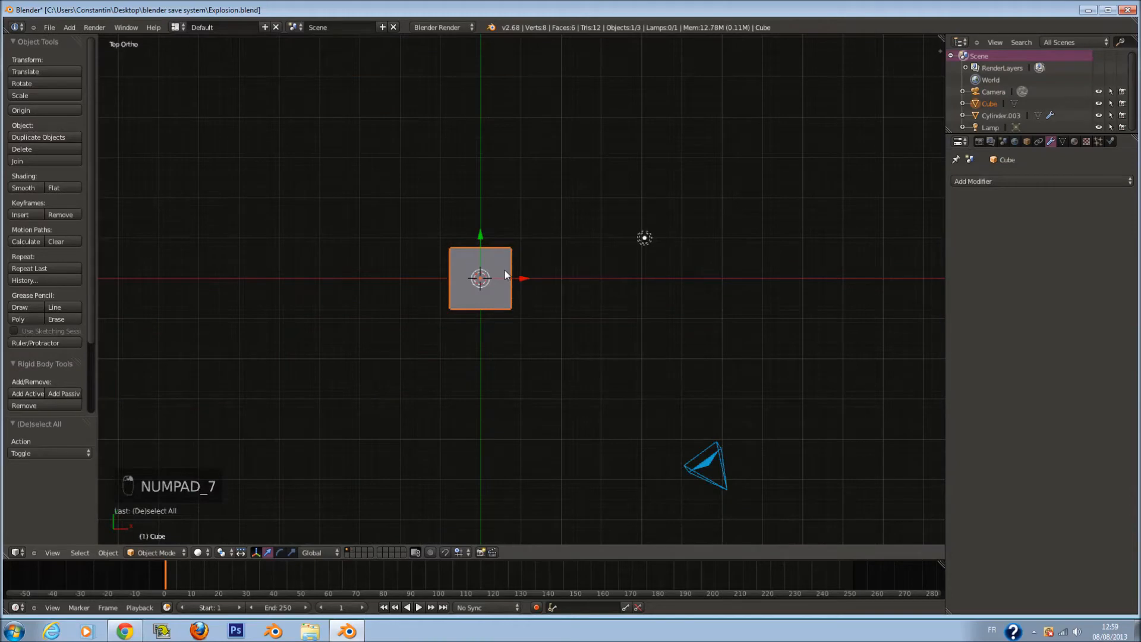
key("shift+d")
key("shift+d")
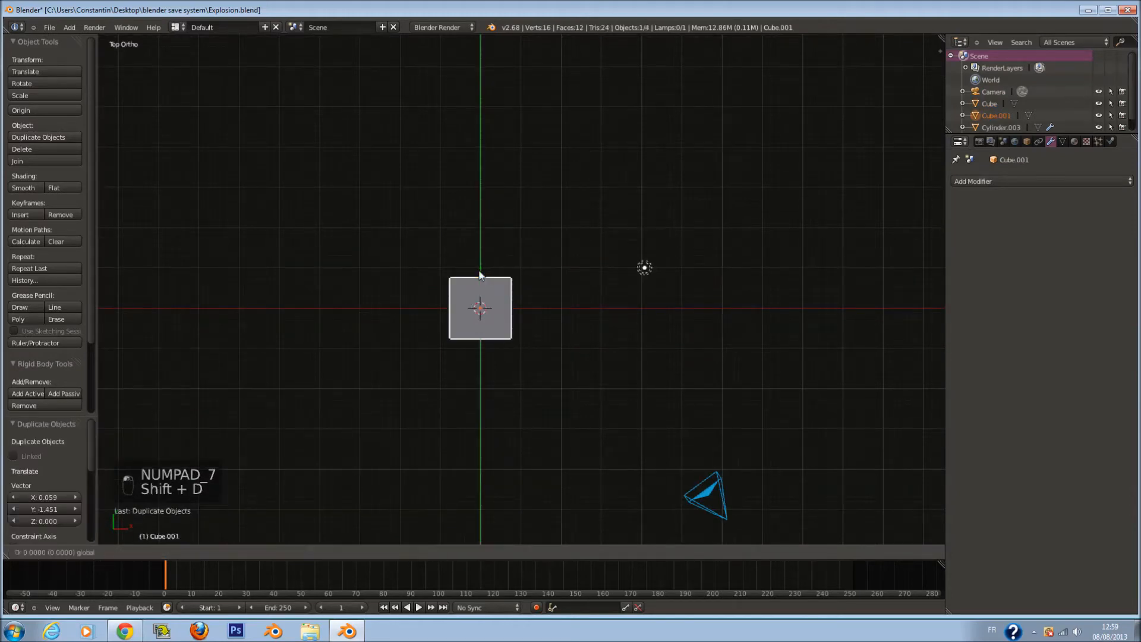
left_click(473, 208)
key("KP_0")
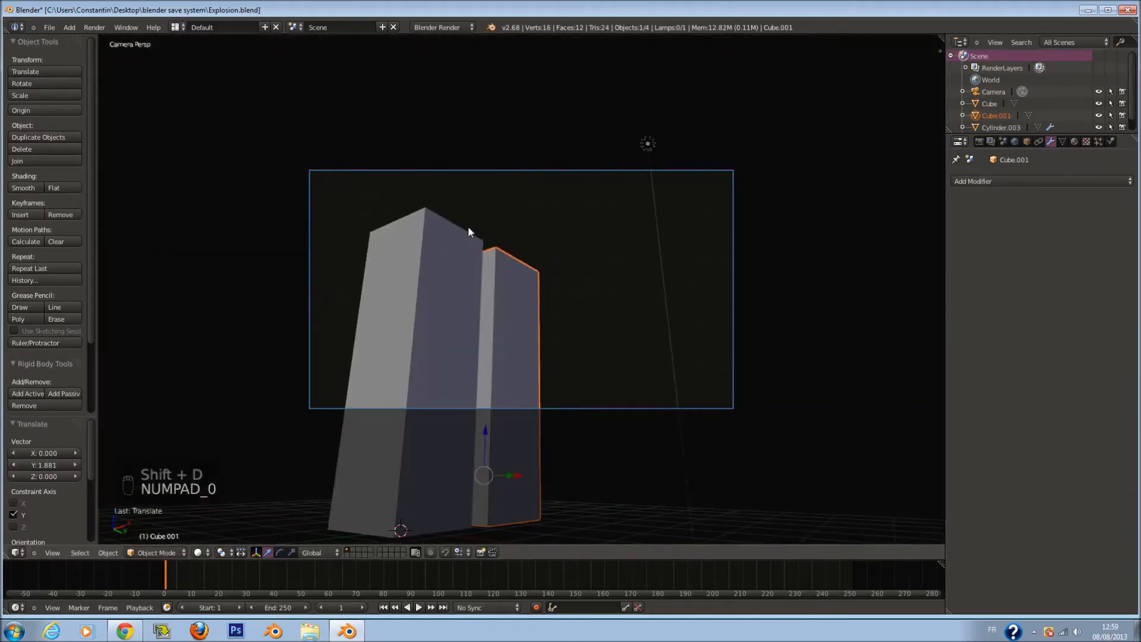
key("KP_7")
scroll(507, 276, "up", 4, "shift")
left_click_drag(522, 291, 587, 287)
Duplicate the offset tower and place the copy on the original tower's negative Y side
scroll(586, 283, "down", 3, "shift")
key("shift+d")
right_click(521, 458)
left_click_drag(548, 185, 523, 455)
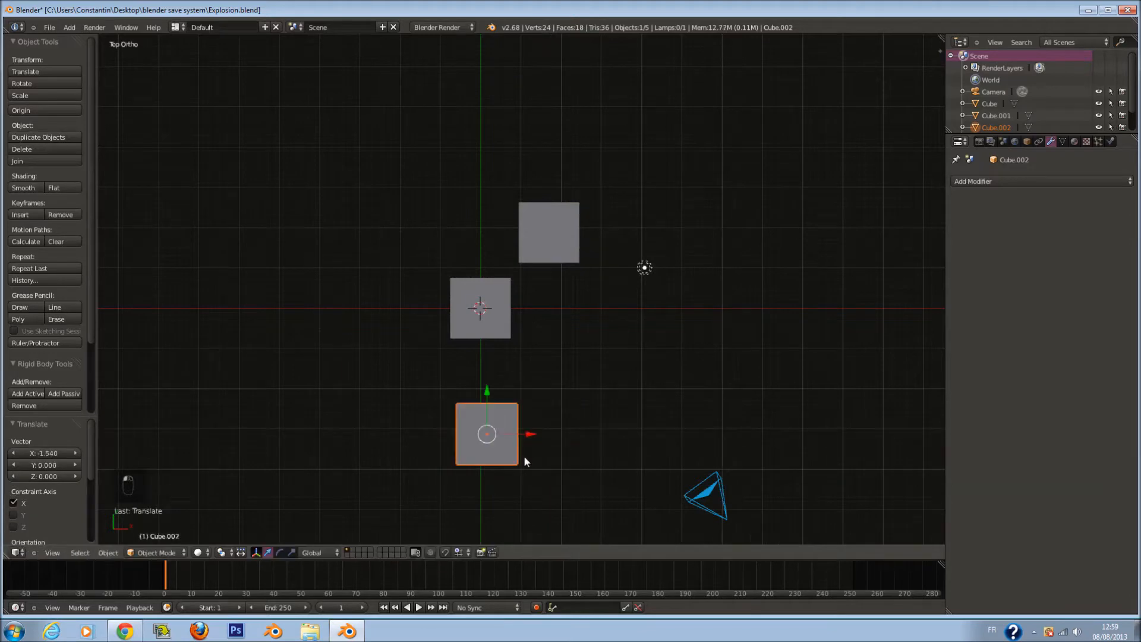
Duplicate the negative Y tower toward positive X, place another copy 2.873 further along negative Y, and save the file
key("shift+d")
key("x")
left_click(658, 407)
left_click_drag(659, 404, 648, 355)
key("shift+d")
right_click(648, 242)
key("KP_0")
key("ctrl+s")
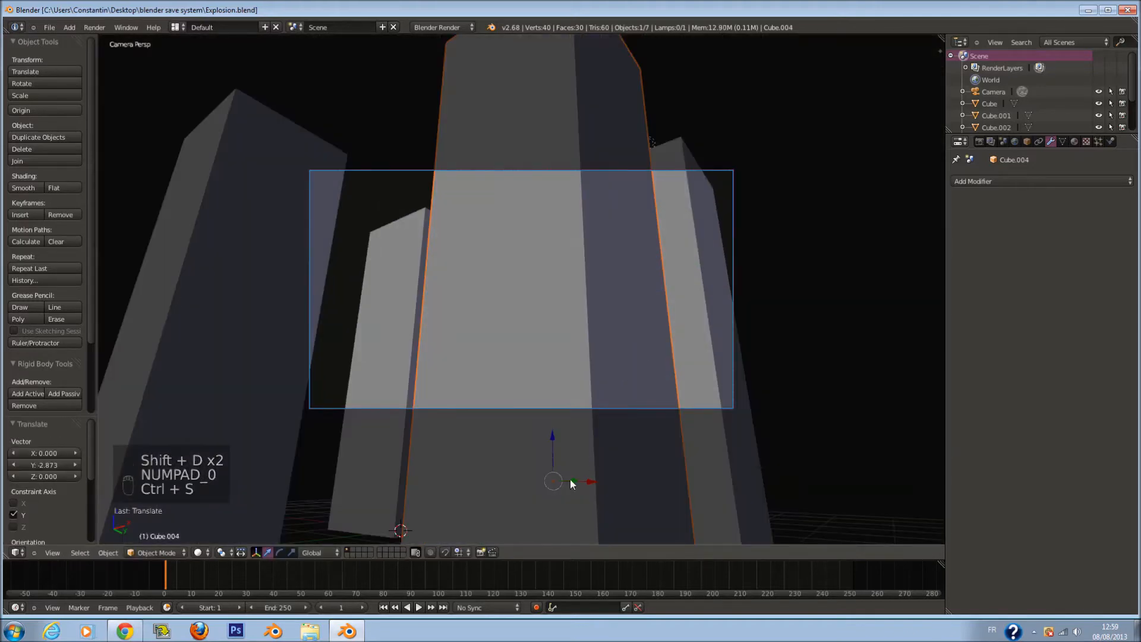
Shift the last copy toward positive X, move the tower copied before it by X −0.594 and Y 1.022, and save
left_click_drag(587, 481, 986, 577)
right_click(691, 331)
mouse_move(731, 485)
left_mouse_down()
mouse_move(839, 530)
mouse_move(719, 488)
left_mouse_up()
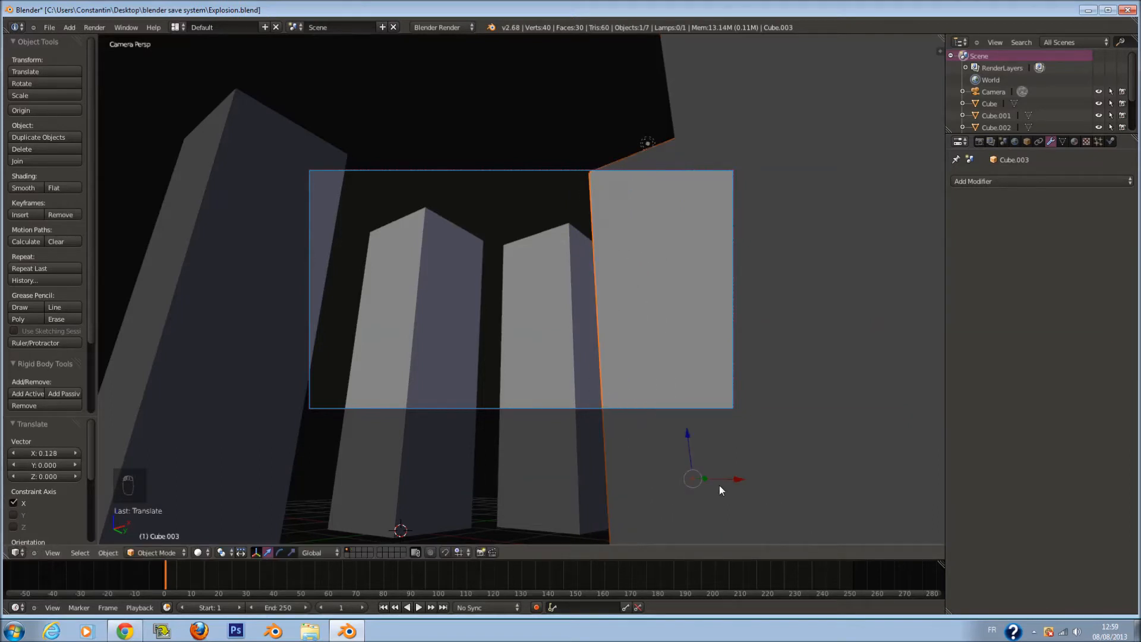
key("KP_7")
key("g")
left_click(819, 381)
key("ctrl+s")
key("KP_0")
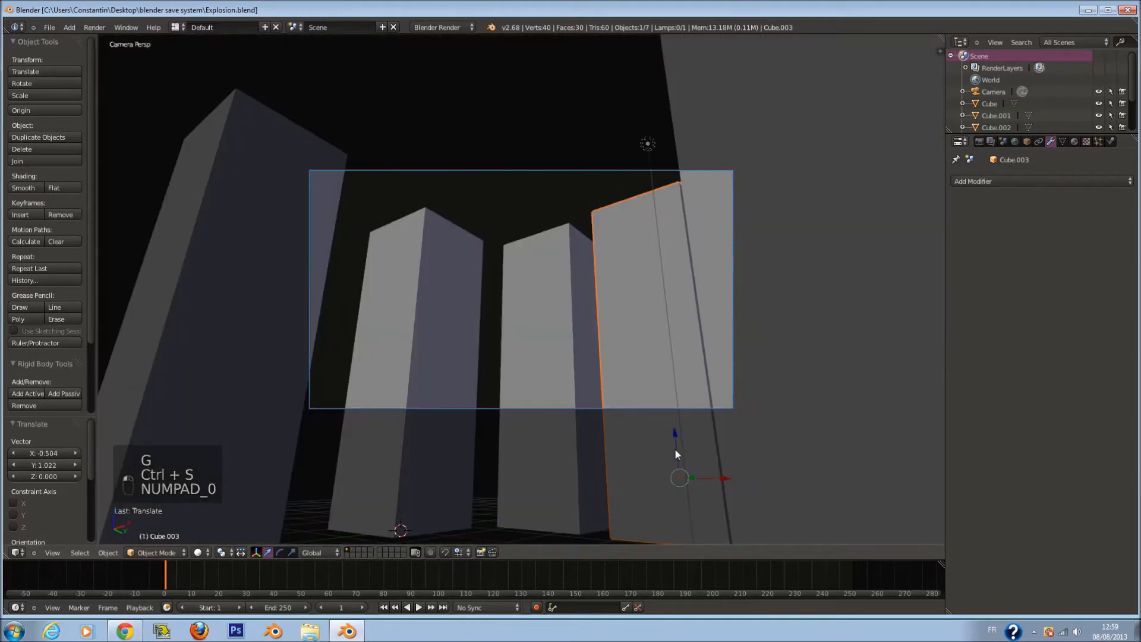
Raise the top face of the original tower well above the other towers and save the file
right_click(450, 313)
key("s")
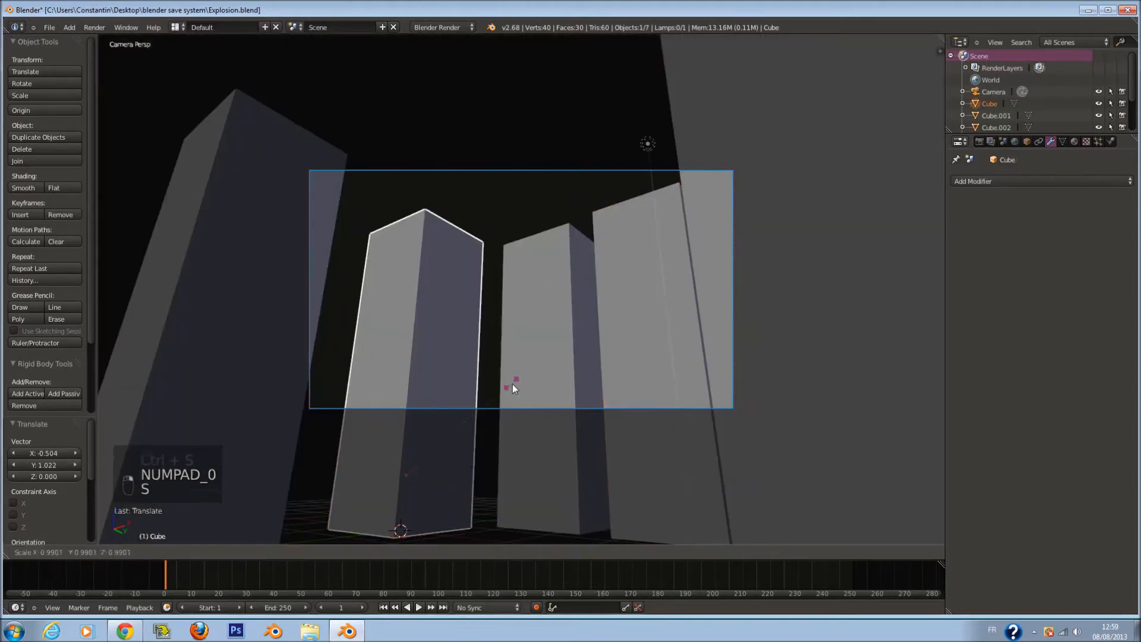
right_click(607, 443)
key("Tab")
left_click_drag(431, 198, 443, 53)
scroll(505, 126, "down", 4)
middle_click_drag(505, 127, 583, 265)
key("Tab")
key("ctrl+s")
Scale the tower on the original tower's negative Y side by 2.445 along Y into a wide block
key("KP_3")
key("KP_1")
scroll(682, 278, "up", 1)
right_click(683, 278)
middle_click_drag(683, 278, 470, 303)
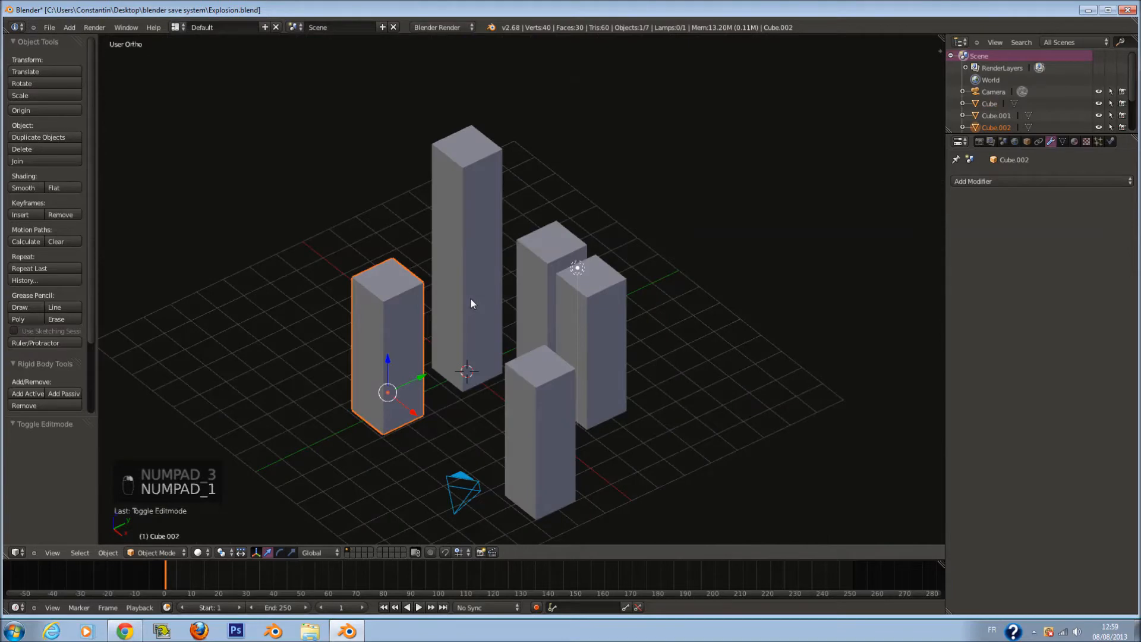
key("s")
key("y")
left_click(652, 237)
middle_click_drag(597, 233, 591, 329)
right_click(626, 238)
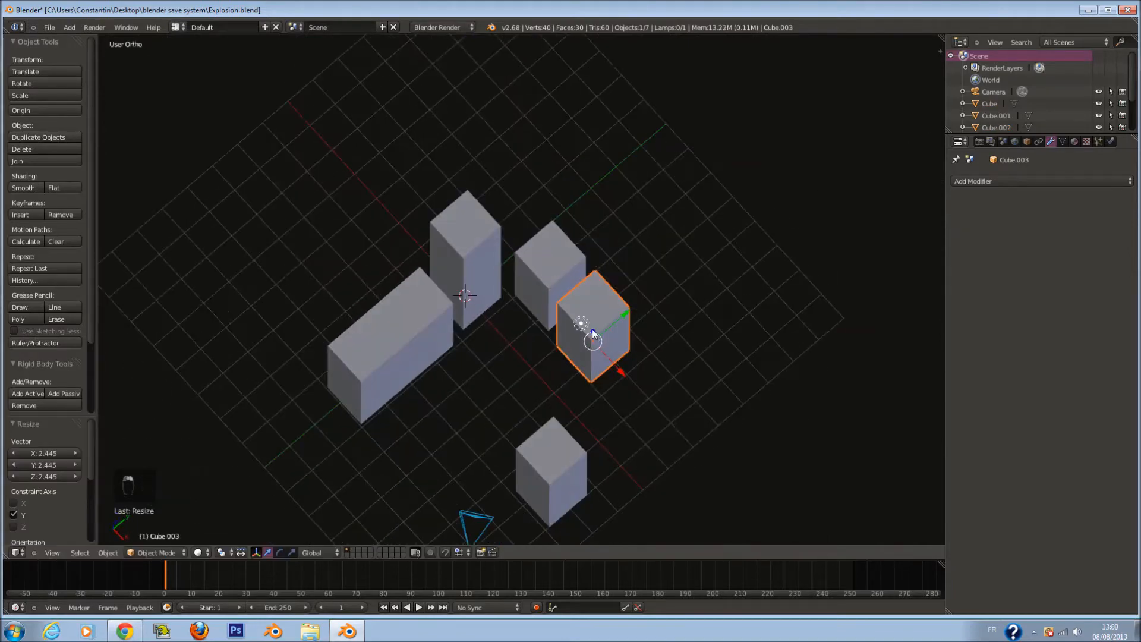
key("KP_3")
scroll(569, 287, "up", 3)
key("Tab")
key("a")
key("a")
key("ctrl+r")
scroll(619, 261, "up", 1)
left_click(618, 261)
middle_click_drag(619, 261, 509, 413)
middle_click_drag(626, 266, 648, 276)
key("a")
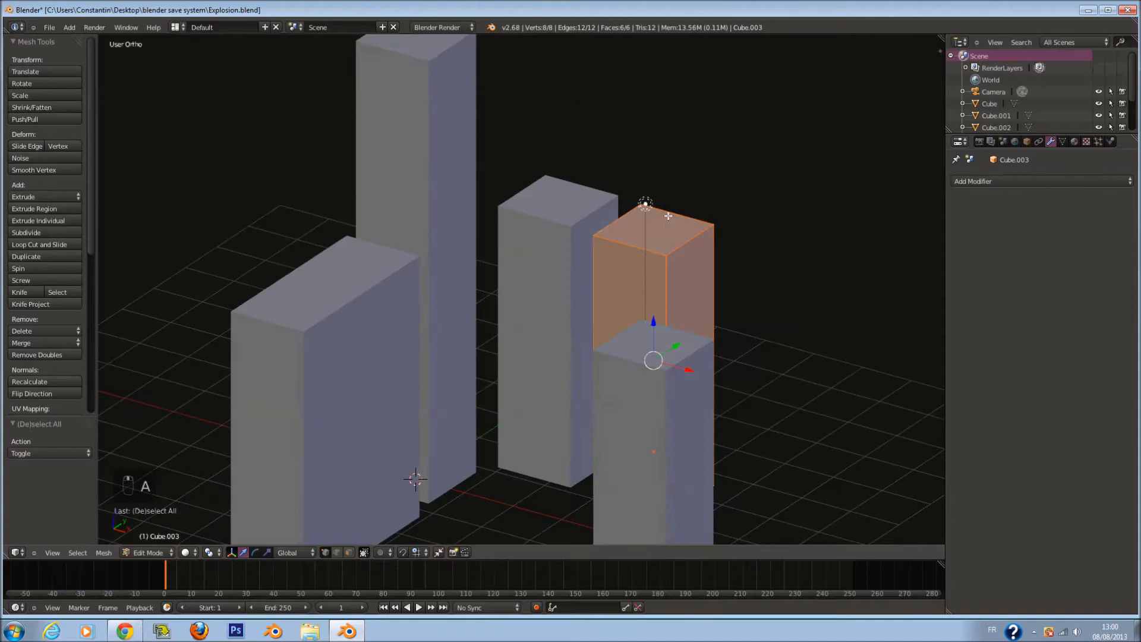
middle_click_drag(384, 516, 662, 238)
key("a")
key("Tab")
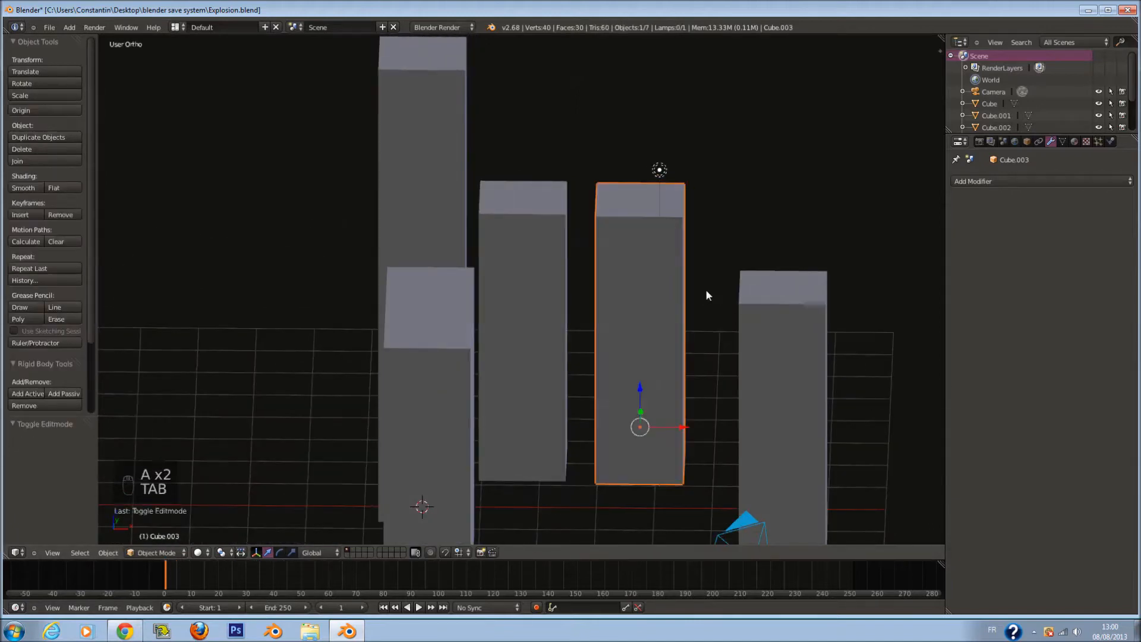
Duplicate the outer positive Y tower with an offset of X −0.045, Y 0.200, Z 0.485 and flatten the copy along Z
key("shift+d")
key("s")
key("z")
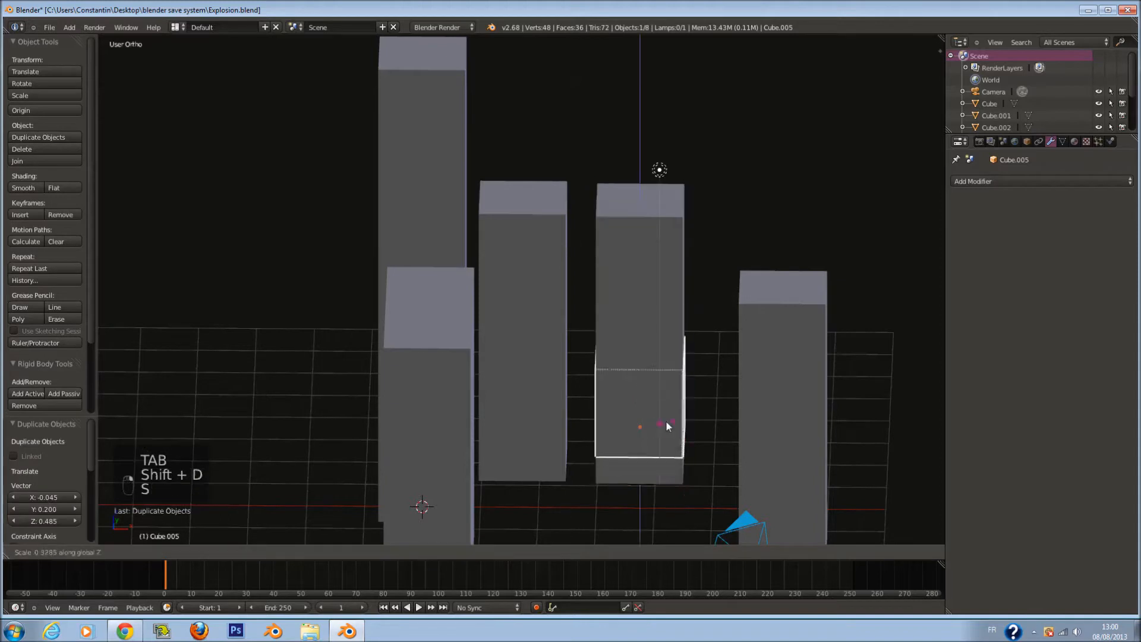
left_click(670, 458)
key("s")
key("z")
left_click(665, 459)
key("s")
key("z")
left_click(634, 434)
Enlarge the flattened copy slightly beyond the tower's footprint, thin it along Z, and lower it by 0.501 as a base slab
key("s")
left_click(665, 456)
key("s")
key("z")
left_click(652, 451)
left_click_drag(650, 397, 643, 415)
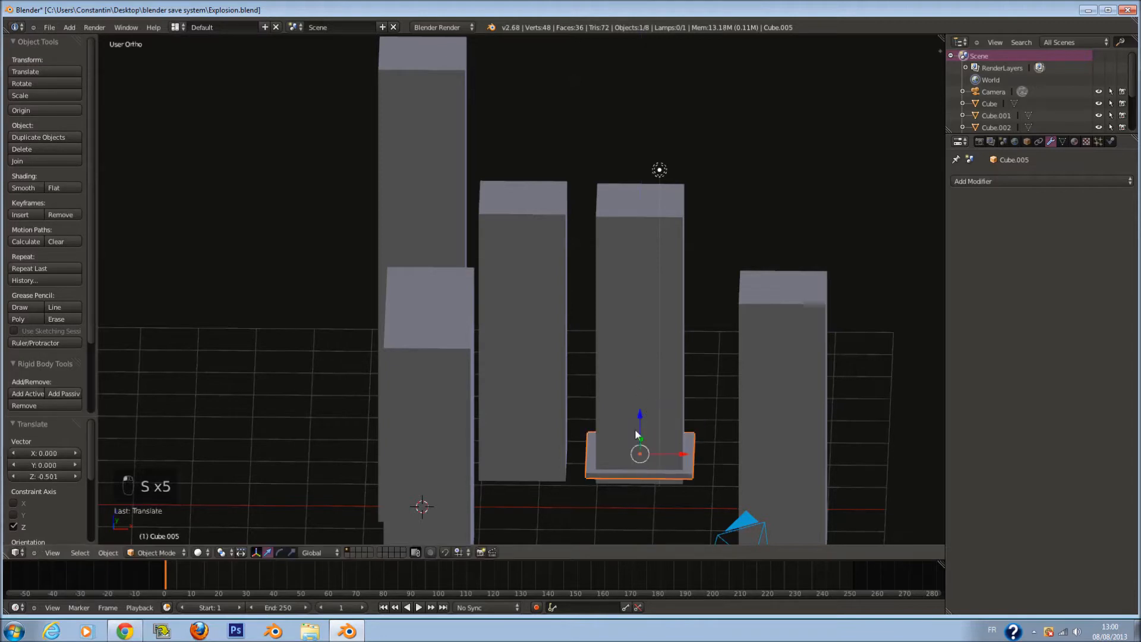
Check the base slab through the camera and delete it
key("KP_0")
scroll(619, 377, "up", 4)
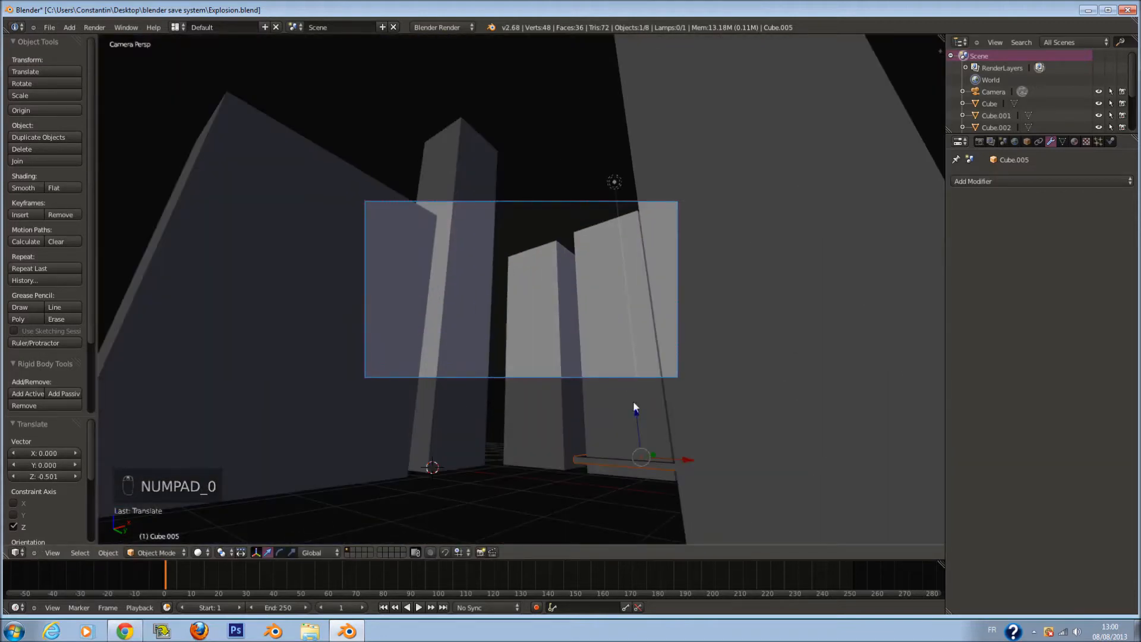
key("x")
left_click(597, 251)
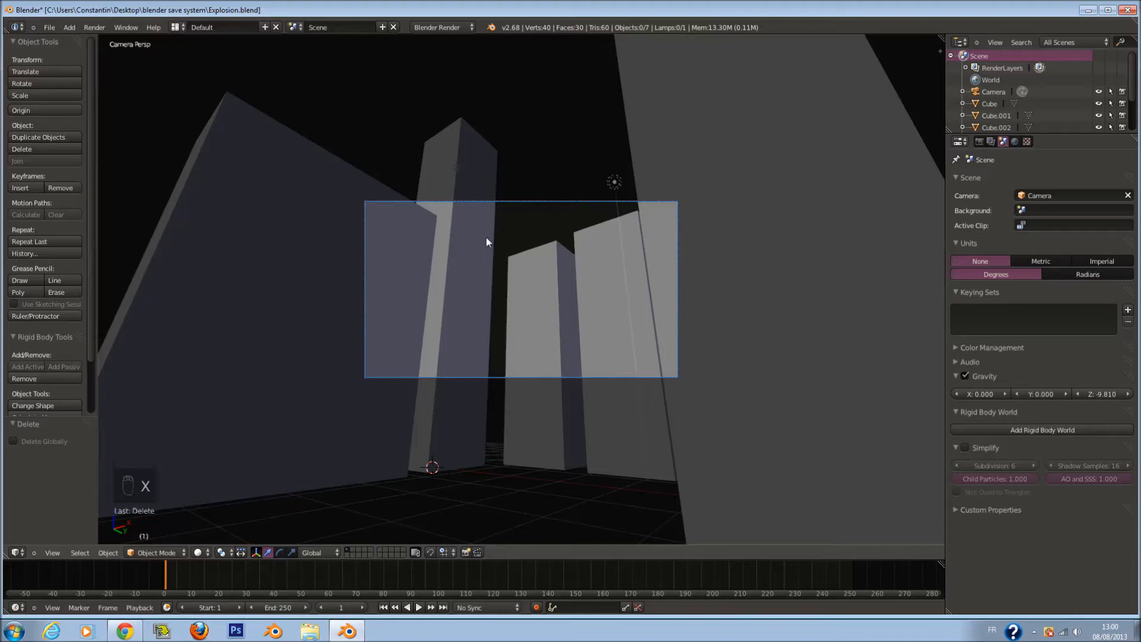
Extrude the top face of the inner positive Y tower upward by 0.093
right_click(539, 248)
middle_click_drag(540, 244, 516, 186)
right_click(752, 423)
middle_click_drag(527, 233, 538, 251)
right_click(538, 251)
middle_click_drag(565, 207, 574, 272, "shift")
key("Tab")
scroll(575, 272, "up", 3)
key("e")
left_click(615, 283)
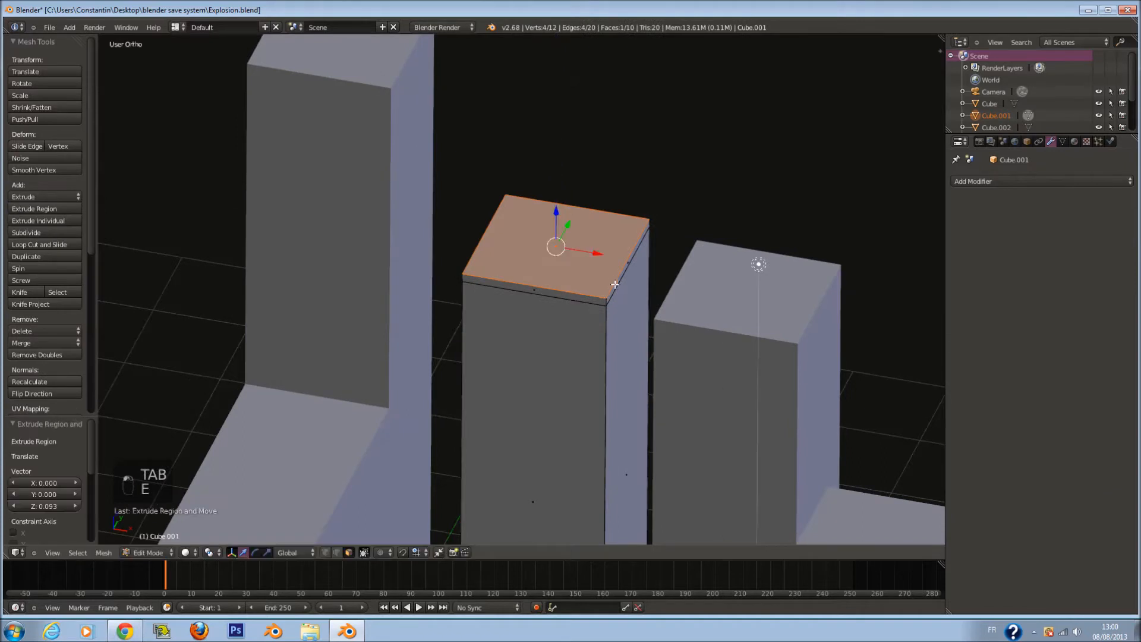
Scale that tower's top face to 0.870 and extrude it slightly downward to form a recessed roof with a rim
key("s")
left_click(643, 301)
key("e")
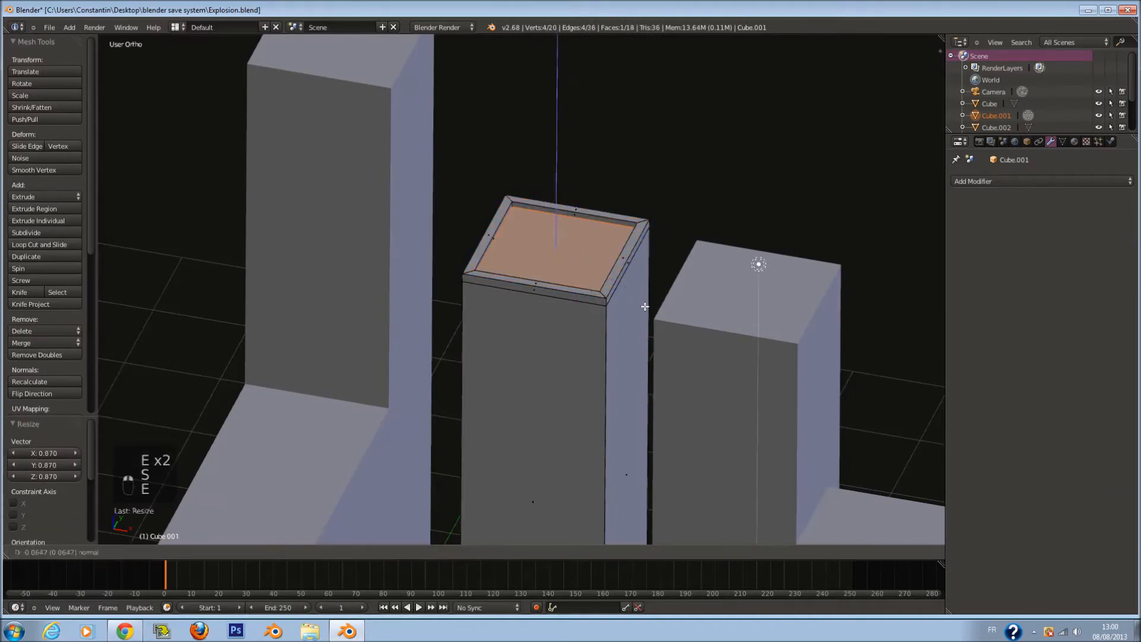
left_click(646, 307)
key("Tab")
Extrude the top face of the outer positive Y tower slightly upward and extrude it again practically in place
right_click(812, 348)
key("Tab")
right_click(791, 325)
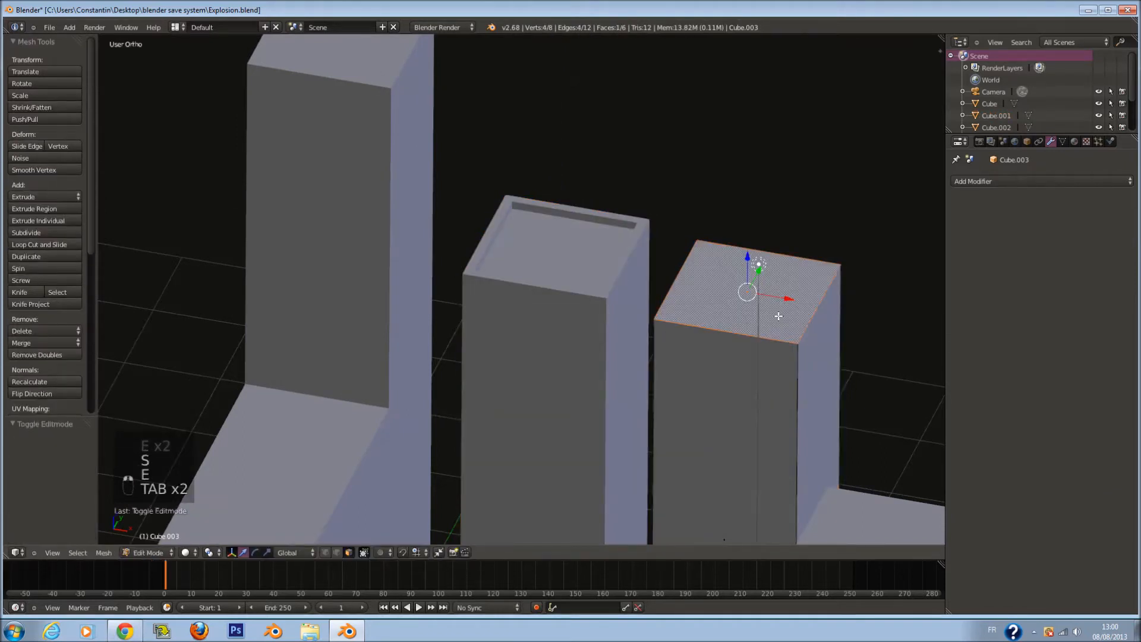
key("e")
left_click(746, 261)
left_click_drag(746, 260, 745, 260)
key("e")
left_click(745, 260)
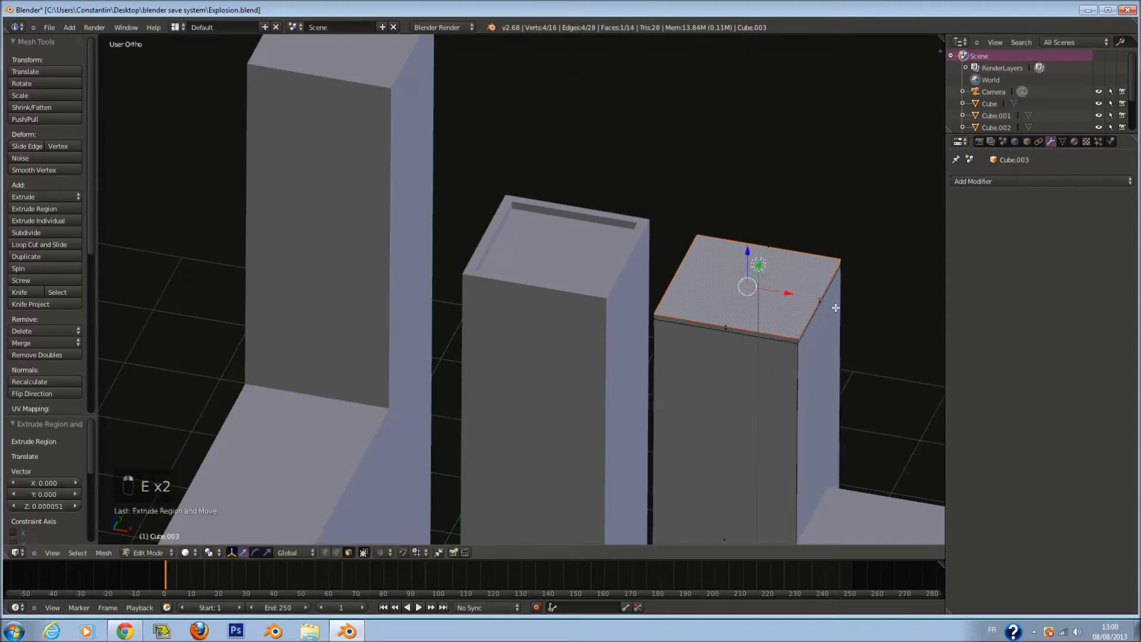
Scale the outer tower's new top face to 0.905, extrude it slightly downward into a recessed roof, and save the file
key("s")
left_click(827, 312)
key("e")
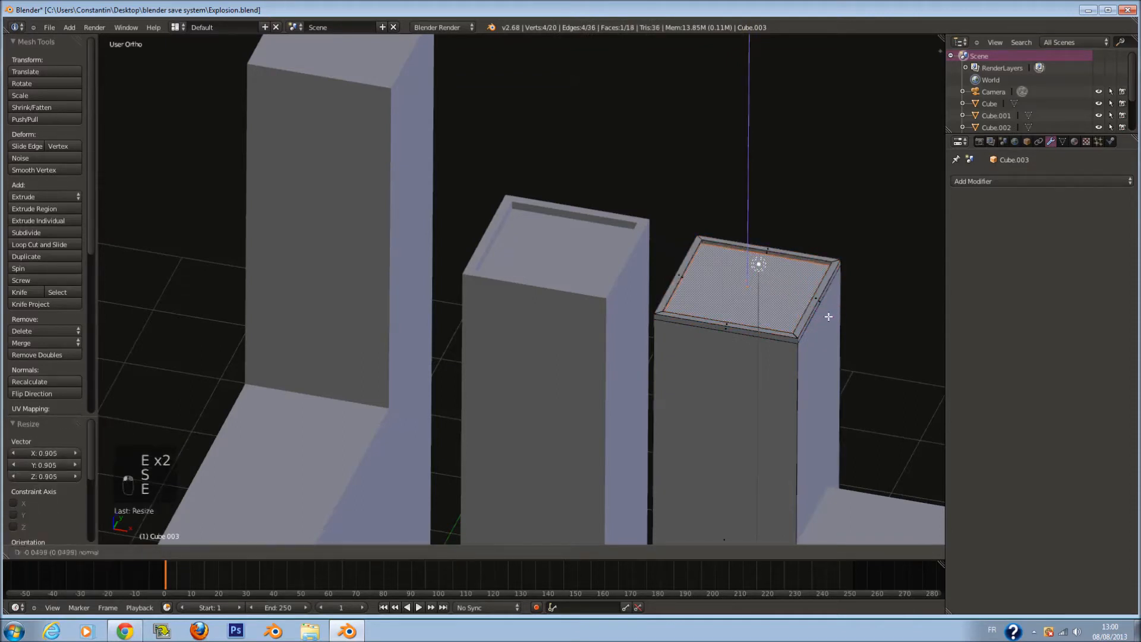
left_click(829, 320)
key("Tab")
scroll(766, 330, "down", 4)
key("ctrl+s")
Inset the top face of the tower farthest toward positive X and sink it to form a recessed roof
middle_click_drag(712, 335, 737, 341)
right_click_drag(748, 422, 741, 422)
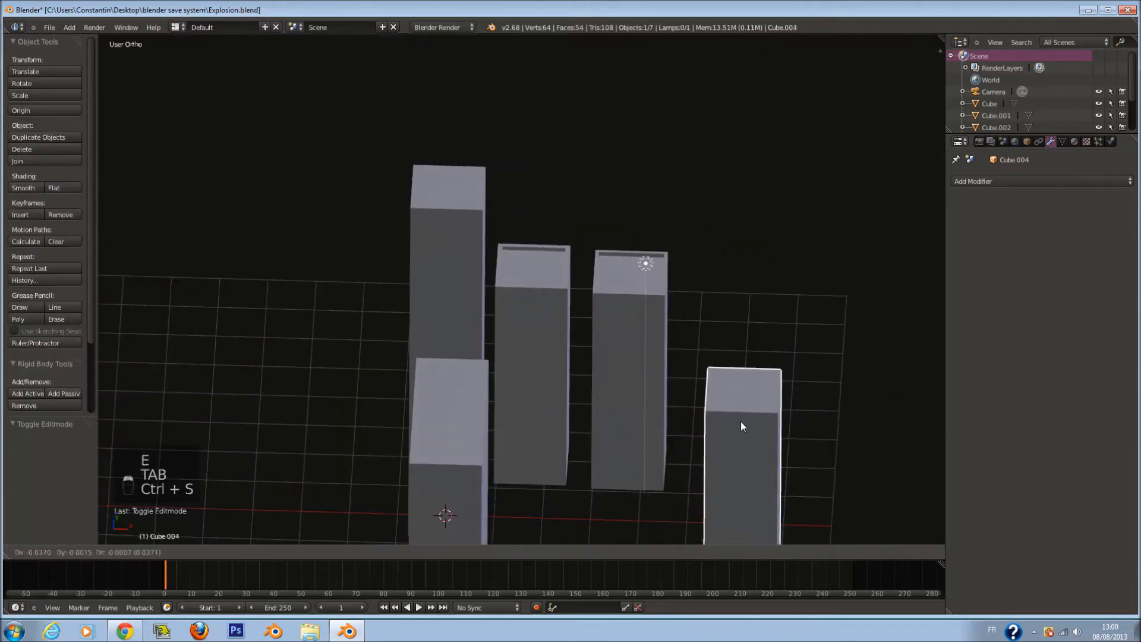
right_click(751, 411)
key("Tab")
key("e")
right_click(823, 410)
key("s")
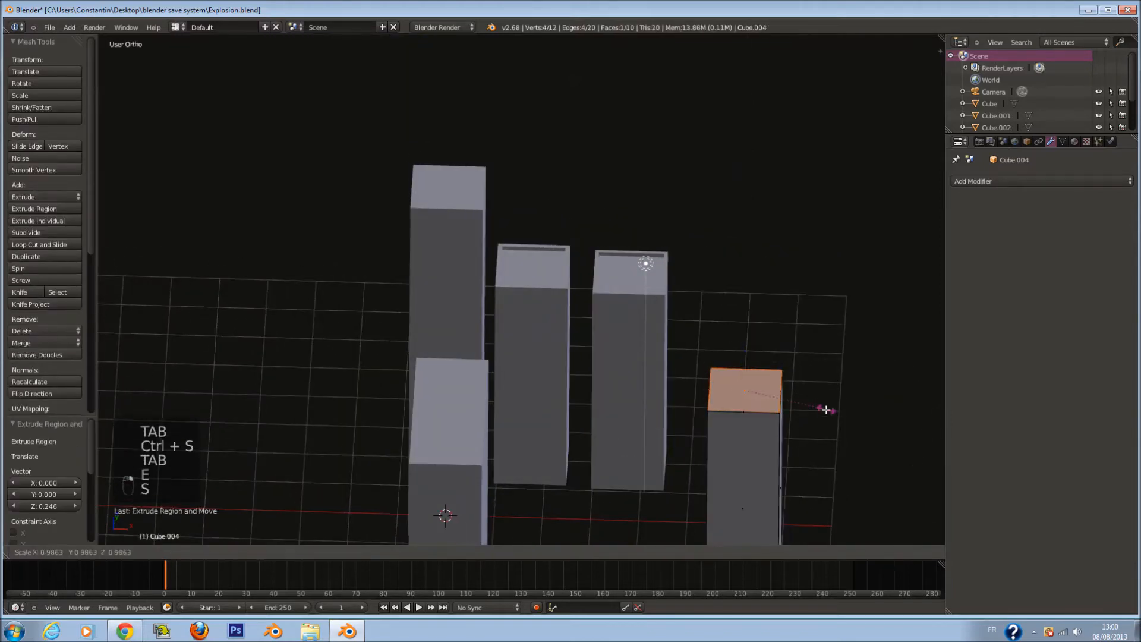
left_click(816, 408)
key("e")
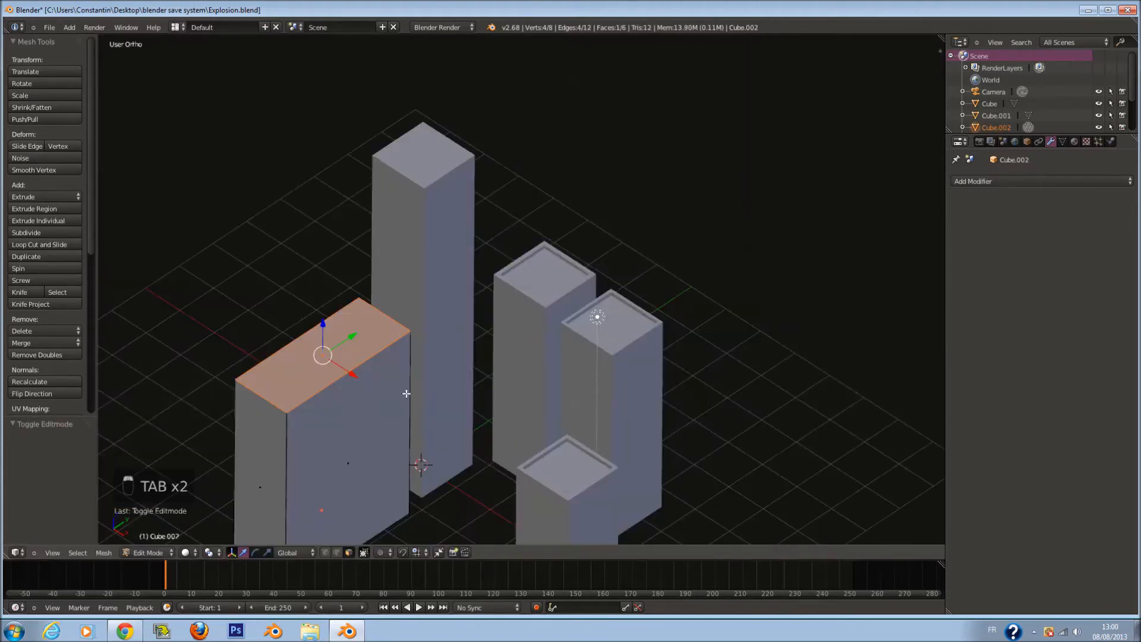
Extrude the wide block's top face, scale it inward, and extrude it slightly downward to form a recessed roof
key("e")
left_click(408, 394)
key("s")
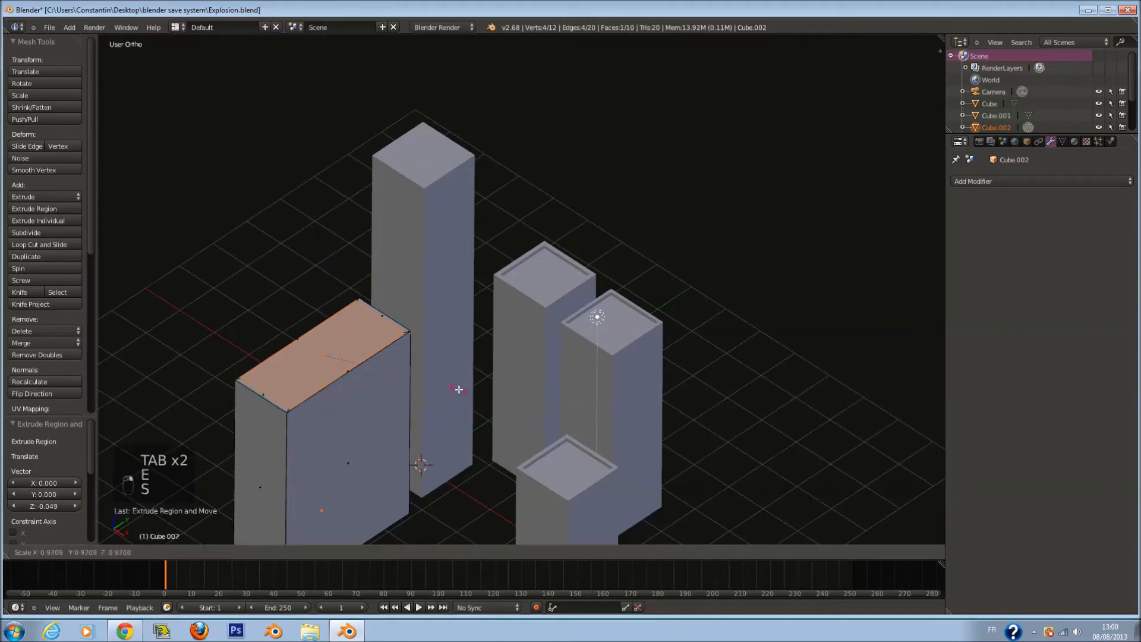
left_click(458, 389)
key("e")
left_click(419, 380)
key("Tab")
Extrude the tallest tower's top face up 0.098, scale it inward, sink it into a recessed roof, and save the file
right_click(423, 177)
key("Tab")
key("e")
left_click(485, 187)
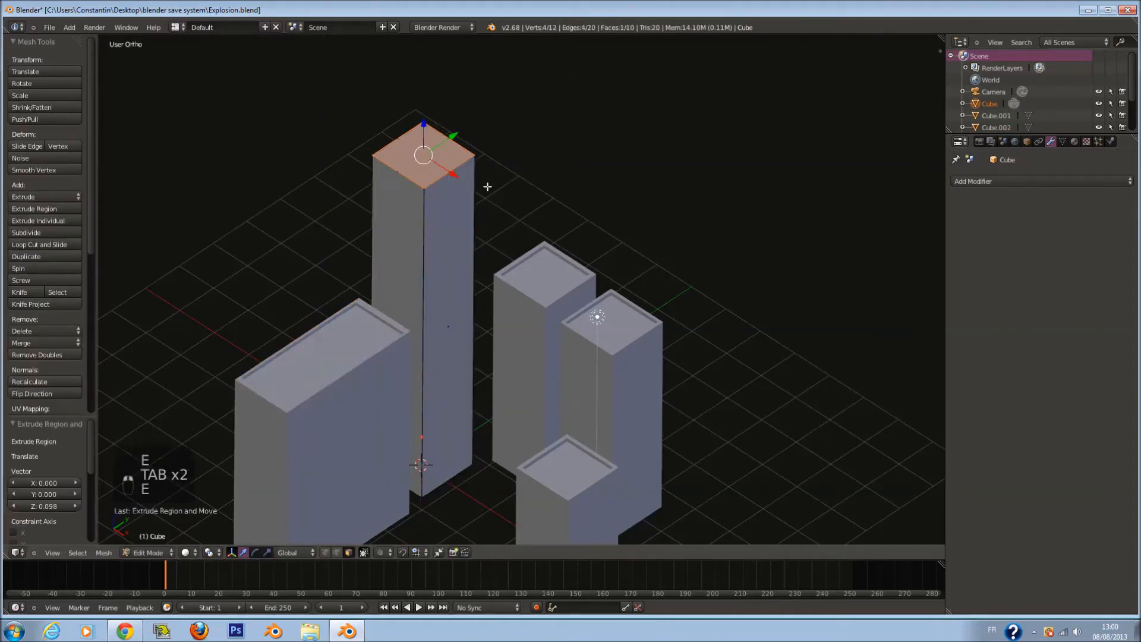
key("s")
left_click(480, 184)
key("e")
left_click(484, 206)
key("Tab")
key("ctrl+s")
left_click(601, 300)
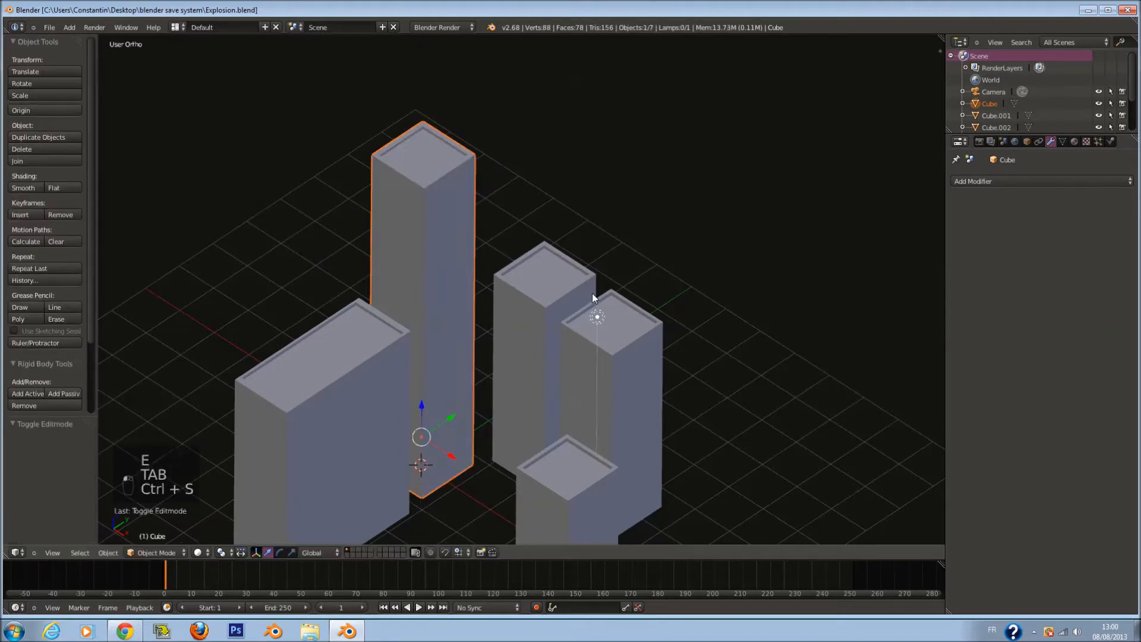
Check the city through the camera, deselect all objects, and save the file
key("KP_0")
key("a")
key("a")
key("a")
key("a")
key("a")
key("a")
key("ctrl+s")
left_click(600, 312)
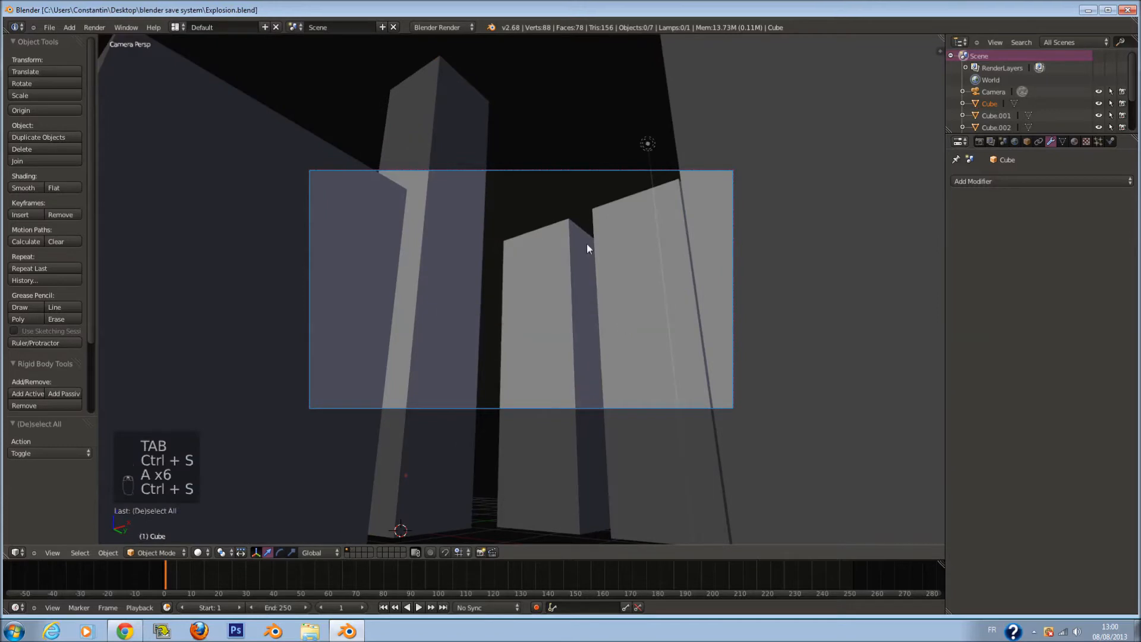
scroll(534, 305, "down", 2)
middle_click_drag(532, 308, 463, 390)
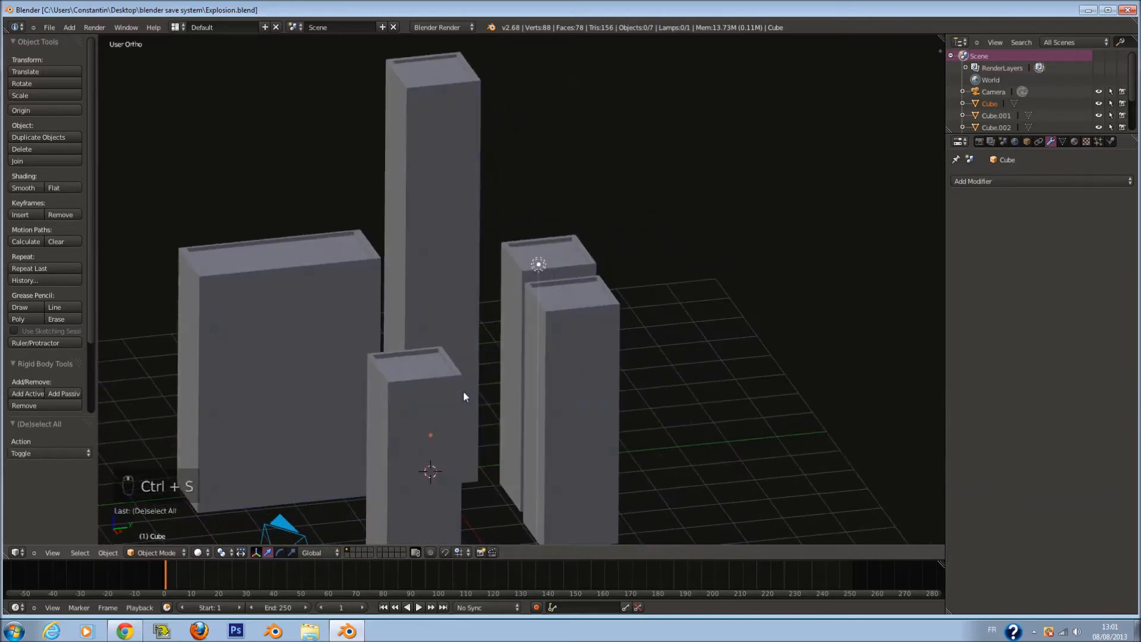
Save the file and select the wide block's entire mesh in Edit Mode
scroll(460, 390, "down", 2)
right_click(404, 327)
key("ctrl+s")
key("KP_3")
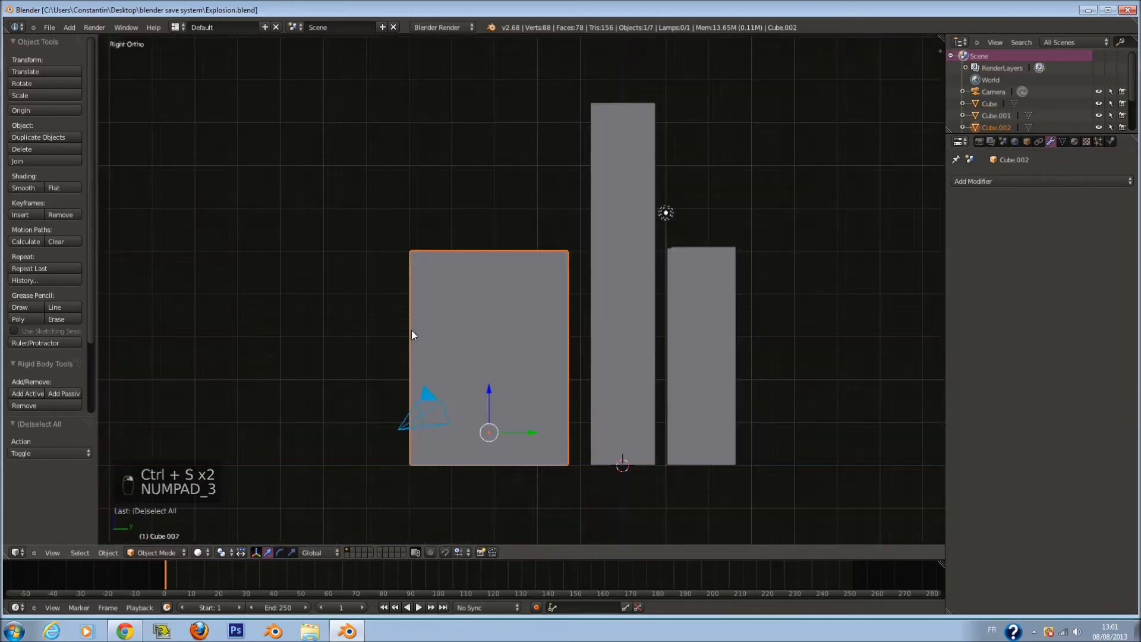
key("Tab")
key("a")
key("a")
scroll(478, 321, "up", 1)
key("a")
key("a")
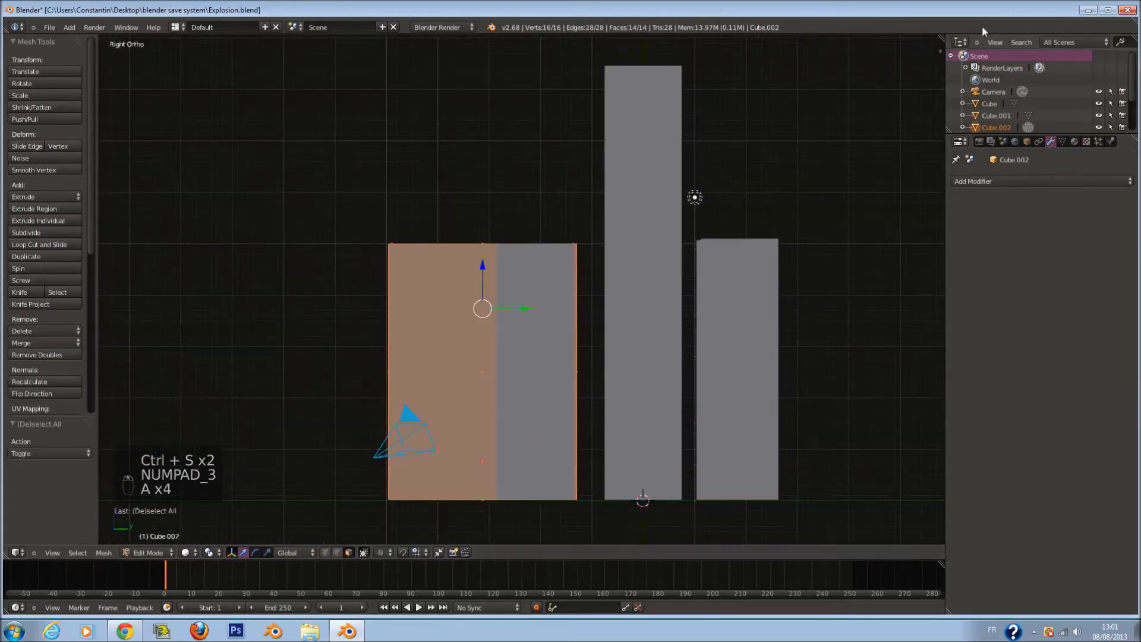
Split the 3D viewport into two side-by-side areas and switch the new one to the UV/Image Editor
left_click_drag(943, 37, 542, 60)
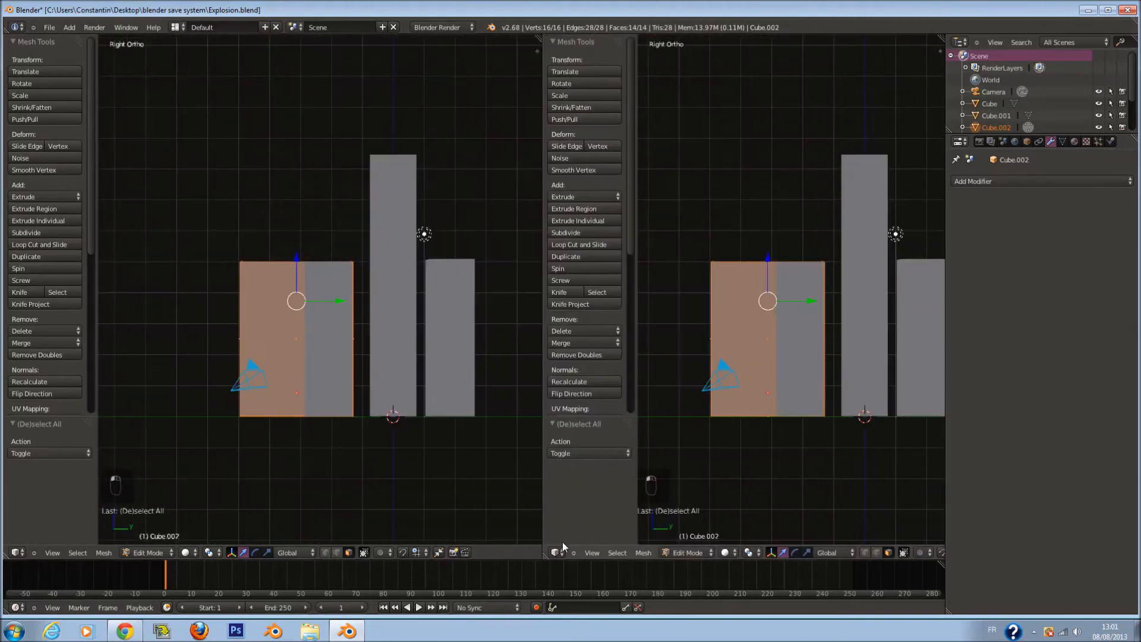
left_click(561, 548)
left_click(588, 466)
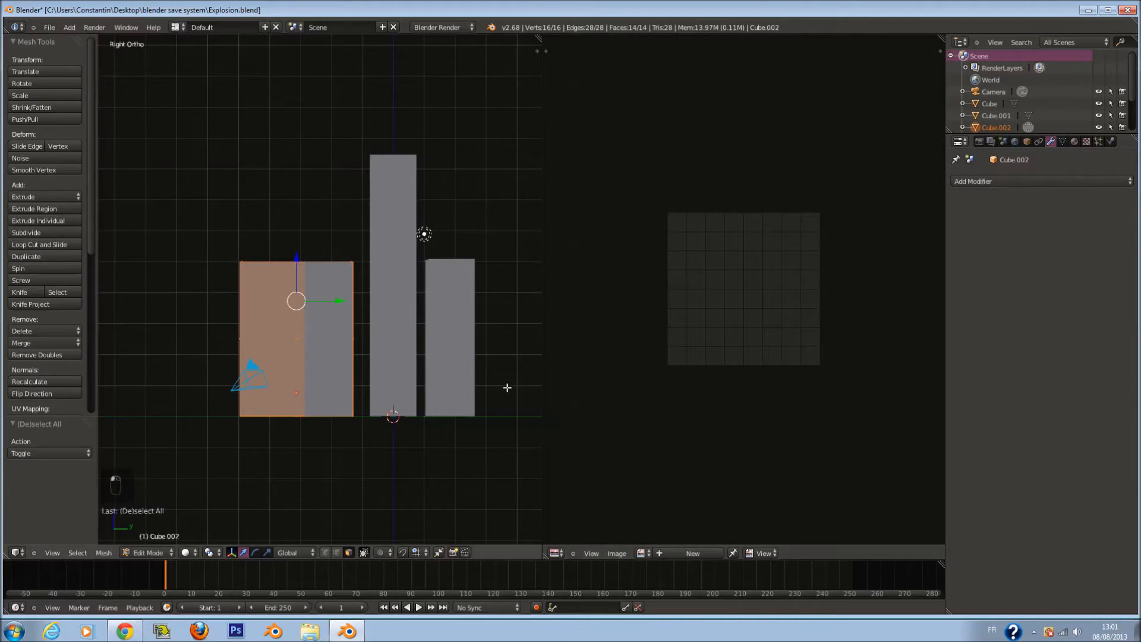
Apply Smart UV Project to the whole wide block
middle_click_drag(507, 387, 365, 307)
scroll(359, 306, "up", 3)
key("u")
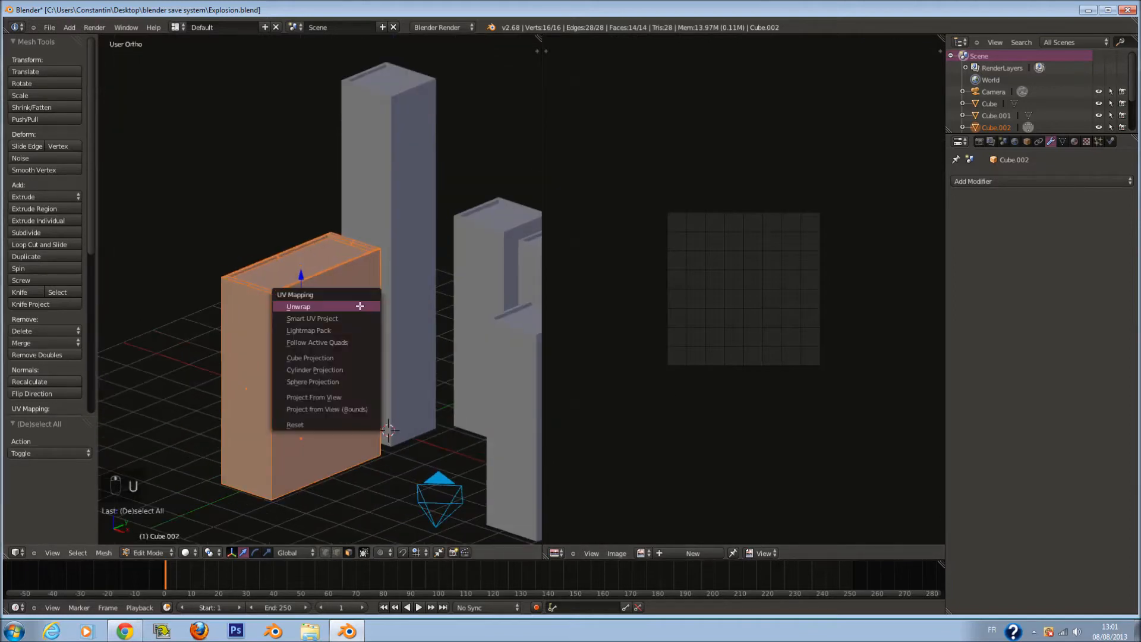
left_click(359, 317)
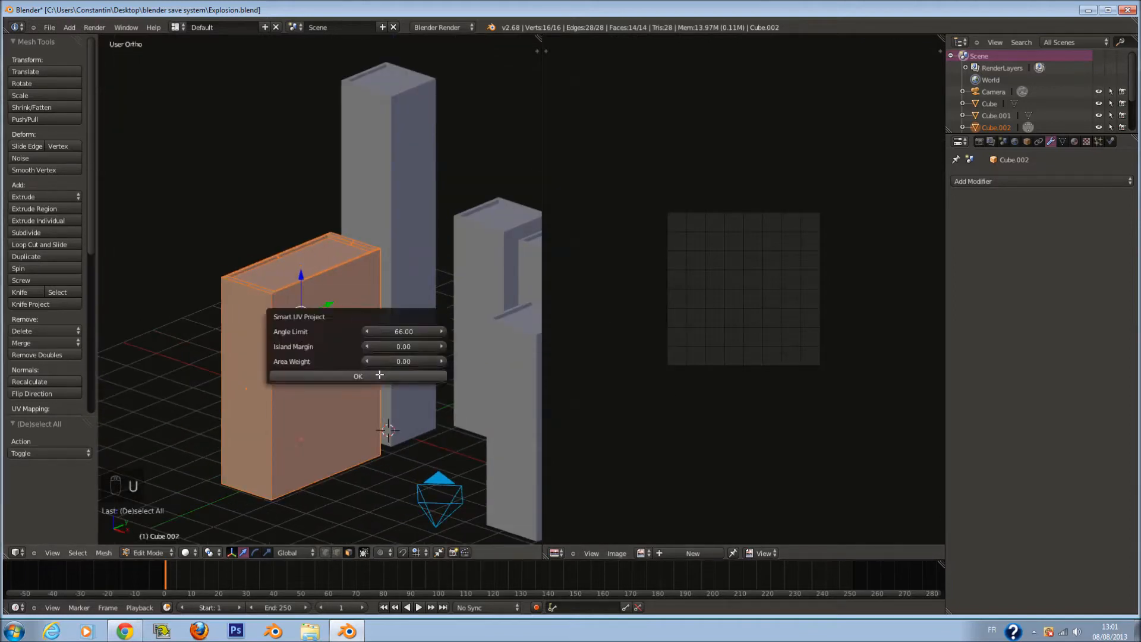
left_click(359, 431)
key("Tab")
Select the tallest tower's entire mesh and apply Smart UV Project with angle limit 66.00 and island margin 0.00
right_click(404, 225)
key("Tab")
key("a")
key("a")
key("a")
key("u")
left_click(446, 278)
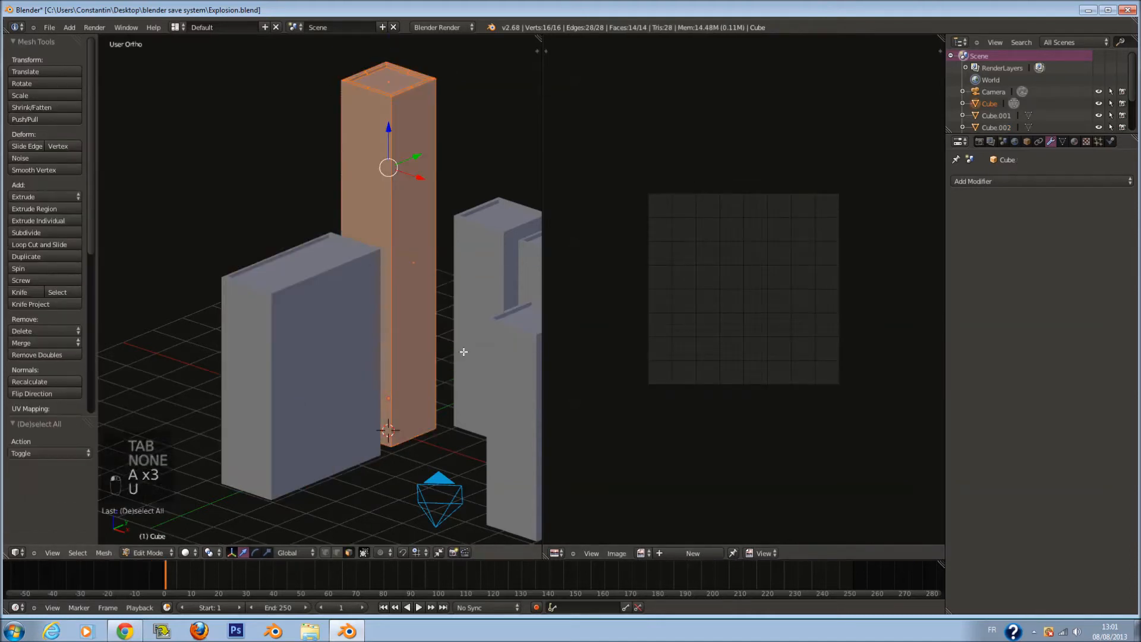
key("u")
left_click(457, 340)
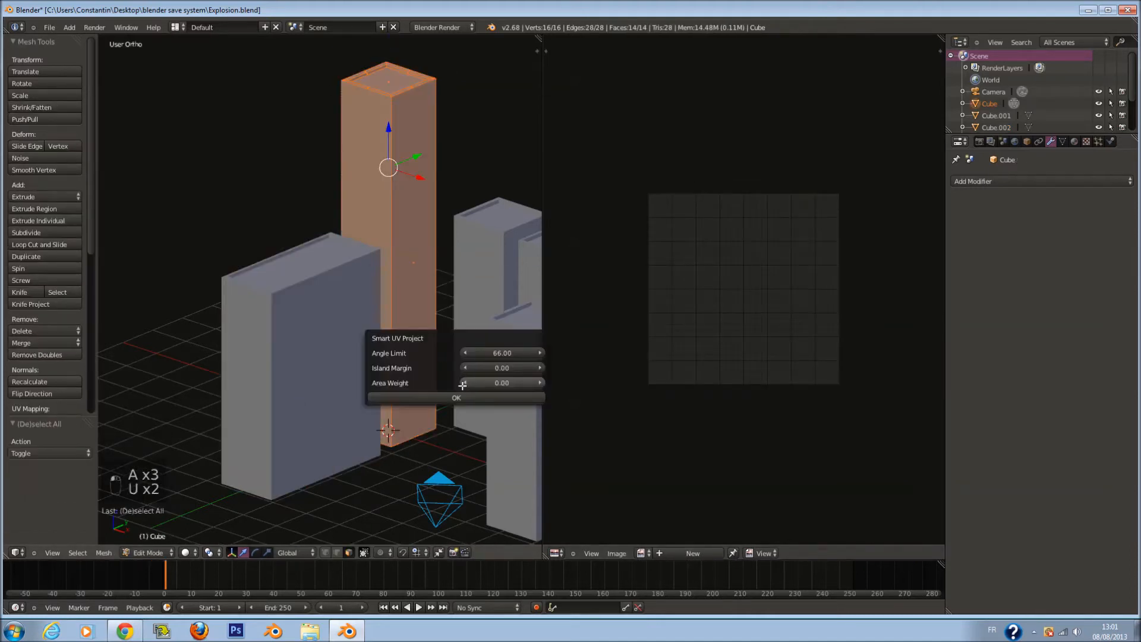
left_click(463, 397)
key("Tab")
Select the entire mesh of the inner positive Y tower and apply Smart UV Project with angle limit 66.00
right_click(476, 333)
key("Tab")
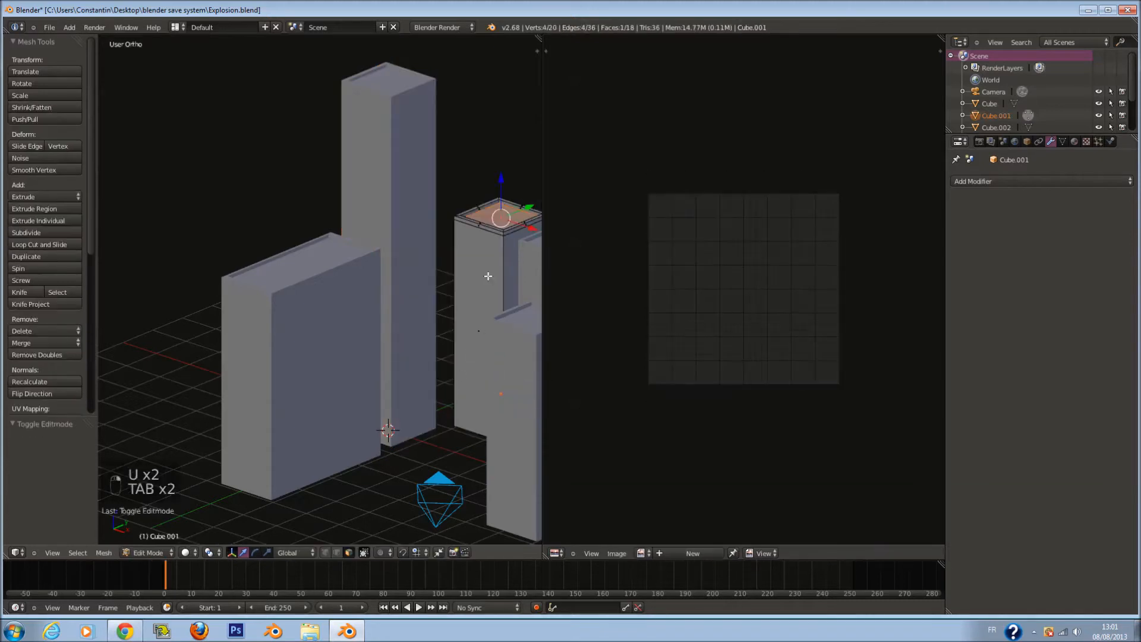
key("a")
key("a")
key("u")
left_click(488, 276)
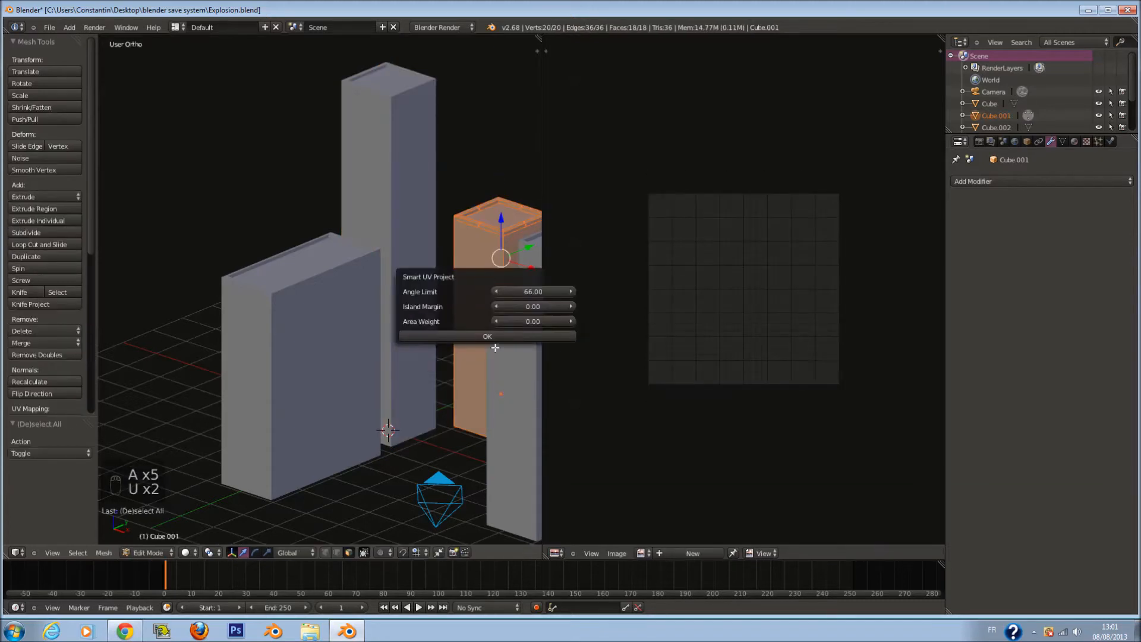
left_click(491, 335)
scroll(492, 332, "right", 5, "ctrl")
key("Tab")
Unwrap the entire mesh of the outer positive Y tower and apply Smart UV Project to it
right_click(377, 280)
key("Tab")
key("u")
left_click(377, 279)
key("u")
key("u")
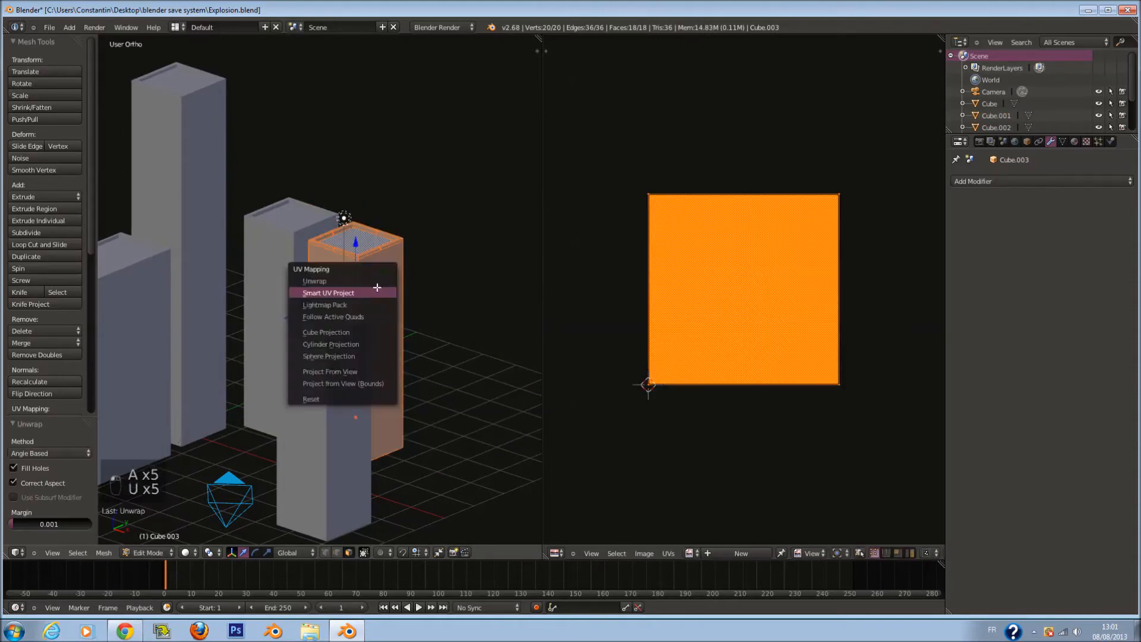
left_click(369, 292)
key("u")
key("u")
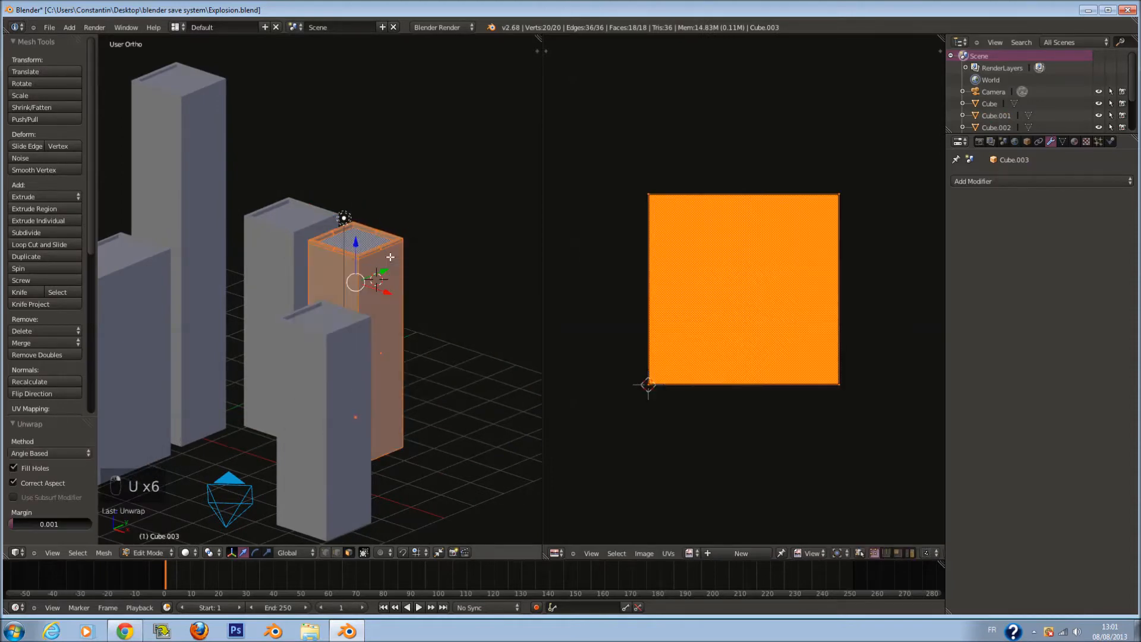
key("Tab")
Select the entire mesh of the isolated tower beside the camera and apply Smart UV Project
right_click(367, 400)
key("Tab")
key("a")
key("a")
key("a")
key("a")
key("a")
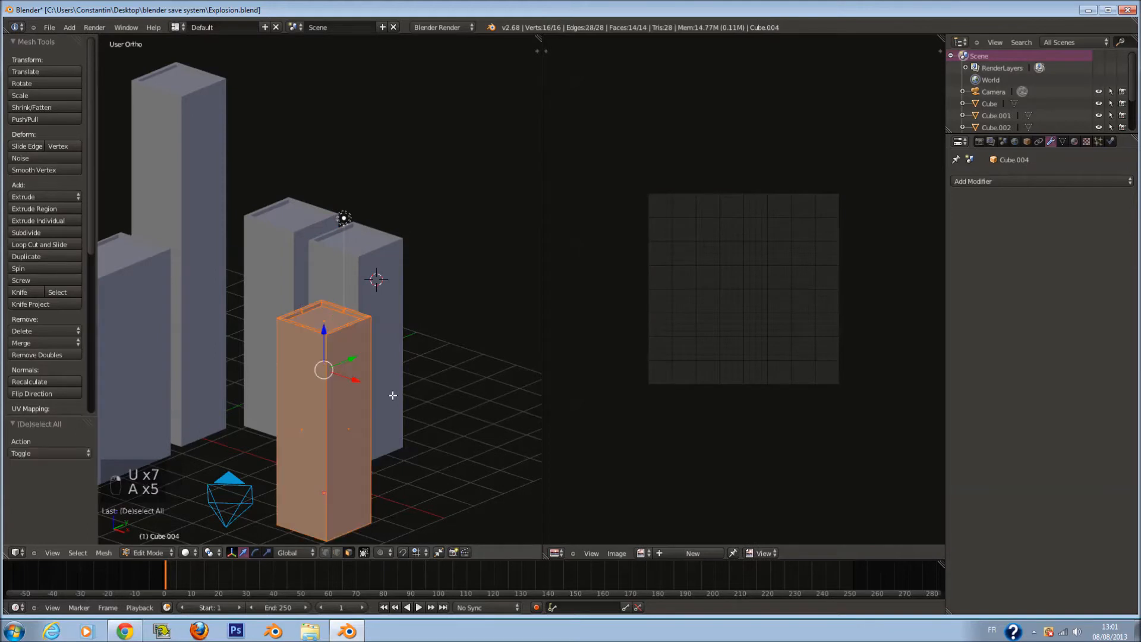
key("u")
key("u")
key("u")
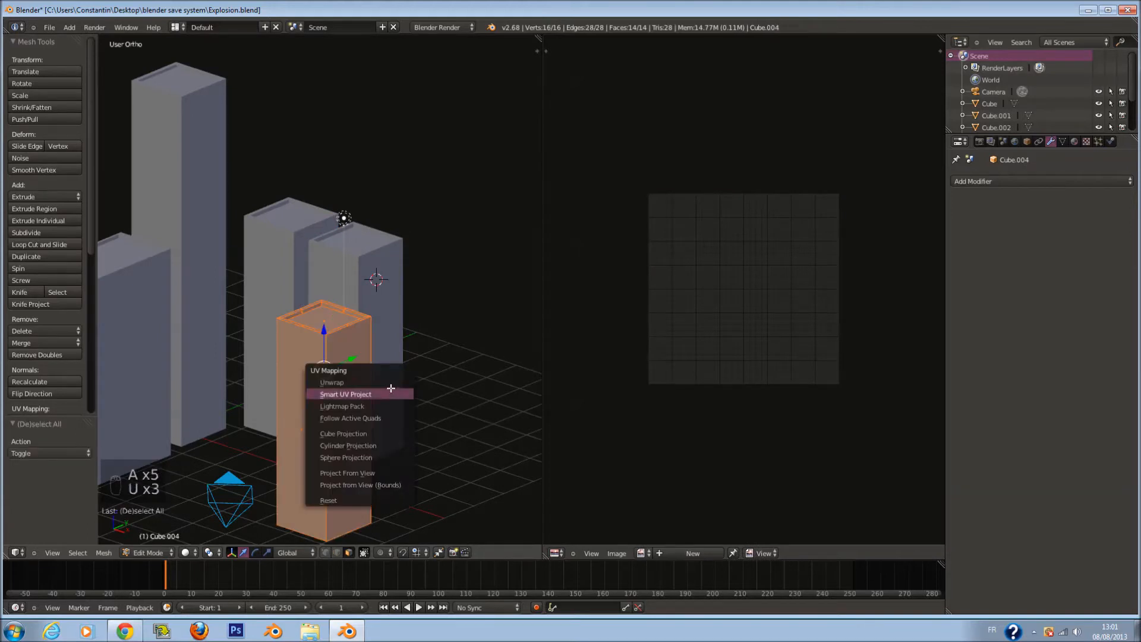
left_click(392, 391)
left_click(391, 451)
key("Tab")
Save the scene over the existing Explosion.blend file
middle_click_drag(391, 450, 442, 279)
key("ctrl+s")
key("ctrl+s")
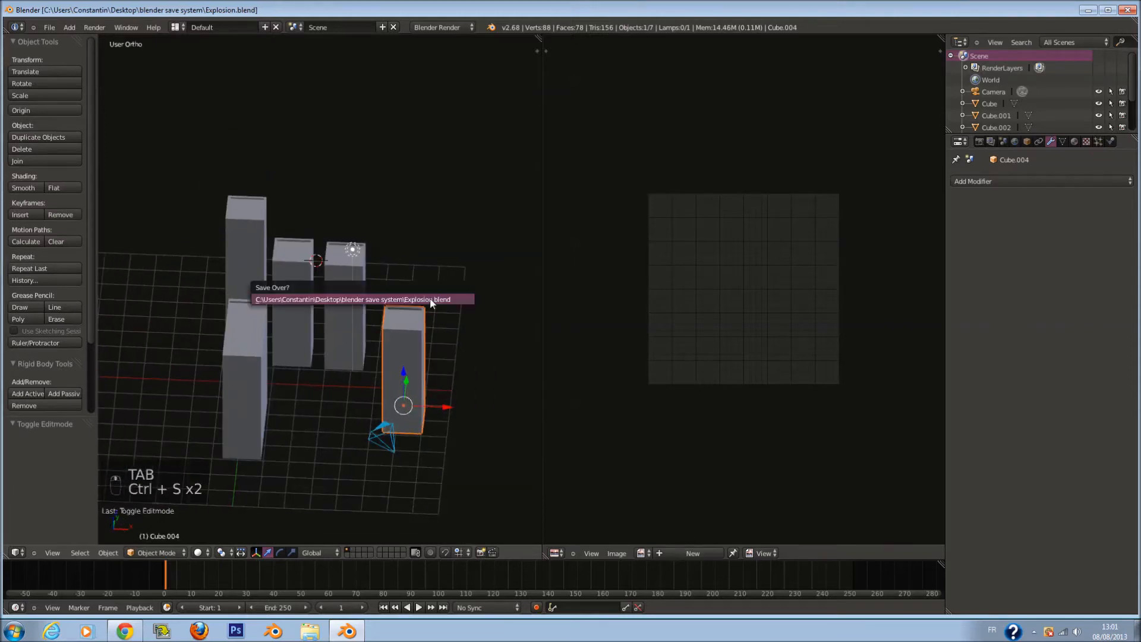
Add a new material named "bulding" to the isolated tower beside the camera and save the file
left_click(1073, 142)
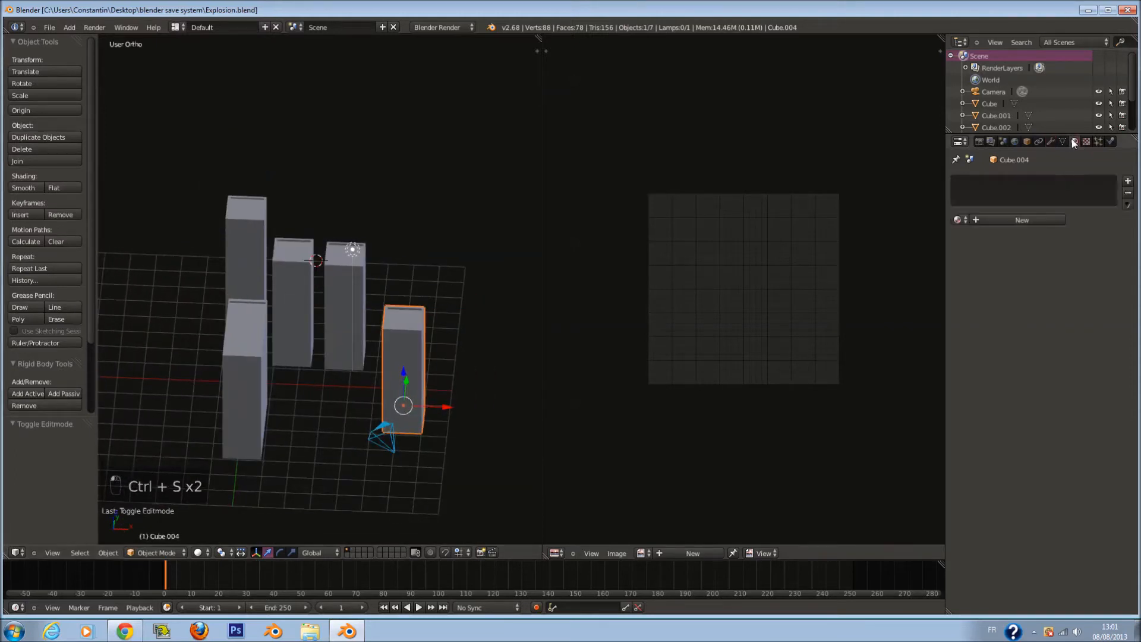
key("ctrl+s")
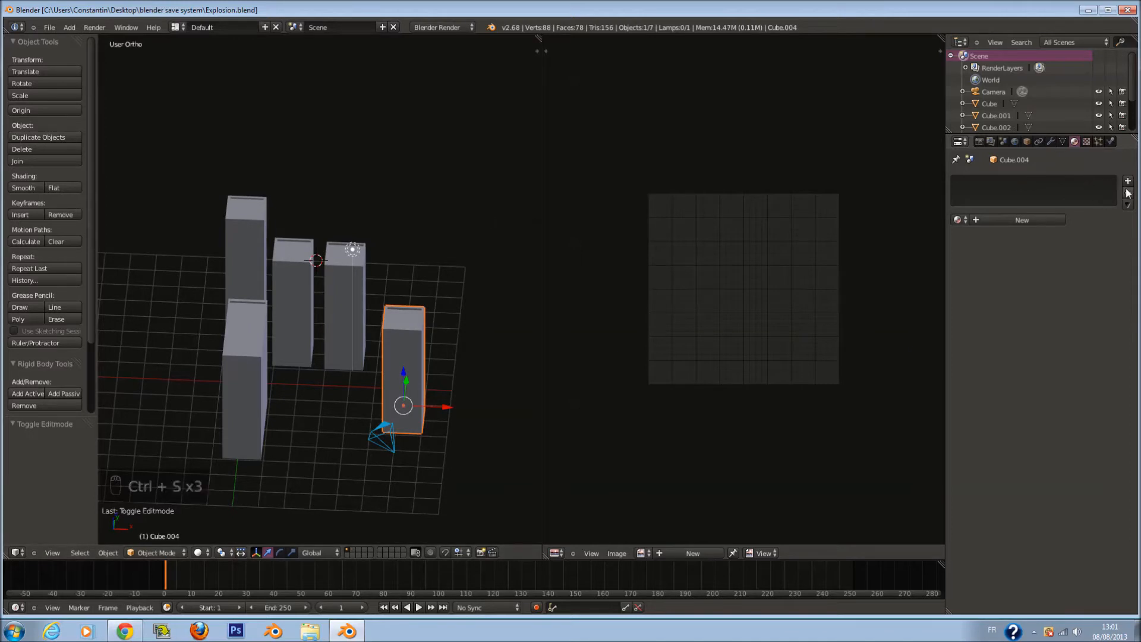
left_click(994, 218)
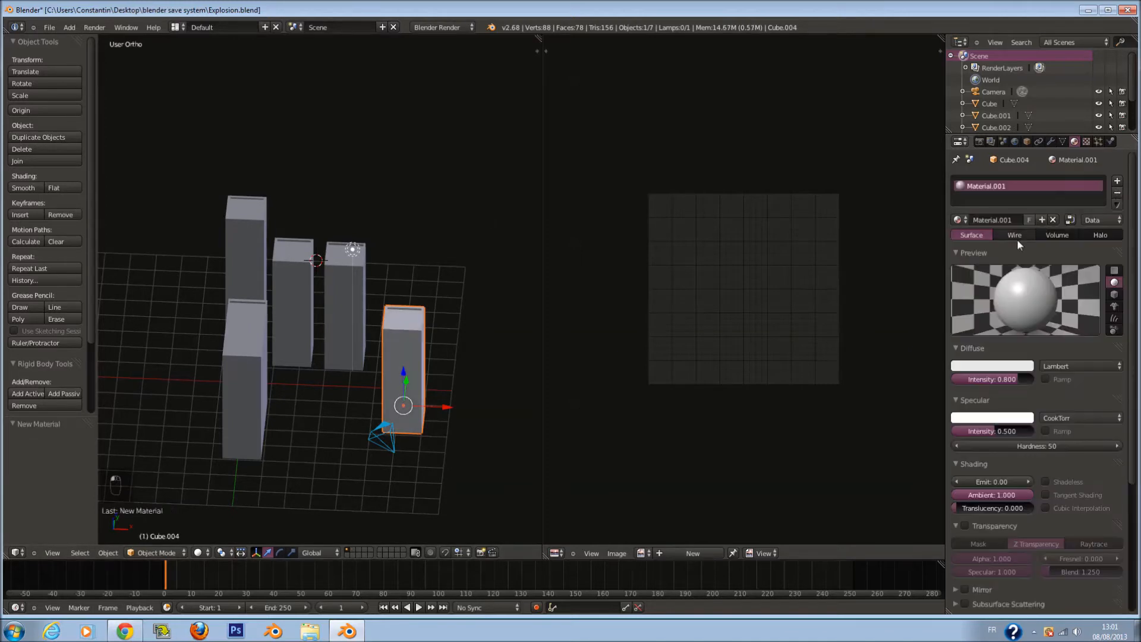
key("BackSpace")
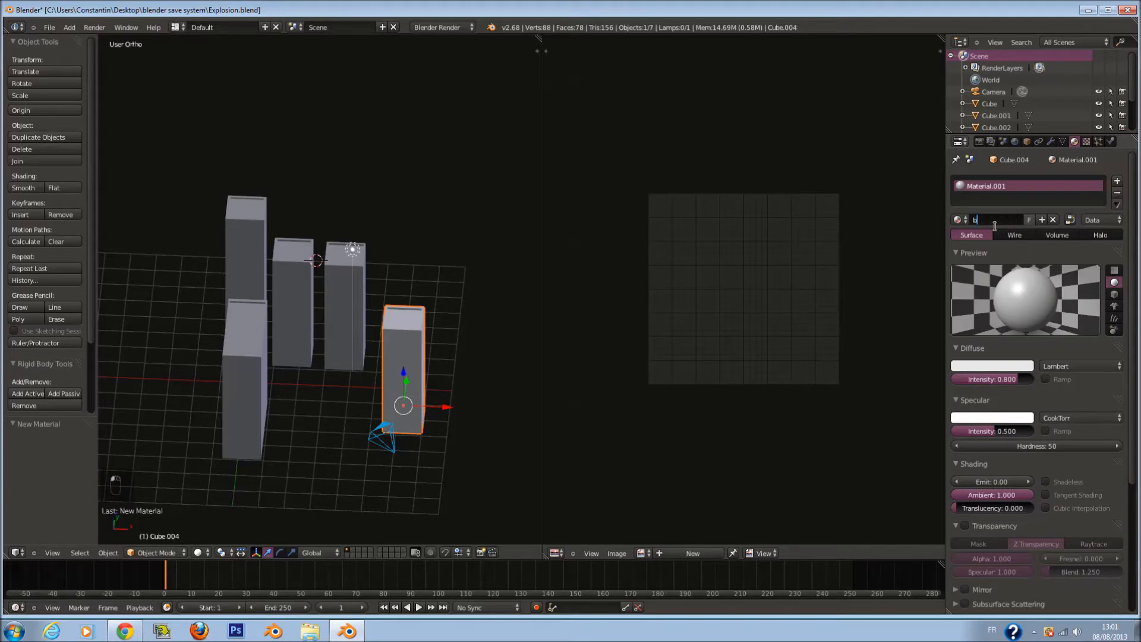
key("Return")
right_click(341, 258)
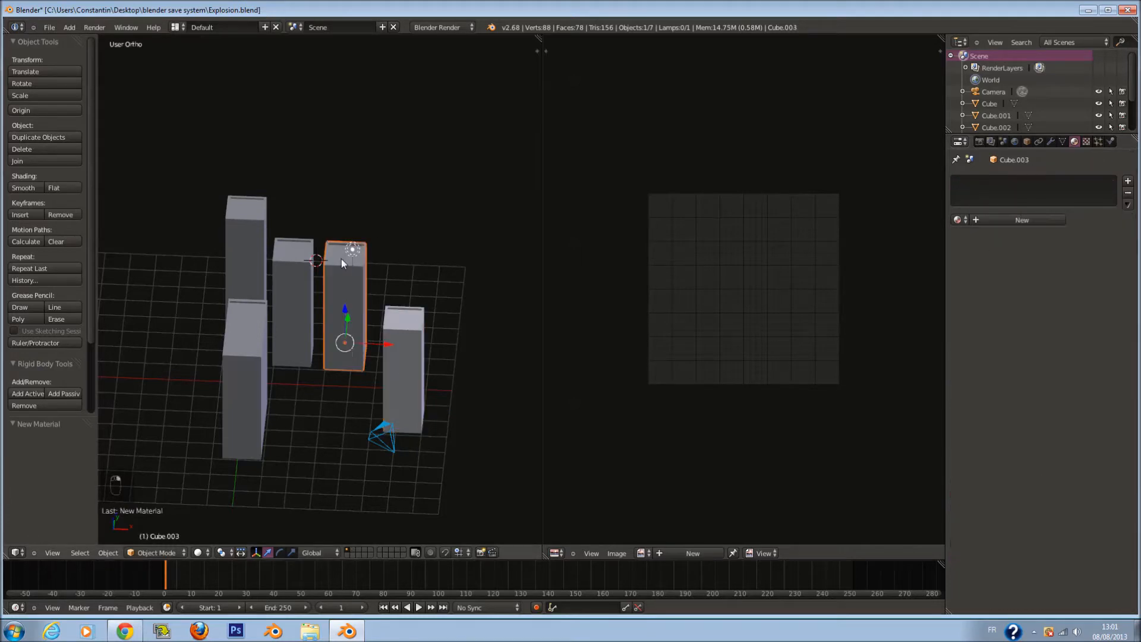
right_click(410, 348)
key("ctrl+s")
left_click(392, 338)
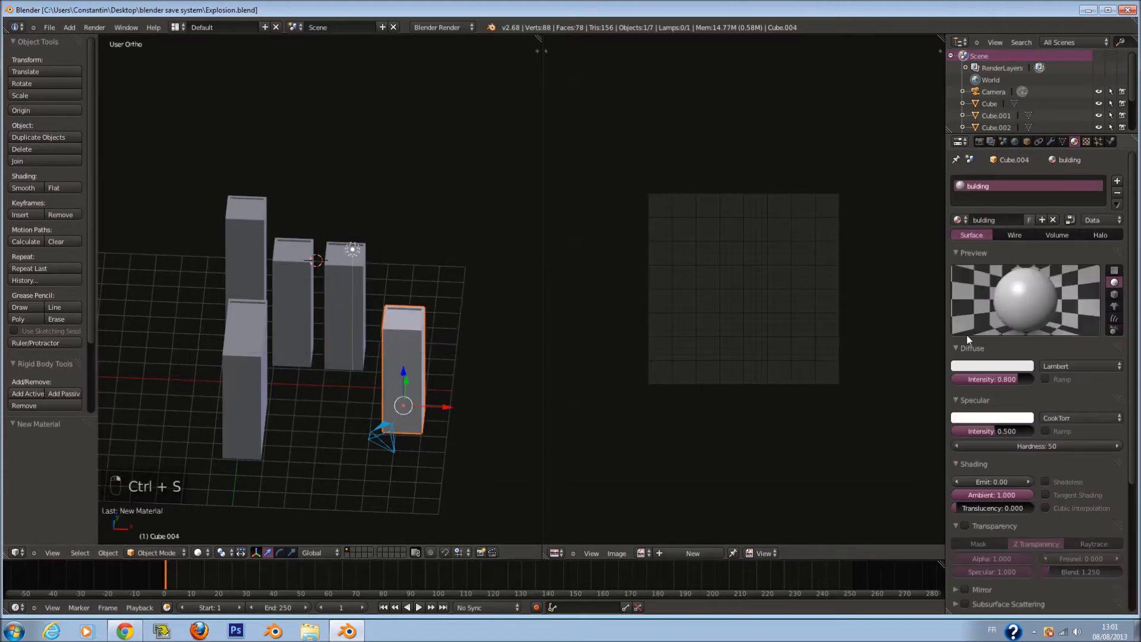
Set the bulding material's specular intensity to 0.200 and save the file
left_click_drag(1010, 427, 1004, 429)
left_click(992, 432)
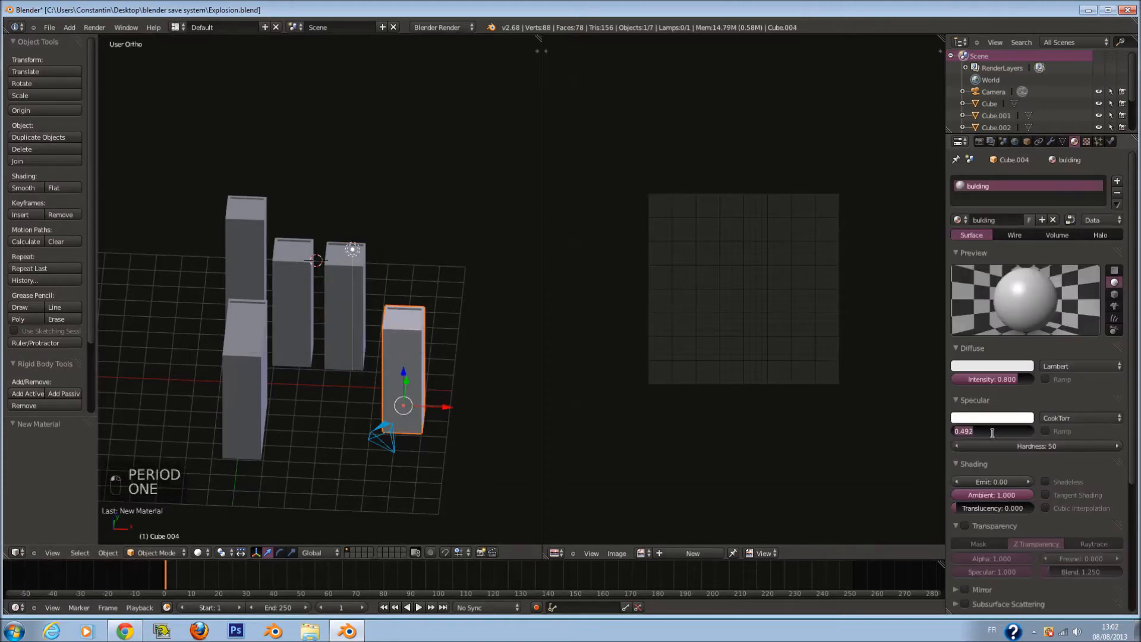
type(".2")
key("Return")
key("ctrl+s")
Try a specular hardness of 1 on the bulding material and return it to 50
left_click(1022, 422)
left_click(1035, 446)
type("1")
key("Return")
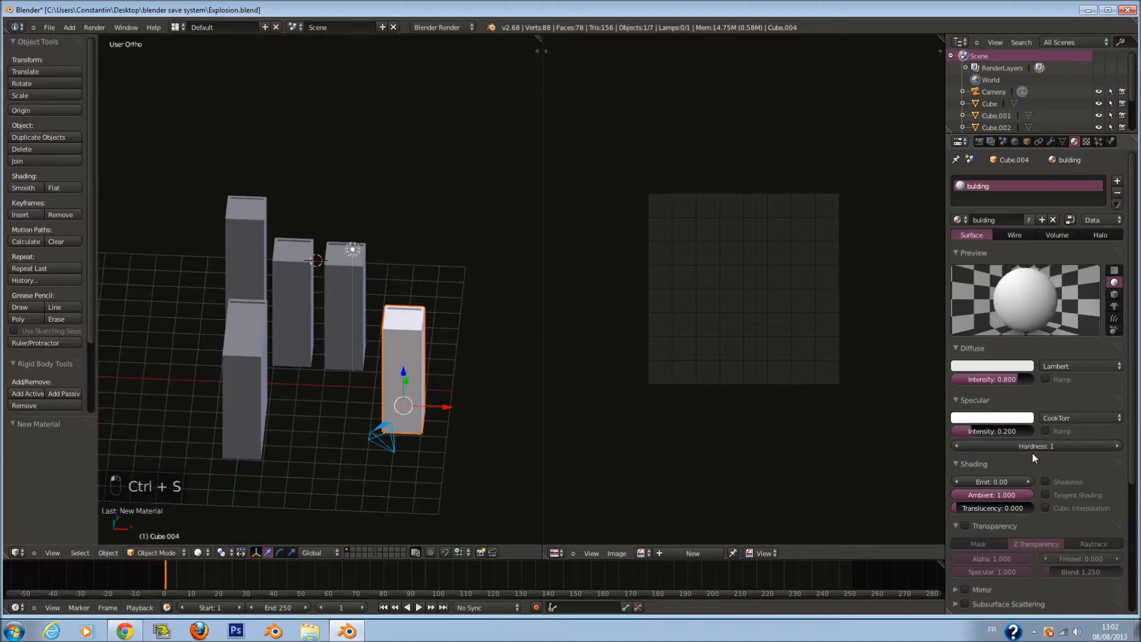
left_click(1032, 447)
type("51")
key("Return")
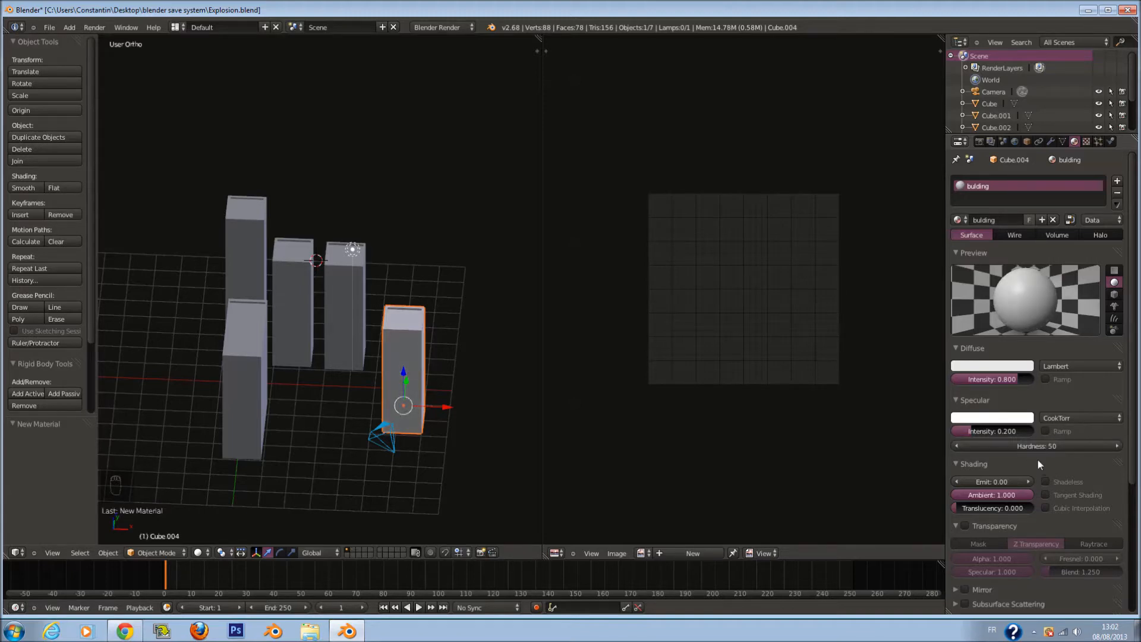
mouse_move(1047, 445)
left_mouse_down()
mouse_move(1013, 446)
mouse_move(1068, 446)
left_mouse_up()
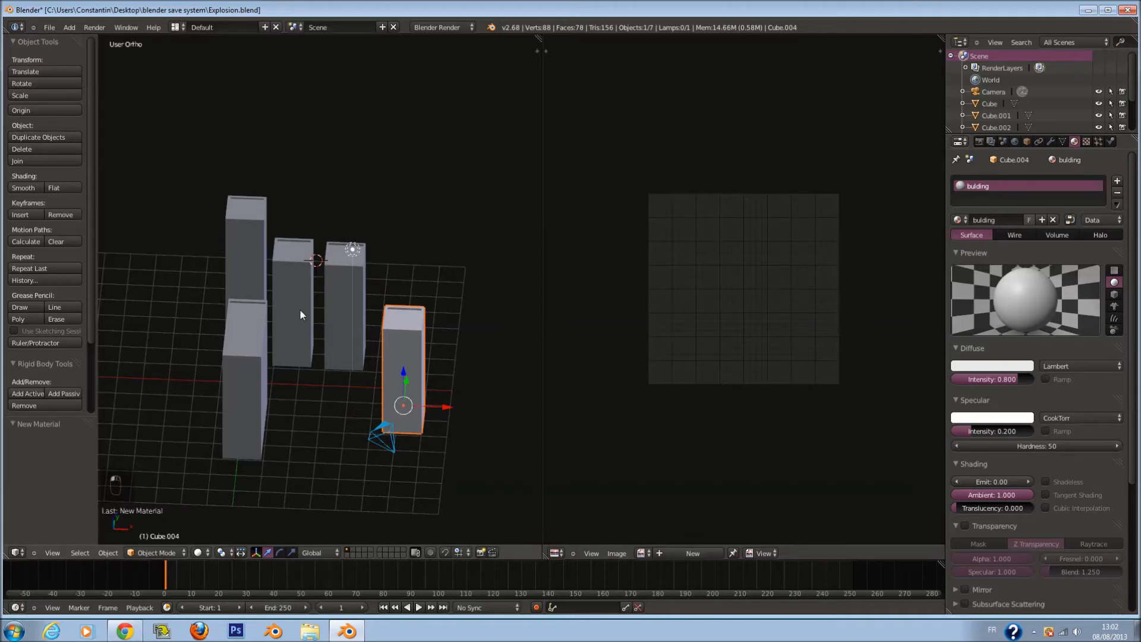
Add a new material named "Bulding1" to the outer positive Y tower
right_click(329, 292)
left_click(1024, 221)
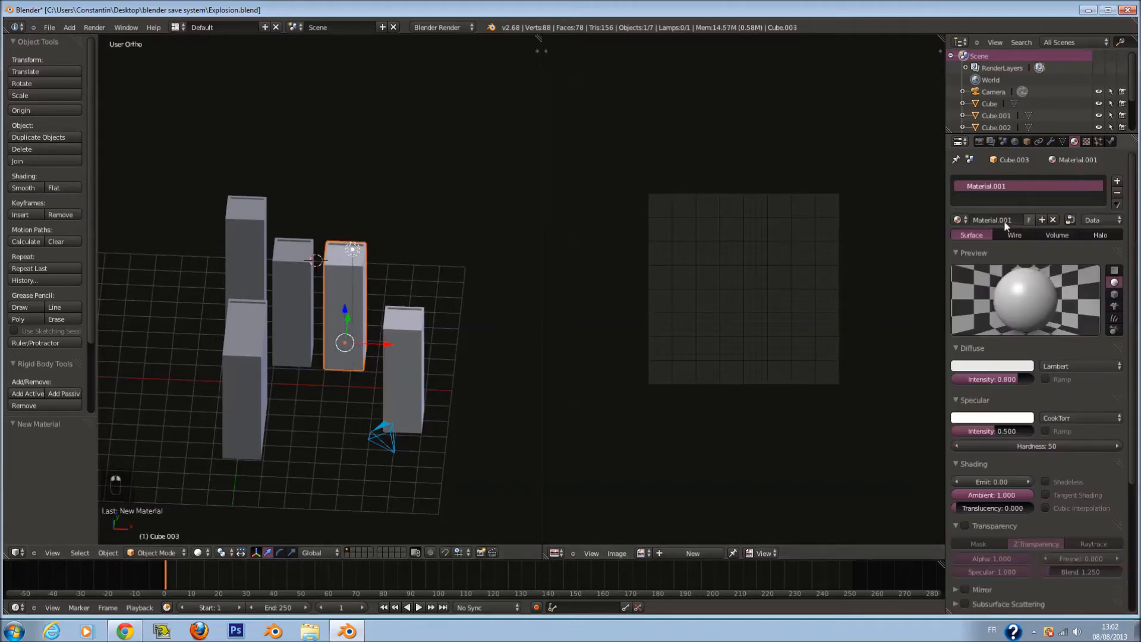
type("bUL")
key("Return")
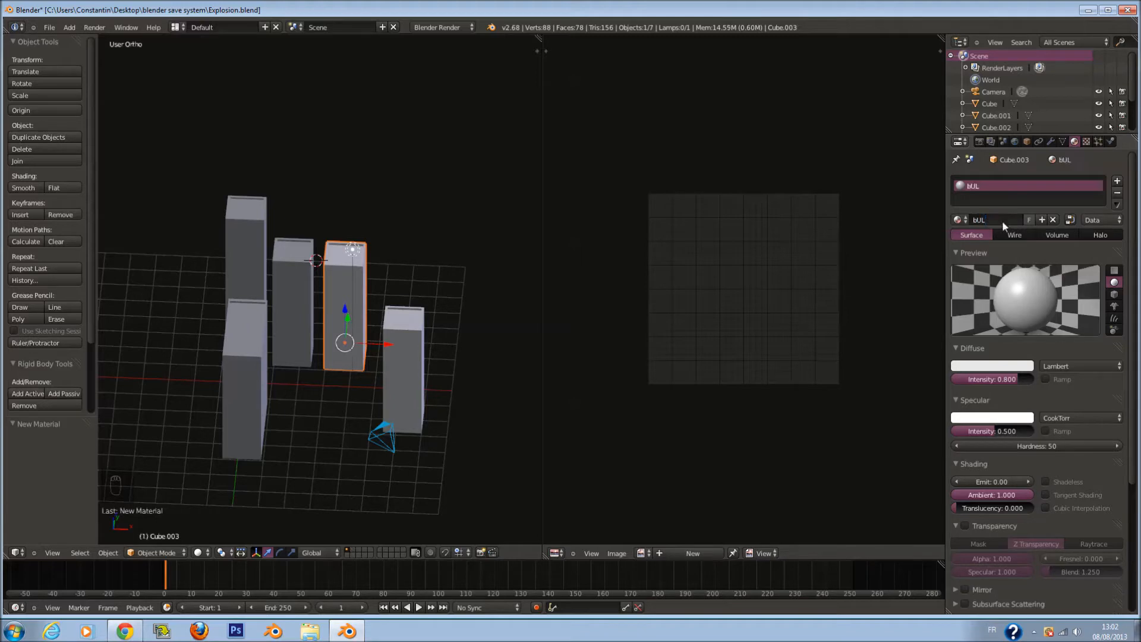
left_click(984, 220)
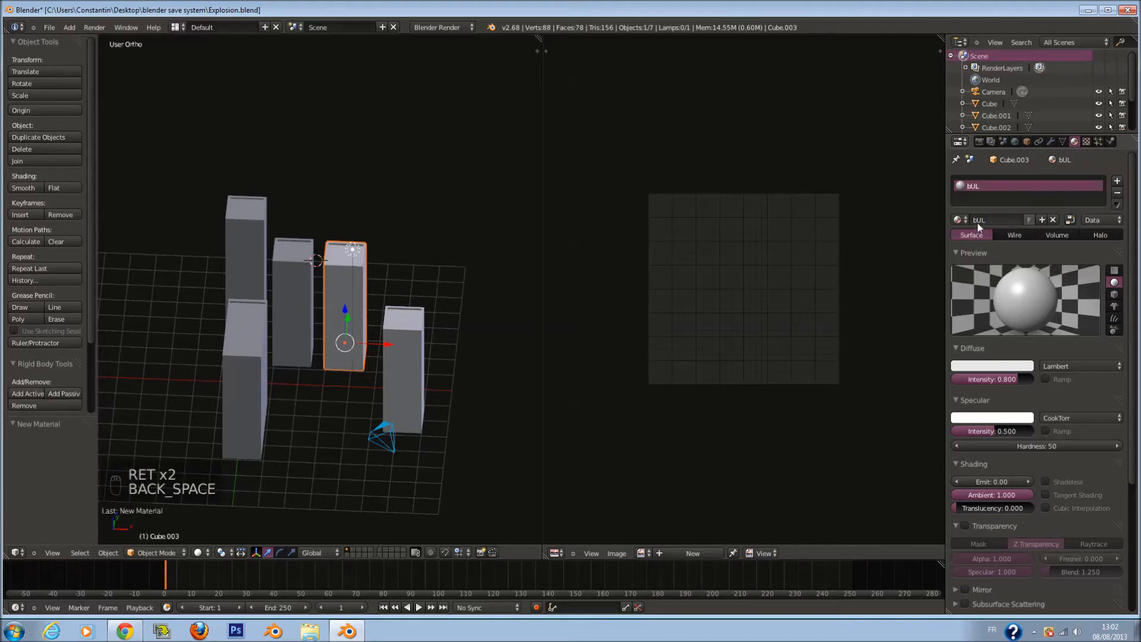
type("Bul")
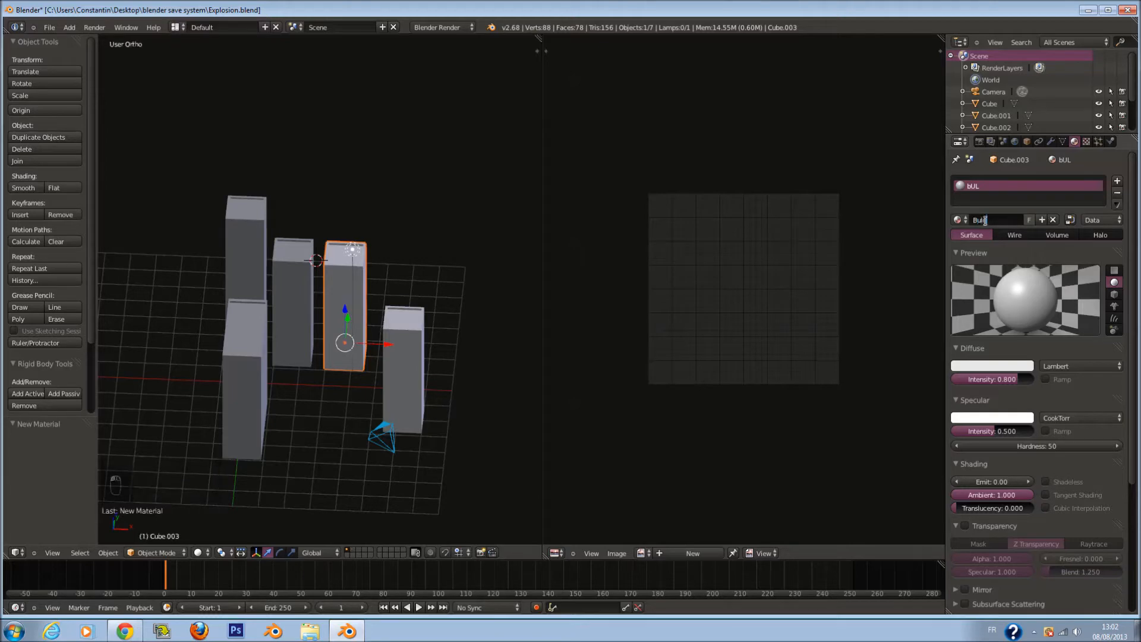
type("ding1")
key("Return")
Add a new material to the inner positive Y tower and name it "Bulding2", reusing the copied name
key("ctrl+c")
right_click(275, 259)
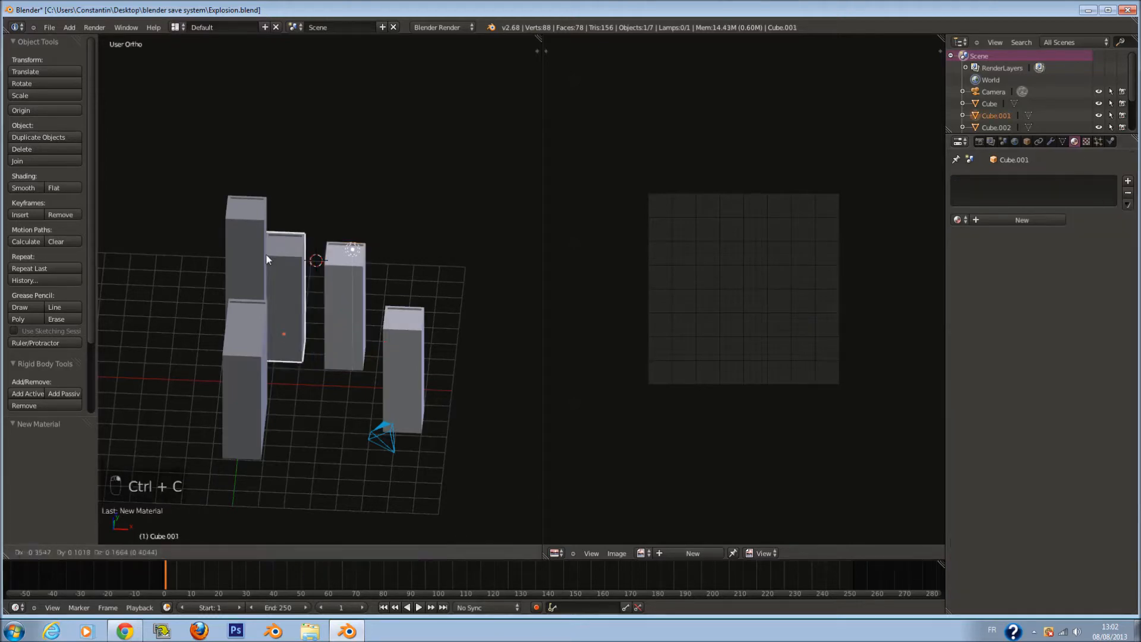
key("ctrl+v")
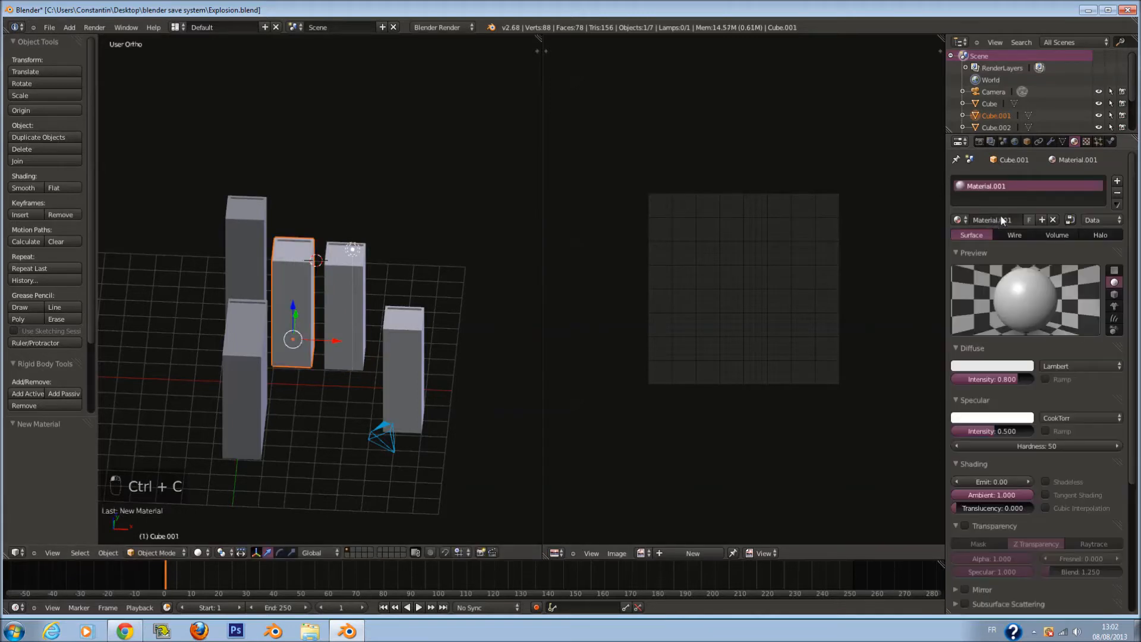
left_click(1007, 219)
key("ctrl+c")
key("ctrl+c")
key("ctrl+v")
left_click(972, 219)
key("ctrl+v")
key("Return")
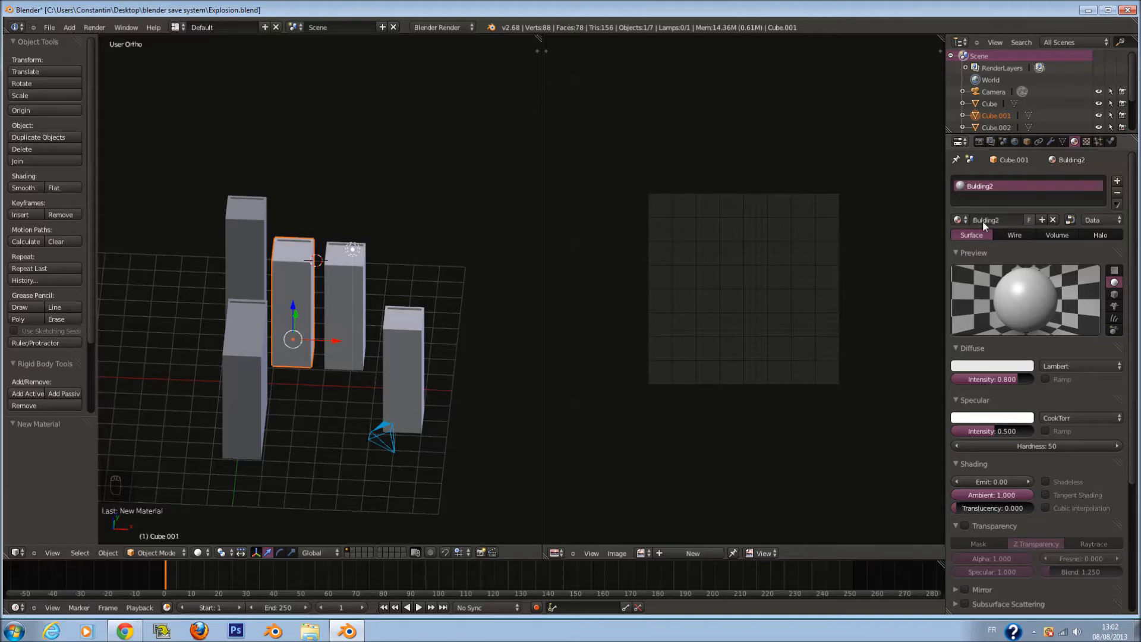
Add a new material named "Bulding3" to the tallest tower
key("ctrl+c")
left_click(237, 246)
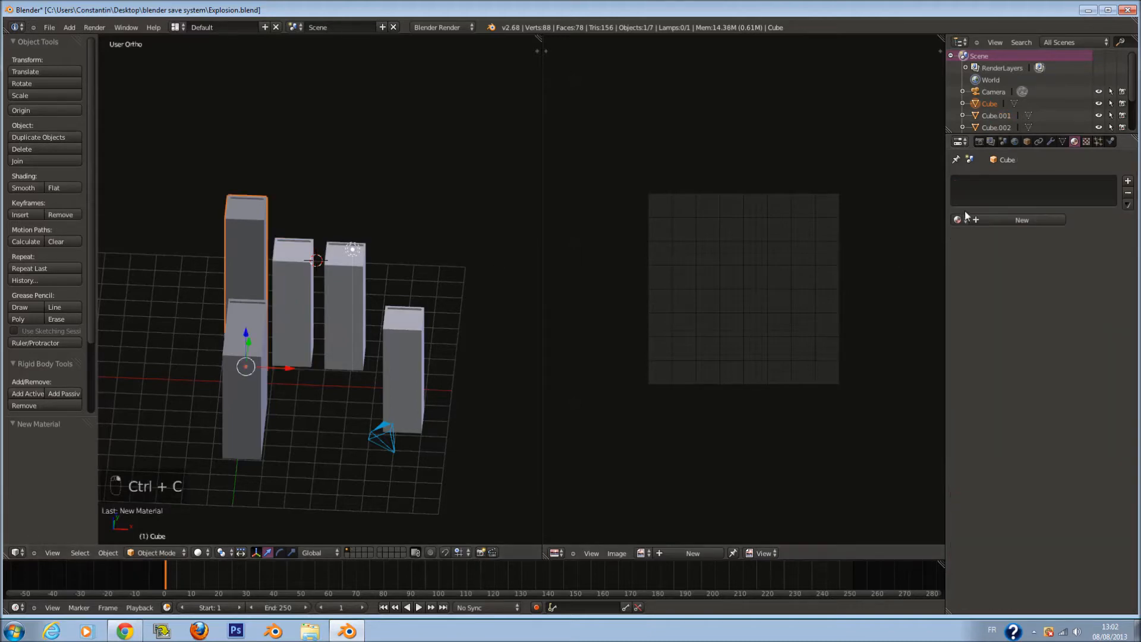
key("ctrl+v")
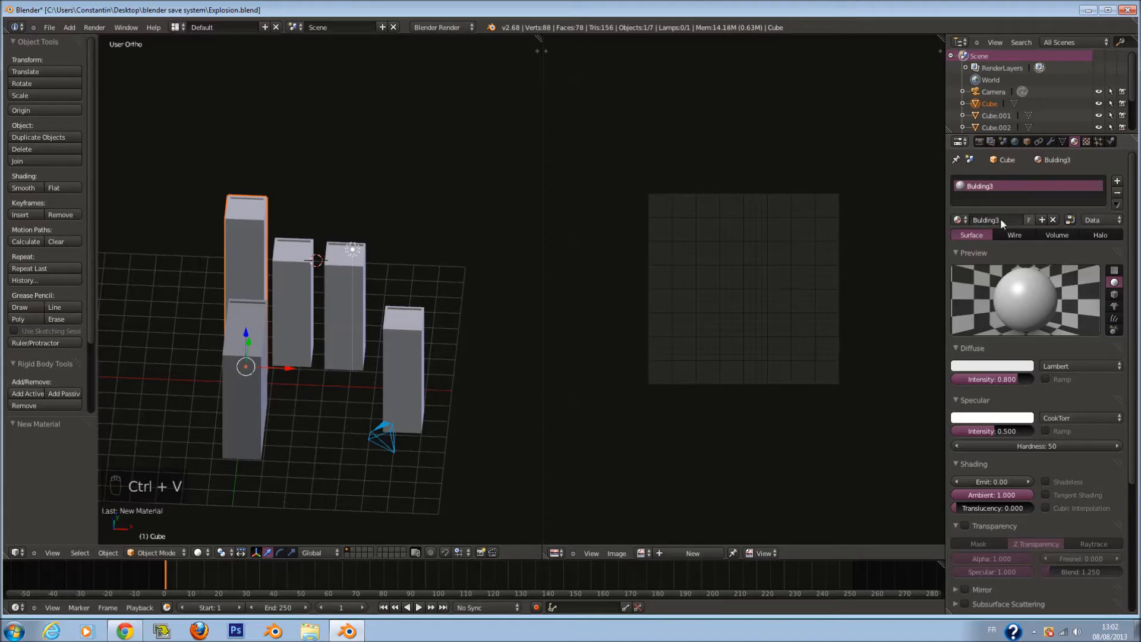
Add a new material named "Bulding4" to the wide block and save the file
right_click(249, 391)
left_click(1013, 224)
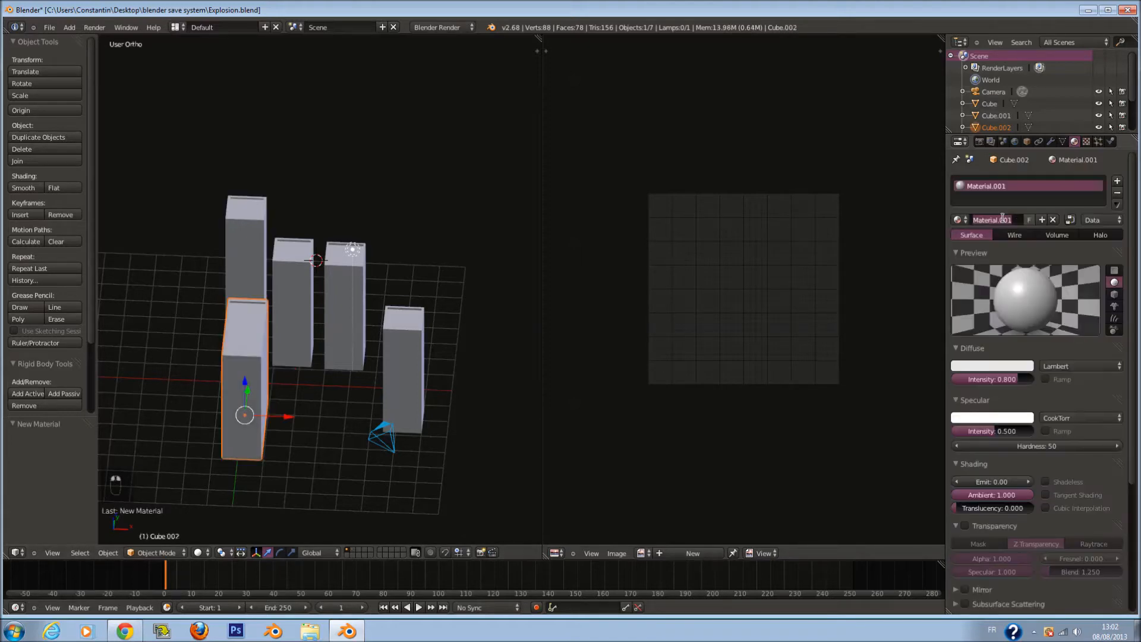
type("Bulding4")
key("Return")
key("ctrl+s")
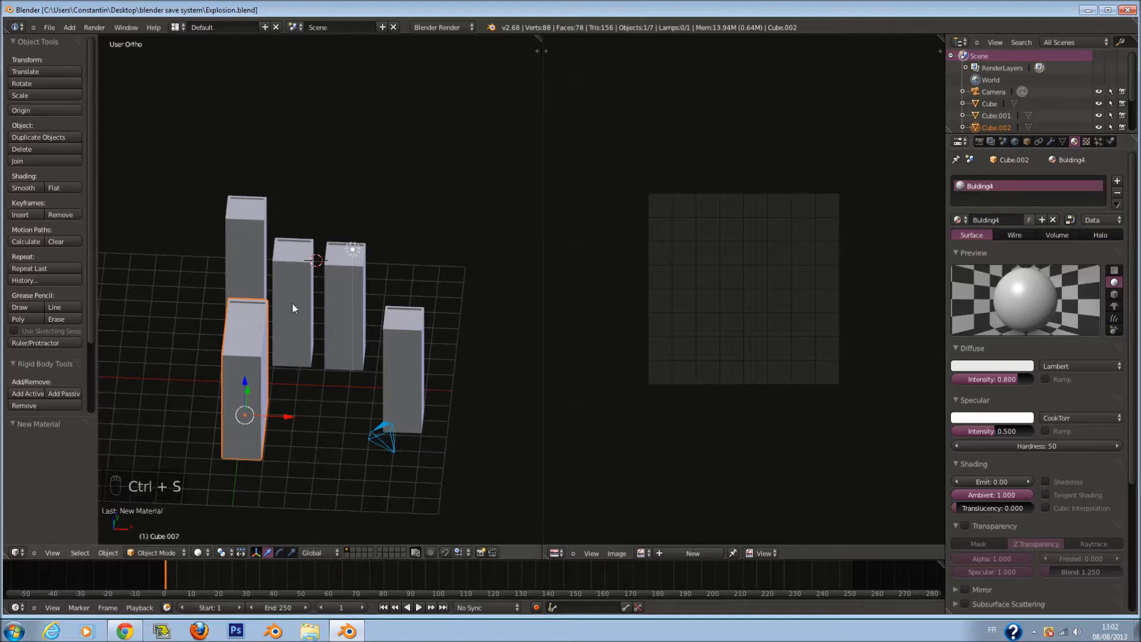
Switch to the camera view, deselect everything, save the file and render the current frame
key("KP_0")
scroll(483, 406, "up", 4)
key("a")
key("a")
key("a")
key("a")
key("a")
key("a")
key("ctrl+s")
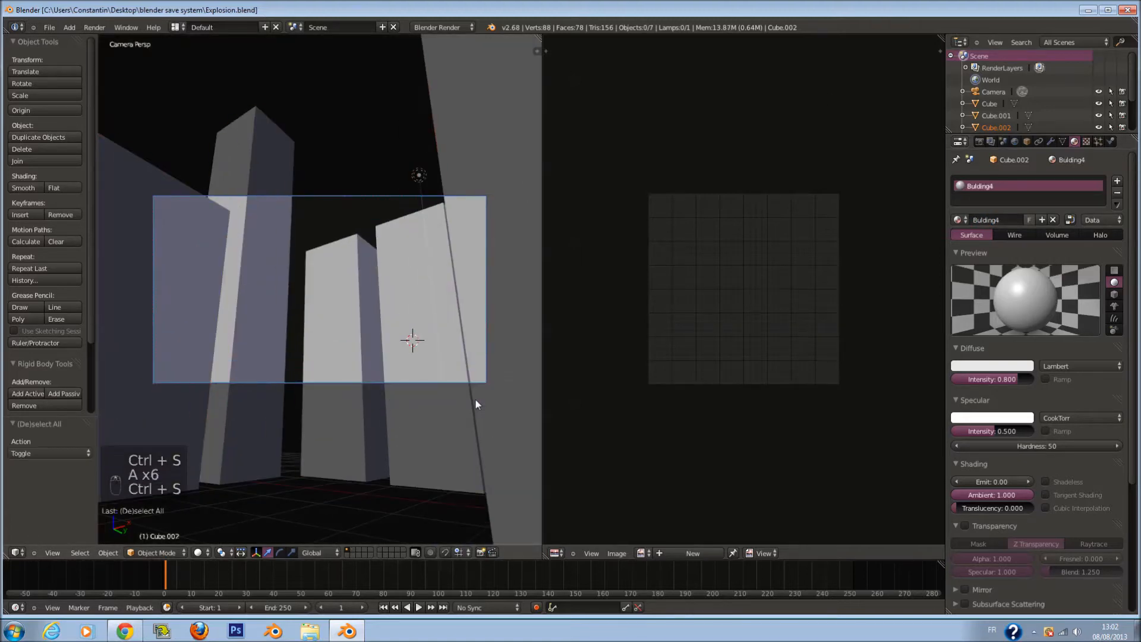
key("F12")
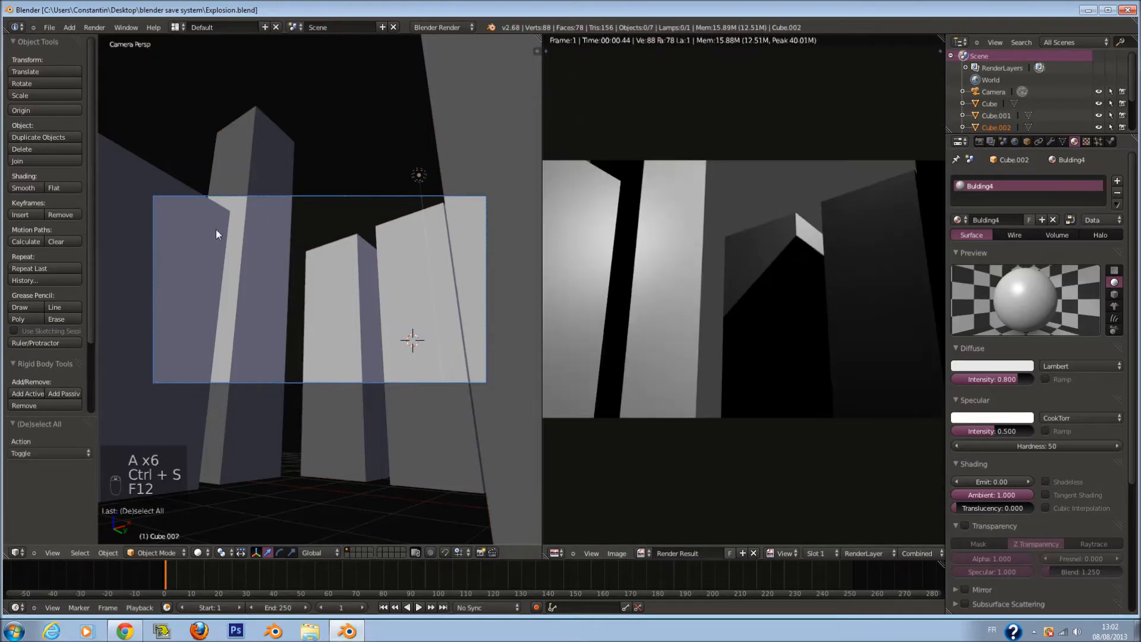
Merge the image editor area back into a single 3D viewport and select the lamp
left_click_drag(538, 38, 605, 168)
scroll(612, 162, "down", 2)
right_click(627, 152)
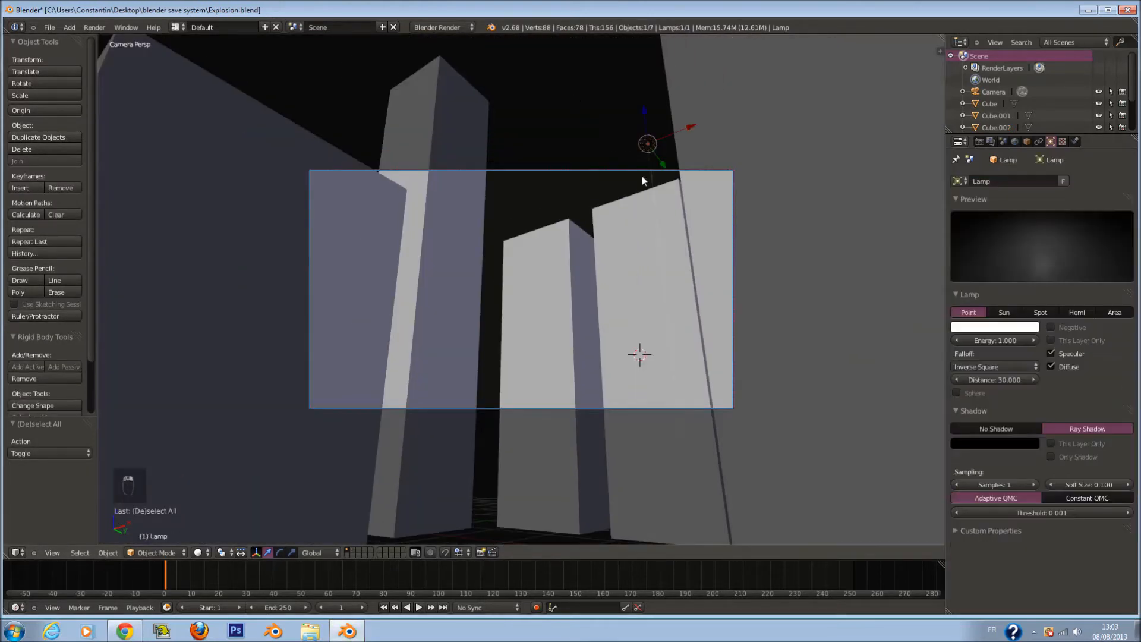
Move the camera back about 3.6 along its local Z axis and raise it 0.619 along global Z
right_click(599, 171)
key("g")
key("z")
key("z")
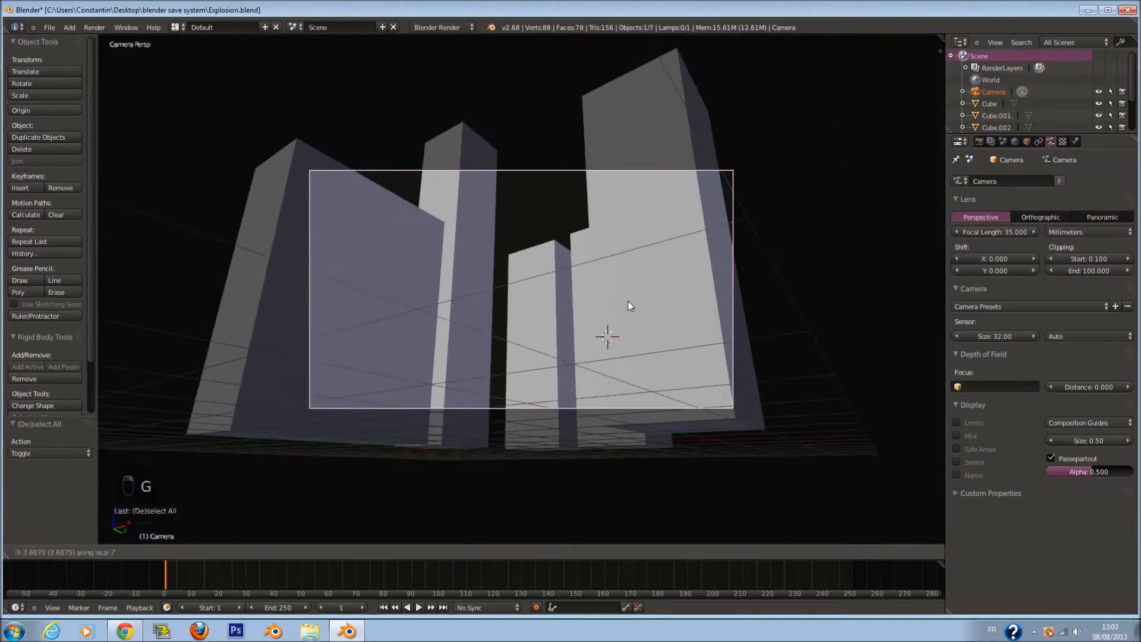
left_click(625, 299)
key("g")
key("z")
left_click(611, 258)
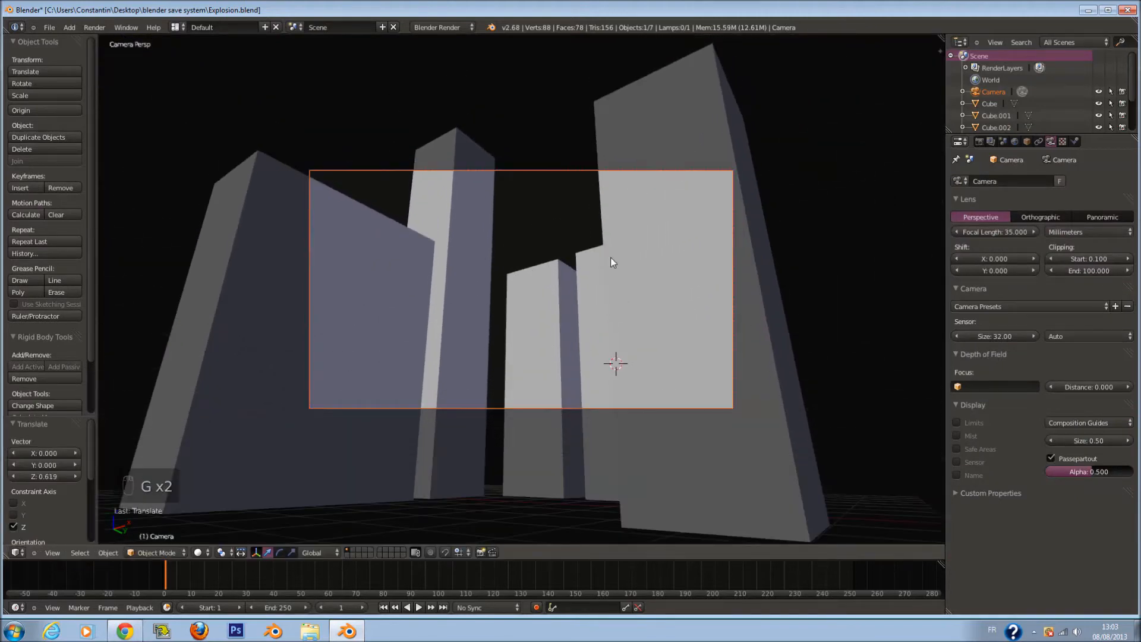
Change the scene lamp's type to Sun and save the file
middle_click_drag(611, 258, 589, 276)
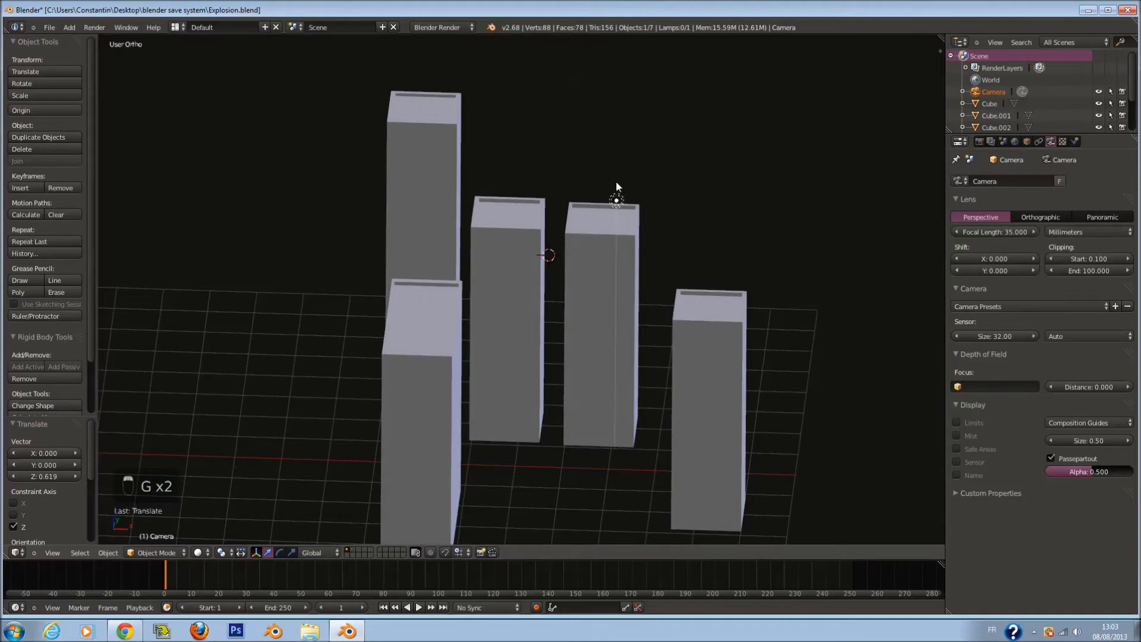
right_click(616, 198)
key("ctrl+s")
key("KP_7")
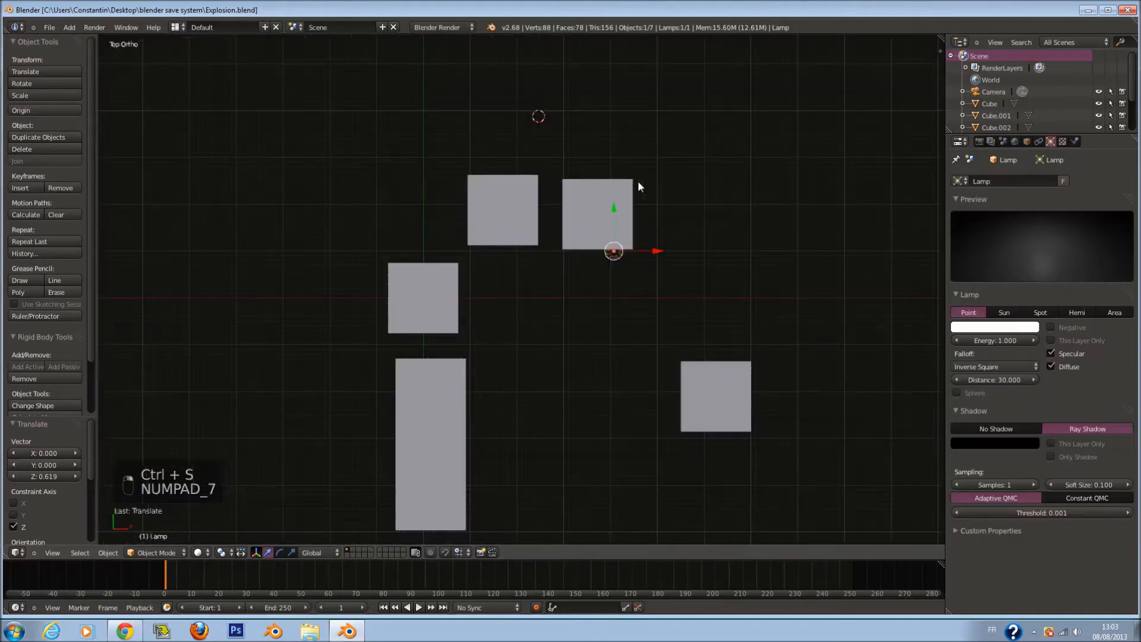
left_click(1010, 313)
scroll(636, 308, "down", 3)
key("ctrl+s")
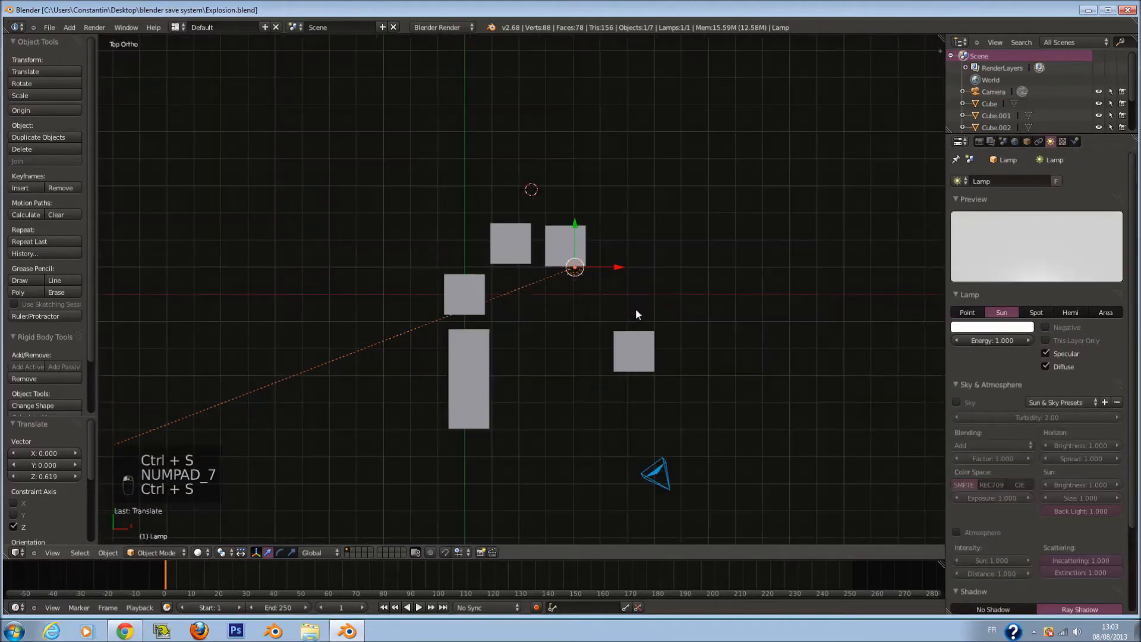
Rotate the sun lamp about -22.4° in top view, move it 4.492 in X and 3.523 in Y, save, and render the camera view
key("r")
key("g")
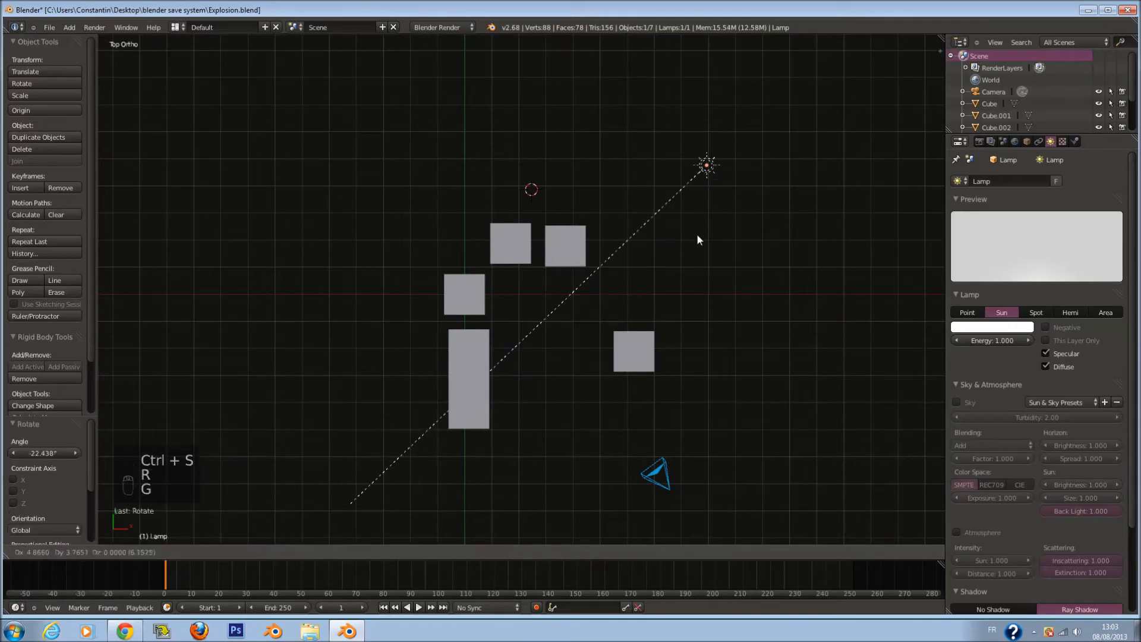
left_click(690, 240)
key("ctrl+s")
key("KP_0")
key("F12")
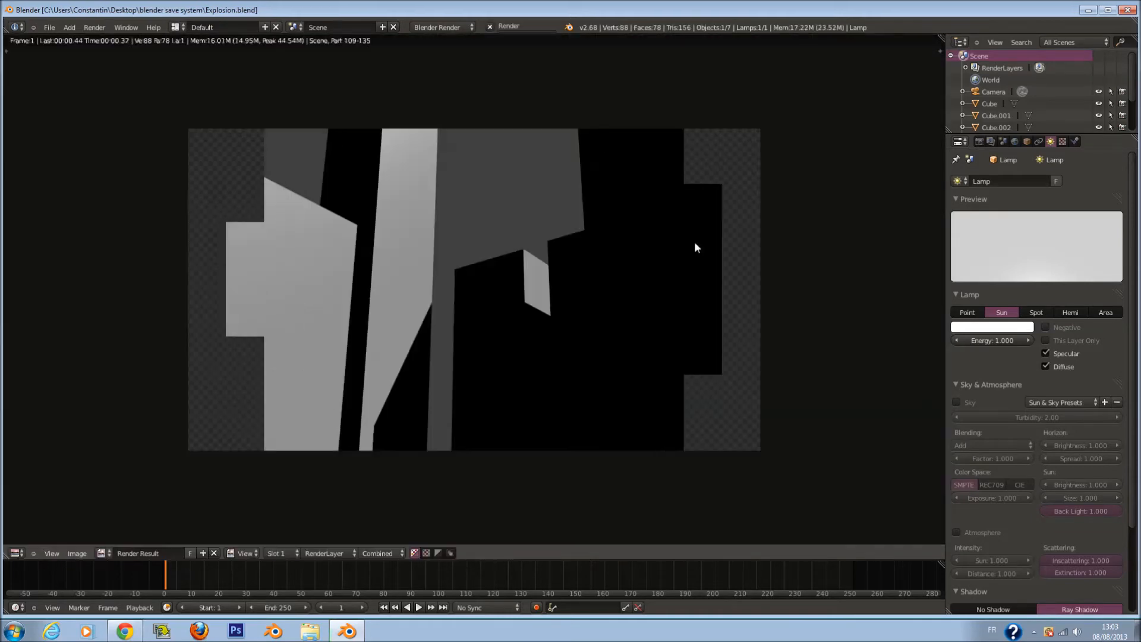
key("F11")
In front view, rotate the sun lamp about -5.6°, move it higher above the towers, and save the file
key("KP_1")
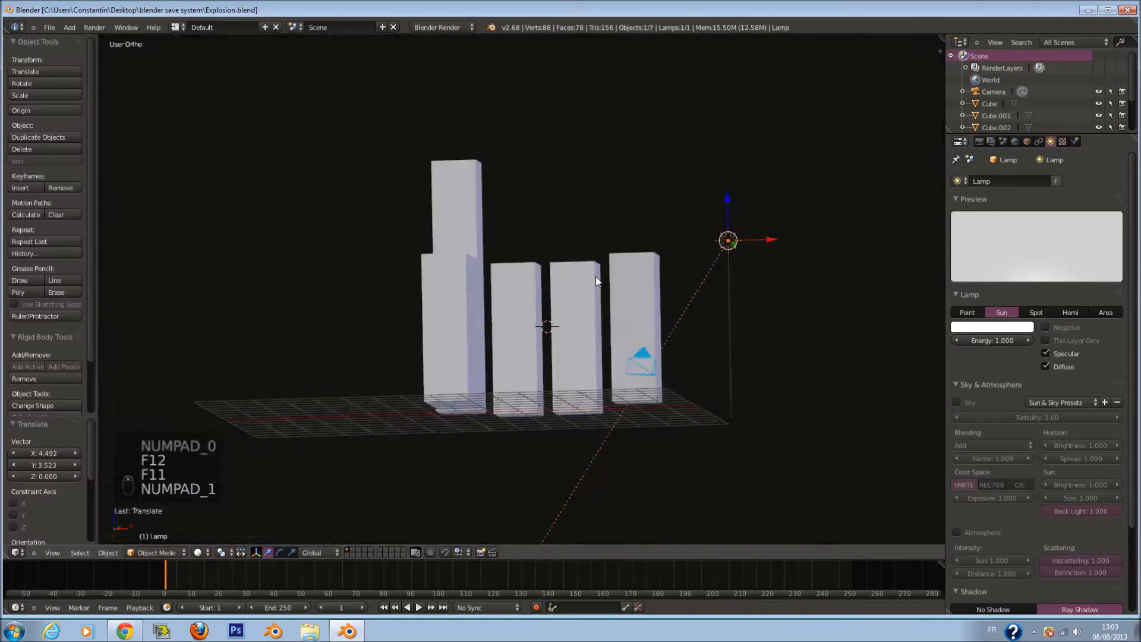
key("r")
key("g")
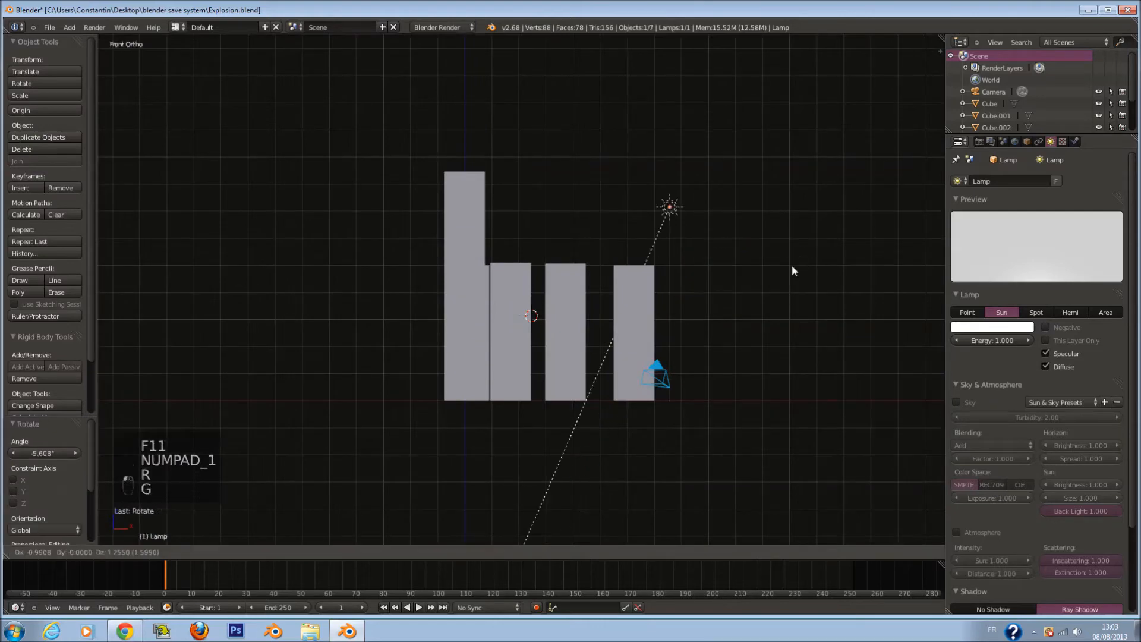
left_click(771, 176)
key("a")
key("a")
key("a")
key("a")
key("a")
key("ctrl+s")
Set the sun lamp's energy to 1.200 and its colour to a warm off-white of R 1.000, G 0.962, B 0.849
right_click(651, 118)
left_click(979, 340)
type("&")
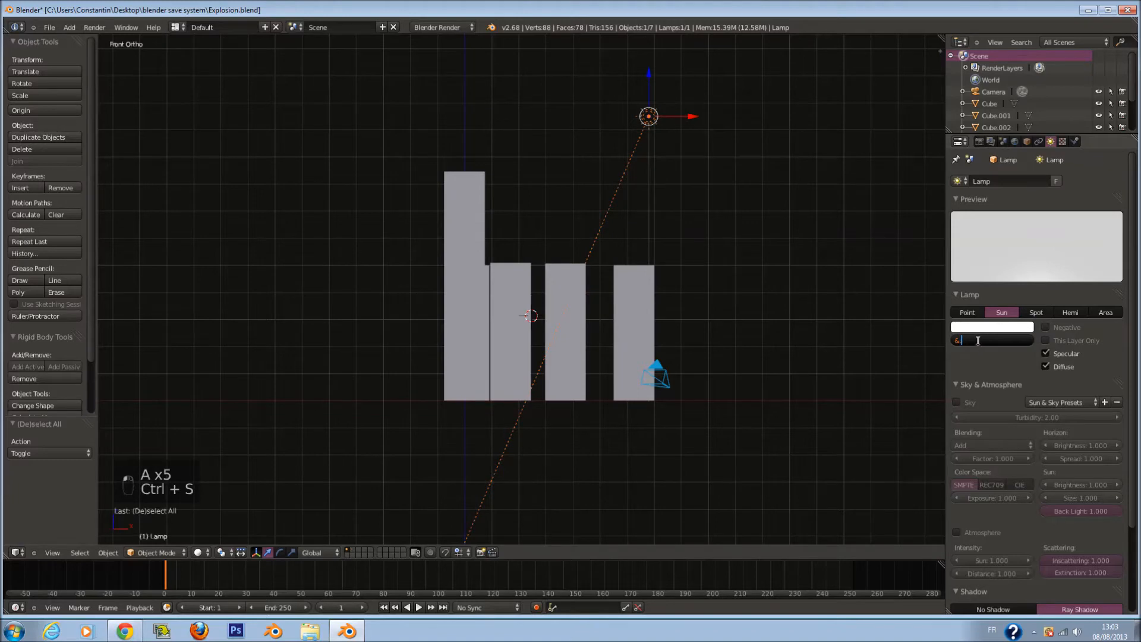
key("BackSpace")
type("1.200")
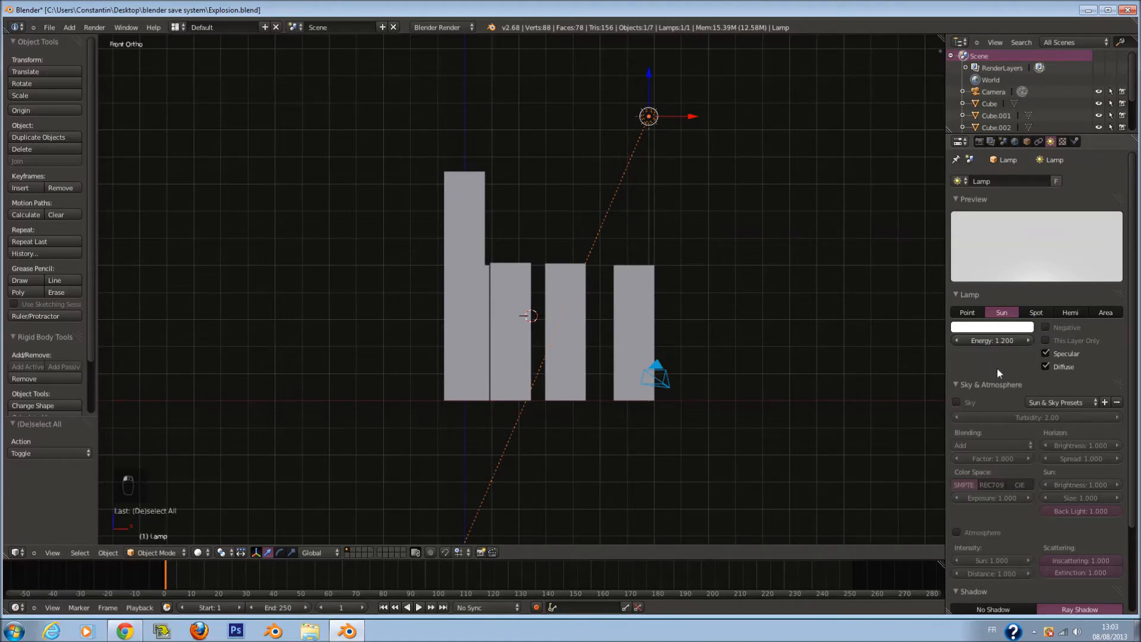
left_click(992, 327)
left_click(966, 218)
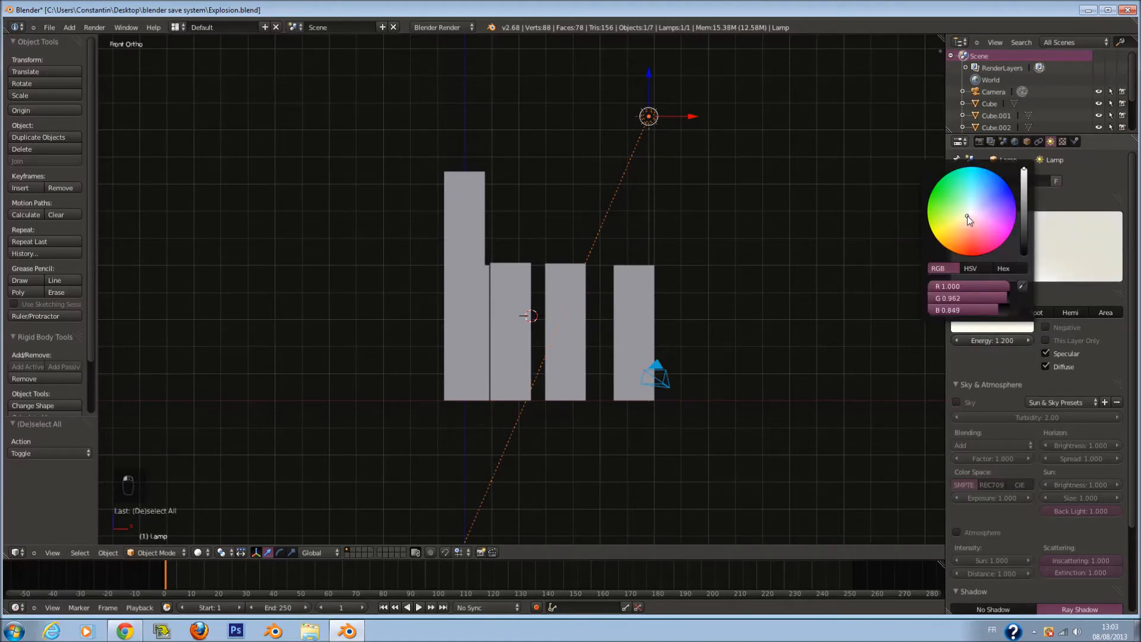
Save the file and render the current frame from the camera view
key("ctrl+s")
key("KP_0")
key("F12")
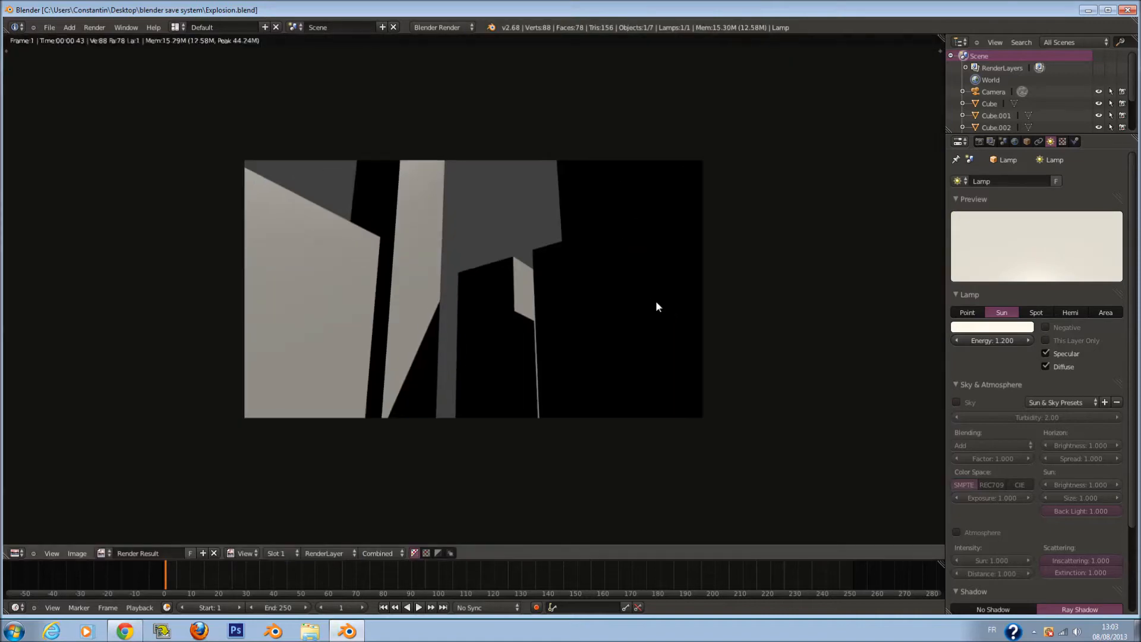
Shift the sun lamp's colour closer to white and set its ray shadow samples to 7
left_click(992, 326)
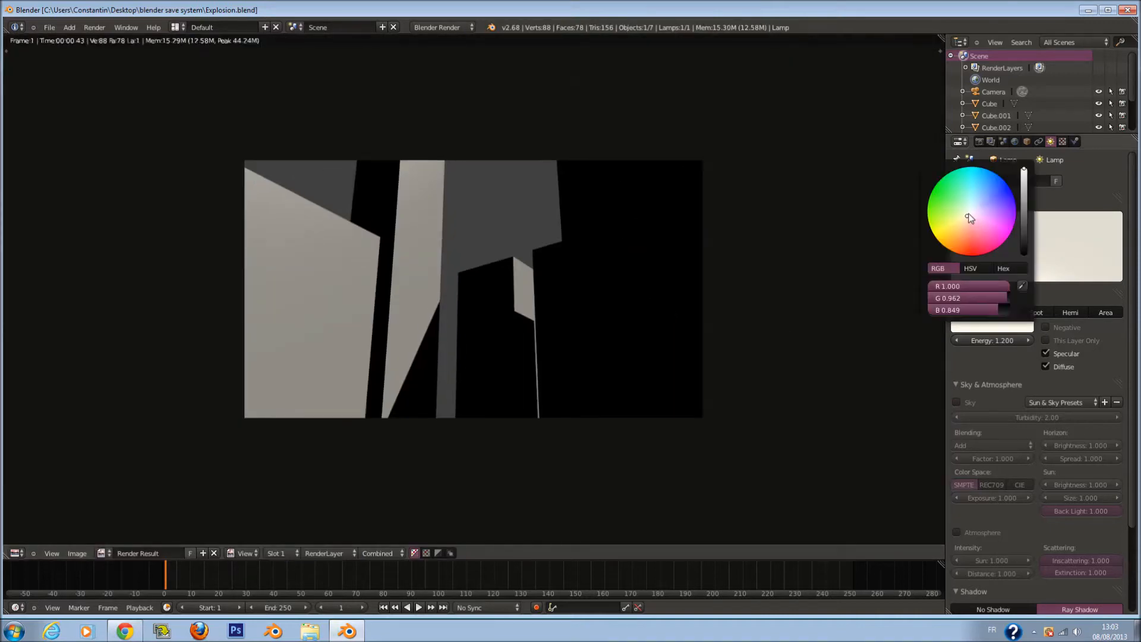
scroll(1022, 463, "down", 4)
scroll(1020, 489, "down", 1)
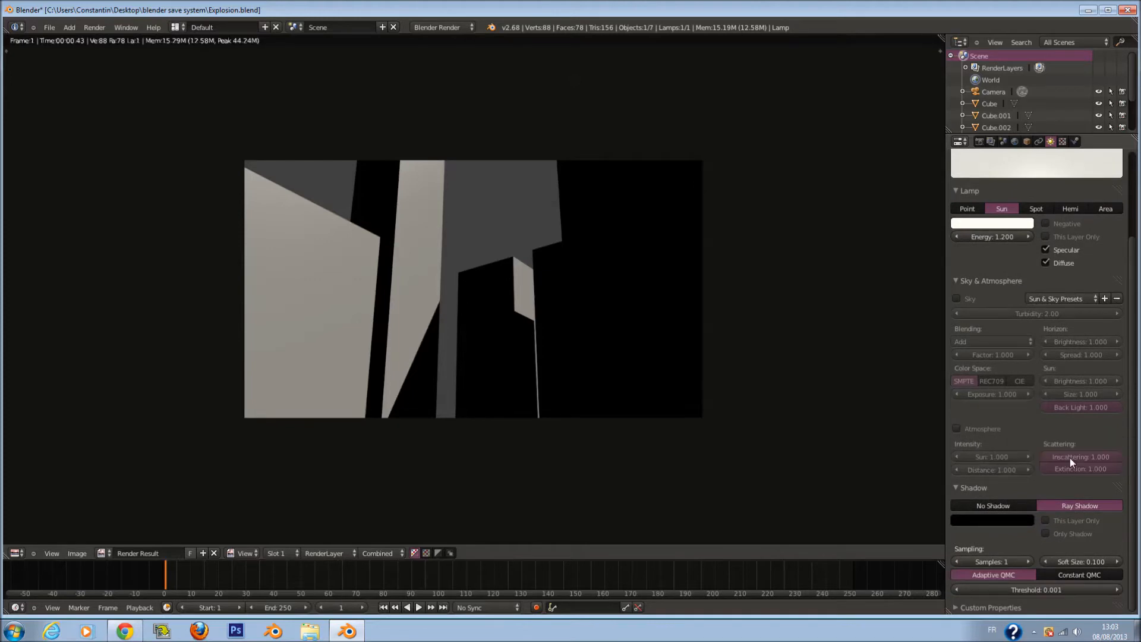
scroll(982, 461, "up", 1)
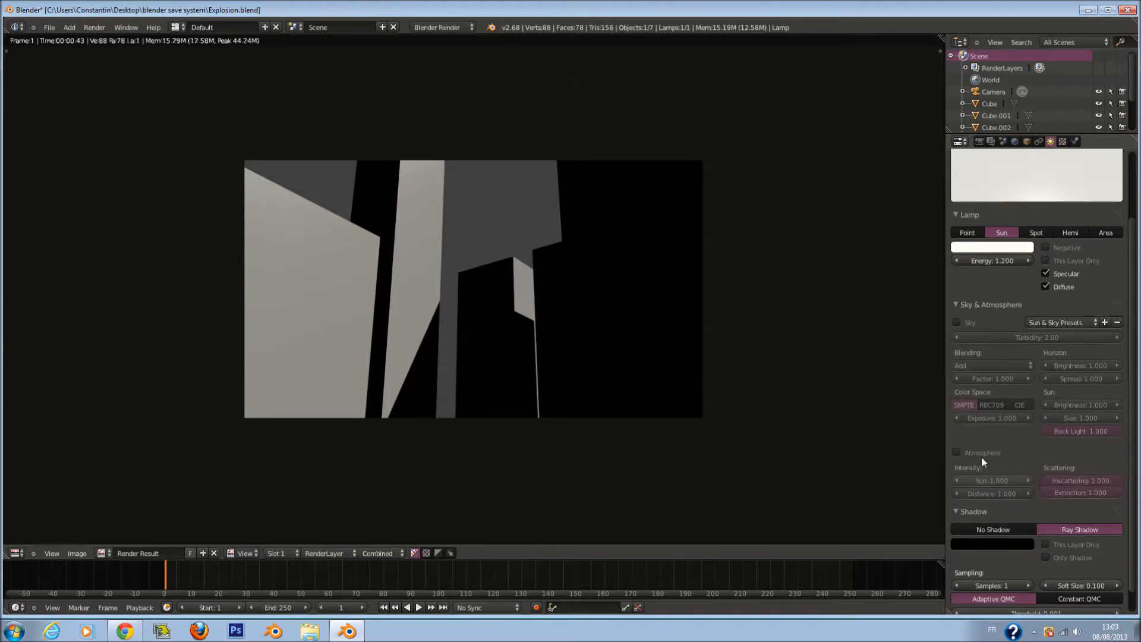
scroll(981, 461, "down", 1)
left_click(991, 281)
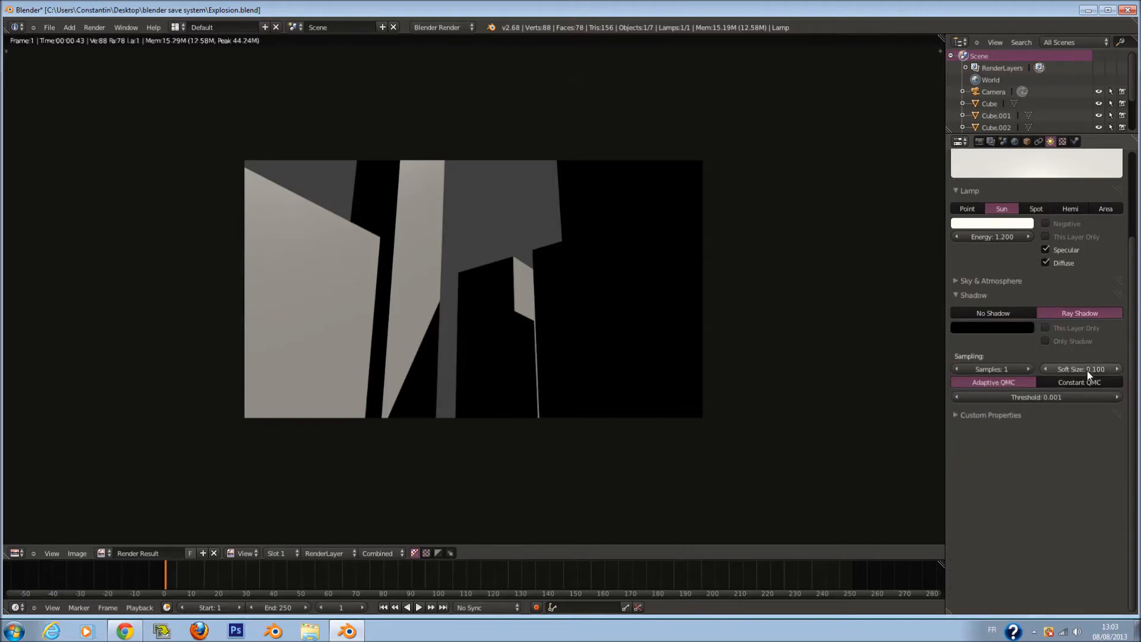
left_click_drag(1031, 367, 1043, 367)
Render the frame again to check the shadows and leave the sun's shadow sampling on Adaptive QMC
scroll(566, 442, "up", 6)
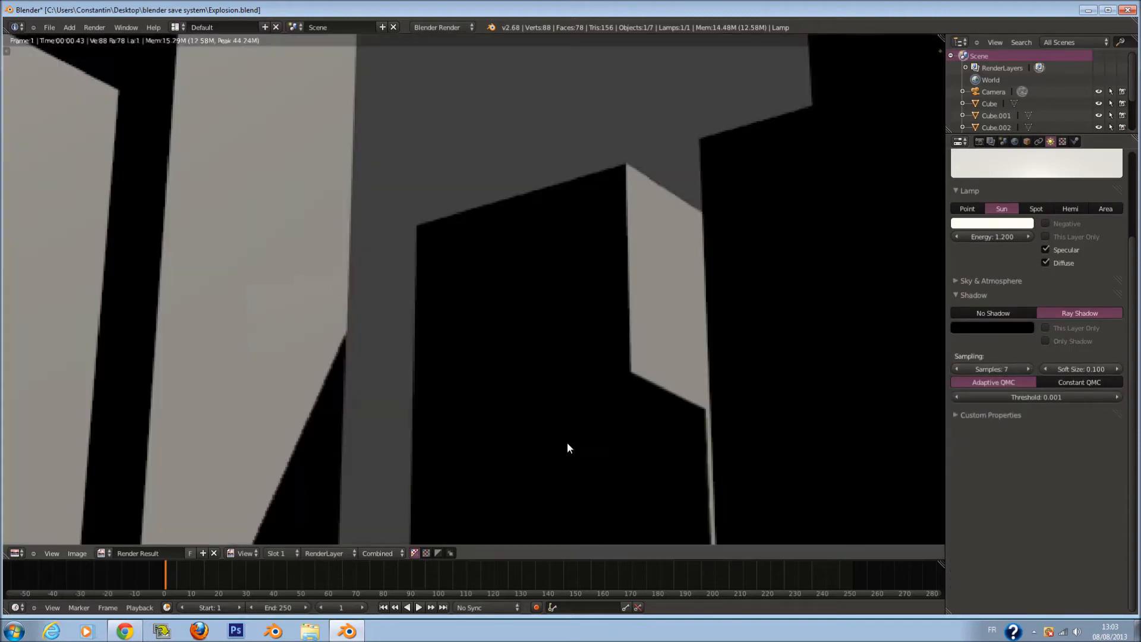
scroll(530, 415, "down", 2)
key("F12")
scroll(530, 414, "down", 2)
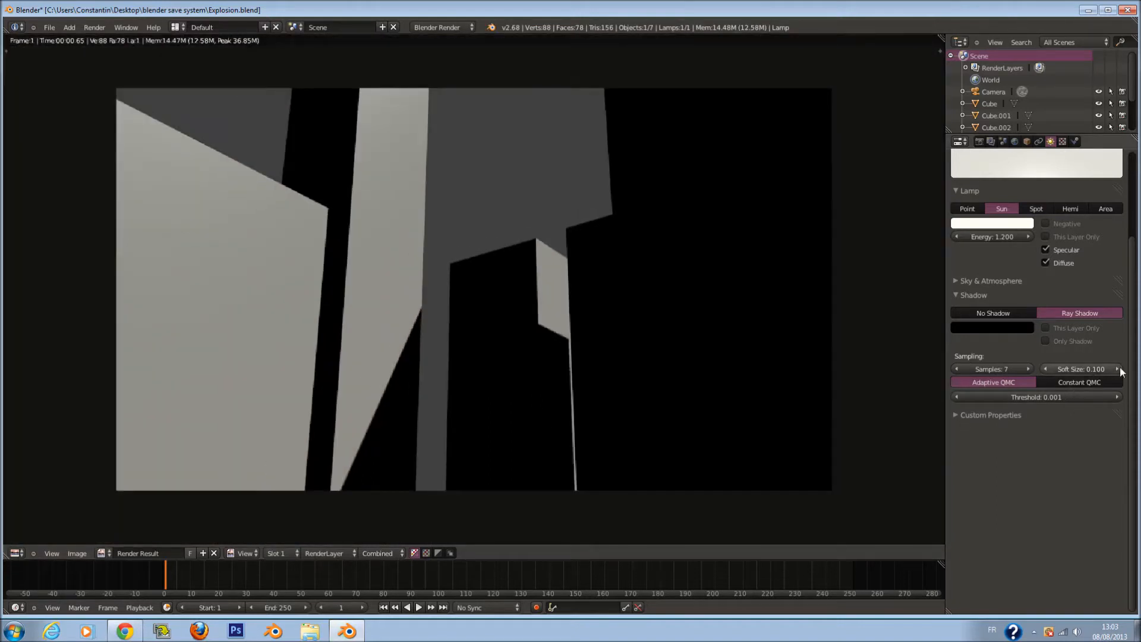
left_click(1084, 383)
left_click(999, 380)
key("F11")
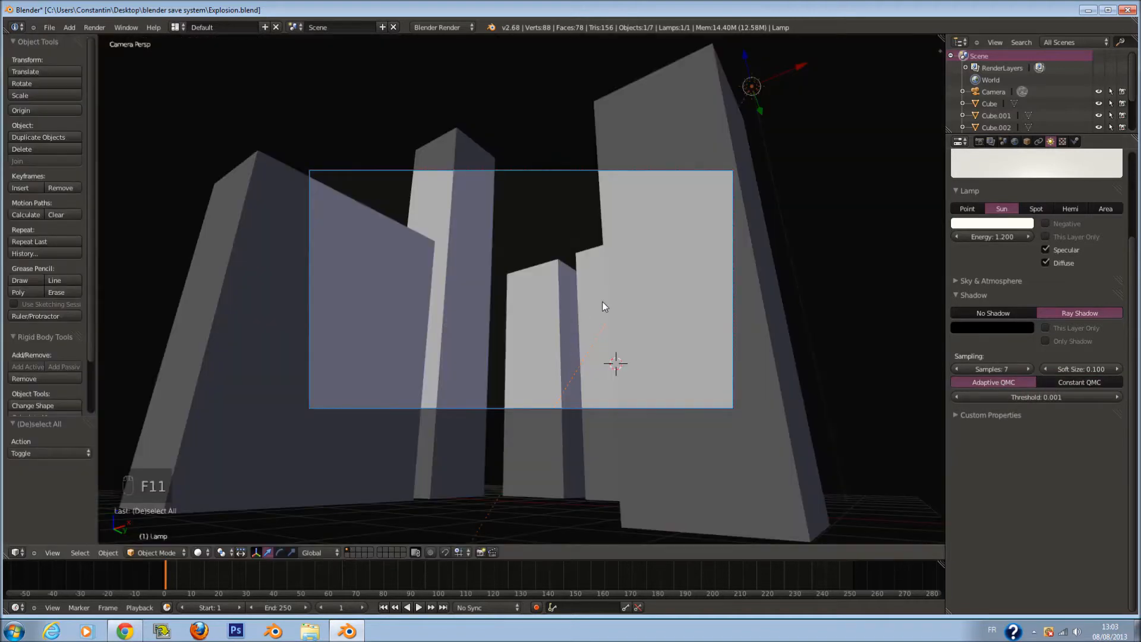
Reset the 3D cursor to the origin, add a Hemi lamp there, and move it -1.888 in X and 4.900 in Z
key("KP_1")
key("shift+c")
key("a")
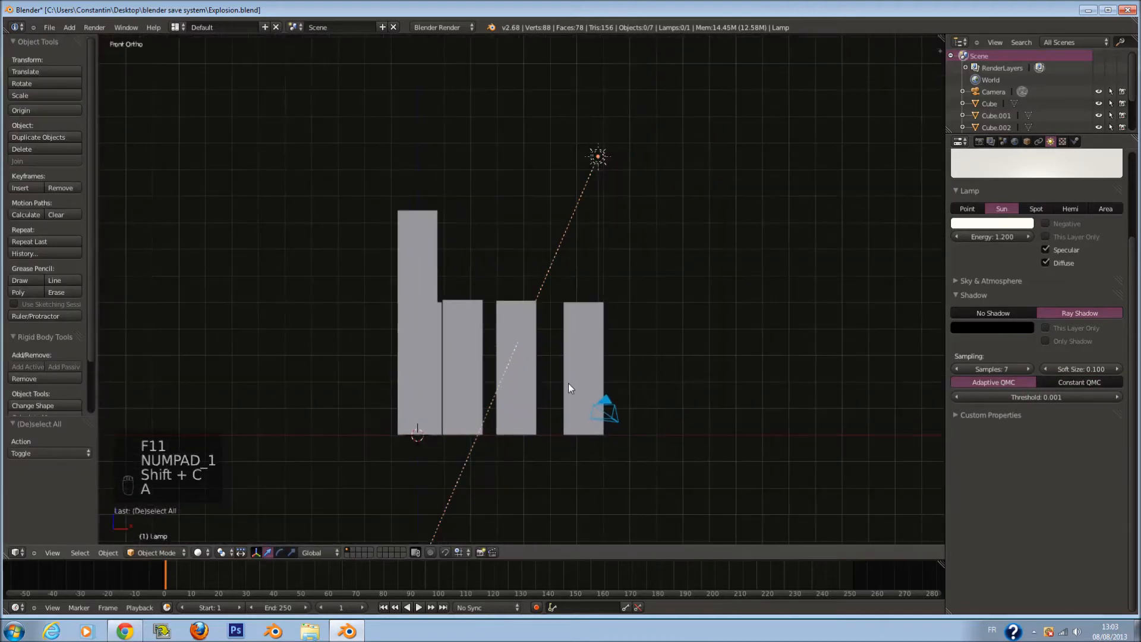
key("shift+a")
mouse_move(555, 509)
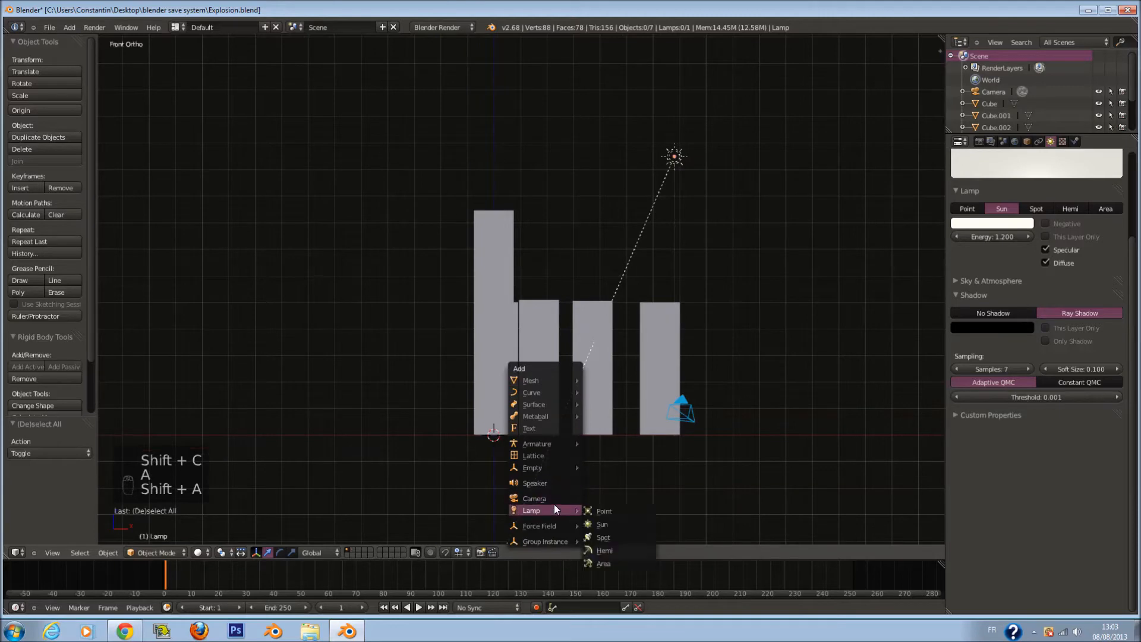
left_click(619, 549)
key("g")
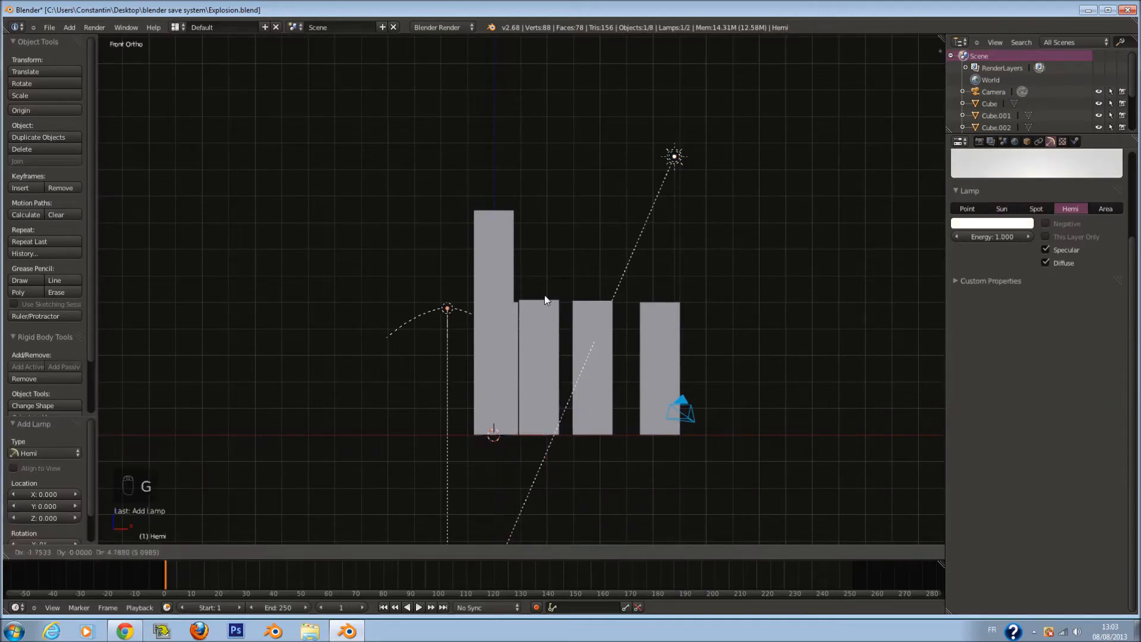
left_click(545, 295)
Return to the camera view and set the Hemi lamp's energy to 0.35
key("KP_0")
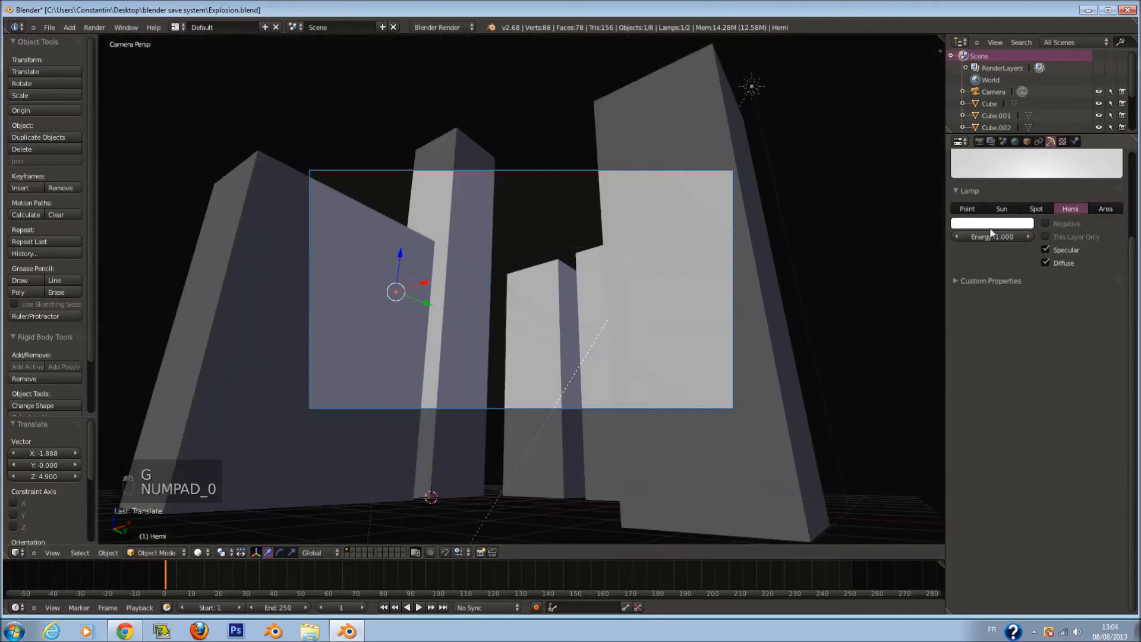
left_click_drag(989, 234, 846, 234)
left_click(1026, 235)
left_click(1026, 236)
left_click(1001, 236)
key("BackSpace")
type("0.35")
key("Return")
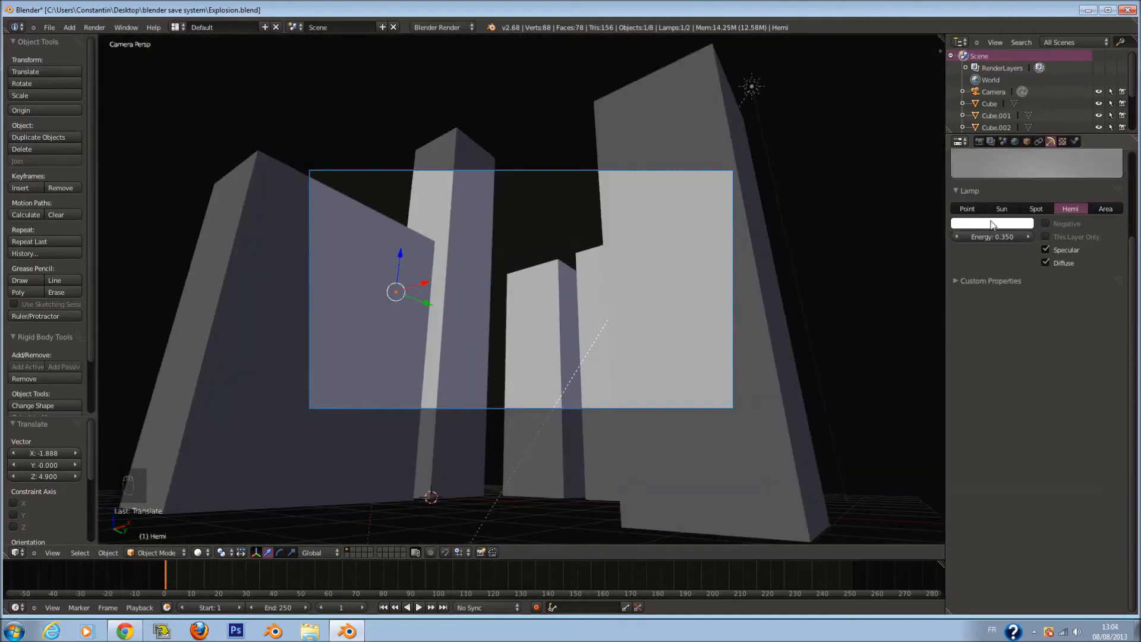
Tint the Hemi lamp pale blue, save over Explosion.blend, and render the frame to check the fill light
left_click(992, 222)
left_click(982, 104)
key("ctrl+s")
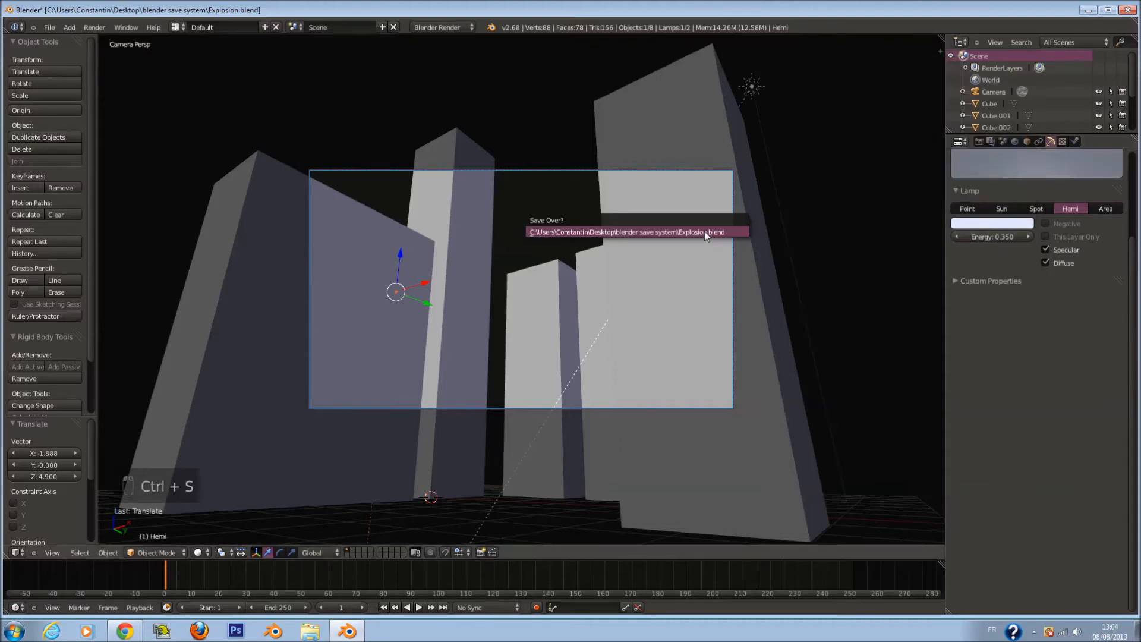
left_click(704, 230)
key("F12")
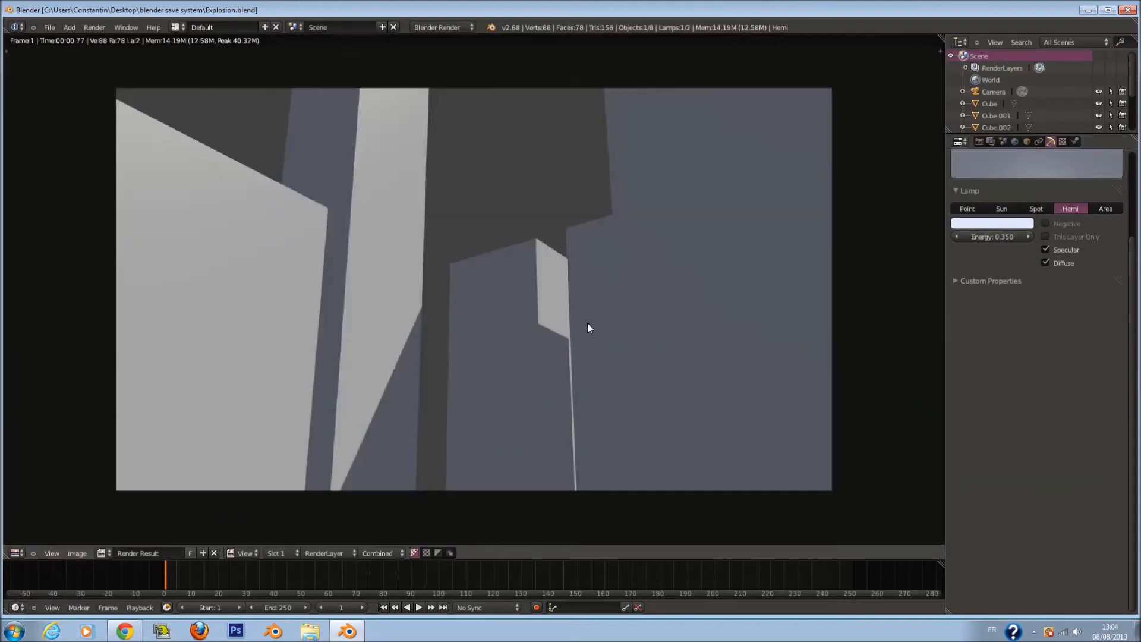
scroll(587, 323, "down", 1)
scroll(590, 323, "up", 1)
key("F11")
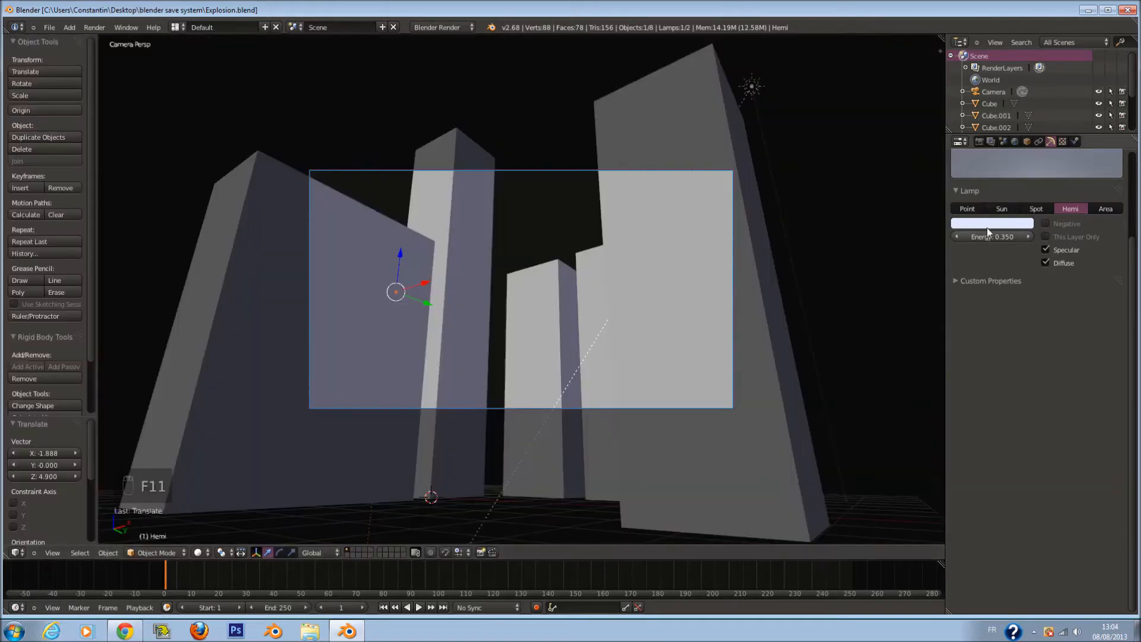
Shift the Hemi lamp's colour to a fainter, near-white lavender and render the frame
left_click(983, 223)
left_click(1036, 113)
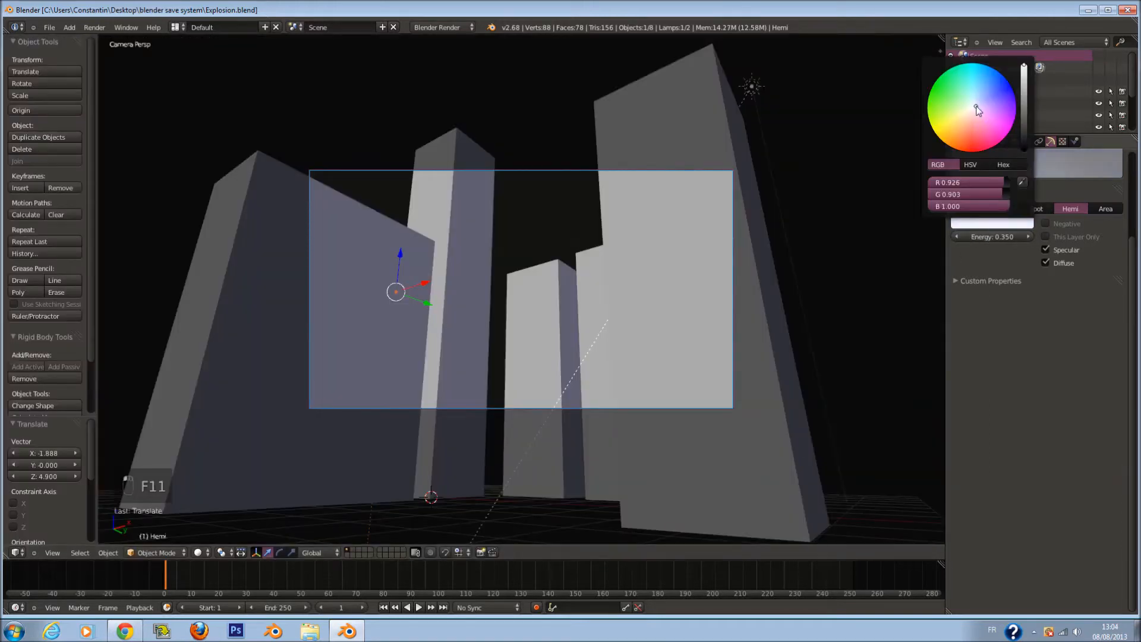
key("F12")
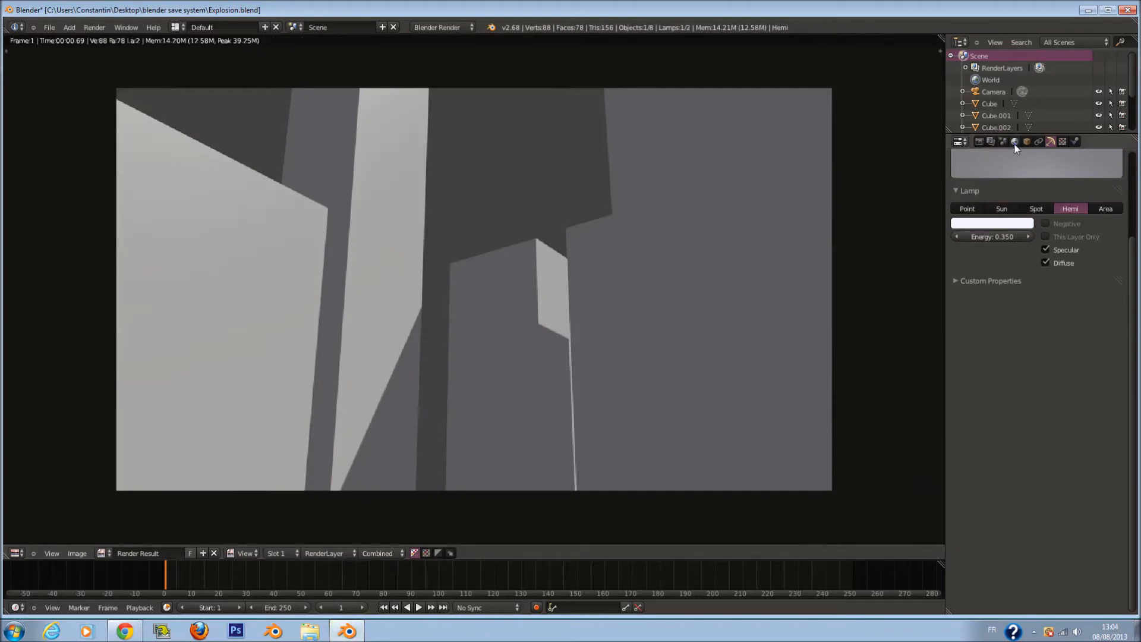
Enable Ambient Occlusion and Environment Lighting for the world, leave Indirect Lighting off, and render the frame
left_click(1014, 141)
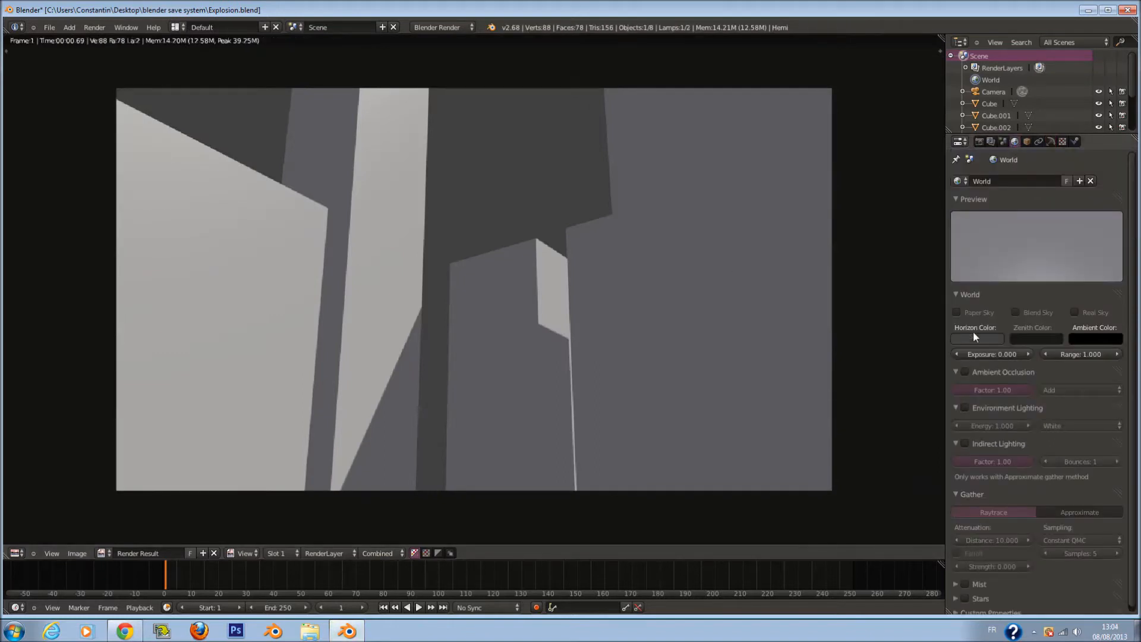
left_click(962, 374)
left_click(963, 408)
left_click(964, 445)
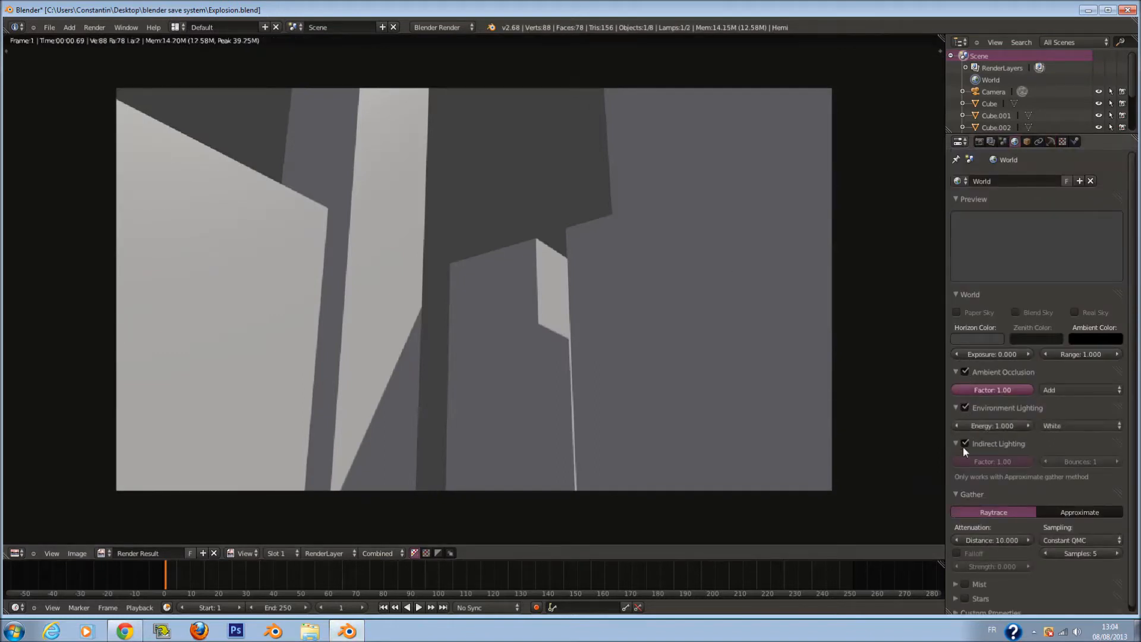
left_click(961, 444)
key("F12")
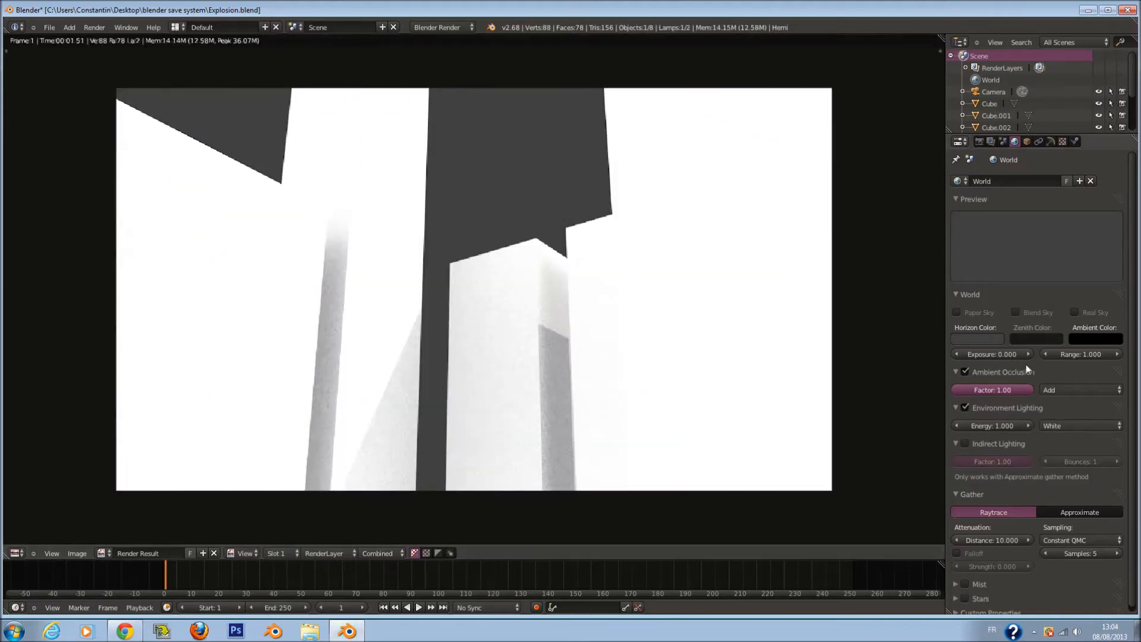
Set the Ambient Occlusion factor to 0.05 and render the frame again
left_click(1004, 391)
type("0.05")
key("Return")
key("F12")
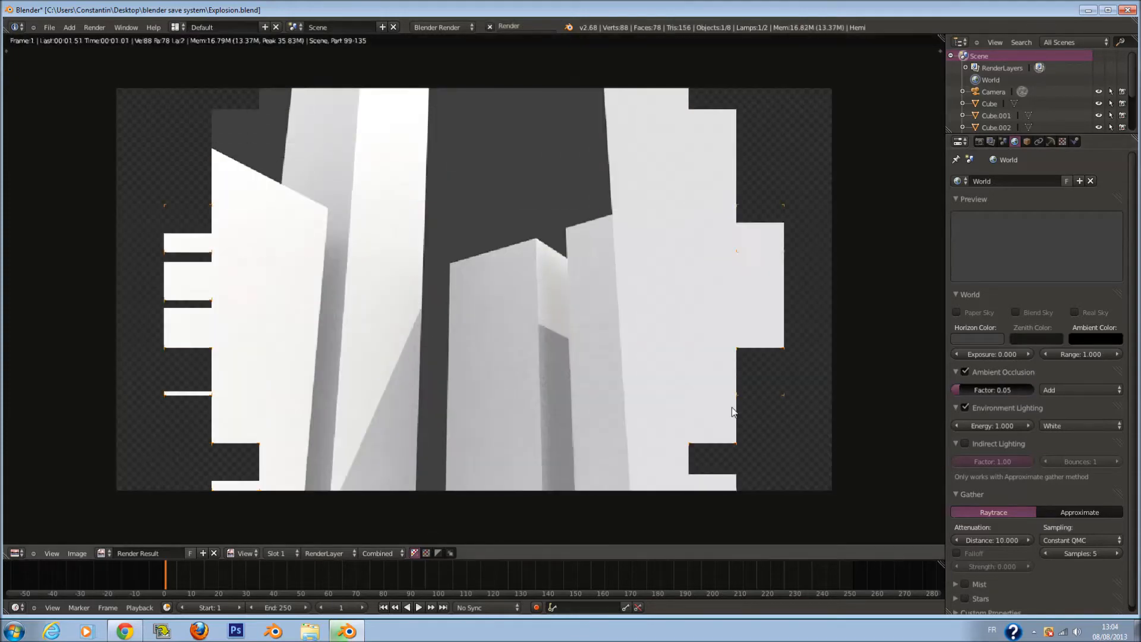
Raise the world's Gather sampling to 15 samples and render the frame
scroll(1035, 568, "down", 1)
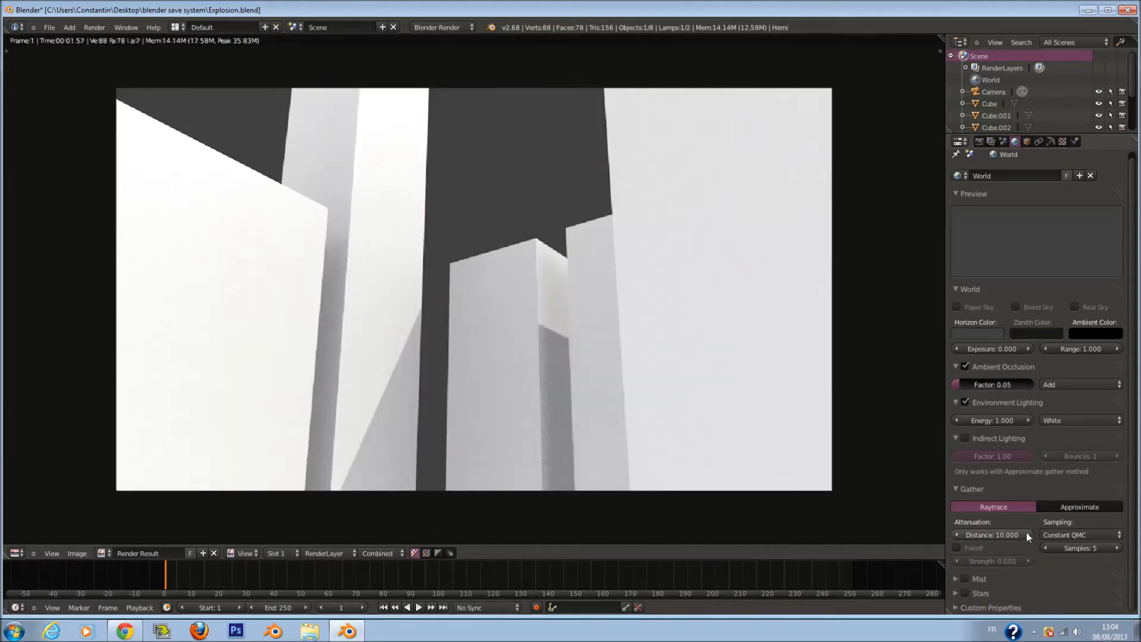
left_click(1107, 550)
left_click(1106, 551)
left_click(1107, 550)
left_click(1107, 550)
left_click(1107, 550)
left_click(1107, 550)
left_click(1106, 550)
left_click(1107, 550)
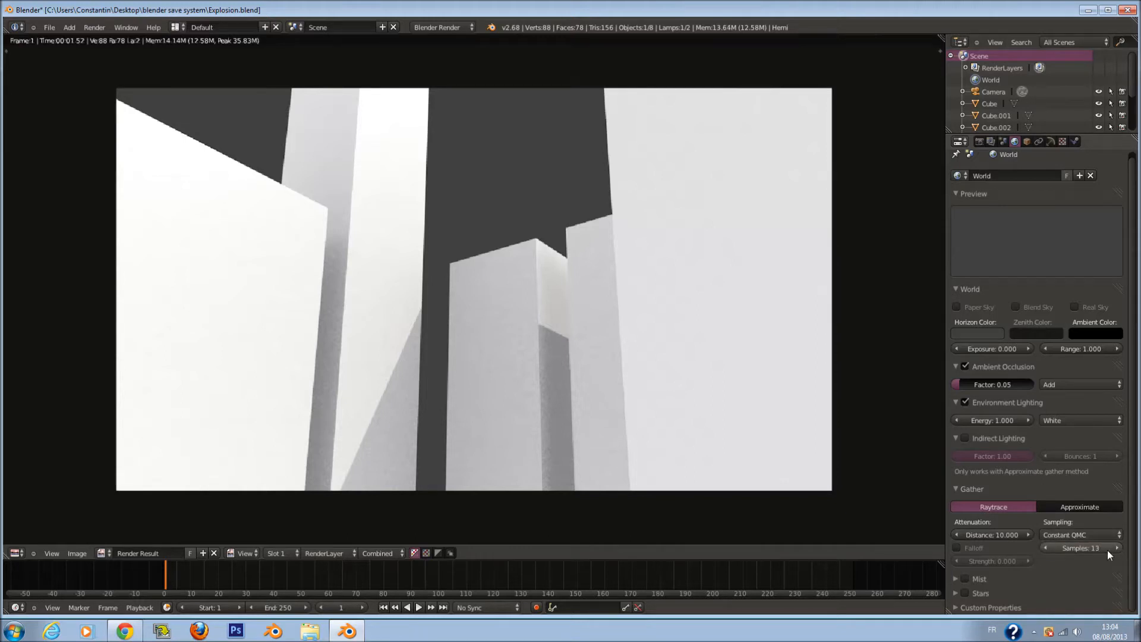
left_click(1106, 550)
left_click(1107, 551)
key("F12")
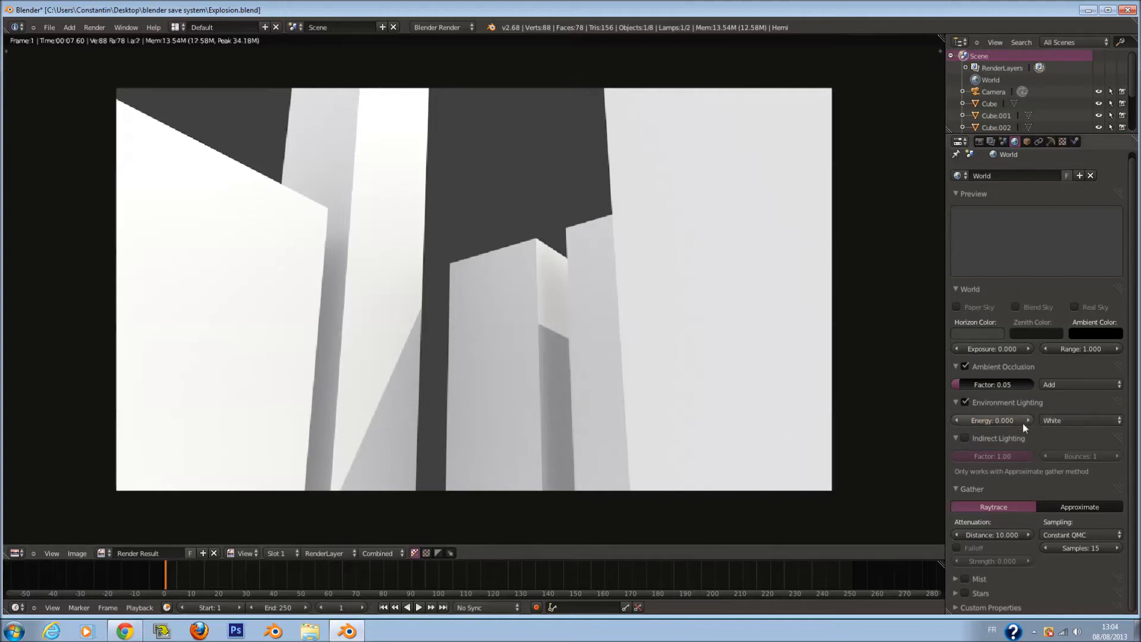
Set the world's Environment Lighting energy to 0.4, save the file, and render the frame
key("F12")
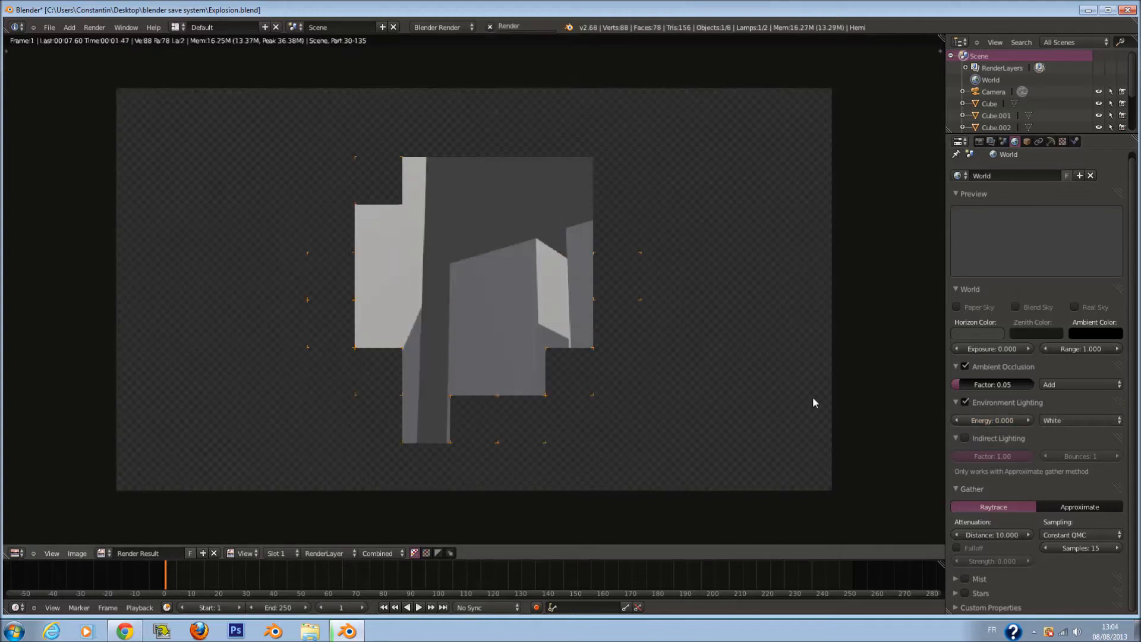
left_click(1027, 421)
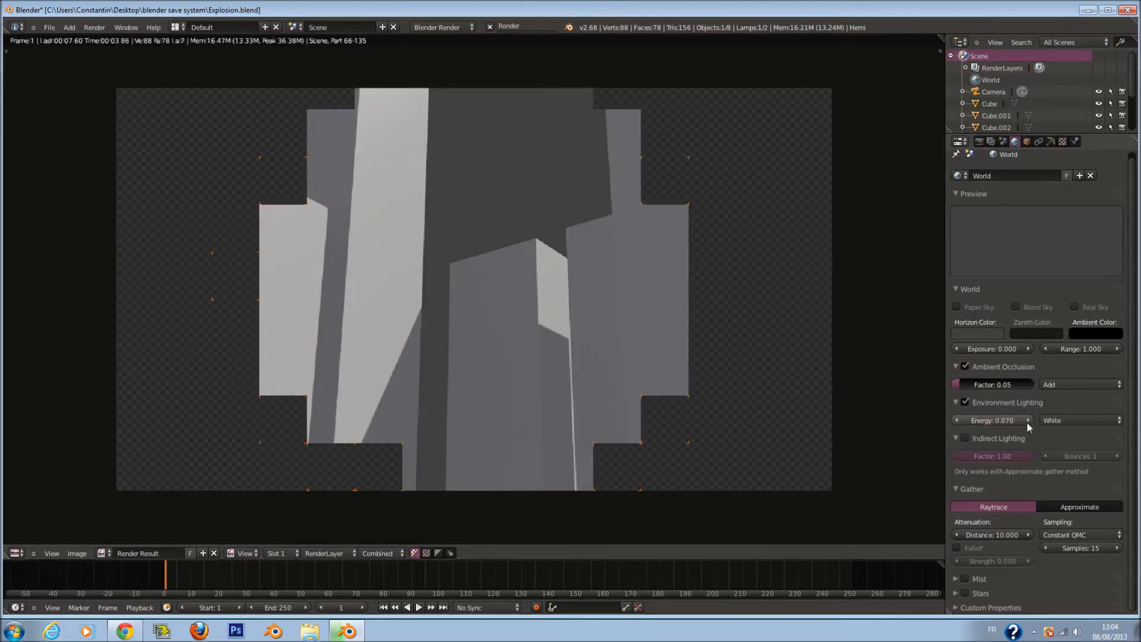
left_click(999, 420)
key("BackSpace")
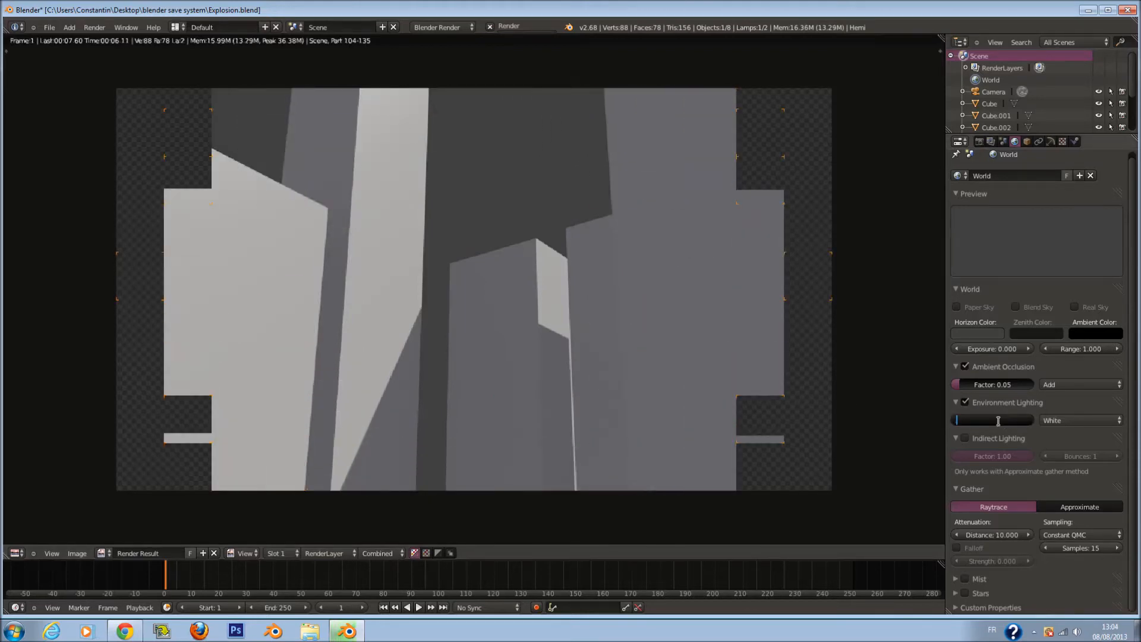
type("0.4")
key("Return")
key("ctrl+s")
left_click(583, 401)
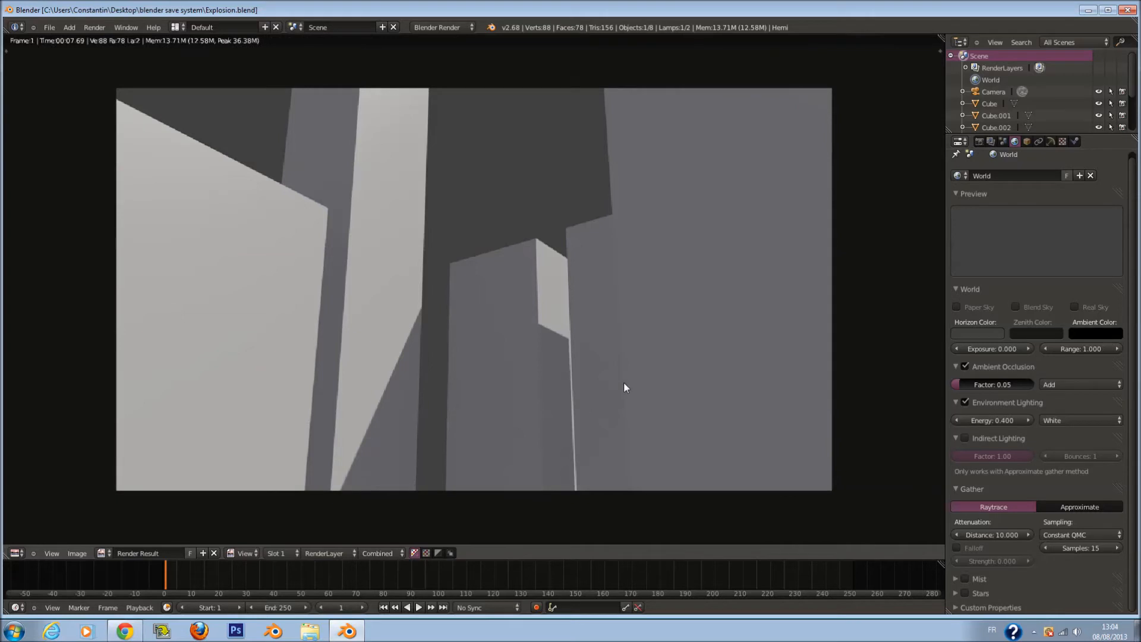
key("F12")
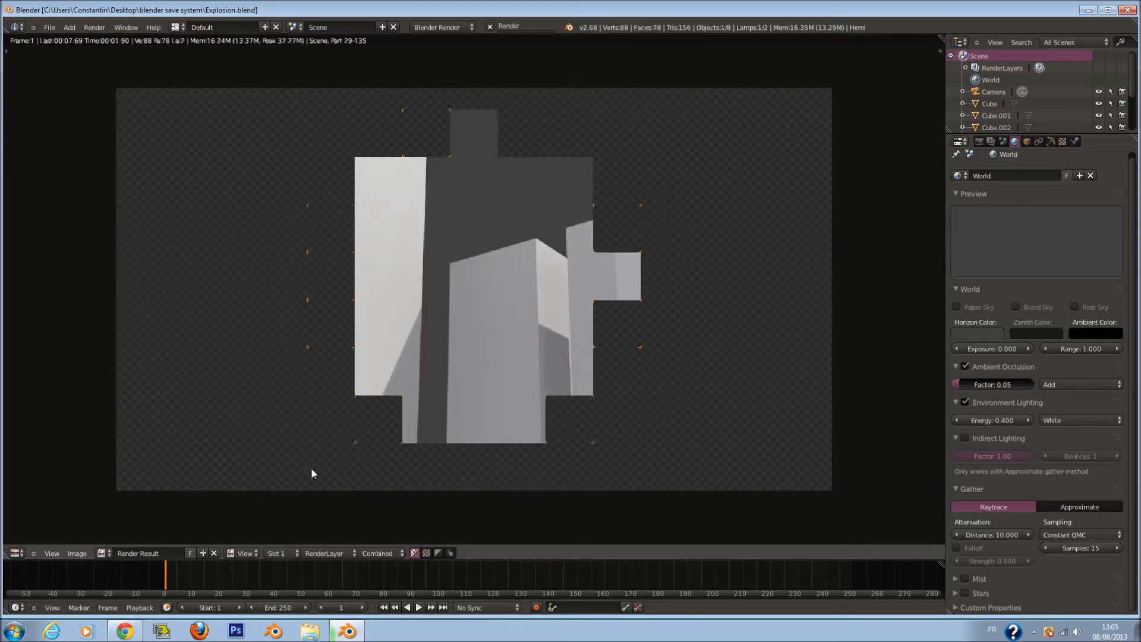
left_click(1064, 420)
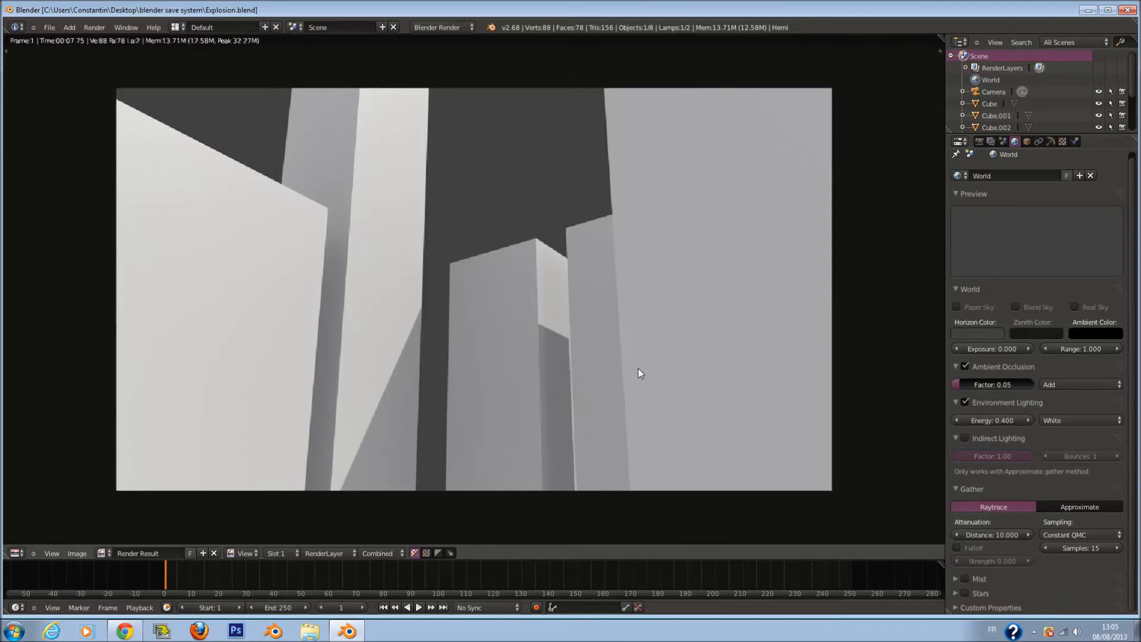
Return from the render to the 3D scene, deselect everything and save the file
key("F11")
middle_click_drag(638, 373, 688, 411)
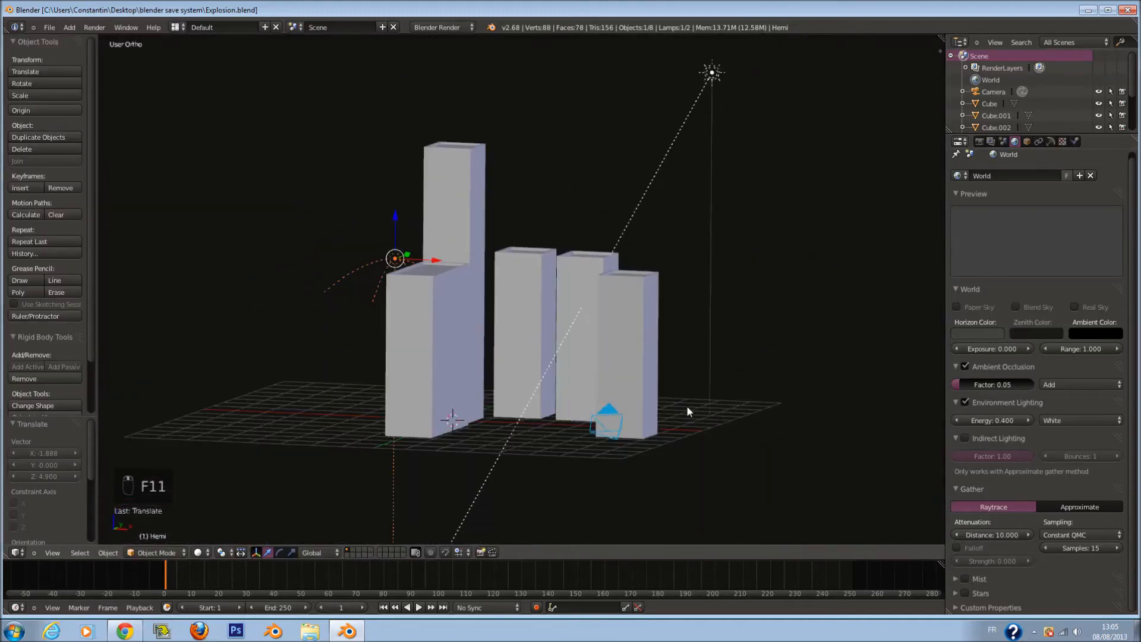
key("a")
key("a")
key("a")
key("a")
key("a")
key("ctrl+s")
Try the Spot type on the sun lamp with a test render, and switch the lamp back to Sun
right_click(711, 72)
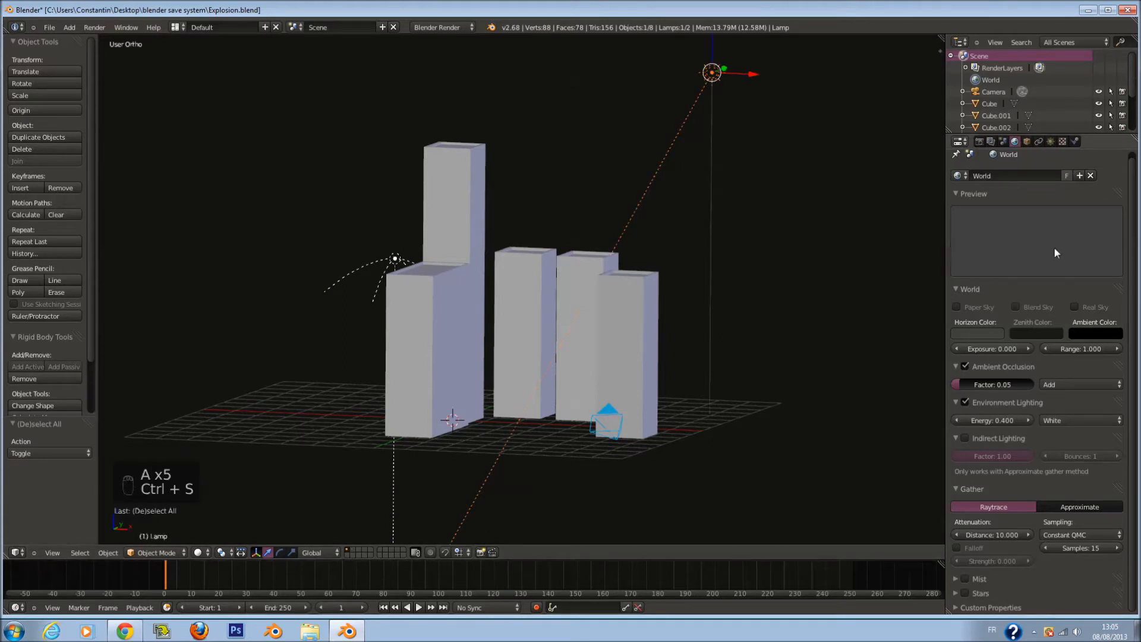
left_click(1050, 142)
left_click(1036, 209)
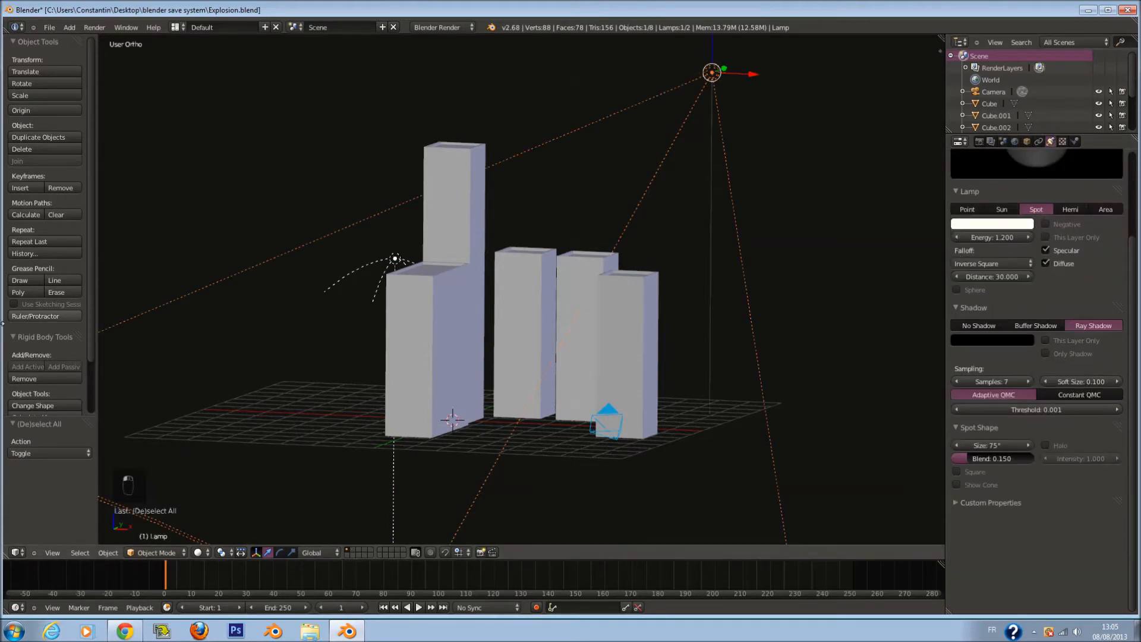
key("KP_0")
key("KP_0")
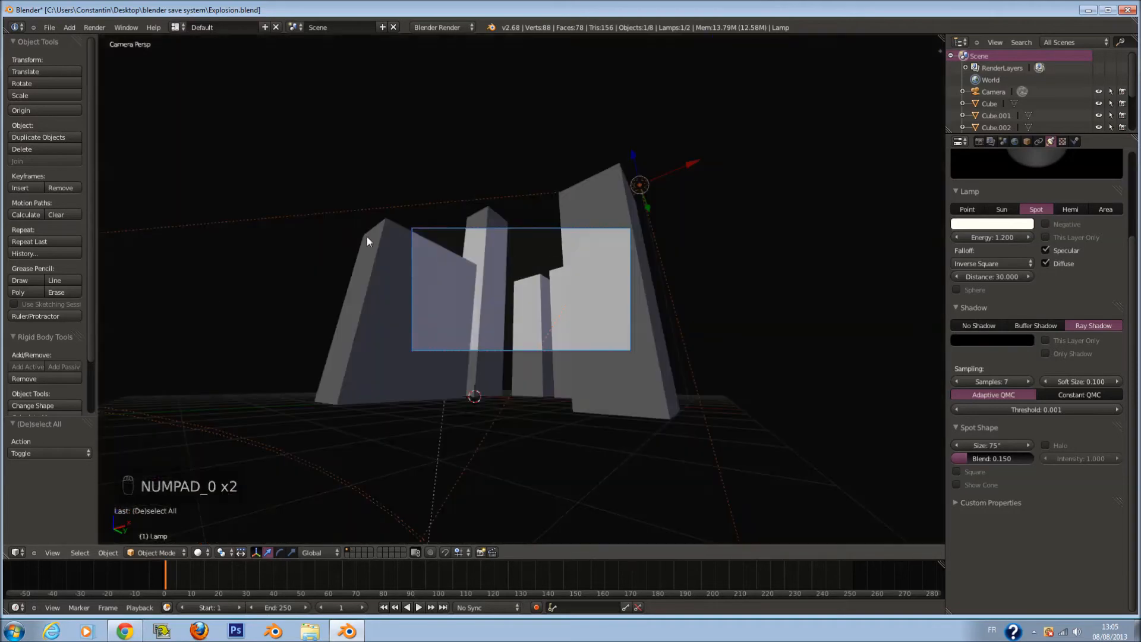
key("F12")
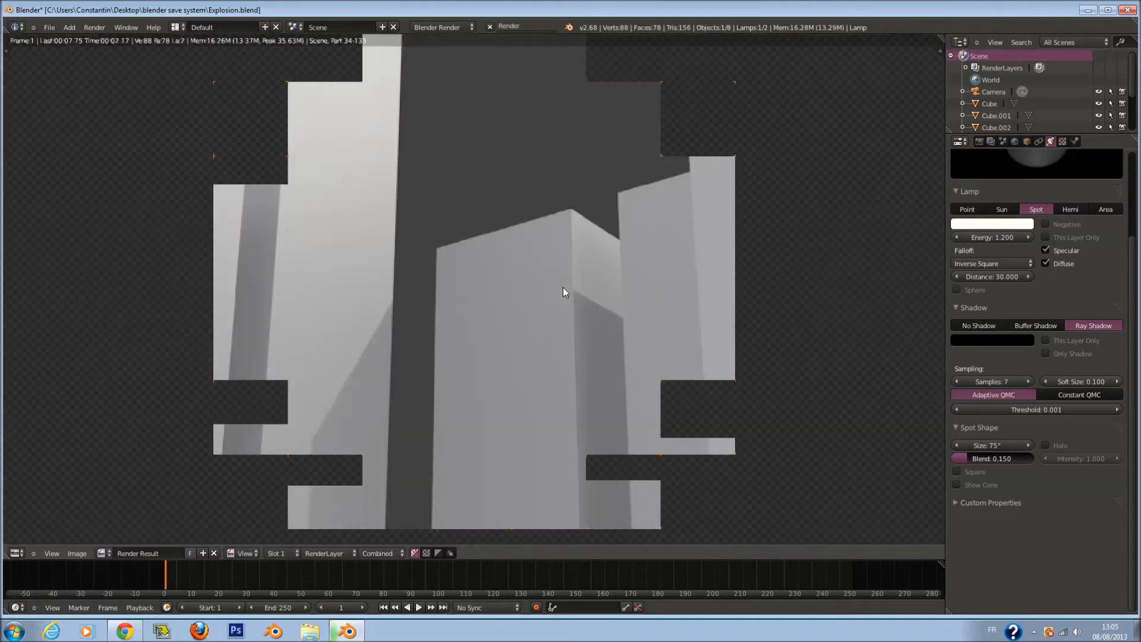
scroll(562, 287, "down", 1)
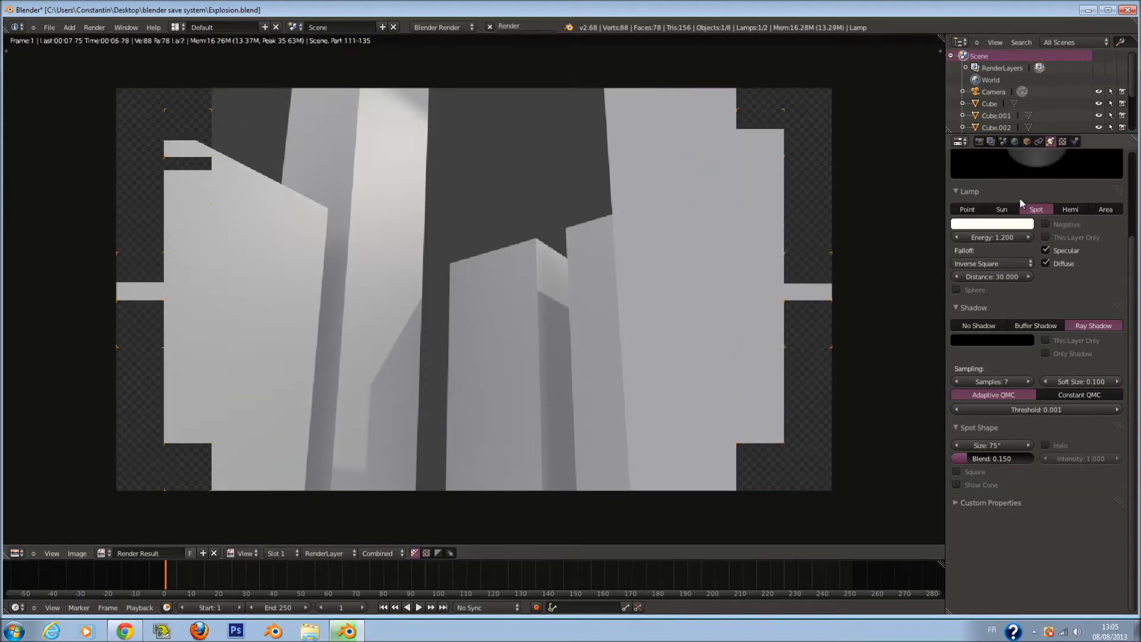
left_click(994, 211)
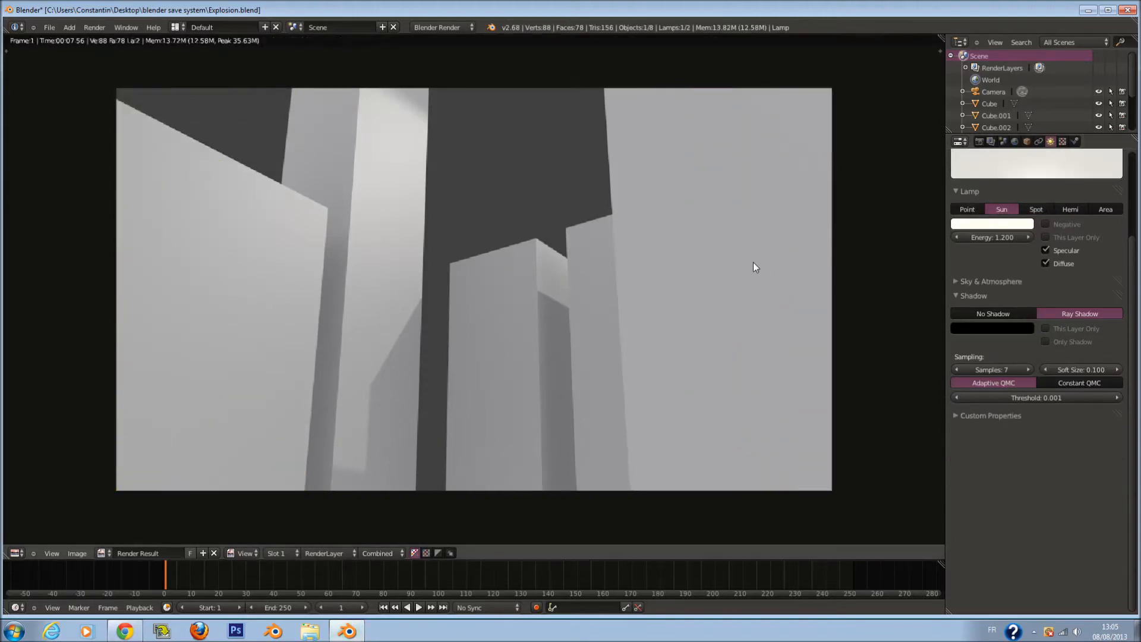
Close the render result, select the tower nearest the camera, and save the file
key("F11")
key("a")
key("a")
key("a")
key("a")
key("a")
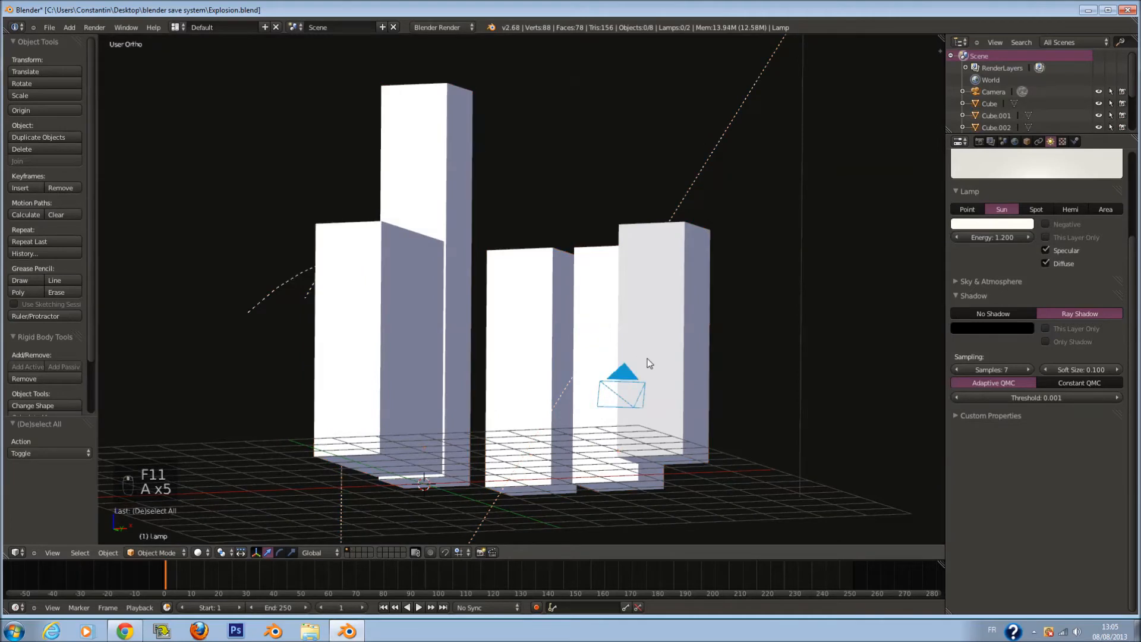
key("ctrl+s")
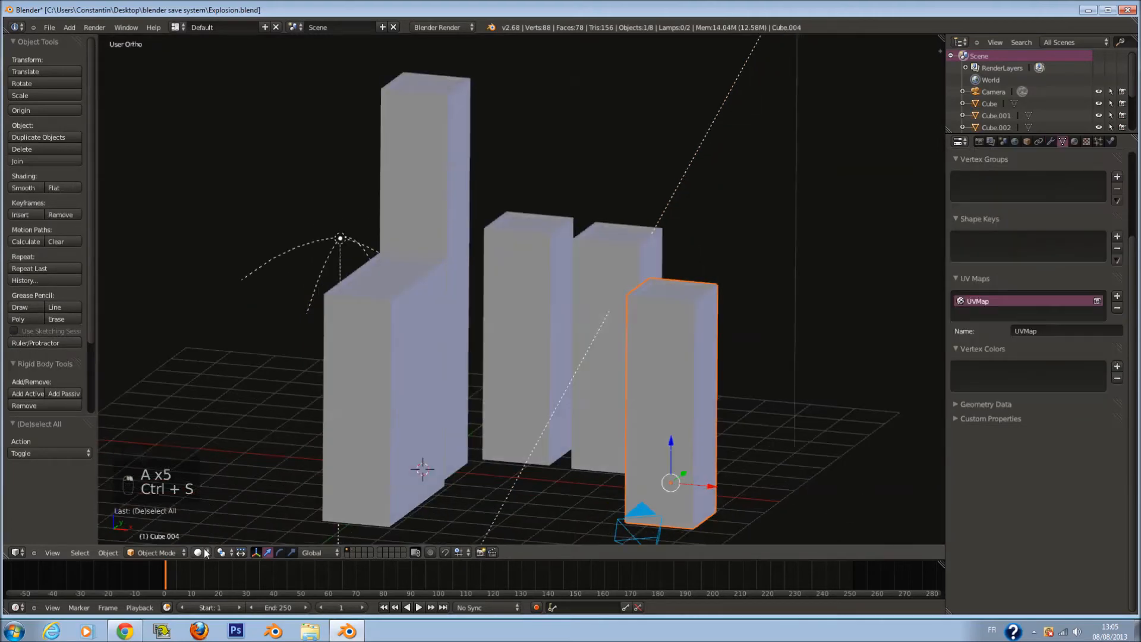
left_click(222, 497)
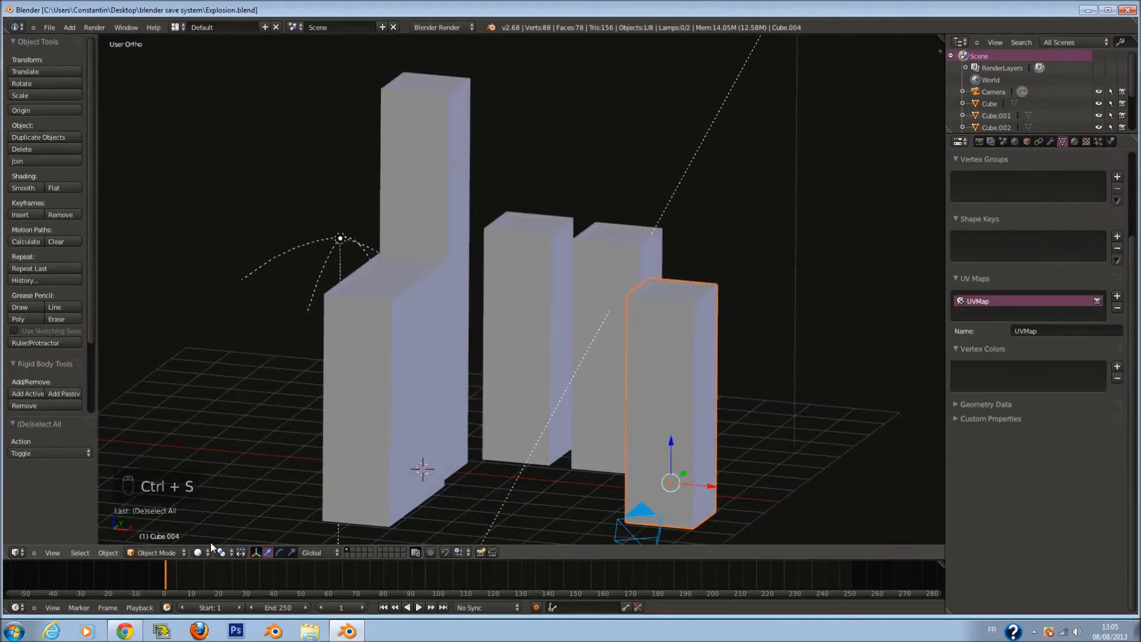
Preview the towers from different angles in Rendered viewport shading, and return to Solid shading
left_click(205, 552)
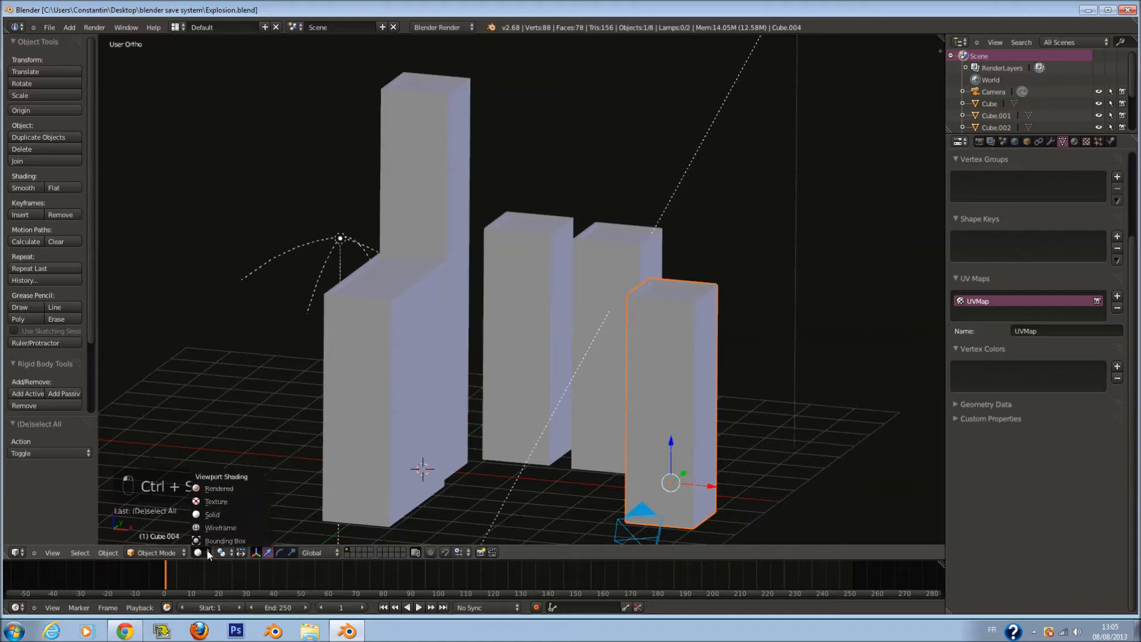
left_click(216, 490)
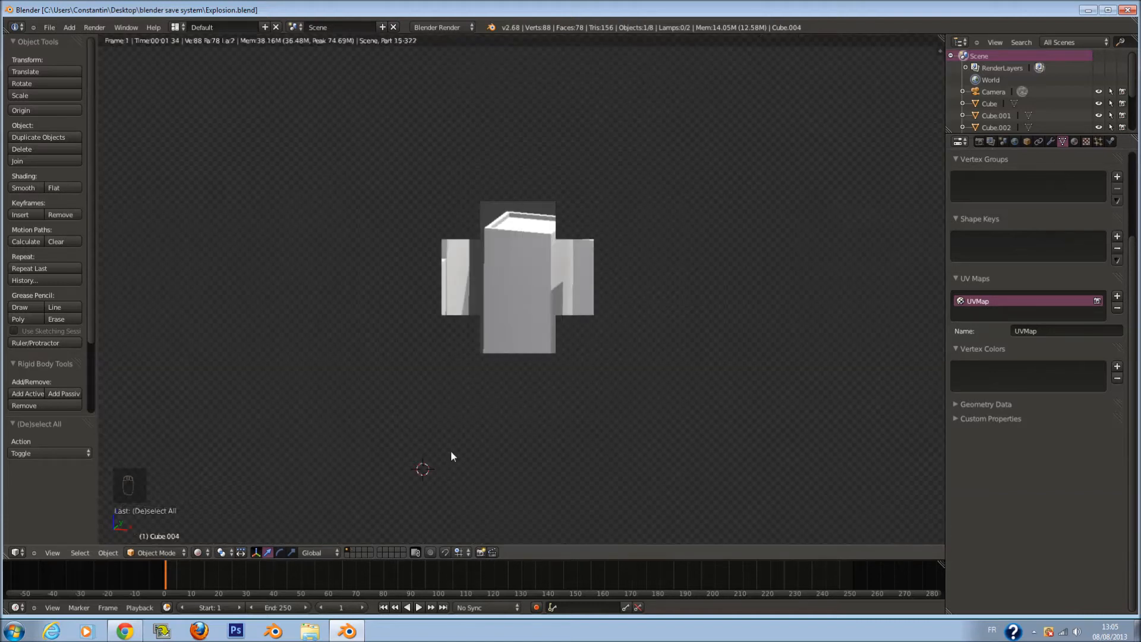
middle_click_drag(493, 454, 523, 458)
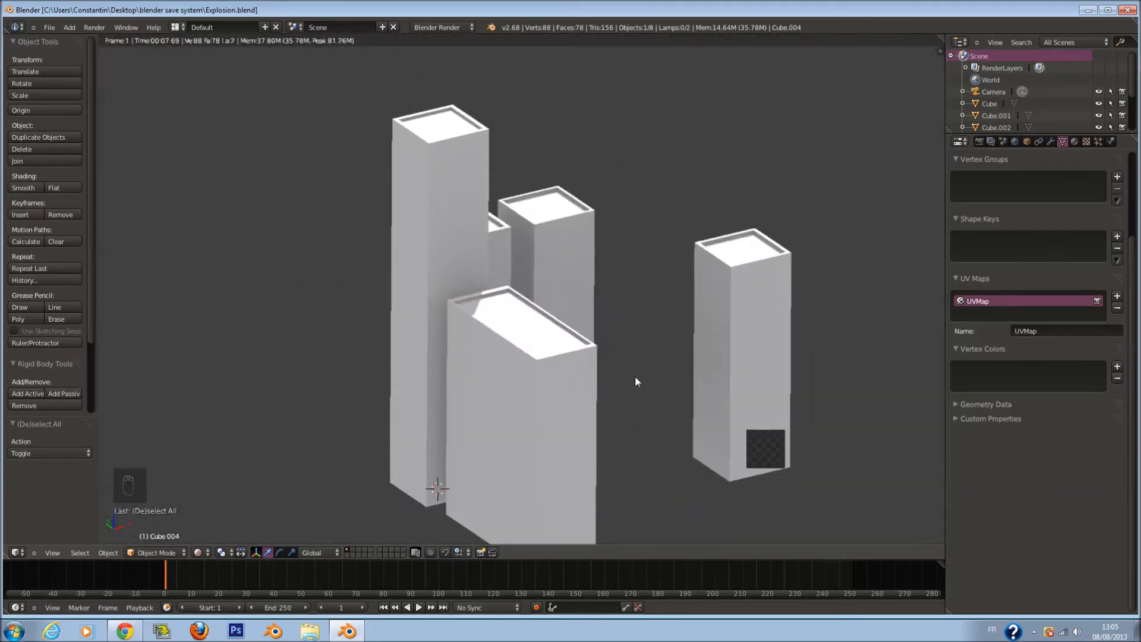
middle_click_drag(635, 375, 694, 379)
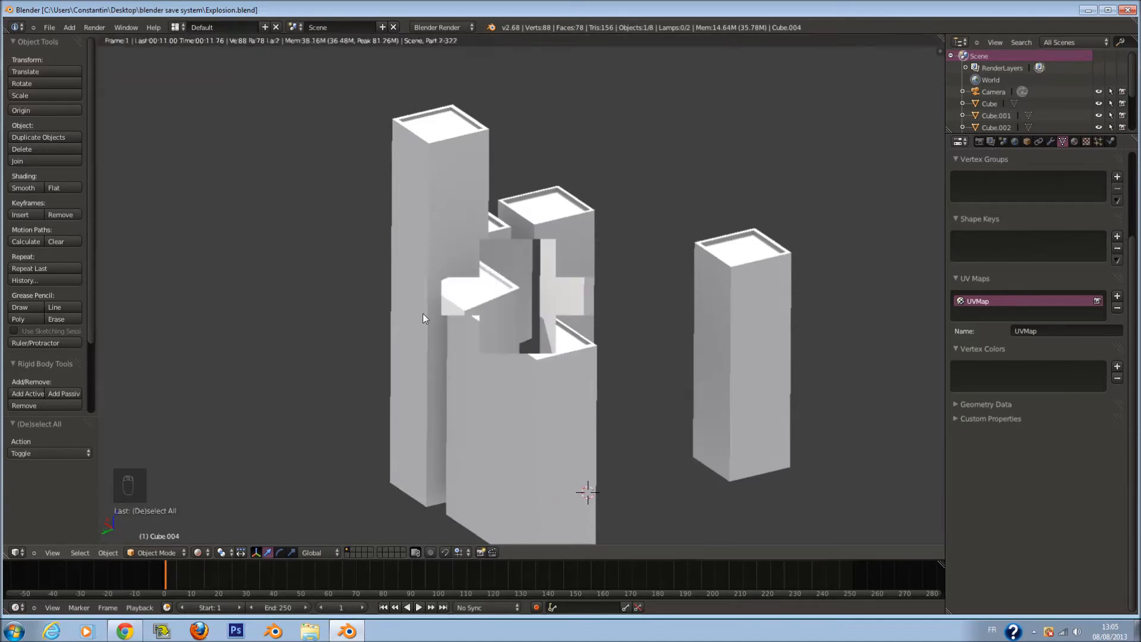
left_click(204, 551)
left_click(205, 515)
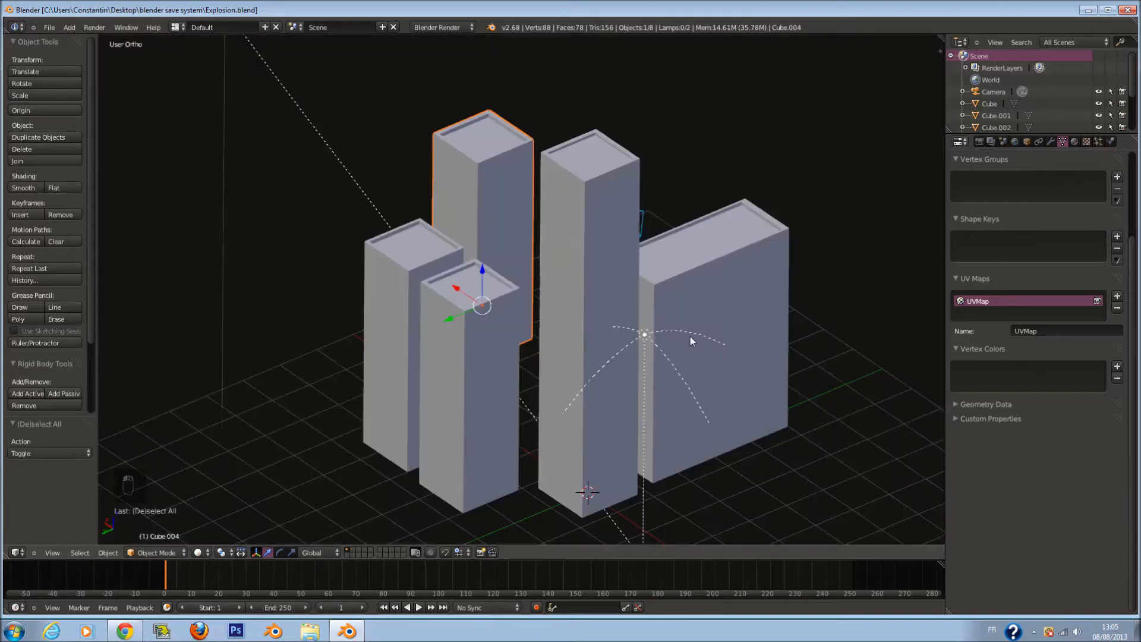
Add a new Image or Movie texture to the "bulding" material of the tower standing apart near the camera
scroll(689, 337, "down", 1)
key("a")
key("a")
key("a")
key("a")
key("a")
right_click(728, 284)
middle_click_drag(728, 283, 601, 327)
right_click(702, 282)
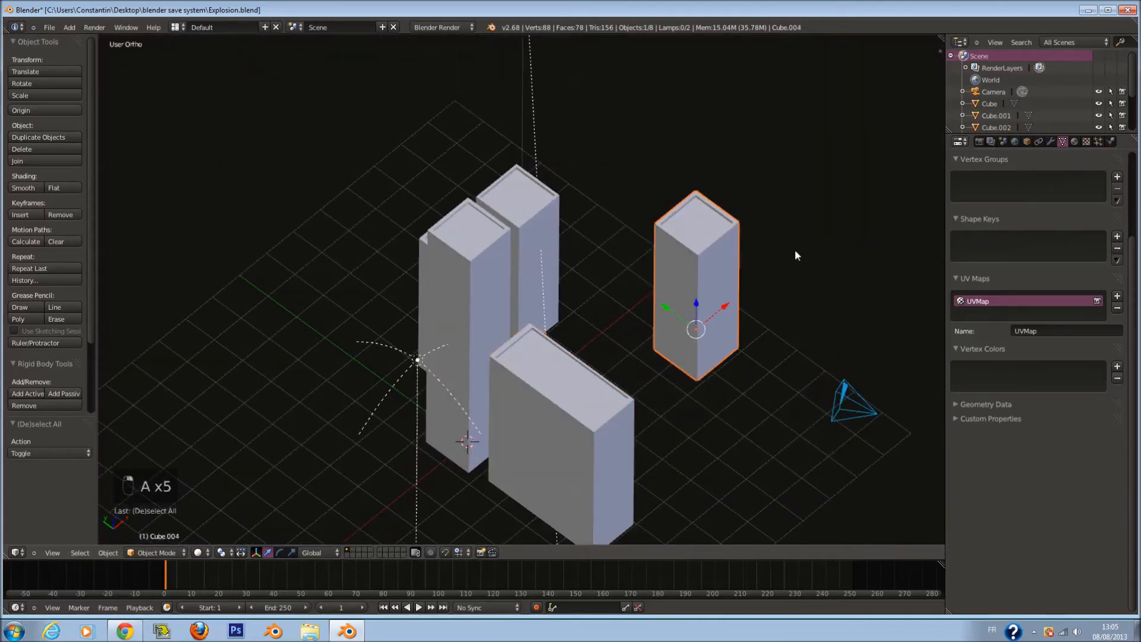
left_click(1075, 141)
left_click(1086, 141)
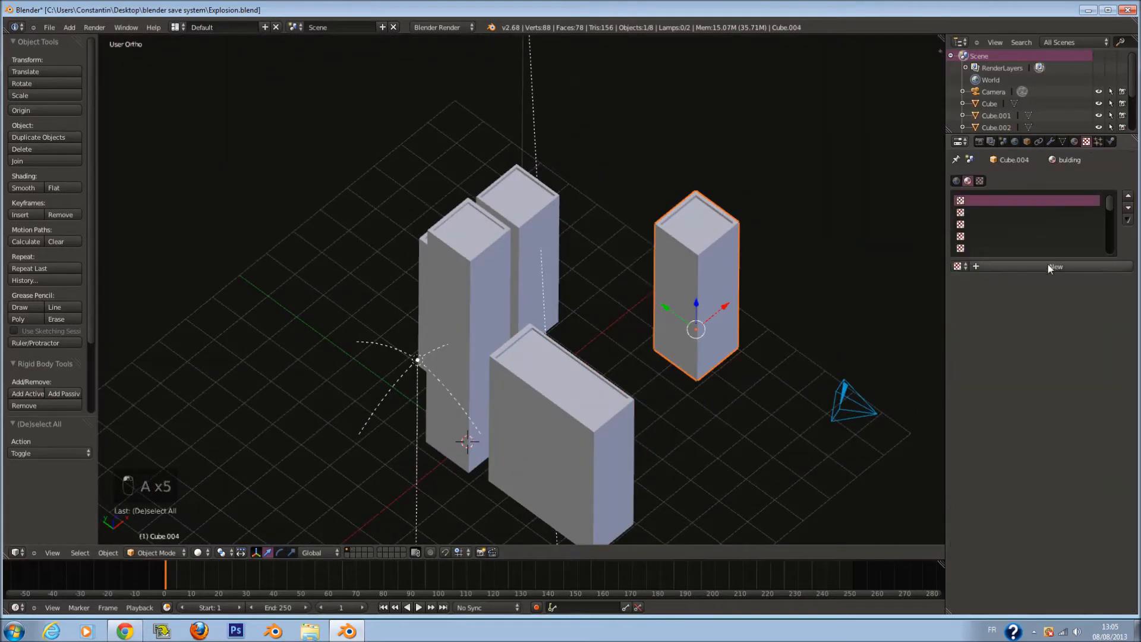
left_click(1048, 267)
left_click(1050, 281)
left_click(1046, 205)
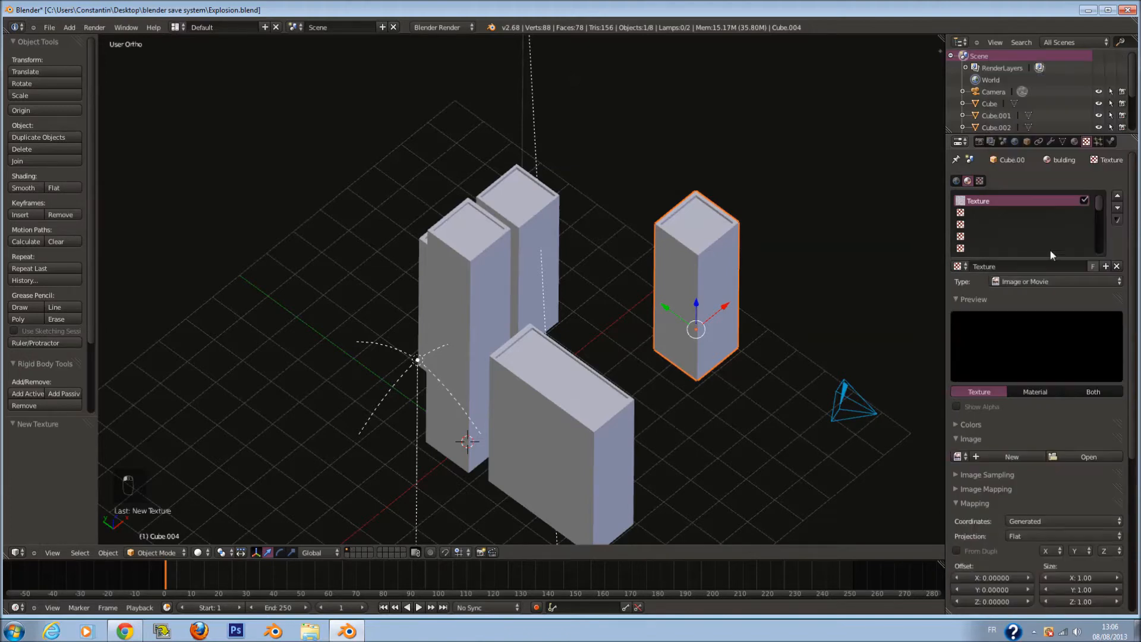
Set the new texture's mapping coordinates to UV and save the file
key("ctrl+s")
left_click(1063, 473)
left_click(1053, 424)
key("ctrl+s")
left_click(1048, 437)
Select the tallest tower and examine the city layout from several angles and through the camera
middle_click_drag(525, 248, 588, 85)
right_click(458, 227)
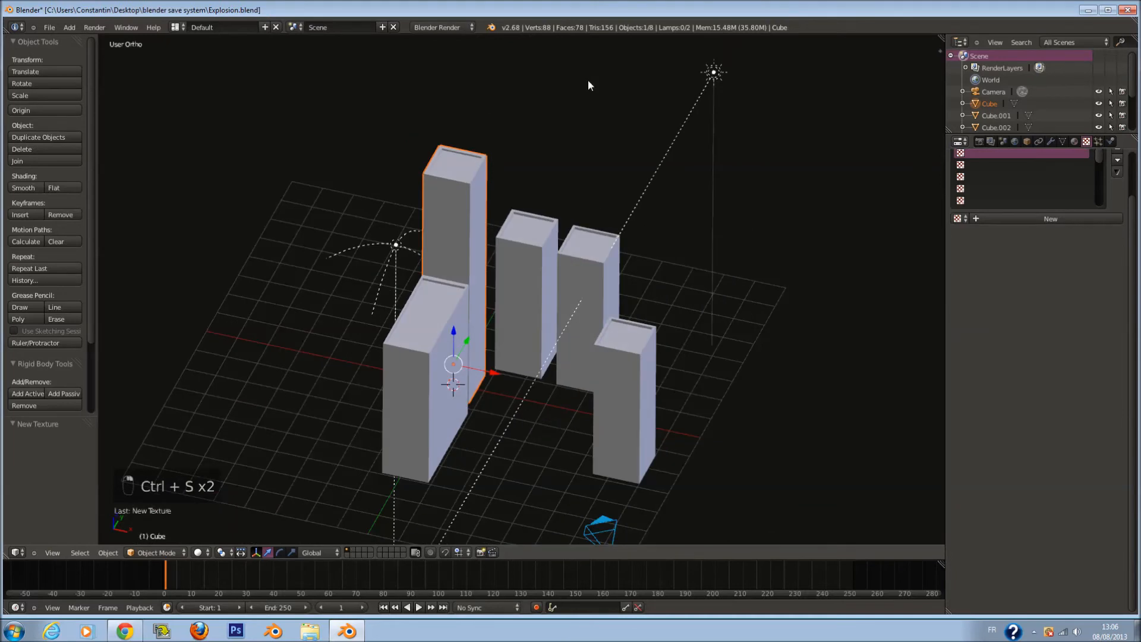
middle_click_drag(511, 122, 510, 183, "shift")
scroll(517, 181, "up", 1)
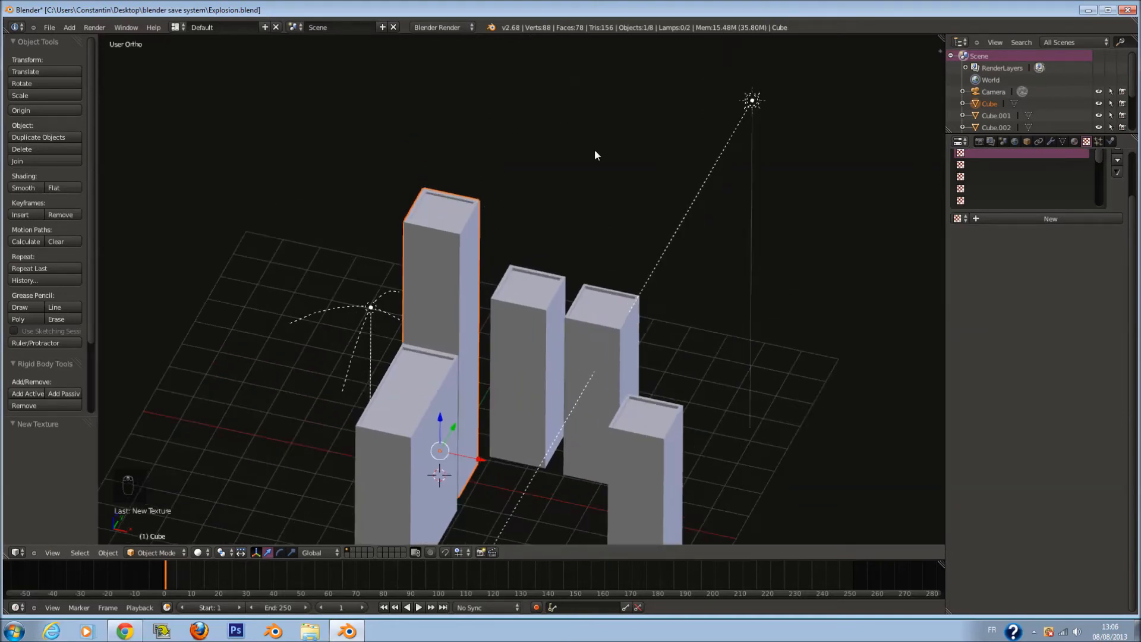
middle_click_drag(441, 251, 464, 251)
scroll(464, 251, "down", 1)
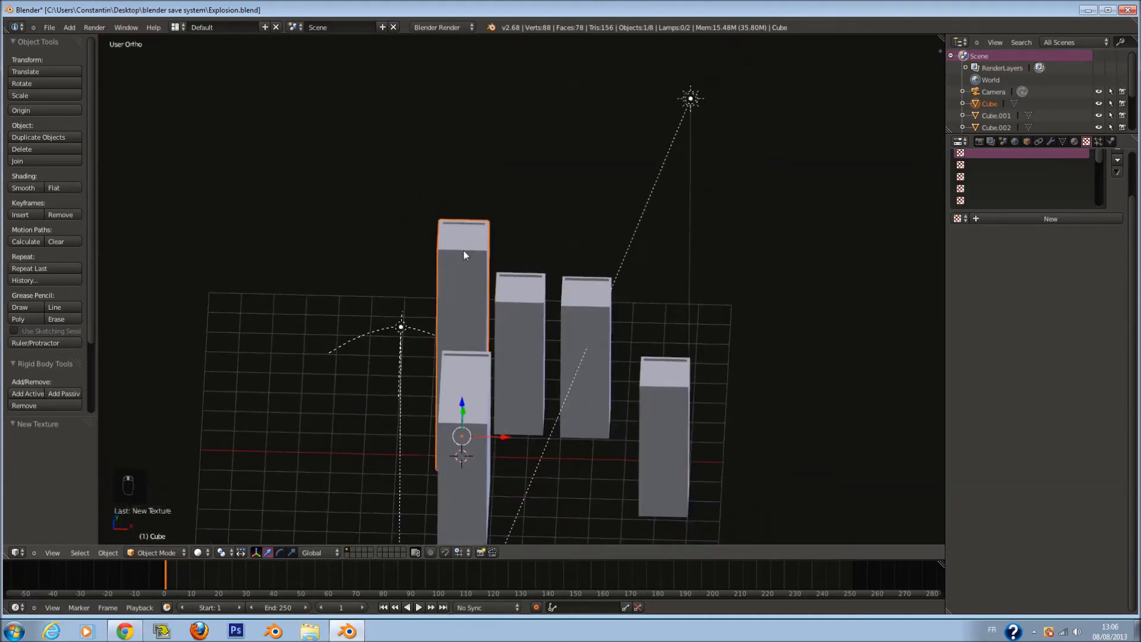
key("KP_0")
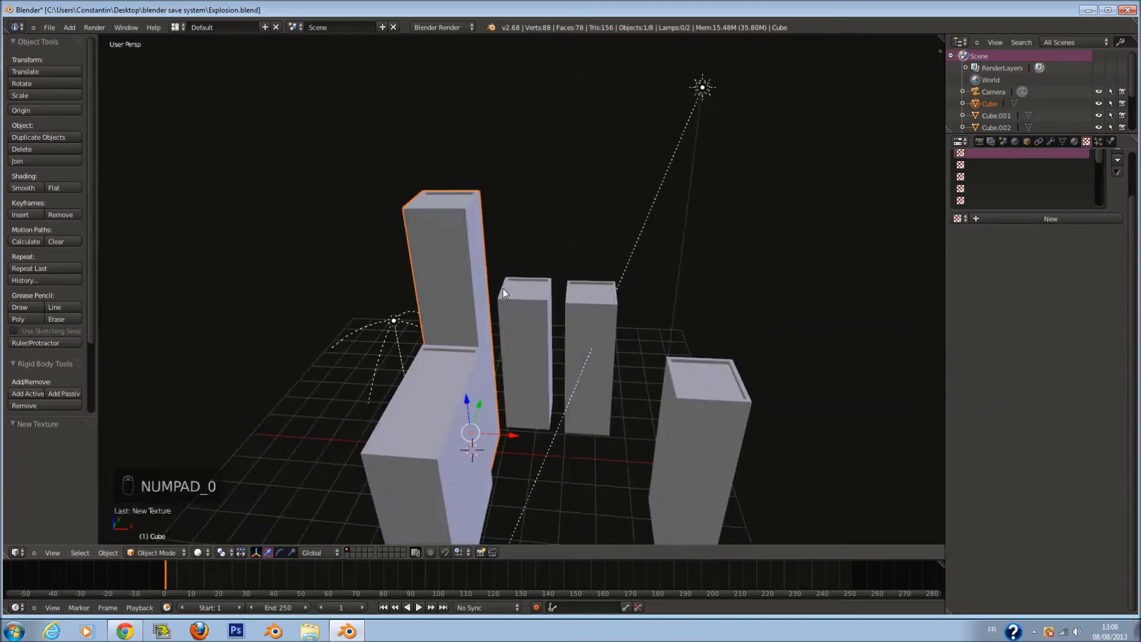
key("KP_0")
right_click(725, 352)
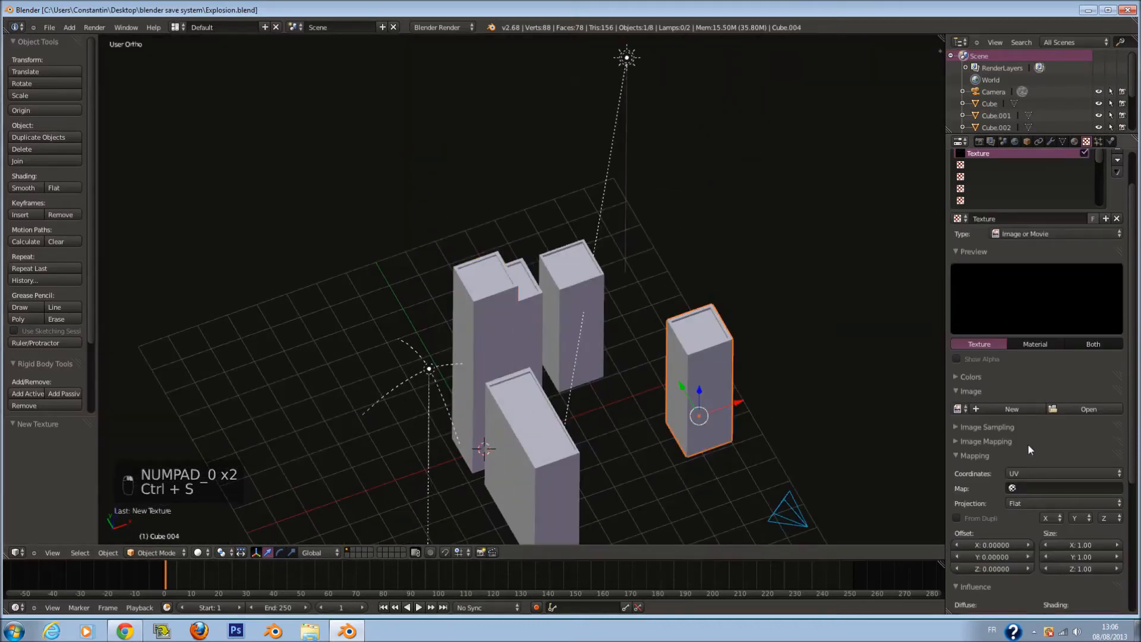
left_click(1088, 408)
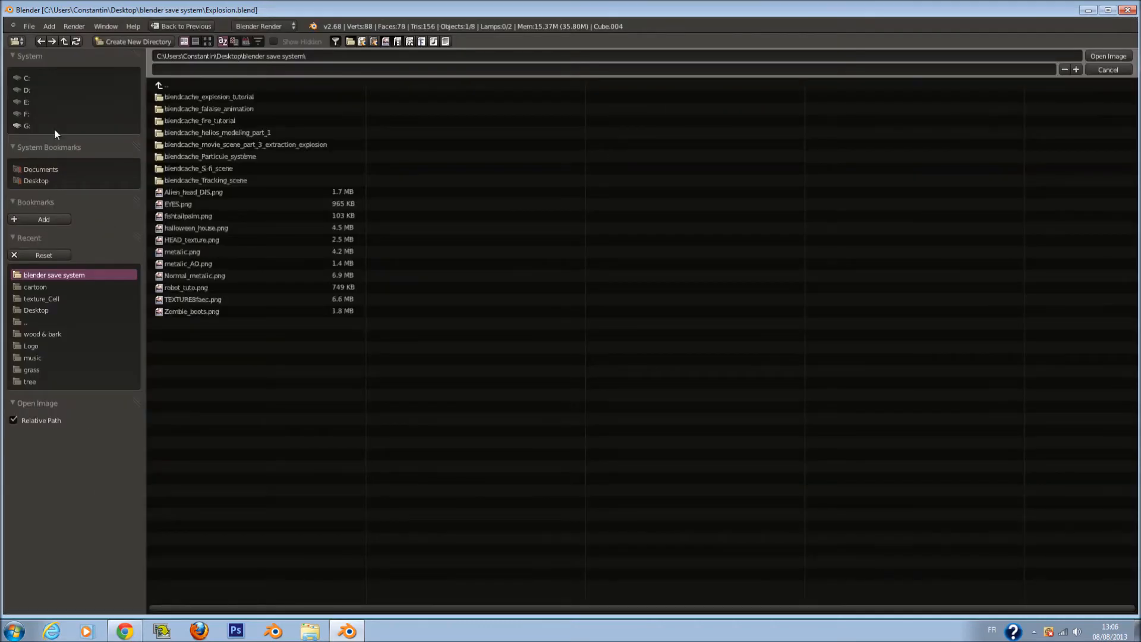
left_click(37, 110)
left_click(207, 41)
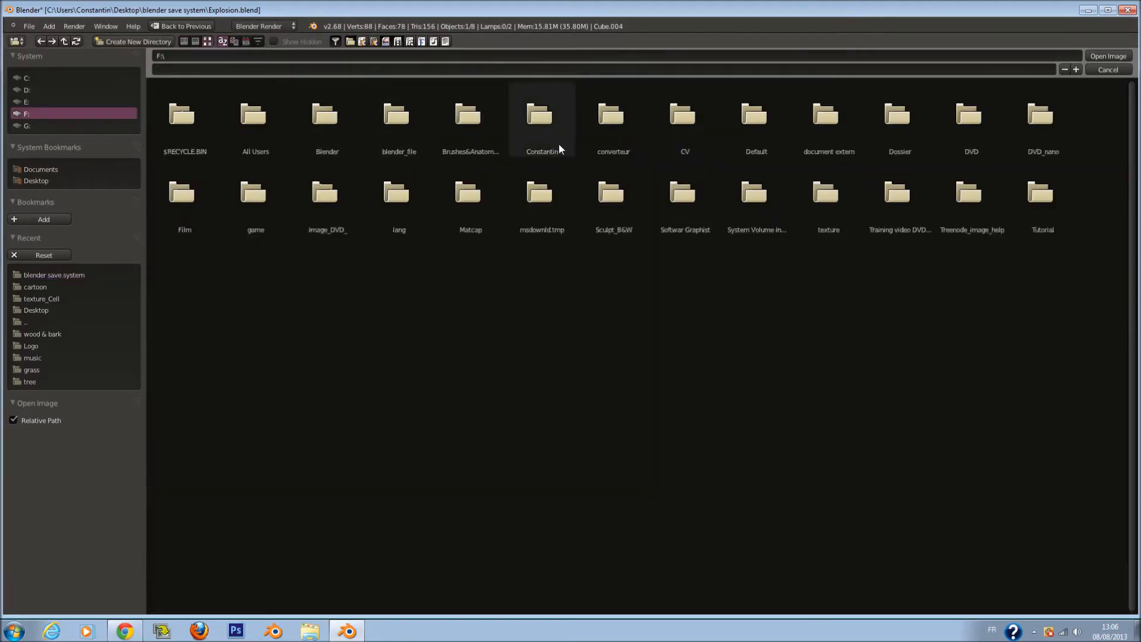
left_click(810, 199)
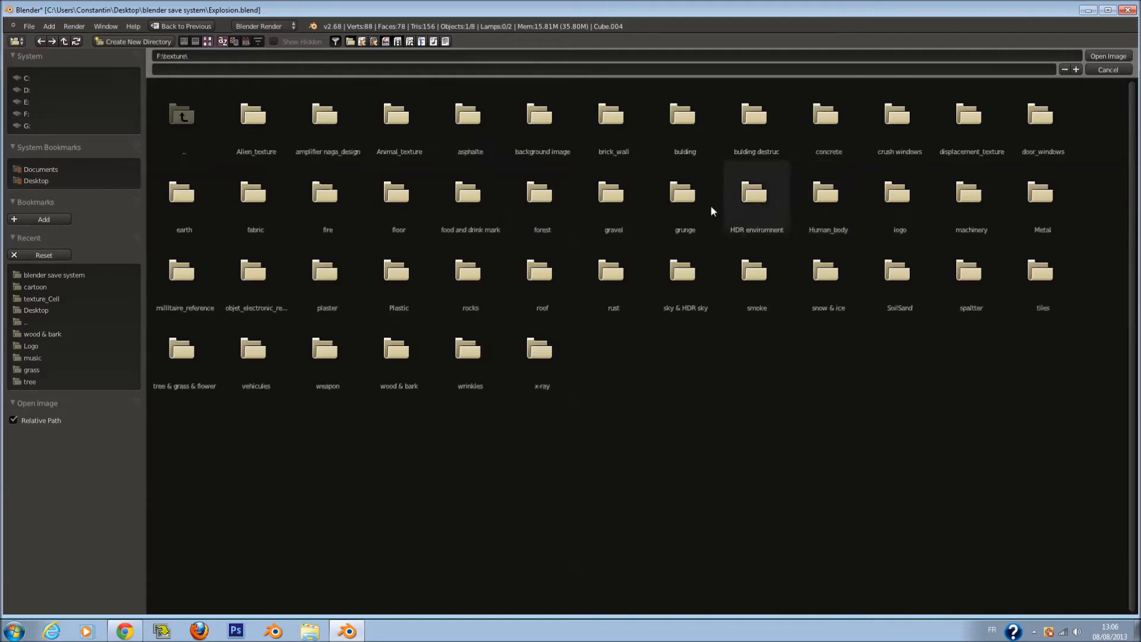
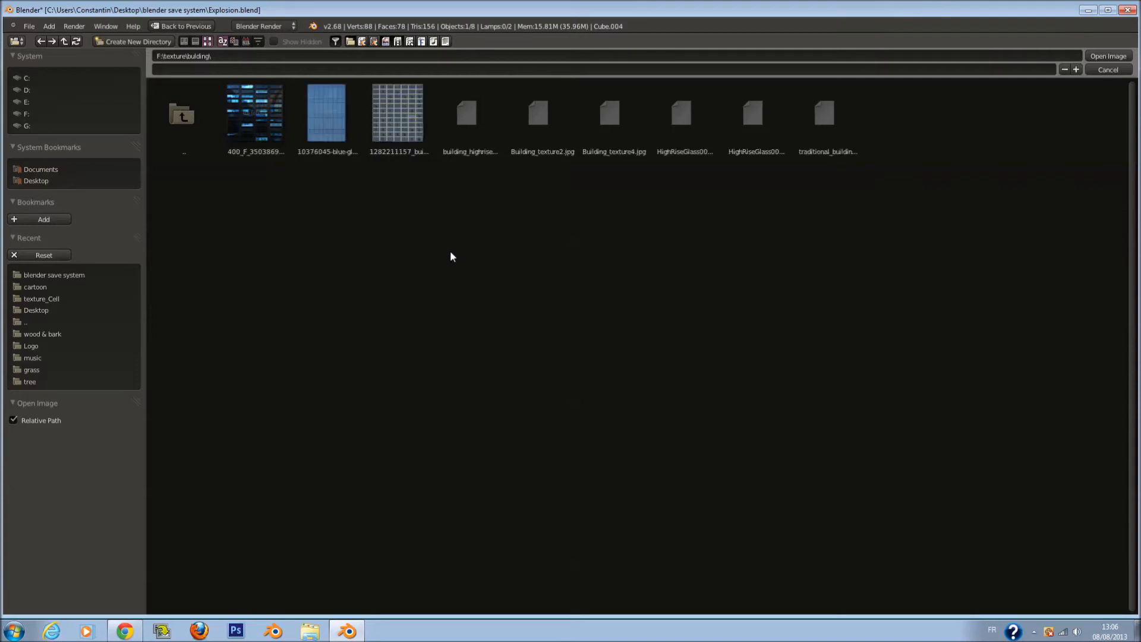
left_click(391, 133)
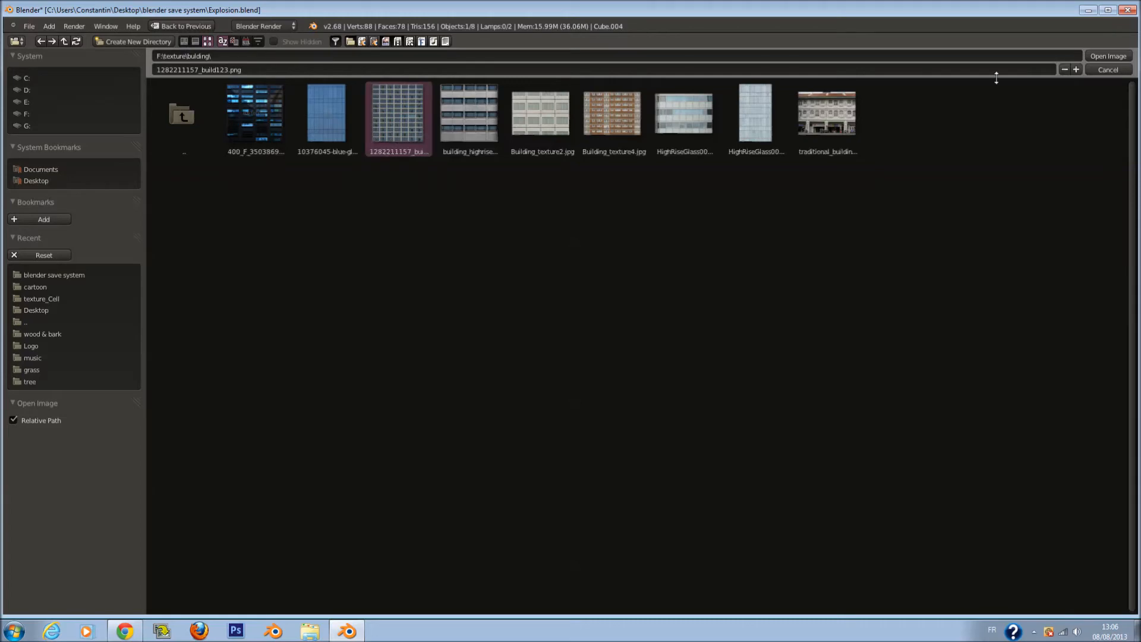
left_click(1104, 57)
key("KP_0")
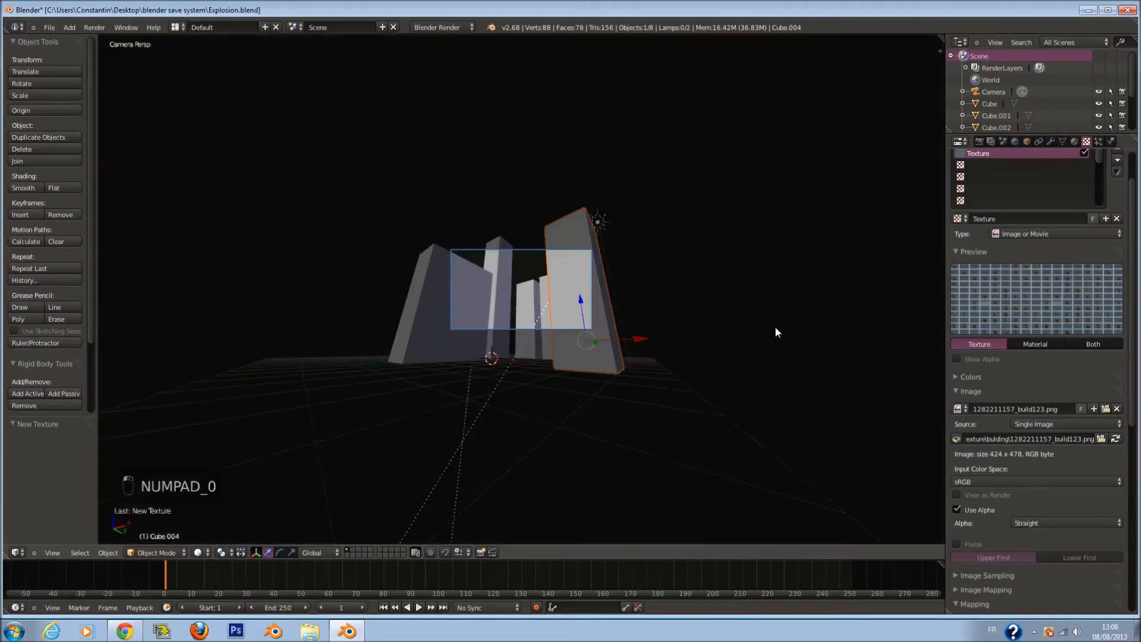
Save the file and switch the viewport to Texture shading
scroll(775, 326, "up", 5)
key("ctrl+s")
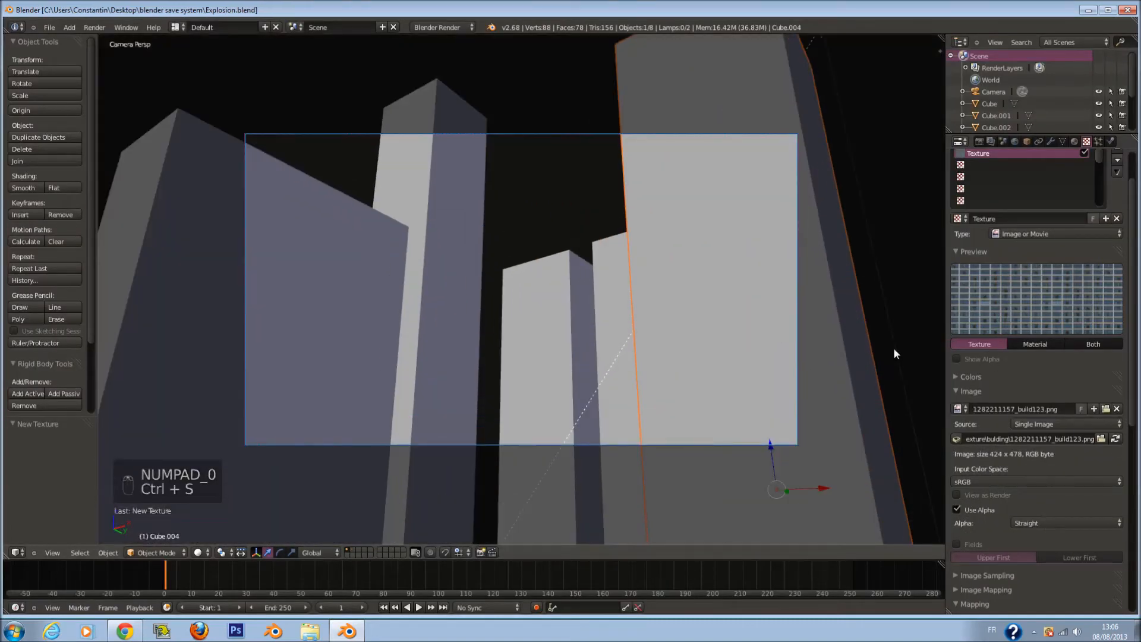
scroll(1038, 440, "down", 4)
left_click(209, 552)
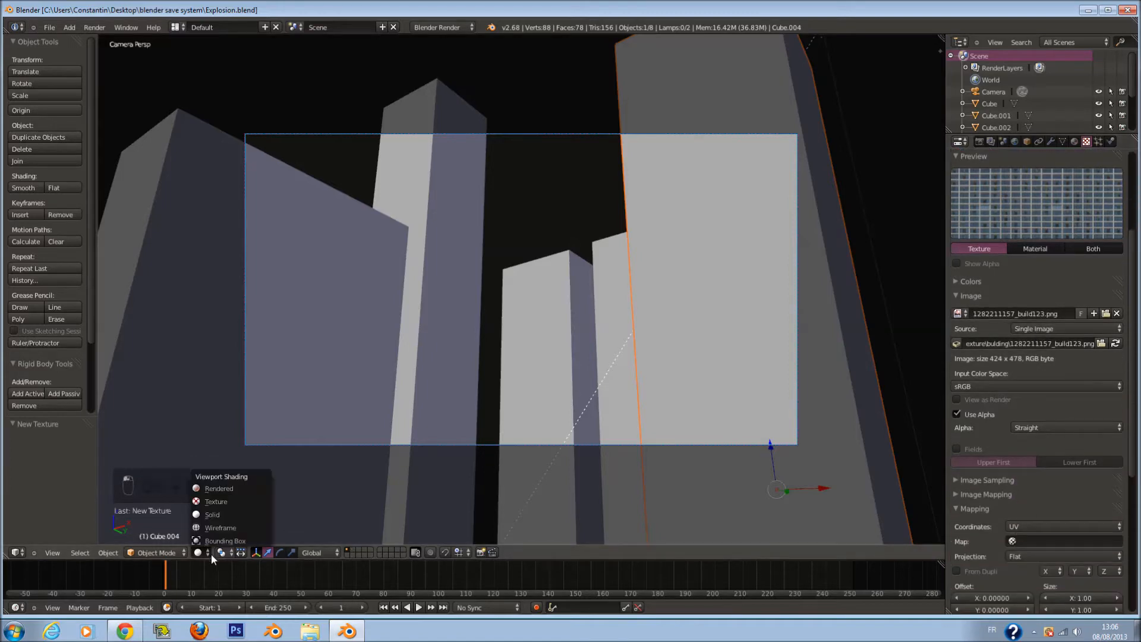
left_click(216, 502)
Set the viewport's display material mode to GLSL
key("n")
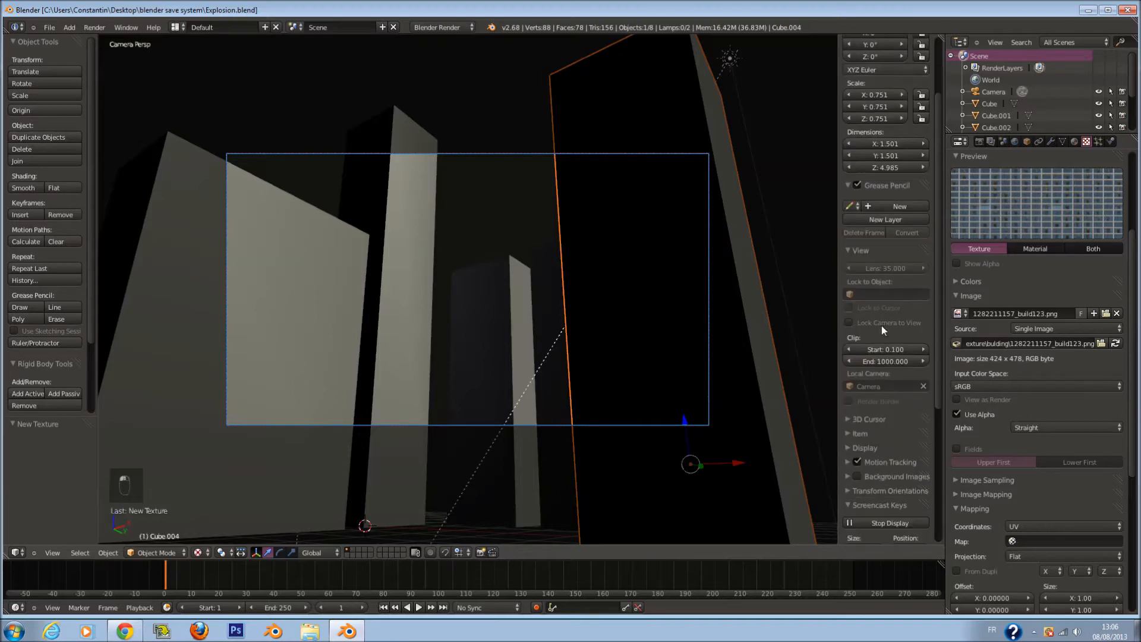
left_click(871, 250)
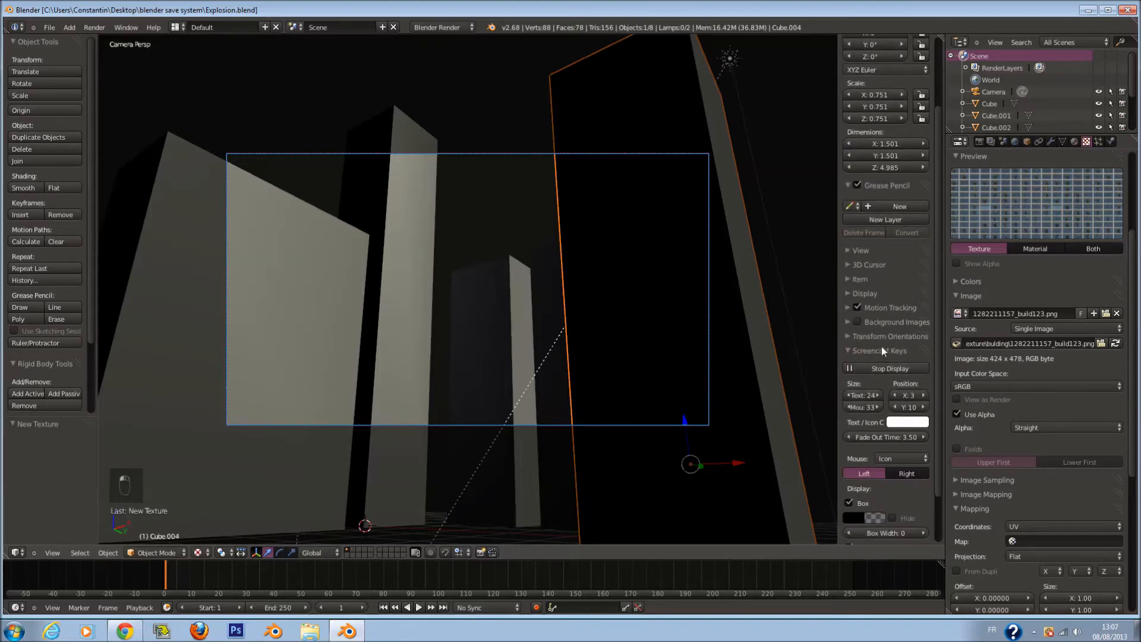
left_click(882, 350)
left_click(878, 292)
left_click(876, 432)
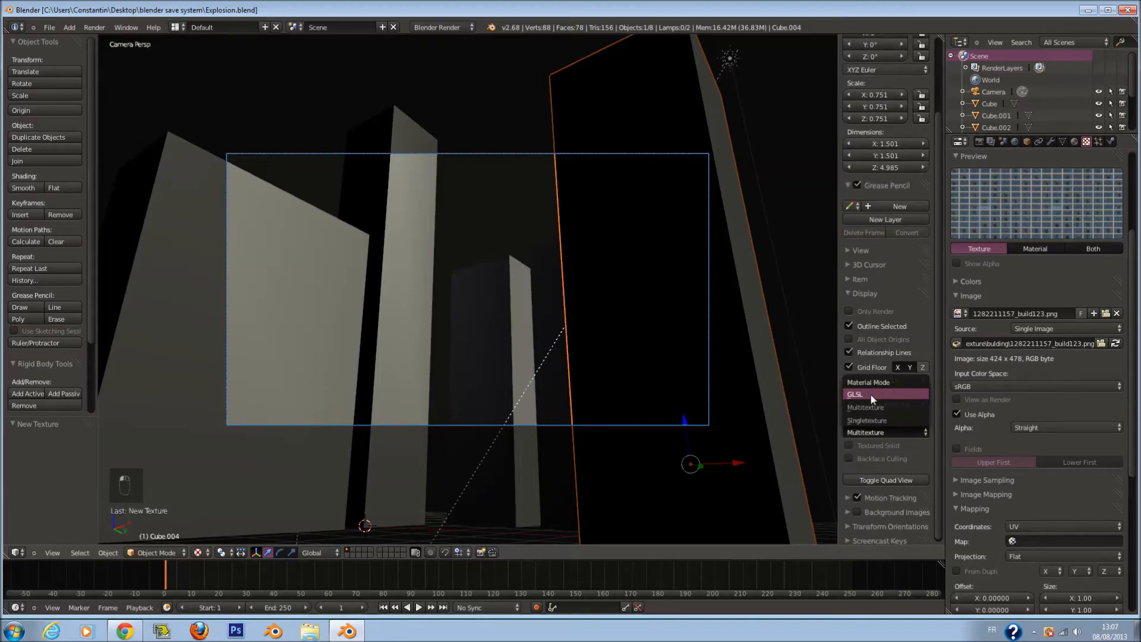
left_click(866, 394)
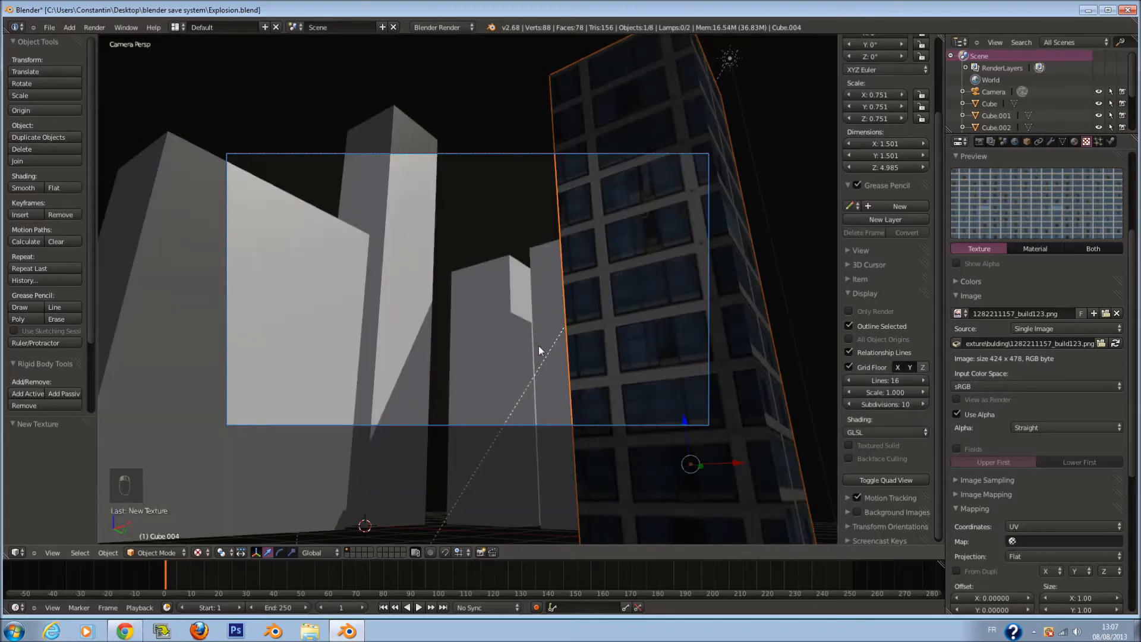
Save the file and set the facade texture's mapping size to 5 in X and Y on the tower nearest the camera
middle_click_drag(538, 345, 599, 372)
key("KP_Decimal")
key("ctrl+s")
left_click(593, 317)
middle_click_drag(593, 321, 514, 338)
scroll(1092, 484, "down", 5)
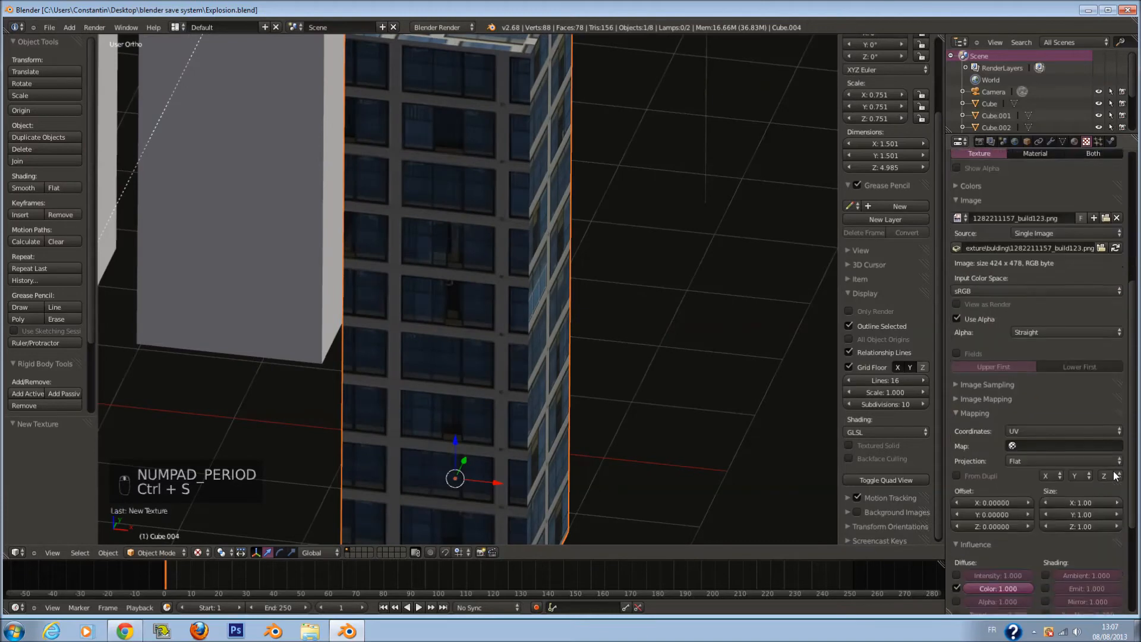
left_click(1080, 477)
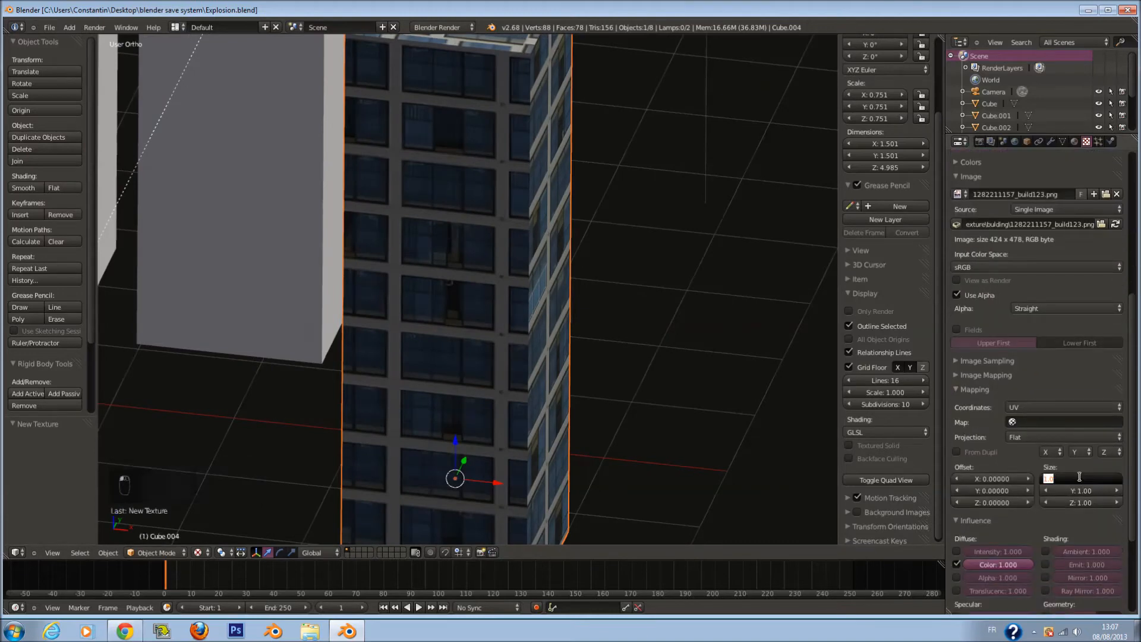
type("5")
key("Return")
left_click(1081, 489)
type("5")
key("Return")
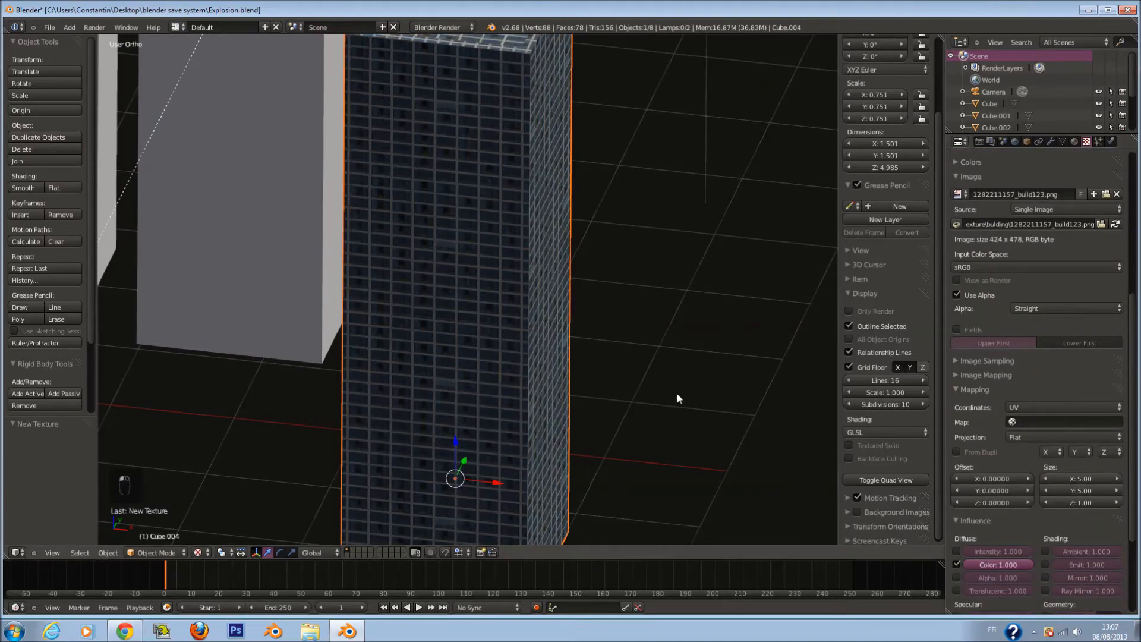
Save the file and examine the tiled facade up close and through the camera
scroll(535, 302, "down", 3)
middle_click_drag(439, 277, 532, 305, "shift")
key("ctrl+s")
left_click(533, 305)
mouse_move(558, 377)
middle_mouse_down()
mouse_move(540, 365)
mouse_move(537, 305)
mouse_move(552, 393)
mouse_move(561, 362)
middle_mouse_up()
scroll(561, 362, "up", 5)
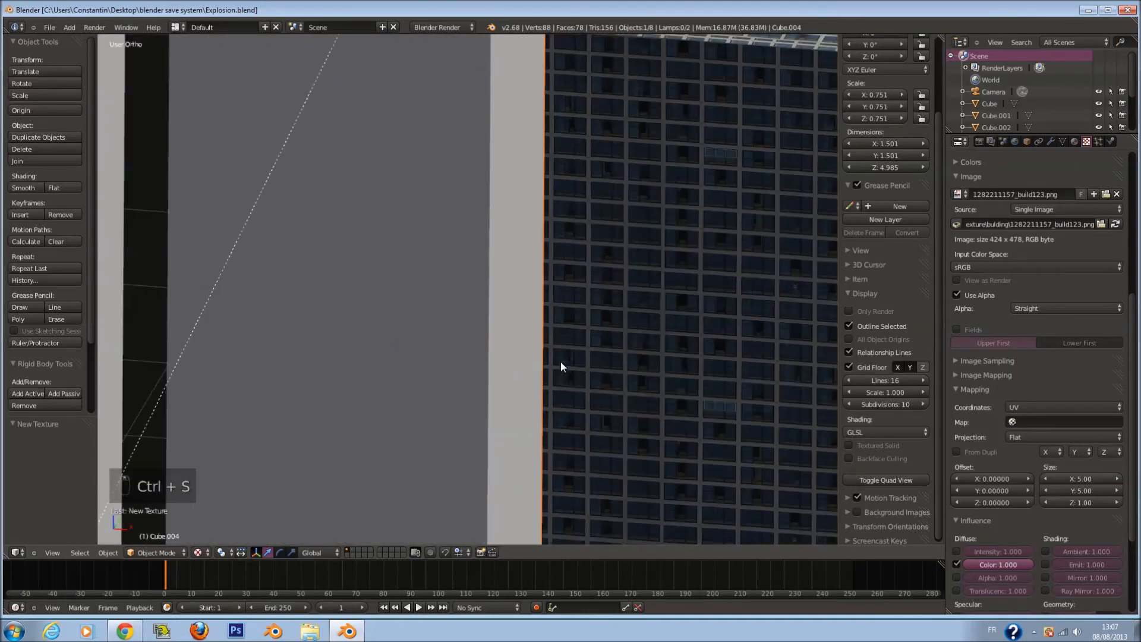
key("KP_0")
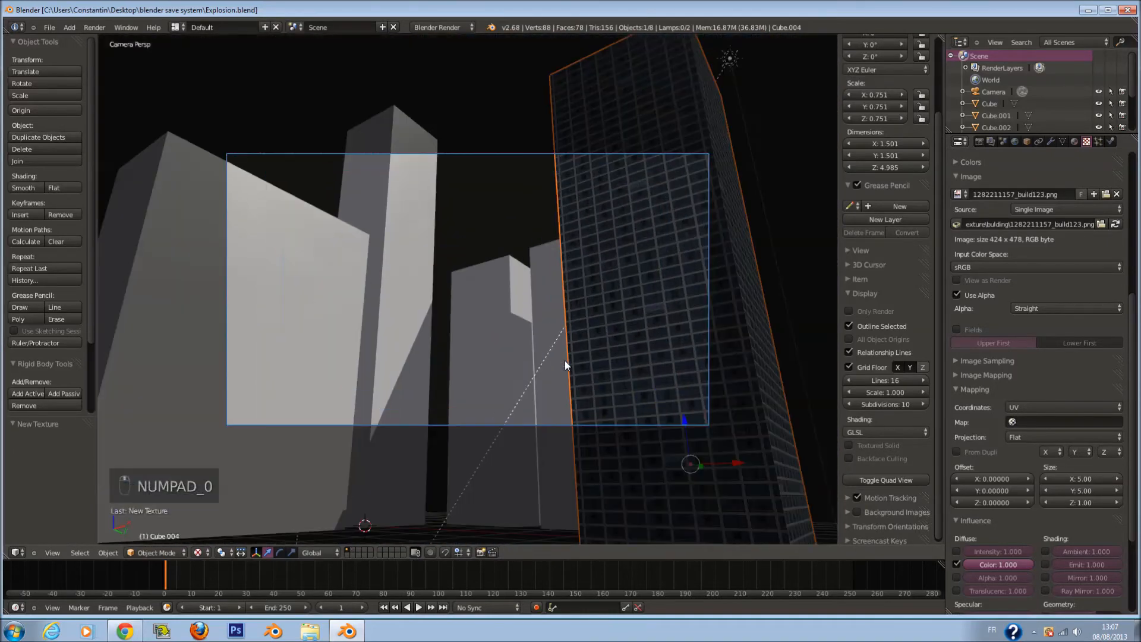
scroll(545, 366, "up", 3)
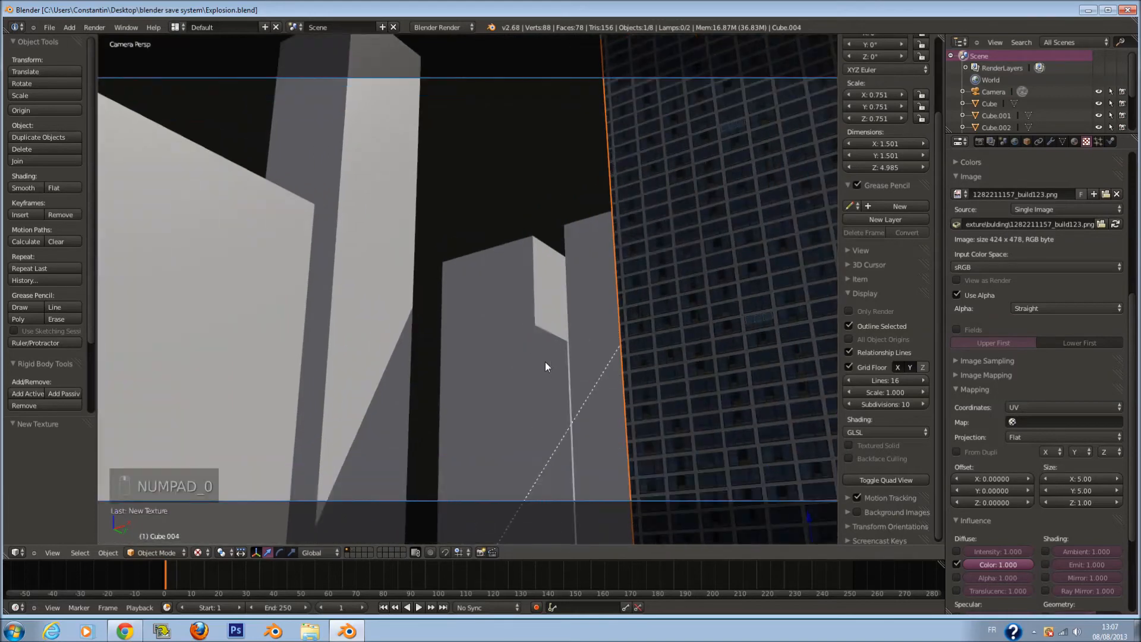
Select the towers one after another to review their assigned materials, and save the file
right_click(402, 222)
right_click(585, 283)
left_click(1075, 142)
key("ctrl+s")
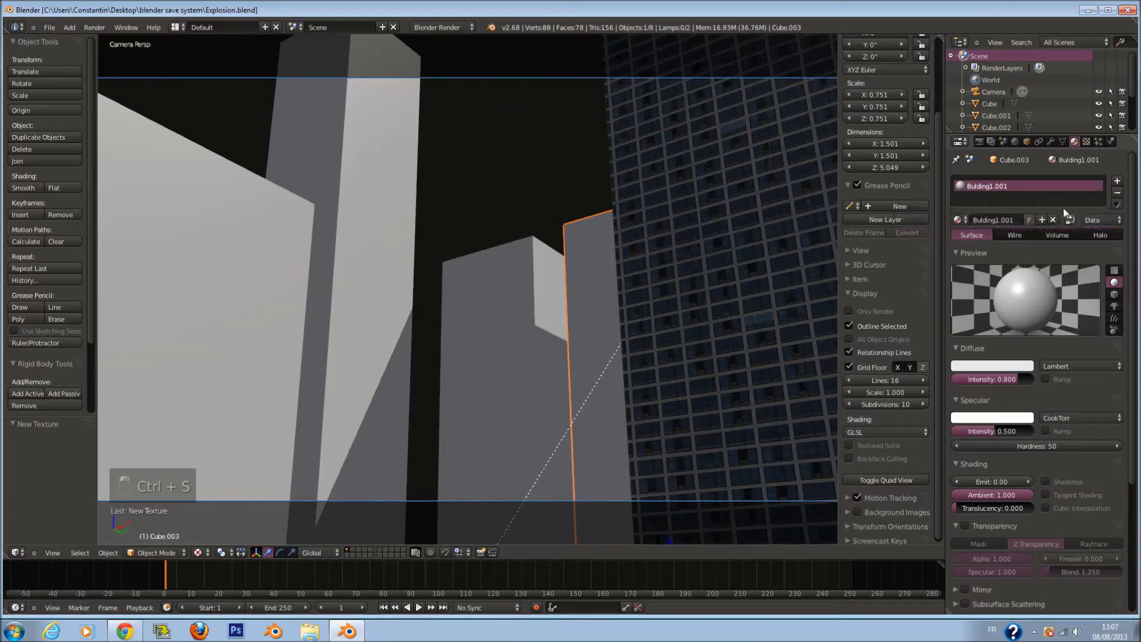
right_click(687, 229)
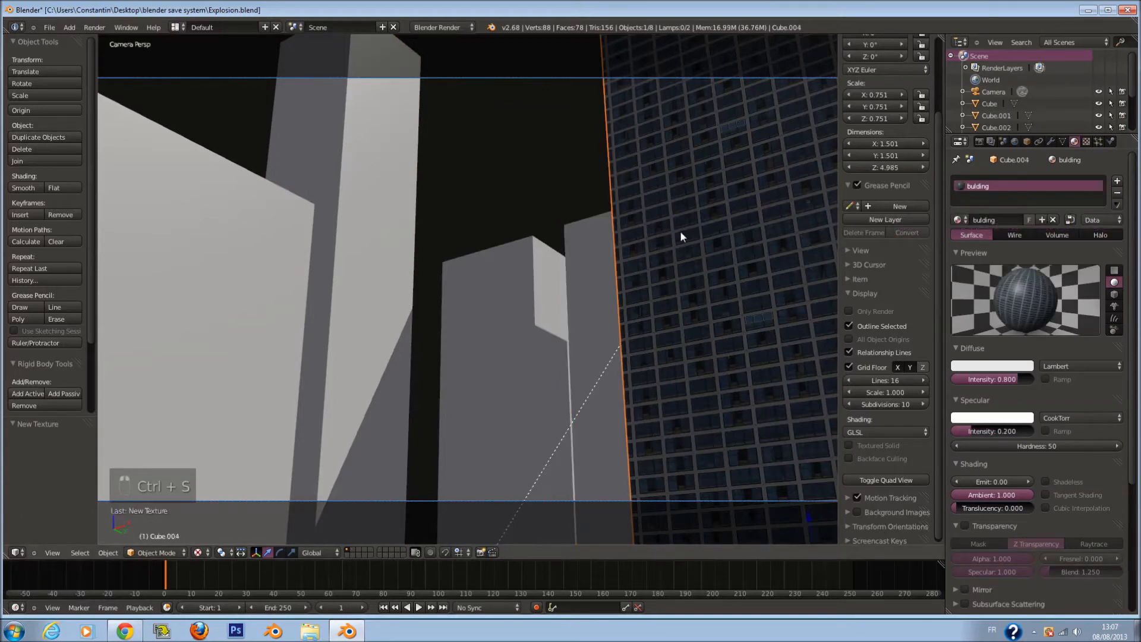
right_click(368, 214)
right_click(232, 235)
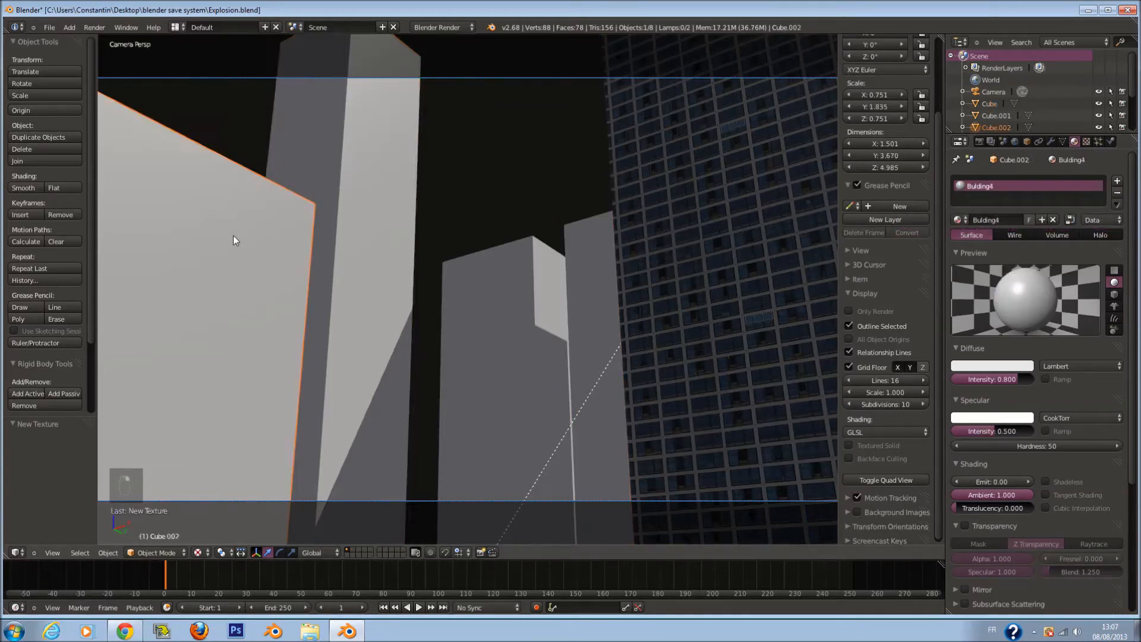
Rename the material of the short tower in the middle of the camera view as Bulding2
right_click(527, 256)
double_click(1020, 224)
key("BackSpace")
key("BackSpace")
key("Return")
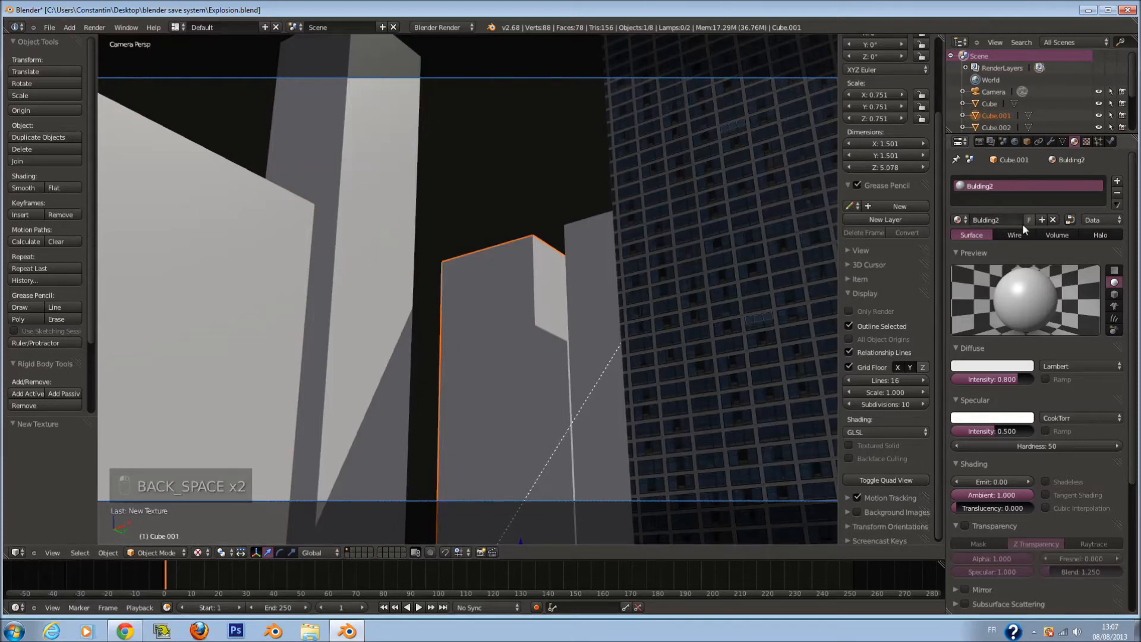
Rename the material of the tower partly hidden behind the textured one as Bulding1, and save the file
right_click(593, 255)
double_click(1017, 219)
key("BackSpace")
key("BackSpace")
key("Return")
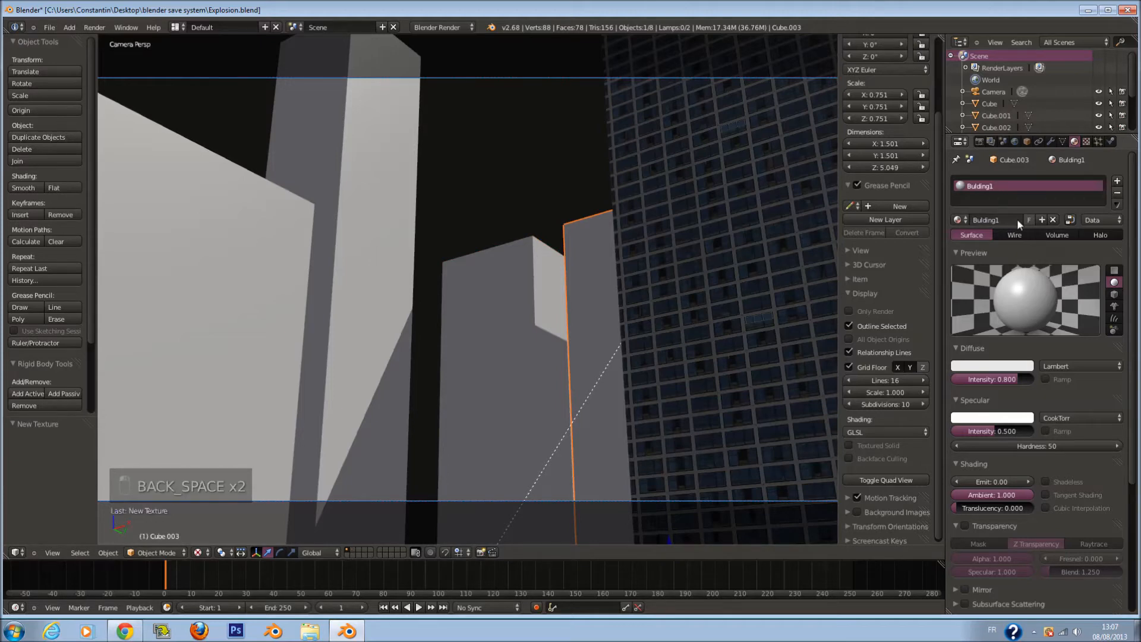
key("ctrl+s")
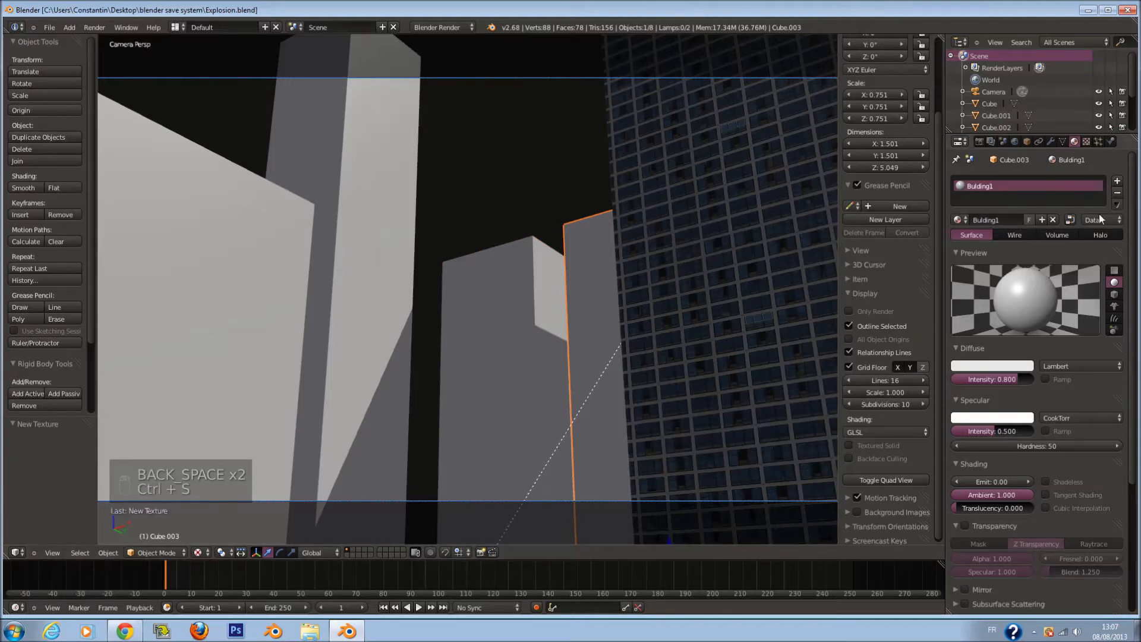
Add a new Image or Movie texture to the Bulding1 material and set its mapping coordinates to UV
left_click(1085, 142)
left_click(1058, 218)
left_click(1049, 235)
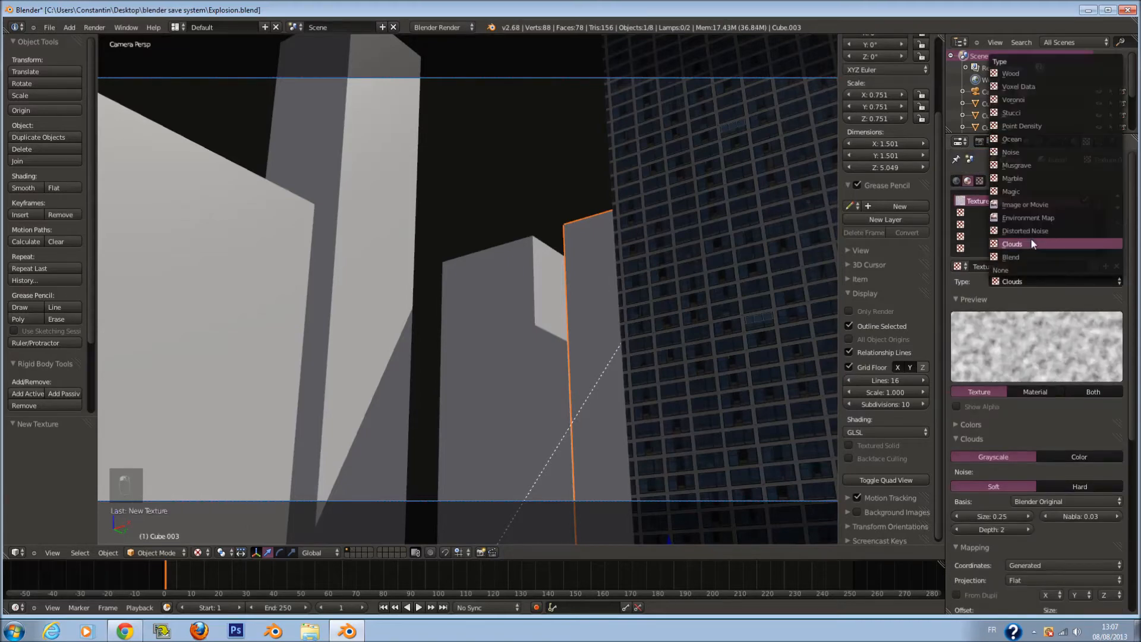
left_click(1029, 207)
left_click(1078, 519)
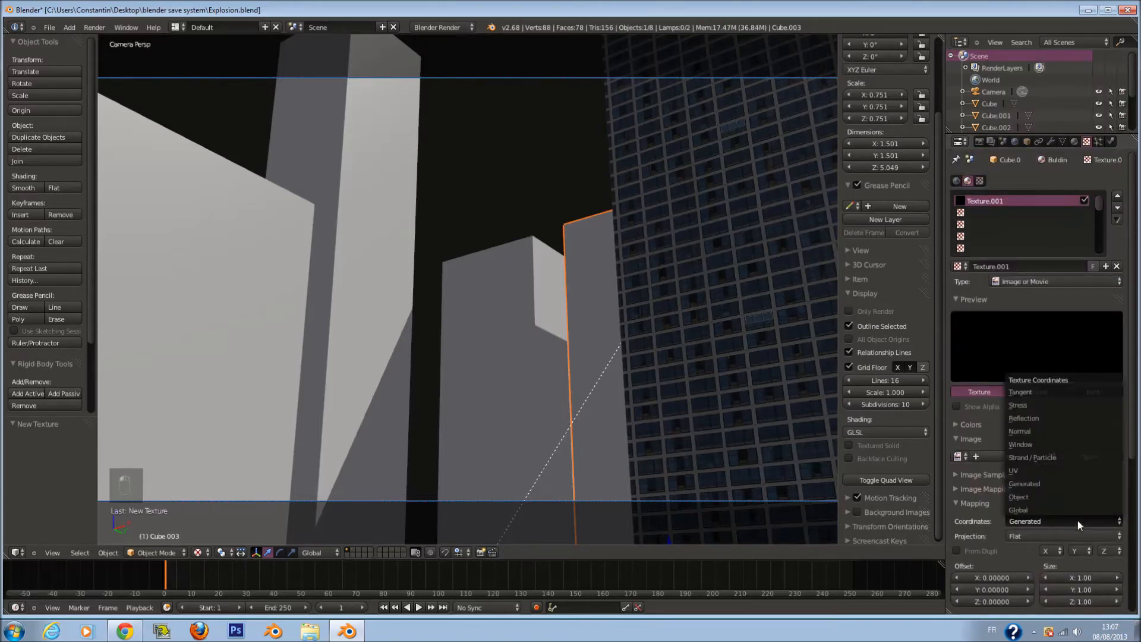
left_click(1047, 470)
Load Building_texture4.jpg from F:\texture\bulding as the image of the Bulding1 texture
left_click(1077, 458)
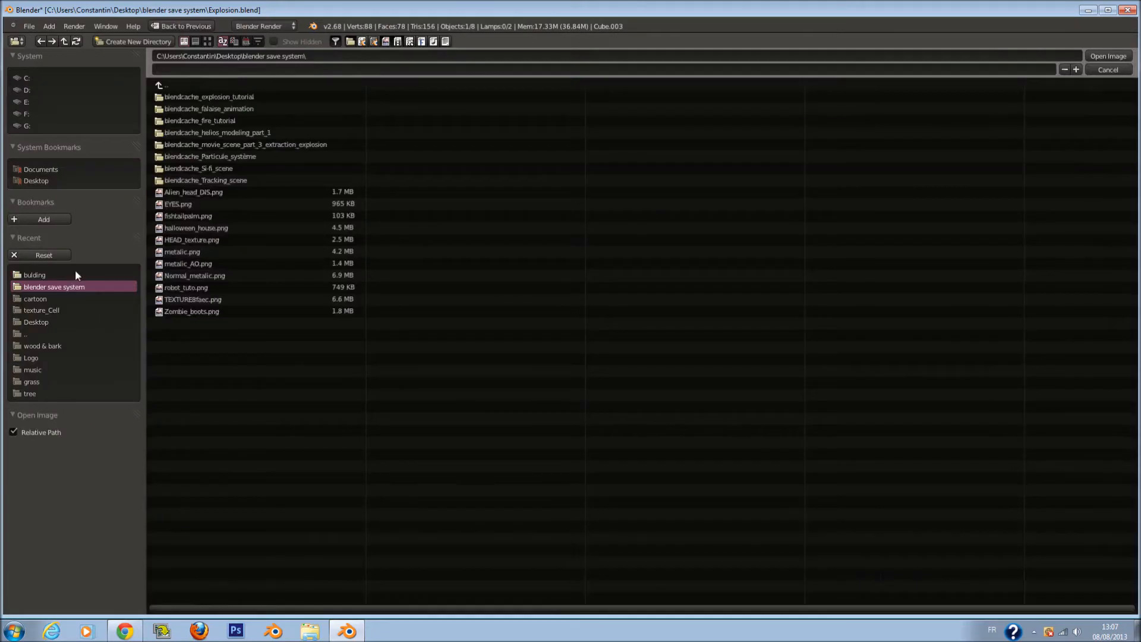
left_click(65, 275)
left_click(207, 41)
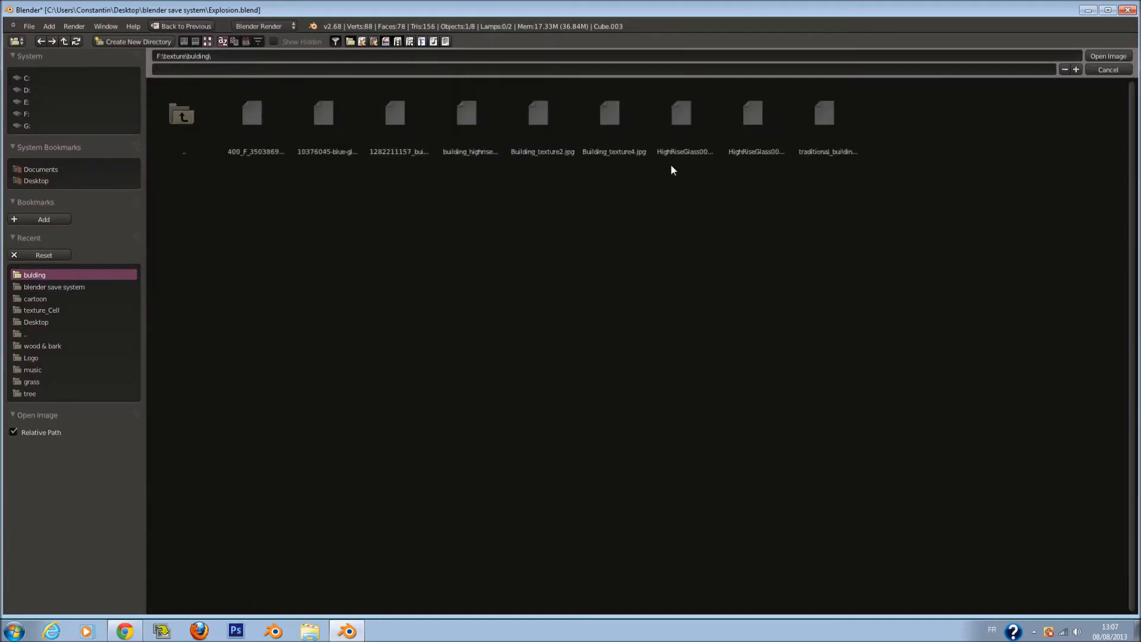
left_click(618, 142)
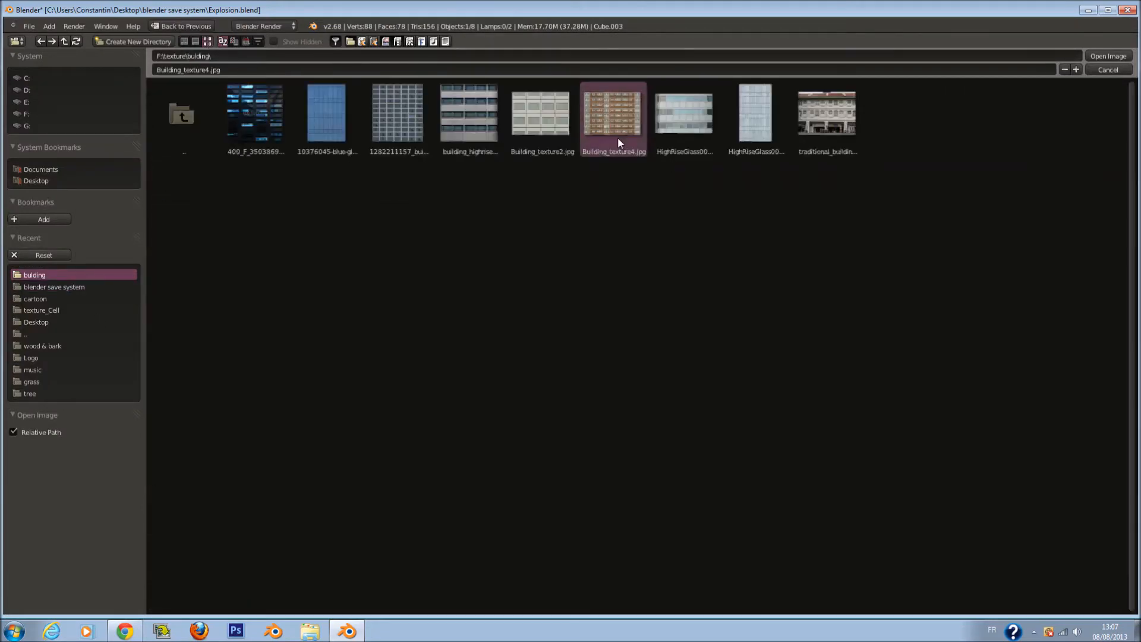
left_click(1108, 56)
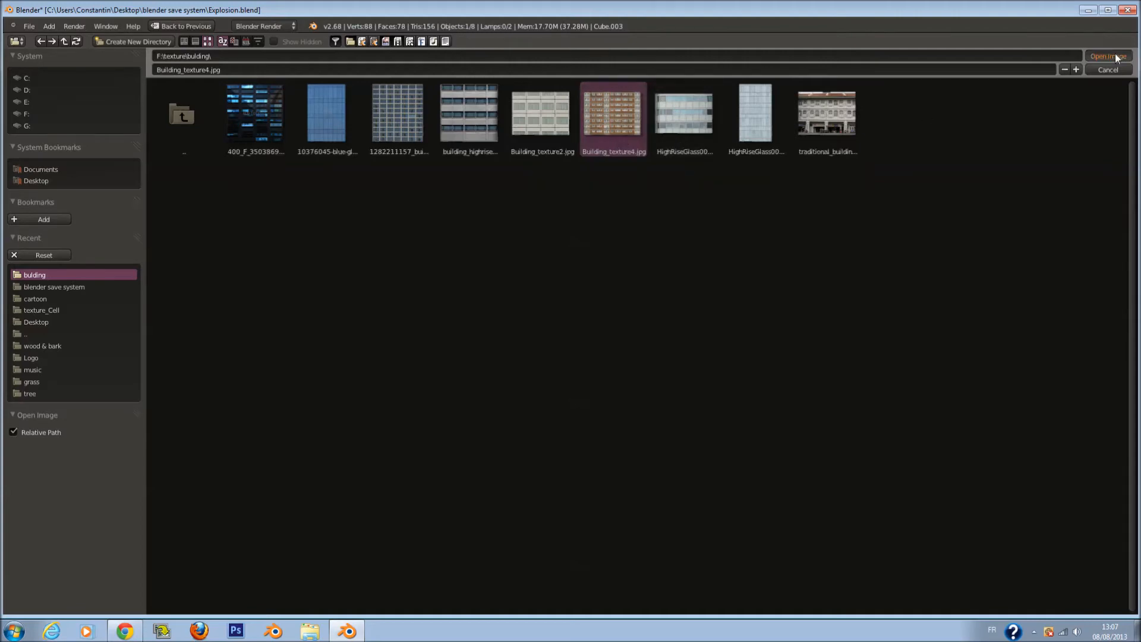
left_click(1000, 298)
scroll(1022, 374, "down", 3)
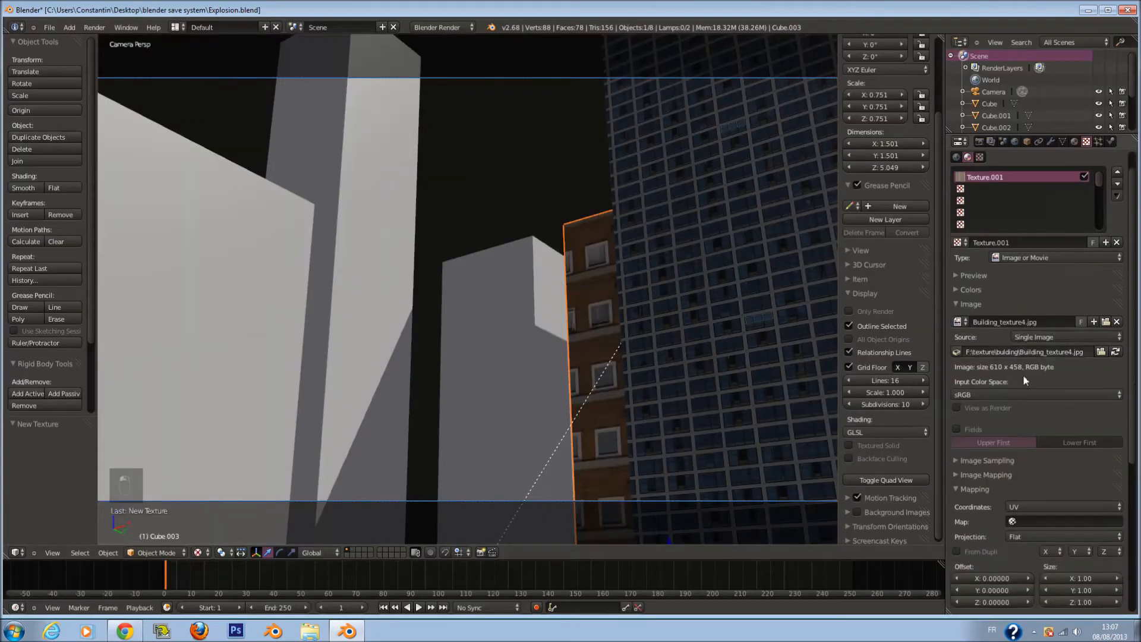
scroll(1061, 480, "down", 5)
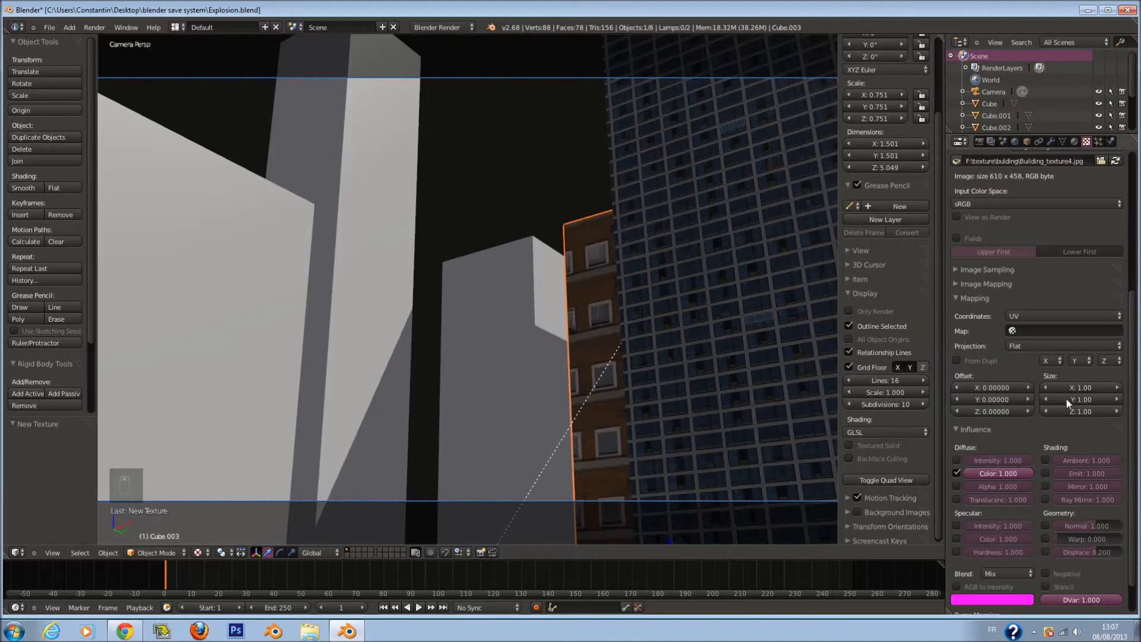
Try a mapping size of 5 in X and Y for the brick facade texture
left_click(1082, 387)
type("5")
key("Return")
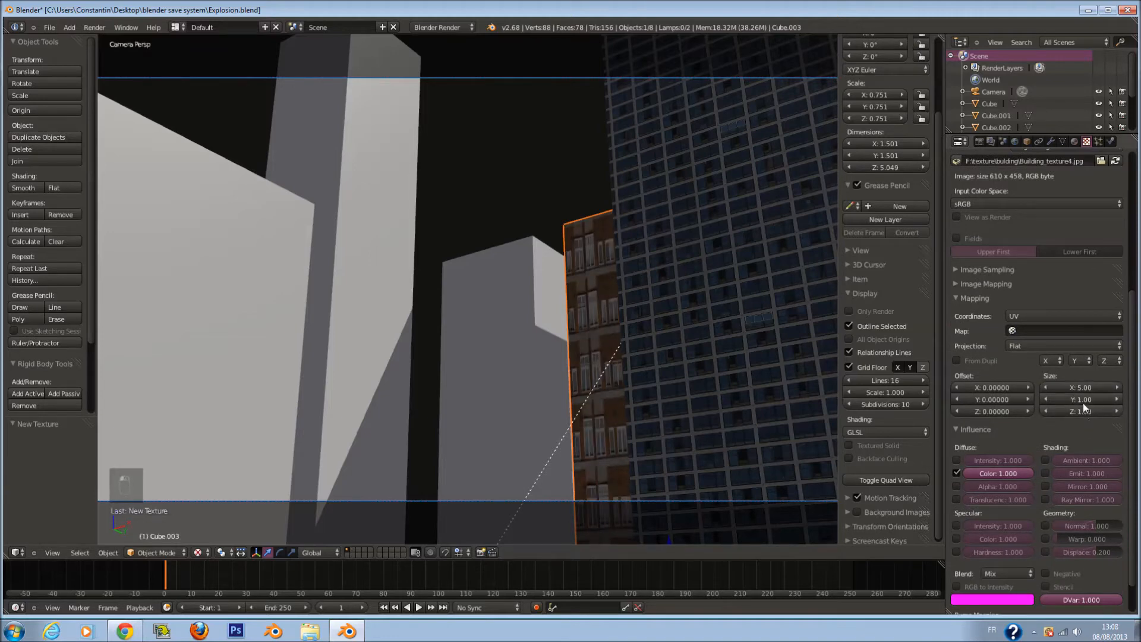
left_click(1083, 402)
type("5")
key("Return")
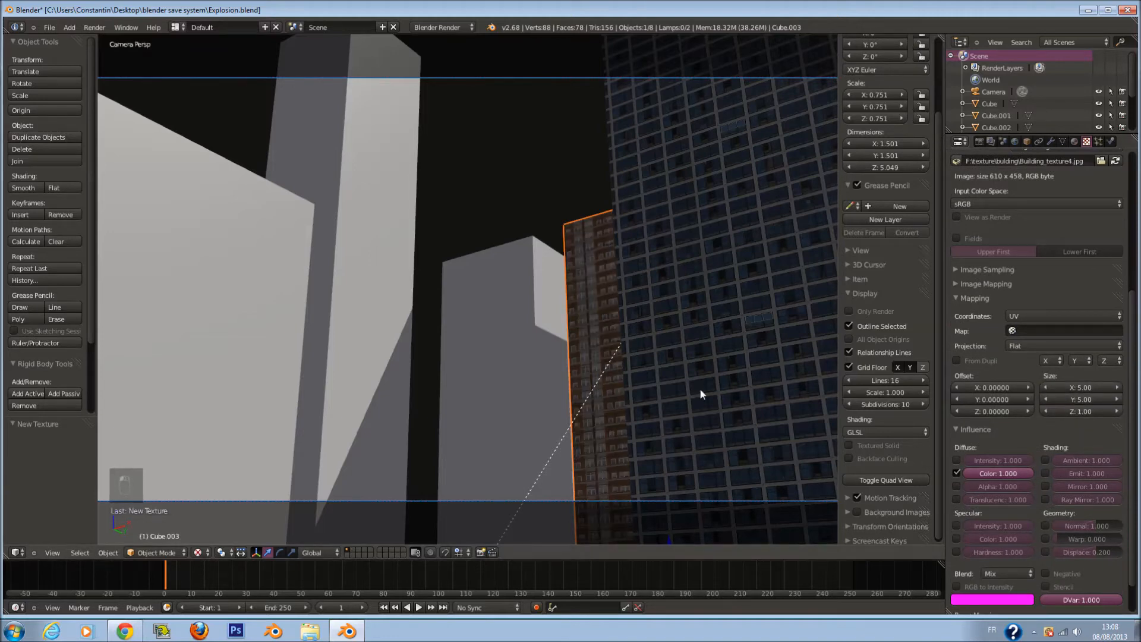
left_click(1083, 399)
type("5")
key("Return")
Set the brick facade texture's mapping size to 4 in X and Y, and save the file
left_click(1075, 382)
type("4")
key("Return")
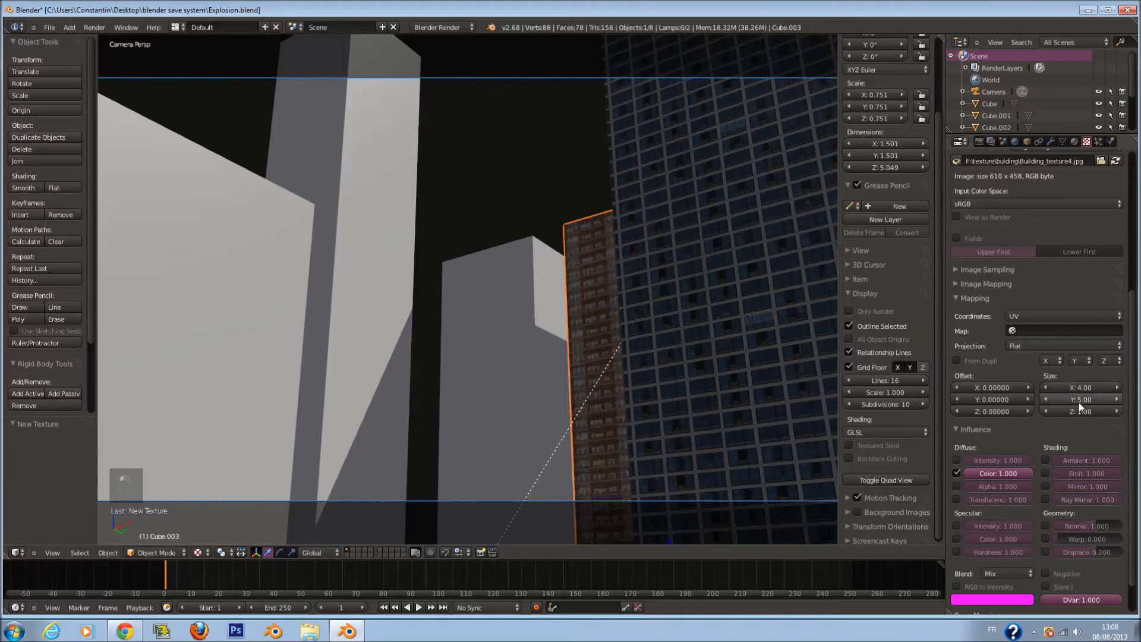
left_click(1078, 399)
type("4")
key("Return")
key("ctrl+s")
Scale the brick tower down uniformly by a factor of about 0.72
left_click(708, 329)
key("s")
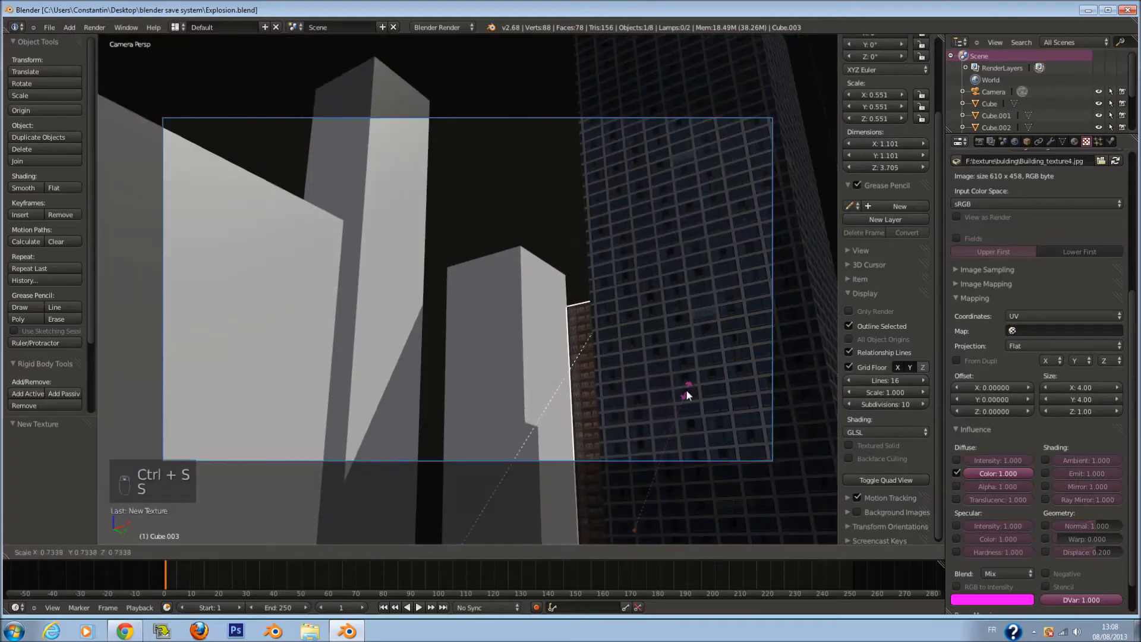
left_click(683, 357)
In the front wireframe view, move the brick tower about 0.92 in X and -0.22 in Z, and widen it to about 1.257 in X
key("KP_1")
key("z")
scroll(423, 381, "up", 6)
key("g")
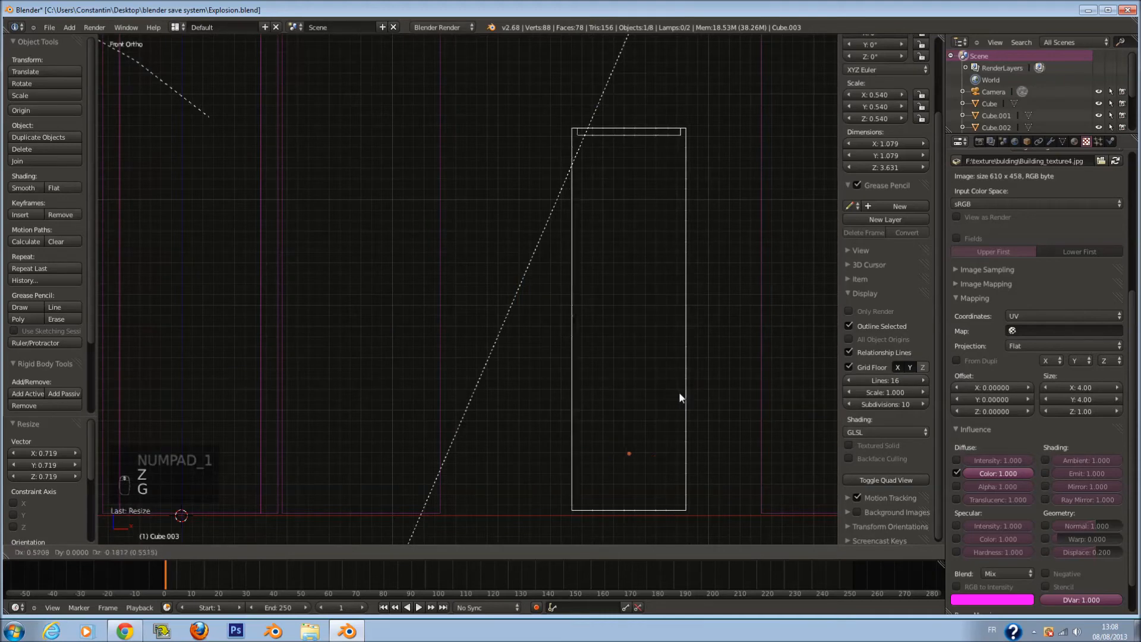
left_click(719, 397)
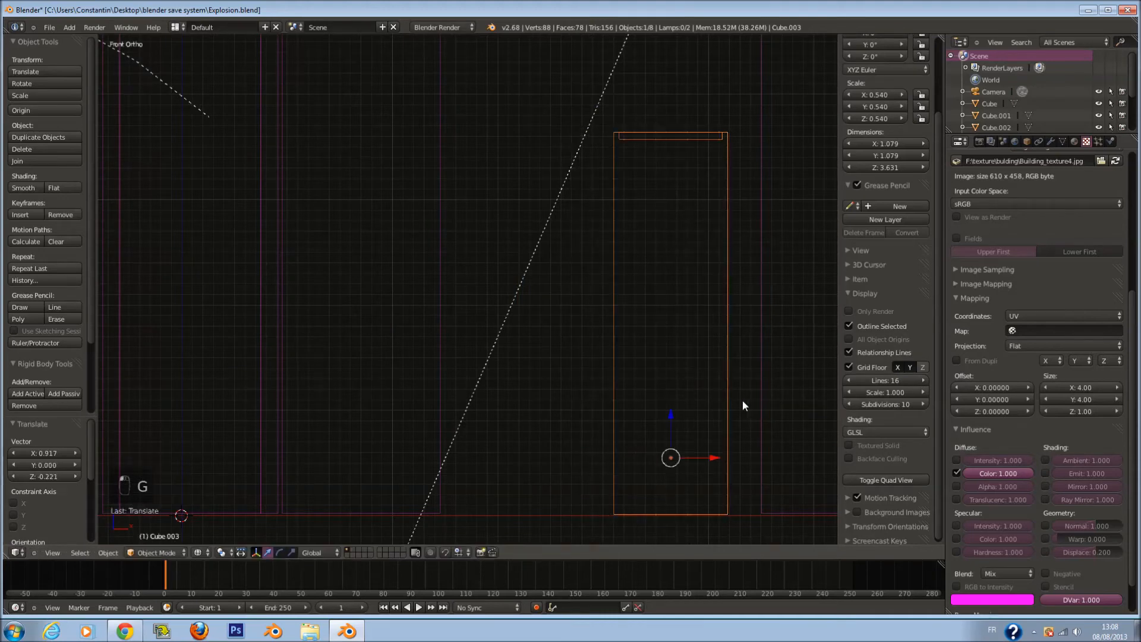
key("s")
key("s")
left_click(782, 405)
Duplicate the brick tower, move the copy about -1.353 along X, and view the city in solid shading
key("shift+d")
left_click(743, 402)
left_click_drag(711, 457, 575, 458)
key("KP_0")
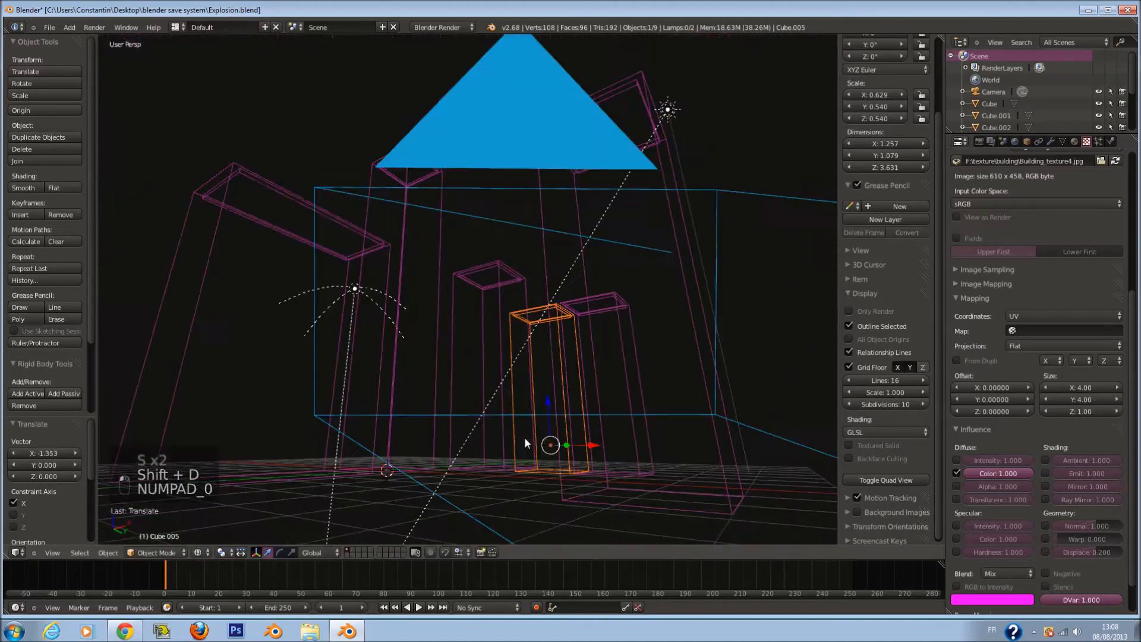
key("z")
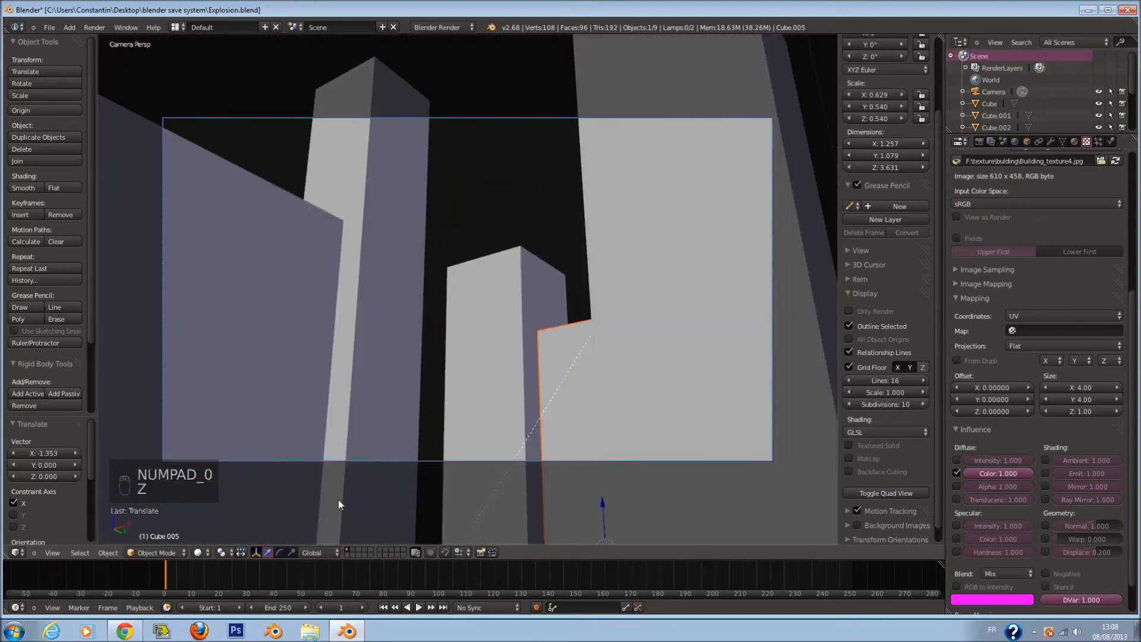
key("KP_0")
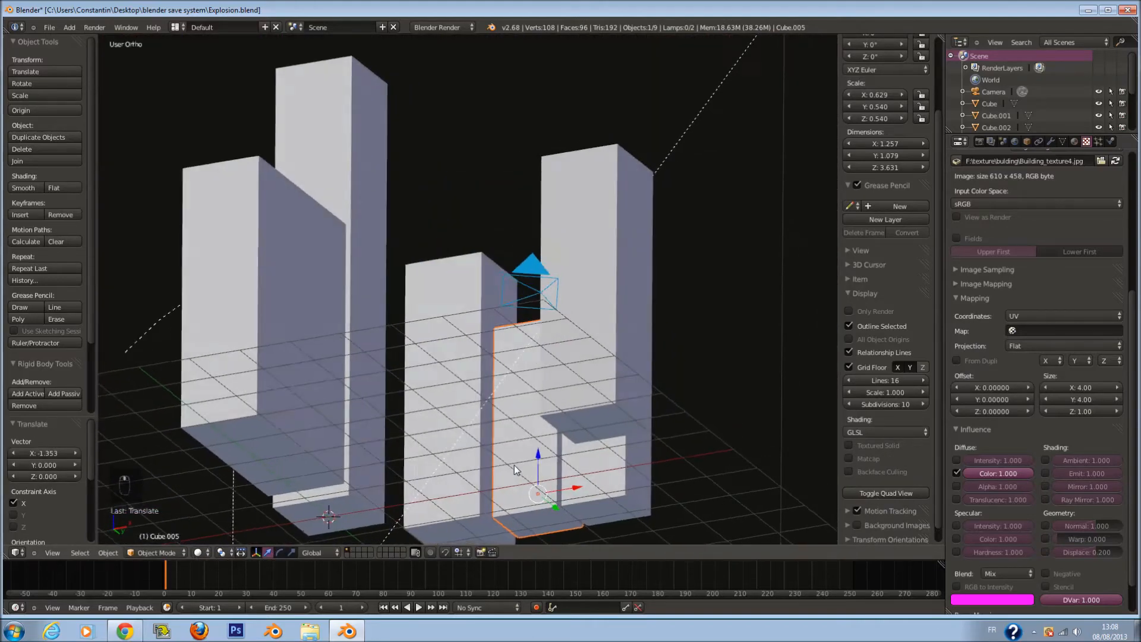
View the city through the camera with everything deselected, and save the file
key("KP_0")
key("a")
key("a")
key("a")
key("a")
key("a")
key("a")
key("ctrl+s")
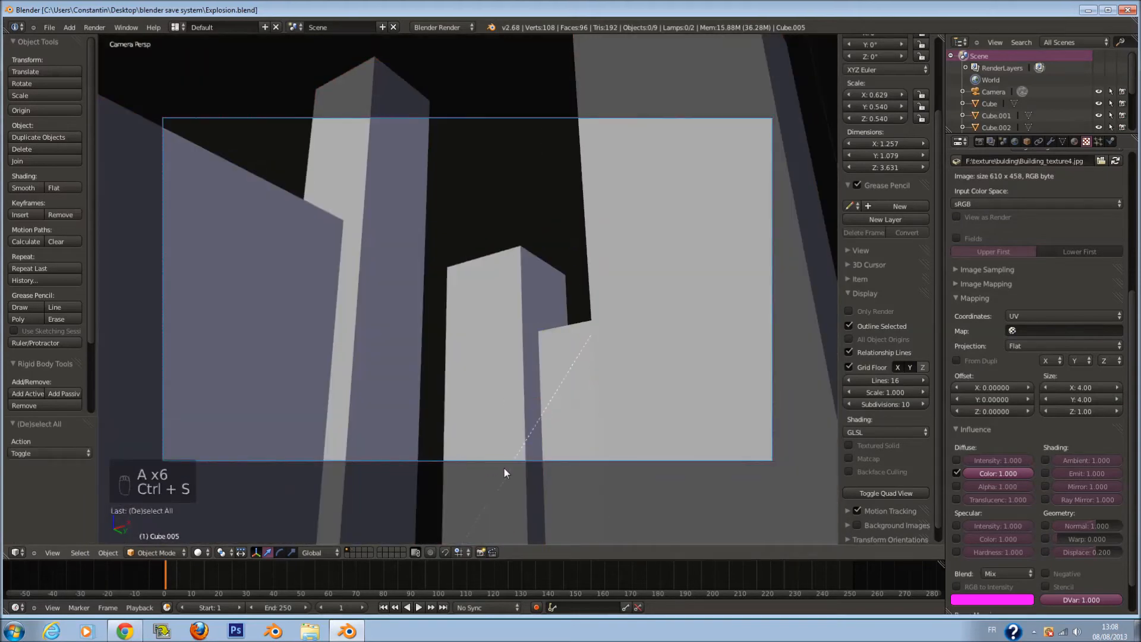
Switch the viewport to Texture shading and add a new texture to the middle tower's Bulding2 material
left_click(203, 552)
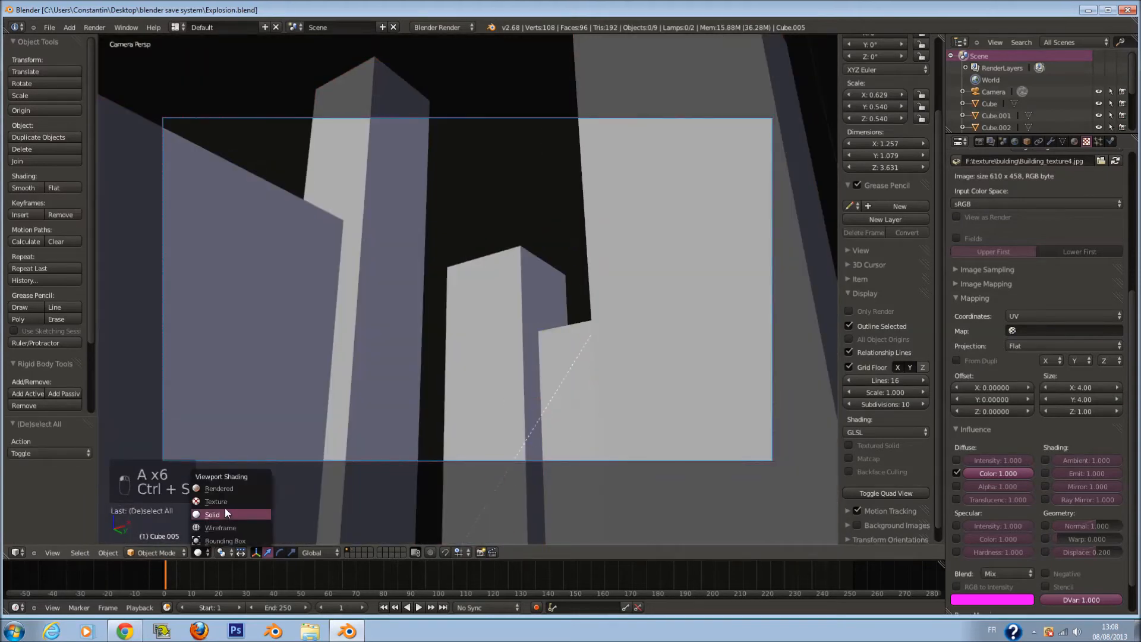
left_click(225, 506)
right_click(504, 300)
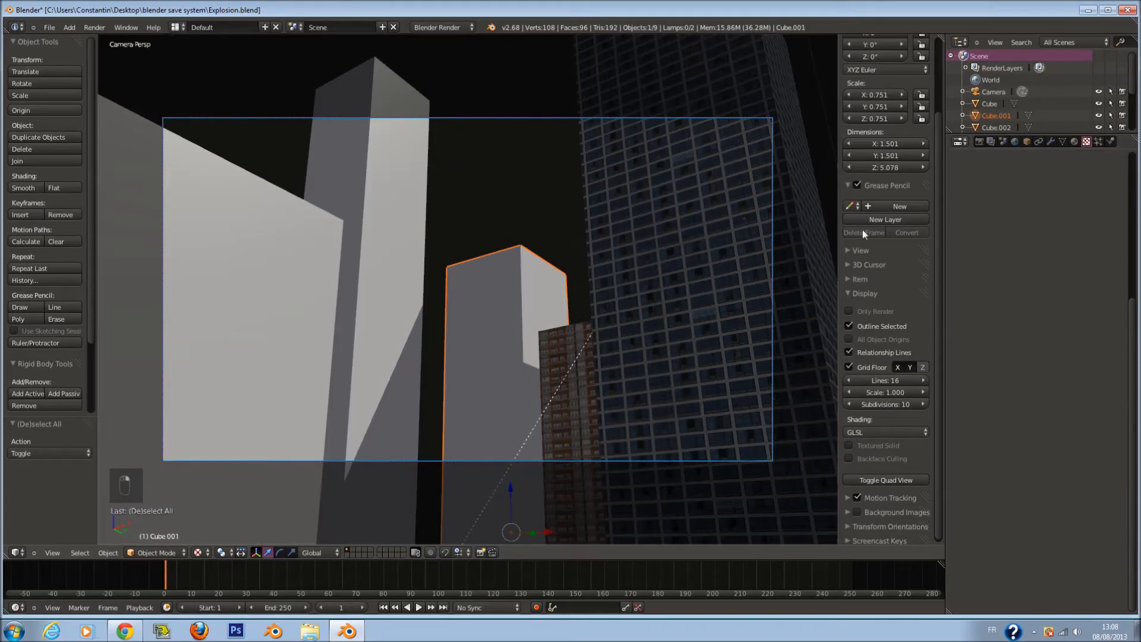
left_click(1074, 142)
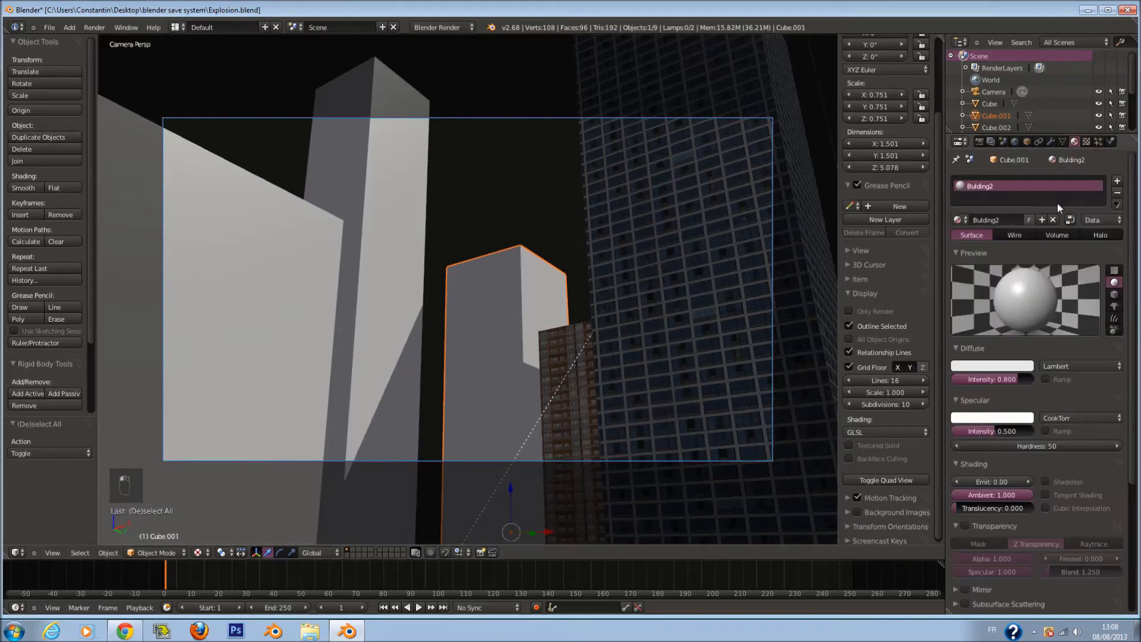
left_click(1084, 141)
left_click(1044, 232)
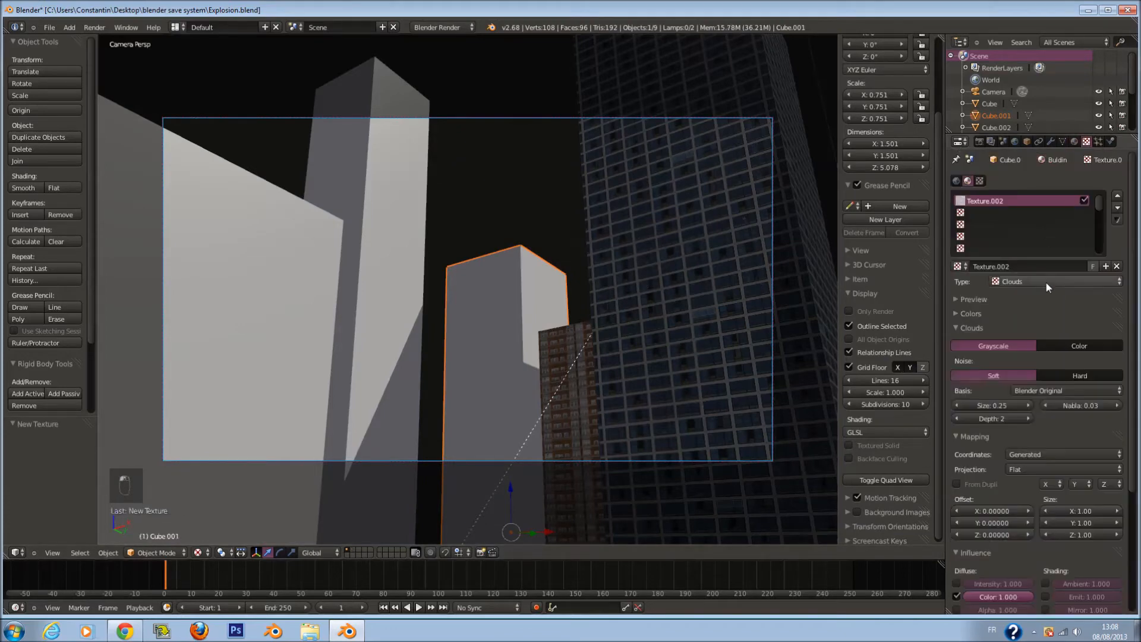
Set the new texture's type to Image or Movie and its mapping coordinates to UV
left_click(1043, 283)
left_click(1044, 203)
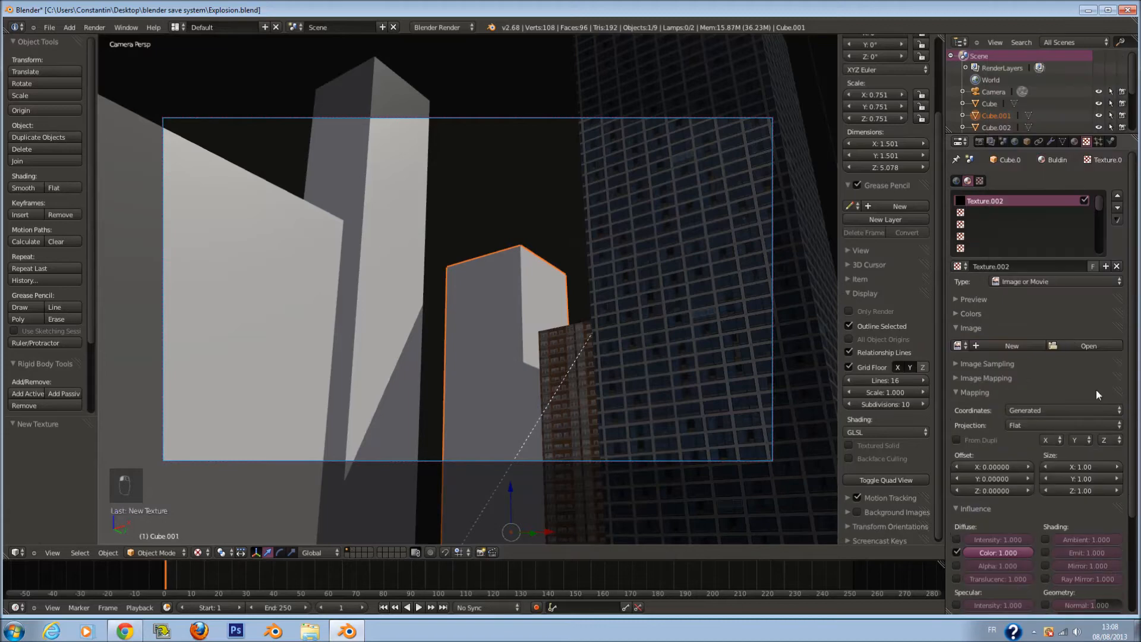
left_click(1074, 414)
left_click(1068, 356)
Load Building_texture2.jpg from the F:\texture\bulding folder as the middle tower's texture image
left_click(1087, 345)
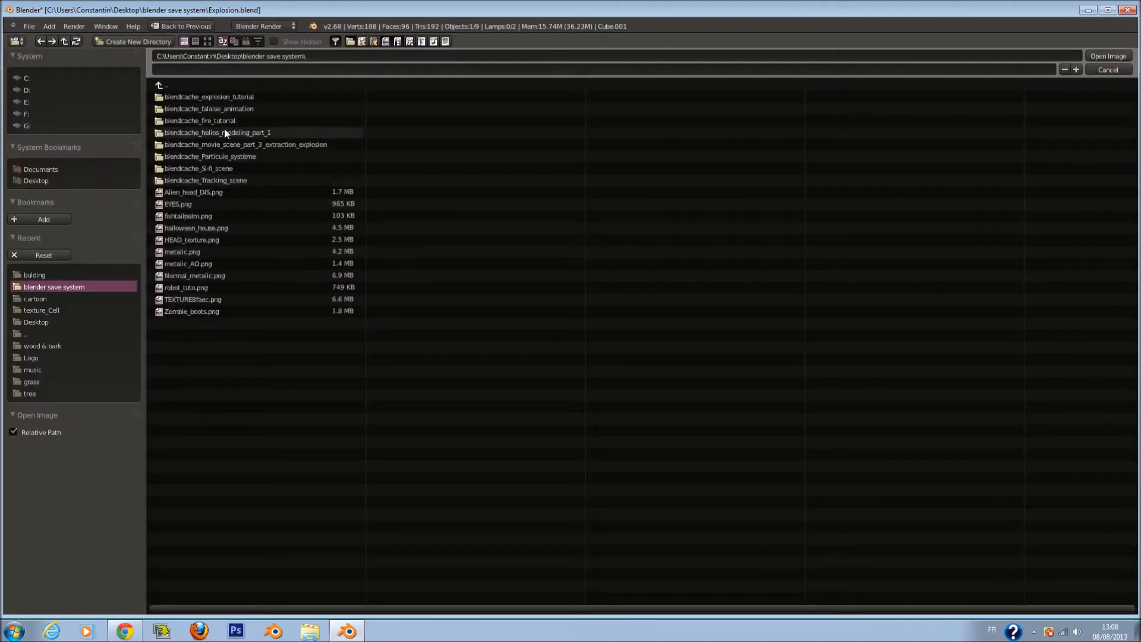
left_click(34, 274)
left_click(195, 41)
left_click(207, 41)
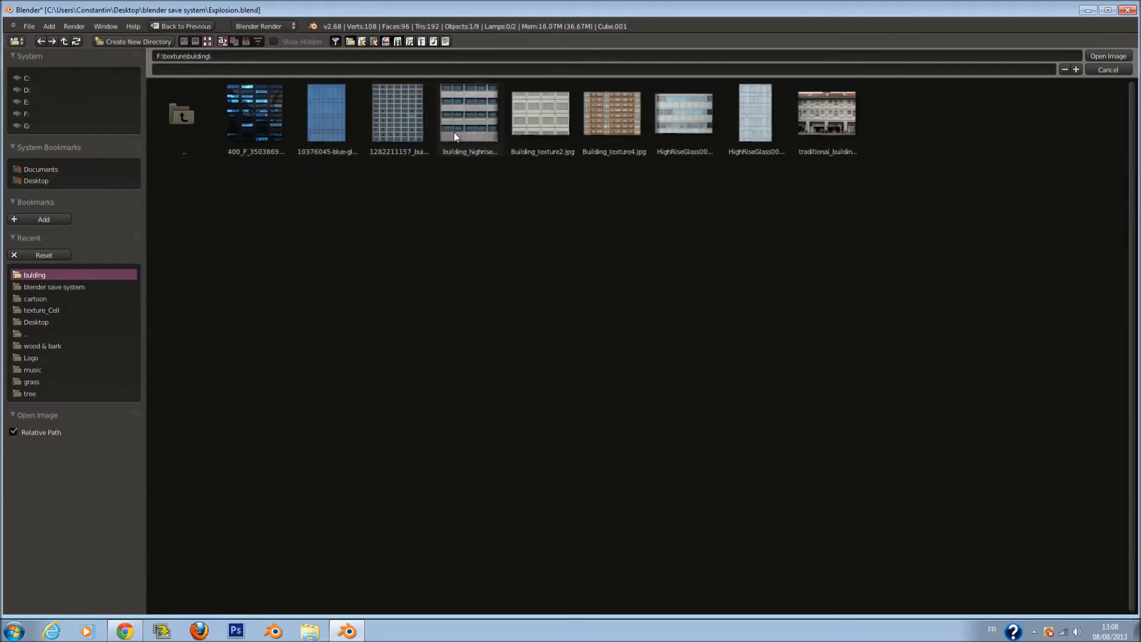
left_click(524, 131)
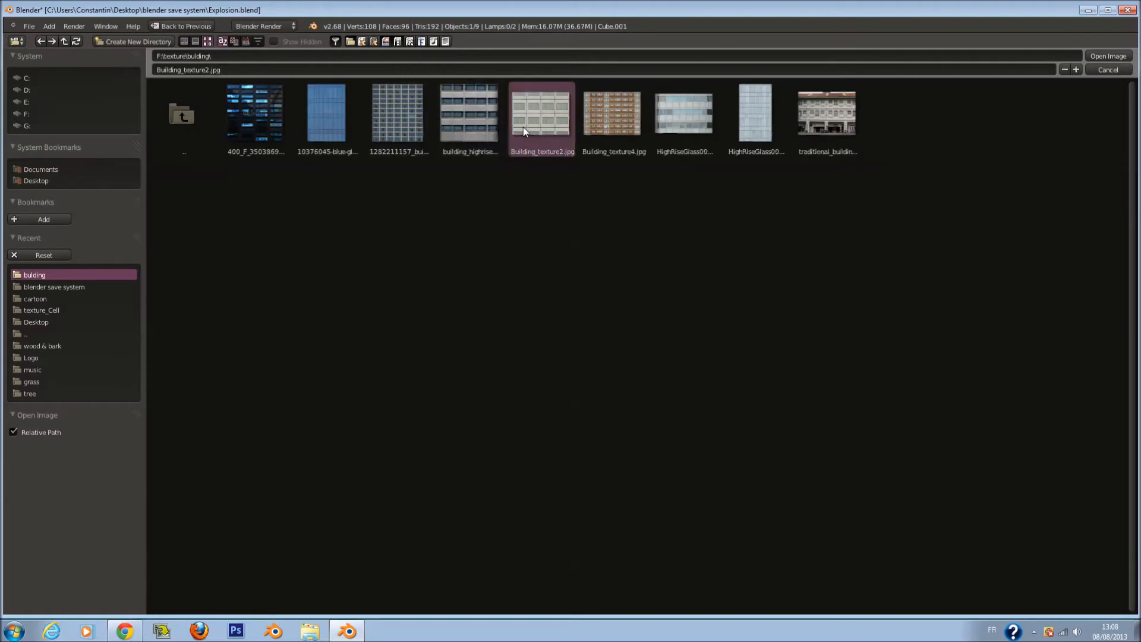
left_click(1108, 56)
left_click(999, 326)
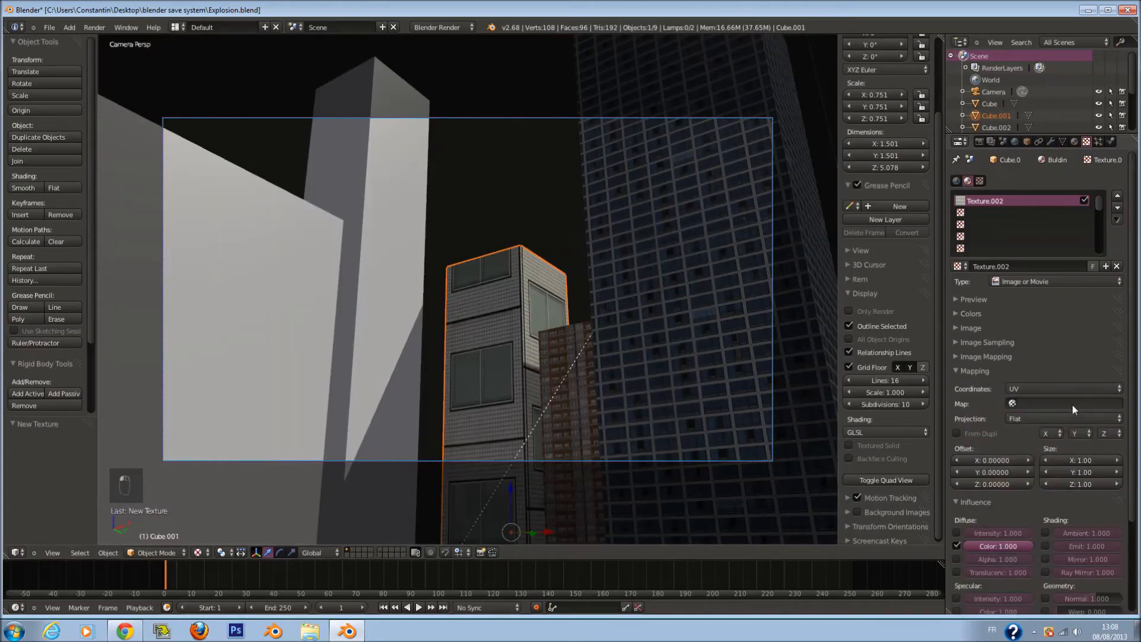
Set the middle grey building's texture mapping size to 5 in X and Y
type("5")
key("Return")
left_click(1077, 472)
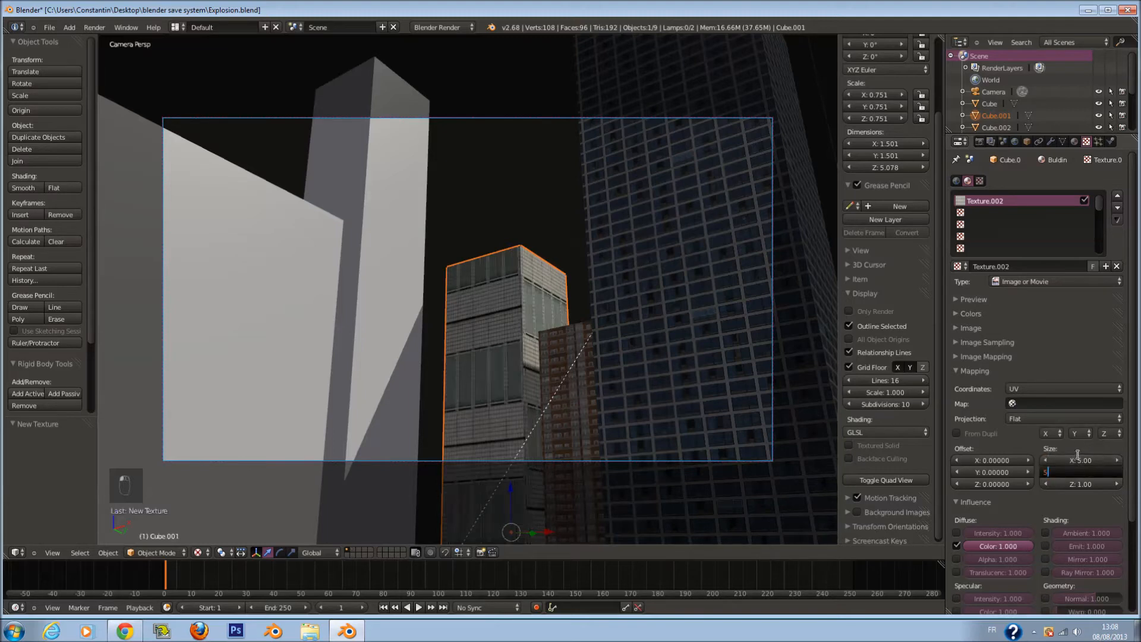
type("5")
key("Return")
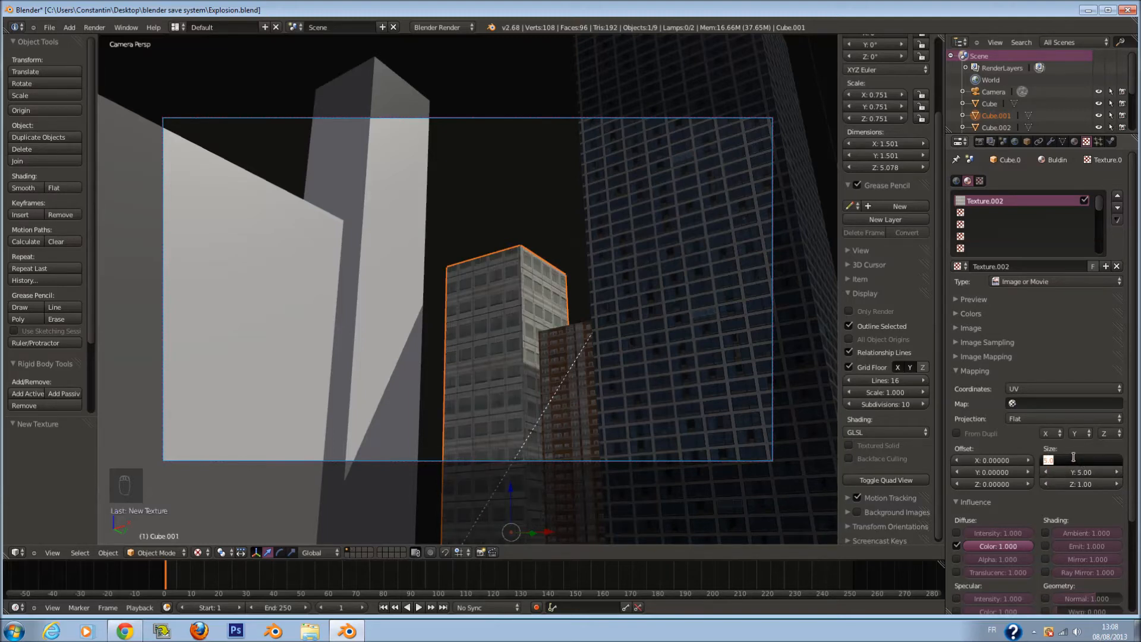
Set the middle grey building's texture mapping size to 7 in X and Y
type("7")
key("Return")
type("7")
key("Return")
Set the brown building's texture mapping size to 3 in X and Y, and save the file
right_click(568, 325)
left_click(1082, 462)
type("3")
key("Return")
left_click(1082, 470)
type("3")
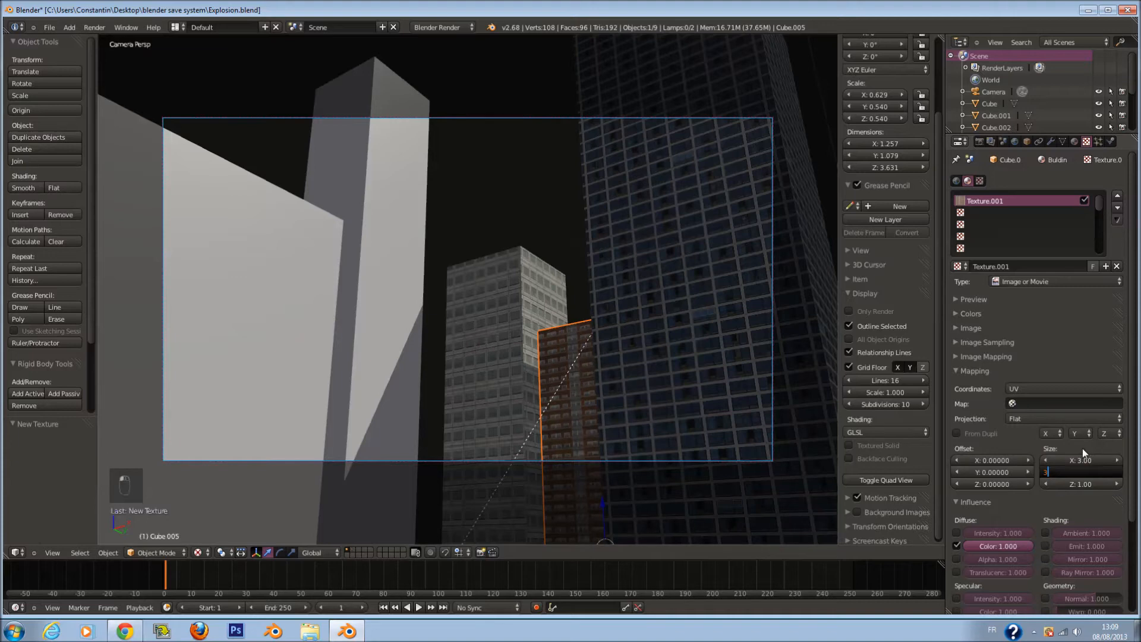
key("Return")
key("ctrl+s")
left_click(510, 365)
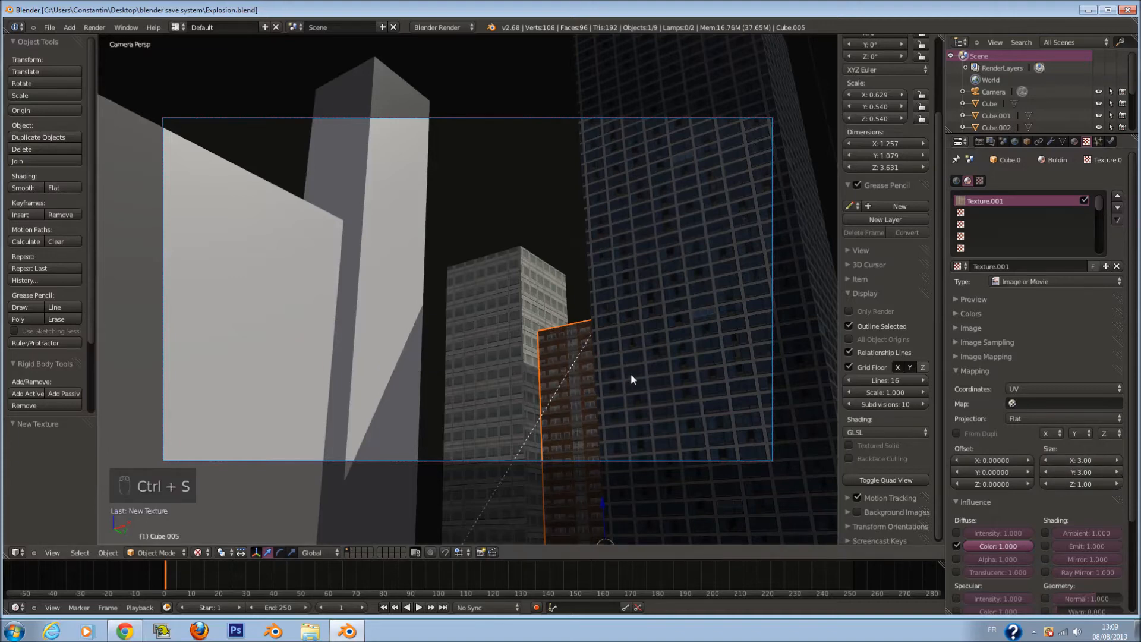
Set the brown building's texture mapping size to 2 in X and Y, and save the file
left_click(1082, 461)
type("2")
key("Return")
left_click(1082, 472)
type("2")
key("Return")
key("ctrl+s")
left_click(683, 401)
Deselect everything, examine the textured buildings from outside the camera, and return to the camera view
key("a")
key("a")
key("a")
key("a")
key("a")
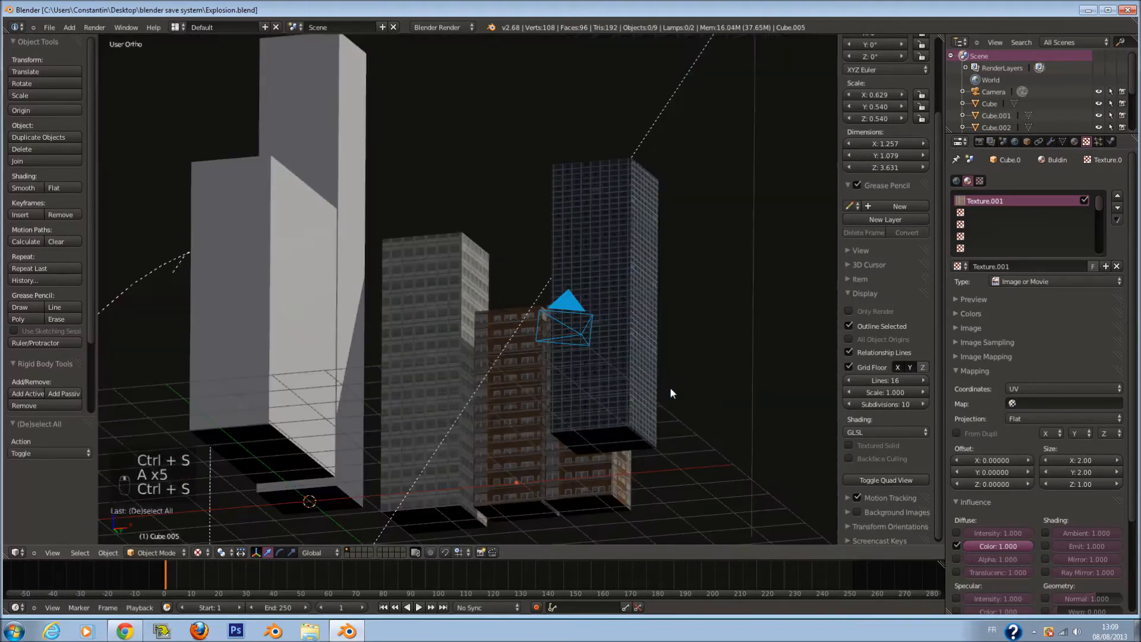
middle_click_drag(670, 392, 562, 344)
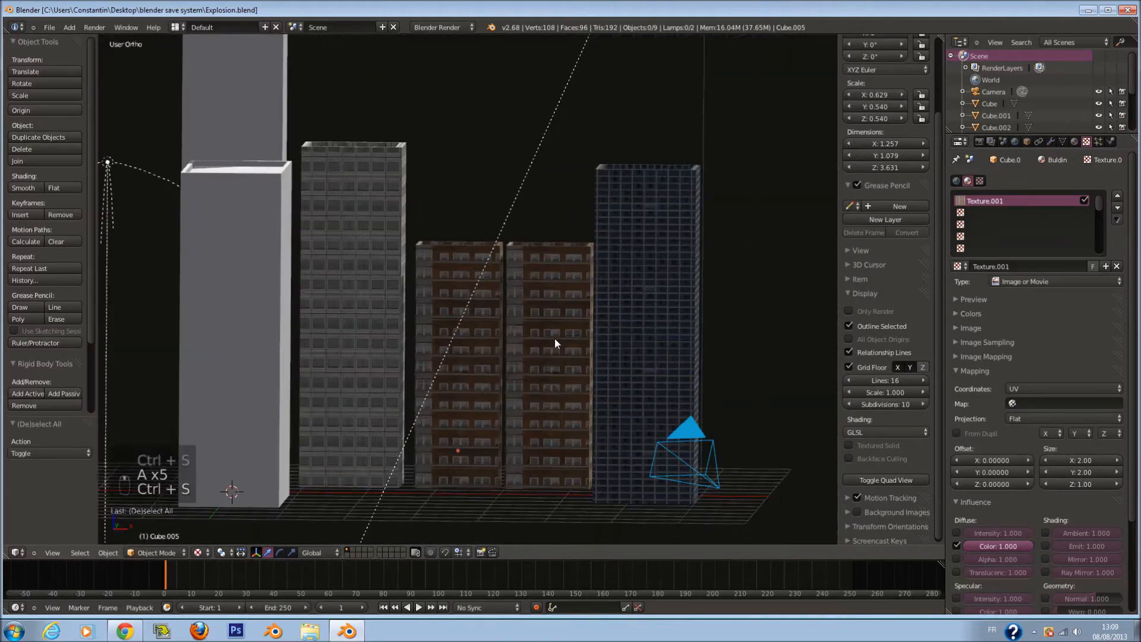
key("KP_0")
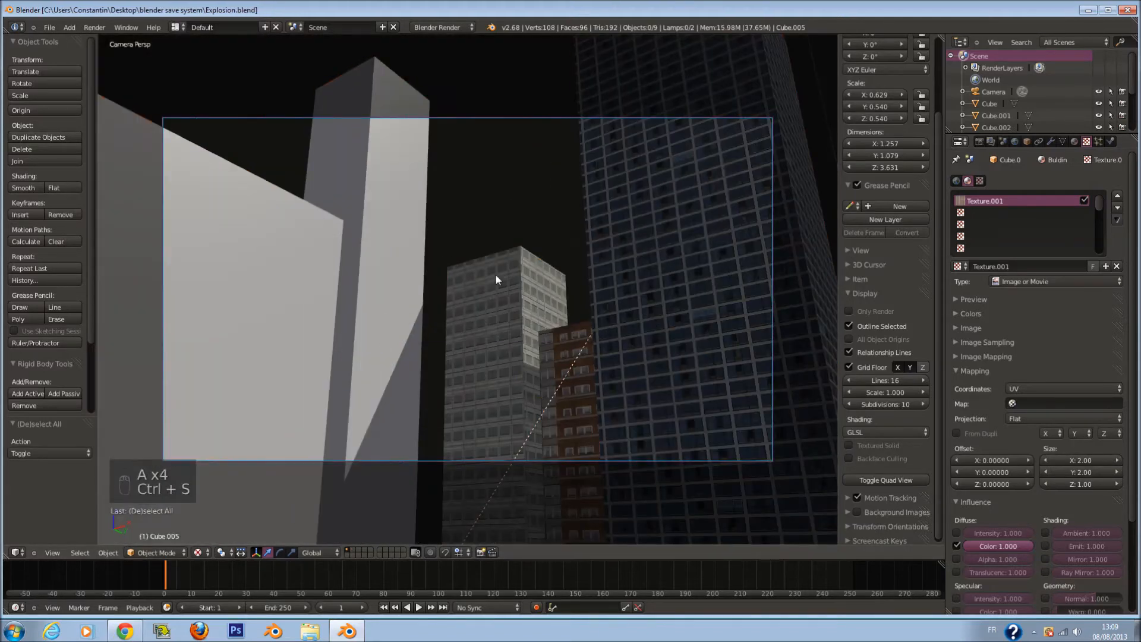
Give the tall untextured tower a new Image or Movie texture mapped with UV coordinates
right_click(412, 188)
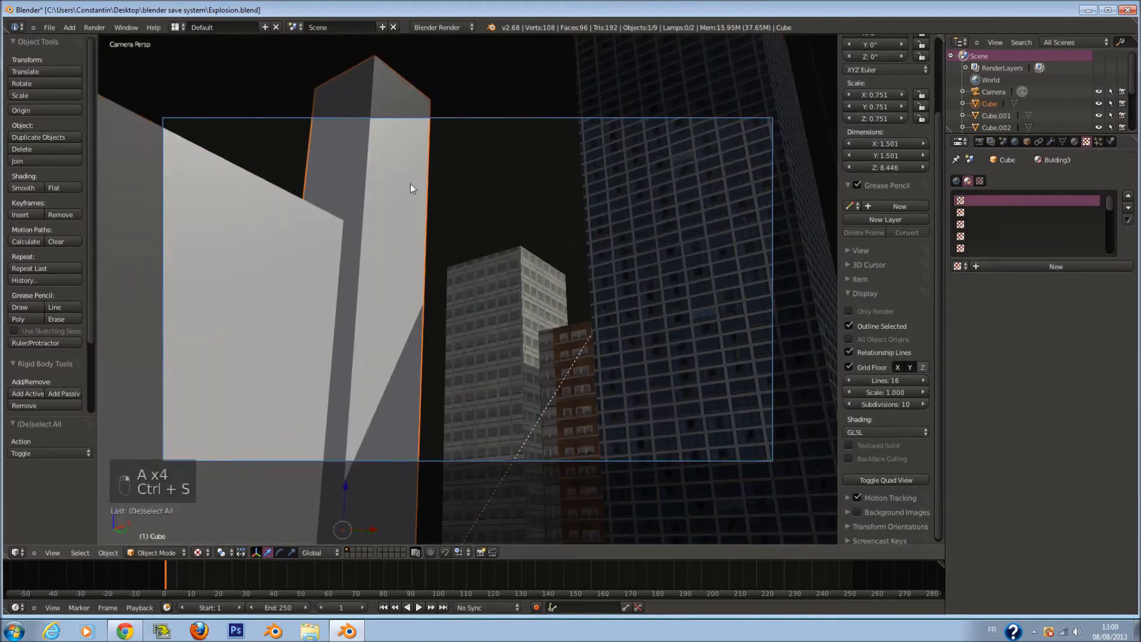
left_click(1072, 143)
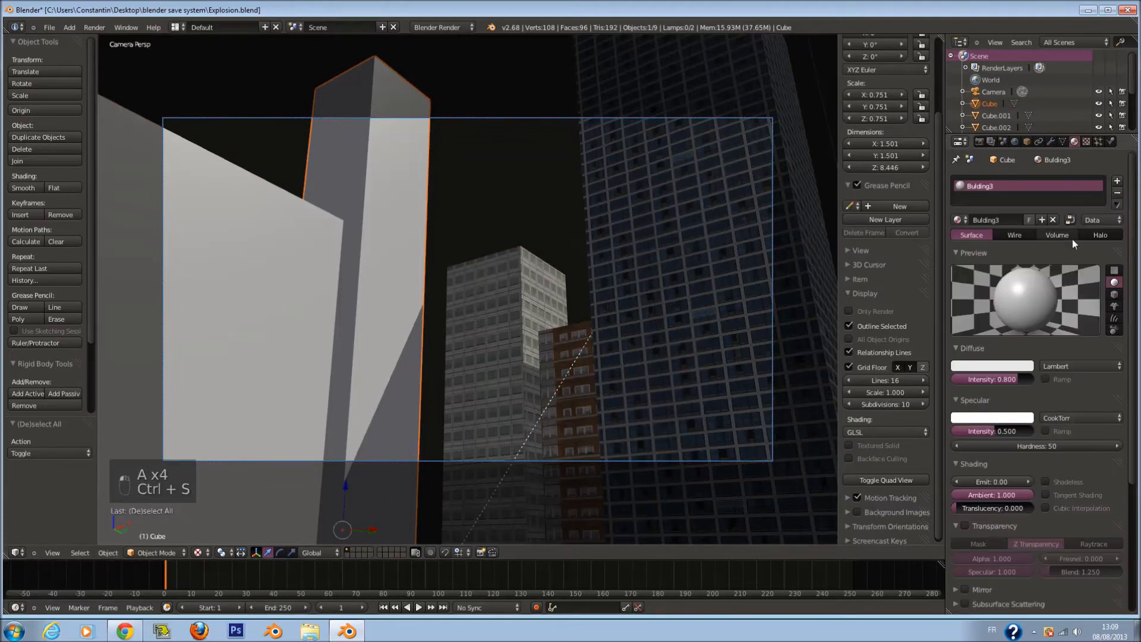
left_click(1085, 143)
left_click(1058, 269)
left_click(1046, 281)
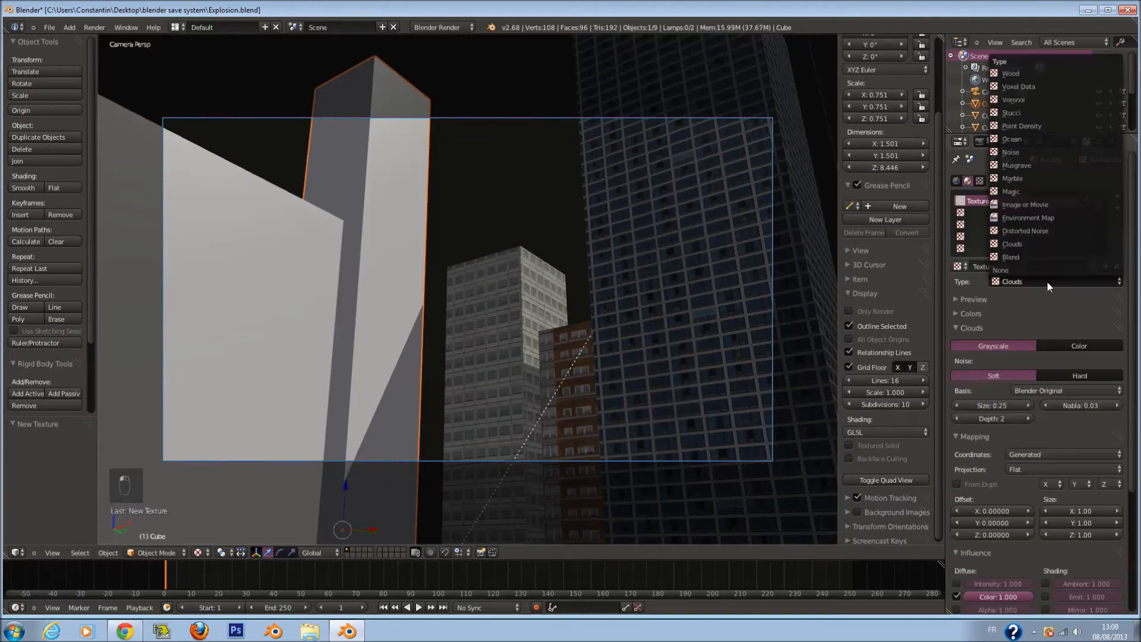
left_click(1050, 203)
left_click(1073, 393)
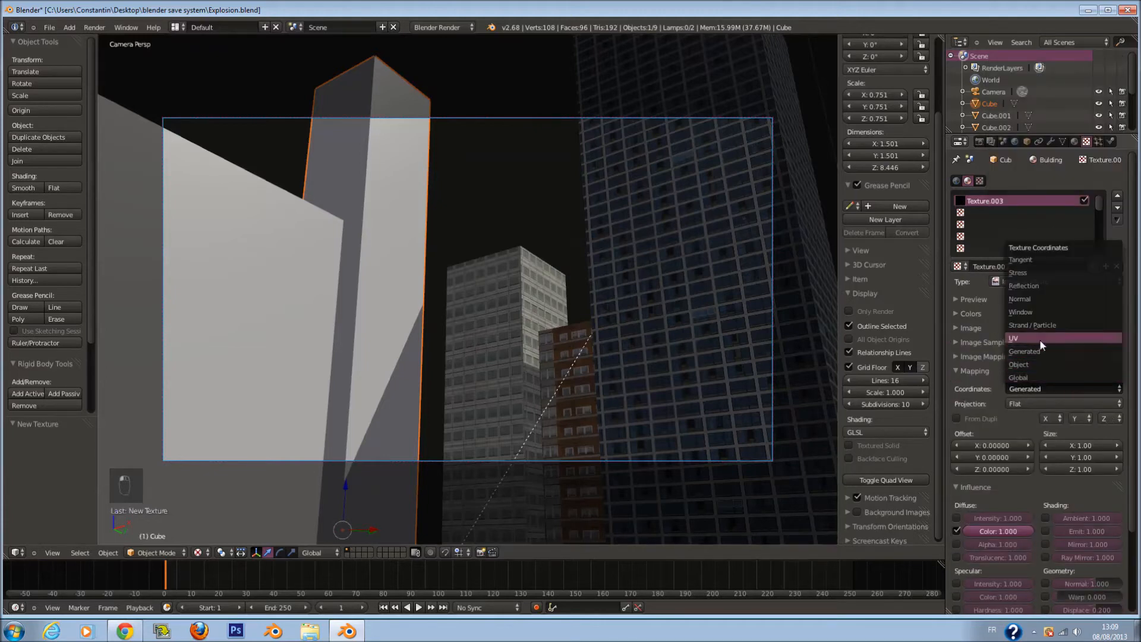
left_click(1012, 340)
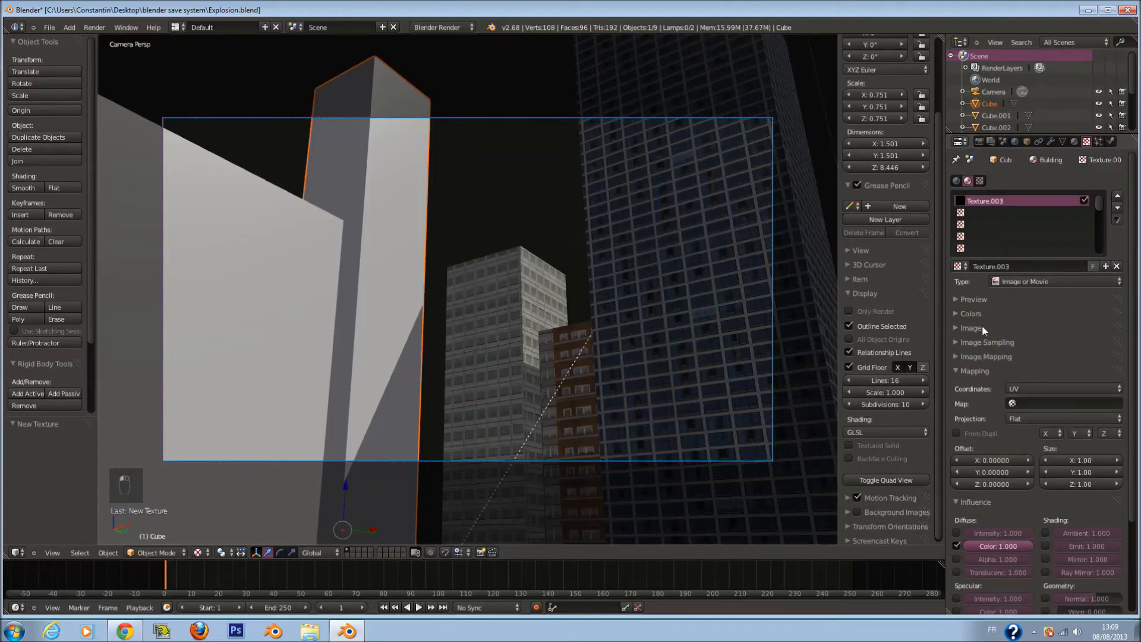
Load the tall, narrow HighRiseGlass image from the bulding folder into the tower's texture
left_click(1010, 342)
left_click(999, 326)
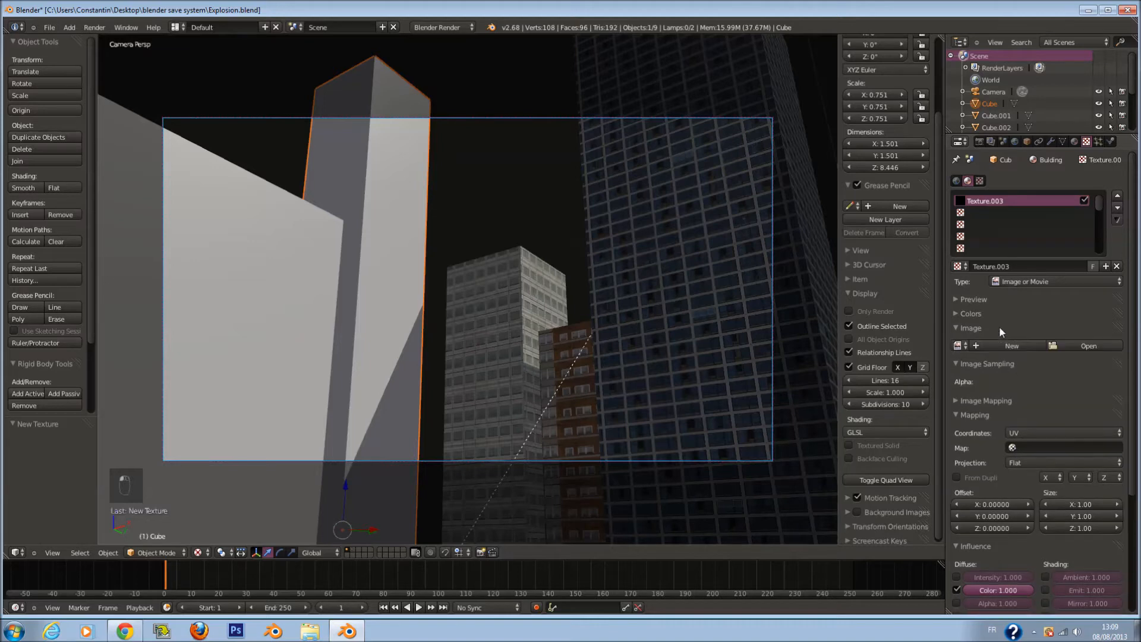
left_click(1069, 345)
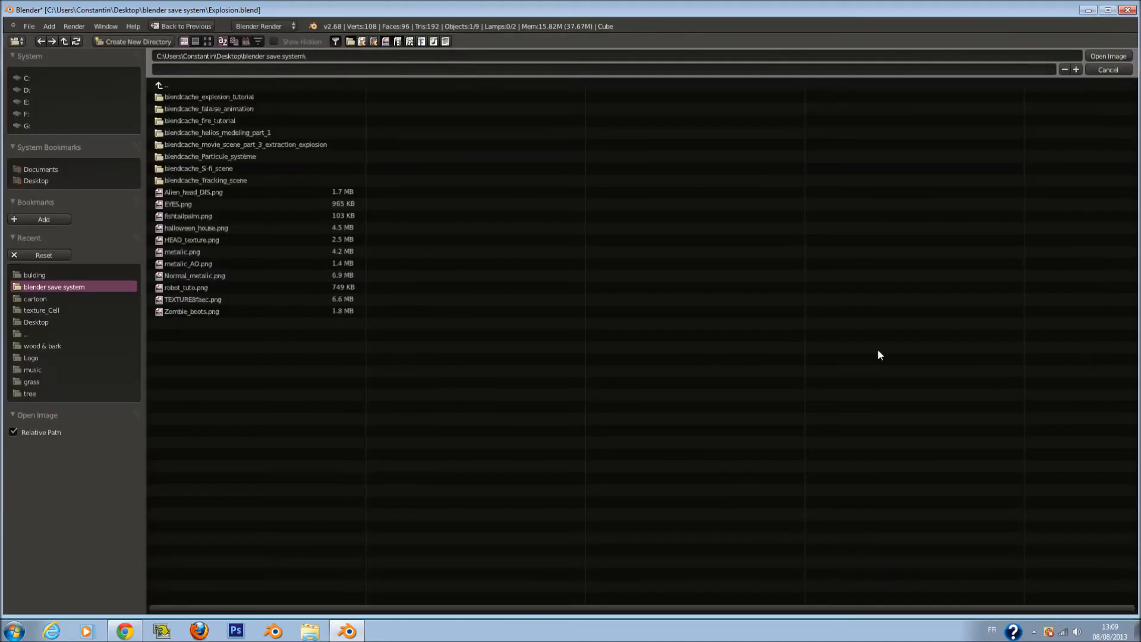
left_click(208, 42)
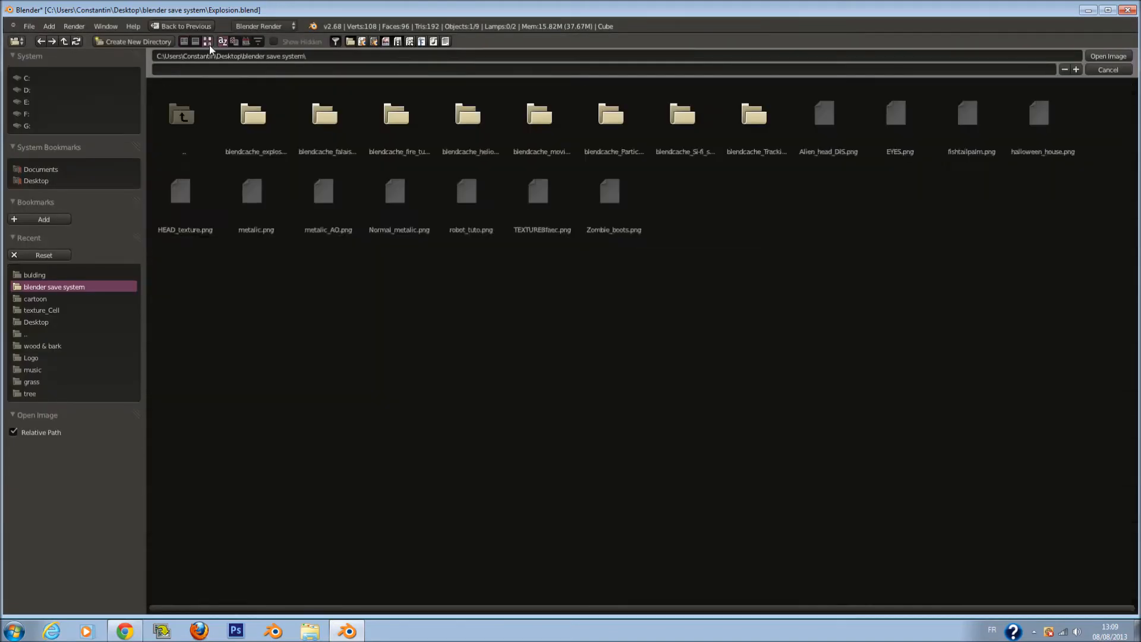
left_click(42, 274)
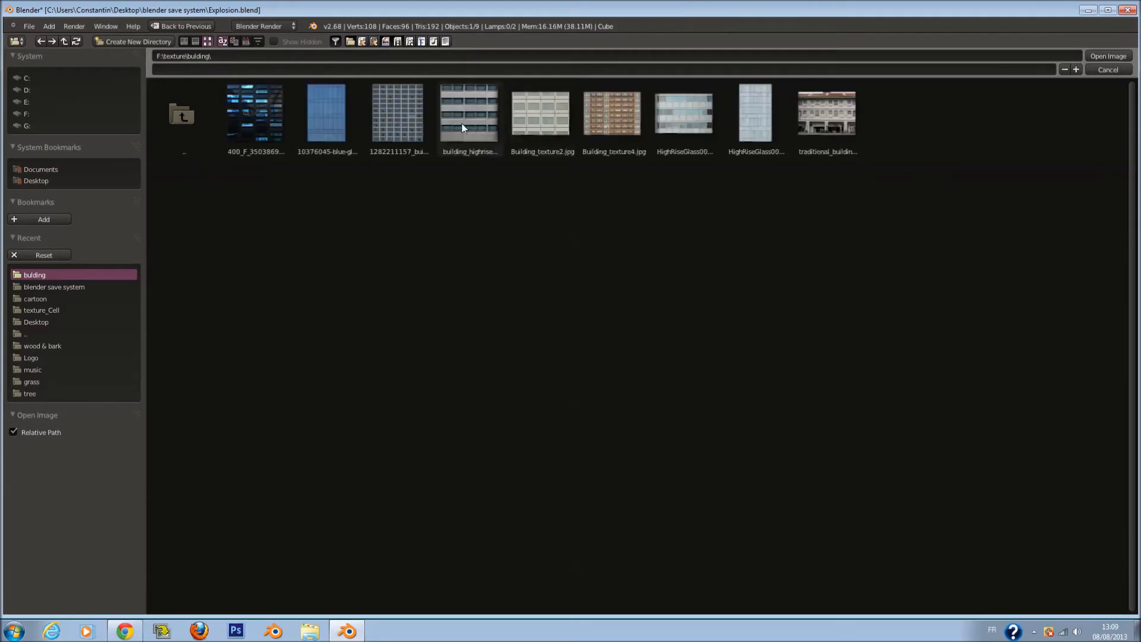
left_click(771, 120)
left_click(1107, 56)
left_click(1027, 329)
left_click(1028, 341)
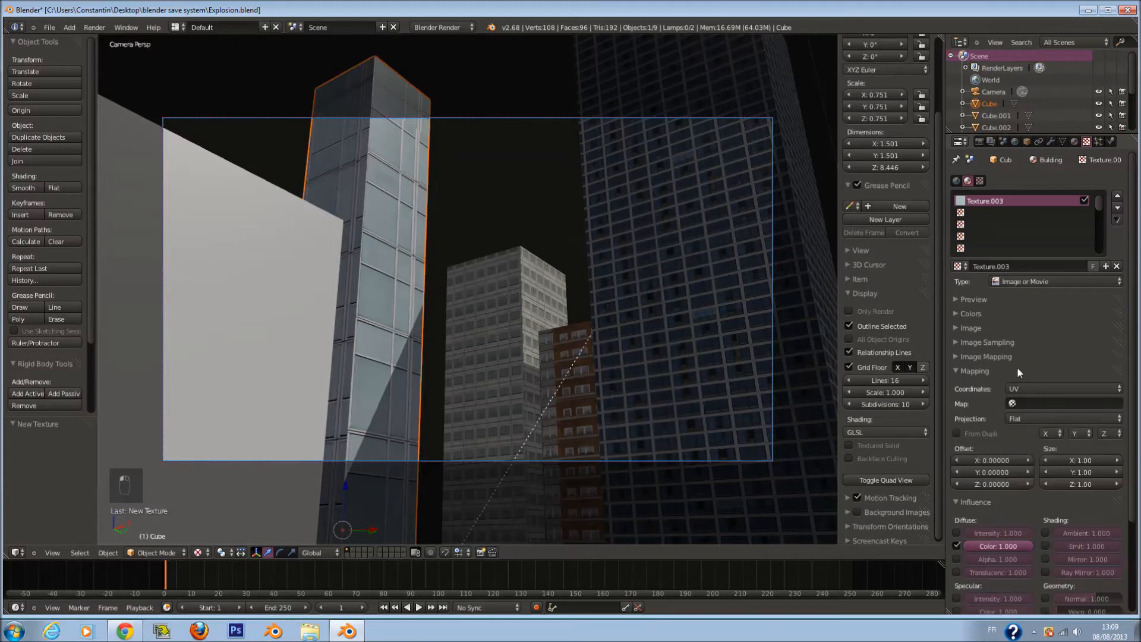
Set the tall tower's texture mapping size to 4 in X and Y, and save the file
scroll(1065, 461, "down", 4)
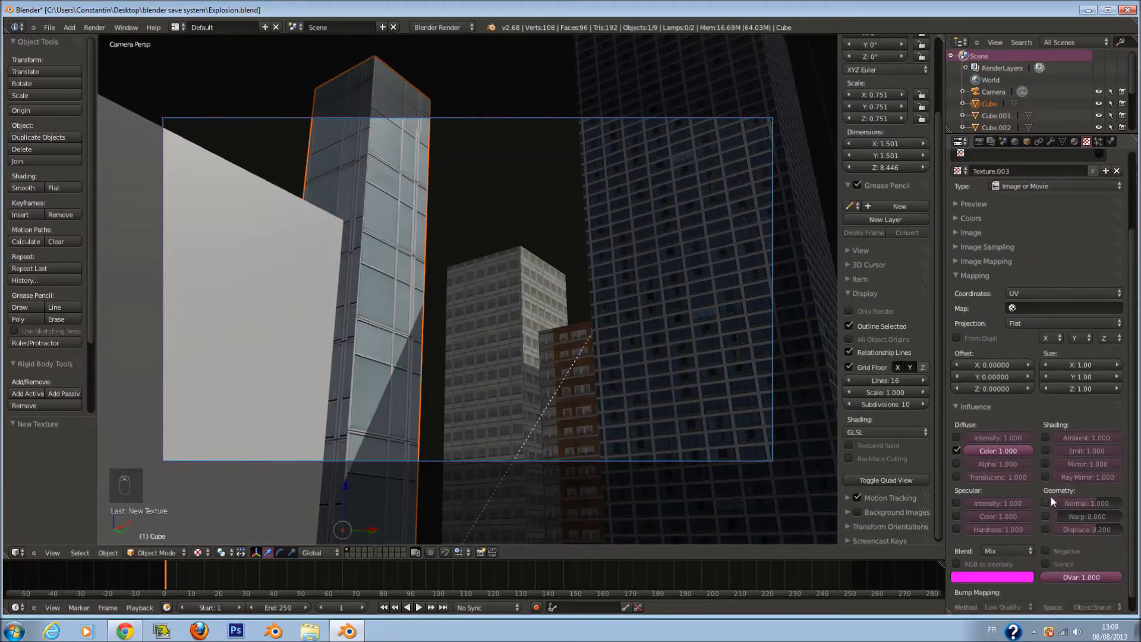
left_click(1079, 367)
type("4")
key("Return")
type("4")
key("Return")
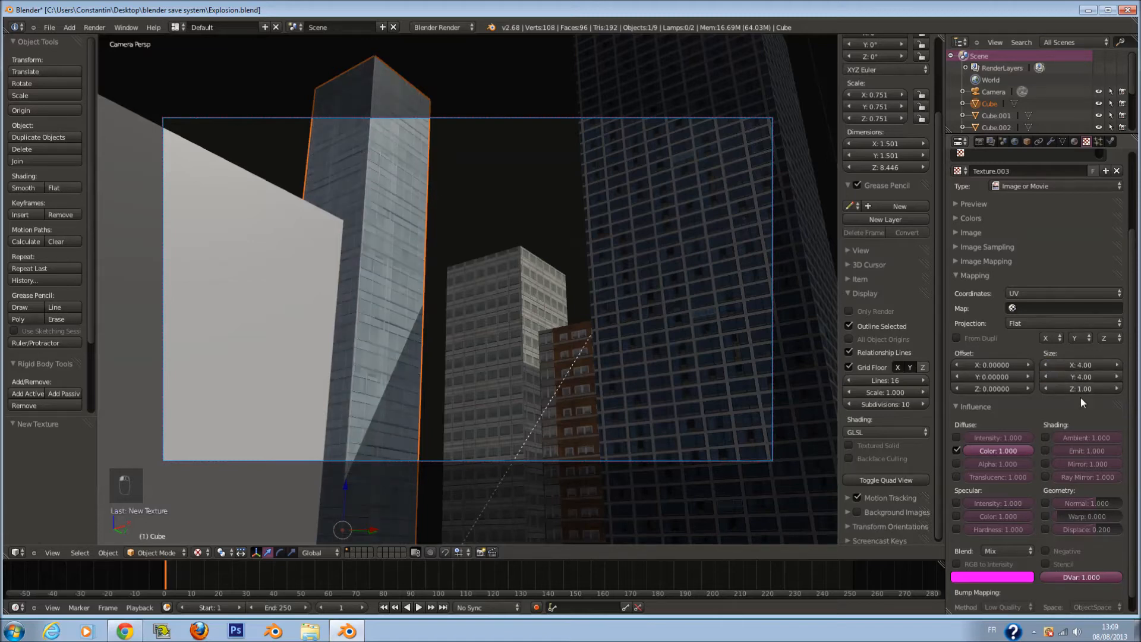
key("ctrl+s")
left_click(692, 371)
Give the wide untextured foreground building a new Image or Movie texture mapped with UV coordinates
right_click(284, 222)
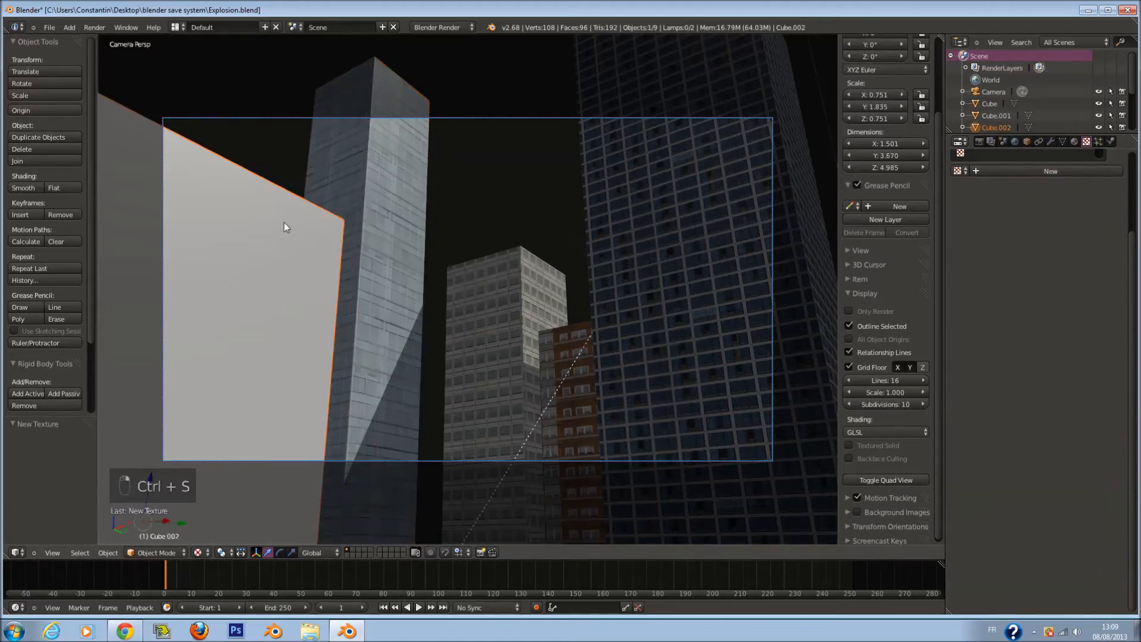
key("ctrl+s")
left_click(1073, 142)
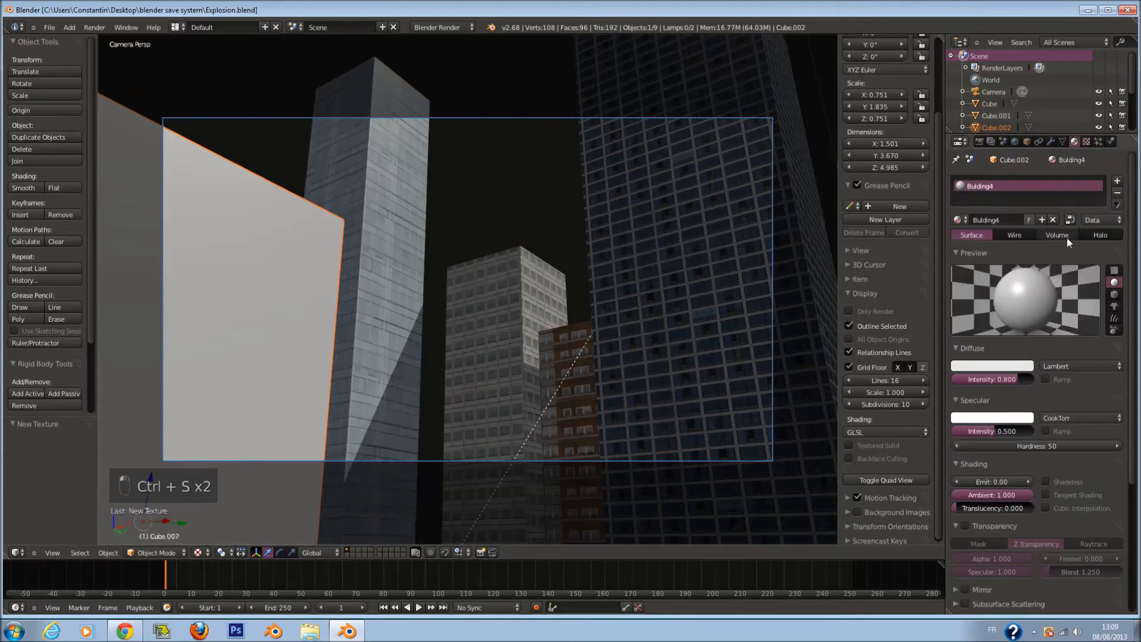
left_click(1086, 141)
left_click(1050, 176)
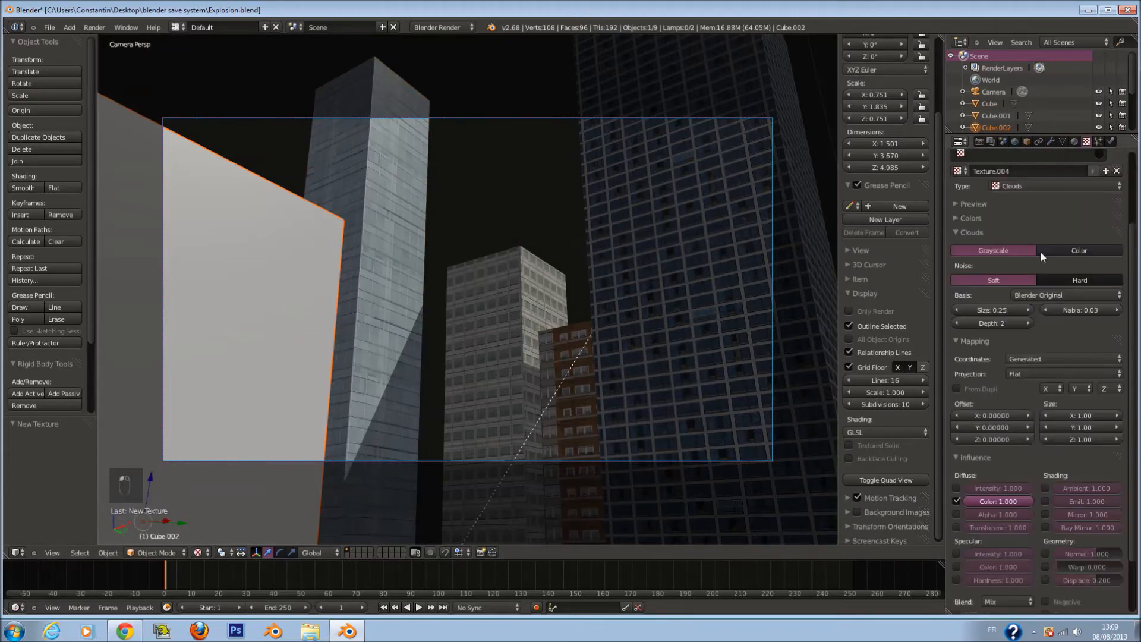
left_click(1051, 279)
left_click(1043, 226)
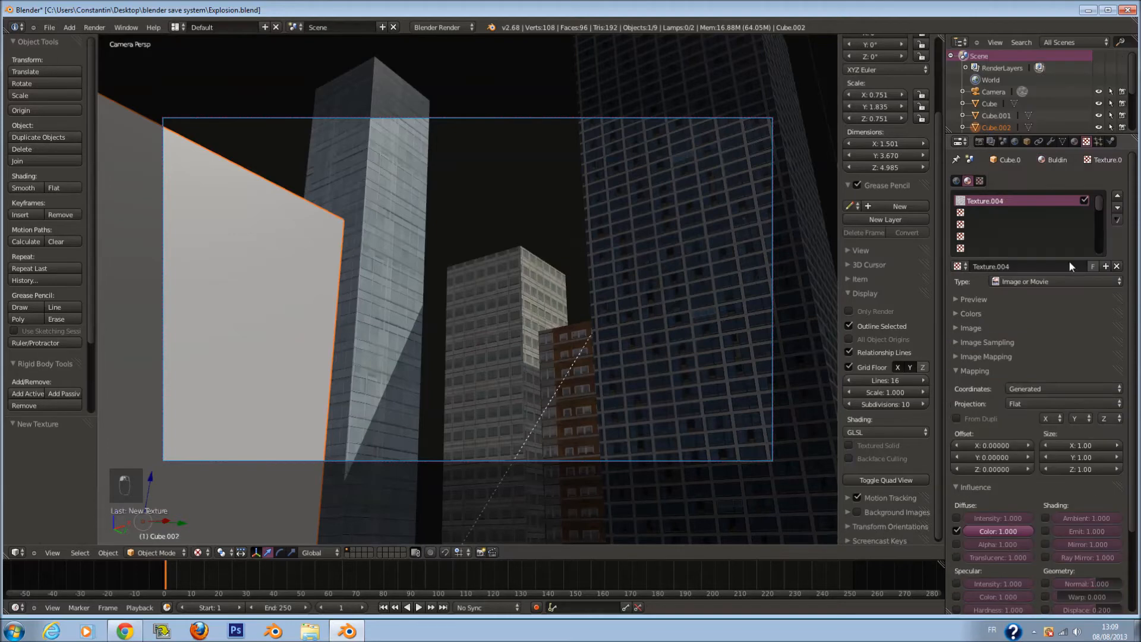
left_click(1064, 389)
left_click(1046, 338)
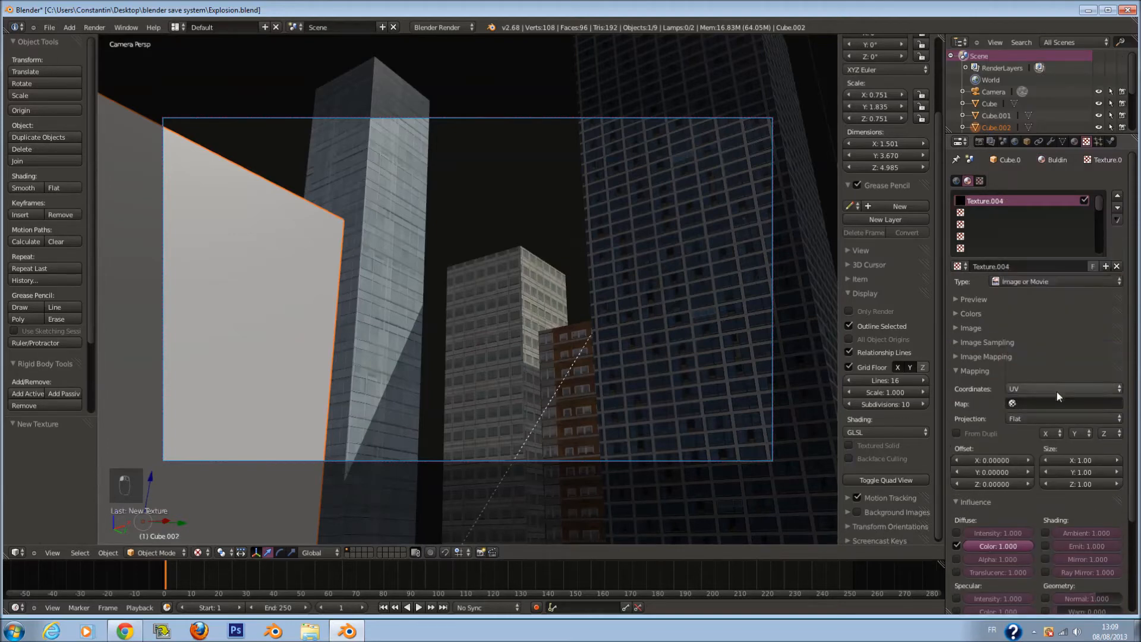
Load HighRiseGlass0001_3_L.jpg from the bulding folder into the foreground building's texture, and save the file
left_click(1022, 341)
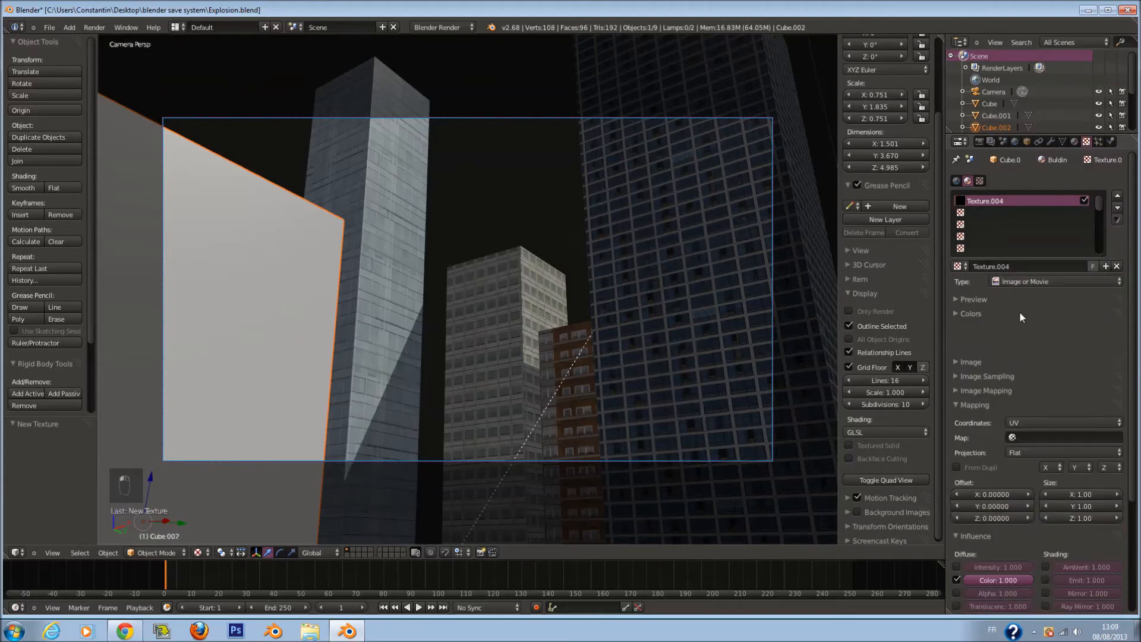
left_click(1026, 328)
left_click(1059, 346)
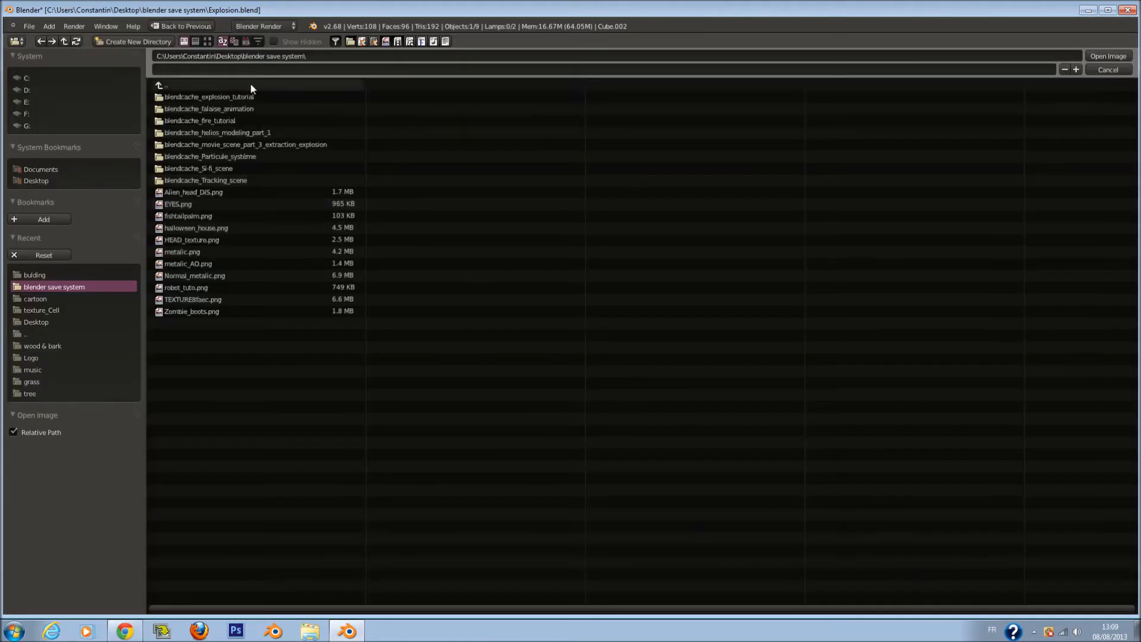
left_click(208, 42)
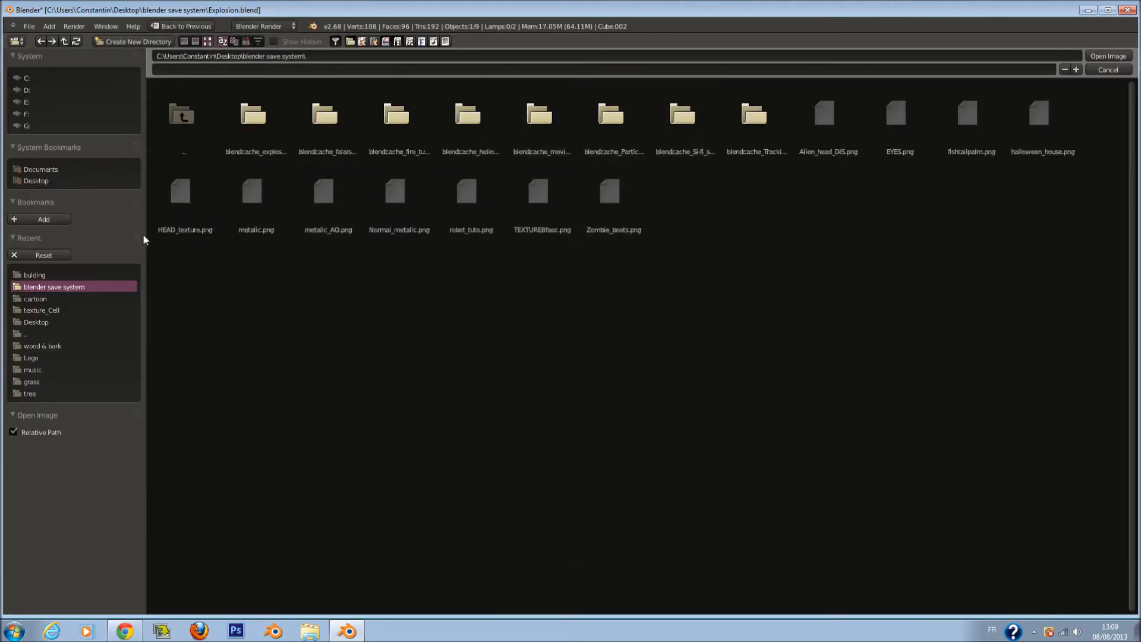
left_click(49, 276)
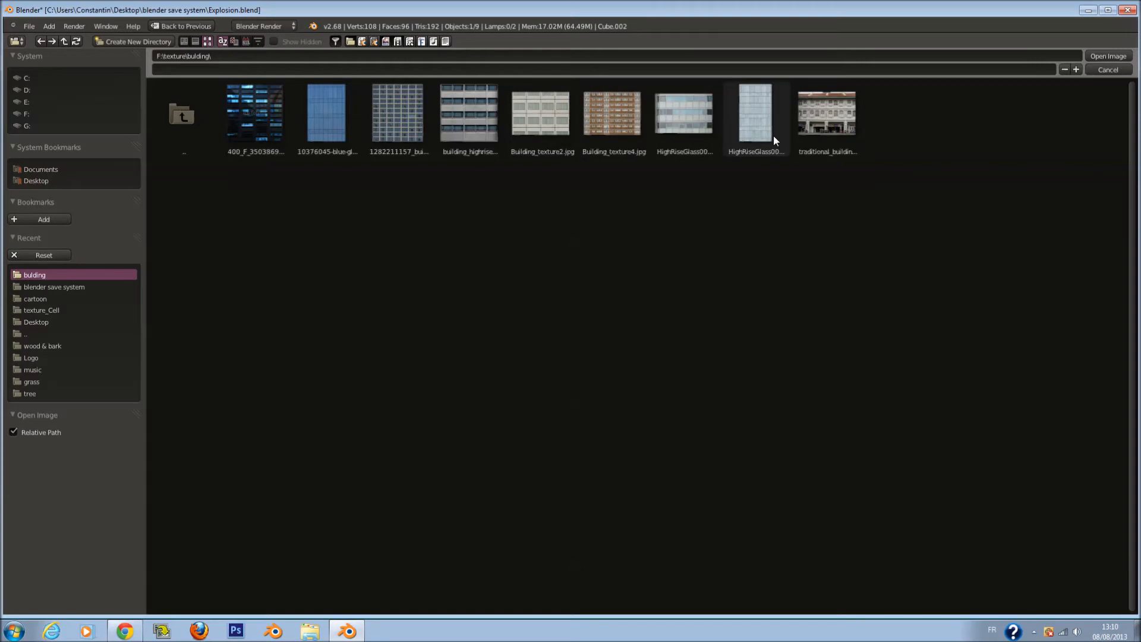
left_click(684, 115)
left_click(1115, 57)
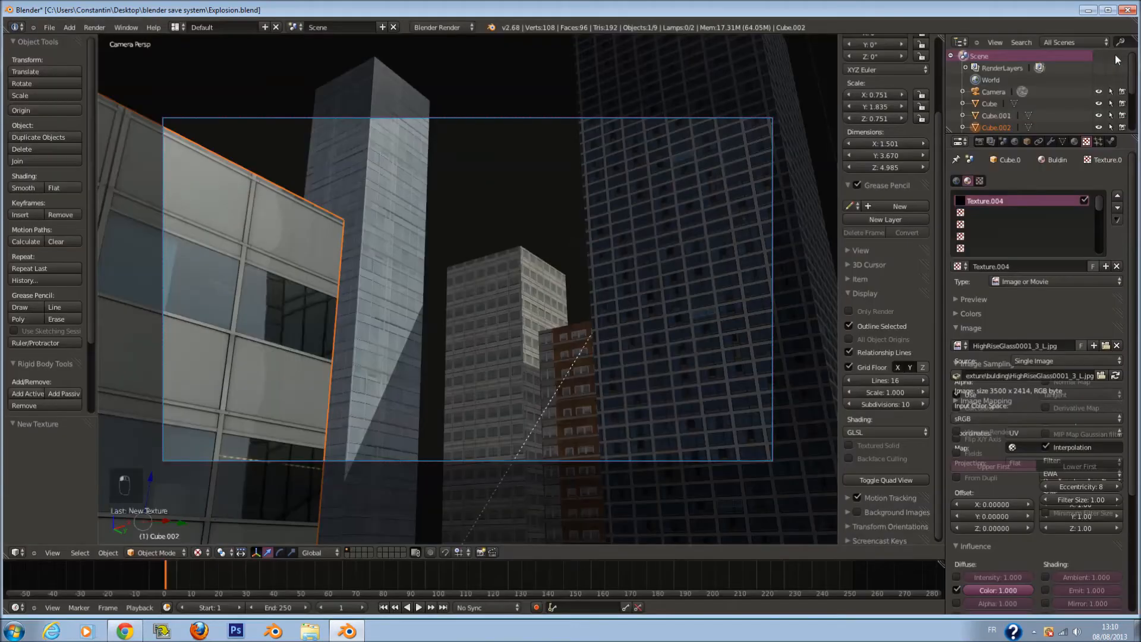
key("ctrl+s")
left_click(721, 294)
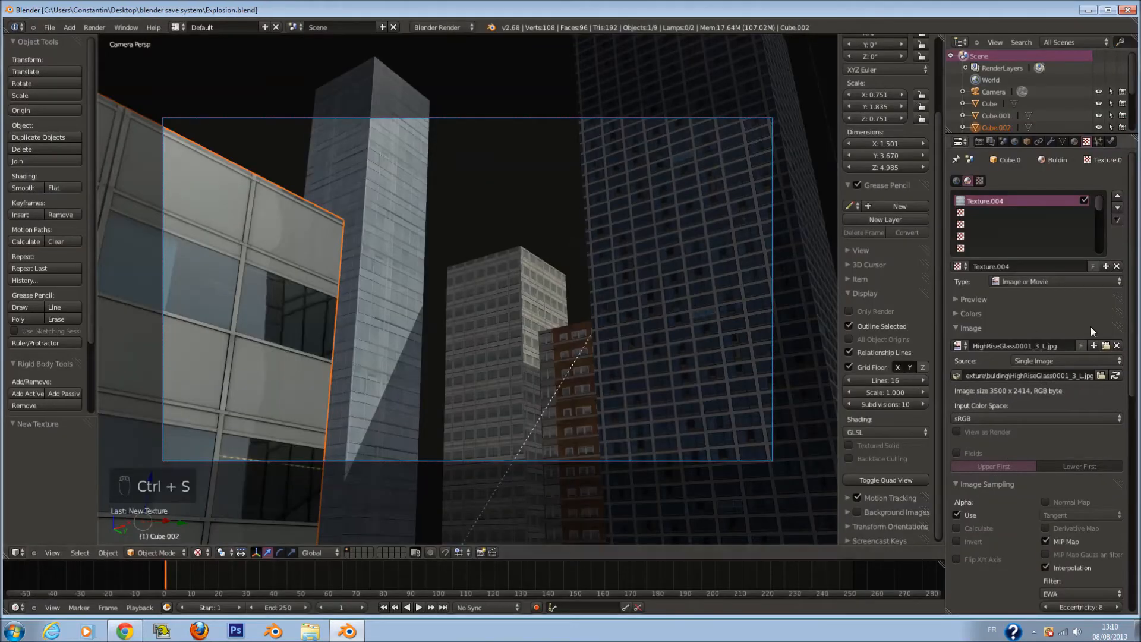
Set the foreground building's texture mapping size to 4 in X and Y
left_click(1023, 328)
left_click(1026, 343)
left_click(1024, 370)
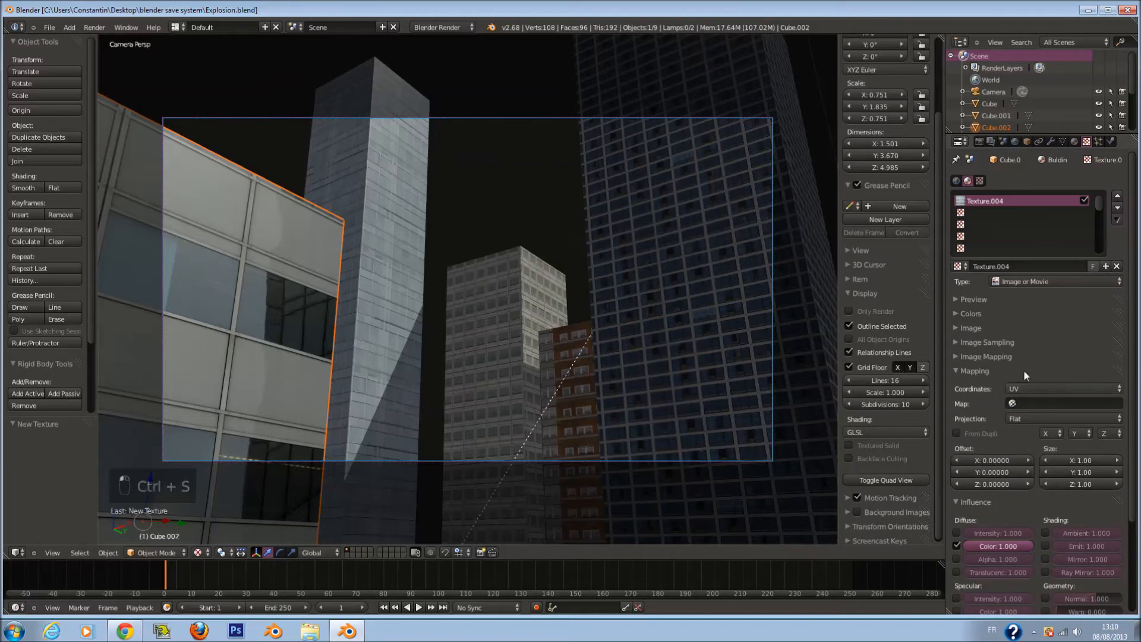
left_click(1023, 370)
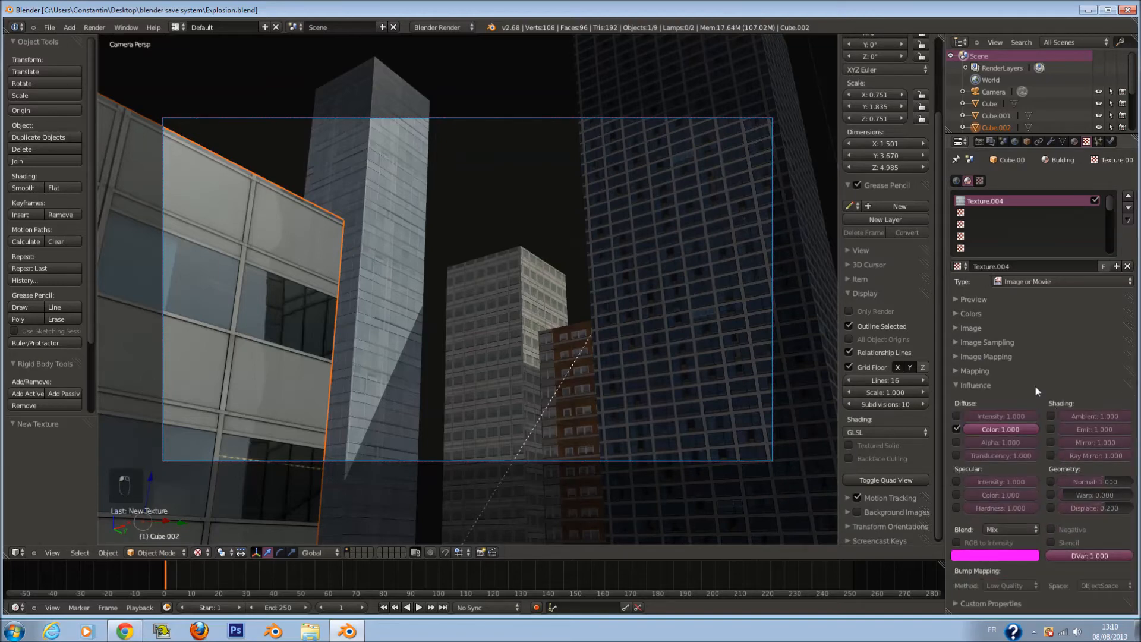
left_click(1034, 371)
left_click(1075, 459)
type("4")
key("Tab")
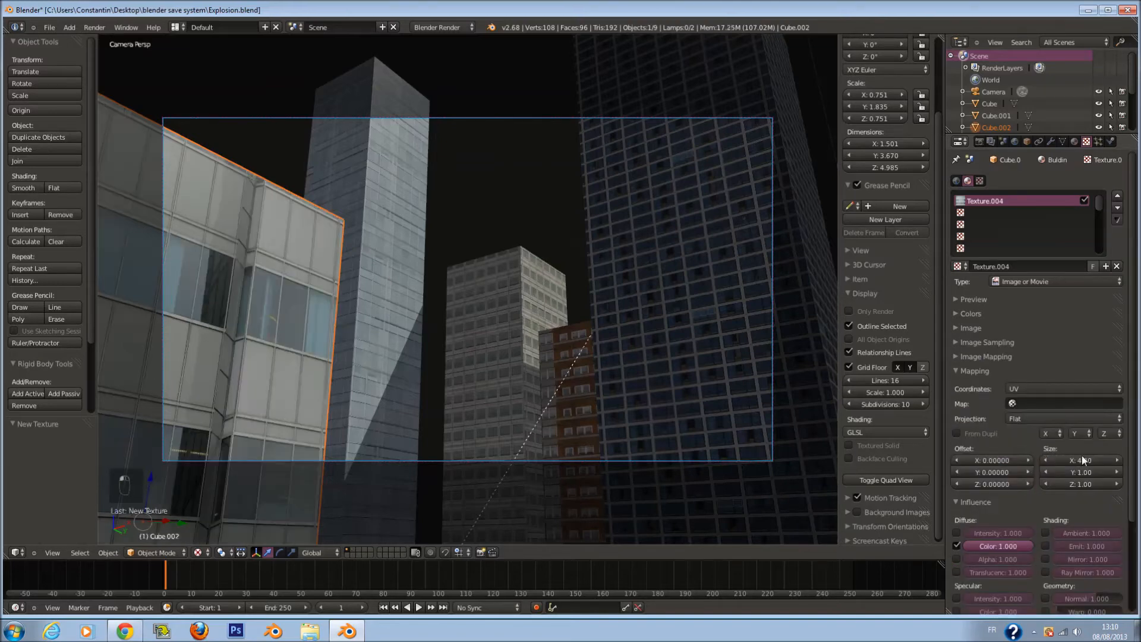
type("4")
key("Return")
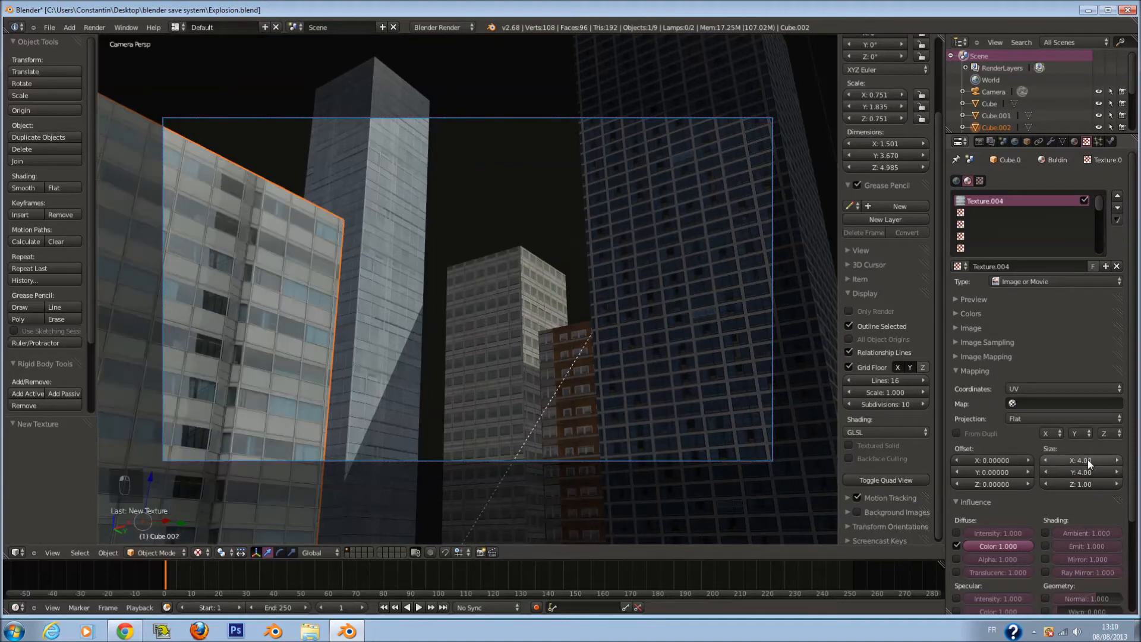
Set the foreground building's texture mapping size to 5 in X and Y, and save the file
left_click(1087, 461)
type("5")
key("Tab")
type("5")
key("Return")
key("ctrl+s")
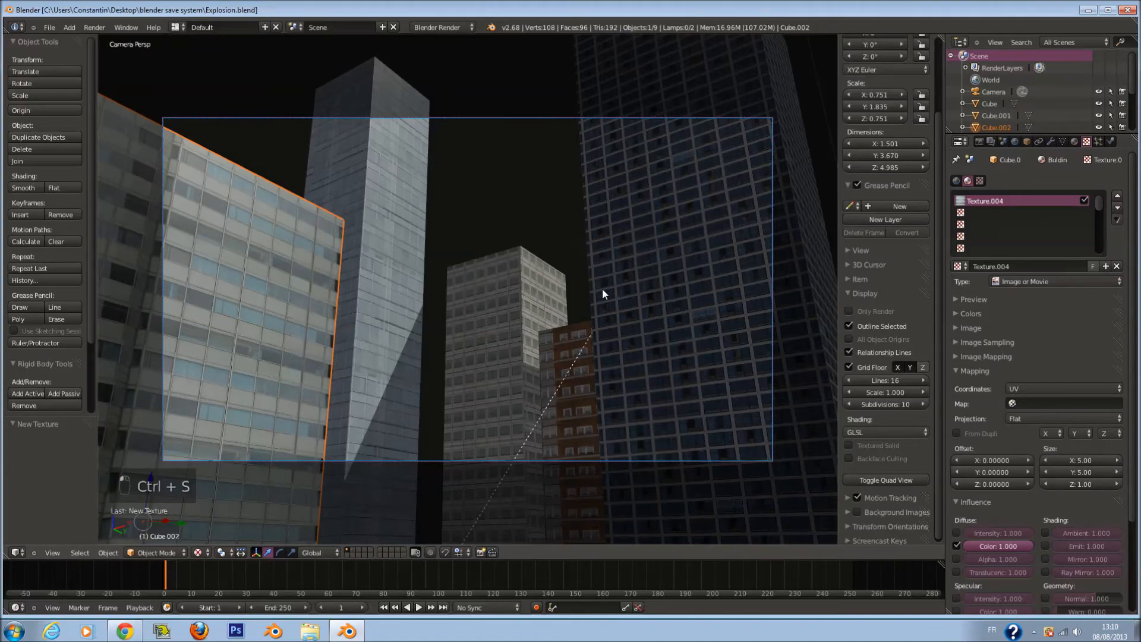
Deselect everything, review the textured city from outside and through the camera, and save the file
key("a")
middle_click_drag(464, 260, 300, 244)
key("ctrl+s")
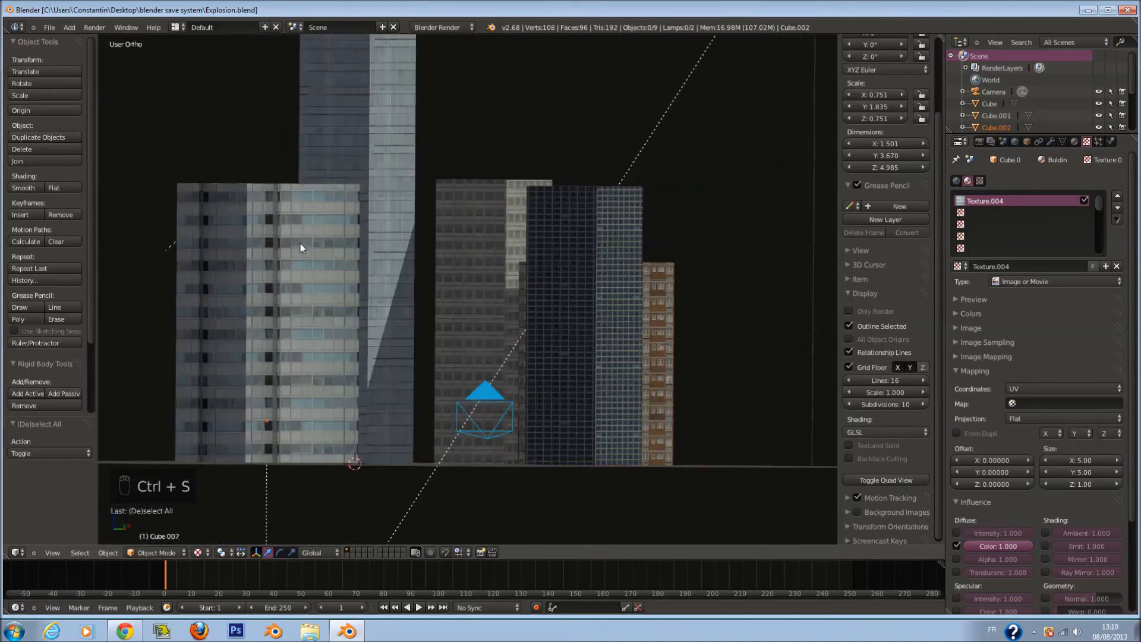
key("KP_0")
key("a")
key("a")
key("a")
key("a")
key("ctrl+s")
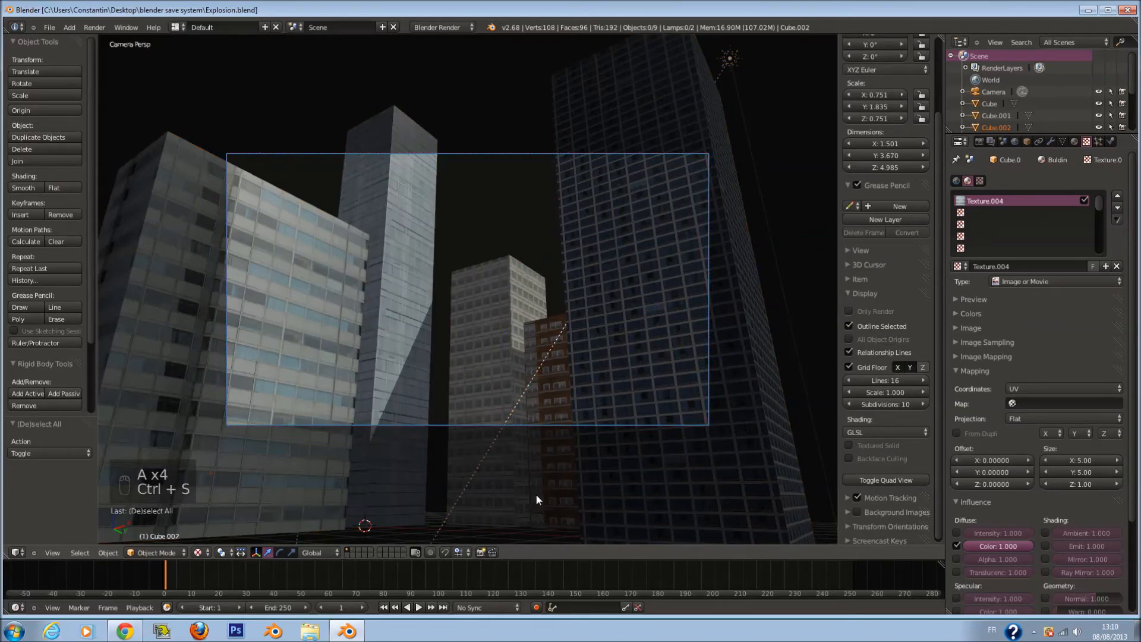
scroll(536, 493, "up", 2)
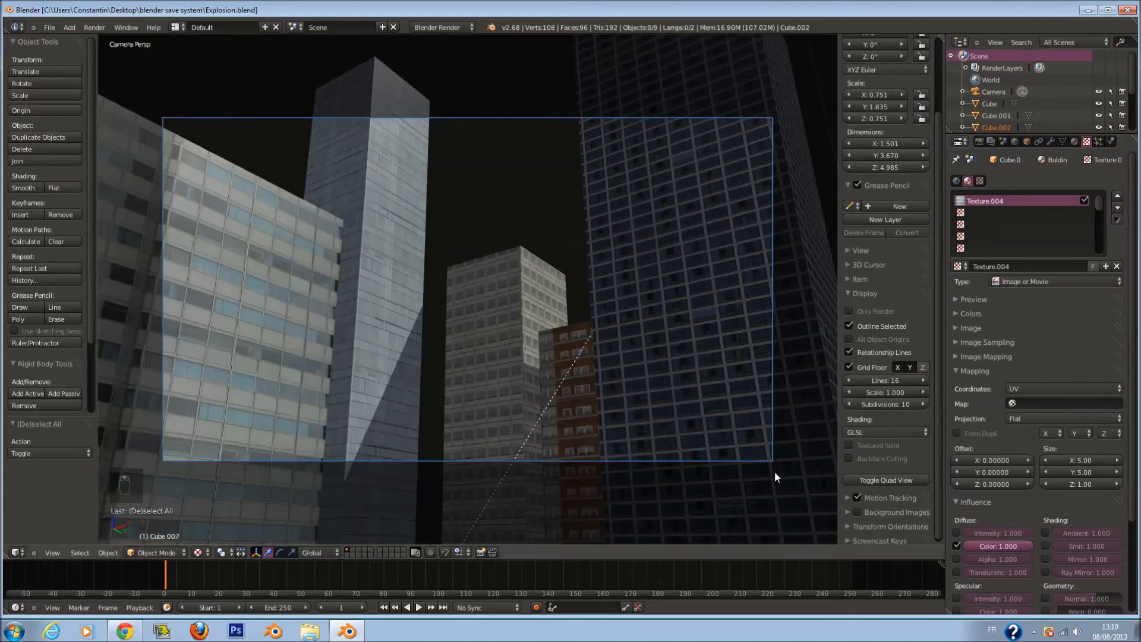
left_click(1085, 11)
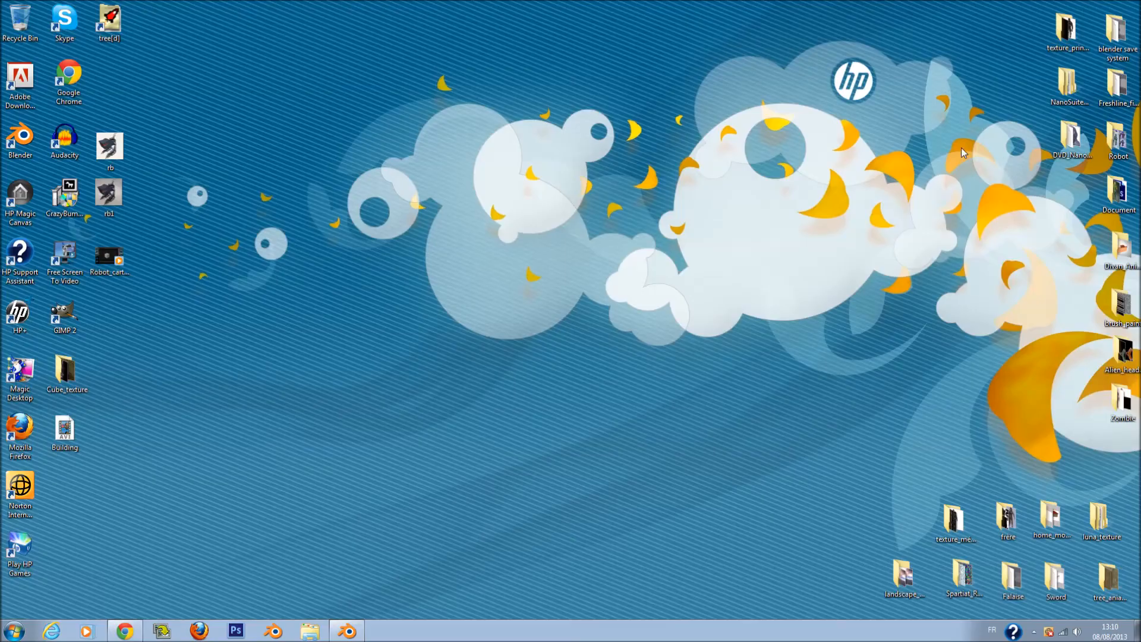
key("ctrl+s")
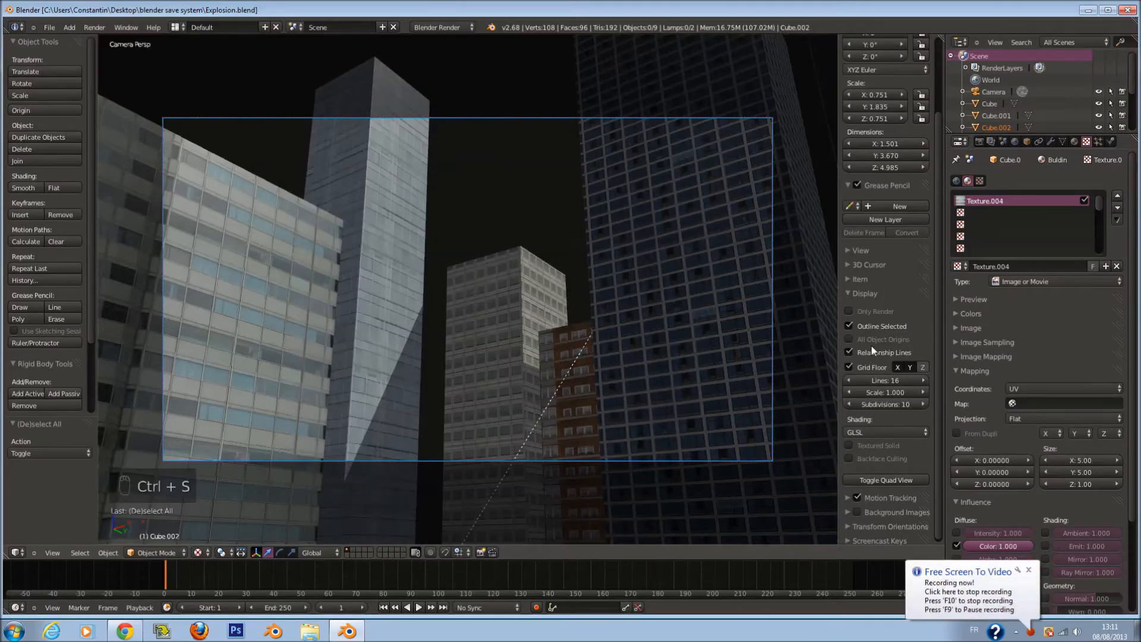
Display the material settings and inspect the blue glass tower's mesh from the front
left_click(1077, 144)
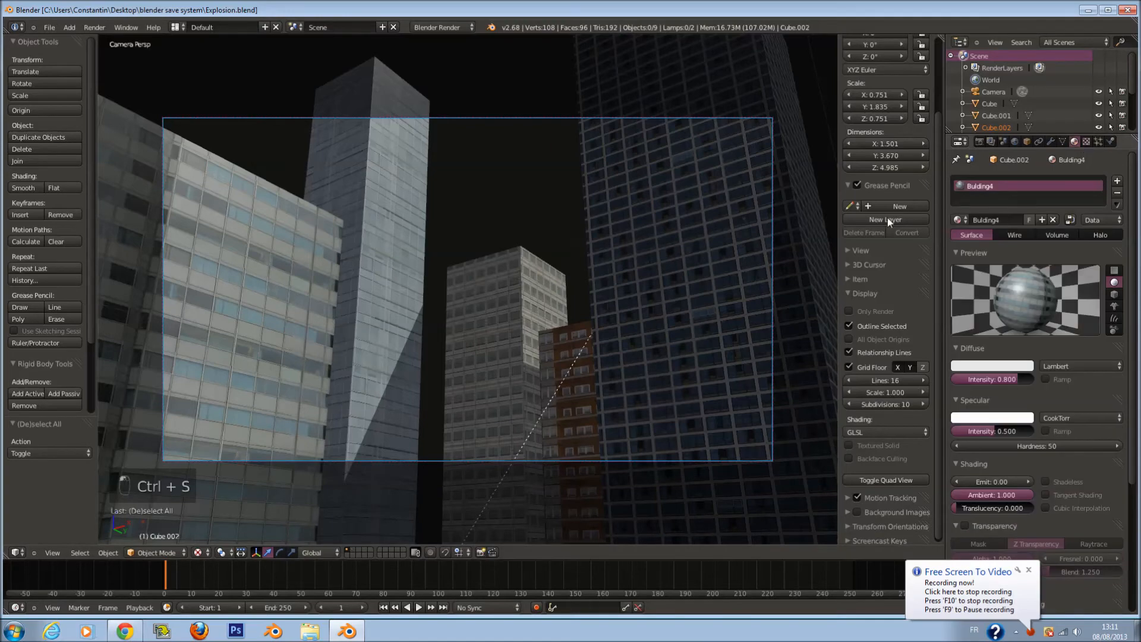
key("KP_0")
right_click(594, 248)
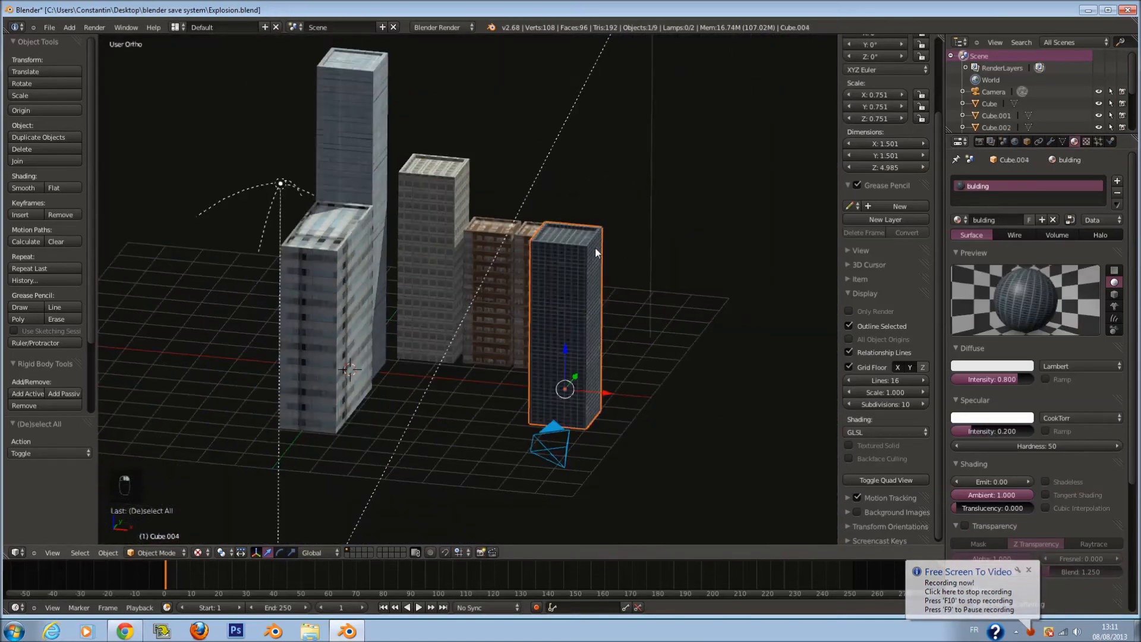
key("KP_1")
key("KP_Decimal")
key("Tab")
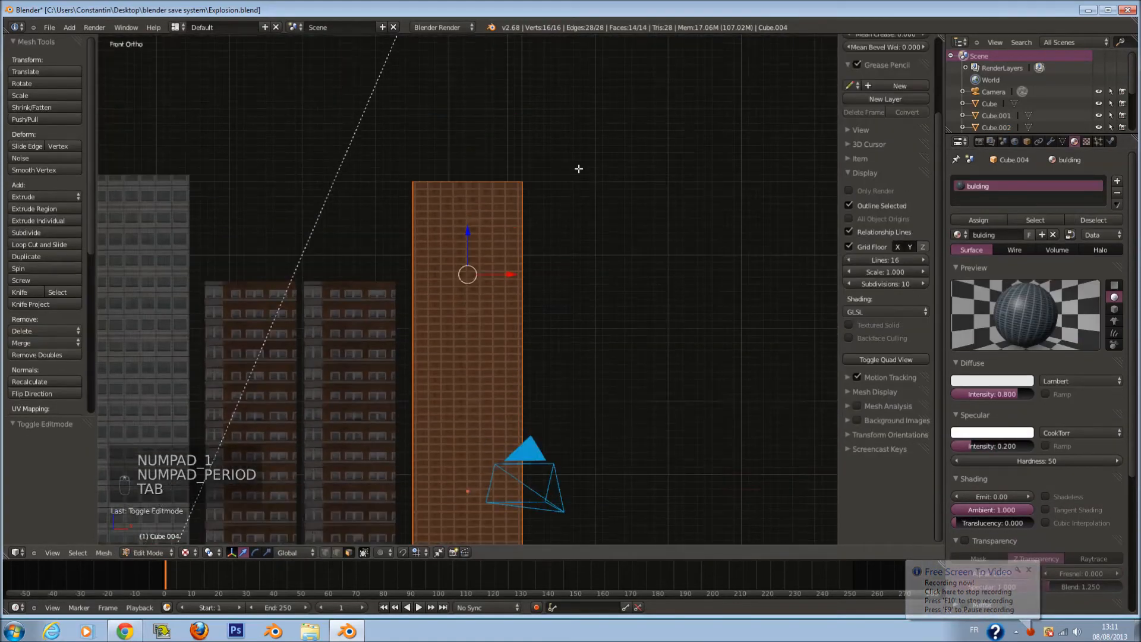
middle_click_drag(585, 258, 301, 319)
scroll(300, 319, "up", 5, "ctrl")
key("Tab")
Add a loop cut around the wide foreground building and slide it up to just below the roof edge
right_click(281, 272)
key("Tab")
key("a")
key("a")
key("a")
key("ctrl+r")
left_click(281, 272)
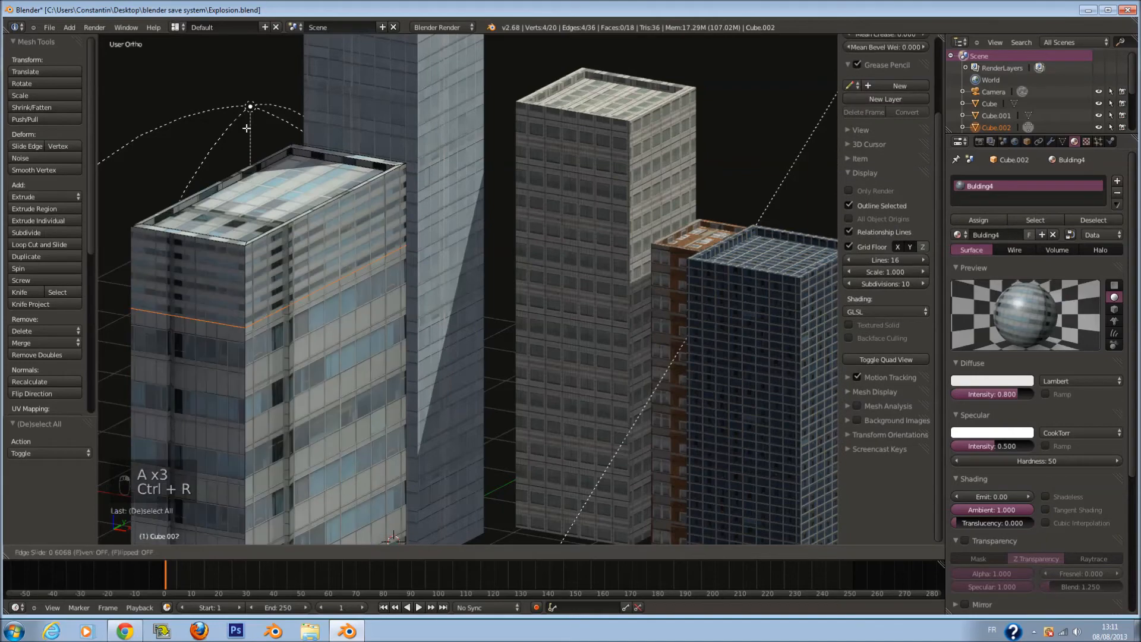
left_click(236, 55)
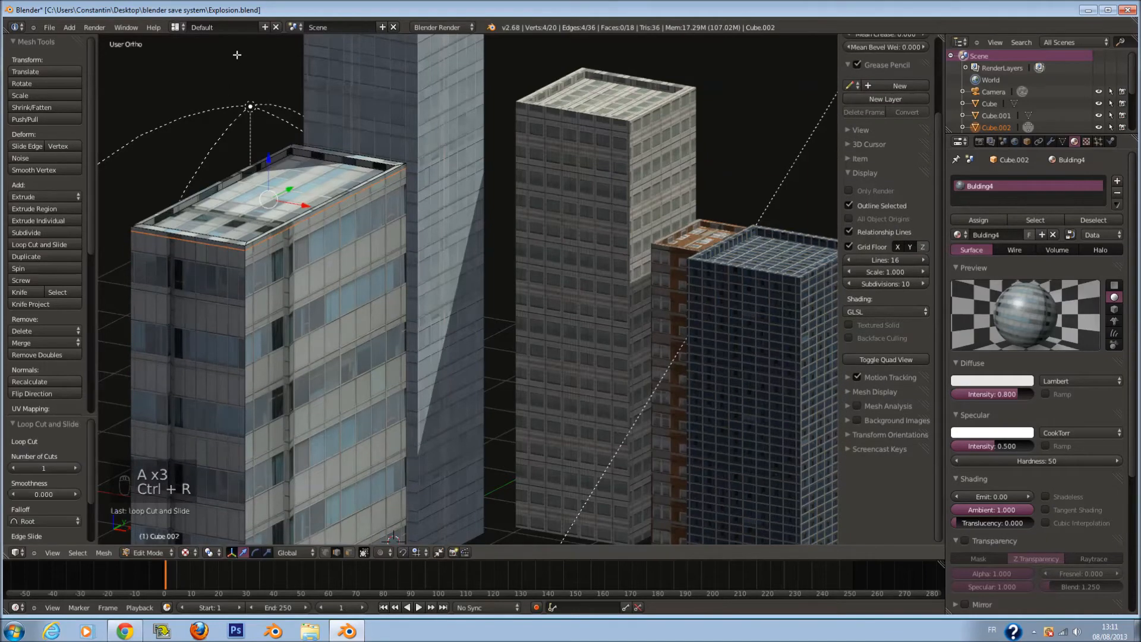
scroll(327, 143, "up", 5, "shift")
key("Tab")
Examine the meshes of the two brown buildings in edit mode
right_click(618, 215)
key("Tab")
key("a")
key("a")
key("a")
key("Tab")
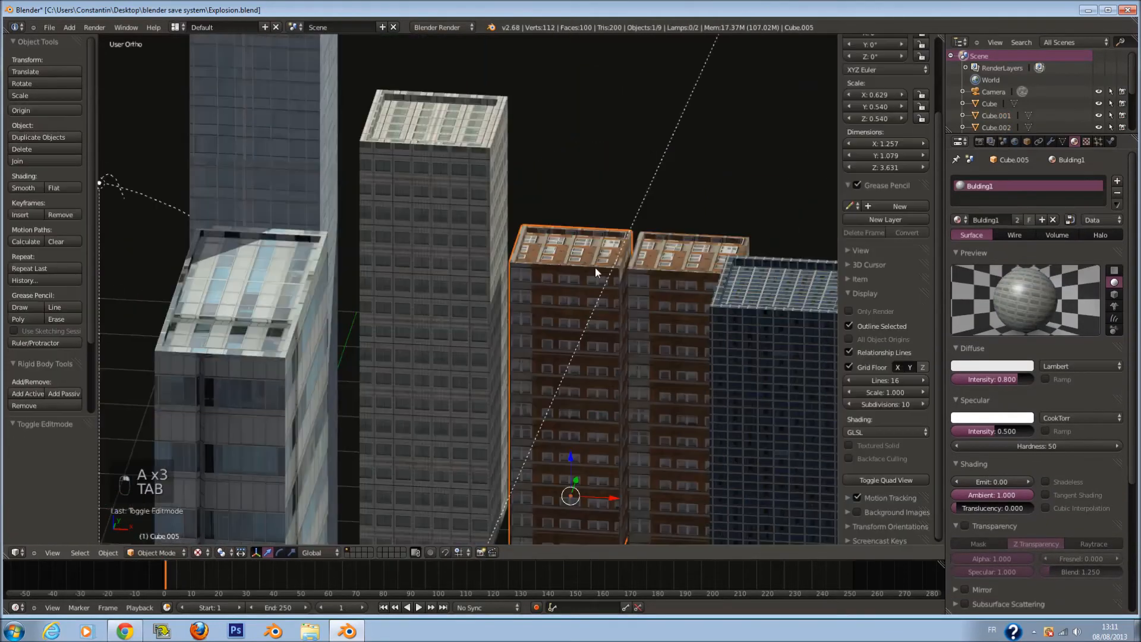
key("Tab")
key("Tab")
right_click(656, 272)
key("Tab")
key("Tab")
Add a loop cut around the blue glass tower and slide it up to just below its roof edge
right_click(769, 330)
key("Tab")
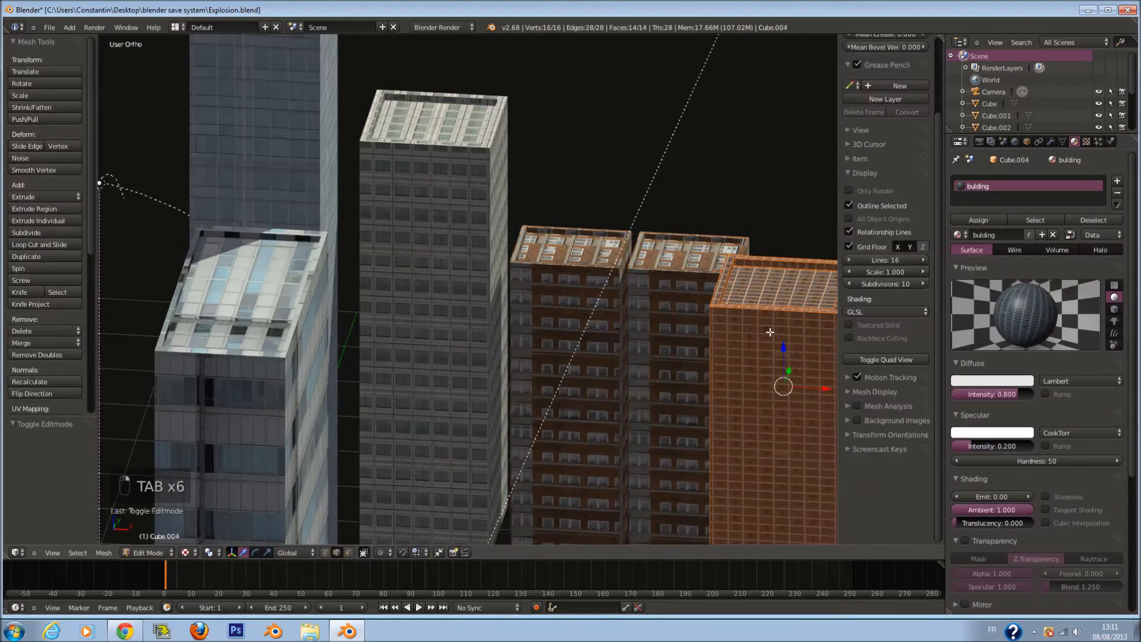
key("ctrl+r")
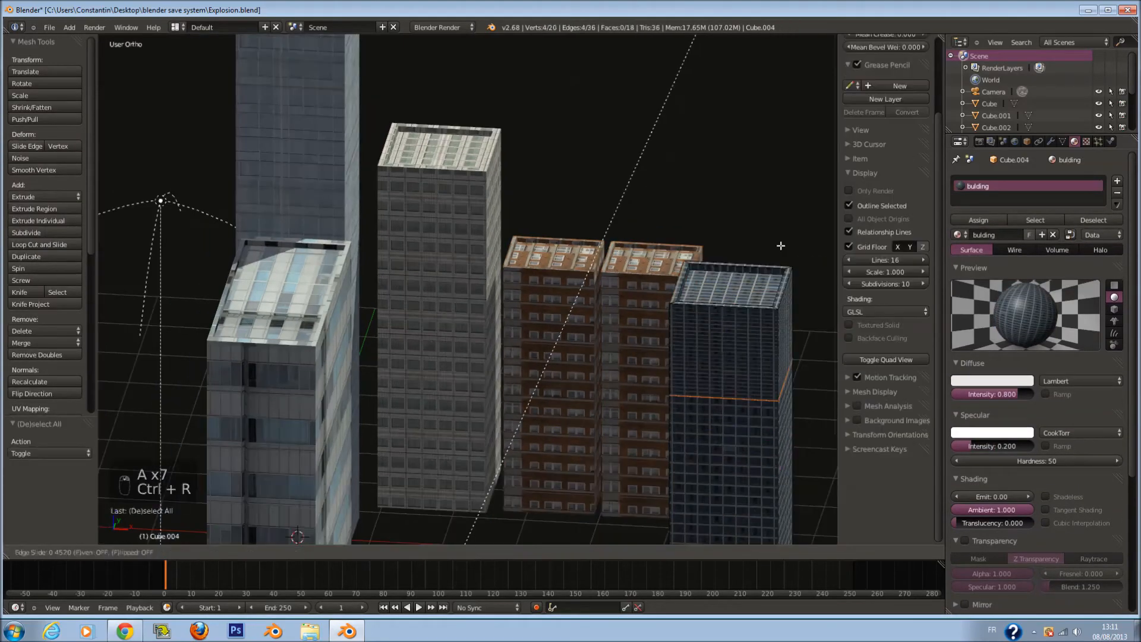
left_click(777, 247)
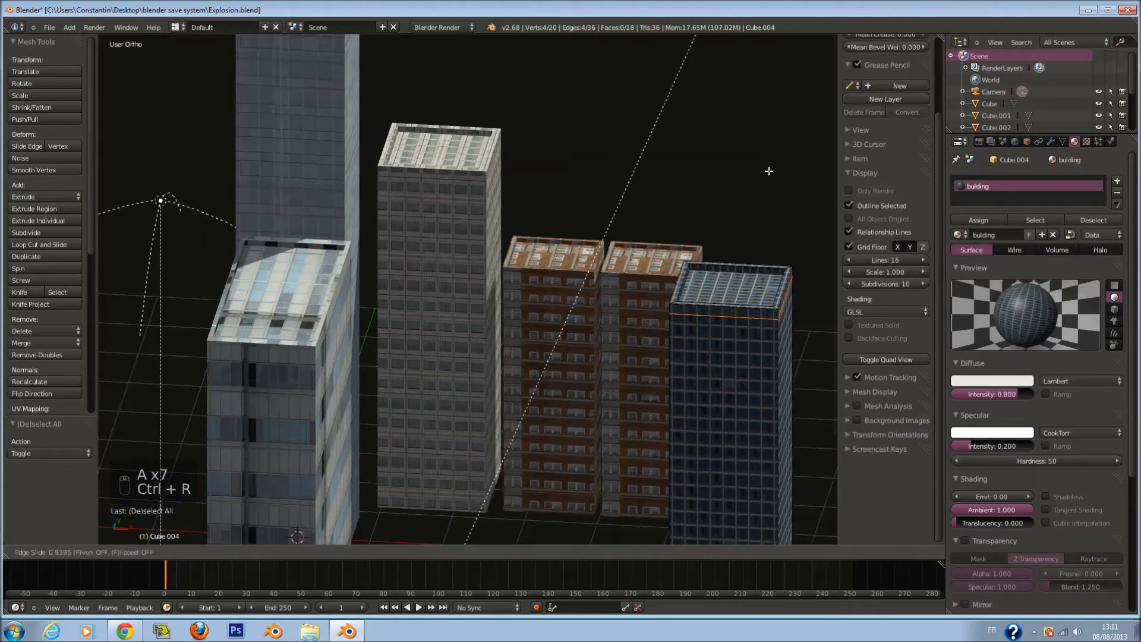
left_click(769, 166)
key("Tab")
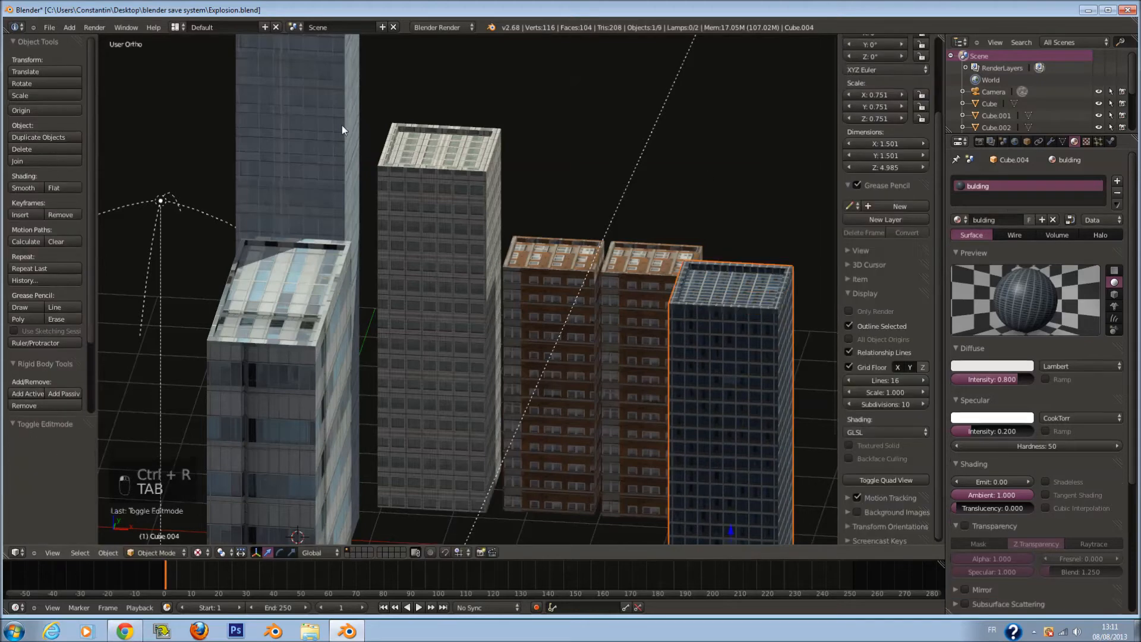
Add a loop cut around the tallest tower and move it up along Z to just below the roof edge
right_click(341, 124)
scroll(341, 118, "up", 5, "shift")
key("Tab")
key("a")
key("a")
key("a")
key("ctrl+r")
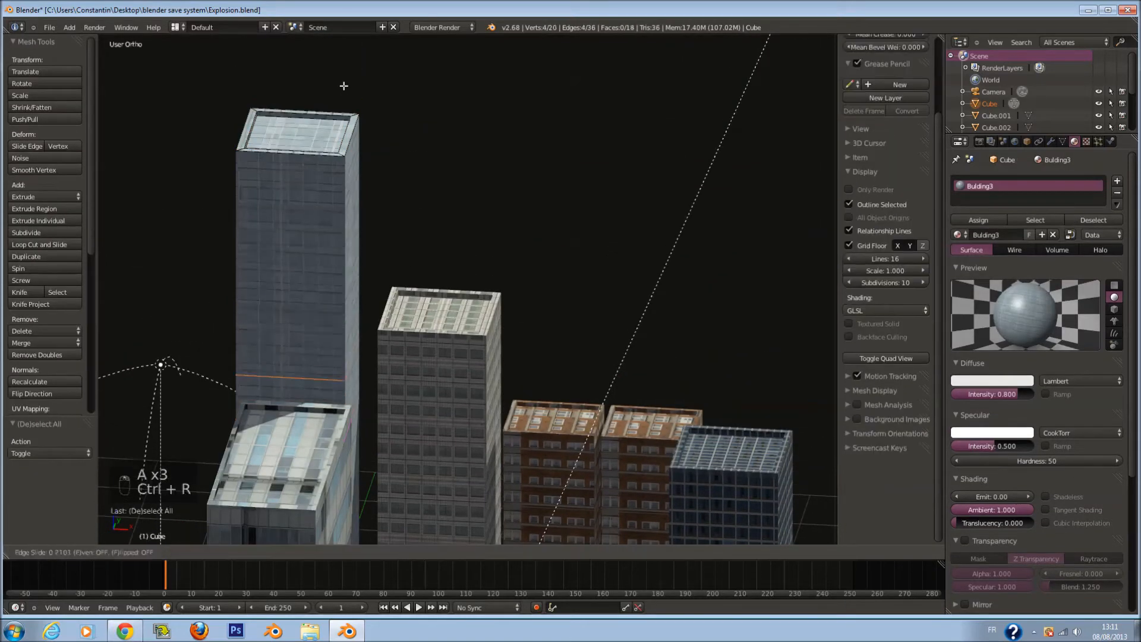
left_click(287, 213)
key("g")
key("z")
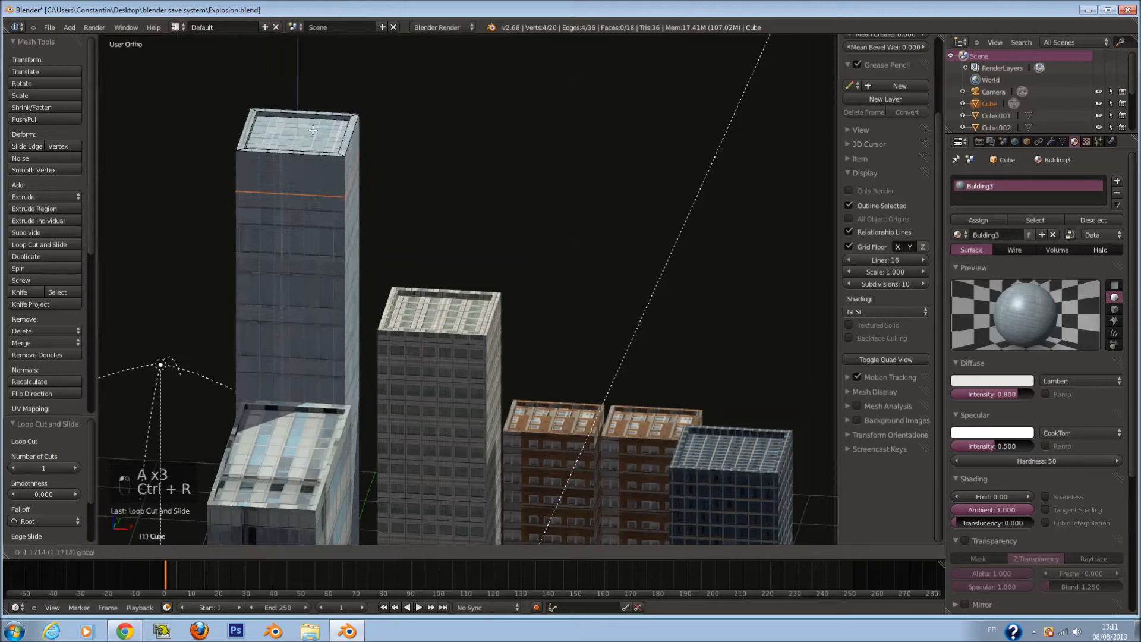
left_click(321, 99)
Unwrap the tallest tower's entire mesh with Smart UV Project
key("a")
key("a")
key("a")
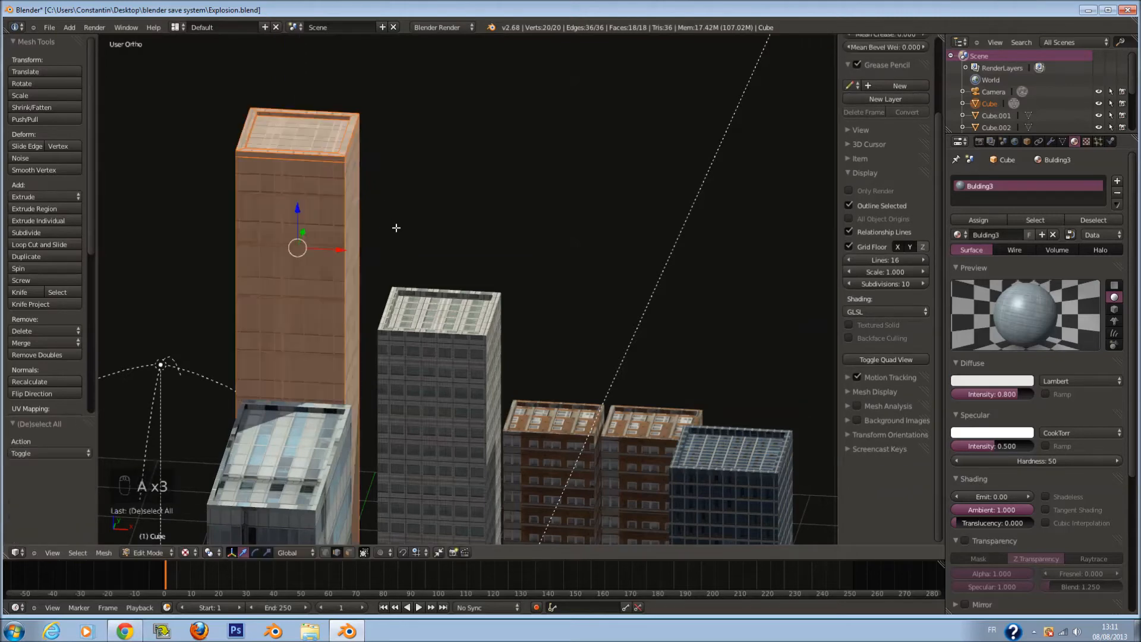
key("u")
scroll(394, 268, "down", 1)
scroll(395, 268, "up", 2)
key("u")
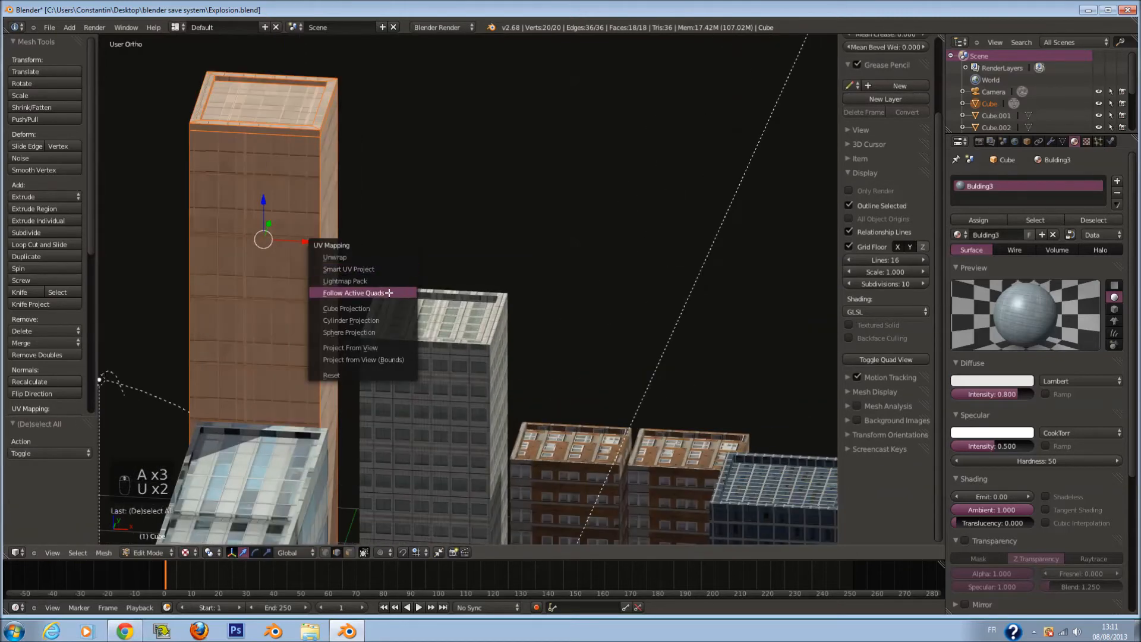
left_click(378, 269)
left_click(402, 326)
middle_click_drag(401, 326, 360, 440)
key("Tab")
Unwrap the wide foreground building's entire mesh with Smart UV Project, keeping an angle limit of 66
right_click(360, 440)
key("Tab")
key("a")
key("a")
key("a")
key("a")
key("a")
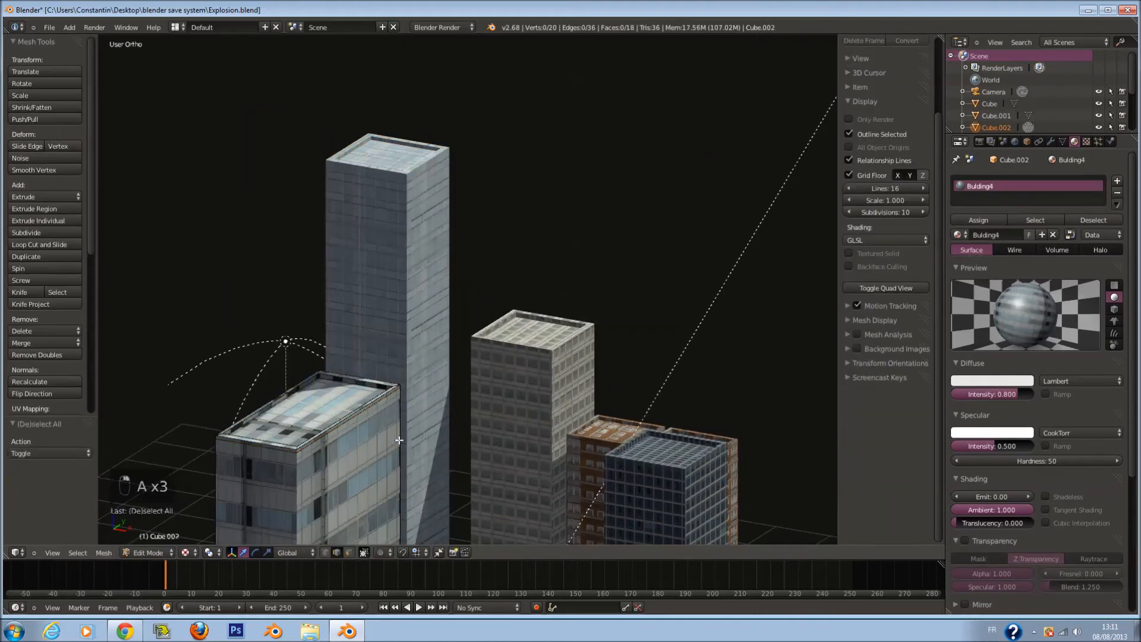
key("u")
key("u")
key("u")
left_click(399, 440)
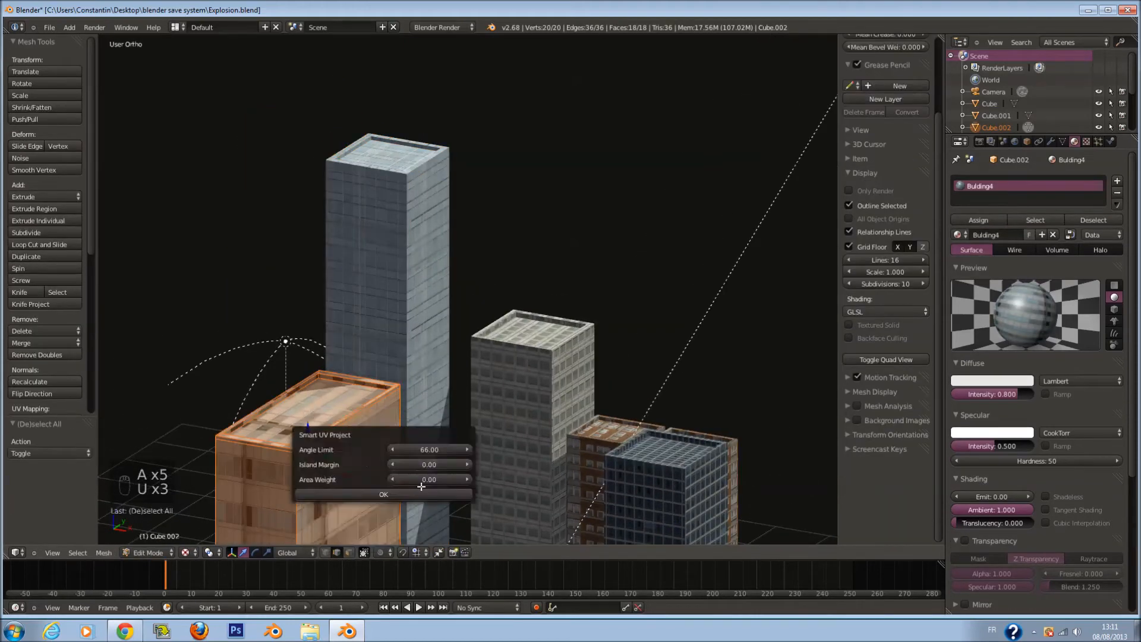
left_click(426, 496)
key("Tab")
Unwrap the blue glass tower's entire mesh with Smart UV Project
right_click(689, 480)
middle_click_drag(666, 470, 695, 468)
key("Tab")
key("a")
key("a")
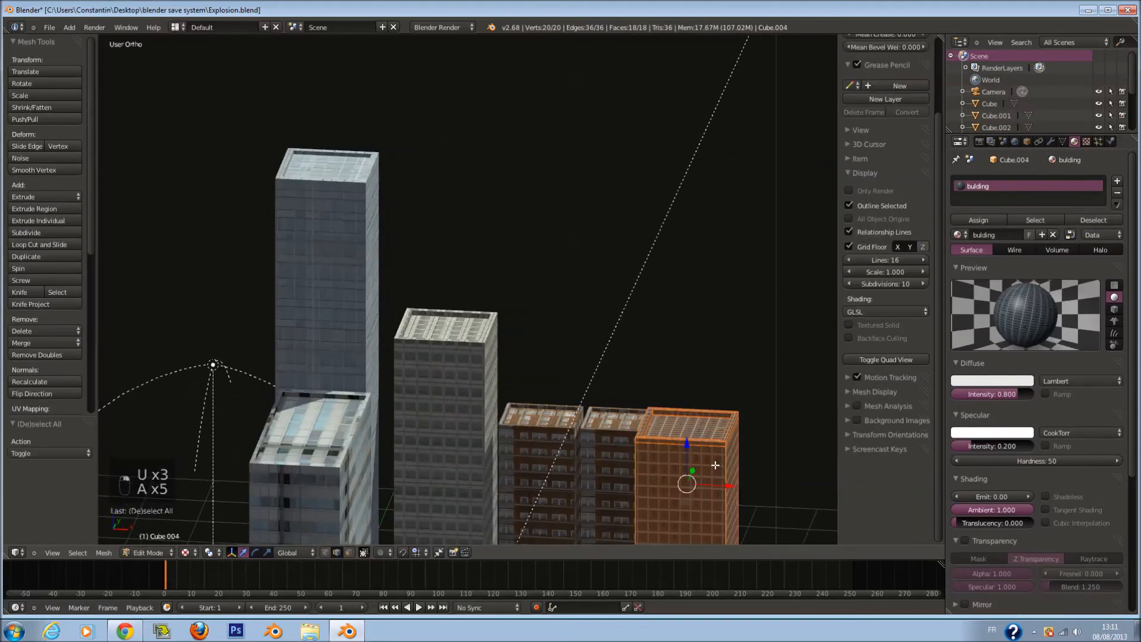
key("Tab")
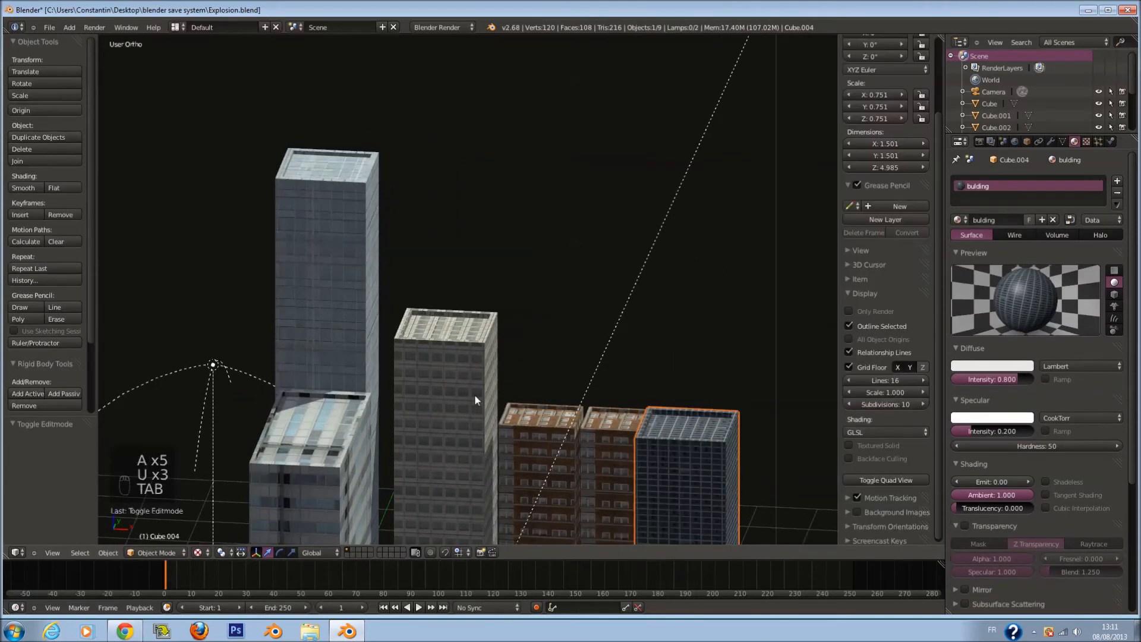
Unwrap the light grey building beside the tallest tower with Smart UV Project, keeping an angle limit of 66
right_click(474, 400)
key("Tab")
key("a")
key("a")
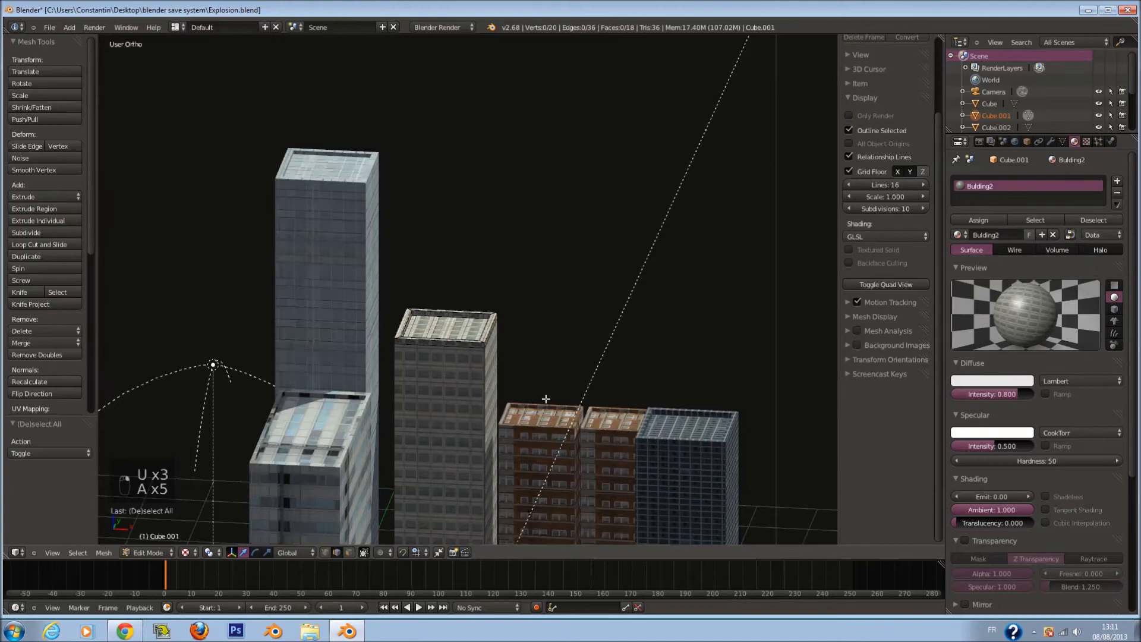
key("u")
left_click(541, 399)
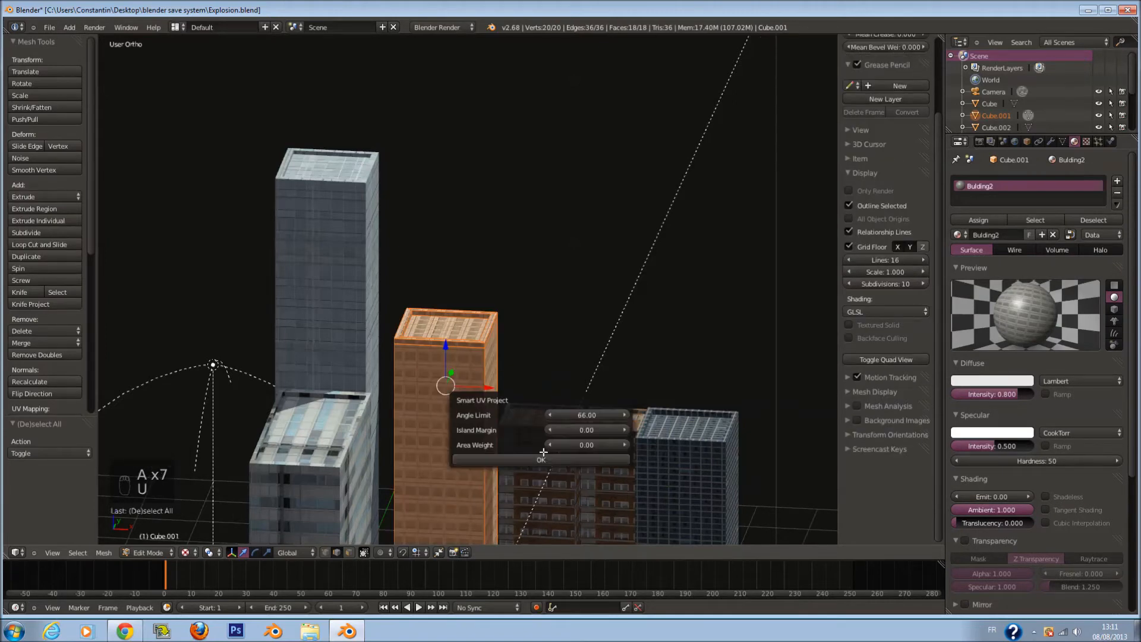
left_click(546, 457)
key("Tab")
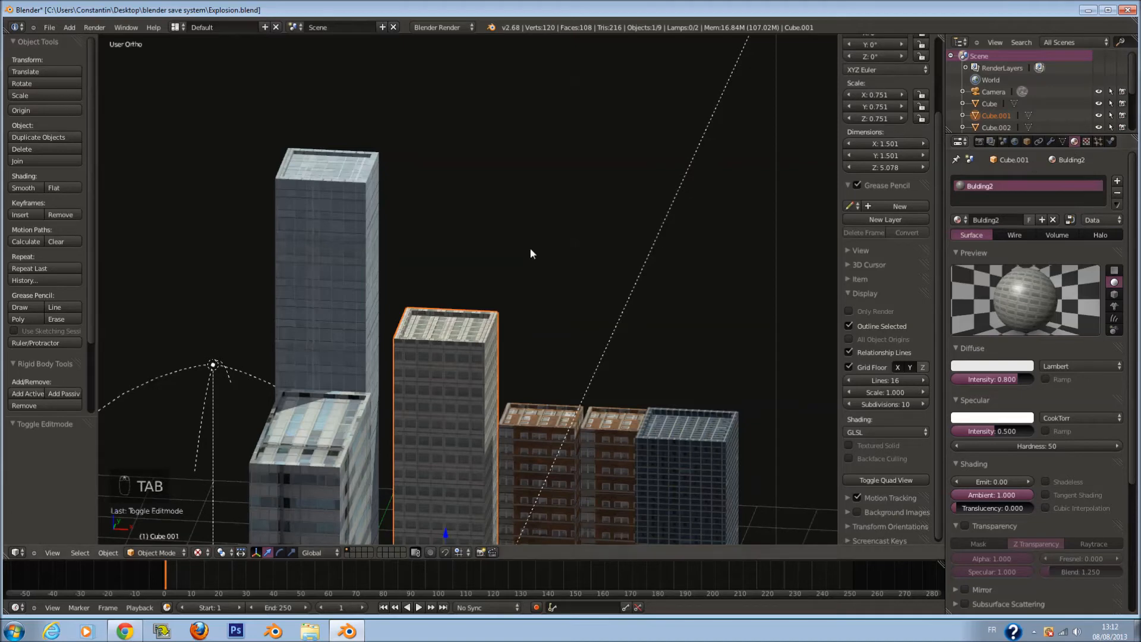
Circle-select the blue glass tower's roof faces above the loop cut in a wireframe front view
key("KP_1")
scroll(613, 484, "down", 3, "shift")
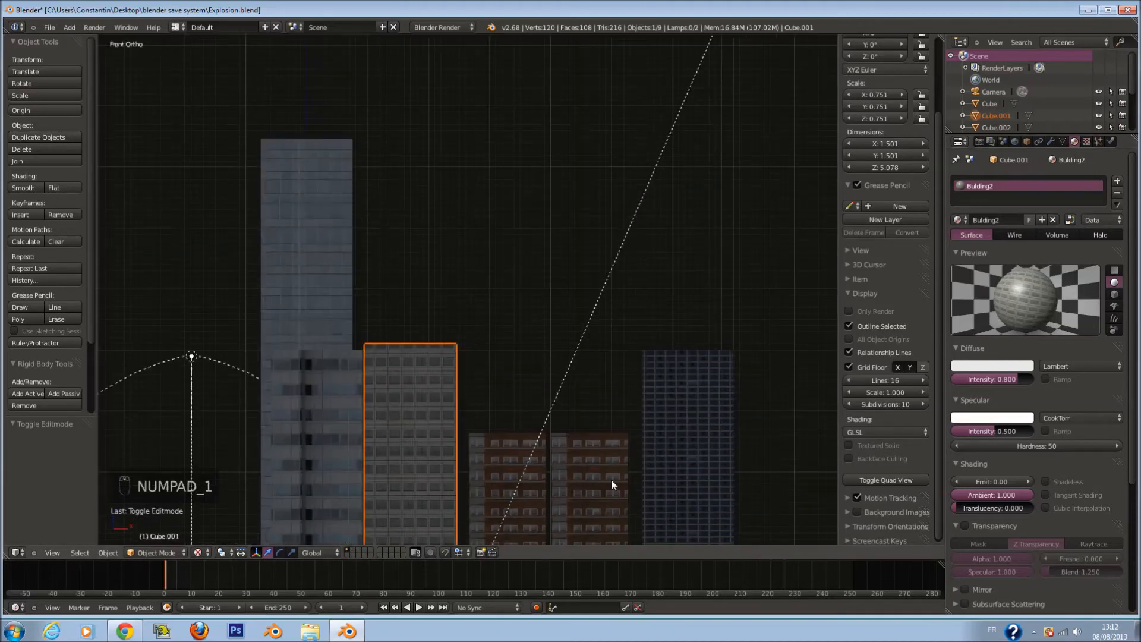
right_click(693, 382)
key("Tab")
key("z")
key("a")
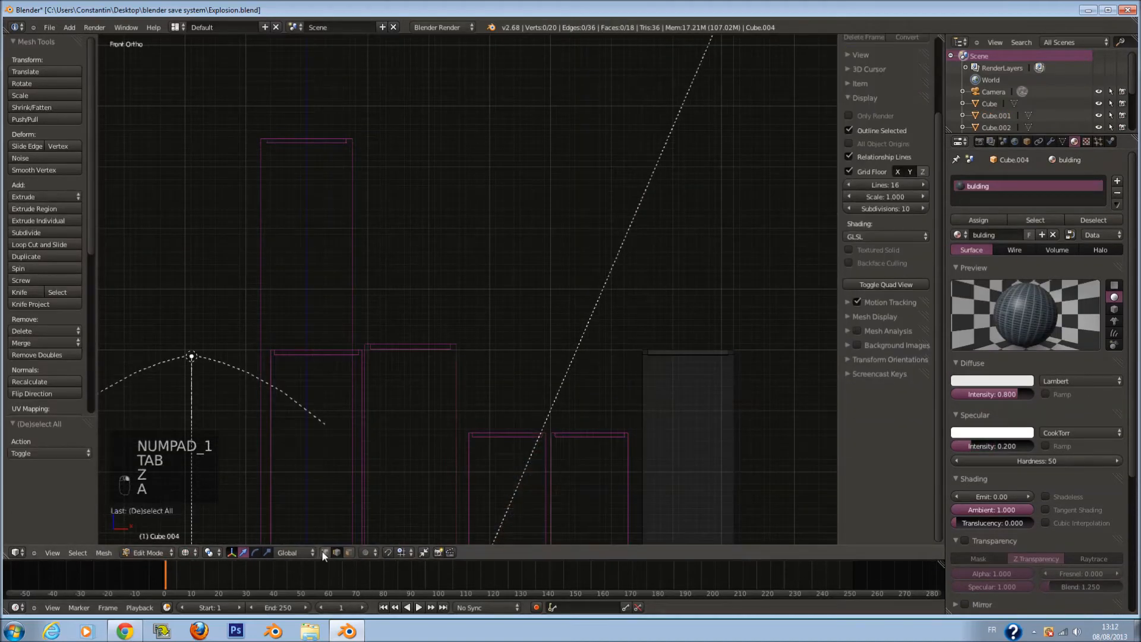
key("c")
left_click(682, 282)
right_click(683, 283)
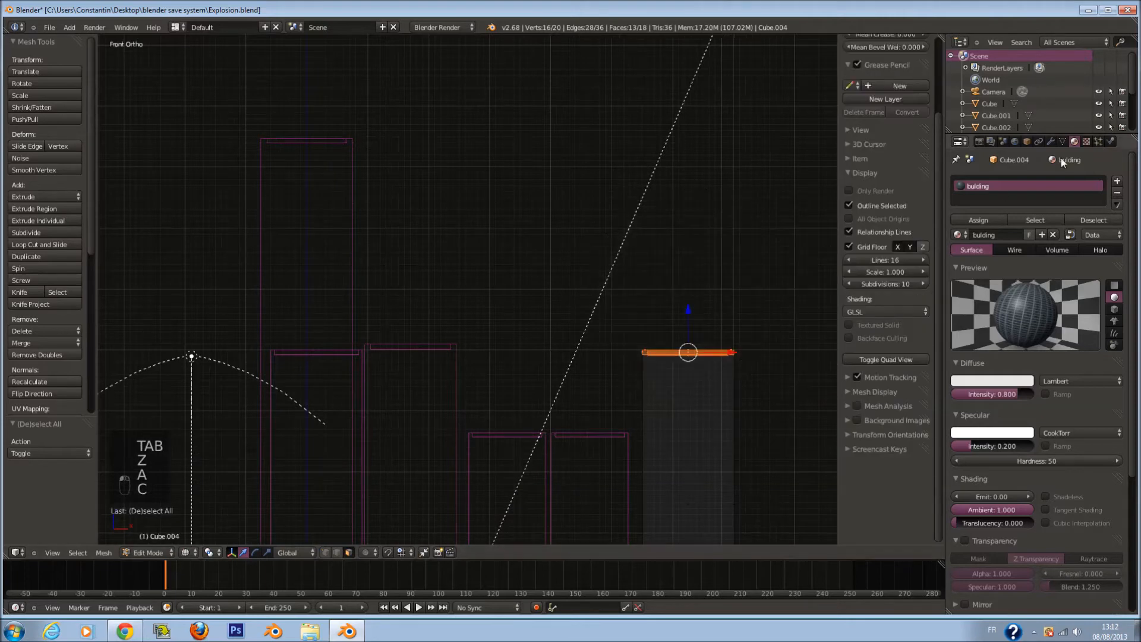
Add a second material named Béton to the blue glass tower and assign it to the selected roof faces
left_click(1117, 181)
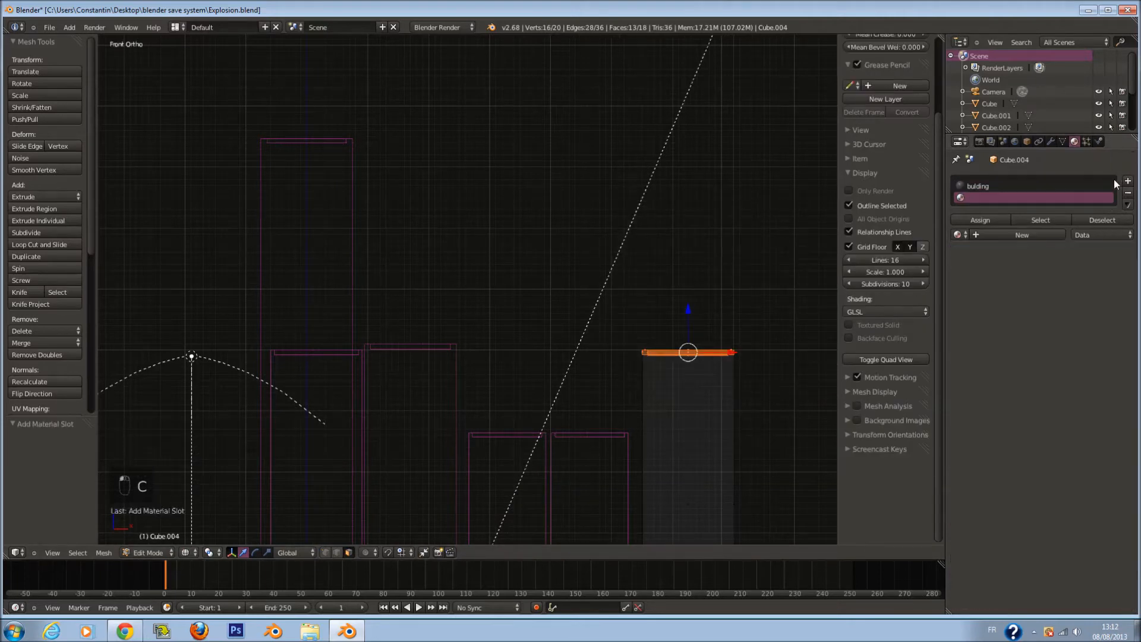
left_click(1003, 236)
type("Béton")
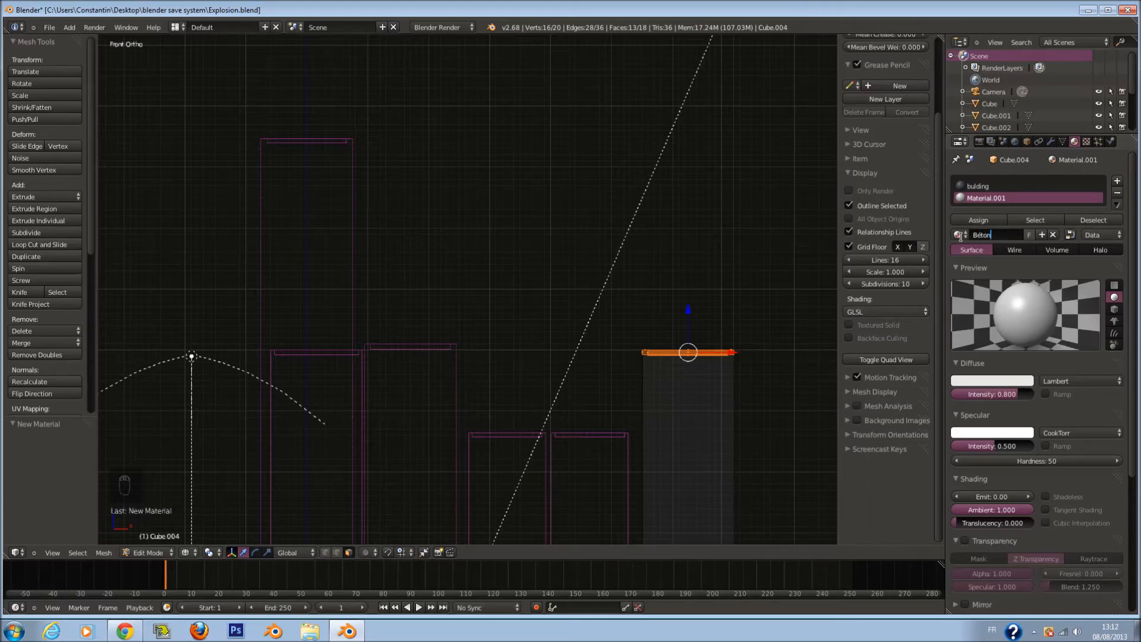
key("Return")
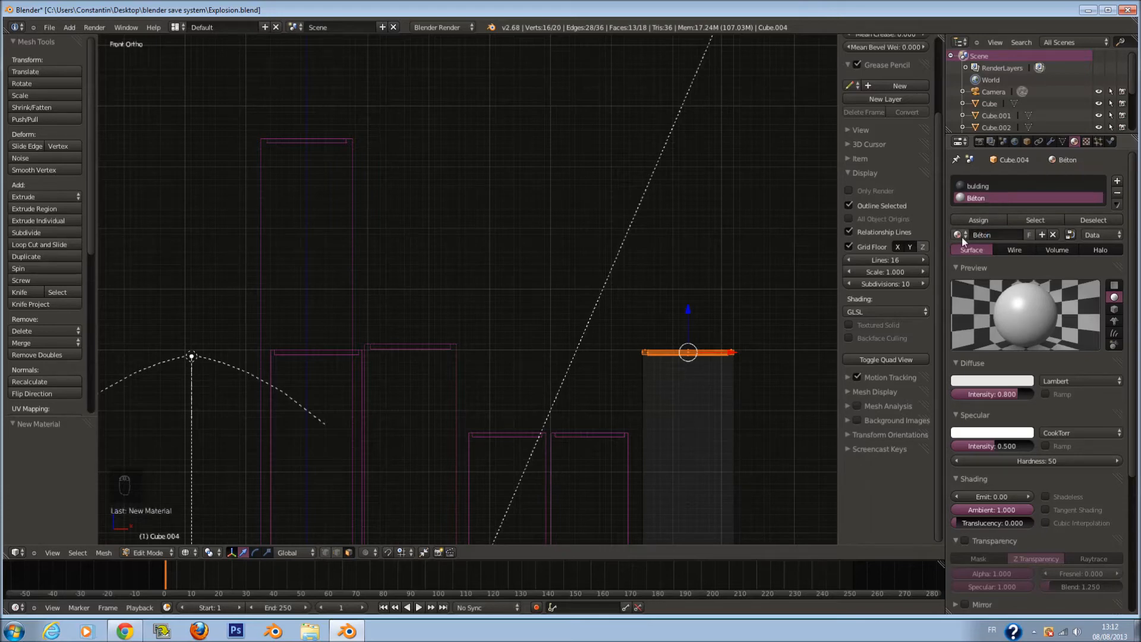
left_click(979, 220)
key("Tab")
Circle-select the roof faces of the brick building nearest the blue glass tower and assign them the existing Béton material in a second slot
scroll(594, 427, "down", 1)
right_click(593, 422)
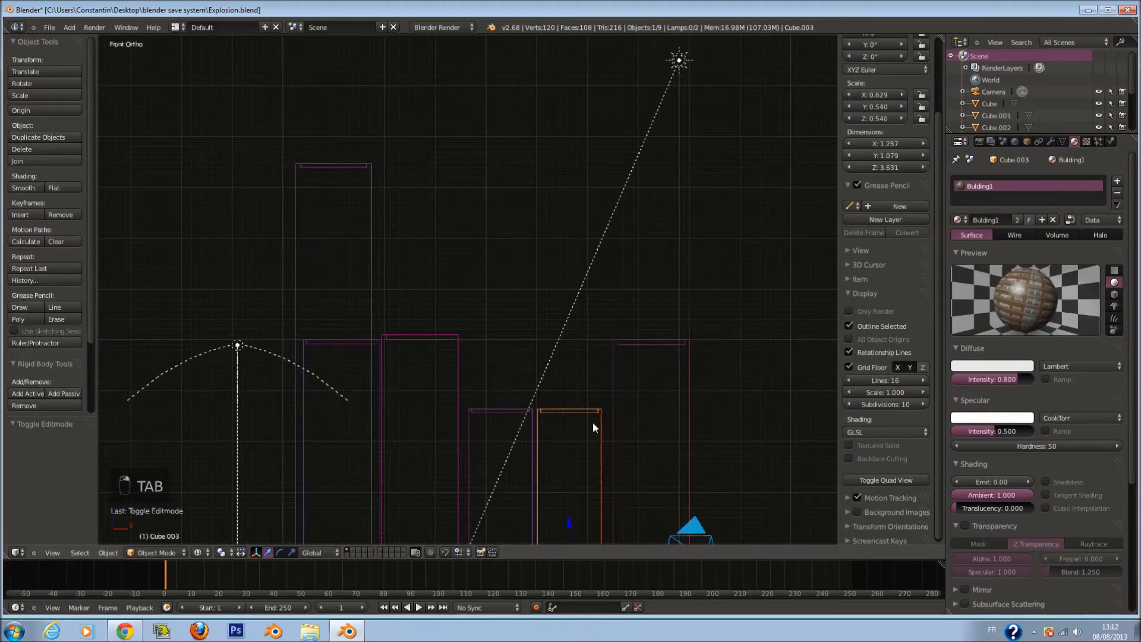
key("Tab")
key("a")
key("a")
key("a")
key("c")
left_click(569, 409)
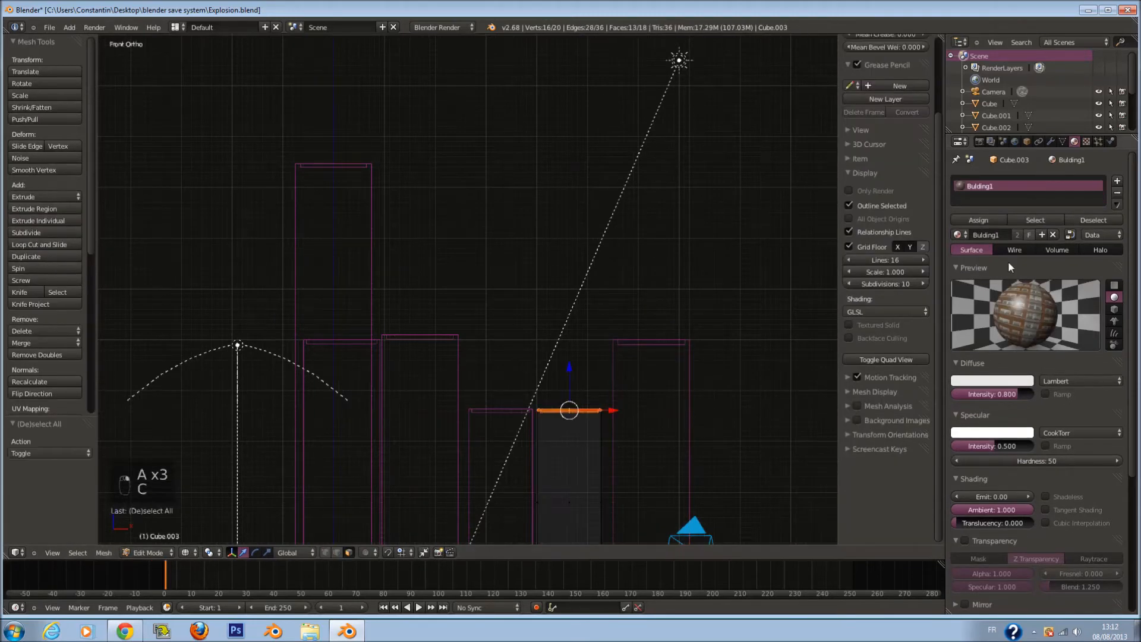
left_click(1119, 180)
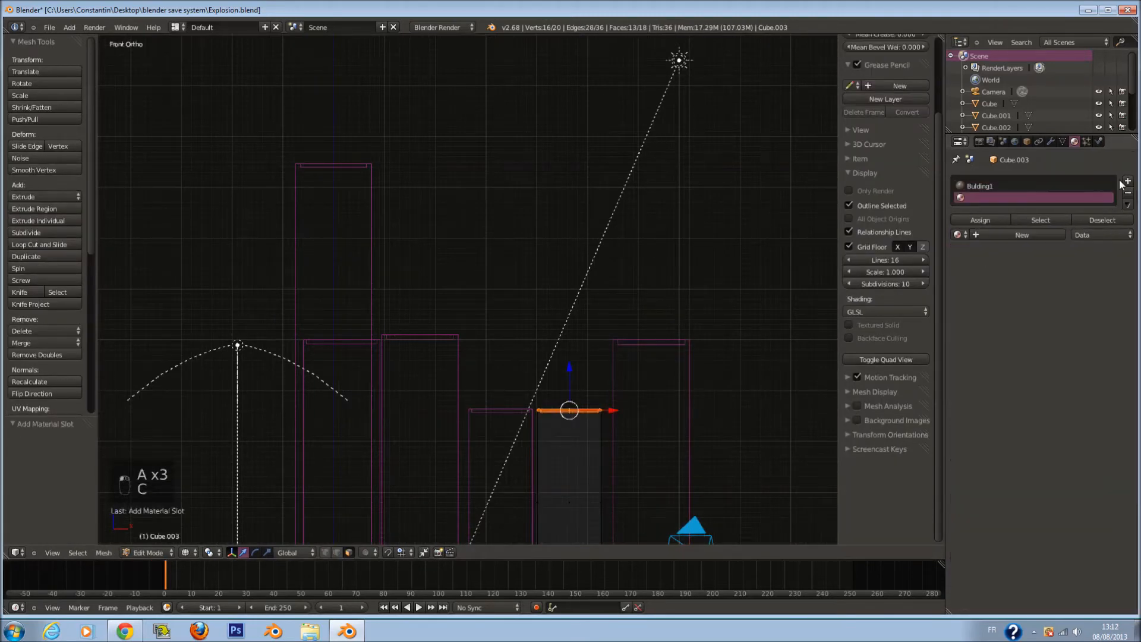
left_click(958, 234)
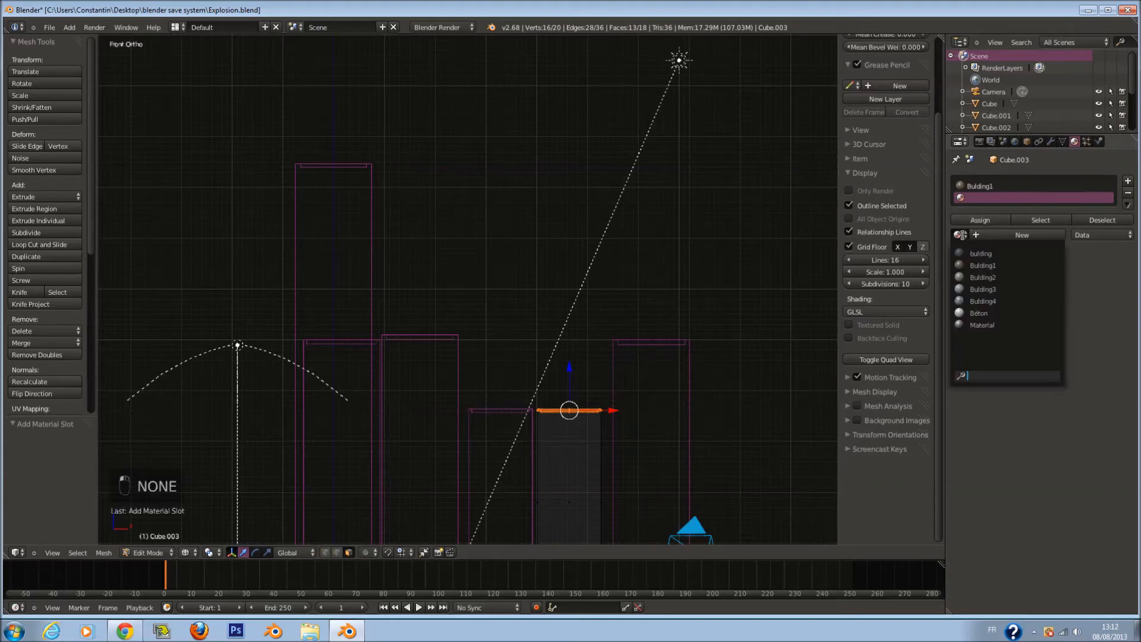
left_click(1000, 315)
left_click(996, 221)
key("Tab")
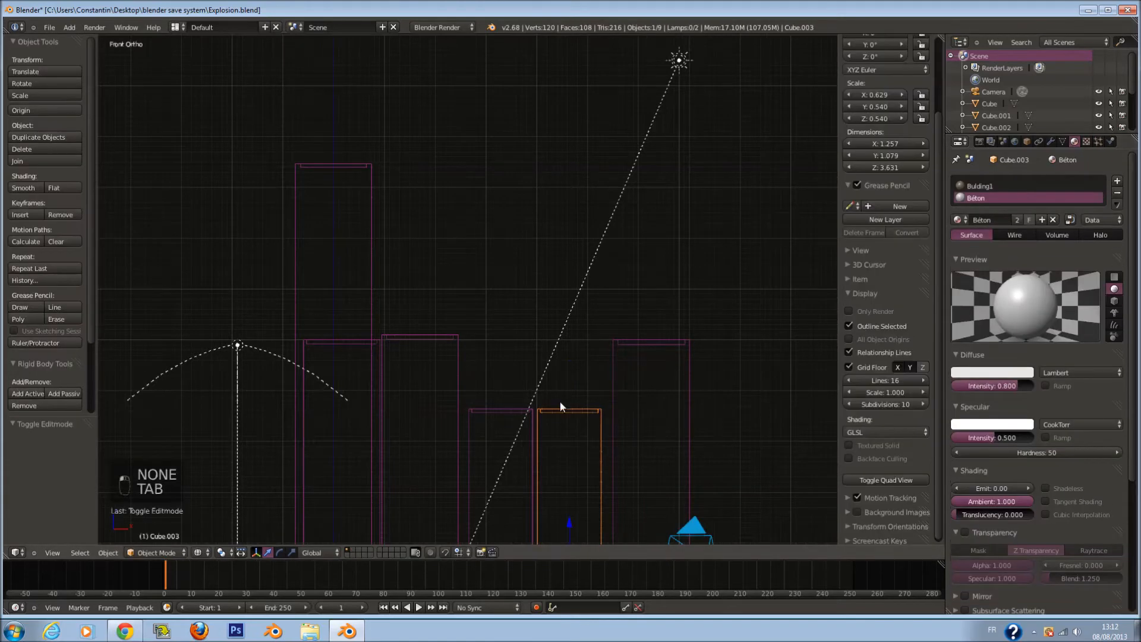
Circle-select the other brick building's roof faces and assign them Béton through a second material slot
right_click(520, 416)
key("Tab")
key("a")
key("a")
key("a")
key("c")
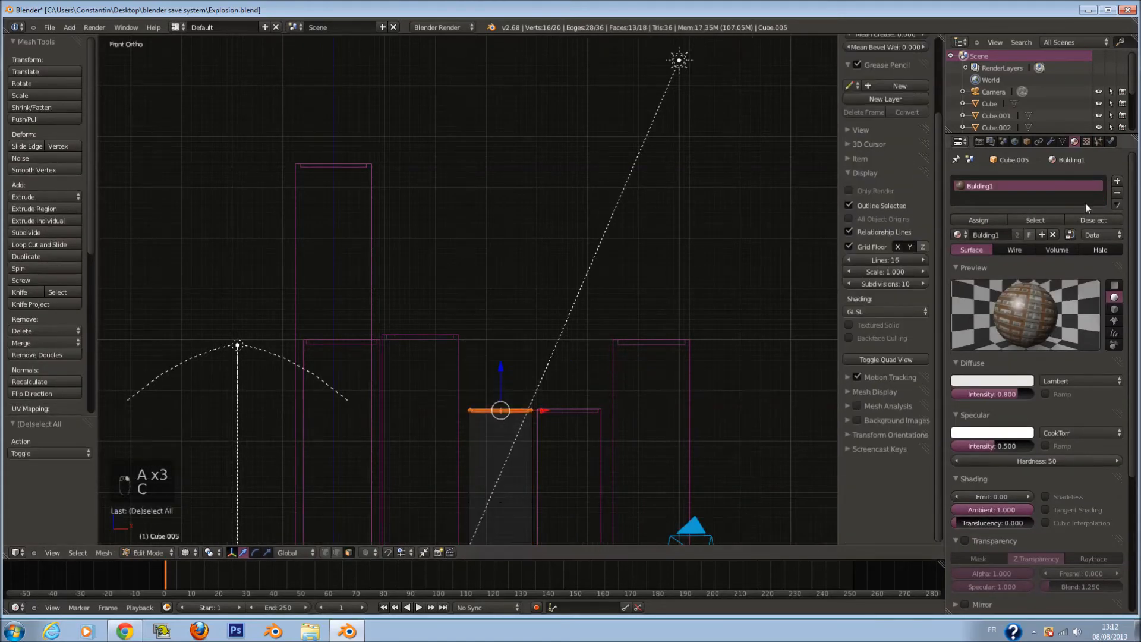
left_click(1116, 183)
left_click(958, 235)
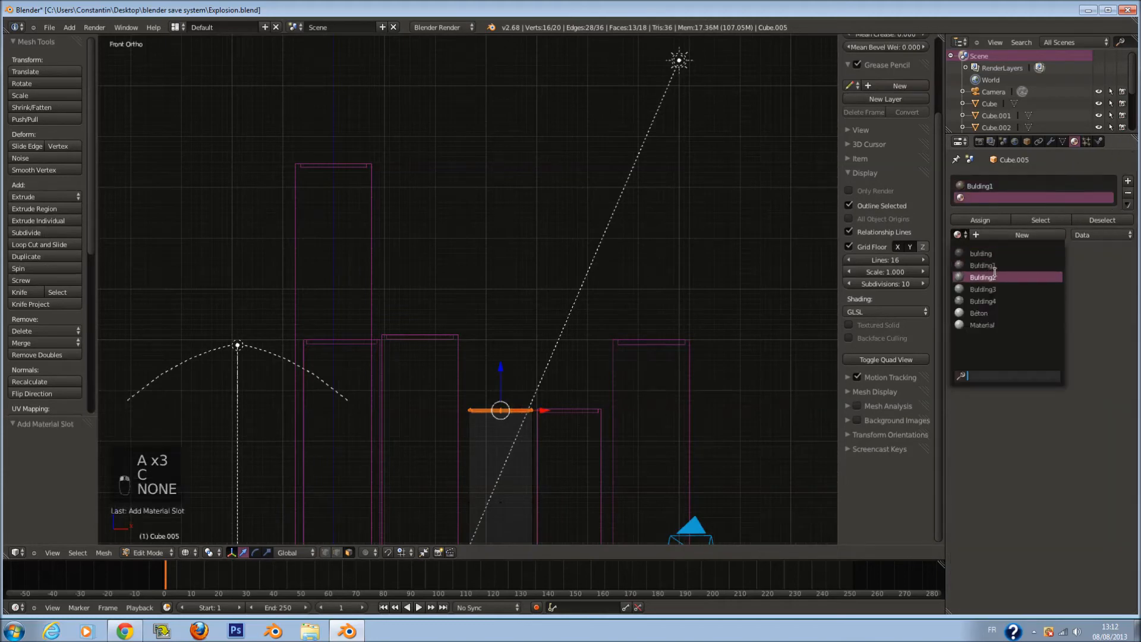
left_click(1002, 310)
key("Tab")
Give the roof faces of the Bulding2 tower (Cube.001) the Béton material in a new slot
right_click(464, 346)
key("Tab")
key("a")
key("a")
key("a")
key("c")
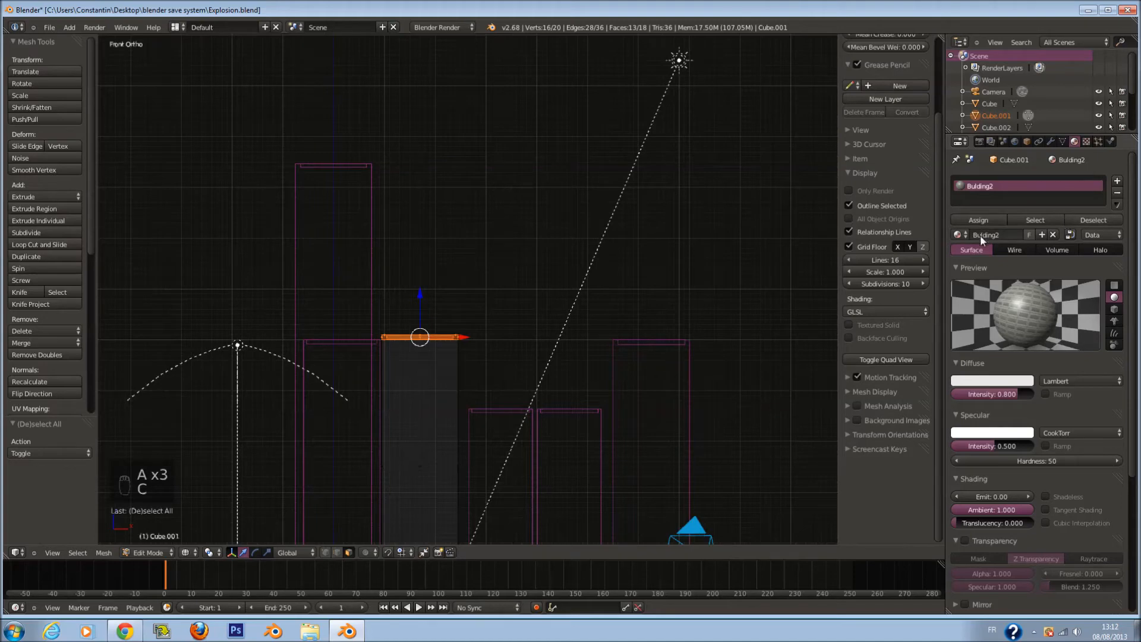
left_click(1117, 183)
left_click(958, 234)
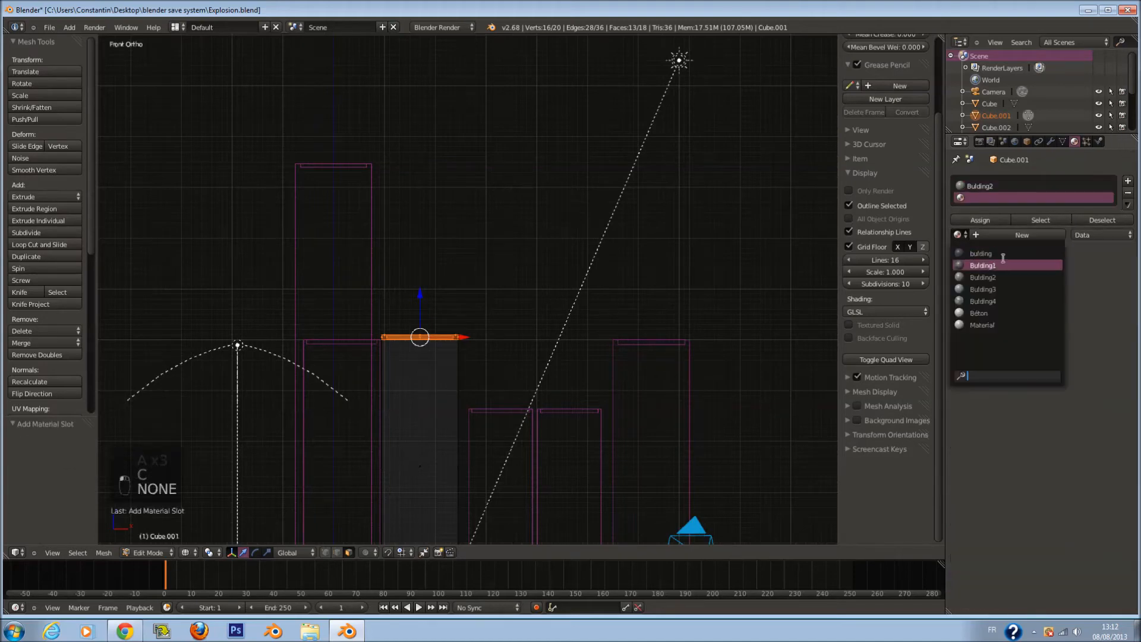
left_click(1004, 313)
key("Tab")
Circle-select the roof faces of the Bulding4 building (Cube.002) and assign them the existing Béton material in a new slot
scroll(339, 326, "down", 1)
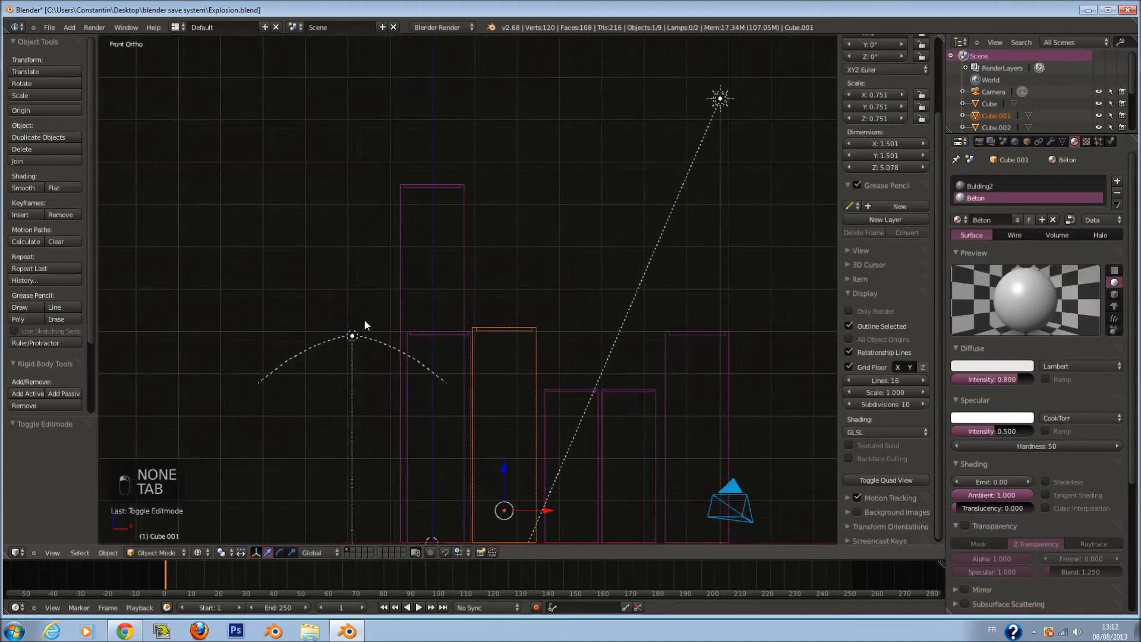
right_click(464, 331)
key("Tab")
scroll(463, 329, "up", 2)
key("a")
key("a")
key("a")
key("c")
left_click_drag(427, 351, 504, 334)
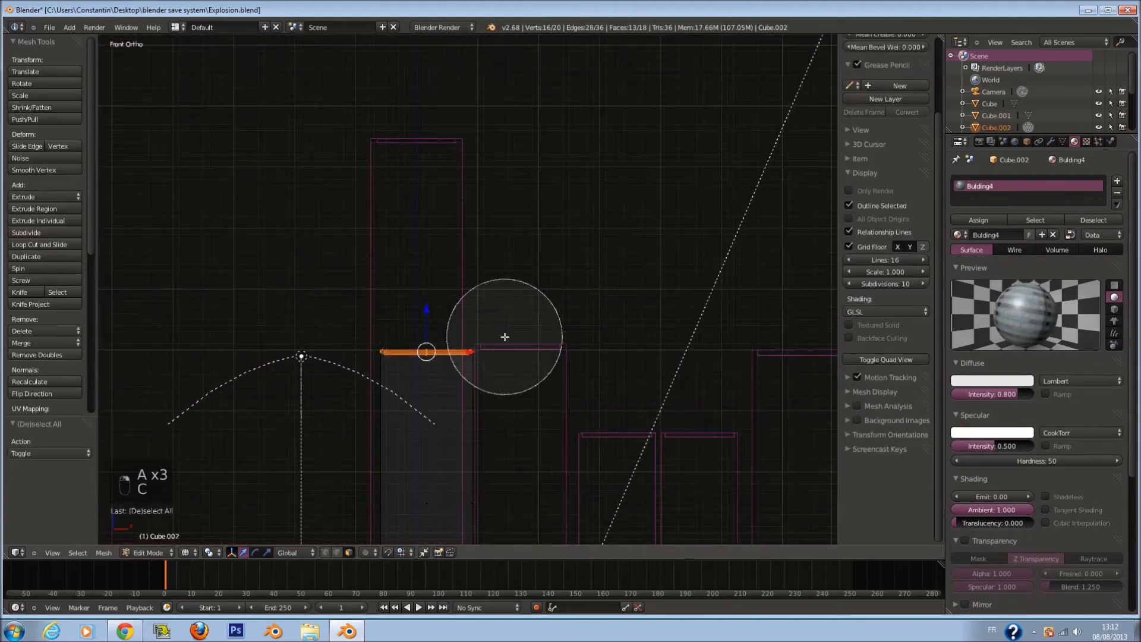
left_click(1117, 181)
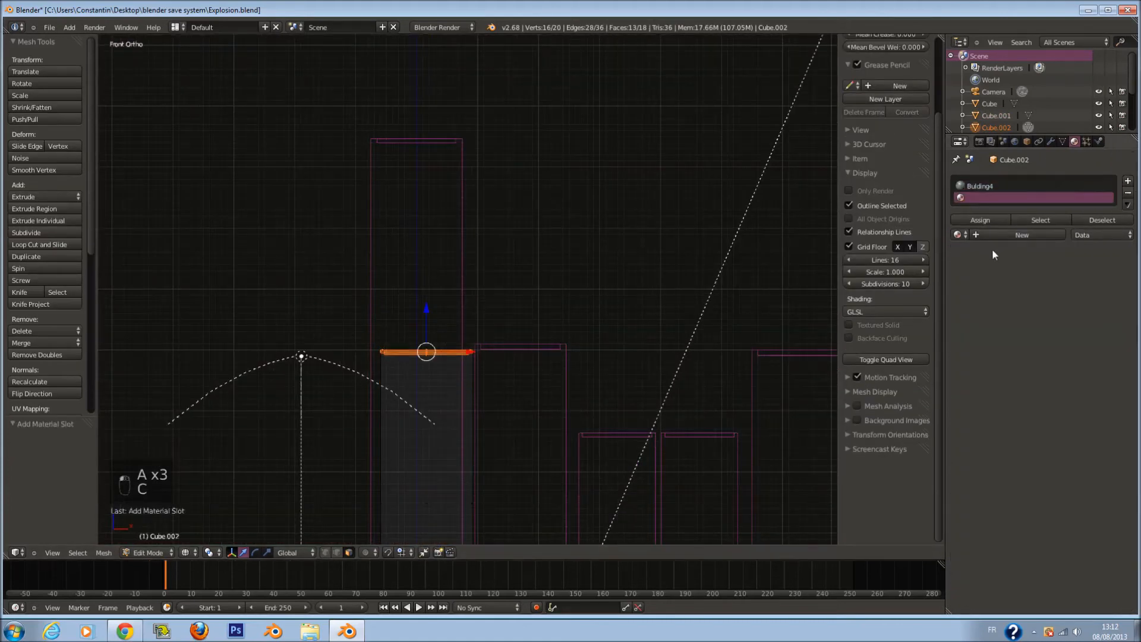
left_click(958, 235)
left_click(1010, 311)
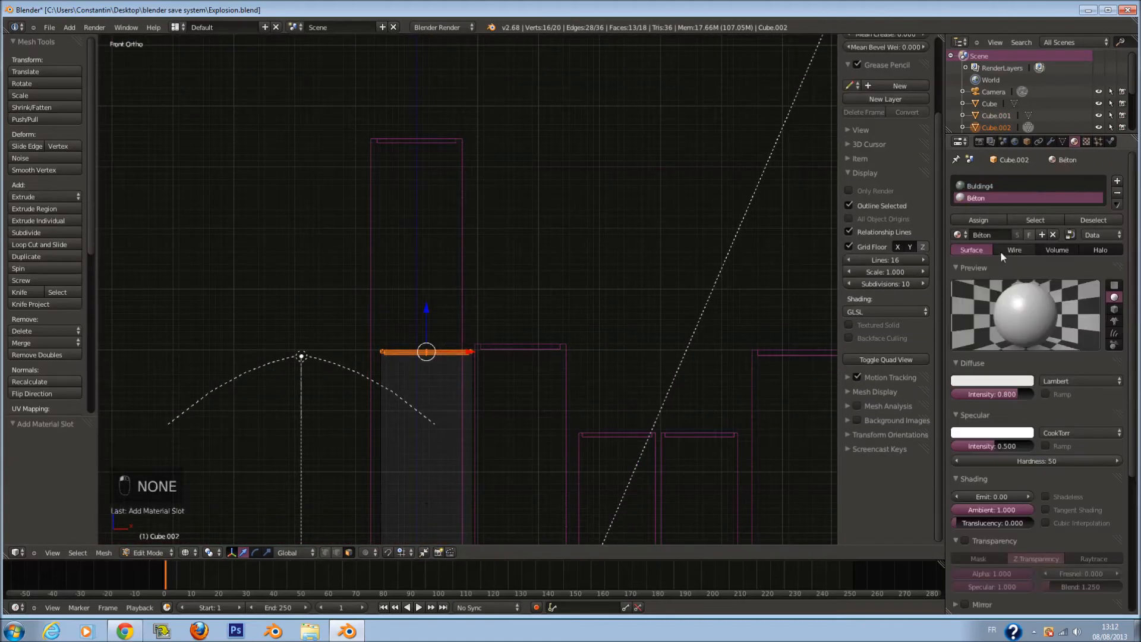
left_click(991, 218)
key("Tab")
Select the tallest tower's roof faces, assign them Béton in a second material slot, and return to Object Mode
right_click(458, 222)
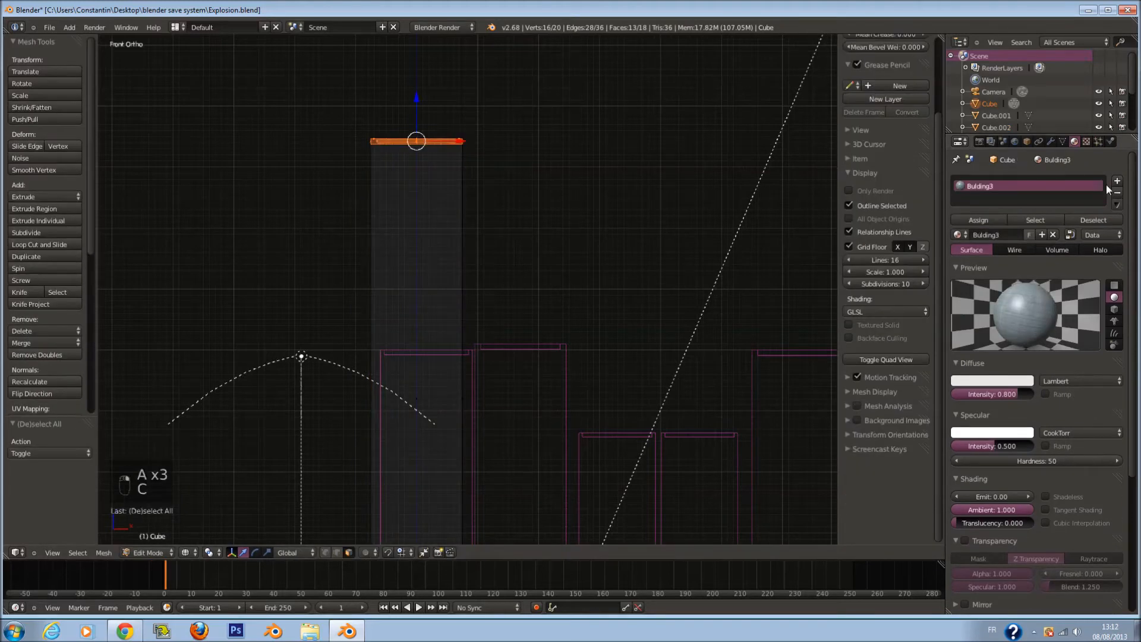
left_click(1117, 181)
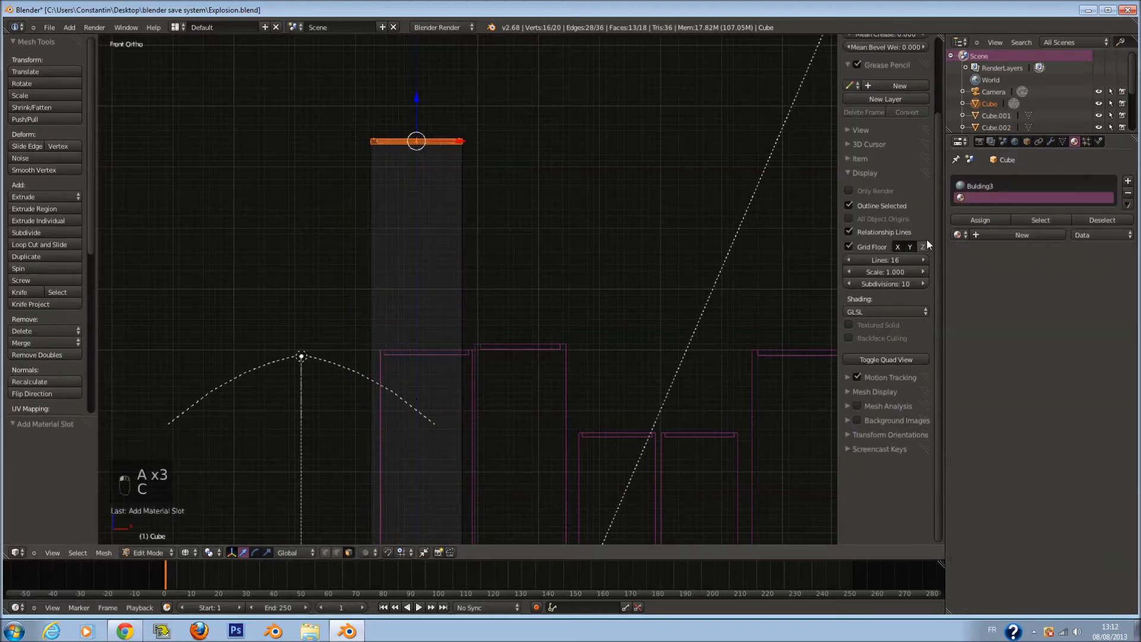
left_click(958, 235)
left_click(1010, 310)
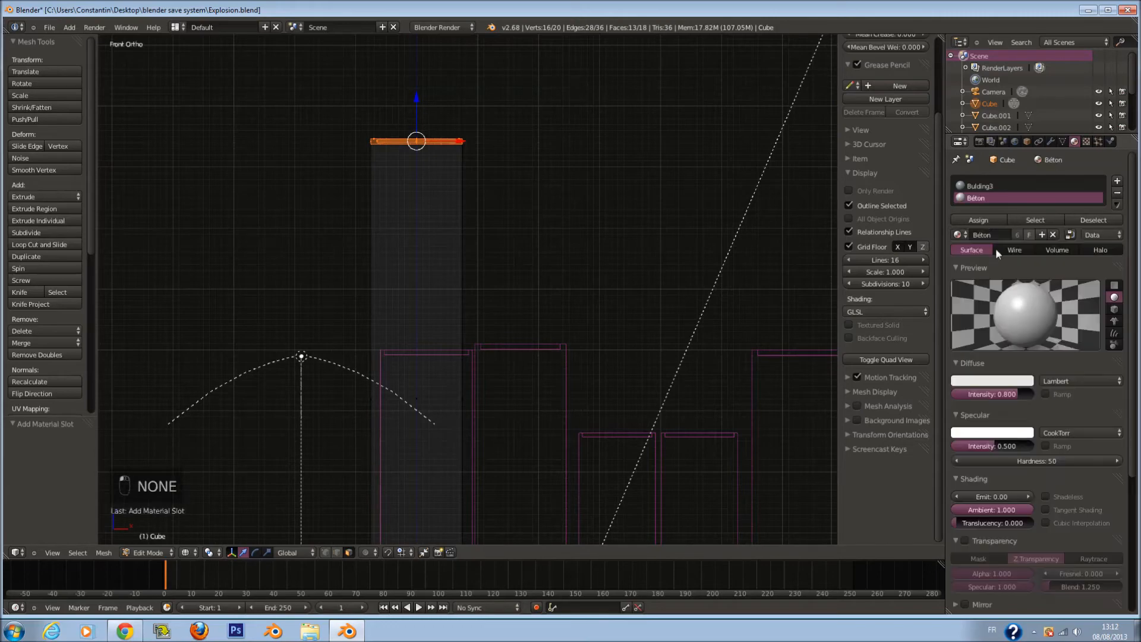
left_click(985, 222)
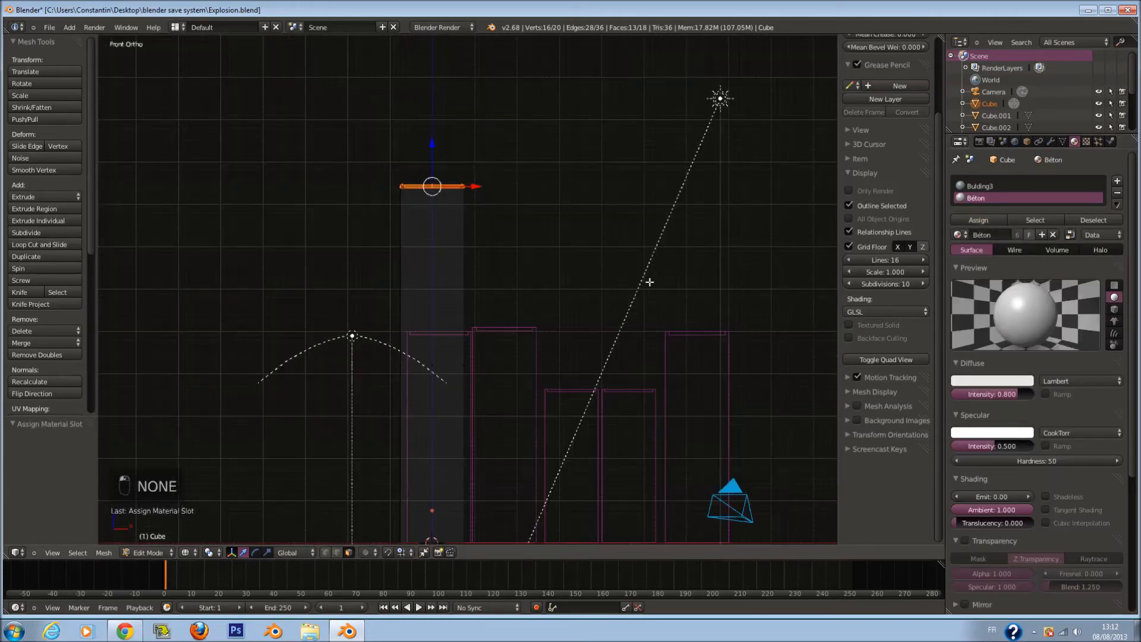
key("Tab")
Save the file and show the city through the camera with Texture viewport shading
key("ctrl+s")
key("KP_0")
key("z")
key("Tab")
key("Tab")
key("ctrl+s")
left_click(197, 552)
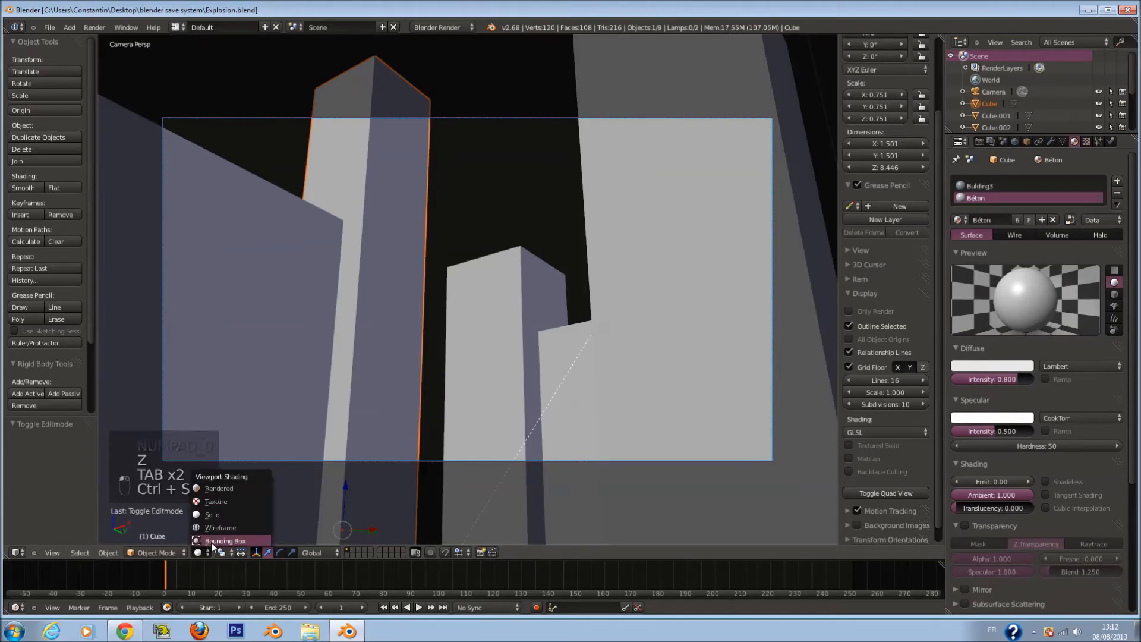
left_click(224, 500)
key("ctrl+s")
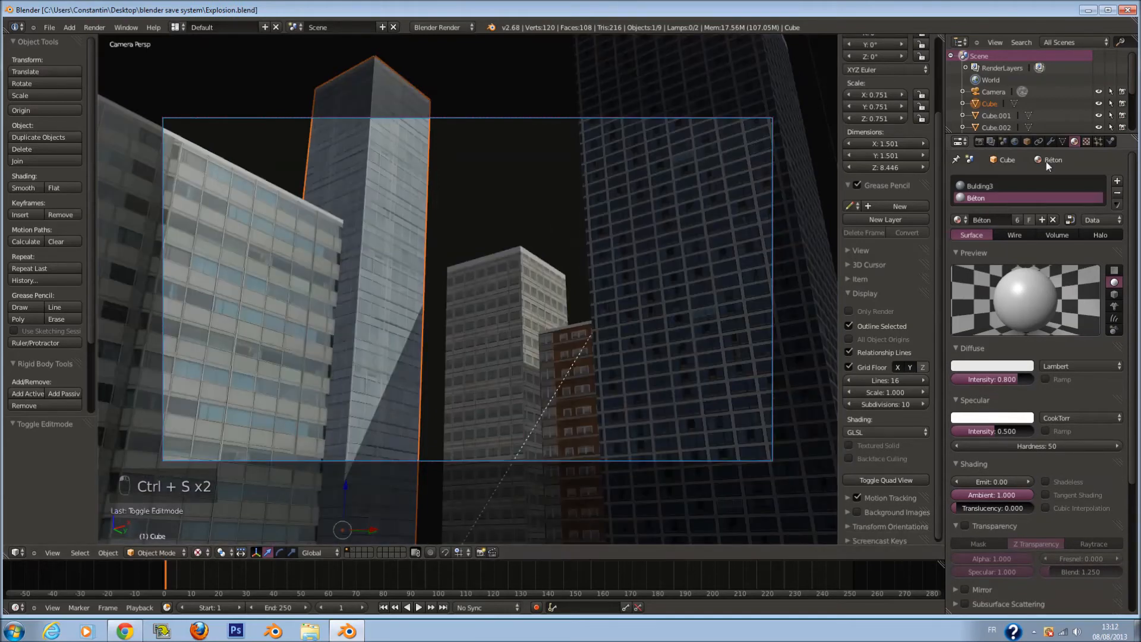
Add a new Image or Movie texture to the Béton material and map it with UV coordinates
left_click(1087, 142)
left_click(1040, 262)
left_click(1042, 280)
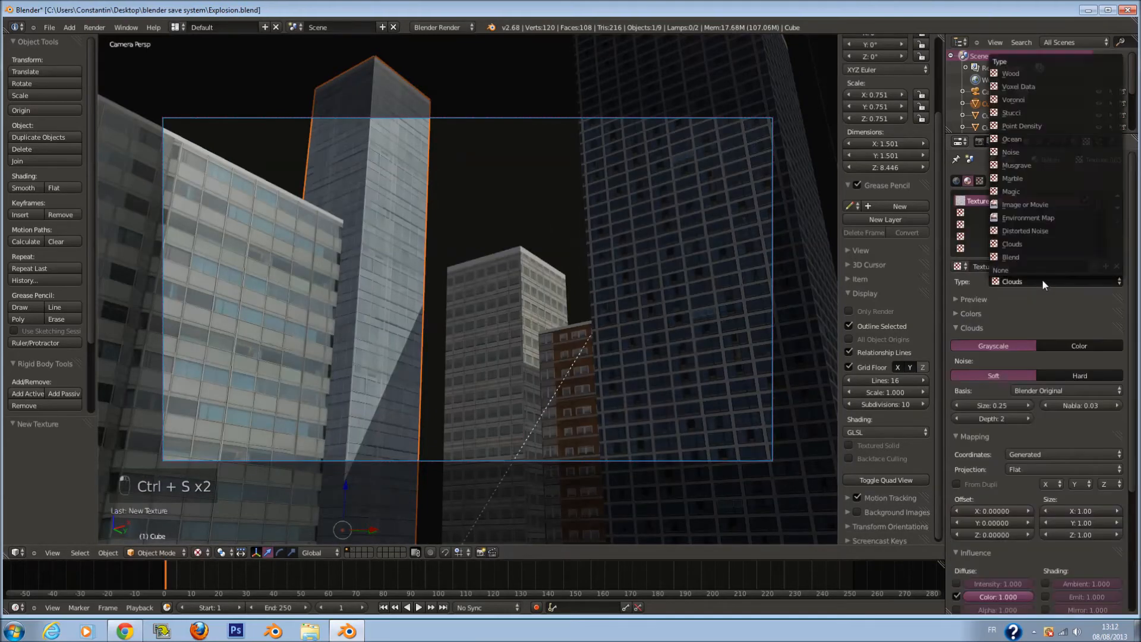
left_click(1039, 207)
left_click(1066, 397)
left_click(1009, 337)
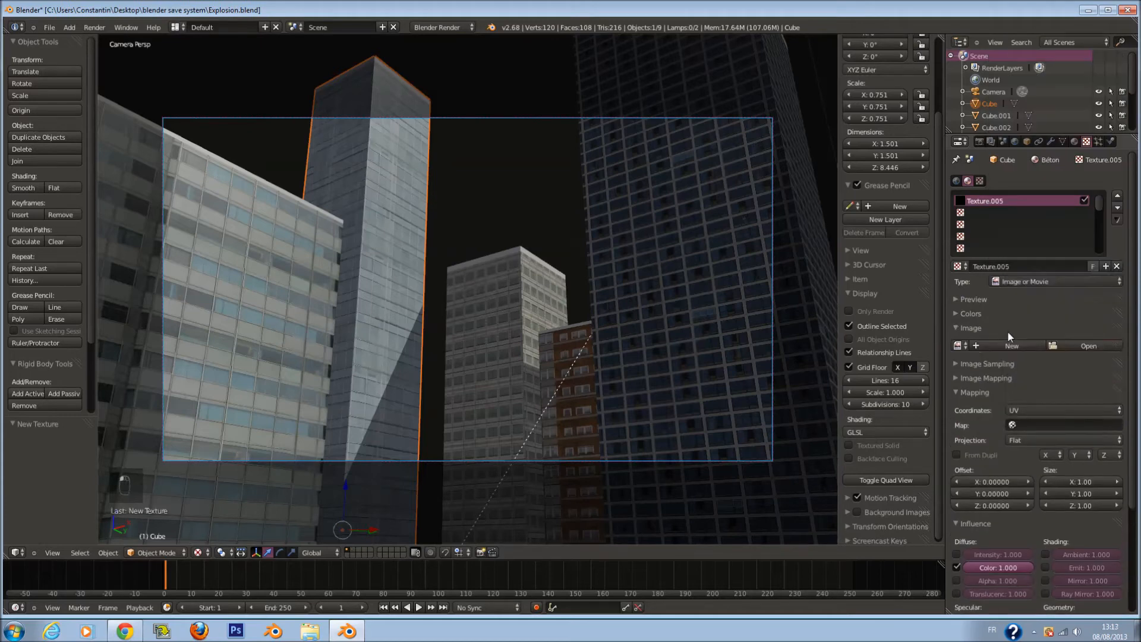
Load ConcreteNew0012_2_S.jpg from F:\texture\concrete as the Béton texture image and save the file
left_click(1092, 346)
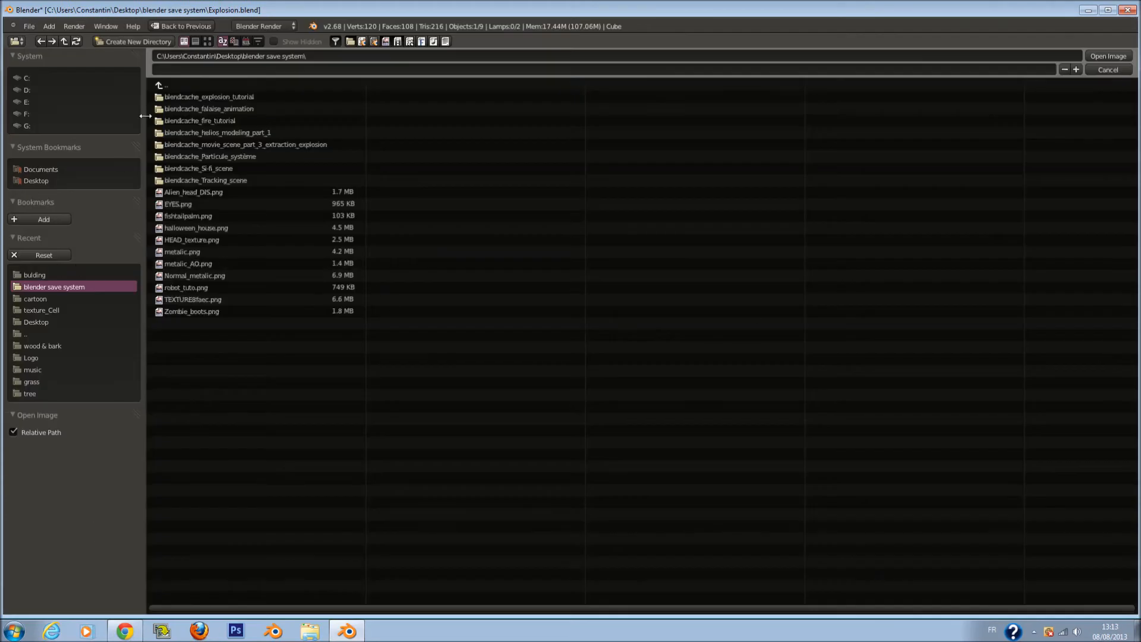
left_click(34, 275)
left_click(168, 85)
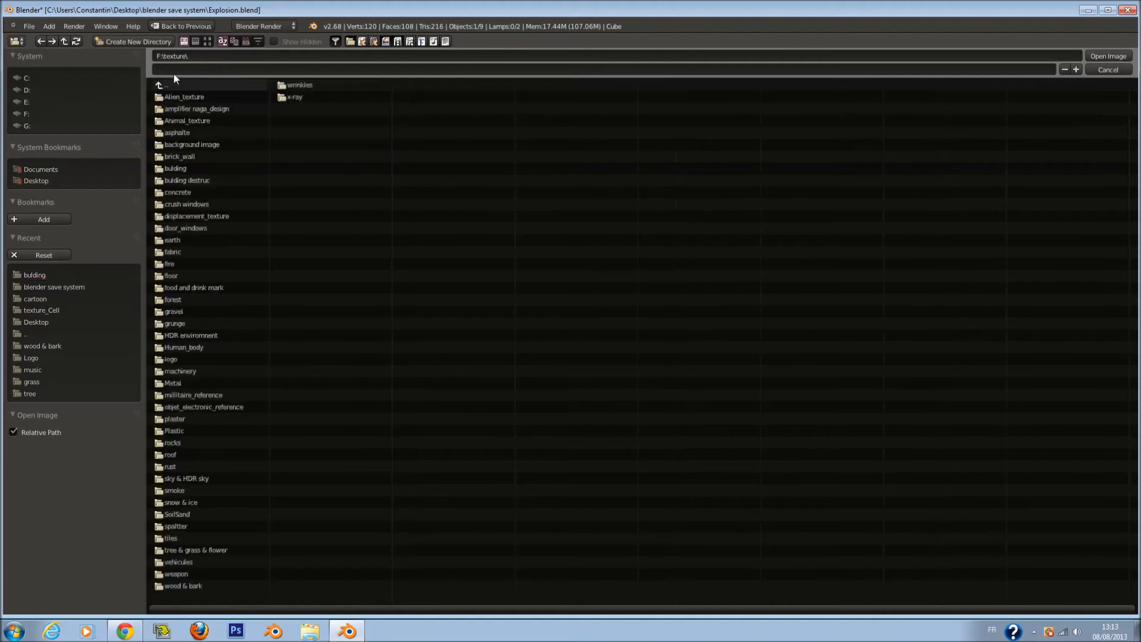
left_click(206, 41)
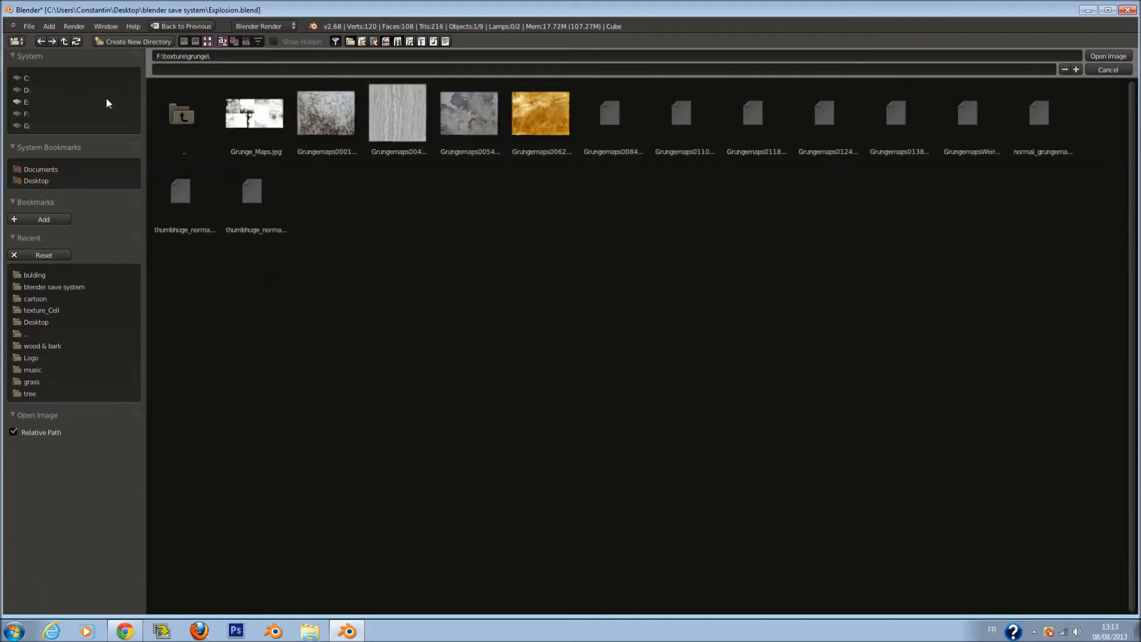
left_click(167, 145)
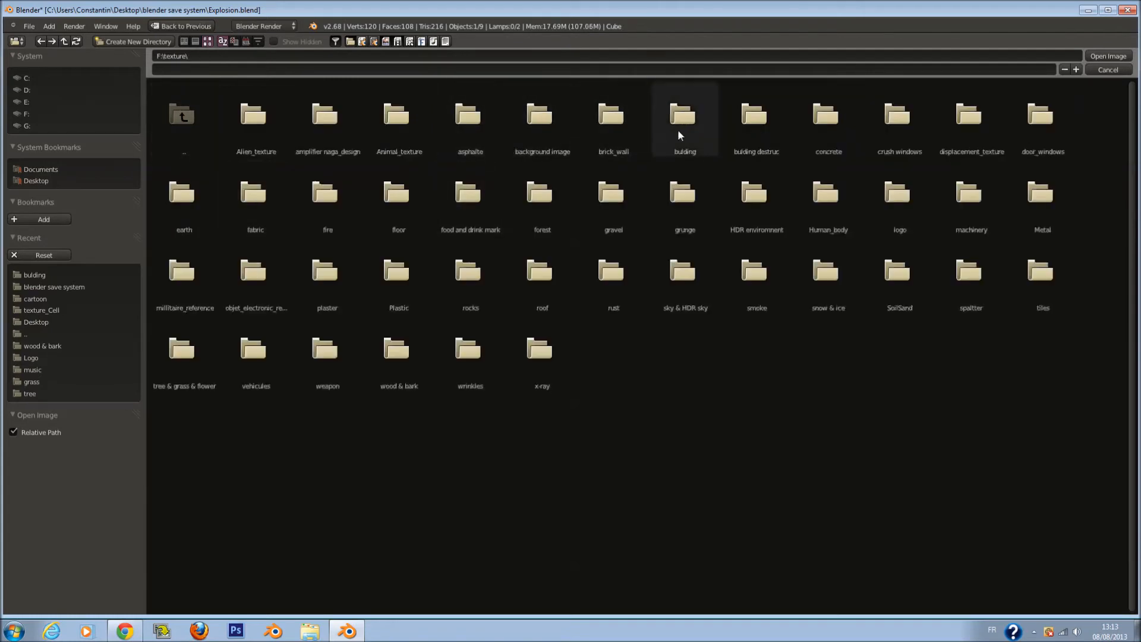
left_click(838, 141)
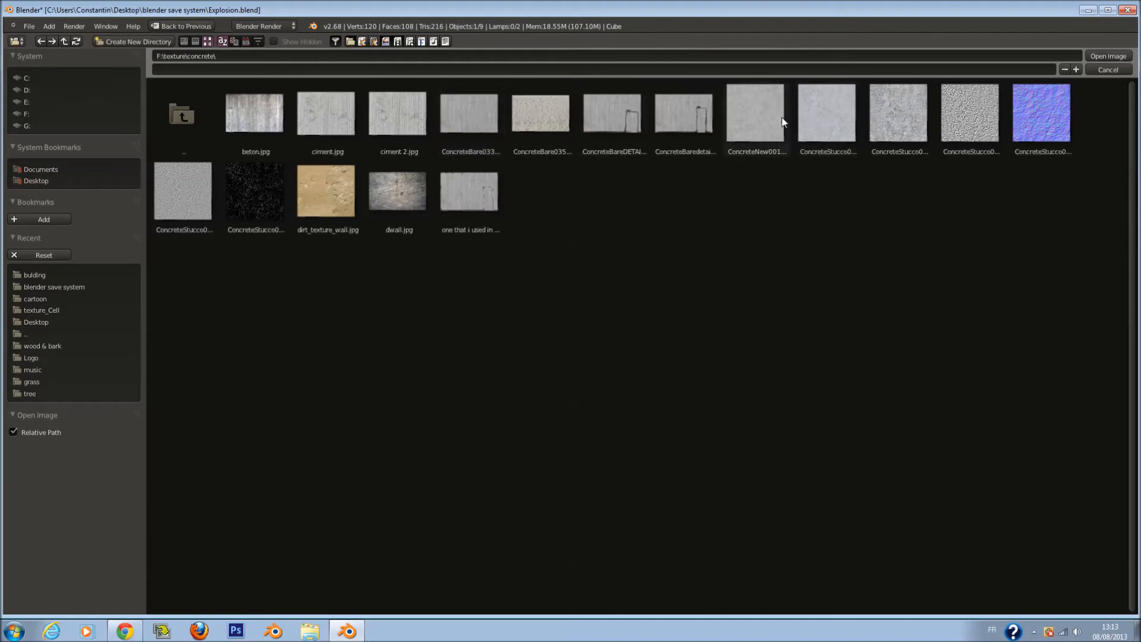
left_click(766, 116)
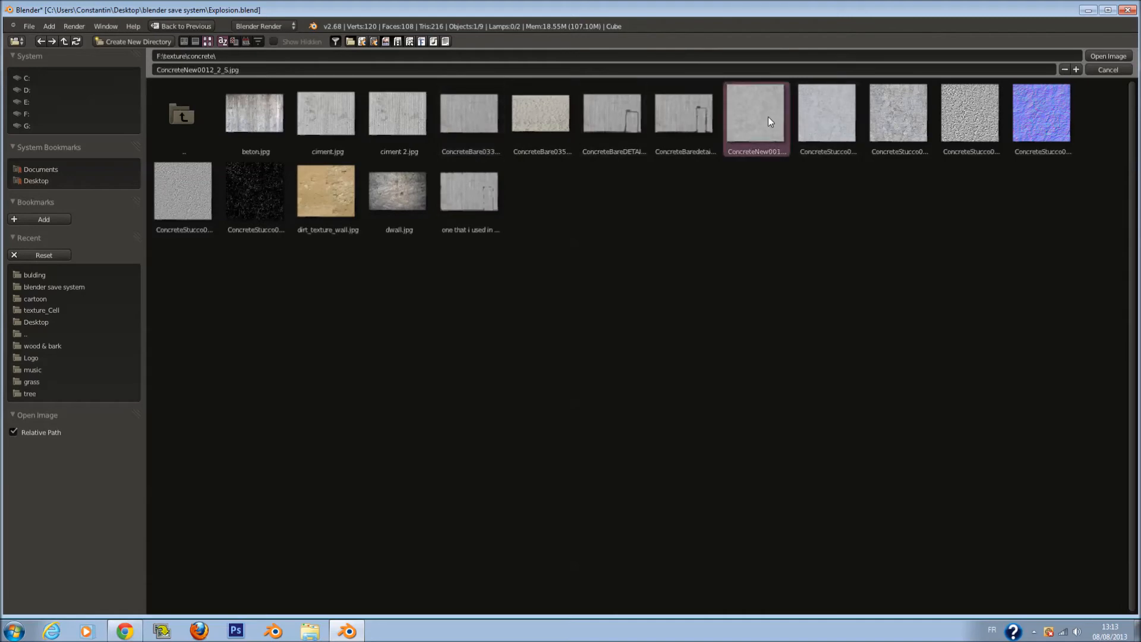
left_click(1108, 57)
key("ctrl+s")
Inspect the concrete rooftops from above and save the file again
middle_click_drag(568, 351, 519, 398)
left_click_drag(542, 273, 544, 361, "shift")
scroll(544, 363, "up", 5)
middle_click_drag(544, 363, 543, 397)
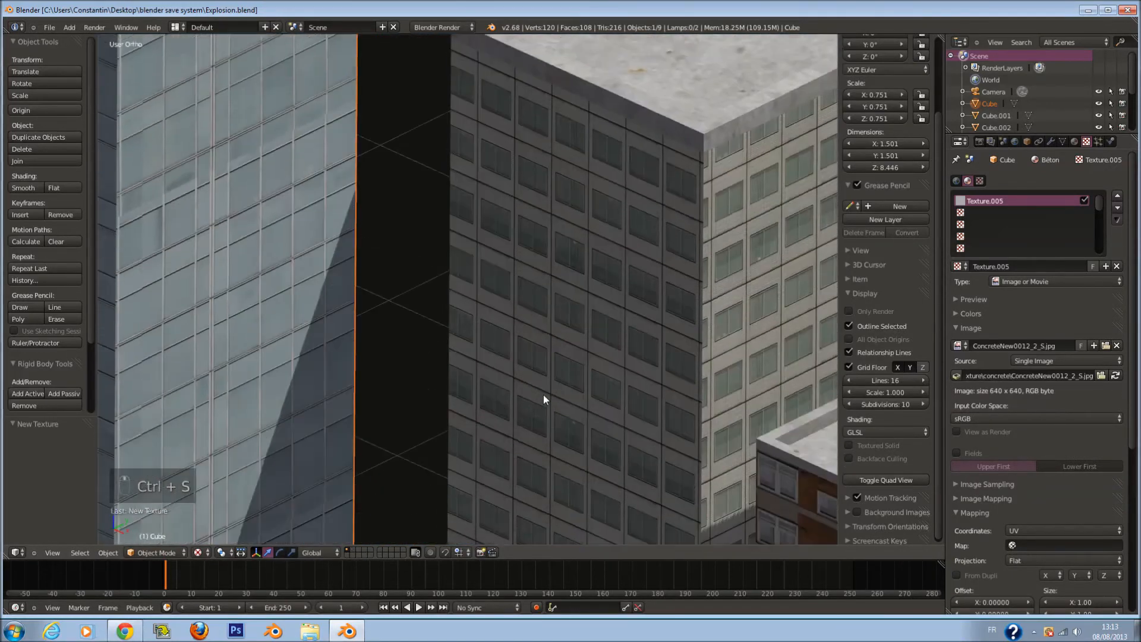
scroll(543, 397, "down", 4)
key("ctrl+s")
left_click(544, 387)
Try an X mapping size of 4 for the Béton concrete texture
scroll(655, 370, "down", 1)
scroll(1072, 450, "down", 3)
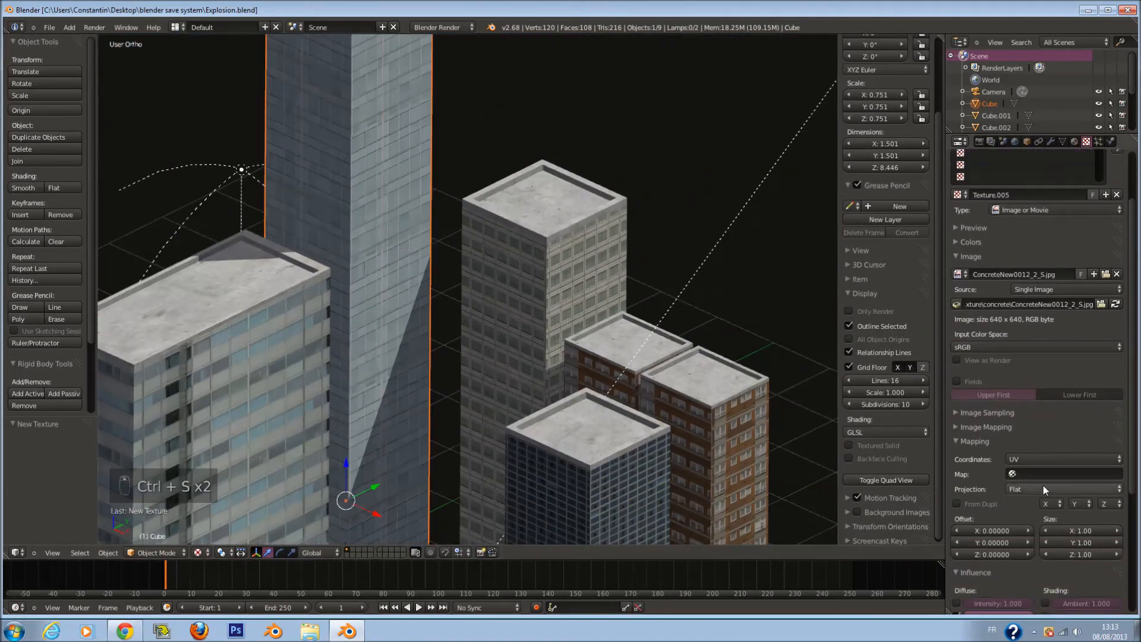
scroll(1069, 502, "down", 2)
left_click(1079, 482)
key("Return")
left_click(1075, 483)
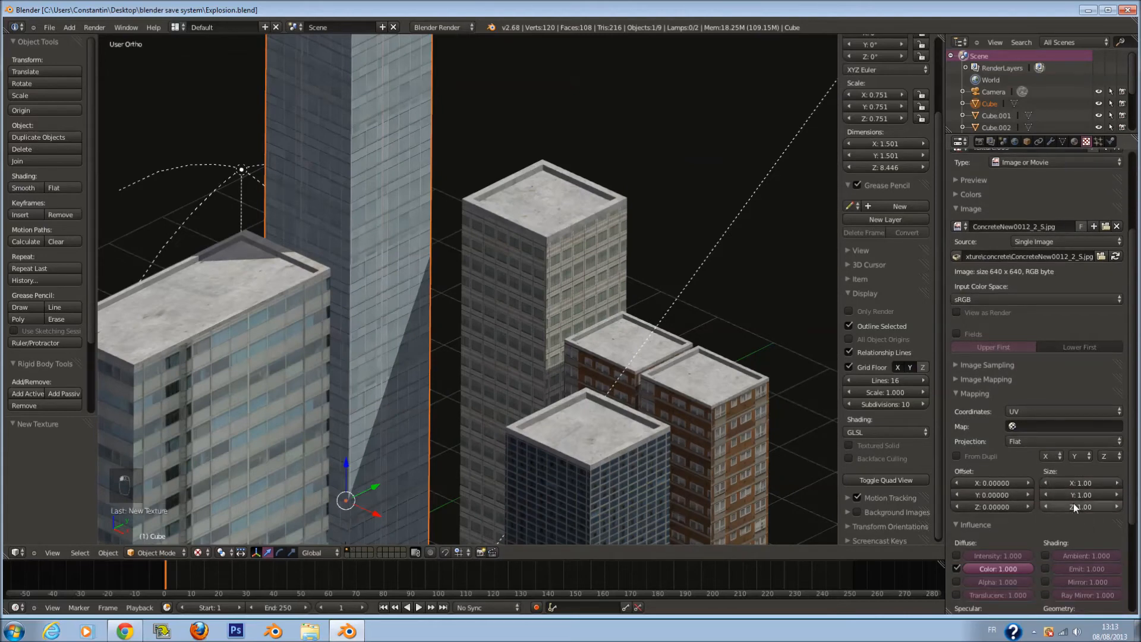
left_click(1075, 482)
type("4")
key("Return")
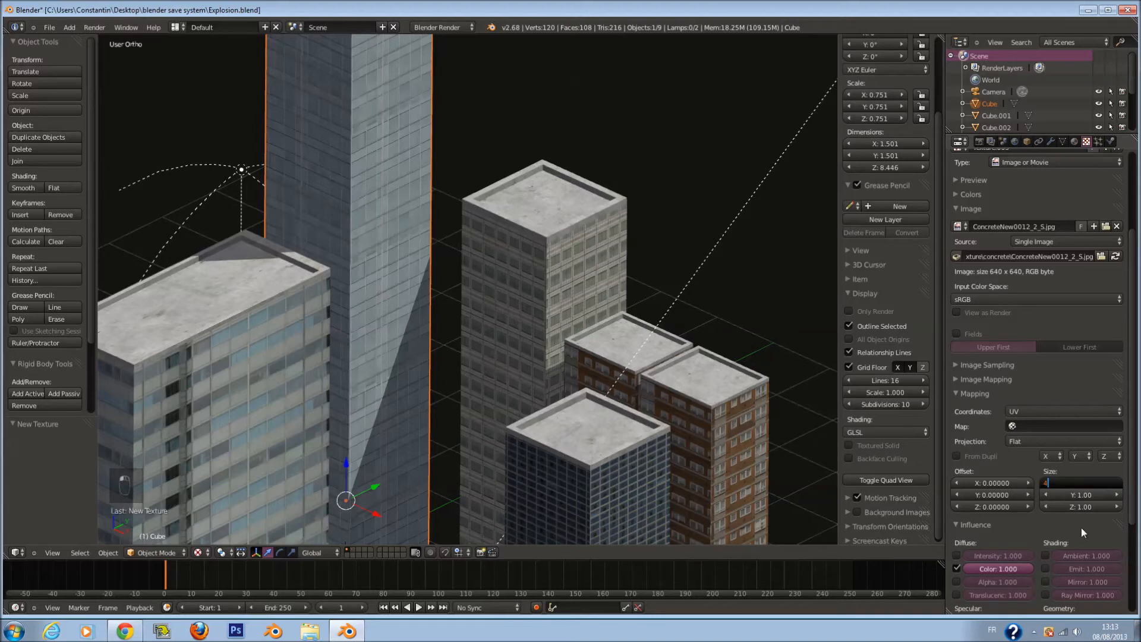
Set the concrete texture's mapping size to 2 in Y and 8 in X
left_click(1082, 493)
type("2")
key("Return")
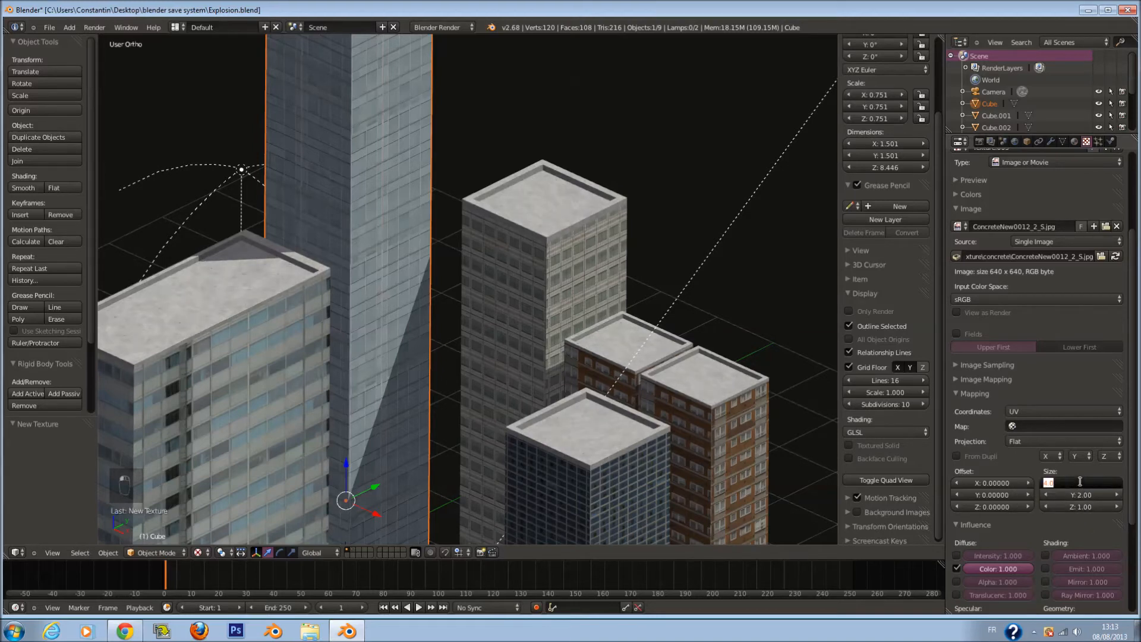
type("8")
key("Return")
Check the roofs up close, save the file, and select the Bulding2 tower (Cube.001) in the camera view
scroll(623, 383, "up", 5)
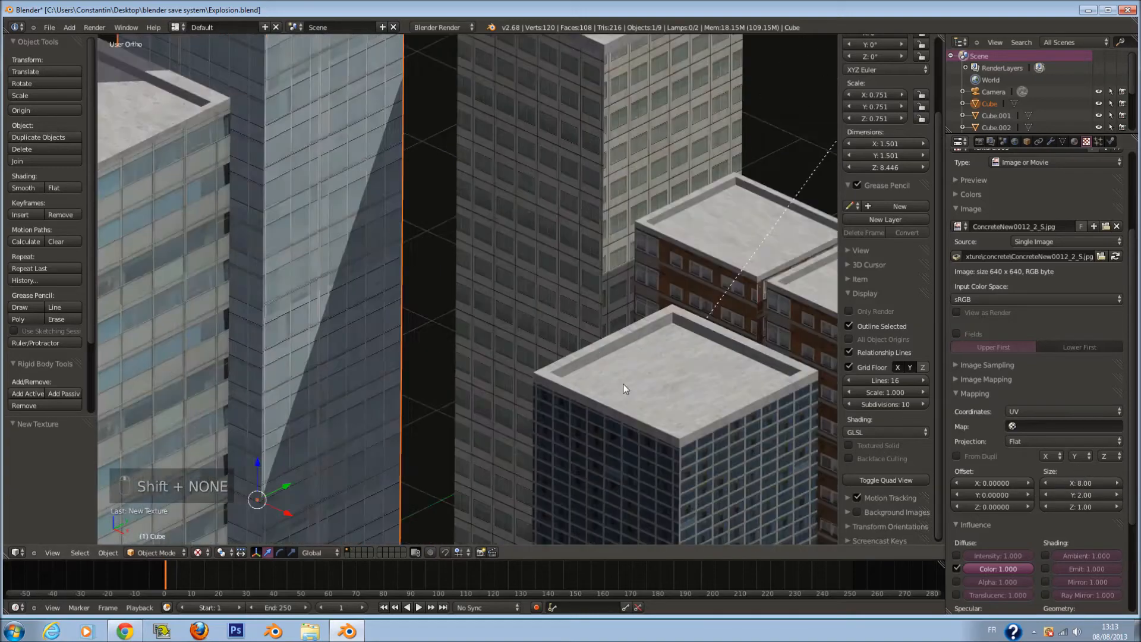
key("ctrl+s")
key("a")
key("a")
key("ctrl+s")
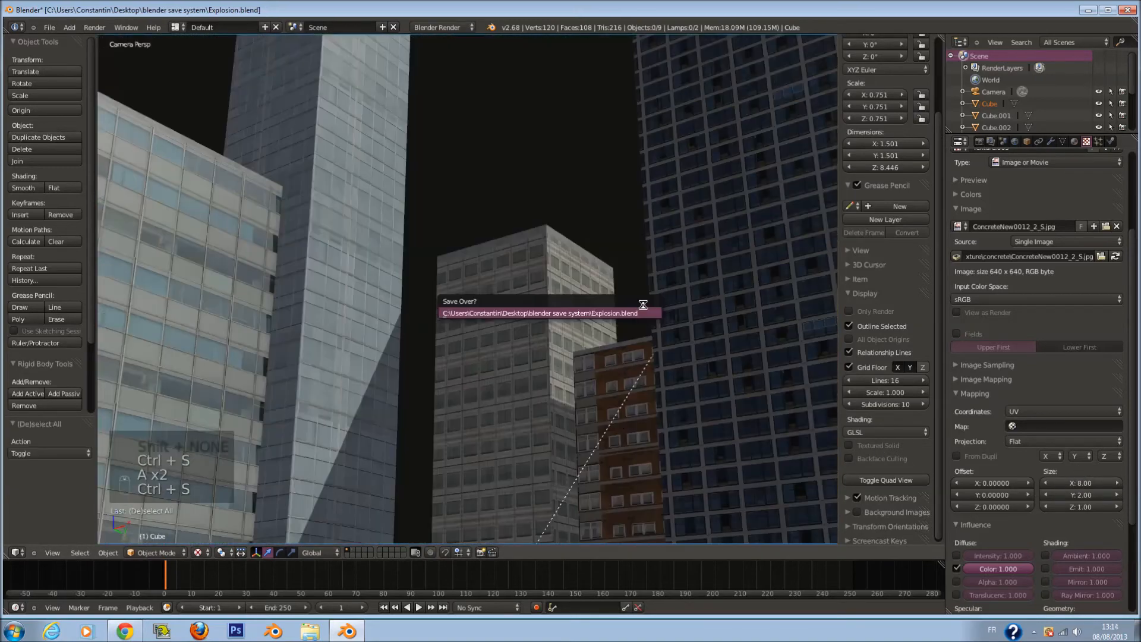
right_click(444, 340)
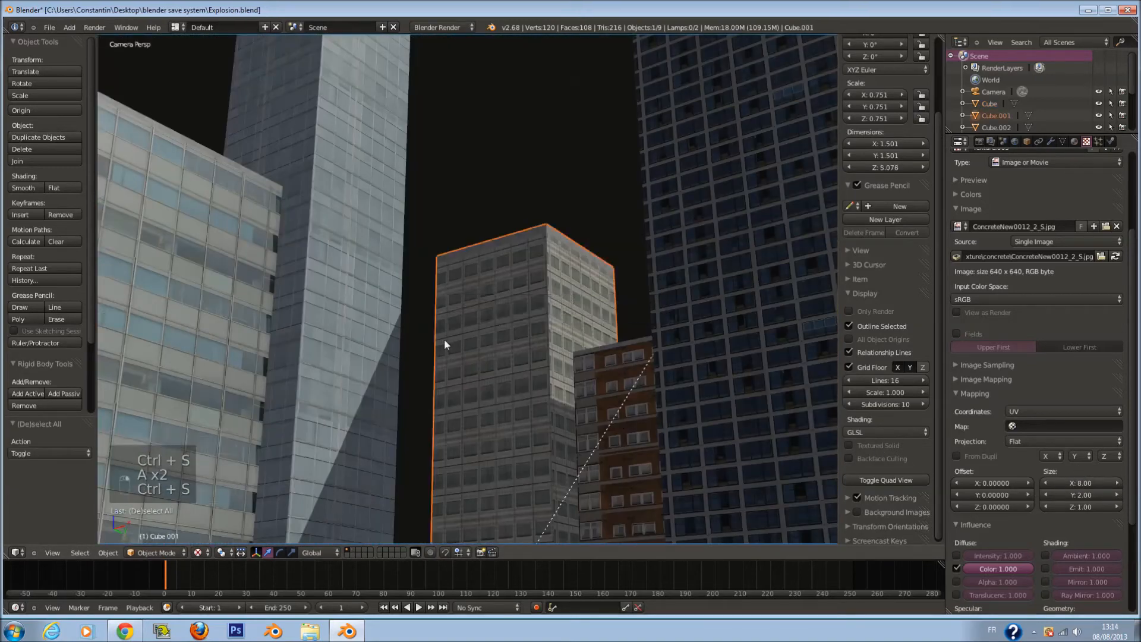
Select the dark blue tower (Cube.004), save the file, and enable the Normal influence of its Béton concrete texture
scroll(1028, 404, "down", 5)
right_click(689, 329)
key("ctrl+s")
left_click(1046, 481)
scroll(761, 428, "up", 4)
key("KP_Decimal")
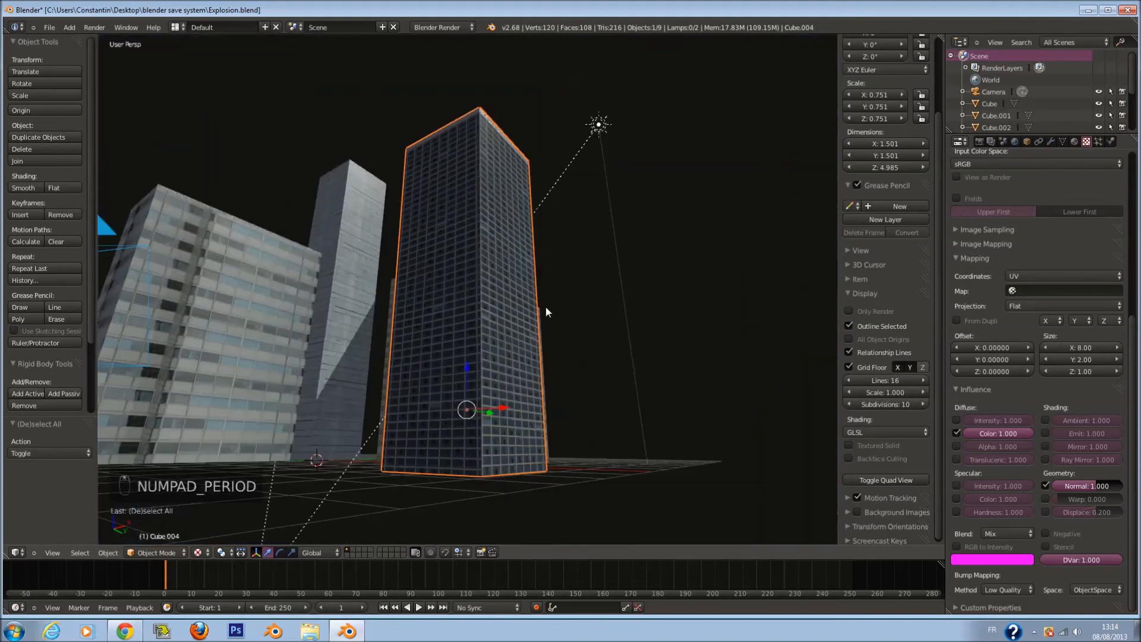
Examine the concrete bump effect up close on the roof and parapet of the dark blue tower
scroll(594, 321, "up", 2)
middle_click_drag(500, 273, 529, 522)
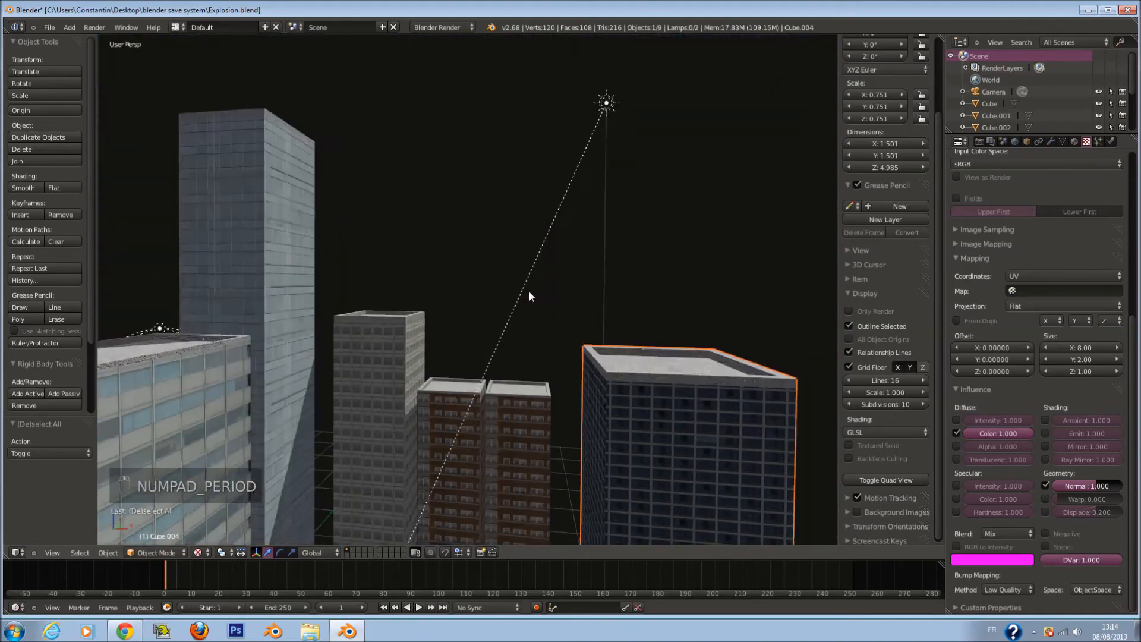
scroll(450, 340, "up", 6)
scroll(450, 333, "down", 2)
key("KP_Decimal")
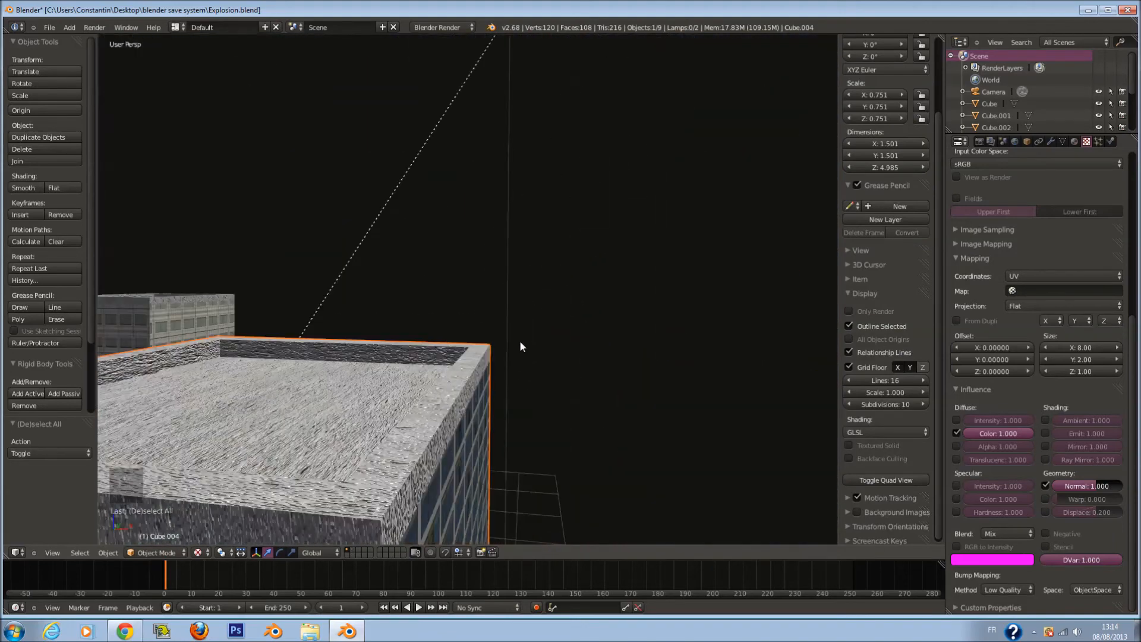
scroll(514, 351, "down", 3, "shift")
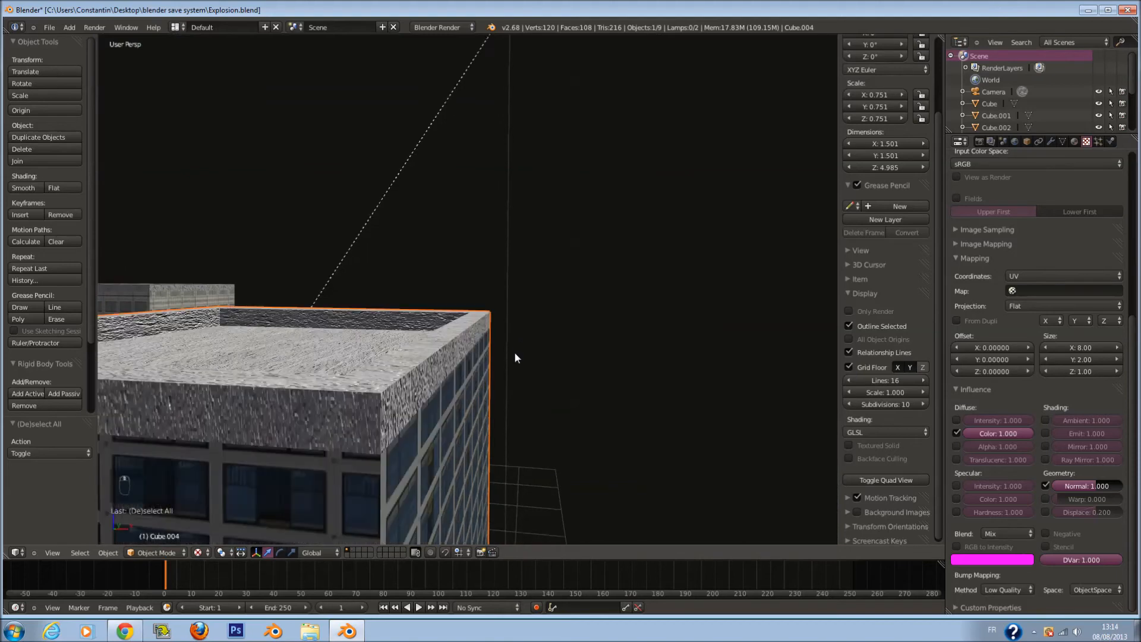
scroll(514, 352, "down", 2, "ctrl")
scroll(514, 353, "down", 1, "shift")
scroll(514, 352, "up", 1, "shift")
Set the concrete texture's bump mapping method to Best Quality and save the file
left_click(1006, 591)
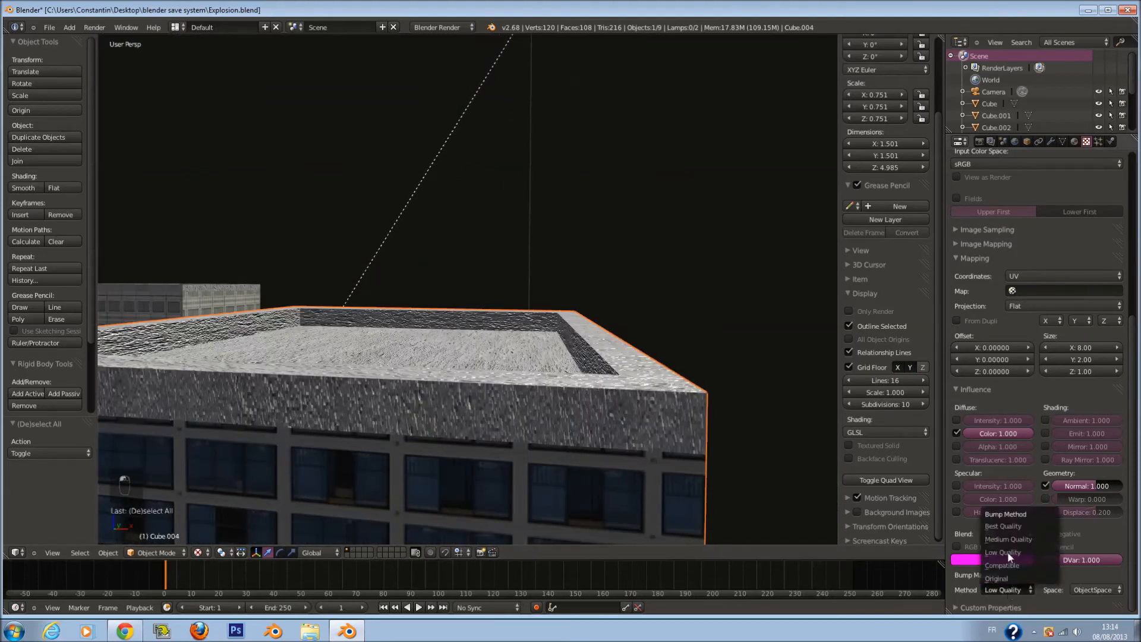
left_click(1010, 527)
key("ctrl+s")
Set the concrete texture's Normal influence to 0.2
left_click(1095, 482)
type(";&")
left_click(1095, 482)
key("BackSpace")
type(".2")
key("Return")
Deselect everything, enable the specular Intensity, Color and Hardness influences of the concrete texture, and save the file
middle_click_drag(637, 434, 607, 380)
key("a")
scroll(601, 396, "down", 4)
left_click(958, 485)
middle_click_drag(829, 445, 713, 434, "shift")
scroll(587, 401, "up", 4)
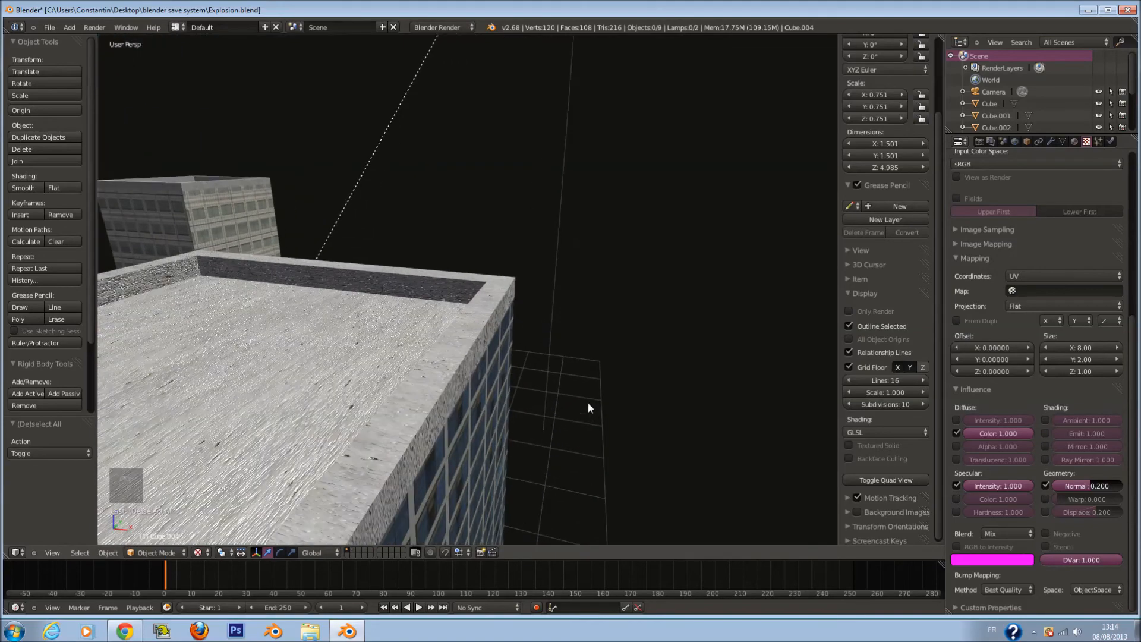
scroll(587, 401, "up", 3)
left_click(957, 499)
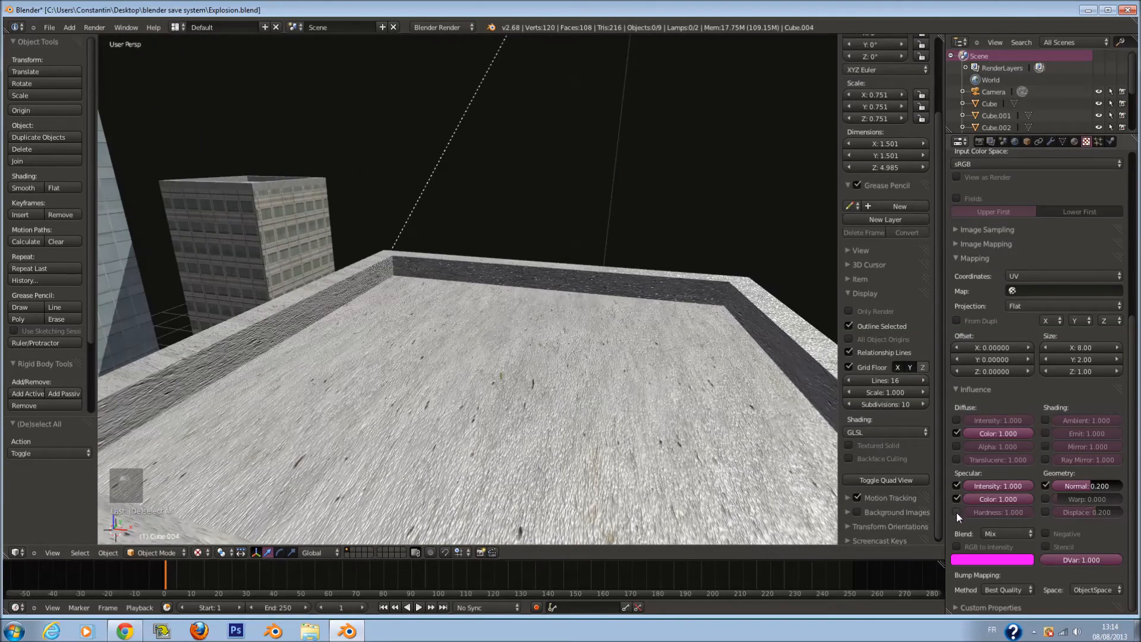
left_click(956, 512)
key("ctrl+s")
Render the scene from the camera and set the render resolution percentage to 100%
key("KP_0")
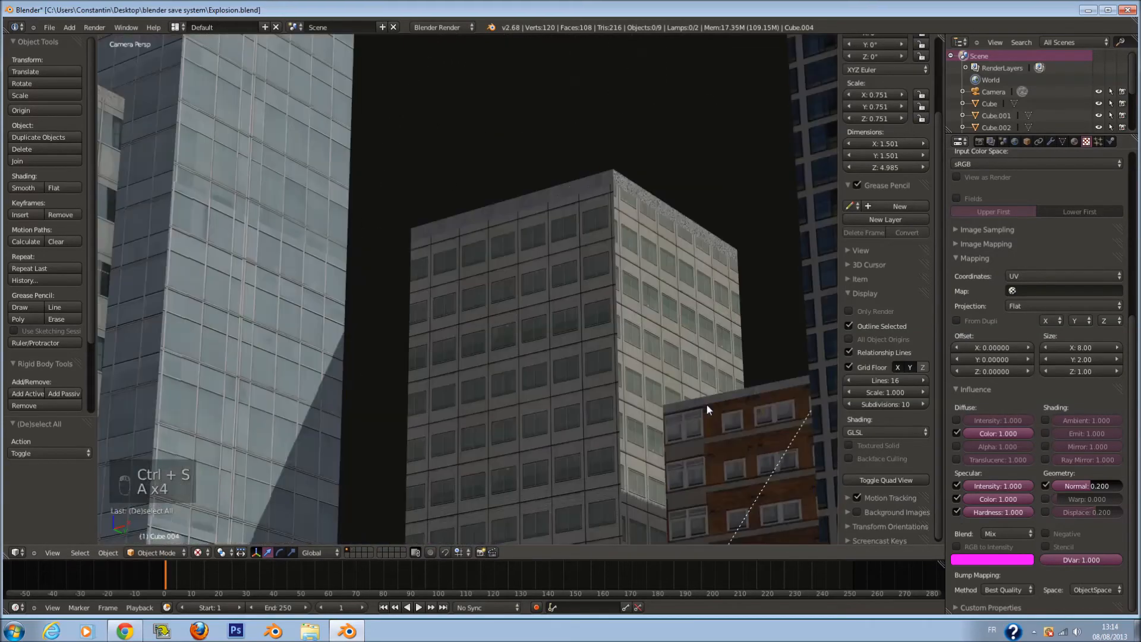
key("F12")
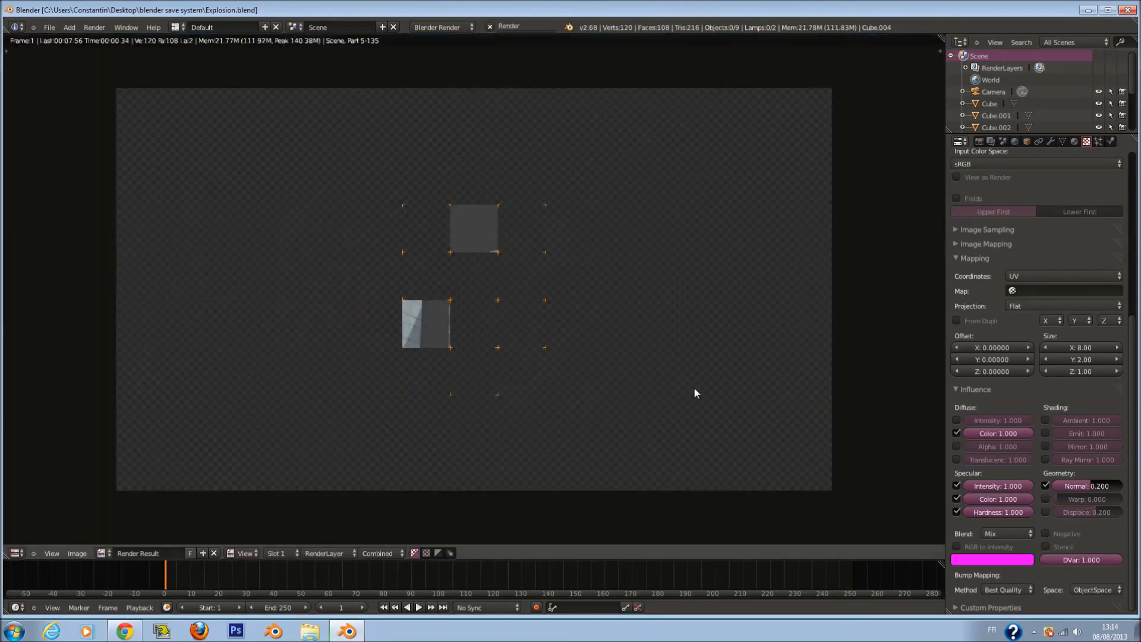
scroll(553, 270, "up", 1)
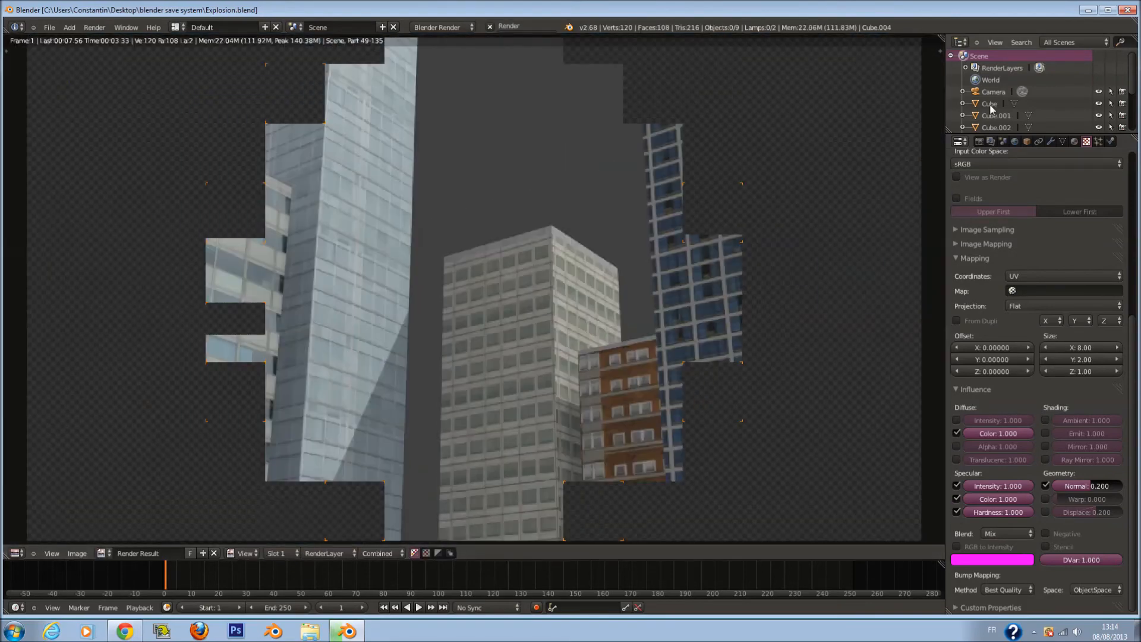
left_click(979, 142)
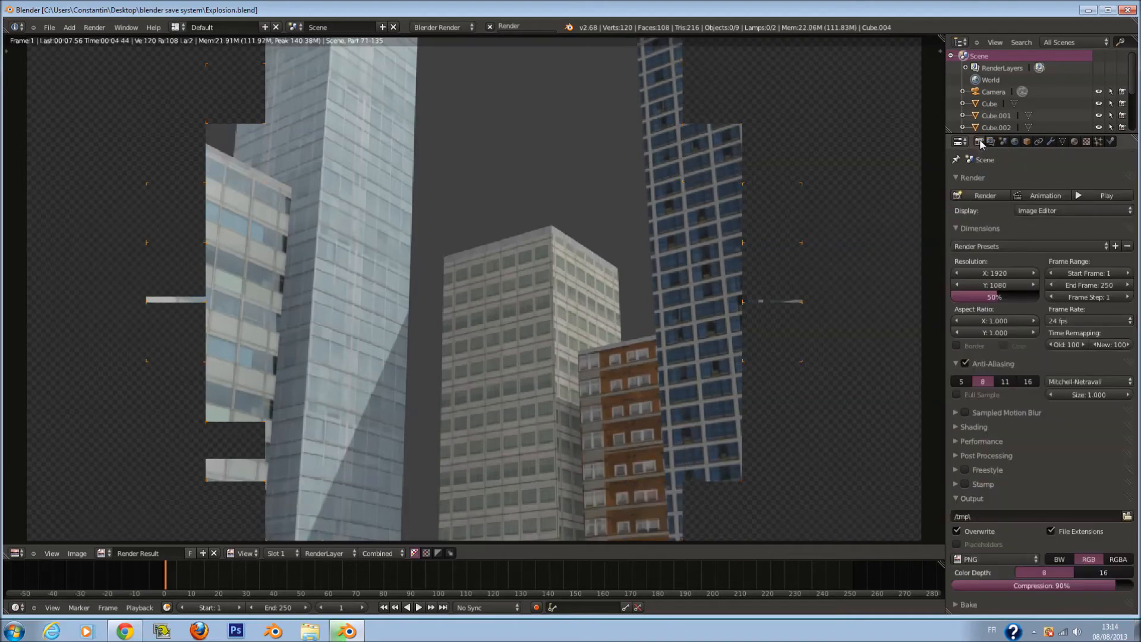
scroll(580, 331, "down", 1)
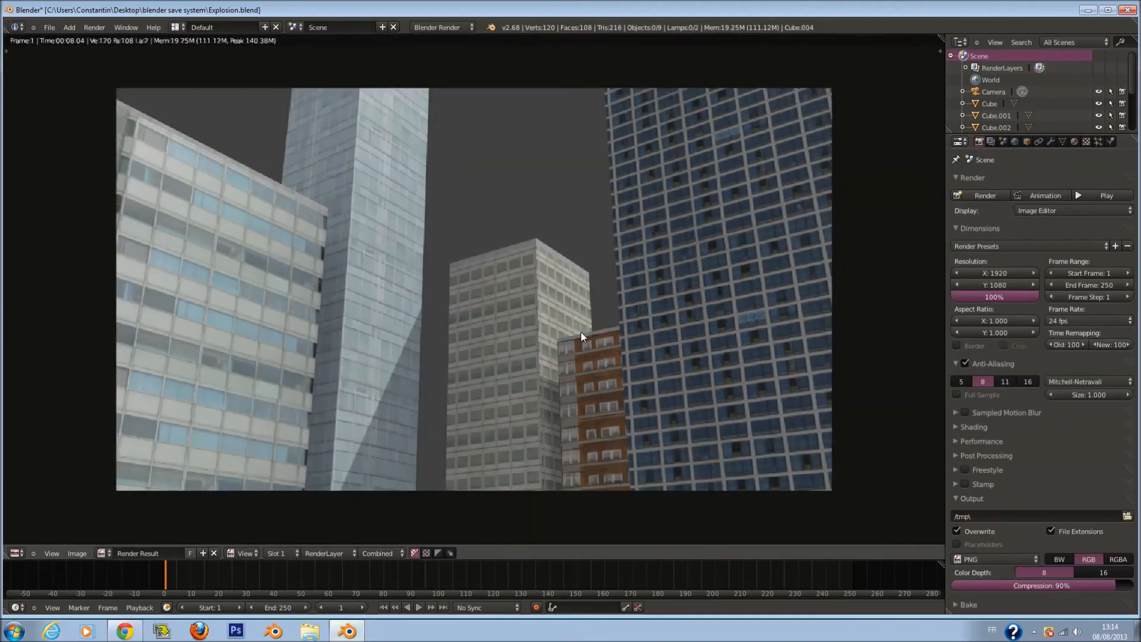
Render again at full resolution, examine the middle tower's concrete roof edge, and stop the render to return to the viewport
scroll(648, 359, "down", 2)
key("F11")
key("F12")
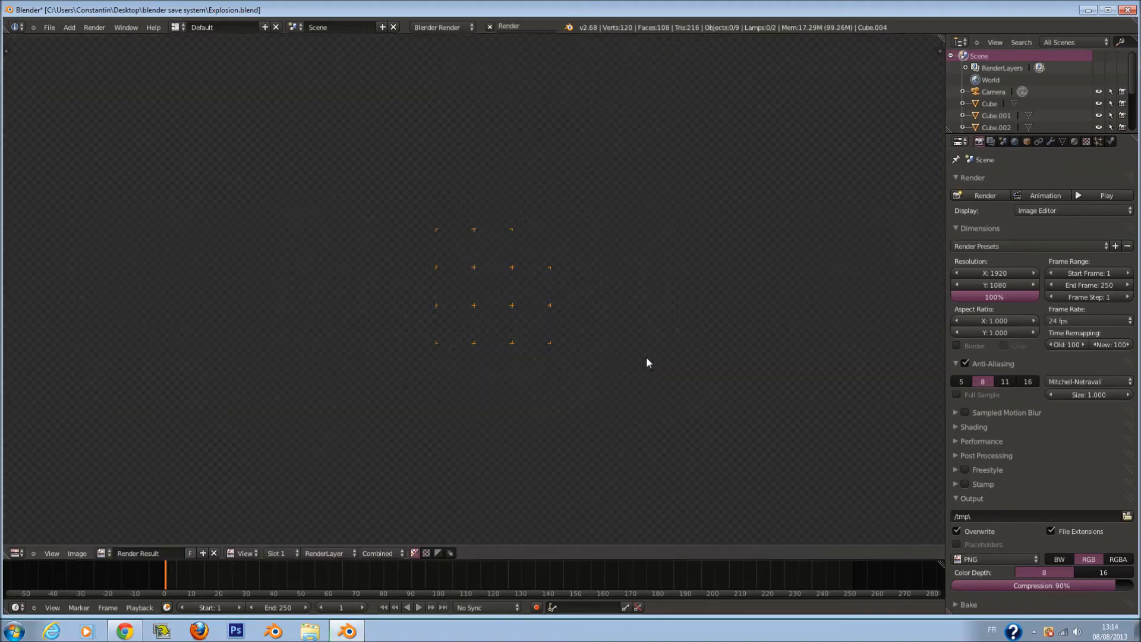
scroll(646, 357, "up", 8)
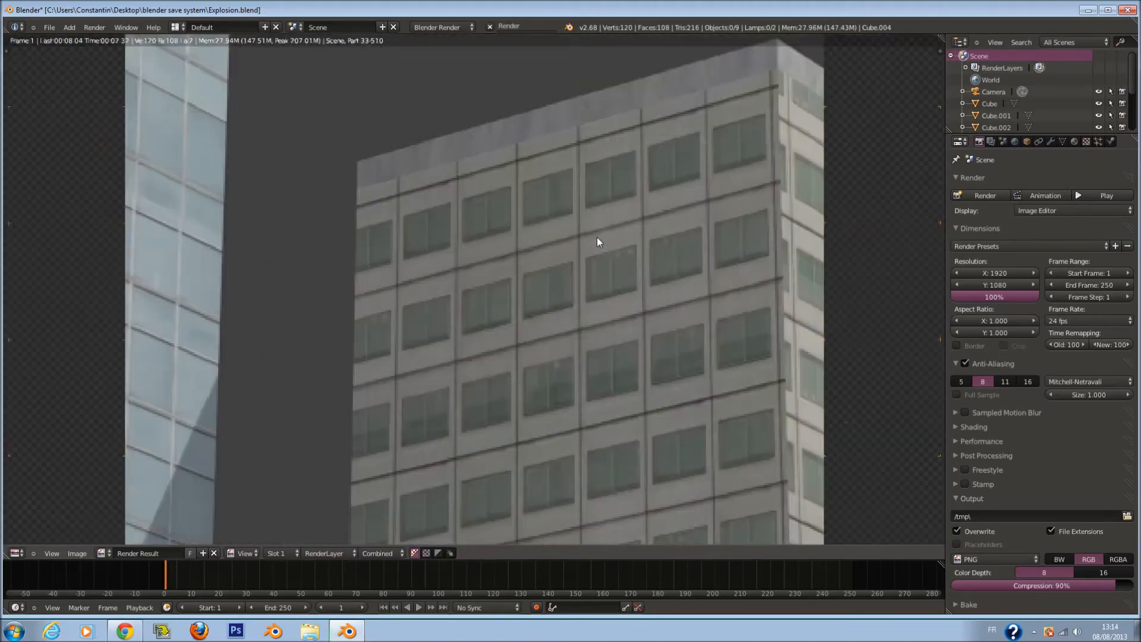
scroll(597, 240, "down", 6)
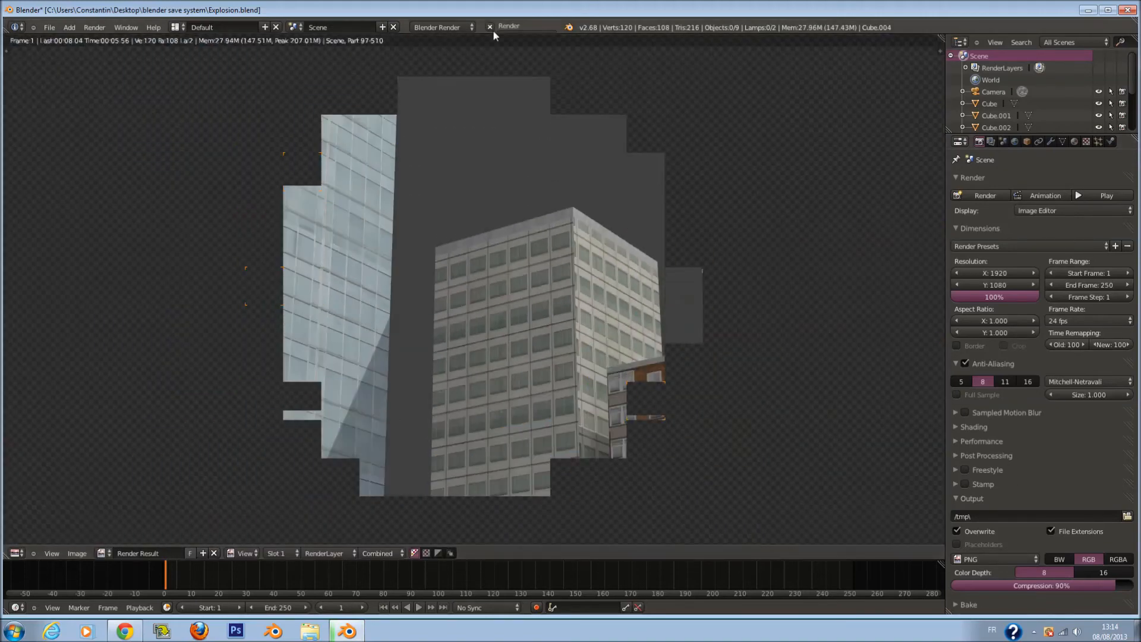
left_click(493, 30)
key("F11")
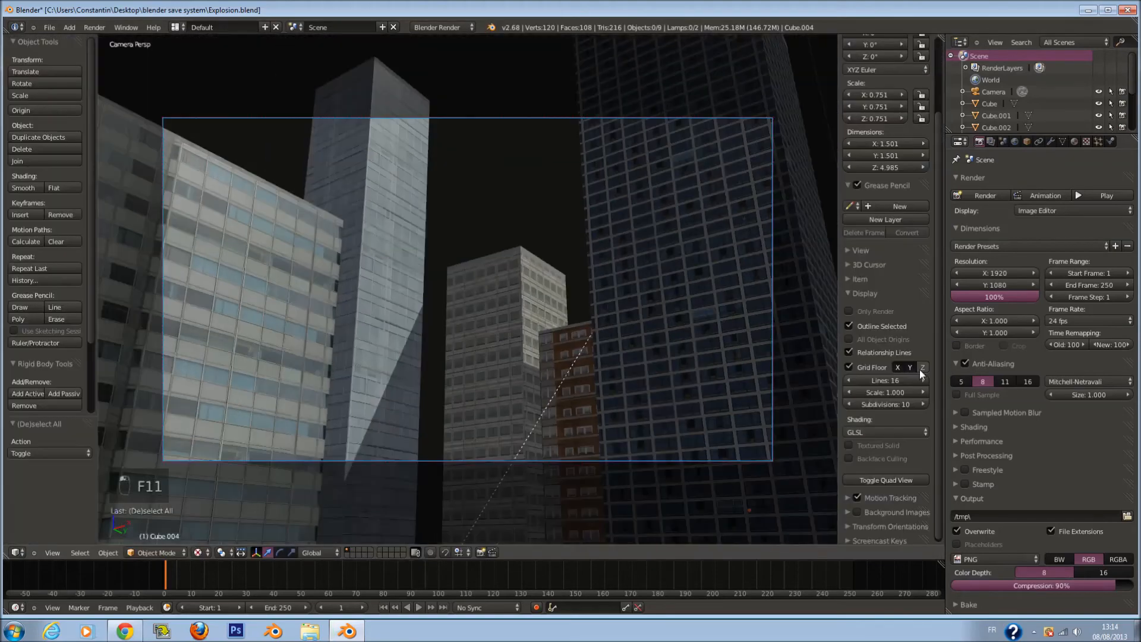
Try a Normal influence of 0.4 on the Béton texture of the dark blue tower and check it in a test render
right_click(662, 313)
left_click(1075, 141)
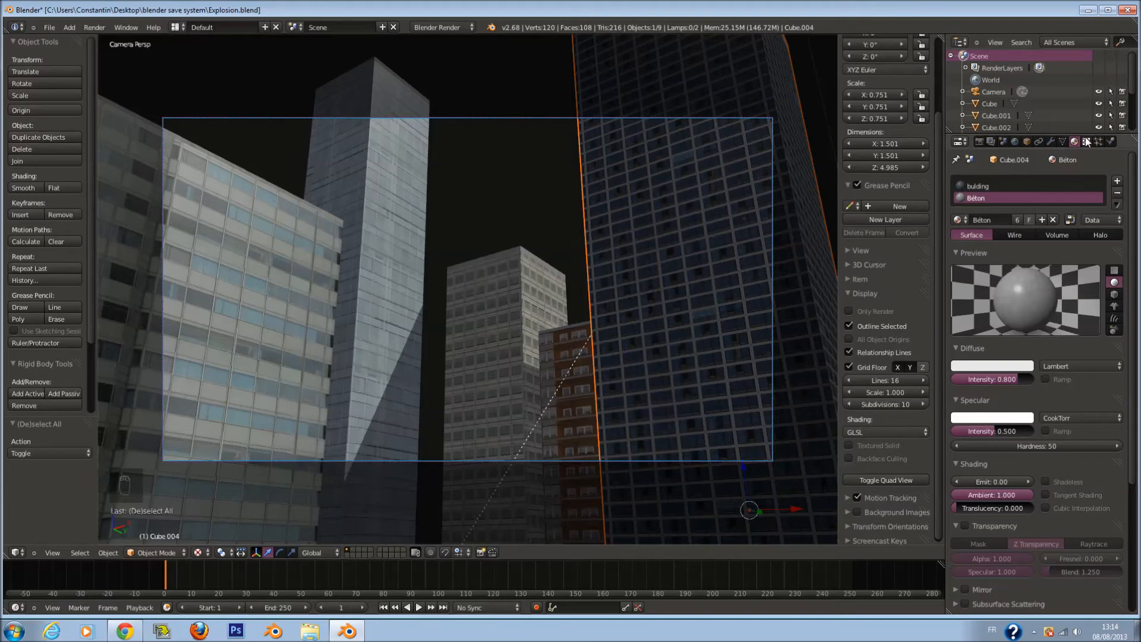
left_click(1086, 142)
left_click(1092, 483)
key("BackSpace")
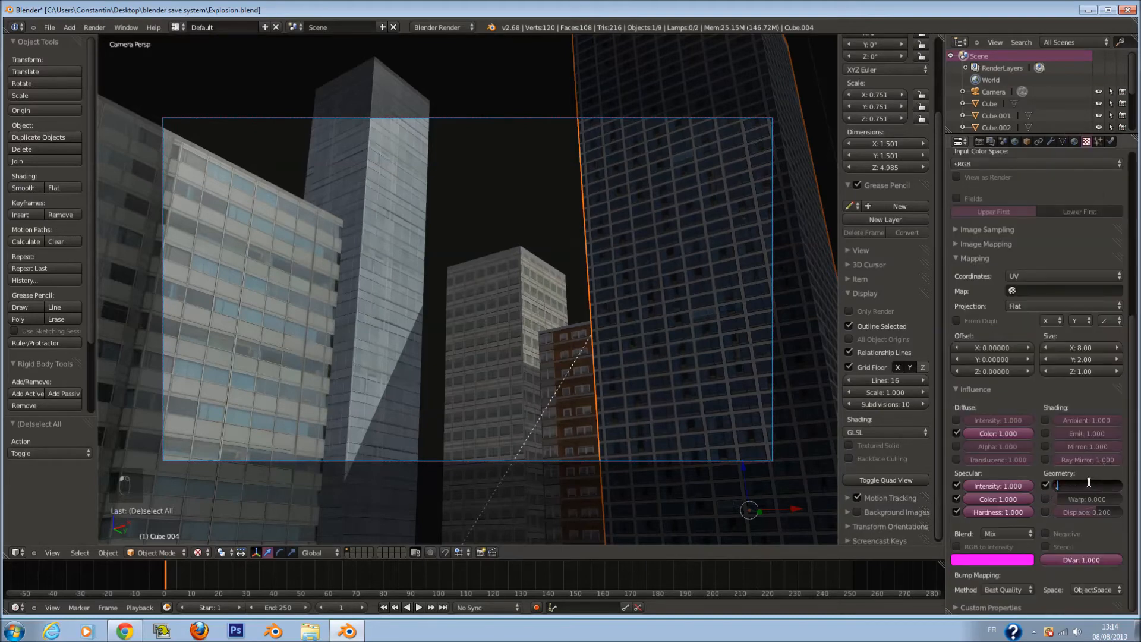
key("F12")
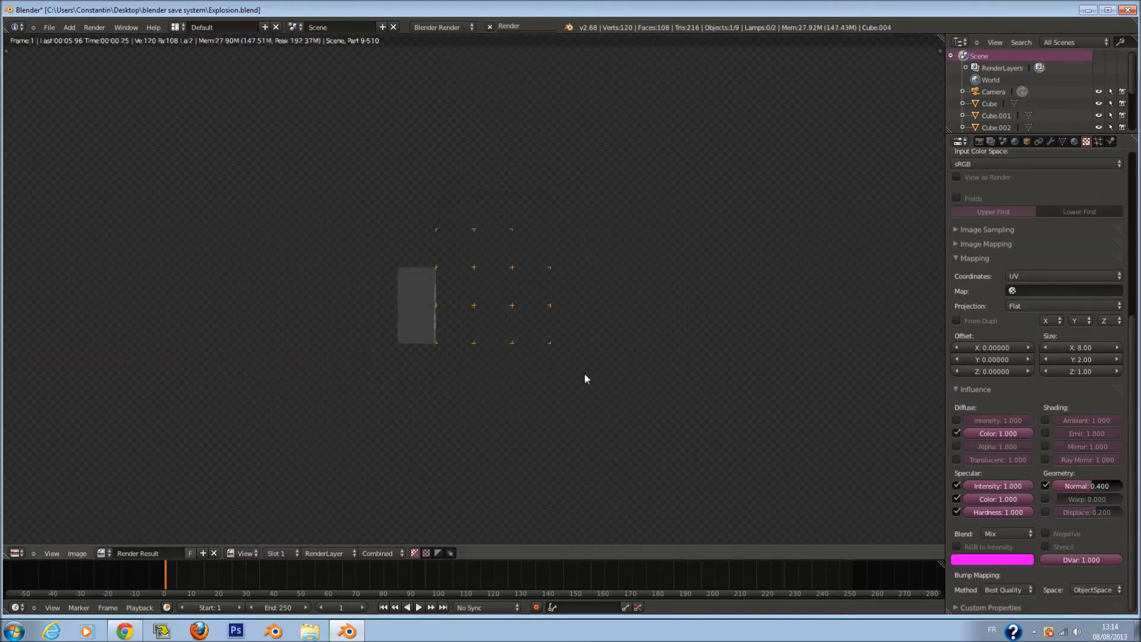
scroll(588, 370, "up", 3)
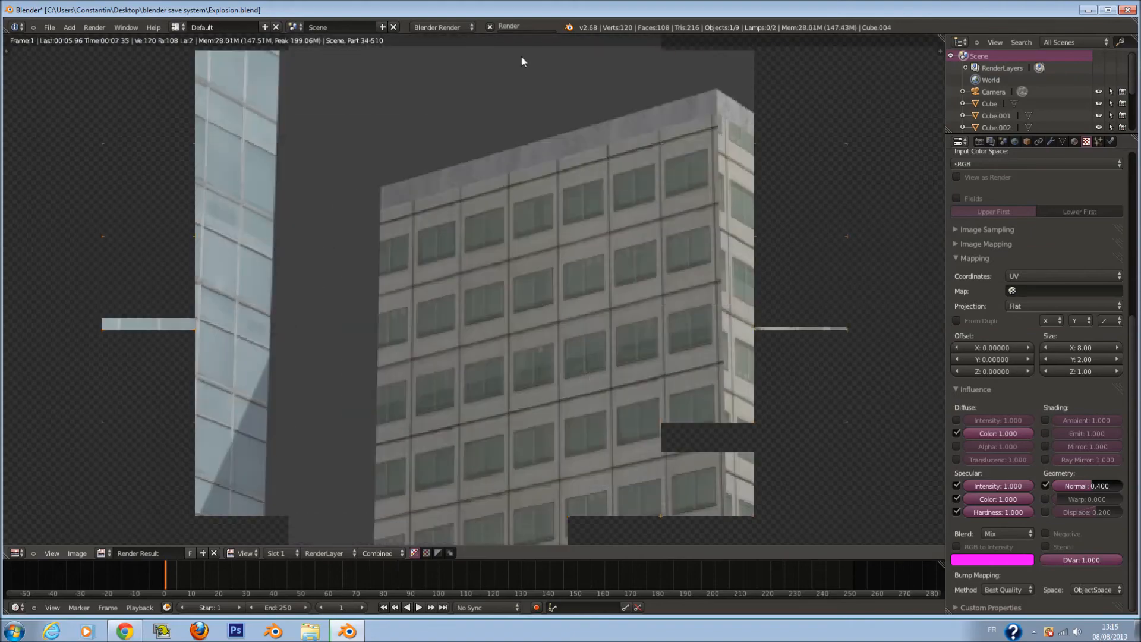
key("F11")
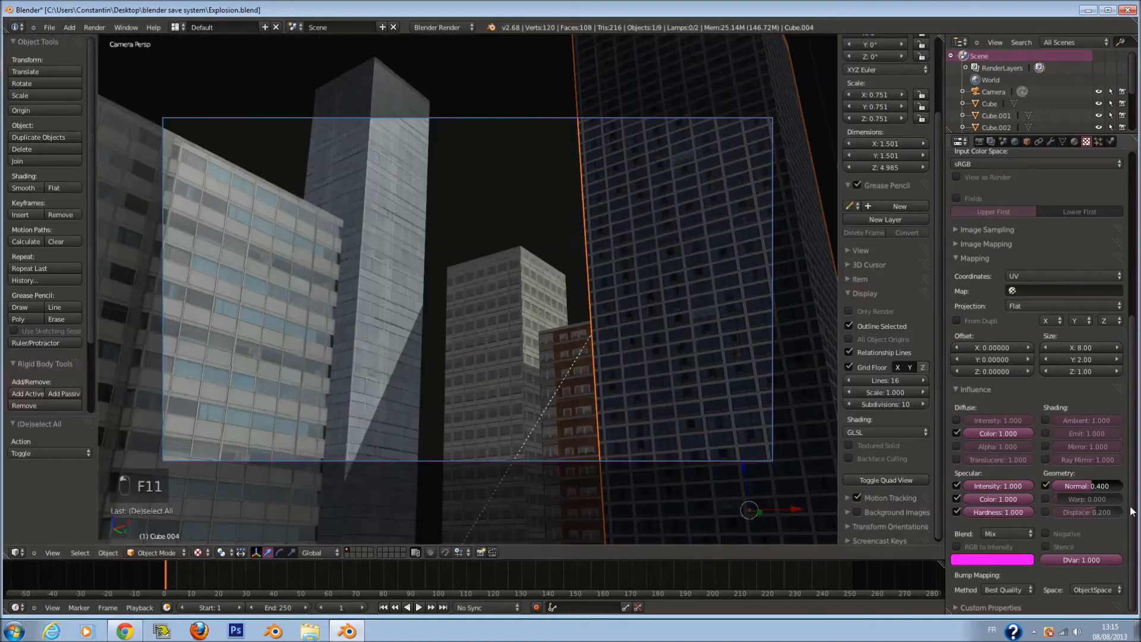
Test-render the concrete texture with a Normal influence of 1 and set the influence to 0.6
key("Return")
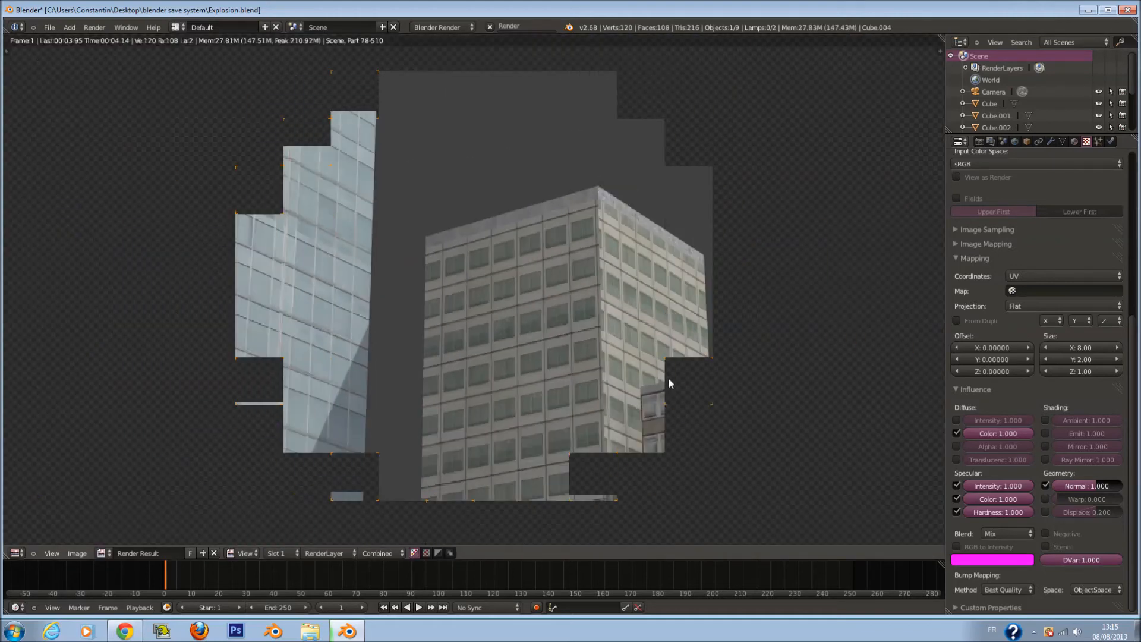
left_click(1086, 486)
type(".4")
key("Escape")
left_click(1085, 485)
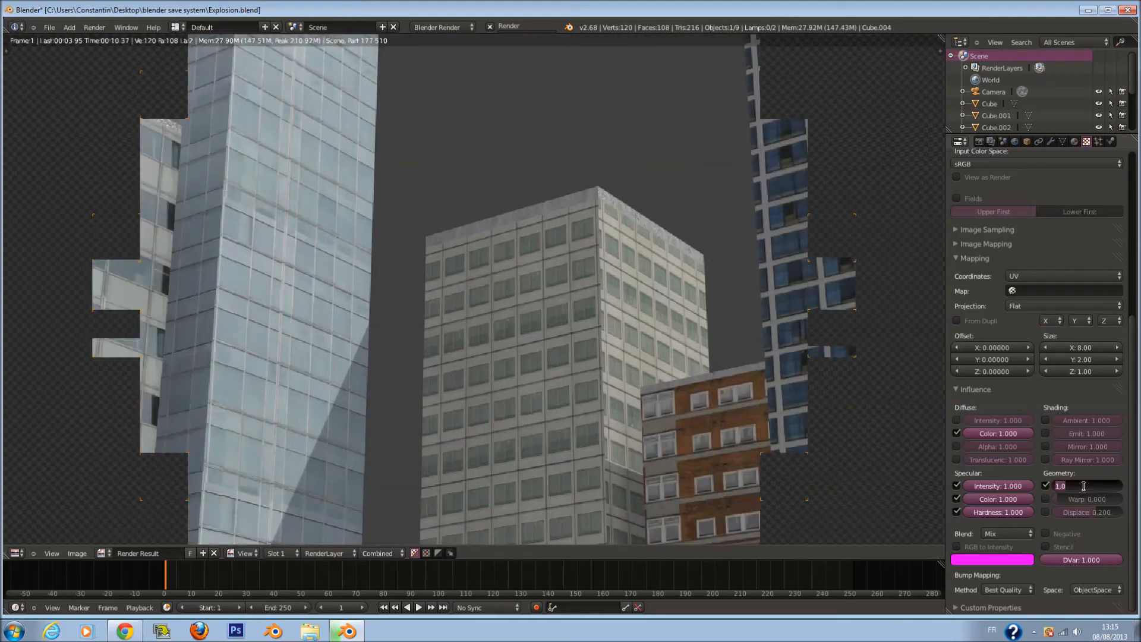
type(".6")
key("Return")
Examine the roof edges in the render, re-render with the 0.6 Normal influence to compare them, and return to the viewport
scroll(492, 80, "down", 3)
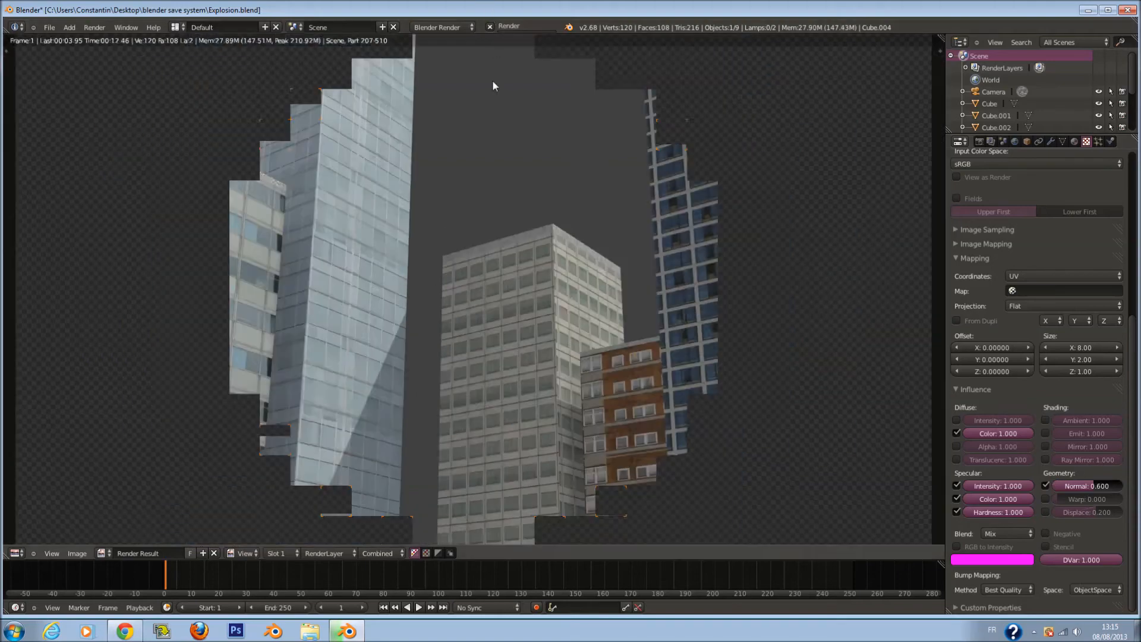
scroll(571, 262, "up", 6)
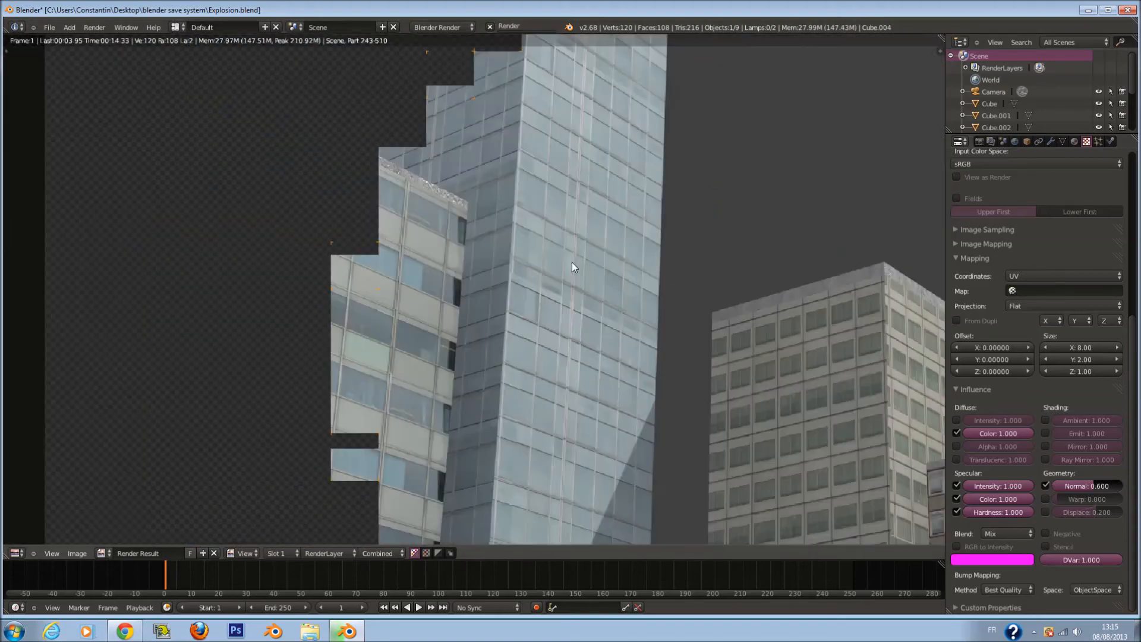
scroll(551, 226, "down", 3)
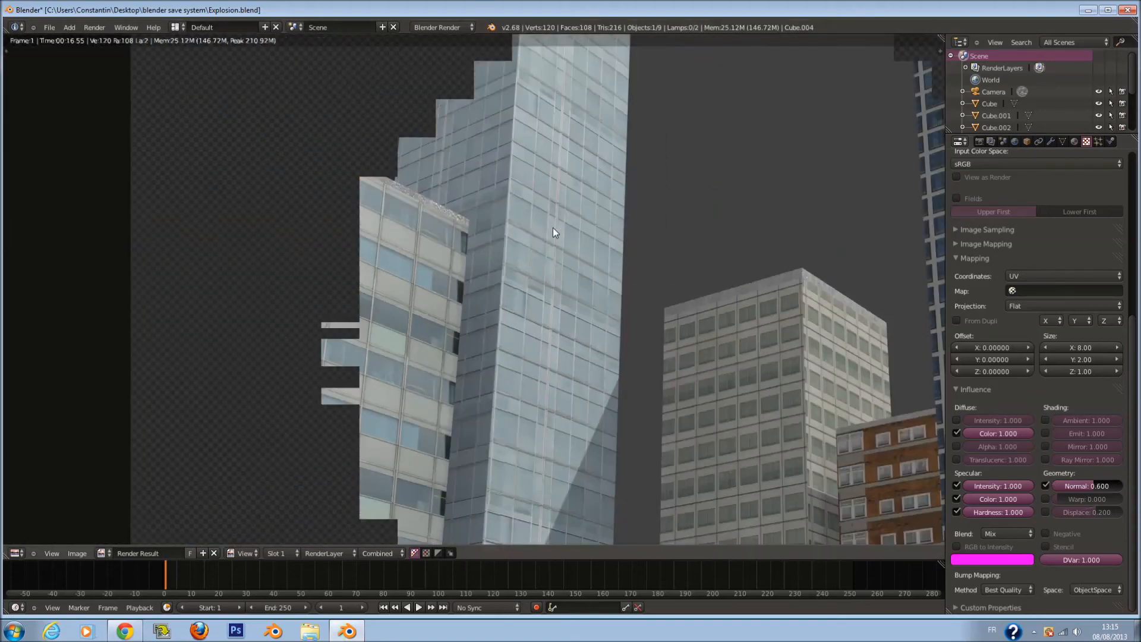
key("F12")
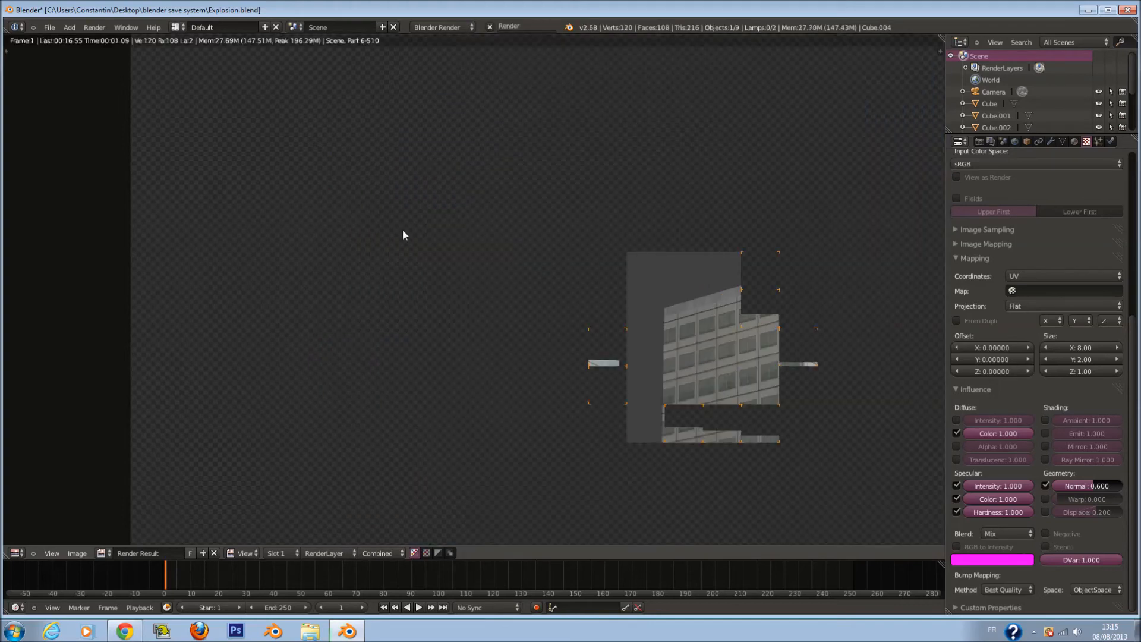
scroll(666, 320, "down", 2)
scroll(666, 319, "up", 3)
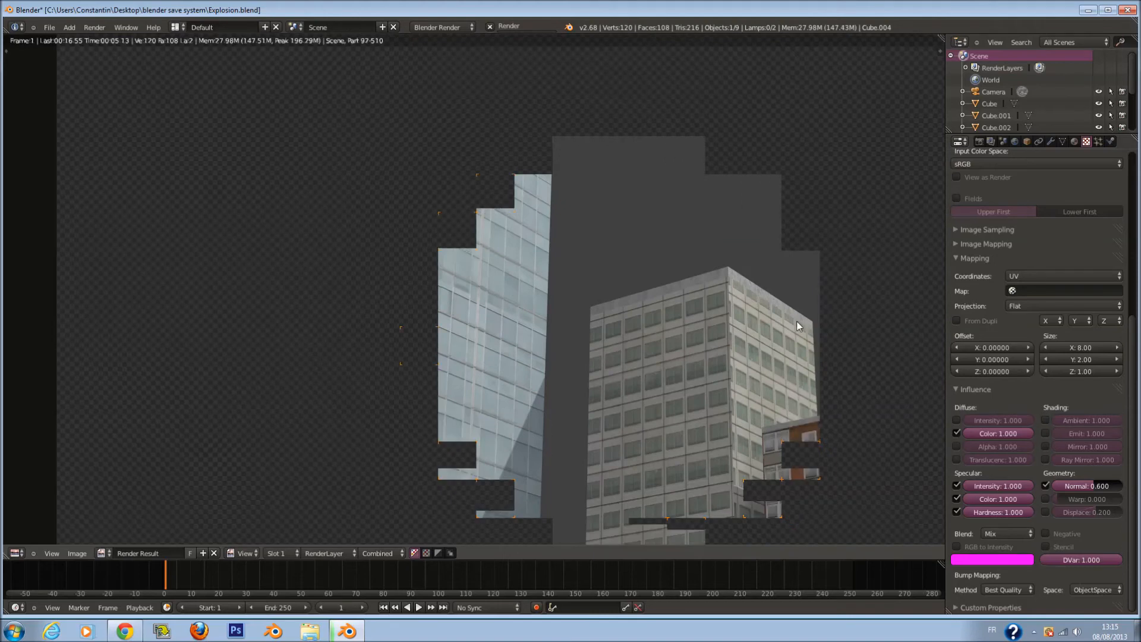
scroll(797, 321, "down", 1)
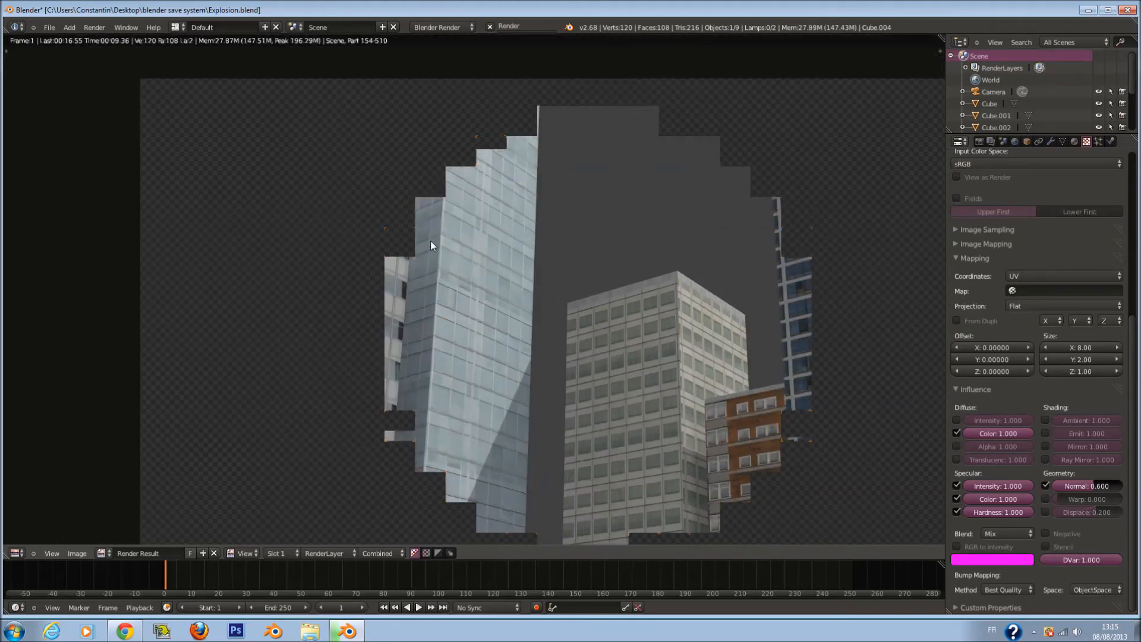
scroll(430, 241, "up", 2)
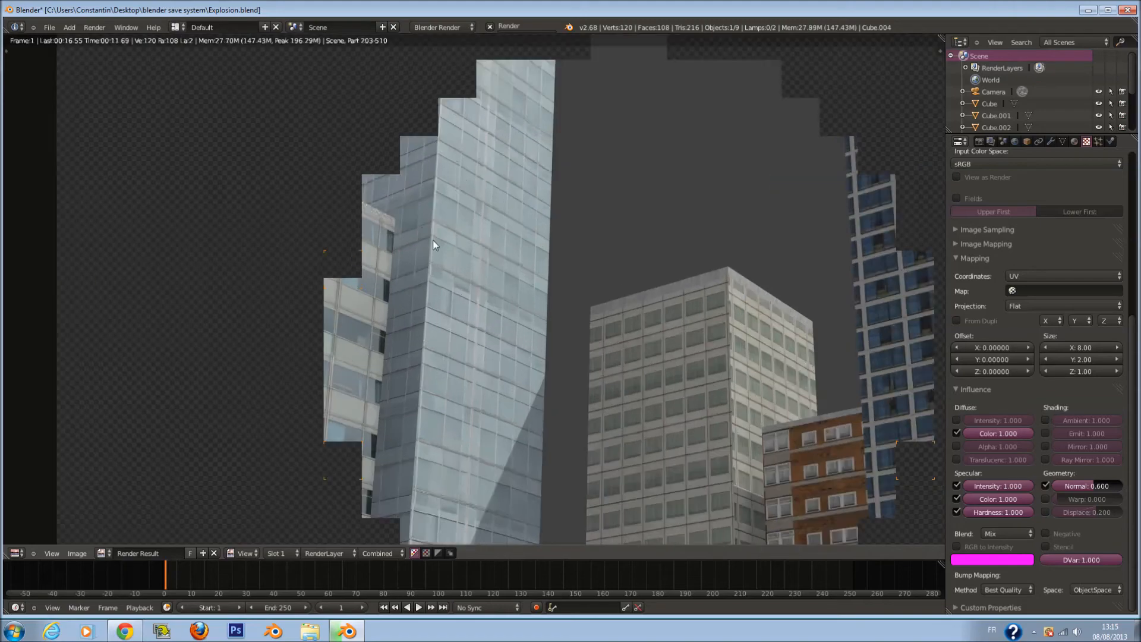
scroll(433, 240, "down", 2)
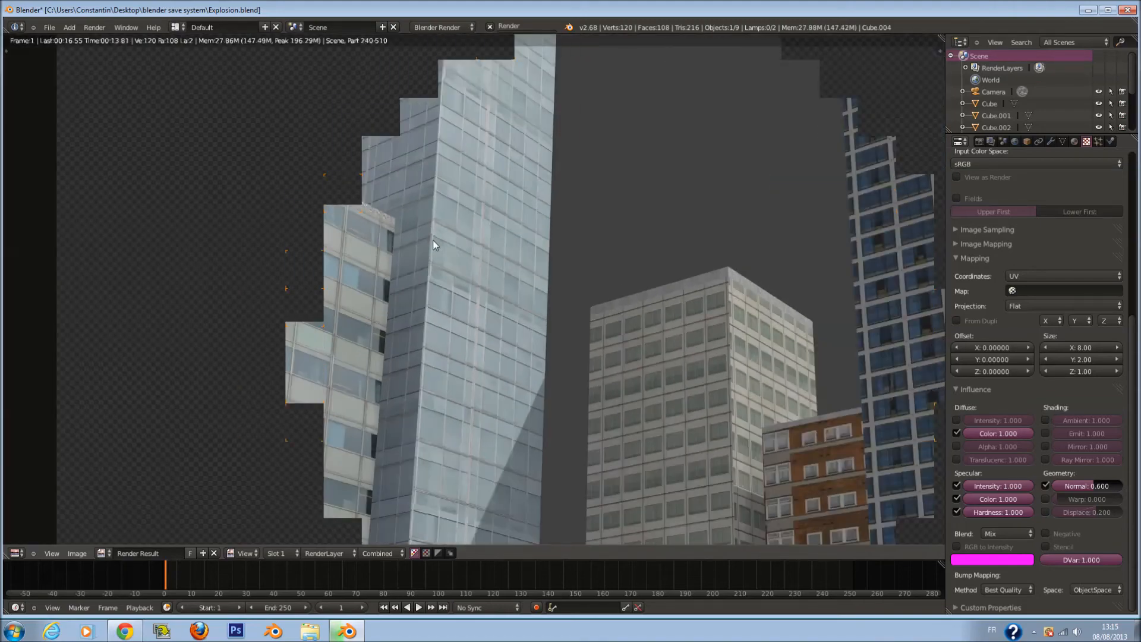
scroll(432, 240, "down", 2)
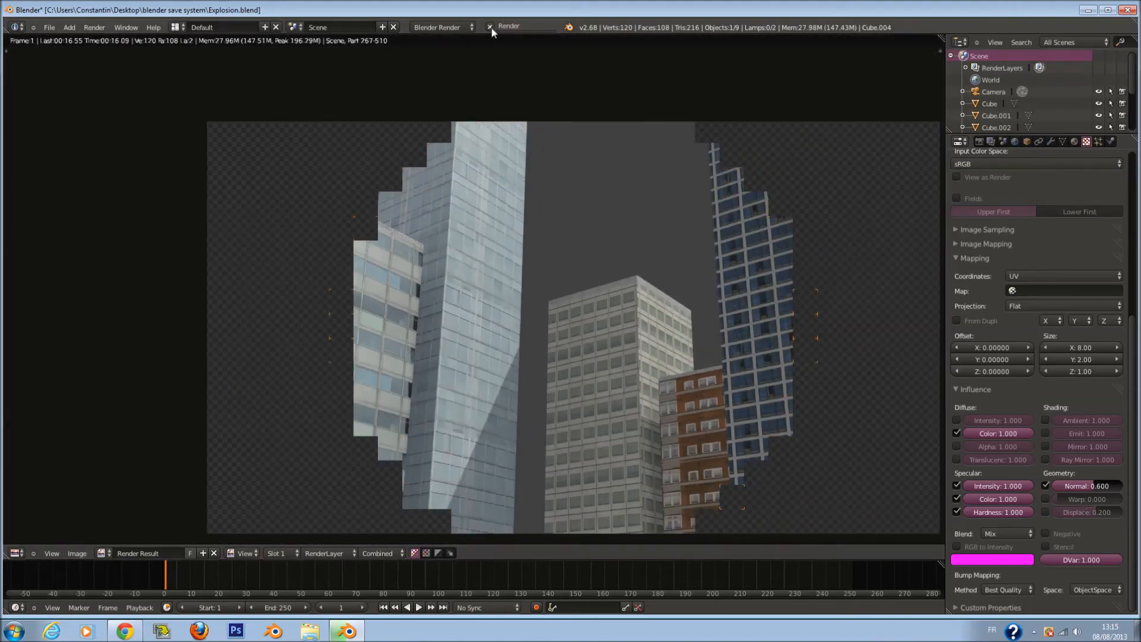
key("F11")
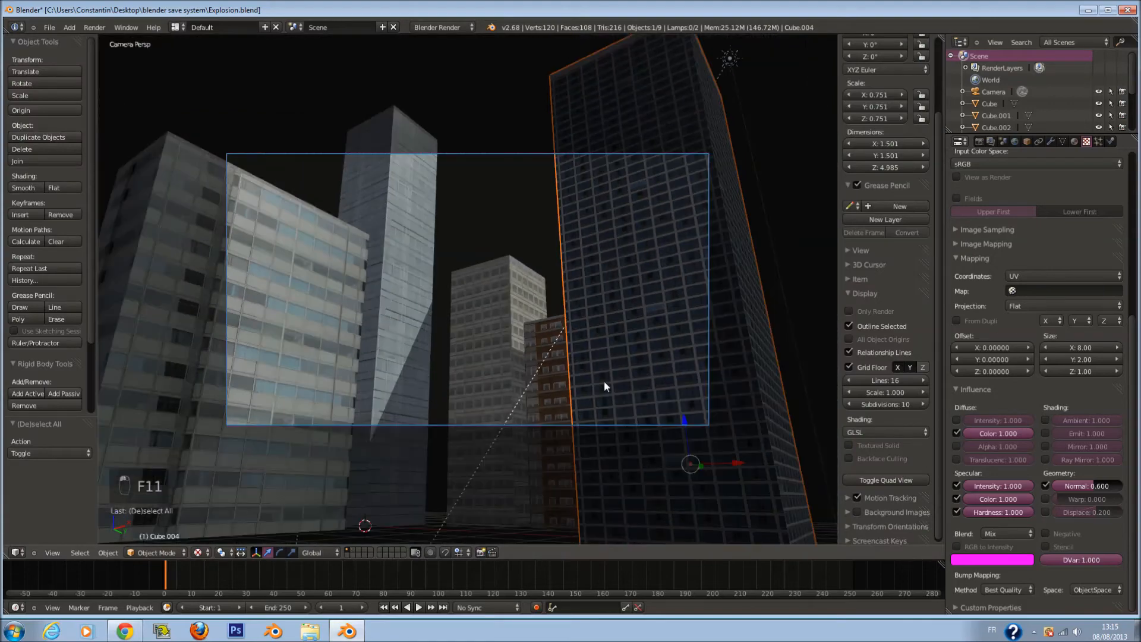
Set the Normal influence of the dark blue tower's facade texture to 0.1
right_click(533, 297)
scroll(533, 302, "up", 4)
scroll(533, 302, "down", 5)
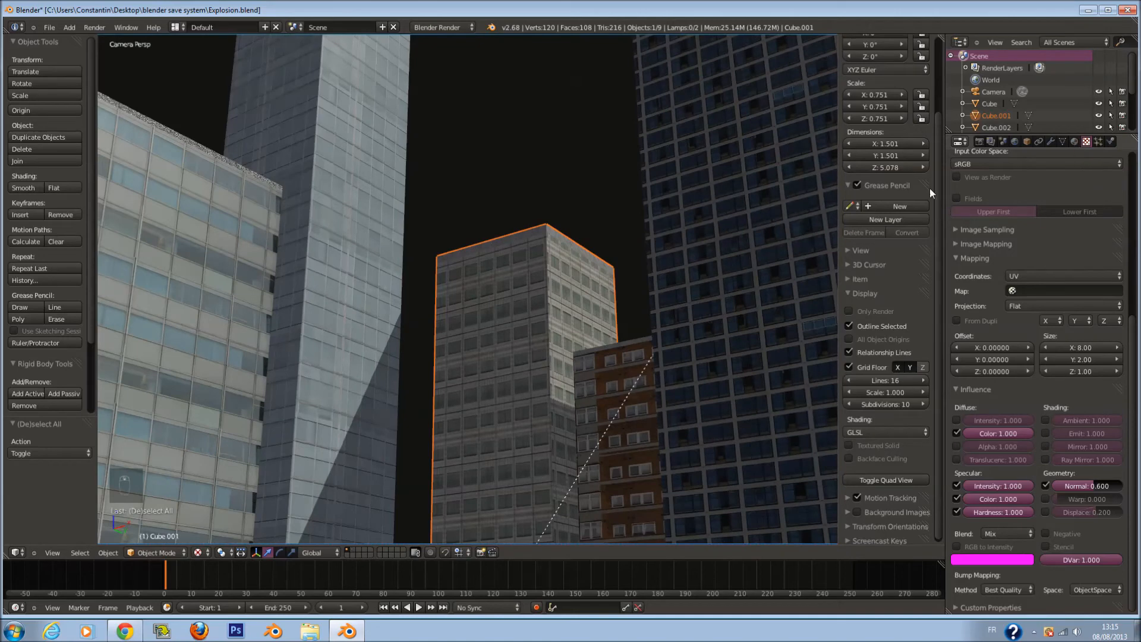
right_click(671, 193)
left_click(1075, 141)
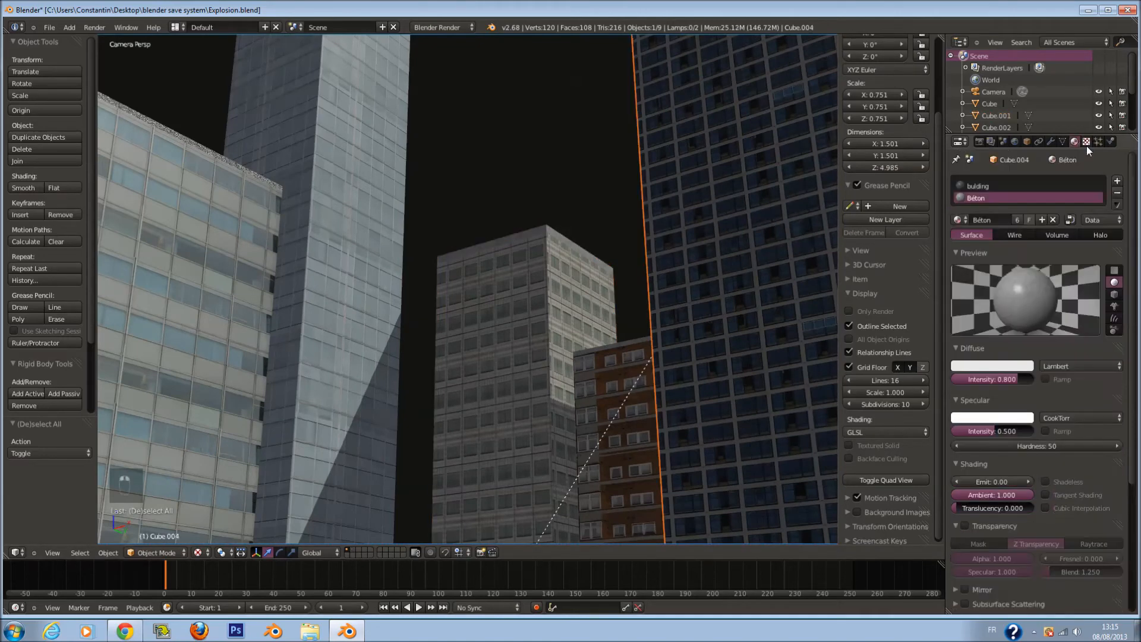
left_click(1086, 142)
left_click(1074, 142)
left_click(1086, 142)
scroll(1076, 470, "down", 2)
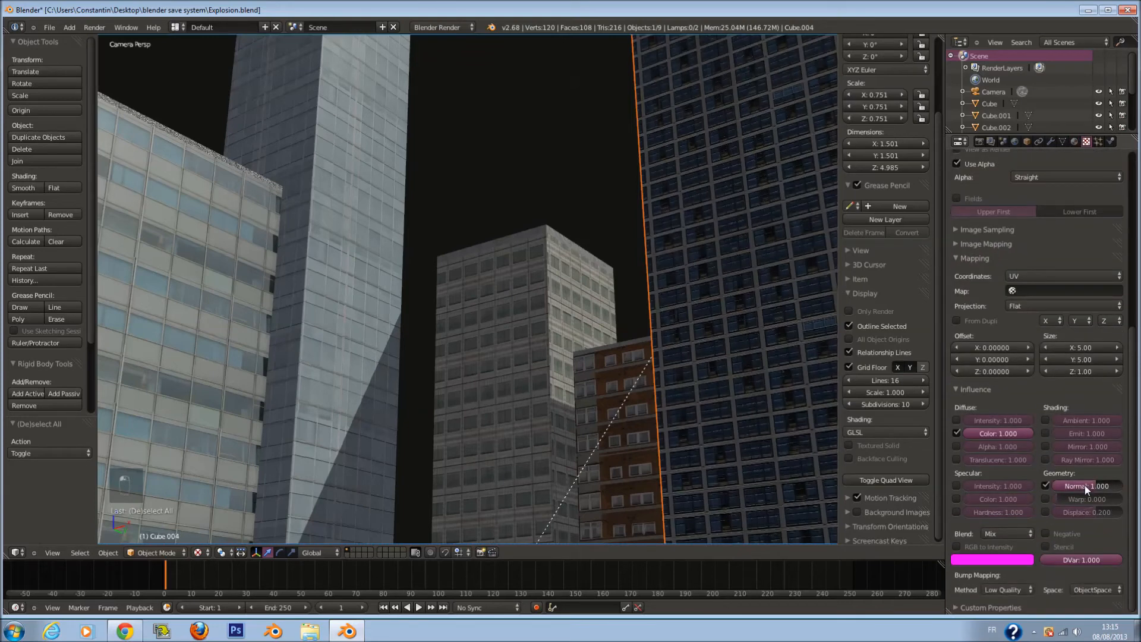
key("Return")
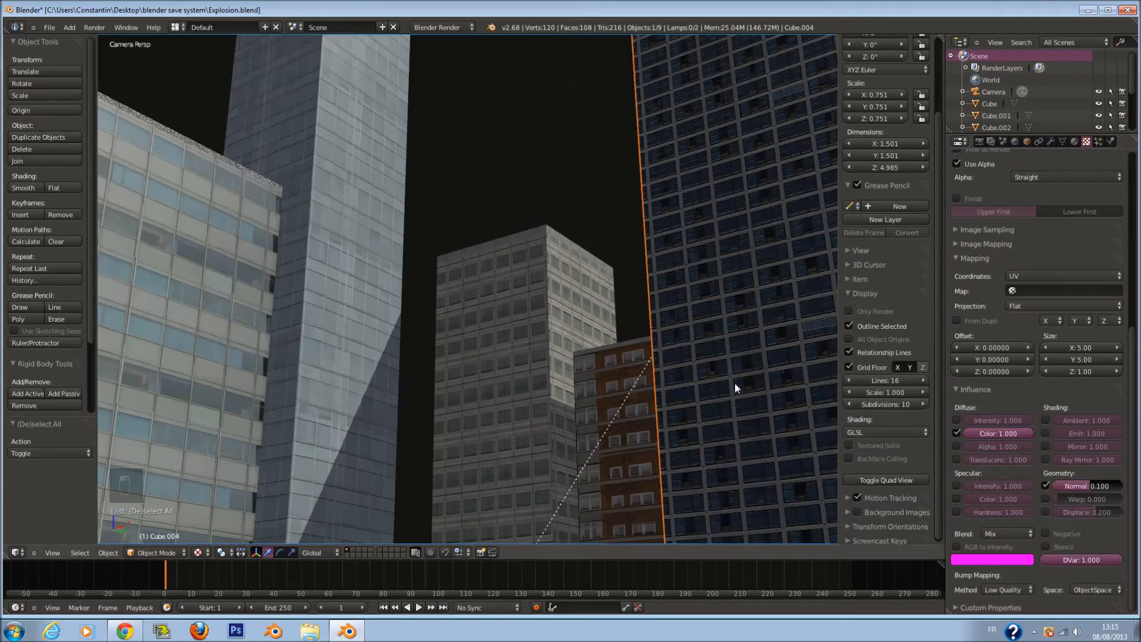
Enable the Normal influence on the brown building's facade texture with a value of 0.1
right_click(634, 346)
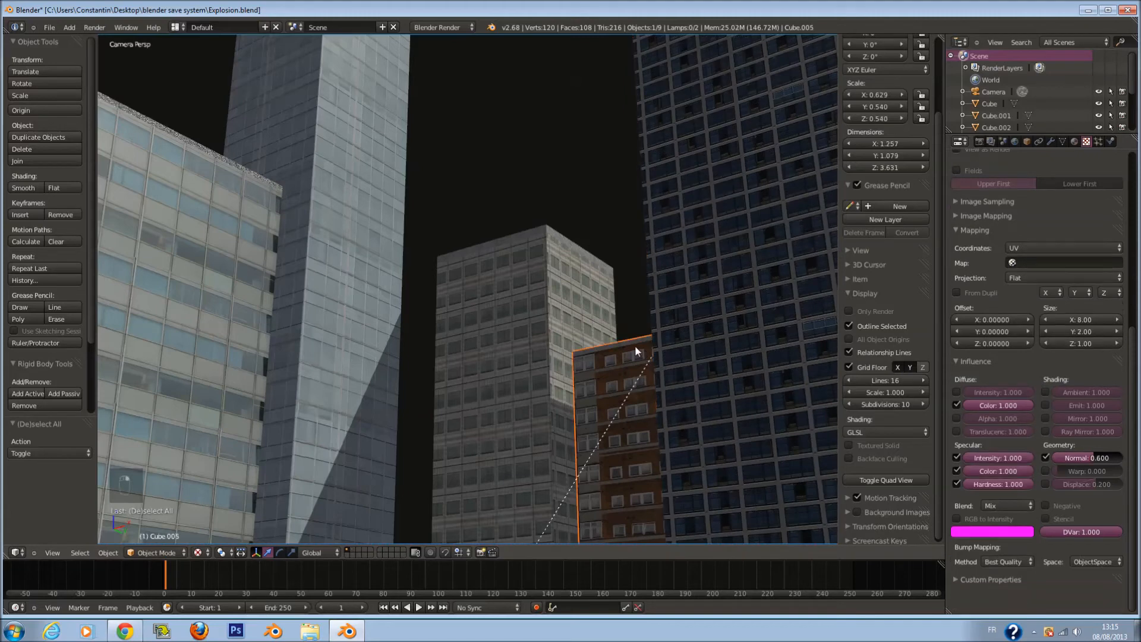
left_click(1074, 143)
left_click(1085, 142)
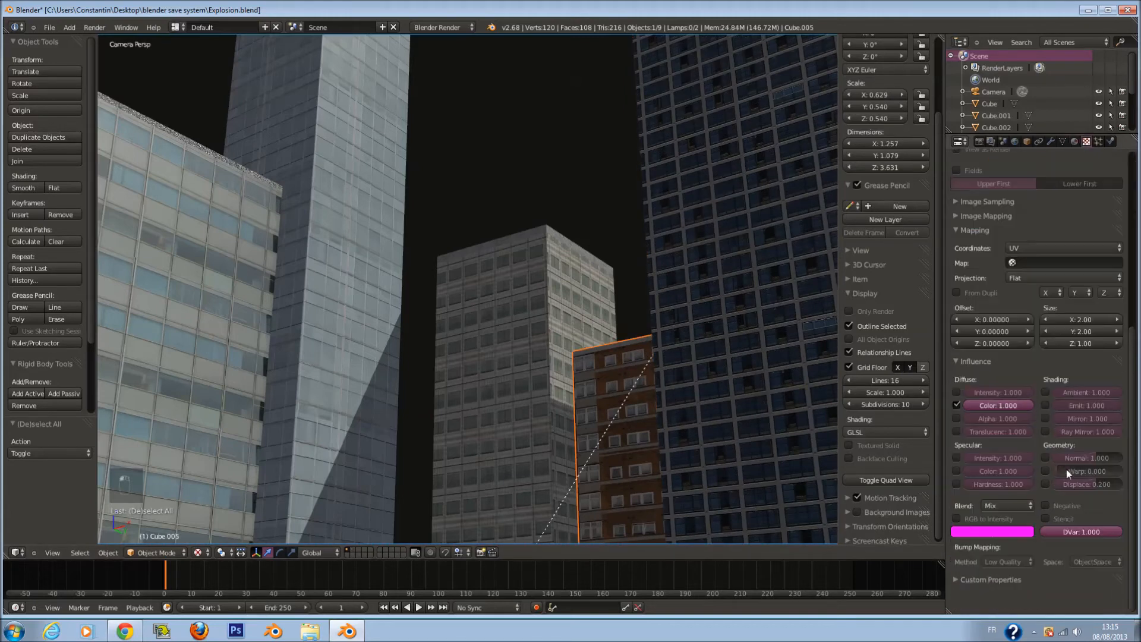
left_click(1046, 458)
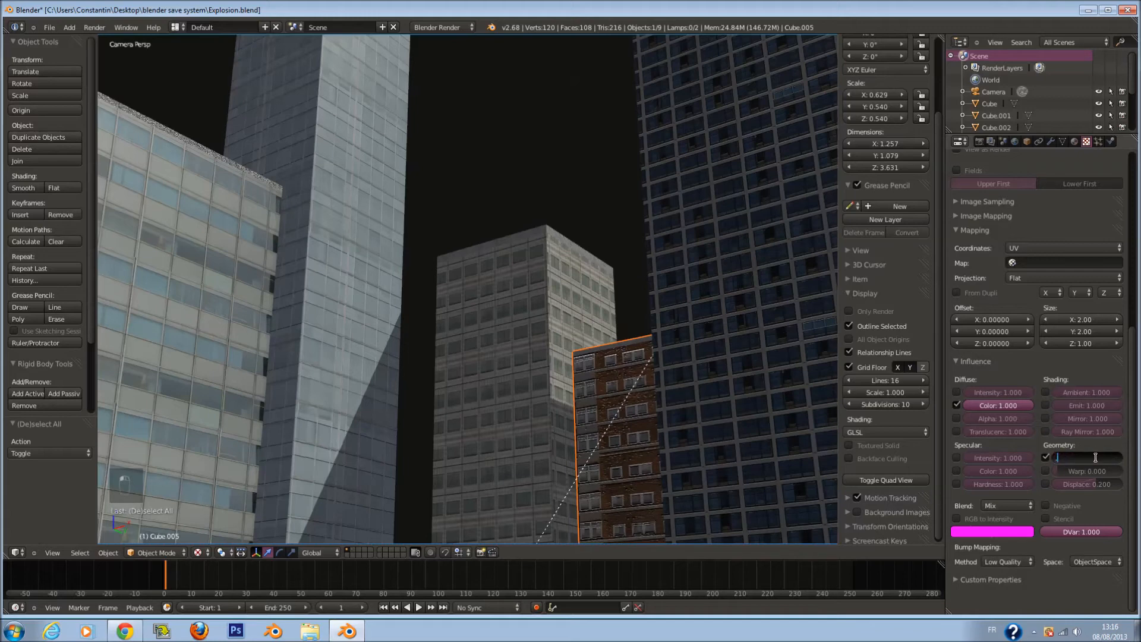
Enable a Normal influence of 0.1 on the central grey tower's Bulding2 facade texture and save the file
right_click(525, 341)
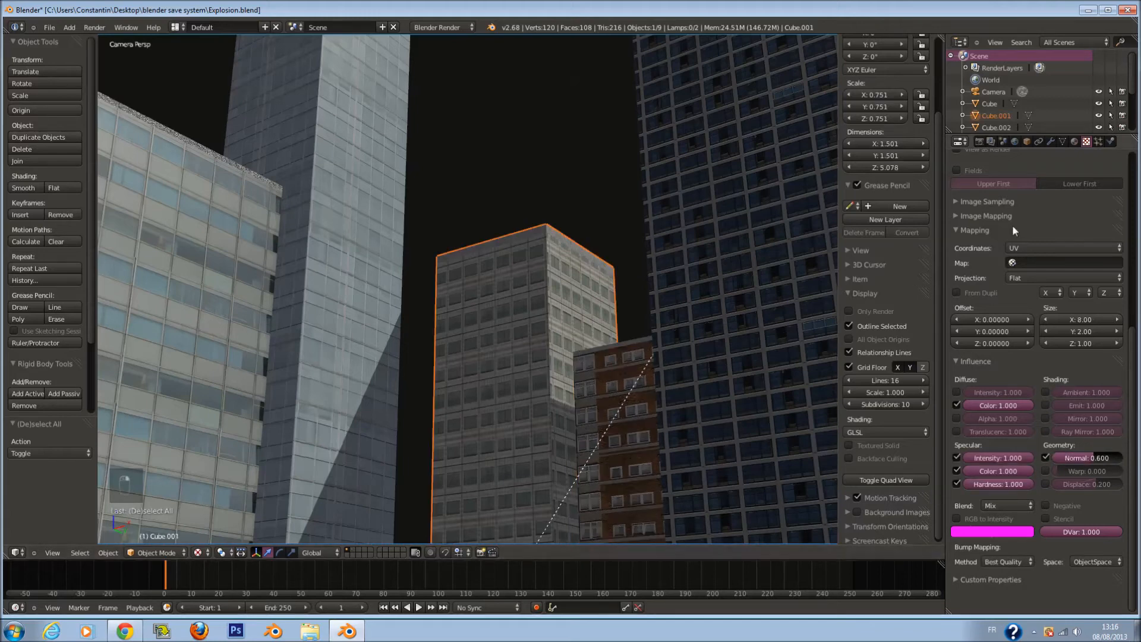
left_click(1074, 141)
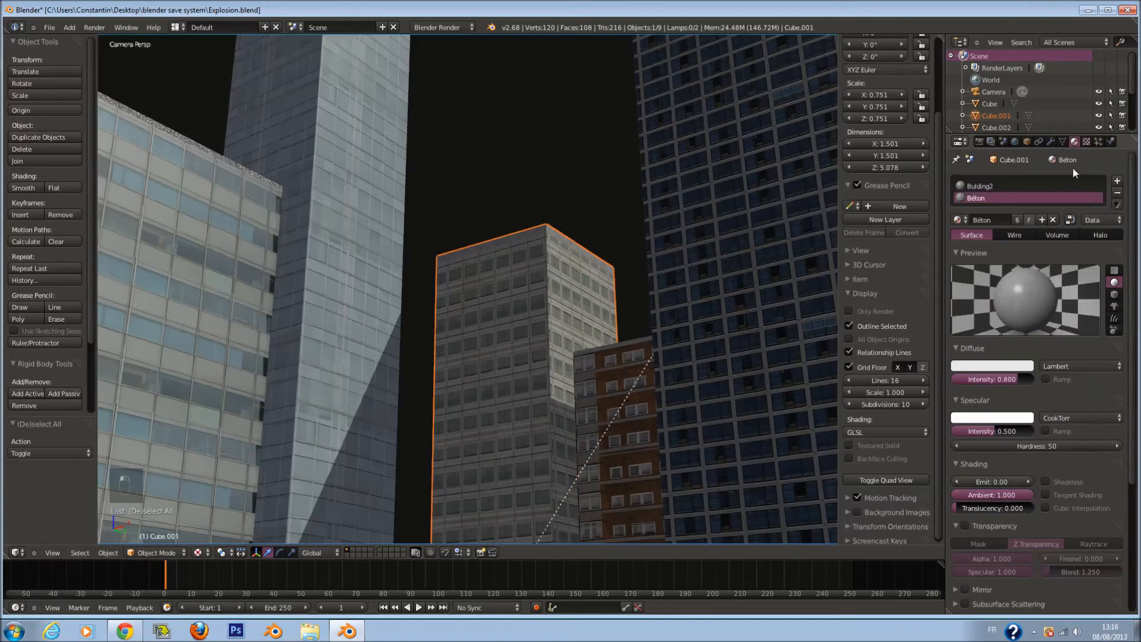
left_click(1084, 142)
left_click(1045, 457)
key("Return")
key("ctrl+s")
Enable a Normal influence of 0.1 on the tallest tower's Bulding3 facade texture and save over Explosion.blend
right_click(337, 252)
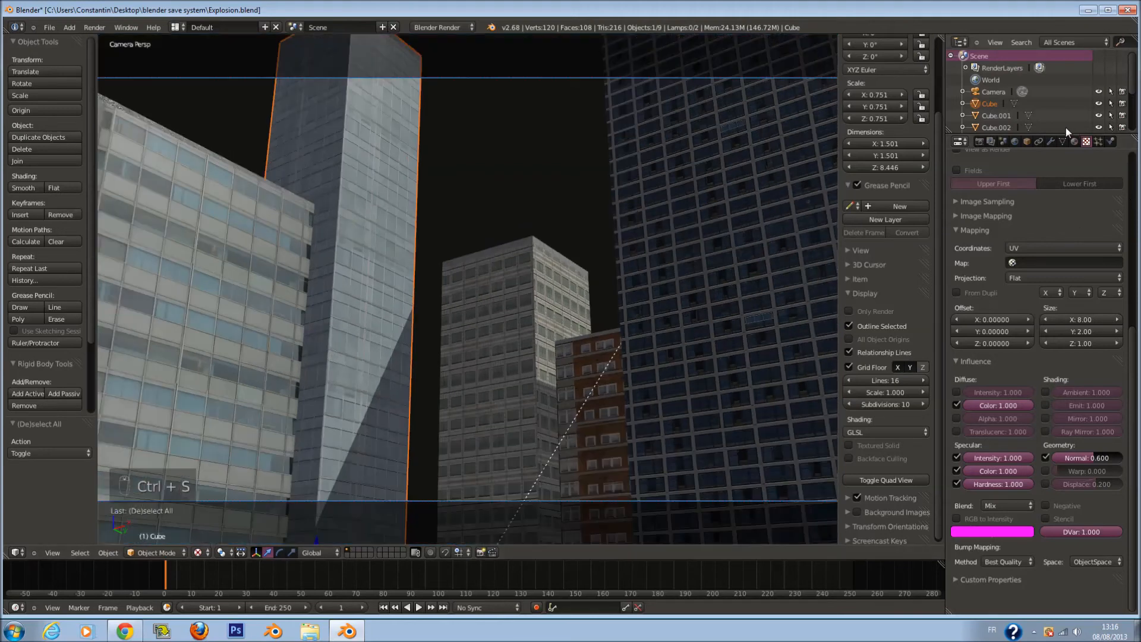
left_click(1074, 142)
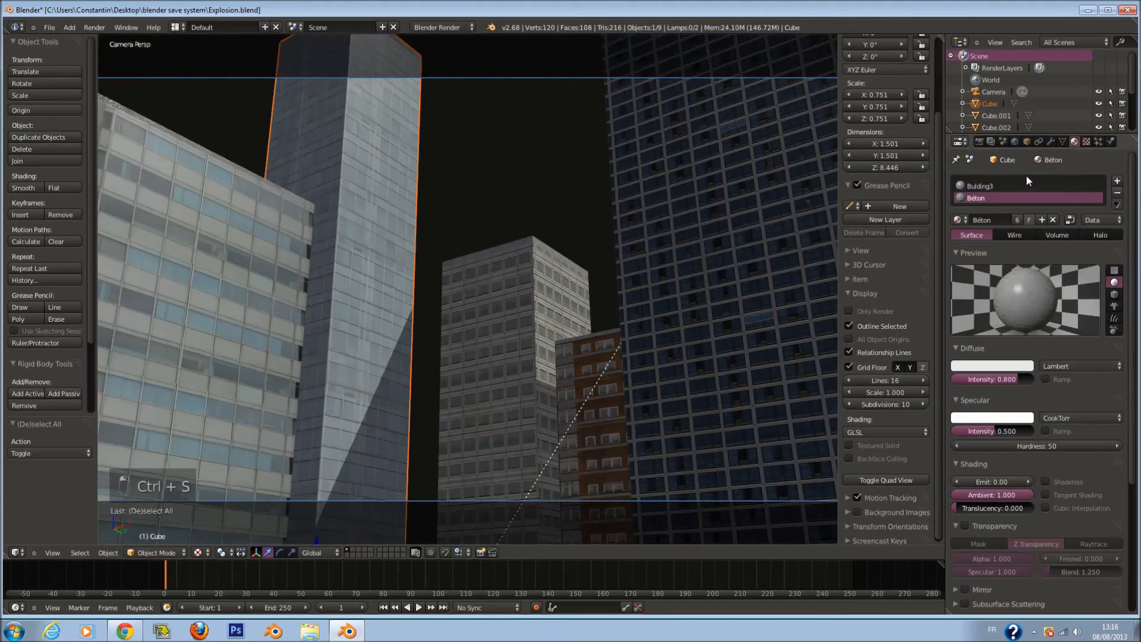
left_click(1086, 142)
left_click(1044, 457)
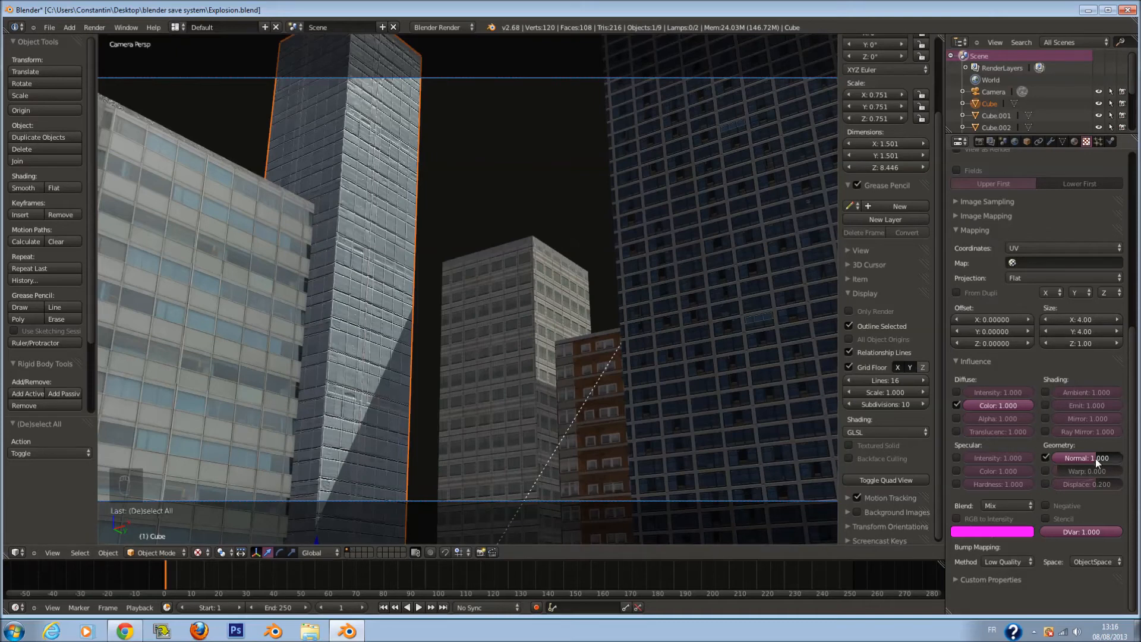
left_click_drag(1096, 458, 1089, 458)
key("ctrl+s")
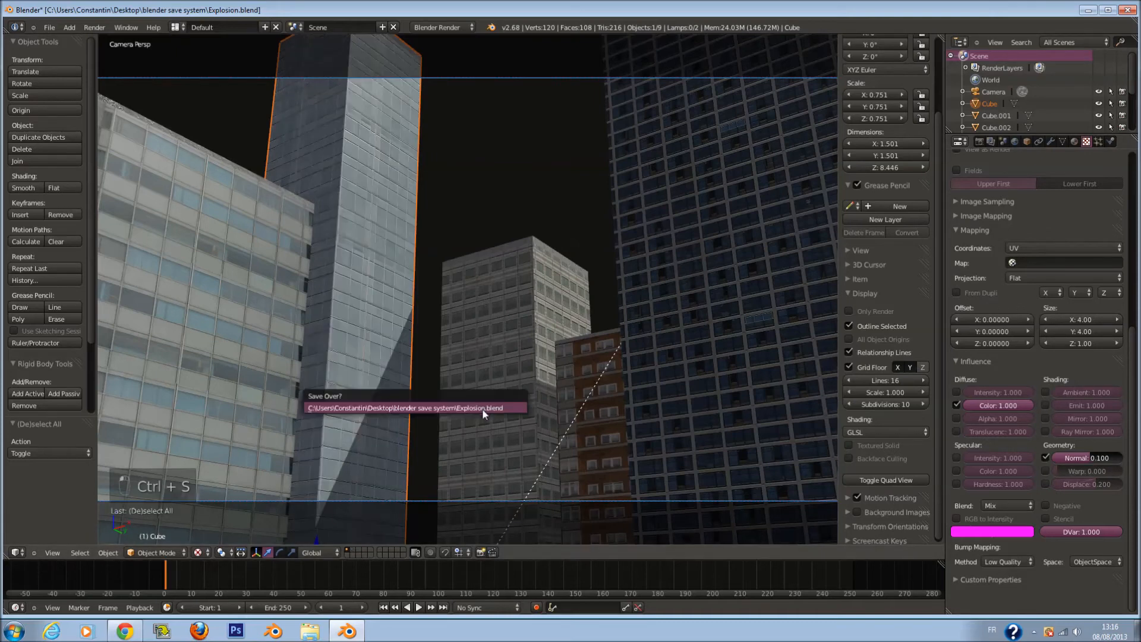
left_click(482, 408)
Give the wide grey building's Bulding4 facade texture a Normal influence of 0.1 plus specular influence, and save the file
right_click(173, 240)
left_click(1075, 141)
left_click(1001, 185)
left_click(1086, 141)
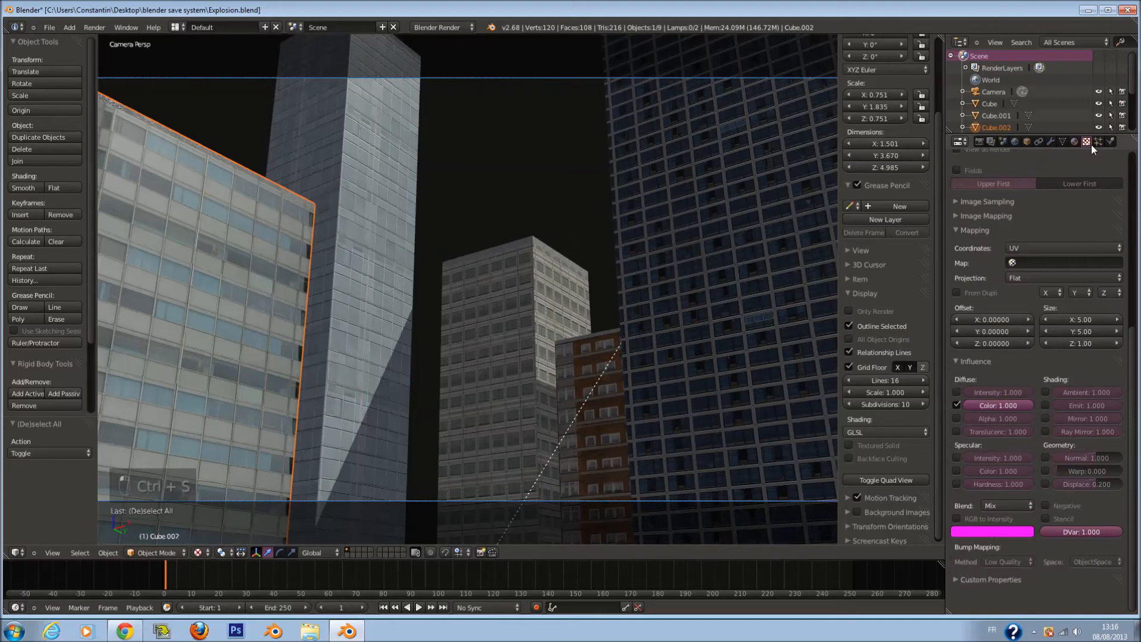
left_click(1046, 452)
left_click(1081, 454)
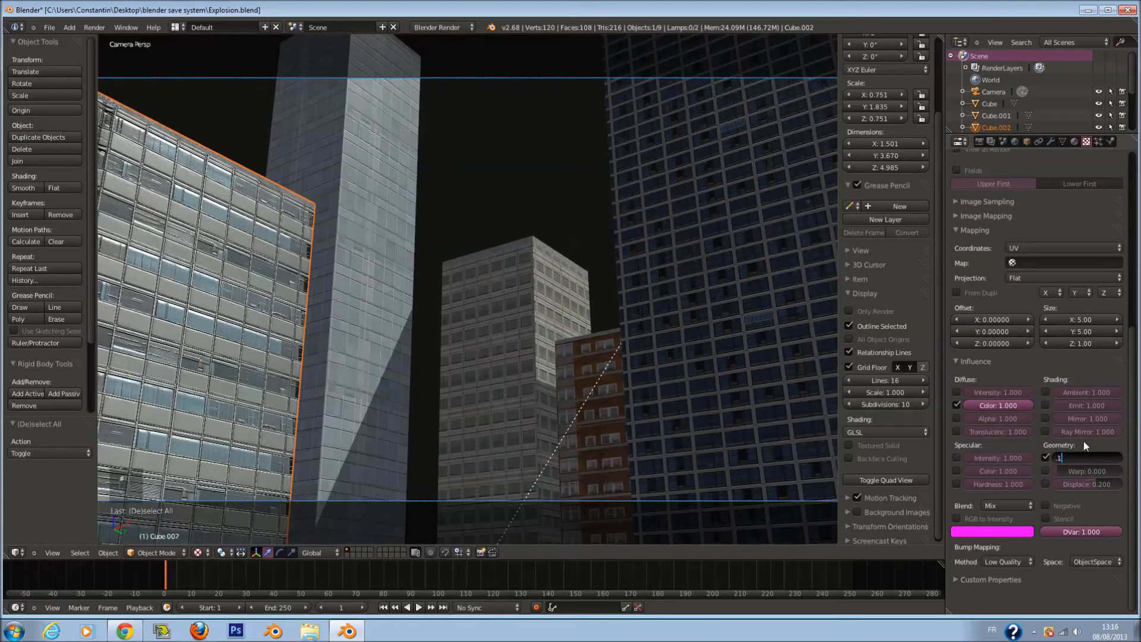
key("Return")
key("ctrl+s")
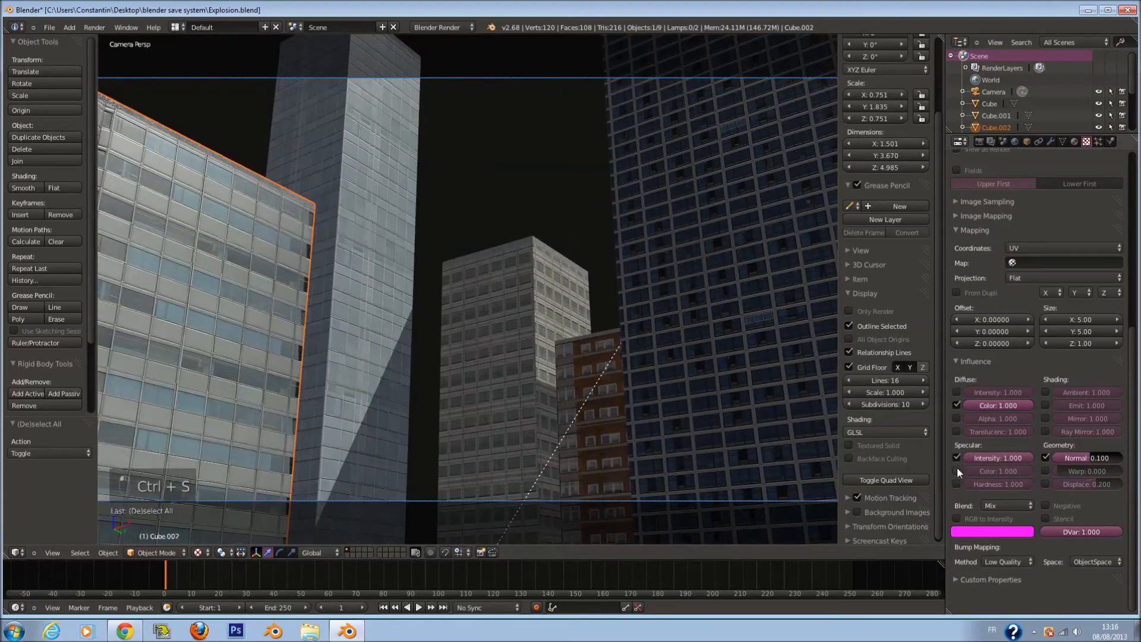
Enable the specular Intensity, Color and Hardness influences on the facade textures of the tallest tower and the central grey tower
right_click(398, 241)
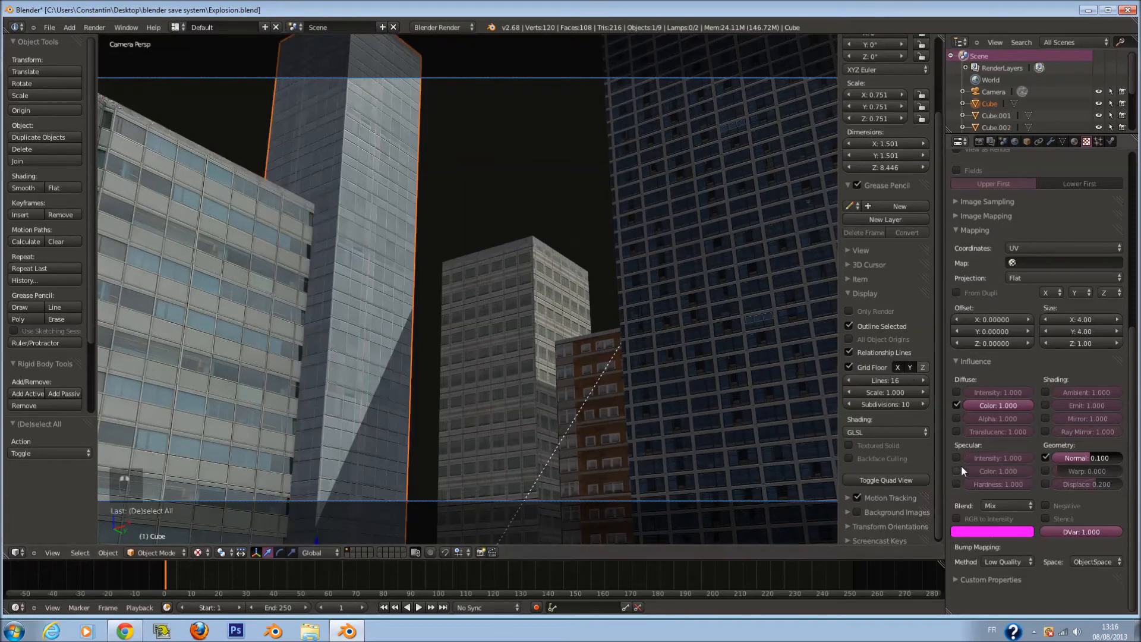
right_click(585, 306)
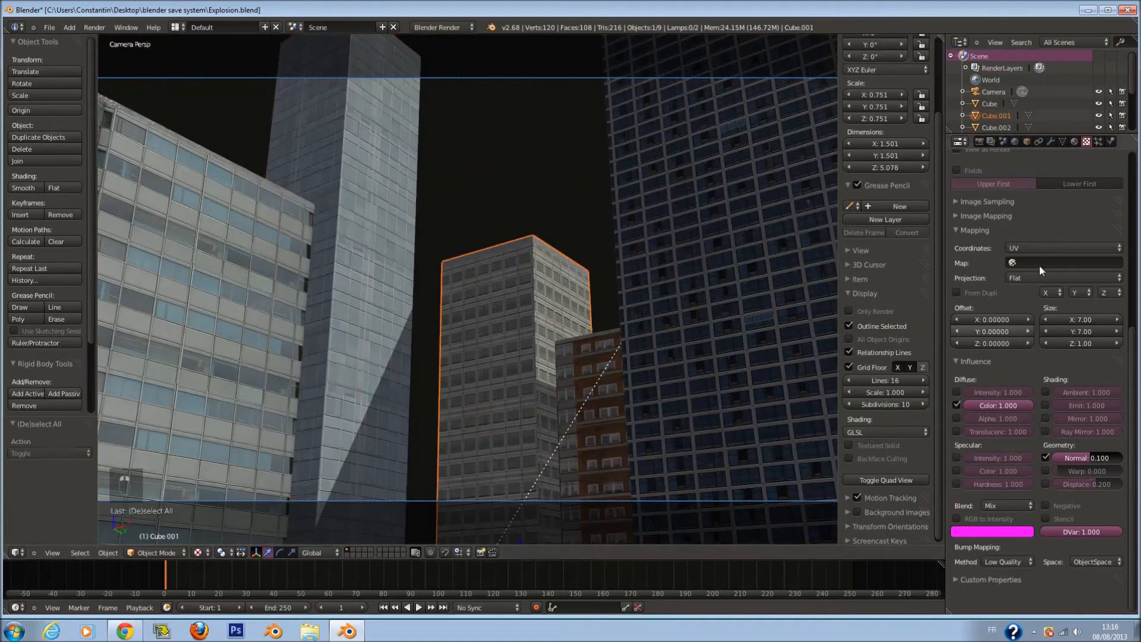
left_click(1075, 141)
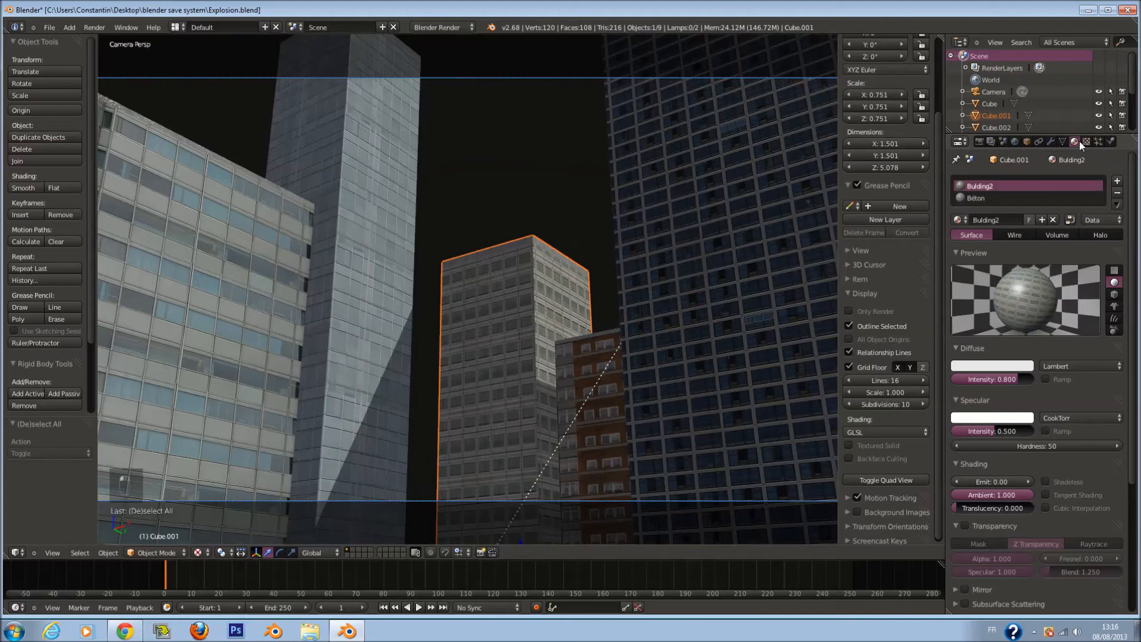
left_click(1085, 142)
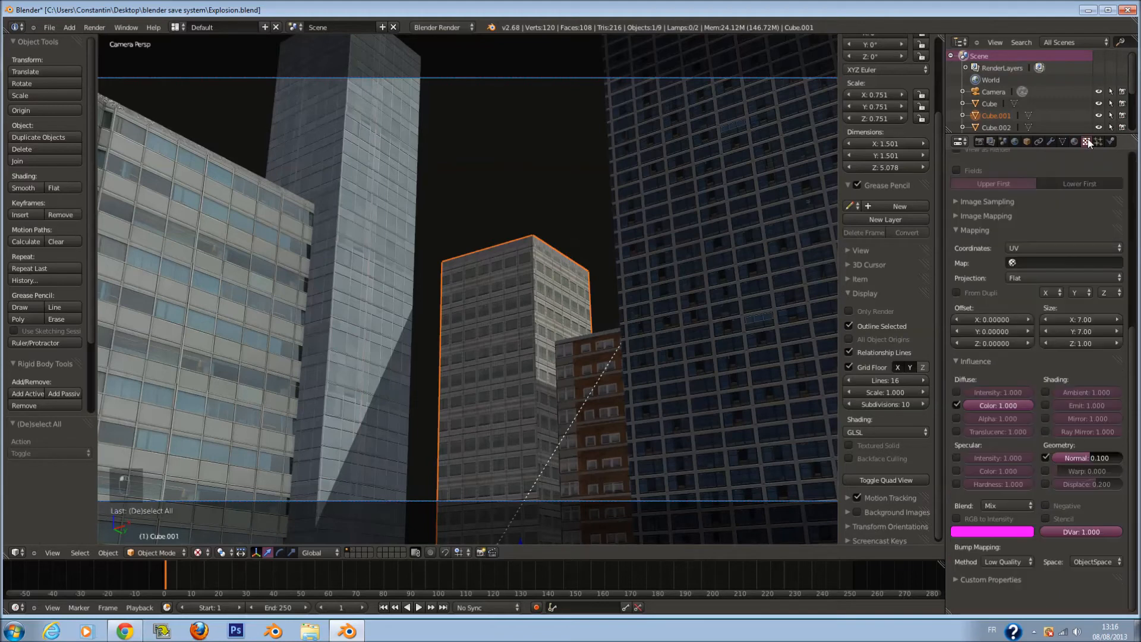
left_click(957, 471)
left_click(957, 483)
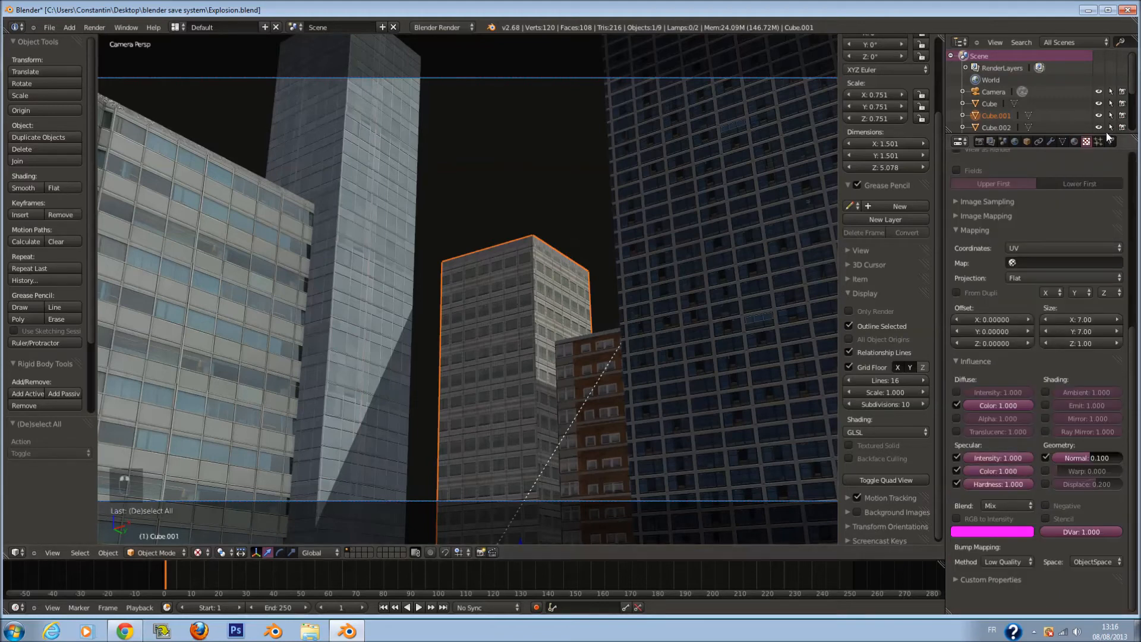
Enable the specular Intensity, Color and Hardness influences on the brown building's and dark blue tower's facade textures, and save the file
right_click(612, 343)
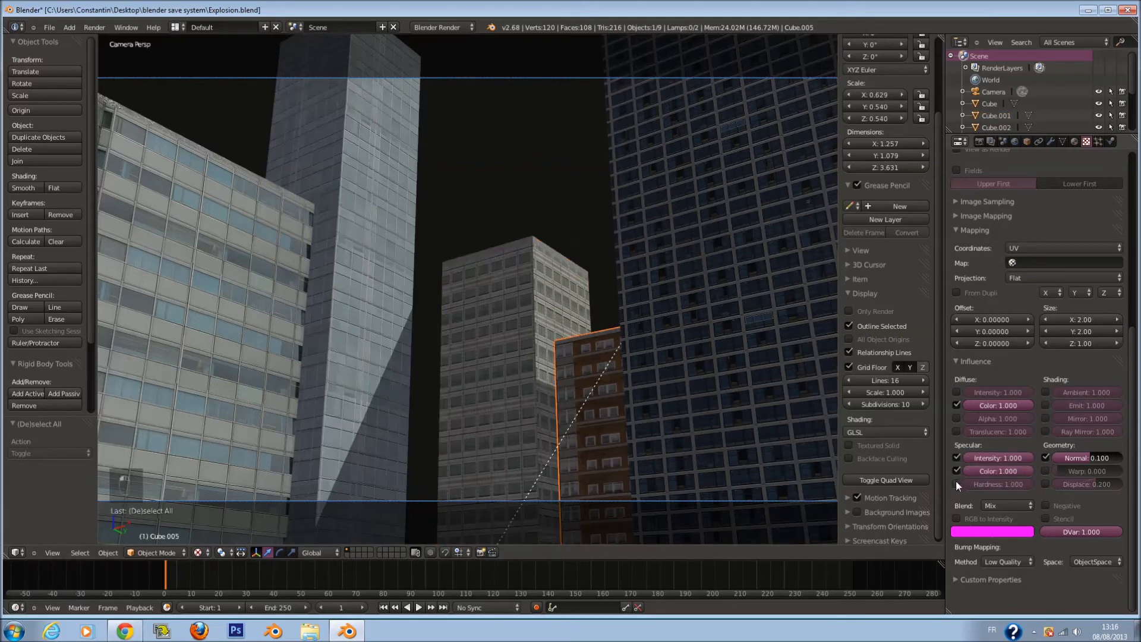
right_click(757, 321)
mouse_move(957, 497)
left_mouse_down()
mouse_move(958, 483)
mouse_move(956, 515)
left_mouse_up()
key("ctrl+s")
Switch the tallest tower's Bulding3 material to the WardIso specular shader and raise its specular intensity to 1
right_click(329, 207)
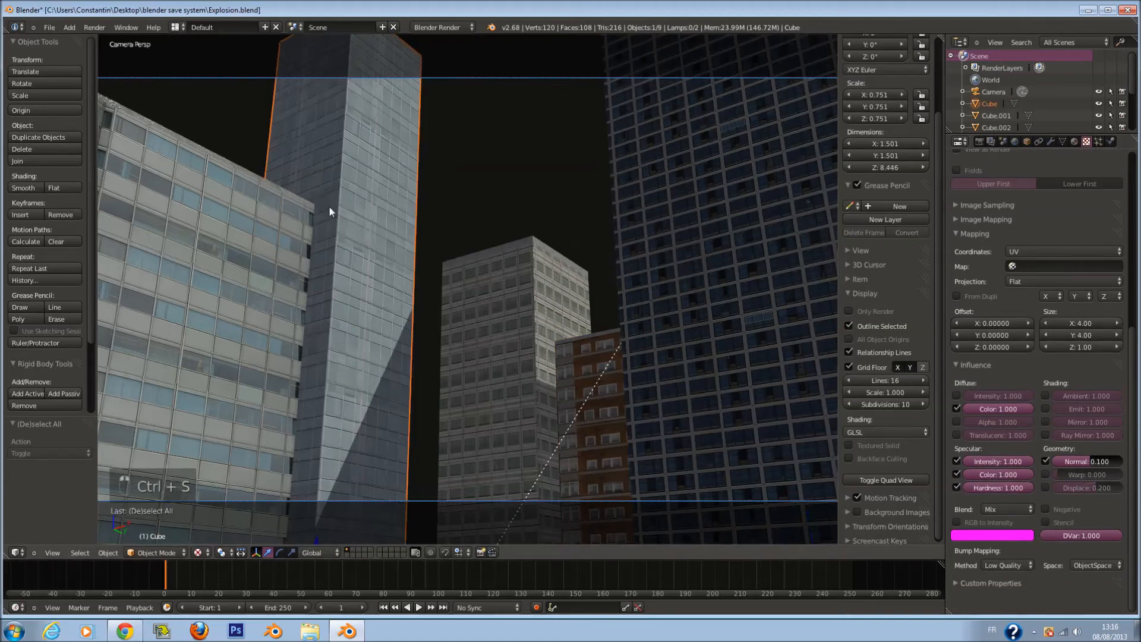
left_click(1073, 142)
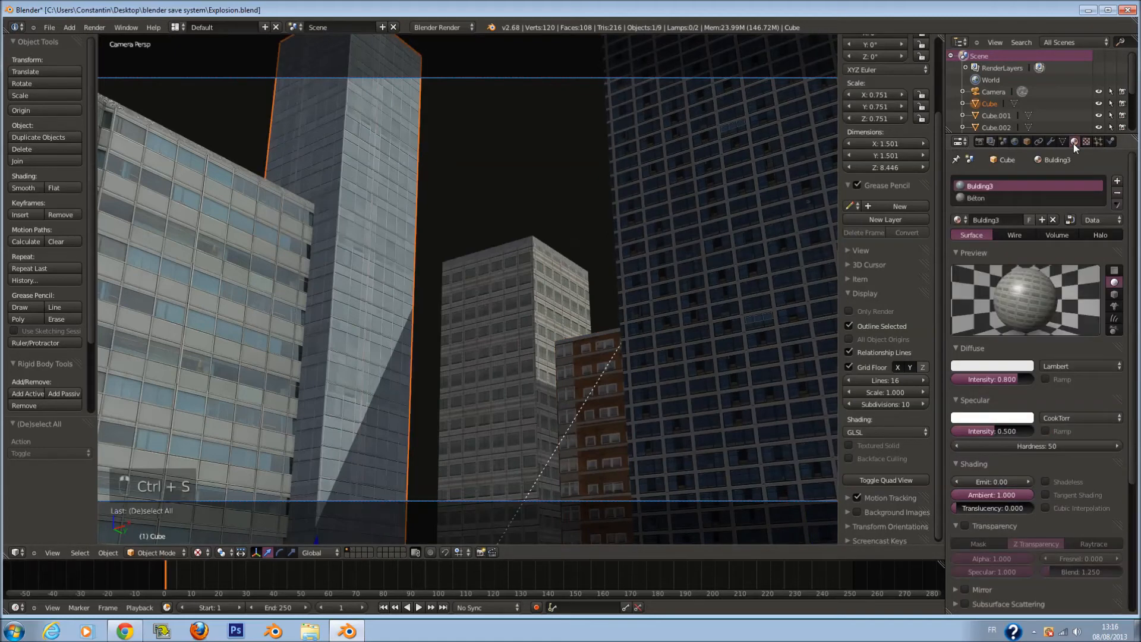
left_click(1049, 419)
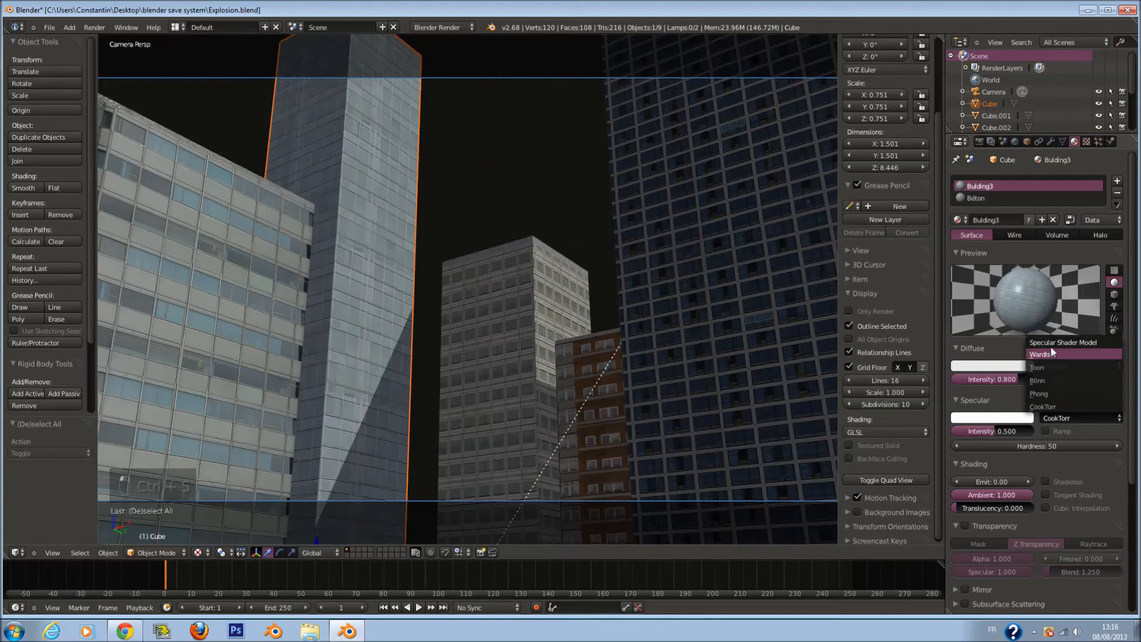
left_click(1050, 353)
left_click_drag(988, 431, 1046, 429)
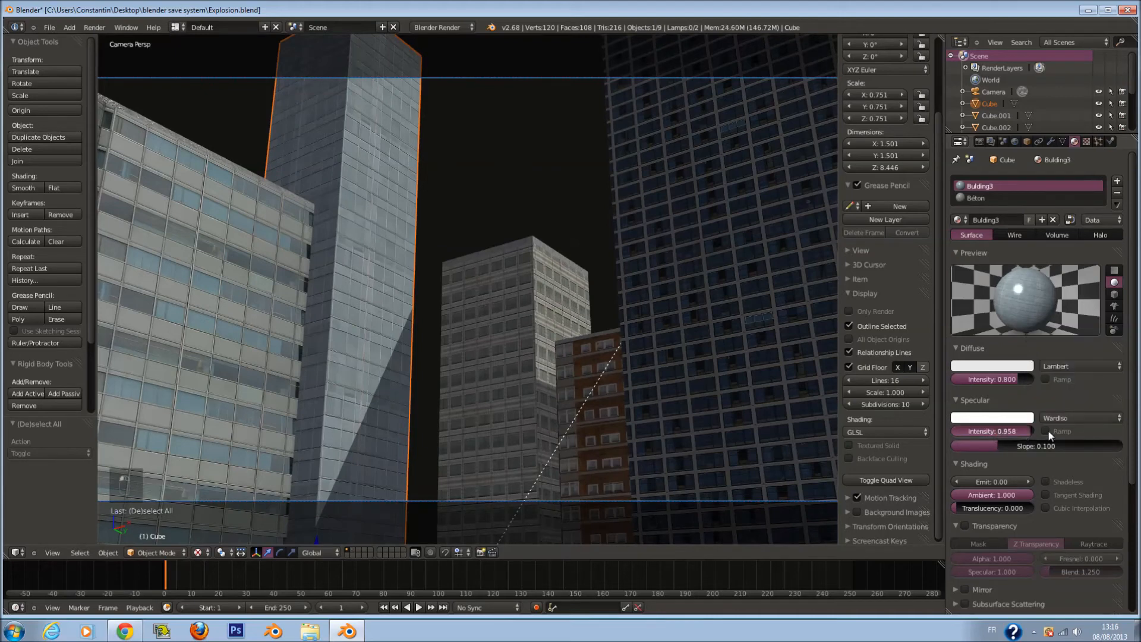
Try the CookTorr and Blinn specular shaders on the Bulding3 material
left_click(1090, 418)
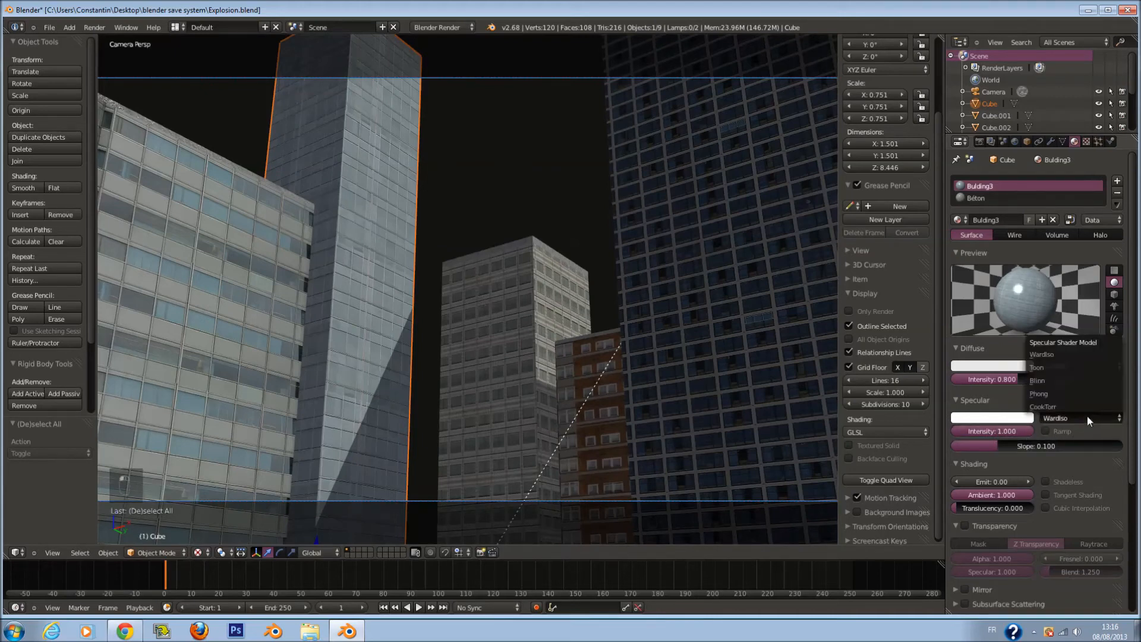
left_click(1079, 404)
left_click(1074, 417)
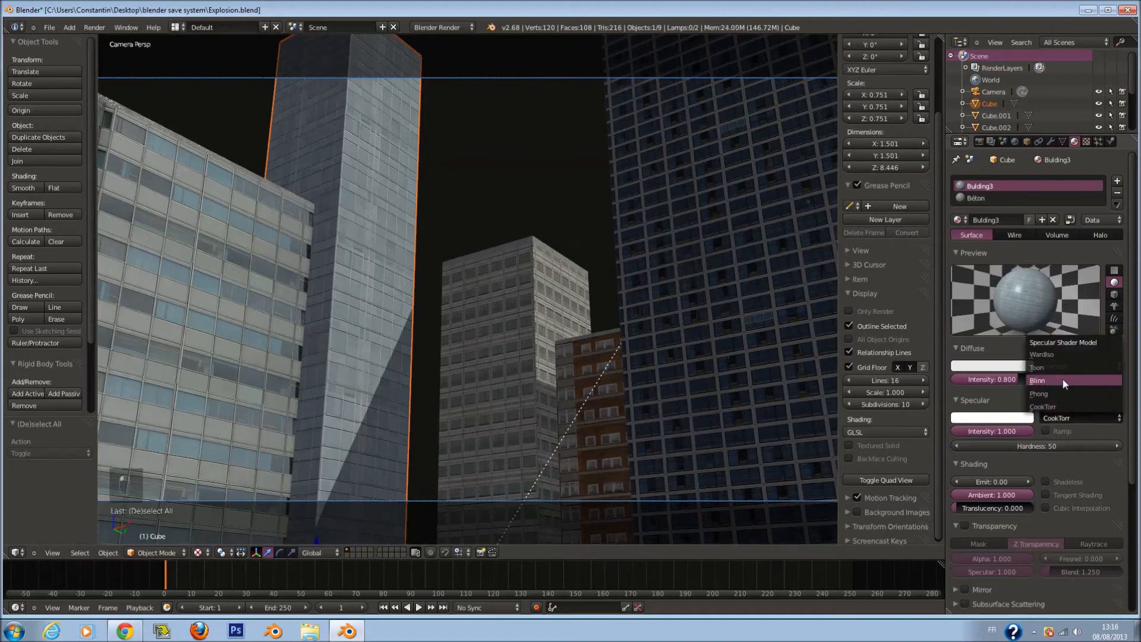
left_click(1063, 379)
Apply the Toon specular shader to the Bulding3 material with a Smooth value of about 0.84, and save the file
left_click(1077, 416)
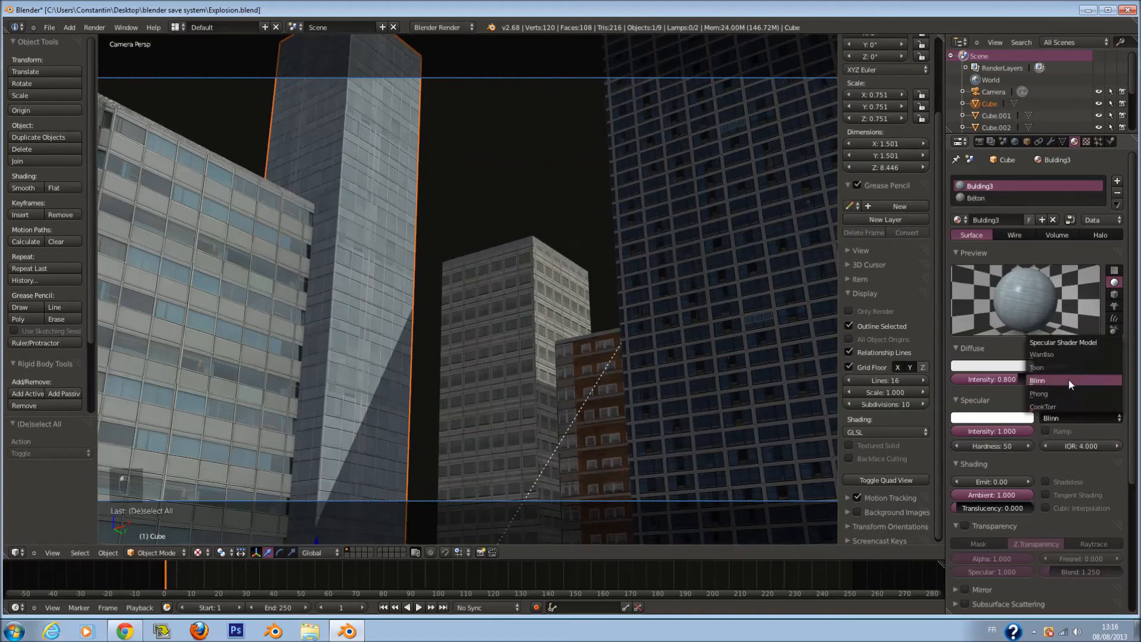
left_click(1063, 367)
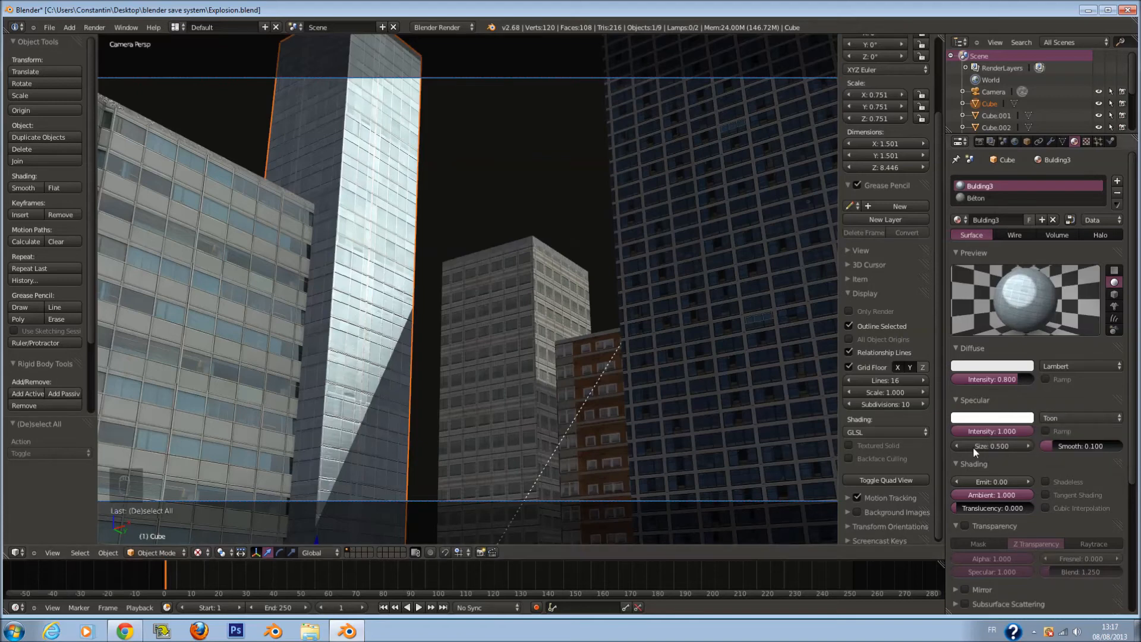
left_click_drag(1061, 445, 1114, 458)
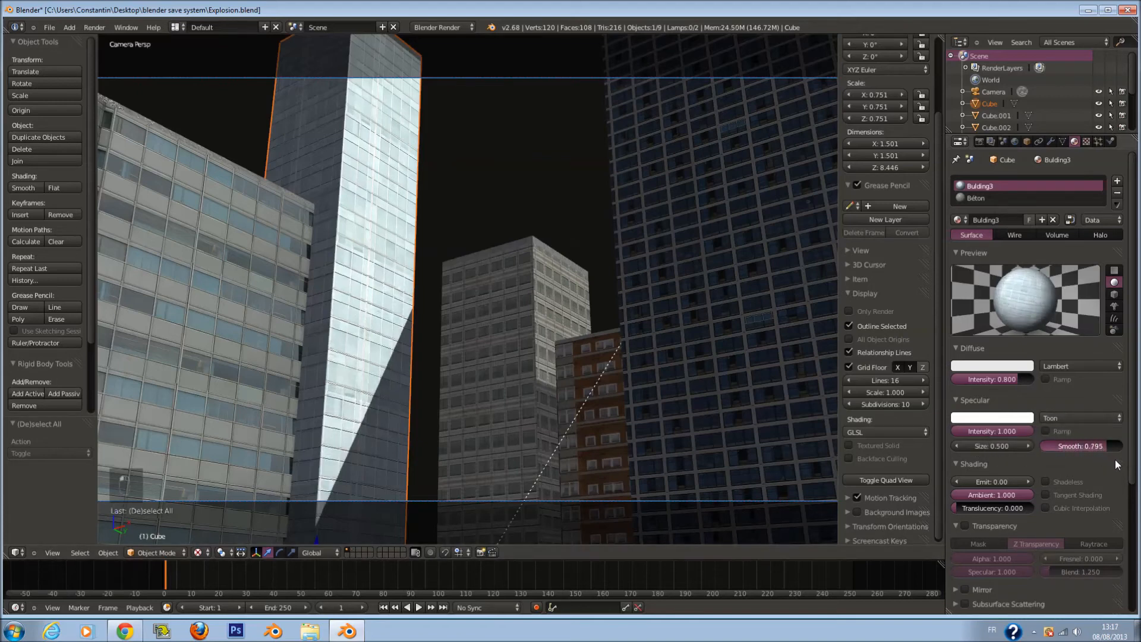
key("ctrl+s")
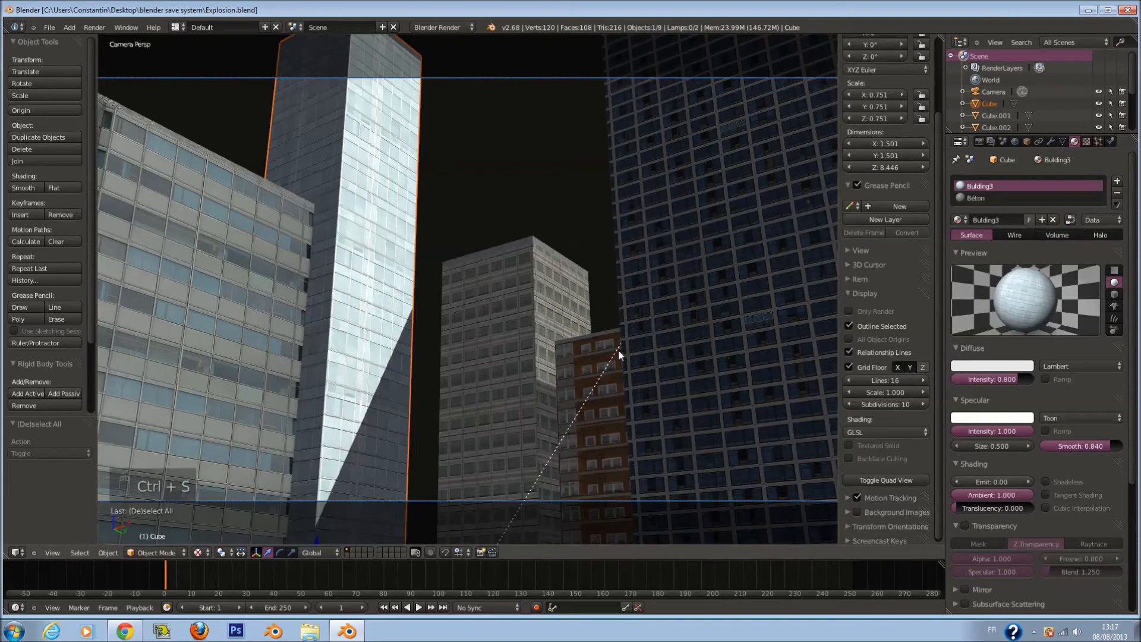
mouse_move(1098, 444)
left_mouse_down()
mouse_move(1129, 449)
mouse_move(1086, 451)
left_mouse_up()
Try the Toon diffuse shader on the wide pale building's Bulding4 material, and return it to Lambert
key("a")
right_click(177, 240)
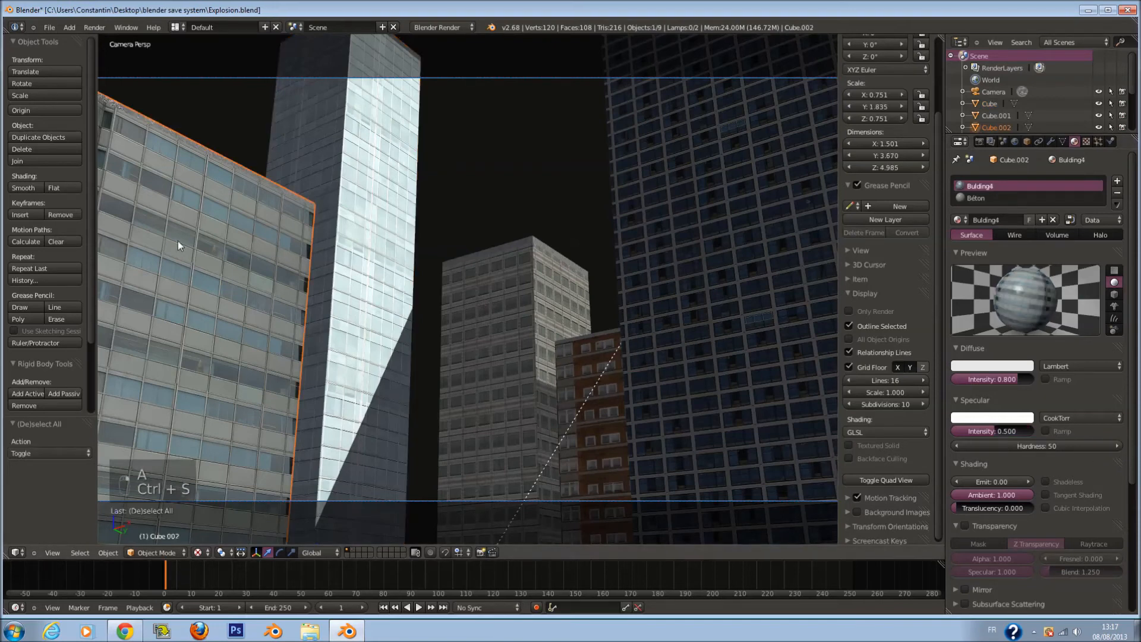
left_click(1071, 367)
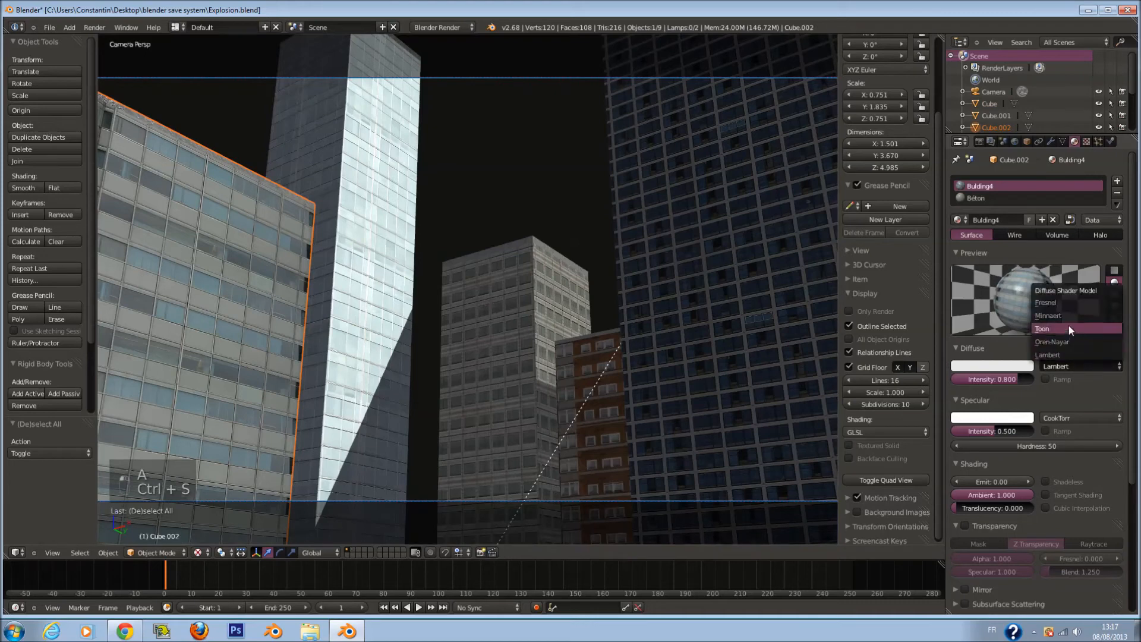
left_click(1068, 325)
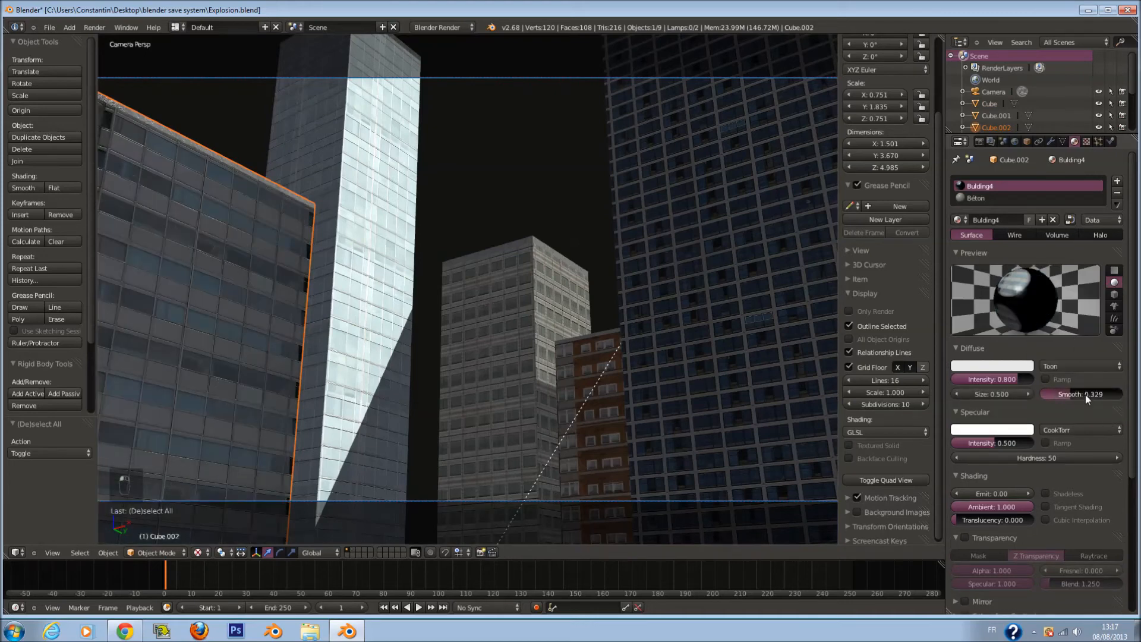
left_click_drag(1084, 394, 1083, 395)
left_click(1069, 365)
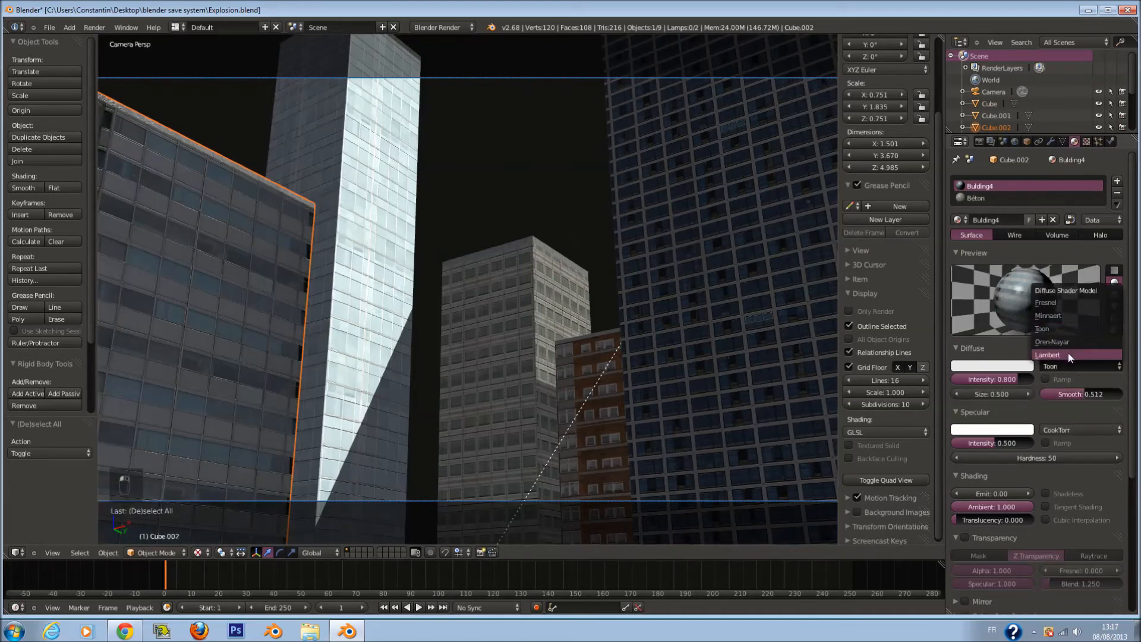
left_click(1068, 352)
Apply the Toon specular shader to Bulding4 with Intensity about 0.11, Size about 0.14 and Smooth about 0.85, and save the file
left_click(1074, 419)
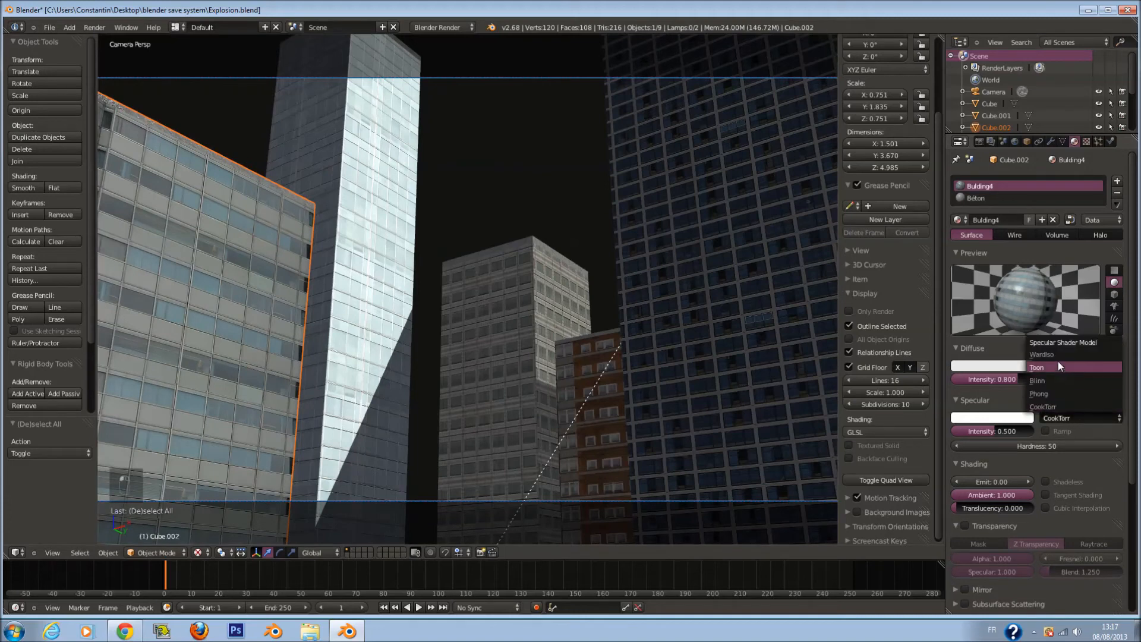
left_click(1058, 366)
left_click_drag(1057, 444, 1115, 451)
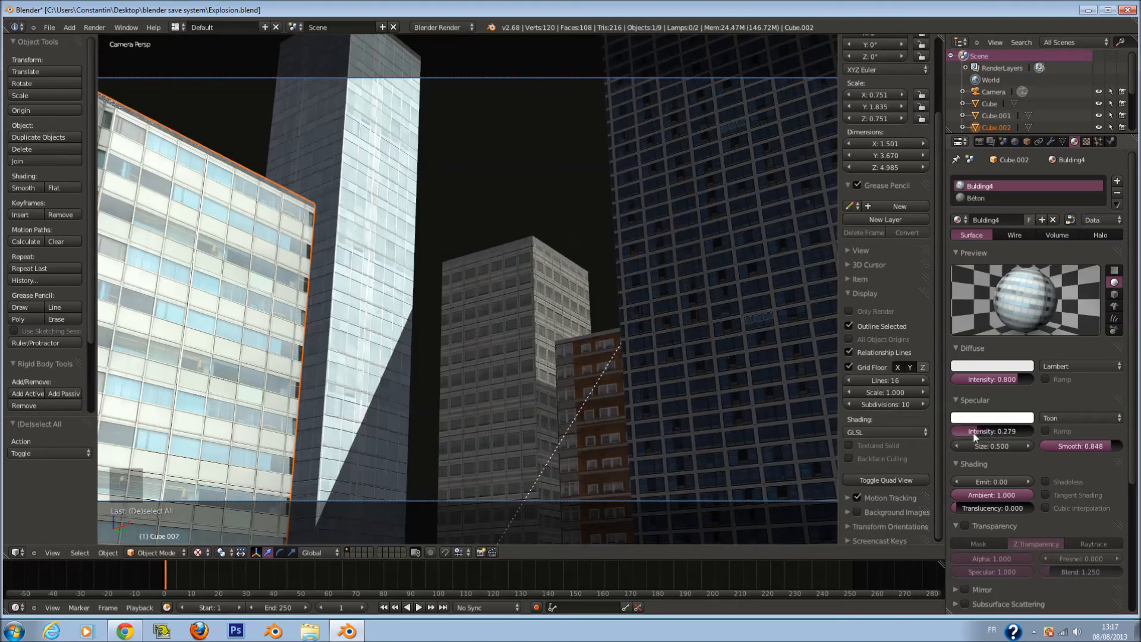
left_click_drag(973, 436, 924, 446)
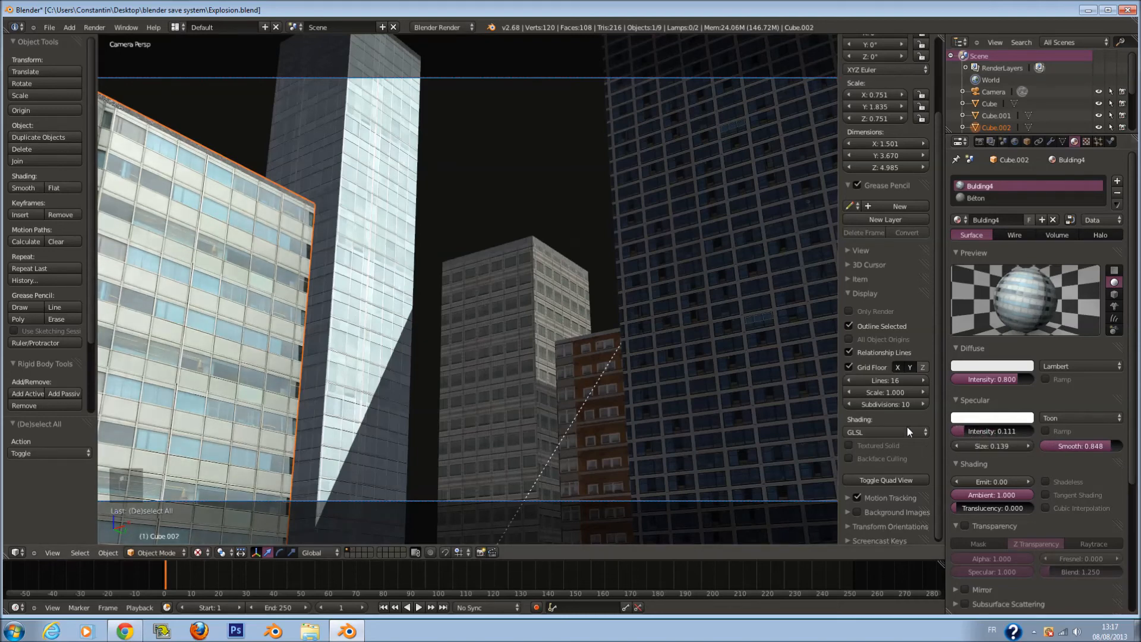
key("ctrl+s")
key("a")
key("a")
key("a")
key("a")
key("a")
key("ctrl+s")
left_click(665, 366)
Apply the Toon specular shader to the central grey building's Bulding2 material with Intensity 0 and Smooth about 0.6, and save the file
right_click(597, 299)
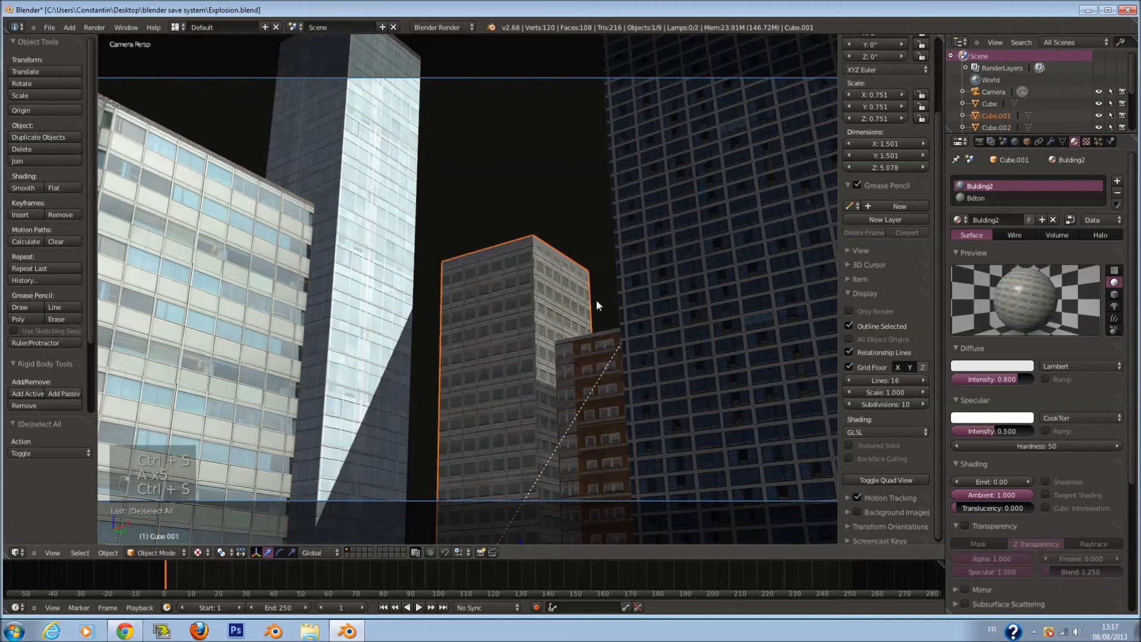
left_click(1085, 368)
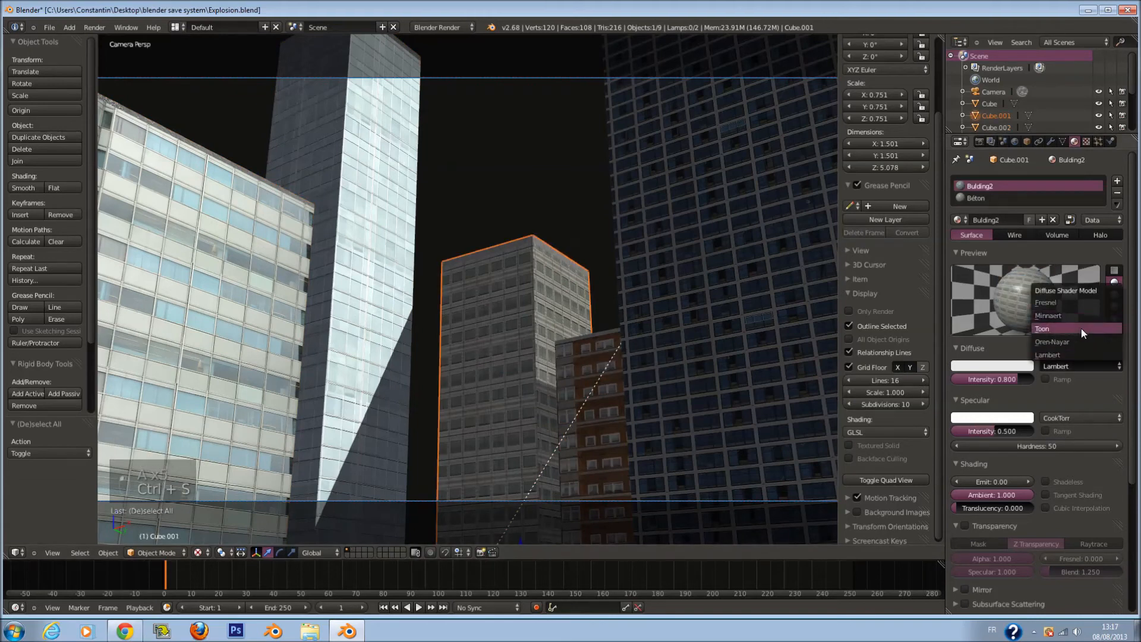
left_click(1072, 417)
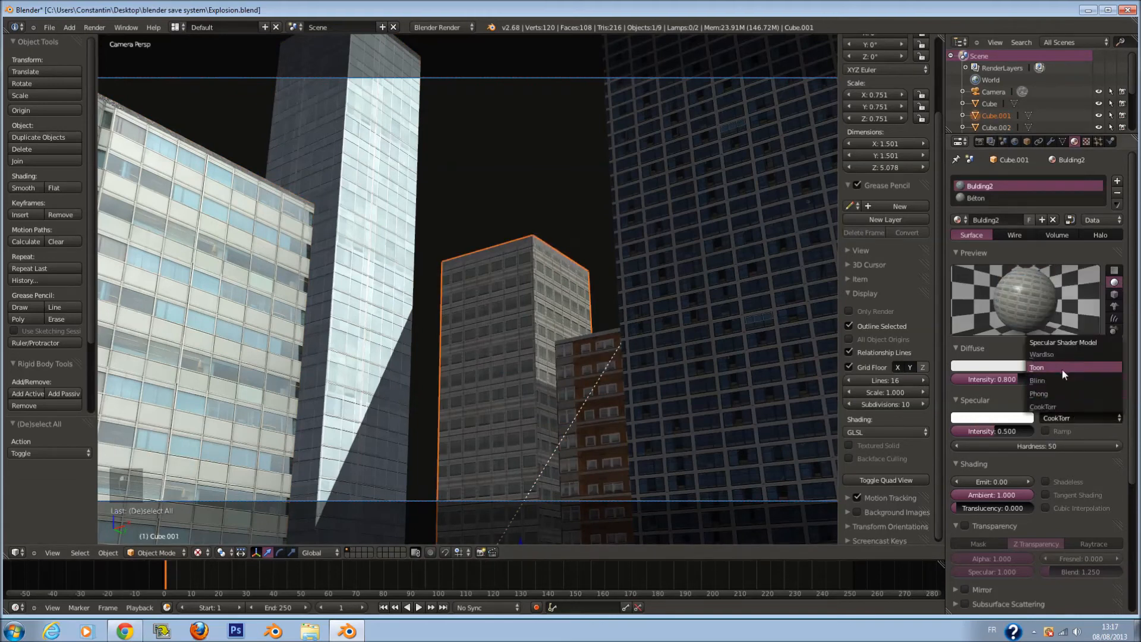
left_click(1061, 369)
mouse_move(1074, 446)
left_mouse_down()
mouse_move(1064, 445)
mouse_move(1103, 449)
mouse_move(1092, 448)
left_mouse_up()
left_click_drag(997, 429, 958, 429)
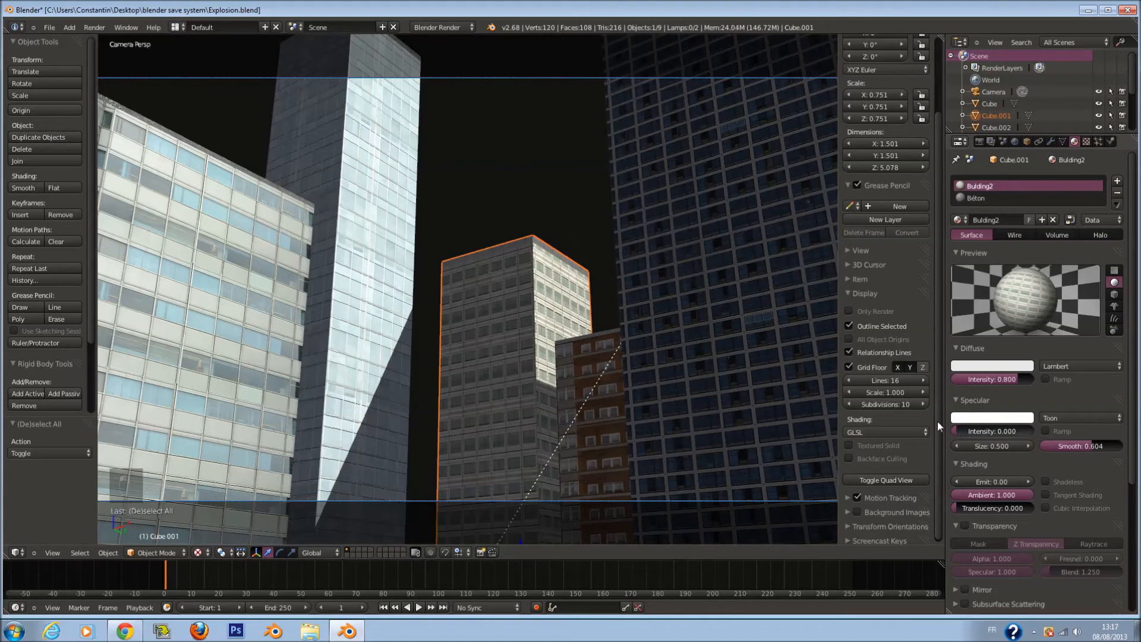
key("a")
key("a")
key("a")
key("ctrl+s")
left_click(688, 367)
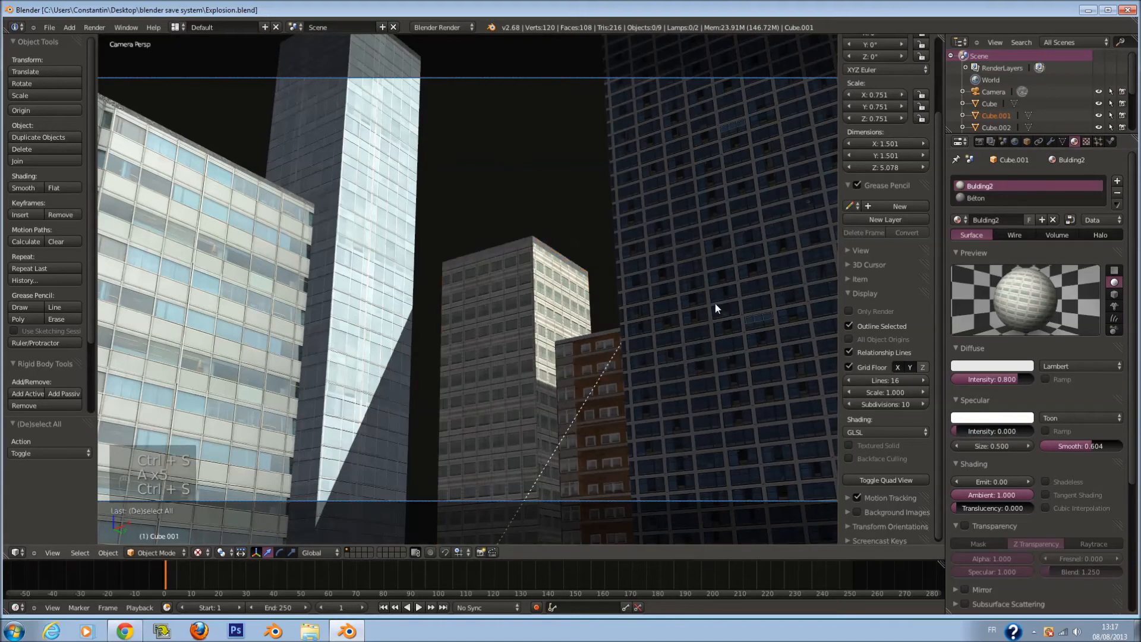
Render the camera view, examine the building facades in the render result, and return to the scene
key("F12")
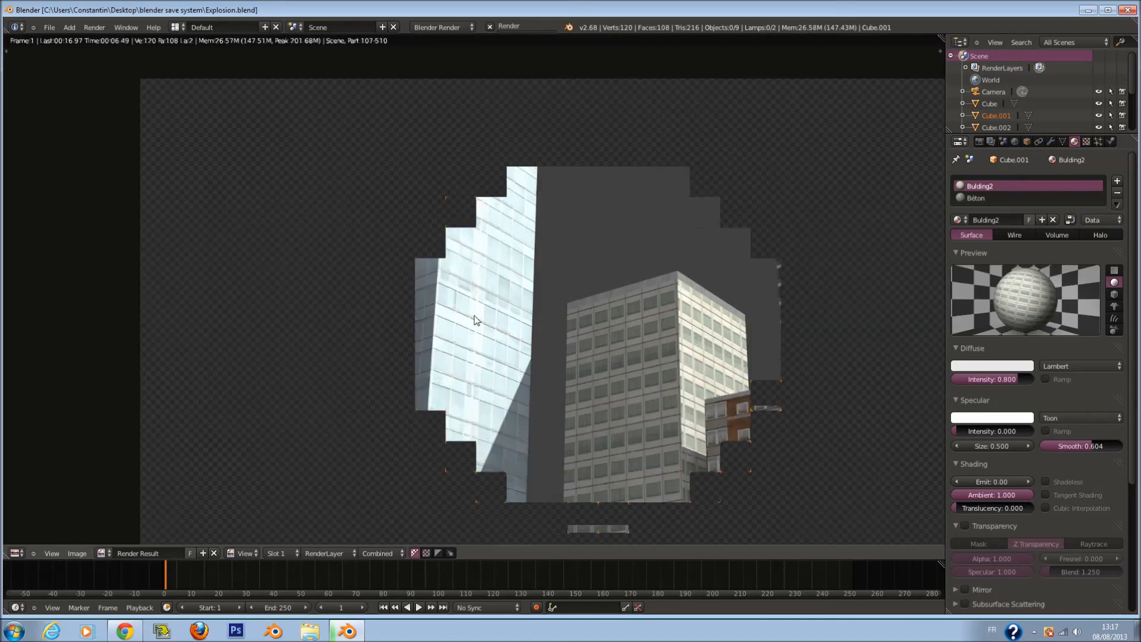
scroll(477, 316, "down", 2)
scroll(477, 316, "up", 1)
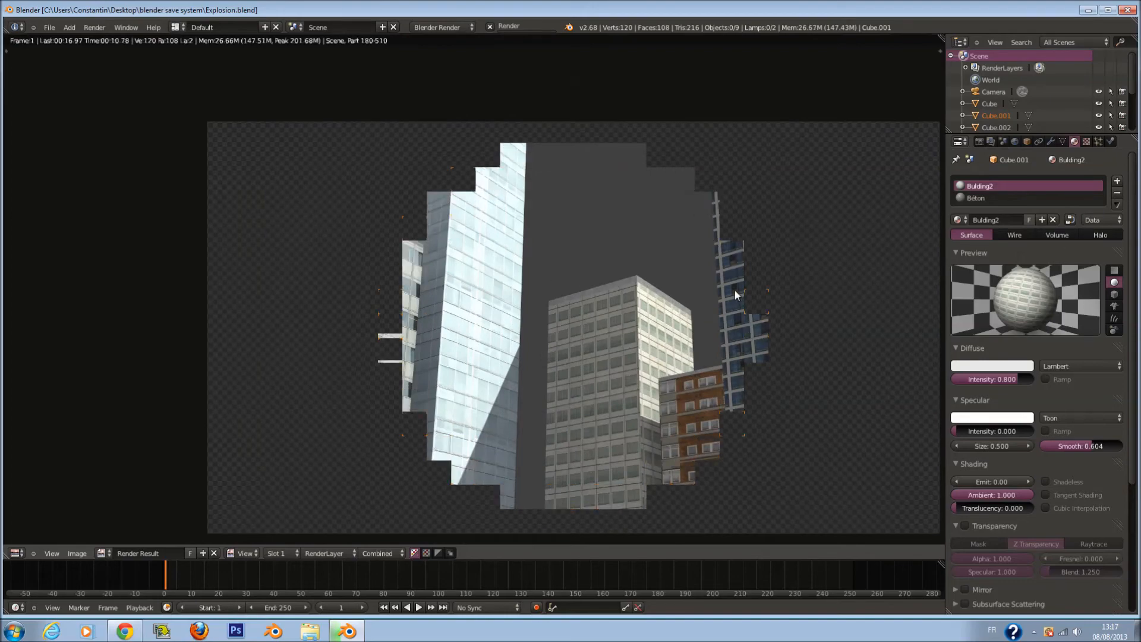
scroll(736, 275, "up", 2)
scroll(734, 267, "down", 2)
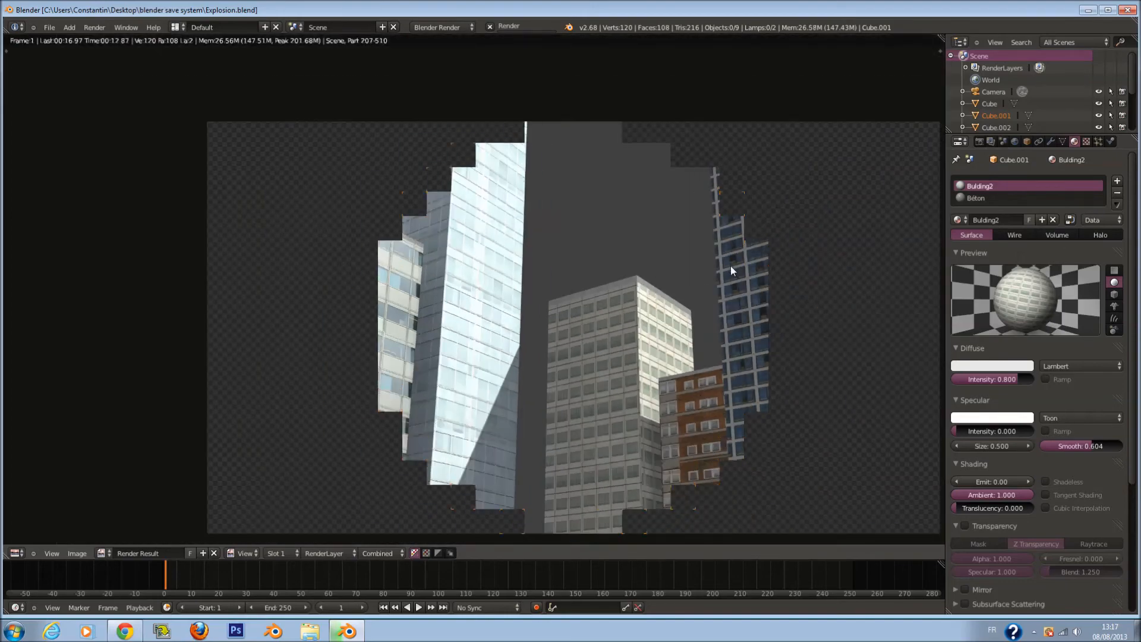
scroll(654, 143, "up", 1)
scroll(533, 261, "down", 2)
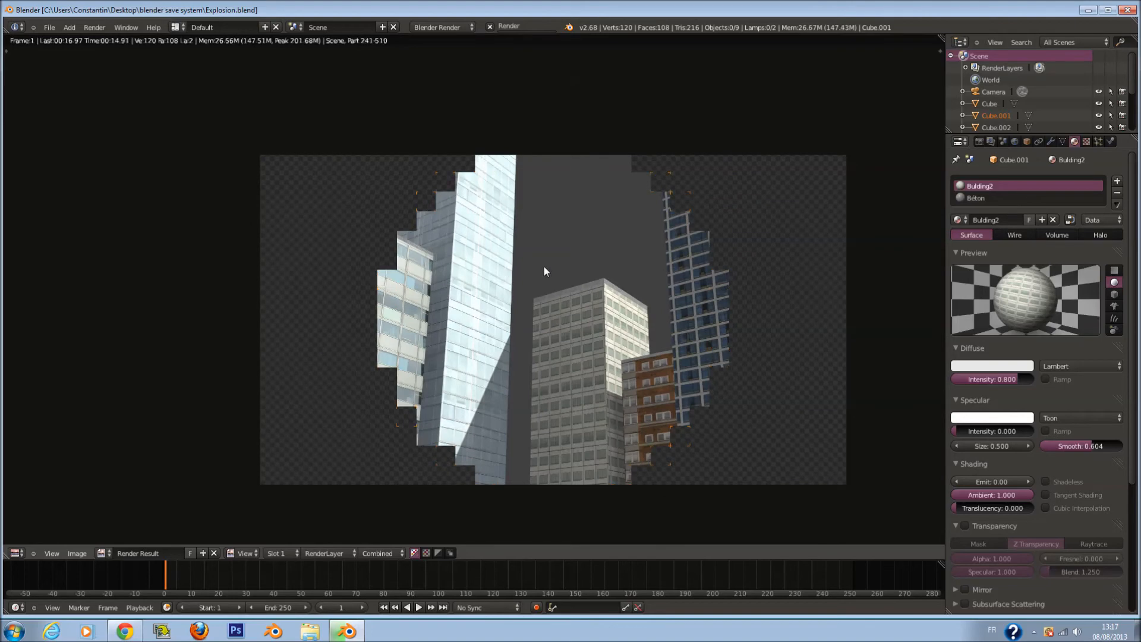
scroll(556, 257, "up", 1)
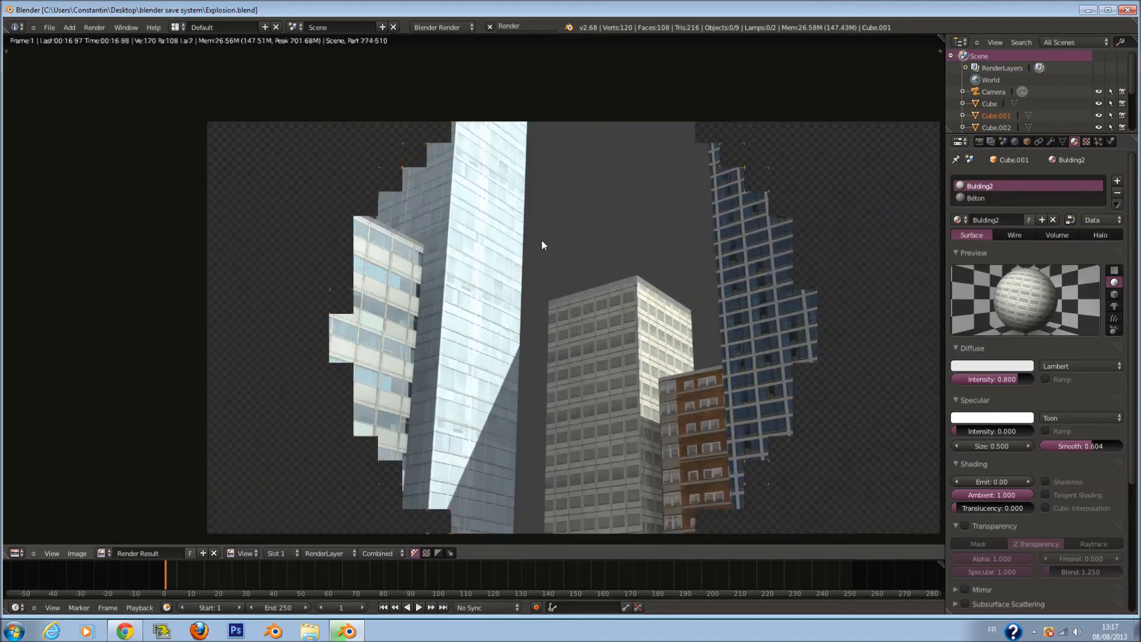
scroll(561, 248, "down", 1)
scroll(562, 252, "up", 1)
key("ctrl+s")
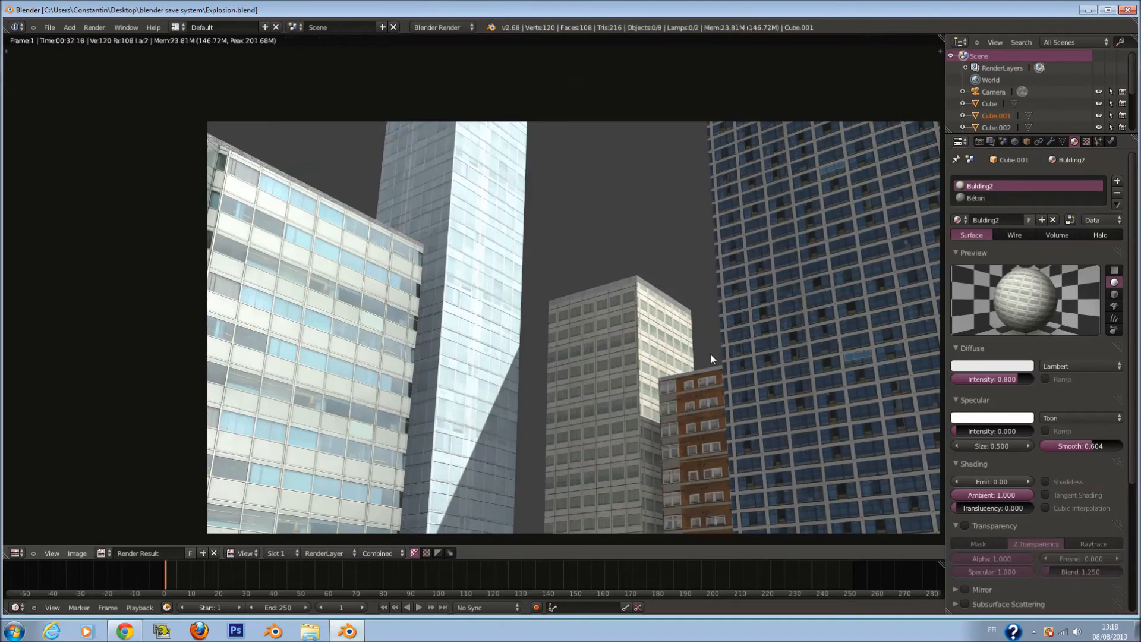
scroll(704, 223, "down", 1)
scroll(670, 245, "up", 1)
key("F11")
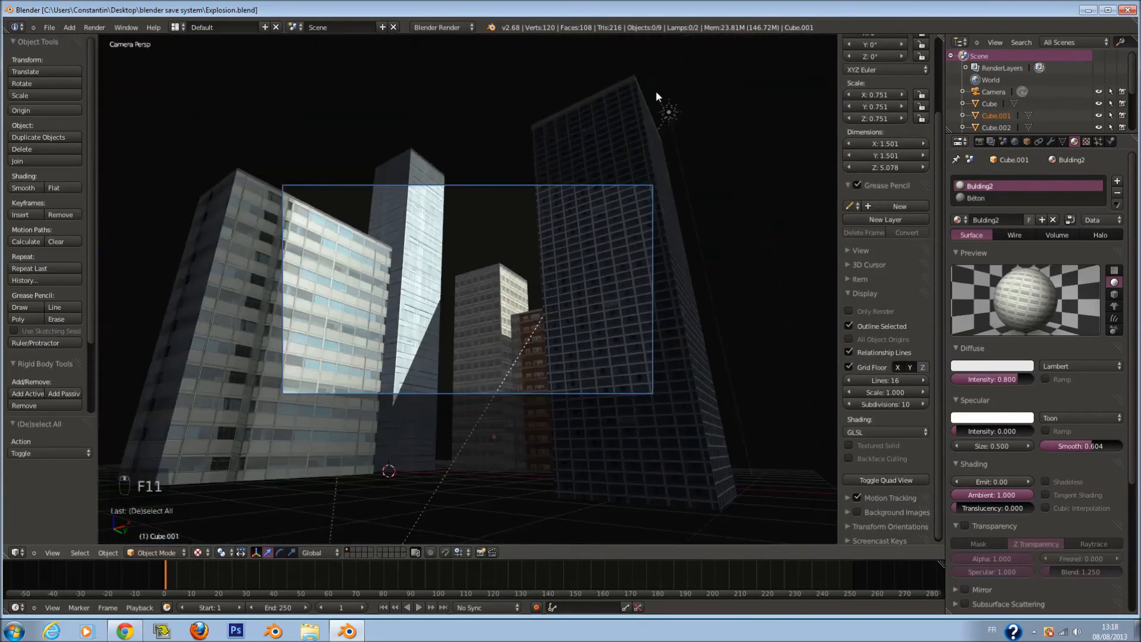
scroll(485, 188, "up", 3)
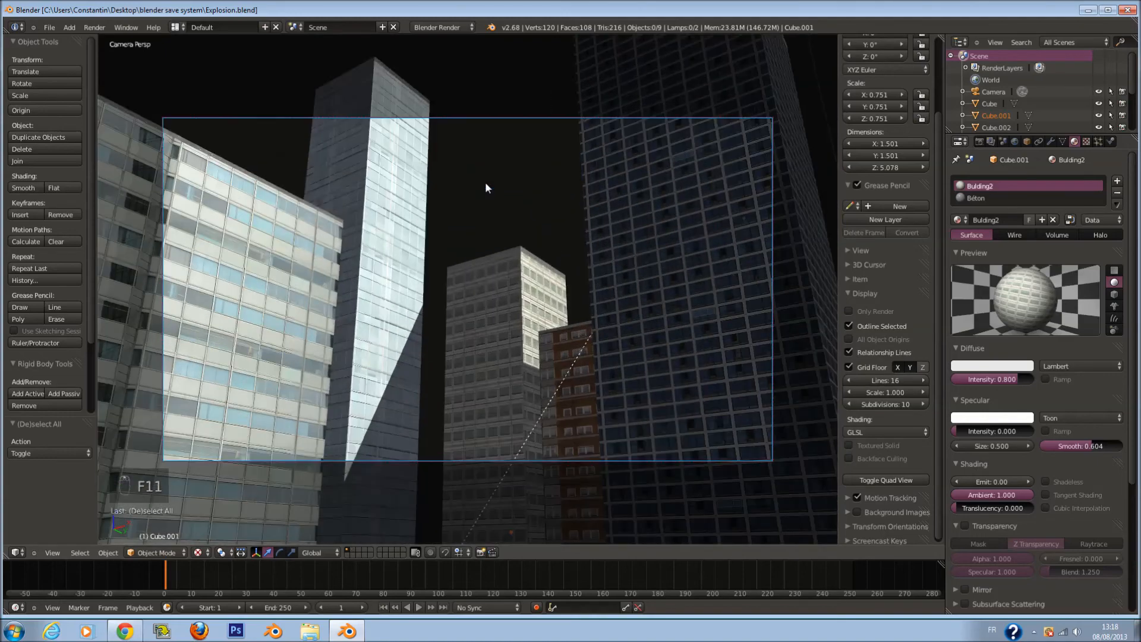
key("a")
key("a")
key("a")
key("a")
key("a")
middle_click_drag(469, 156, 565, 229)
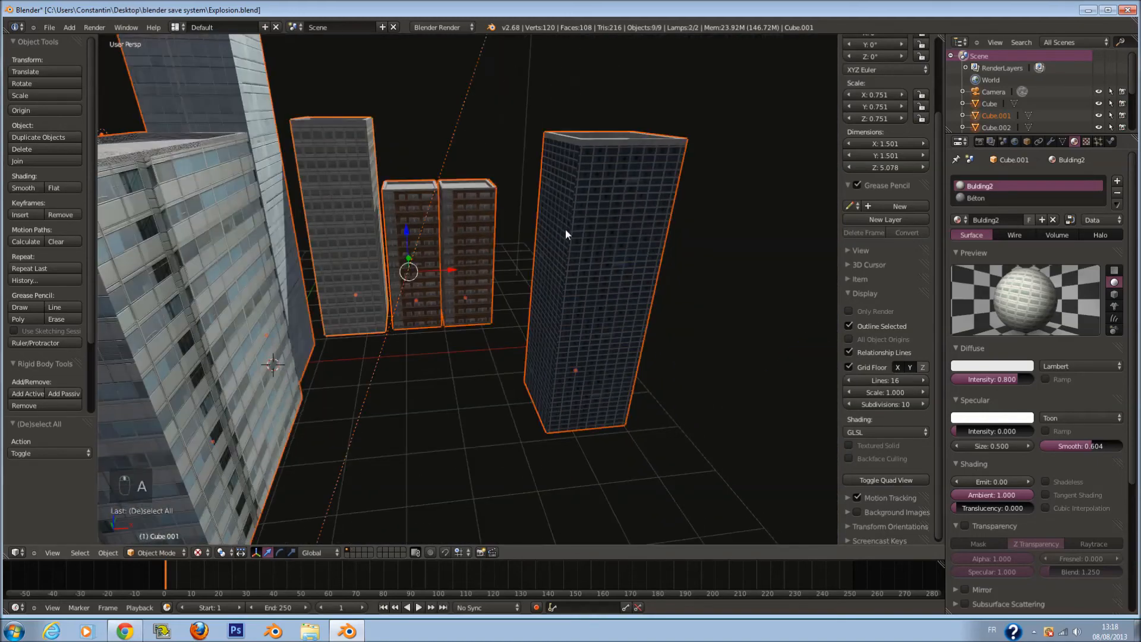
key("a")
key("a")
key("KP_0")
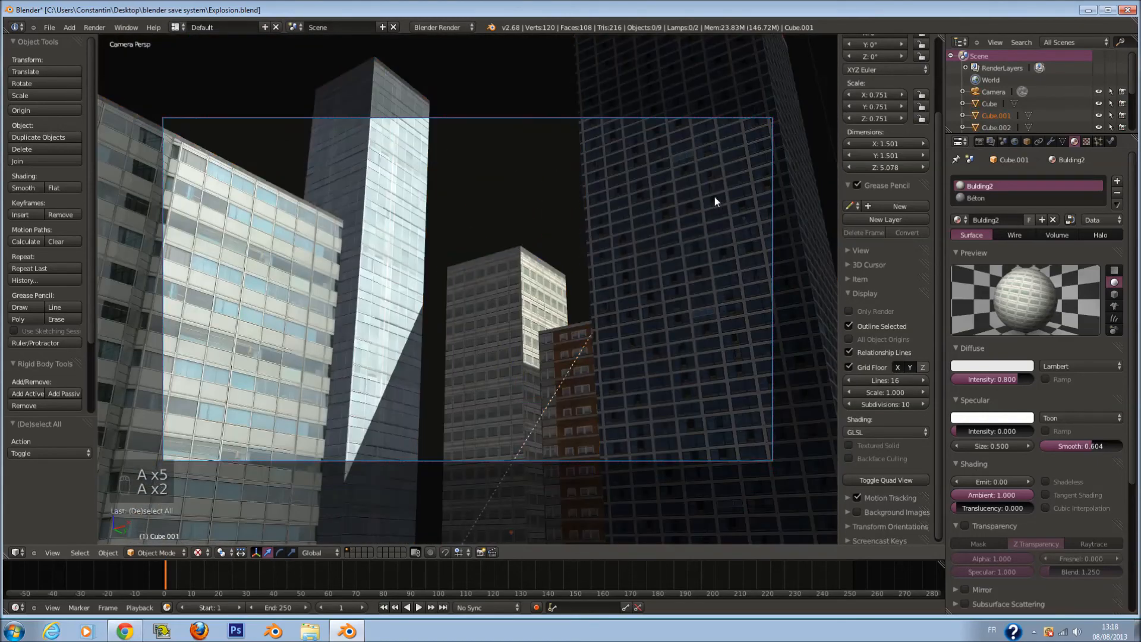
left_click(1015, 141)
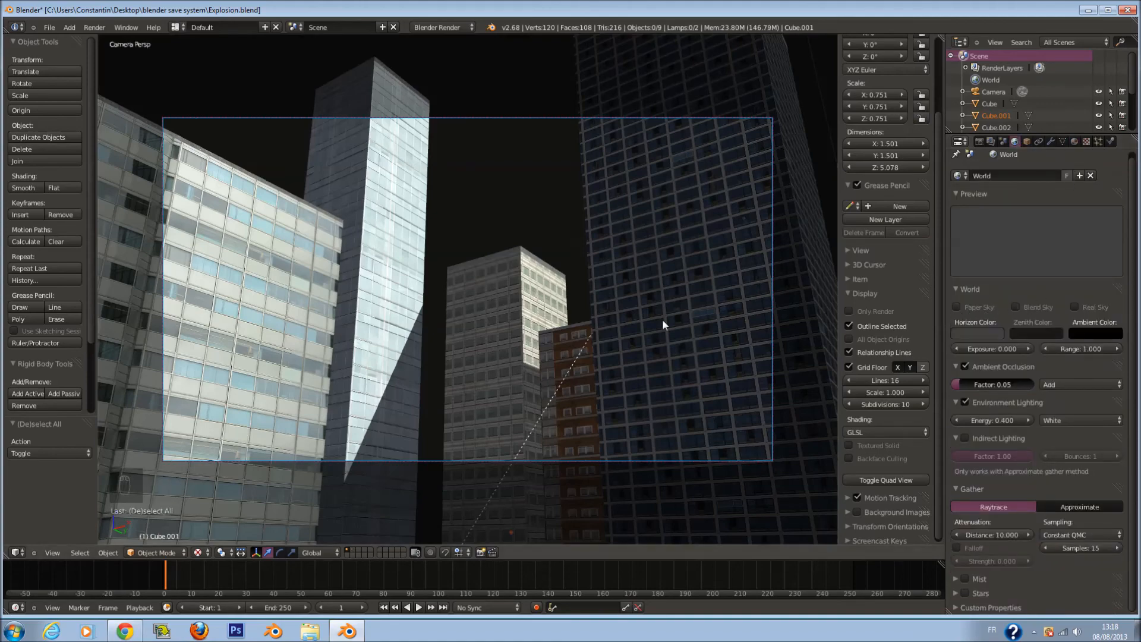
Reset the 3D cursor to the scene origin and add a UV sphere there in front orthographic view
key("KP_1")
key("KP_5")
scroll(660, 315, "down", 5)
key("KP_1")
key("a")
key("a")
key("a")
key("a")
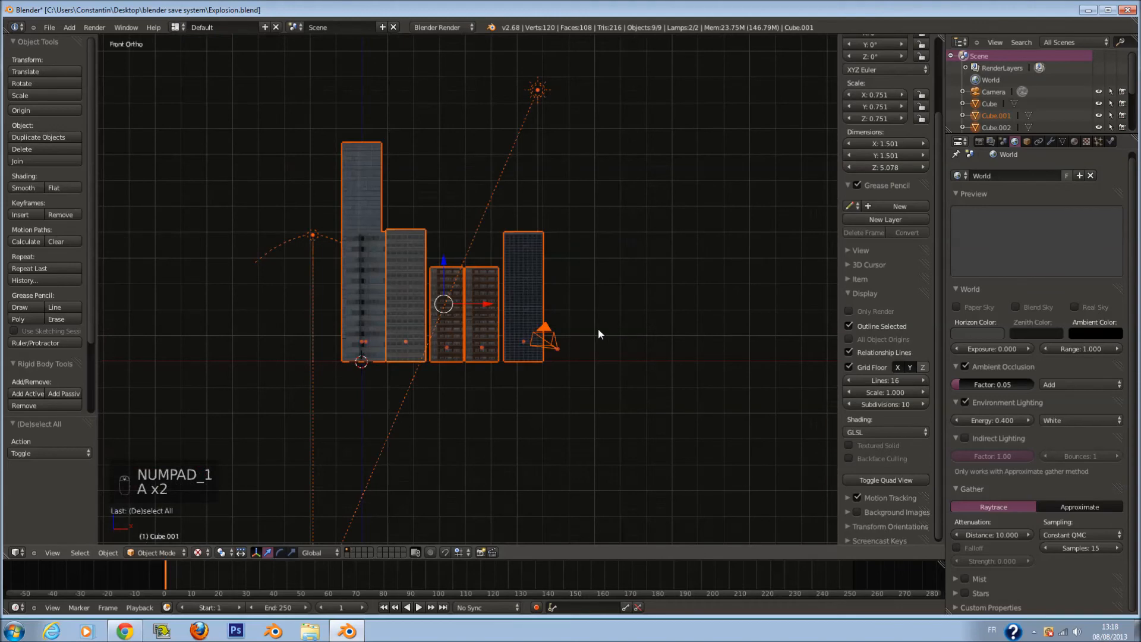
middle_click_drag(543, 339, 562, 339, "shift")
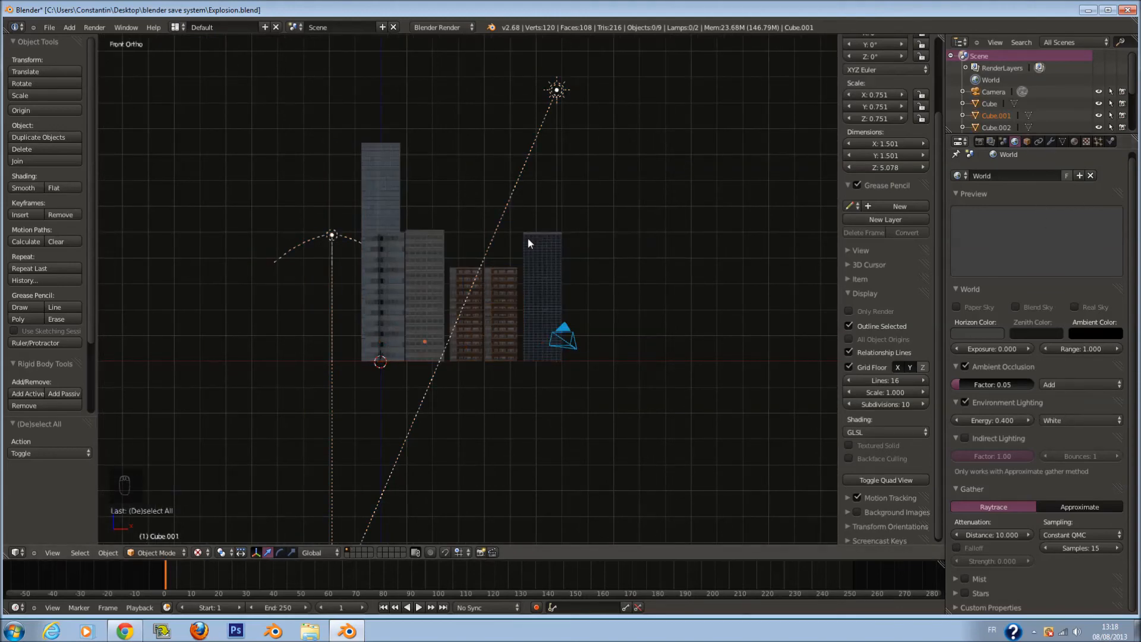
key("shift+c")
scroll(525, 283, "up", 3)
key("a")
key("a")
key("a")
key("shift+a")
mouse_move(541, 333)
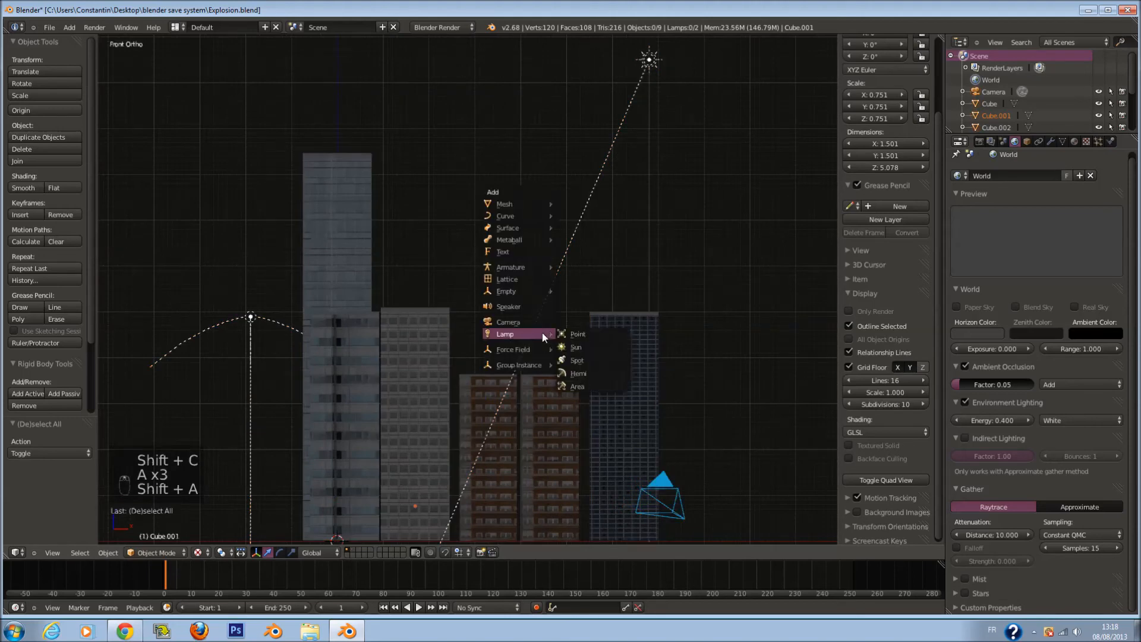
mouse_move(519, 204)
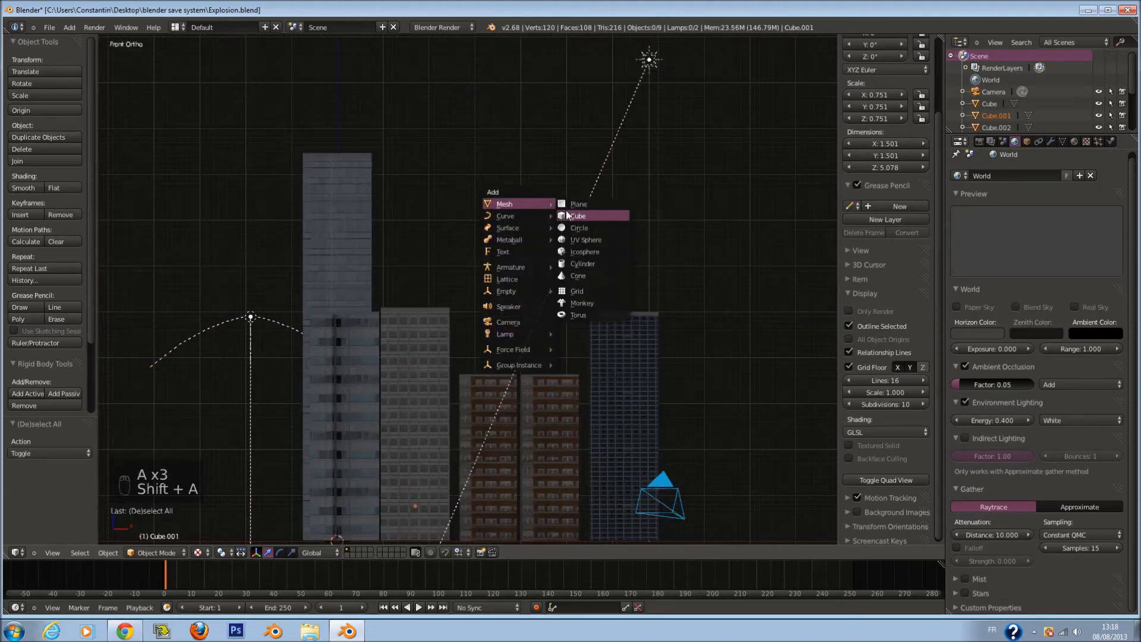
left_click(583, 239)
Scale the UV sphere uniformly to about 35 units in diameter so that it encloses all the buildings
scroll(523, 287, "down", 4)
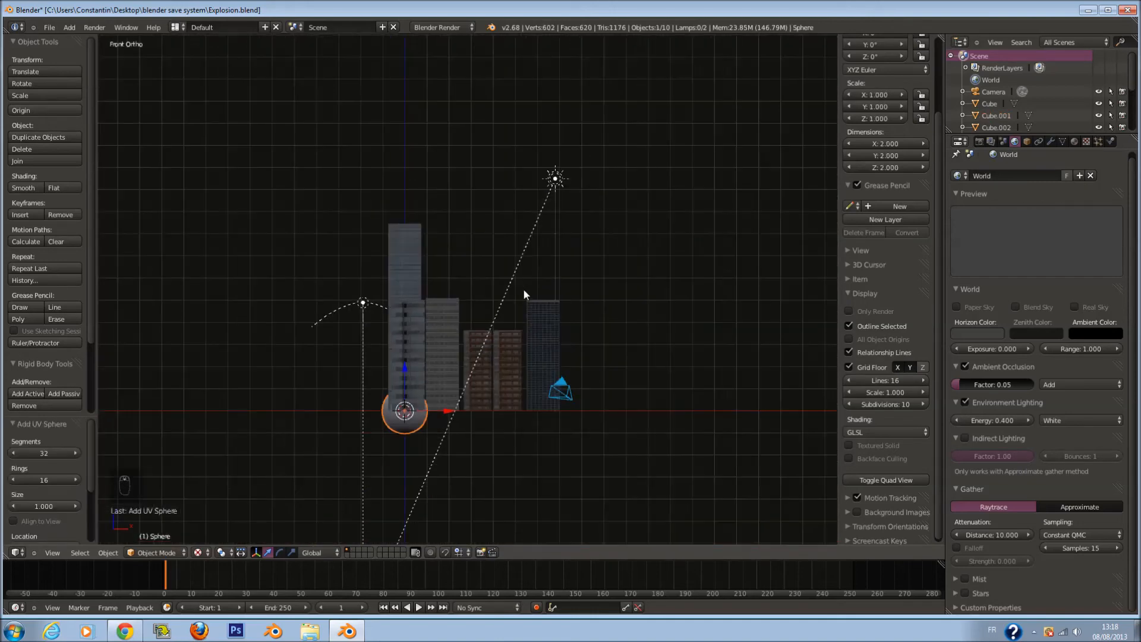
key("s")
left_click(300, 351)
key("s")
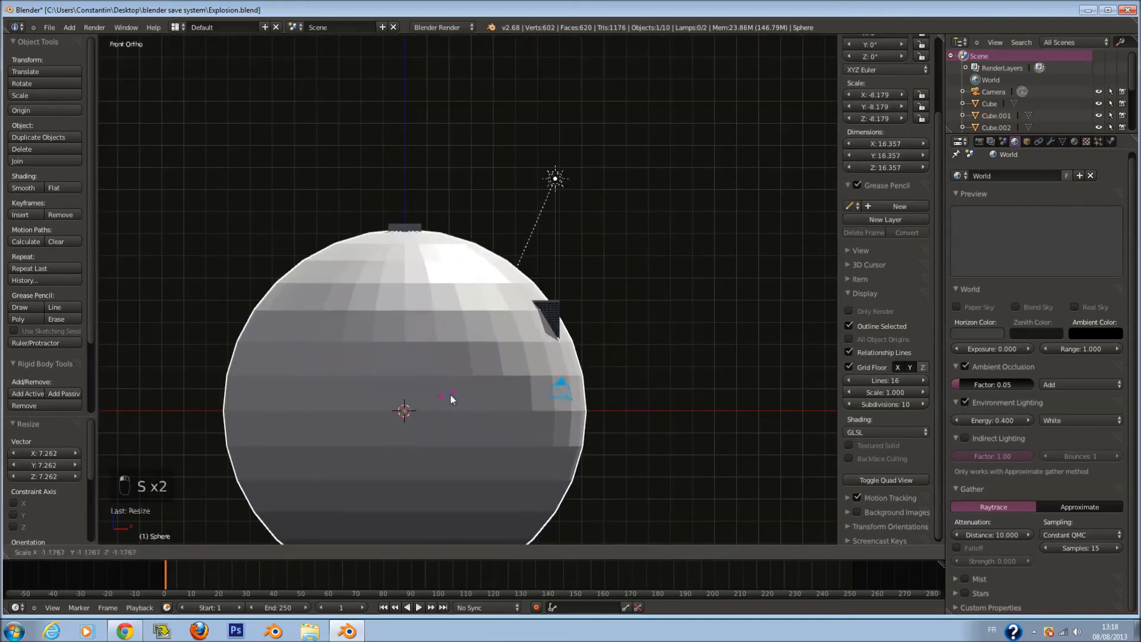
left_click(459, 326)
Delete the faces of the sphere's lower half in wireframe display, leaving a dome above the ground level
key("z")
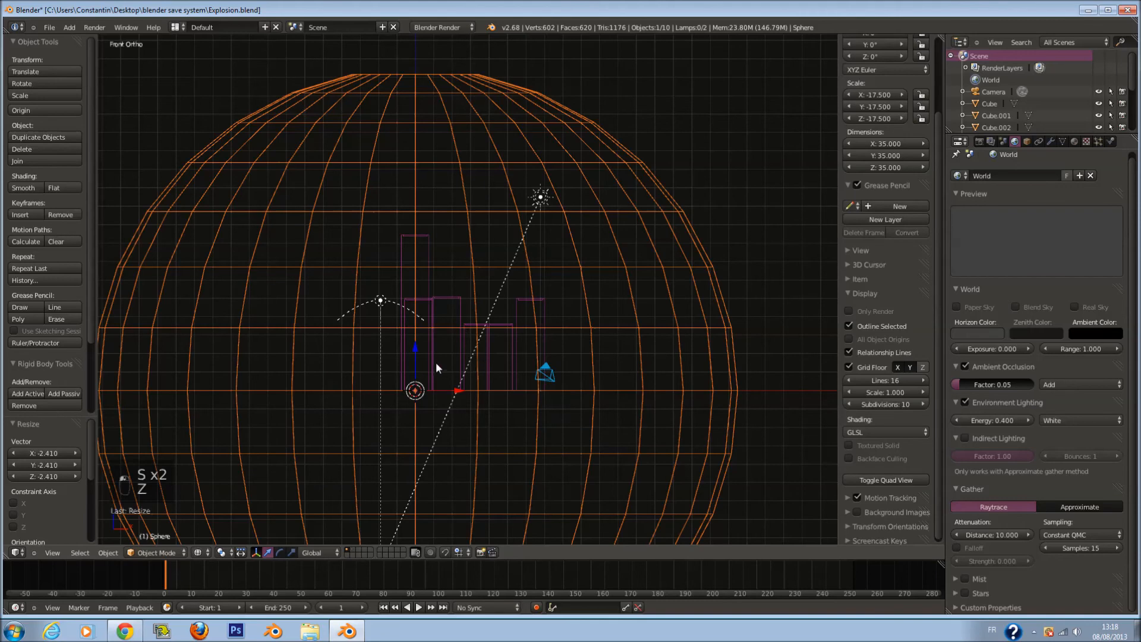
scroll(486, 347, "down", 3)
key("Tab")
key("a")
key("a")
key("b")
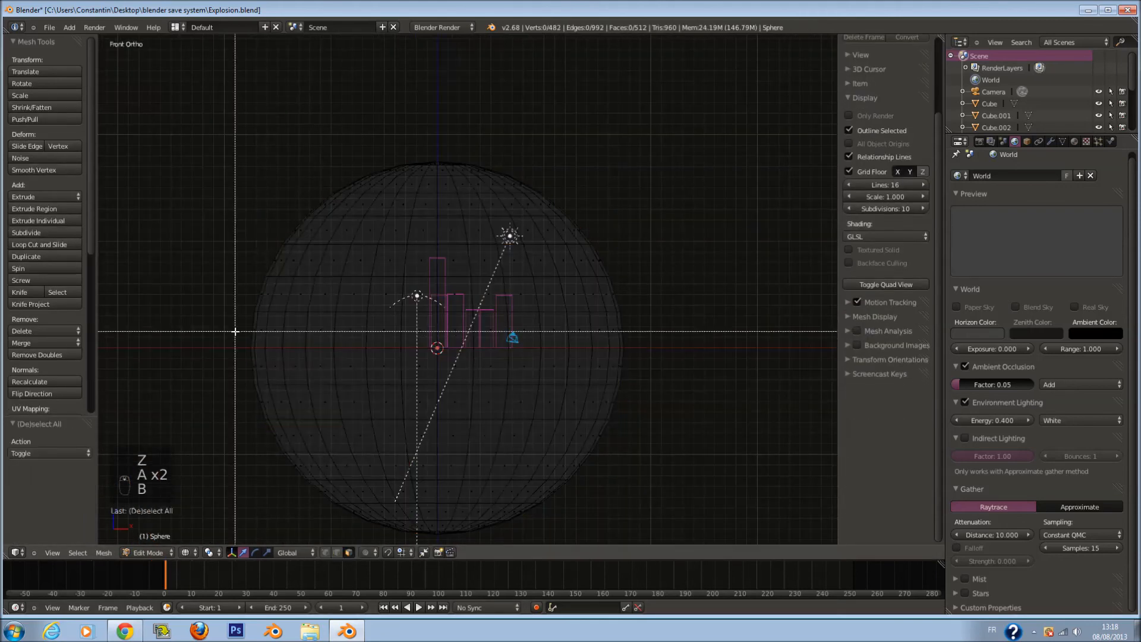
left_click_drag(230, 345, 736, 544)
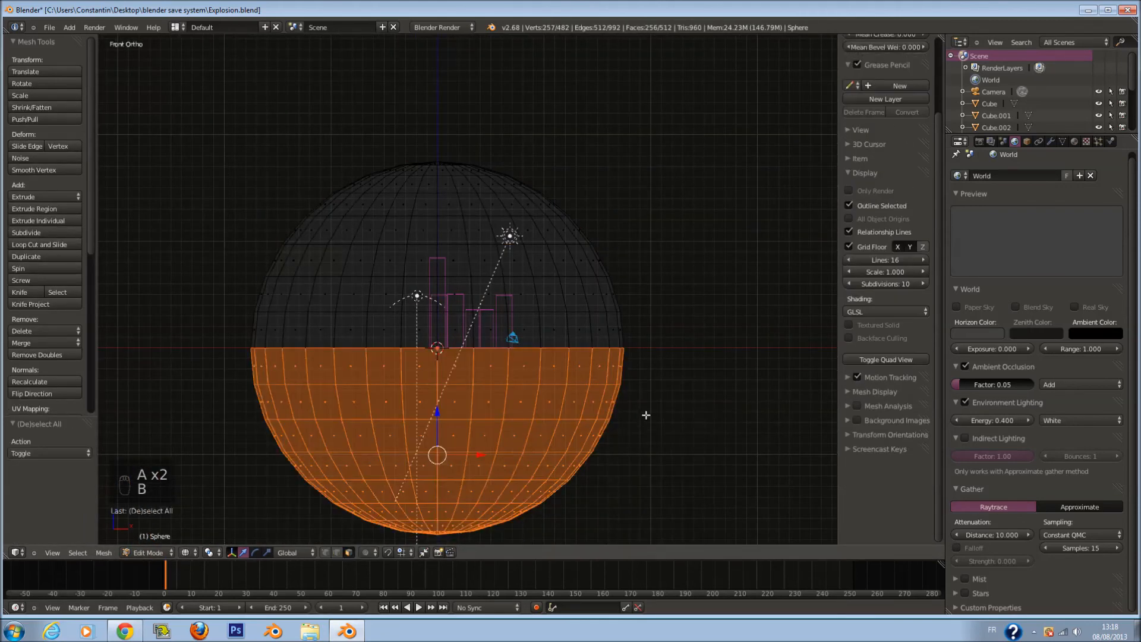
key("x")
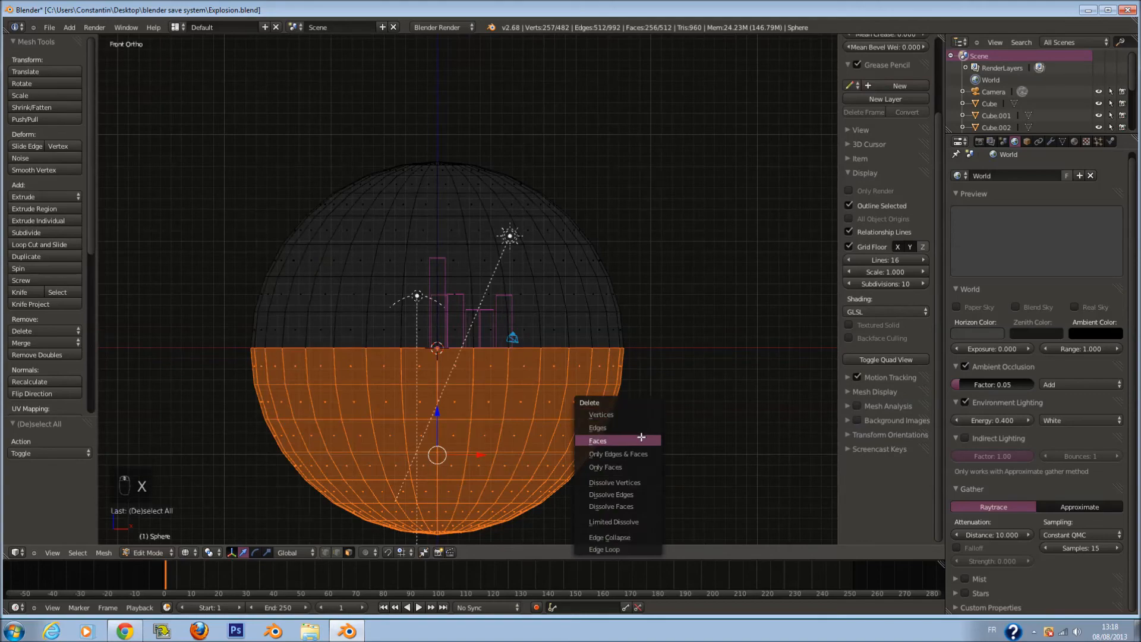
left_click(641, 438)
key("Tab")
scroll(428, 252, "up", 4)
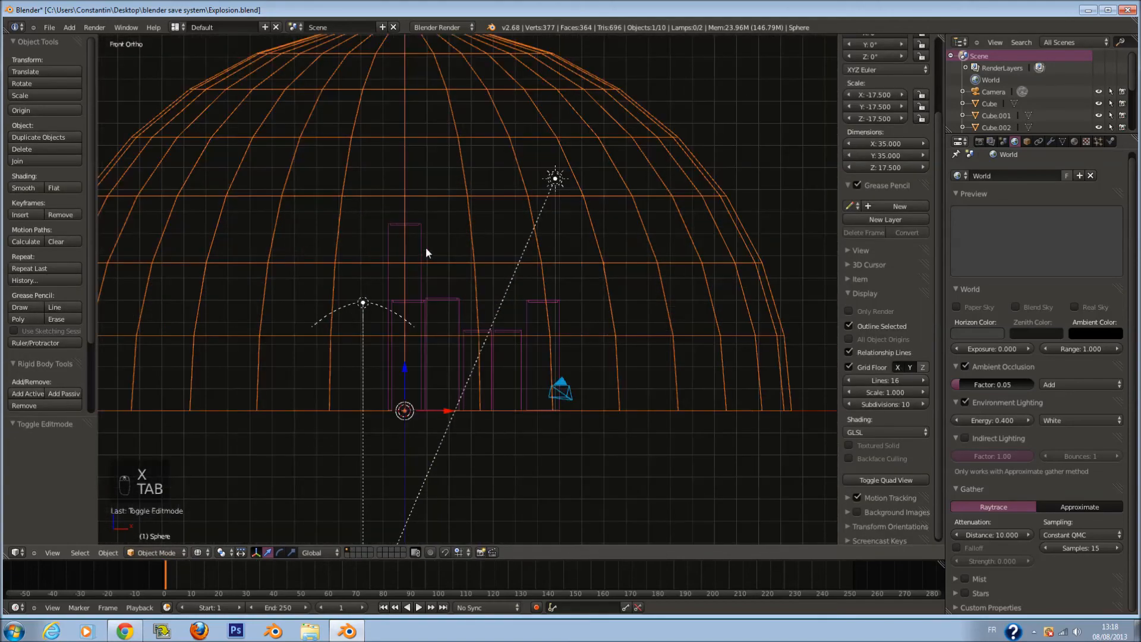
Apply smooth shading to the dome and adjust its overall scale around the buildings
left_click(23, 187)
scroll(521, 294, "down", 2)
key("s")
left_click(568, 363)
Enter Edit Mode on the dome in solid display and select all of its faces
key("KP_0")
key("z")
key("Tab")
key("a")
key("a")
middle_click_drag(542, 323, 578, 348)
scroll(583, 348, "down", 2)
key("n")
scroll(738, 219, "down", 1)
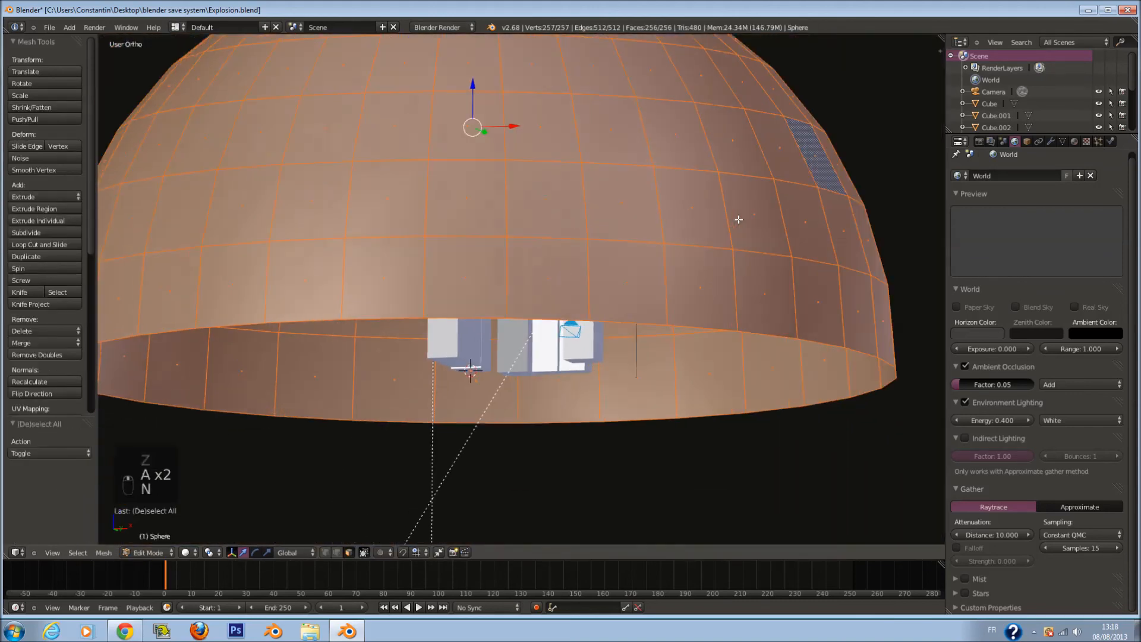
Split the 3D view into two areas and set the second one to the UV/Image Editor
left_click_drag(934, 41, 502, 297)
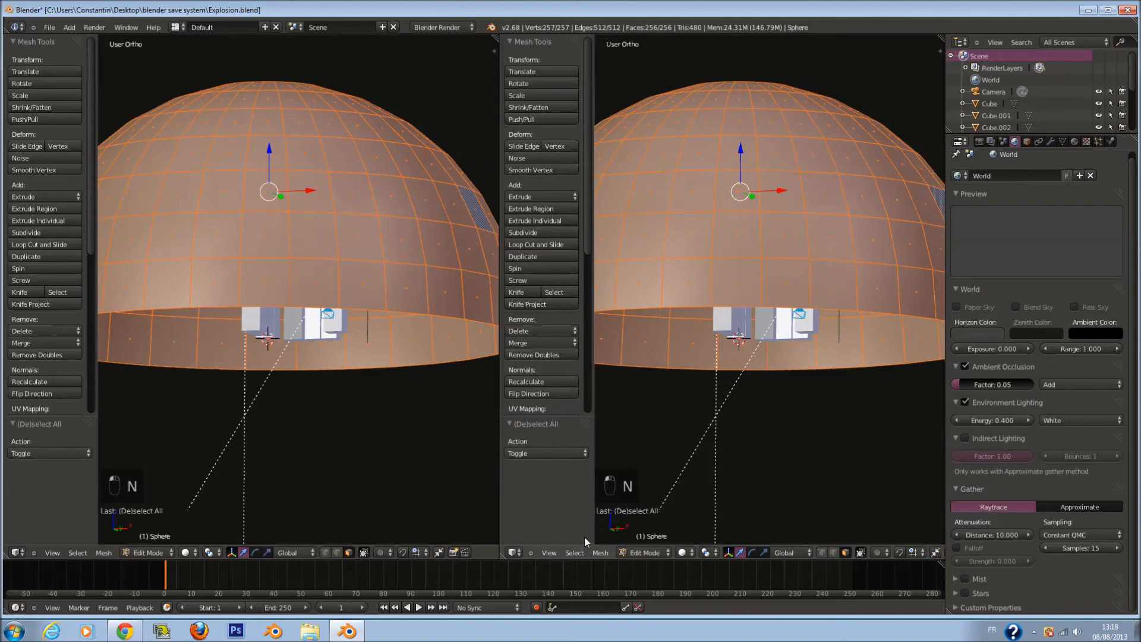
left_click(511, 553)
left_click(550, 468)
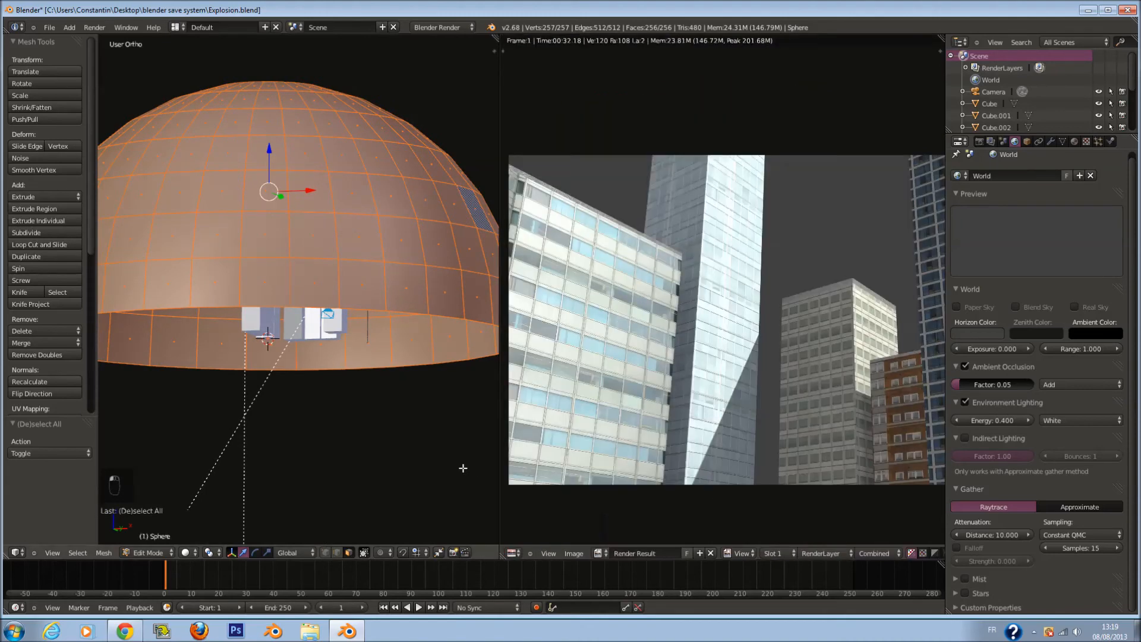
Clear the render result from the image editor and unwrap the dome from the bottom view with Project from View (Bounds)
key("ctrl+KP_7")
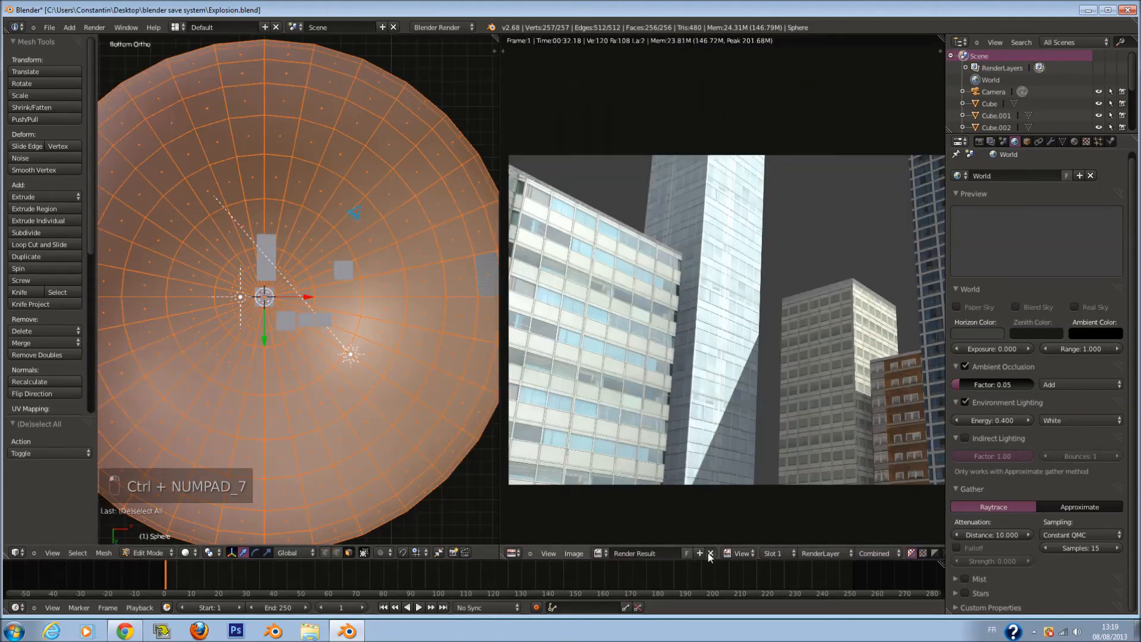
left_click(710, 553)
key("u")
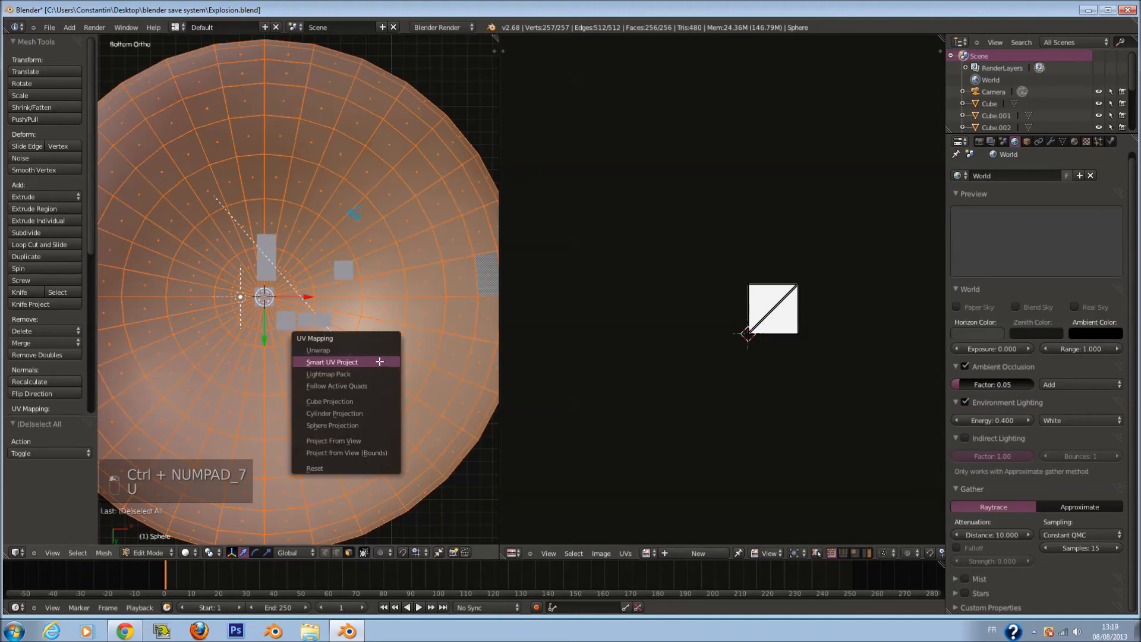
left_click(369, 452)
key("Tab")
key("ctrl+s")
left_click(667, 317)
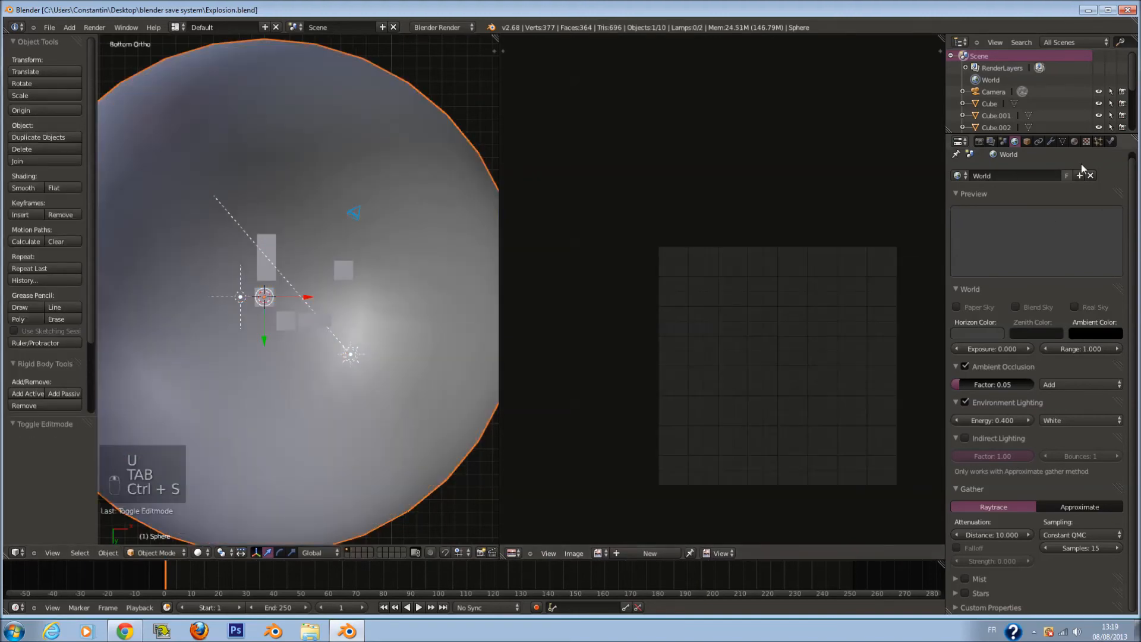
Add a new material named Sky to the dome and save the file
left_click(1074, 141)
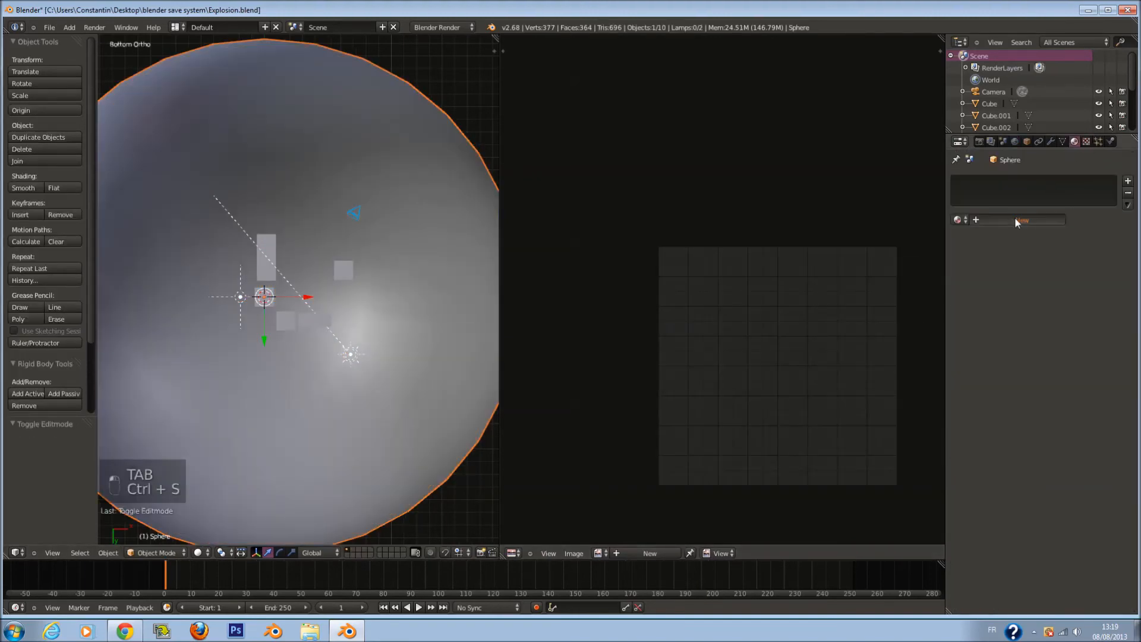
left_click(1015, 221)
left_click(994, 215)
type("sdsKY")
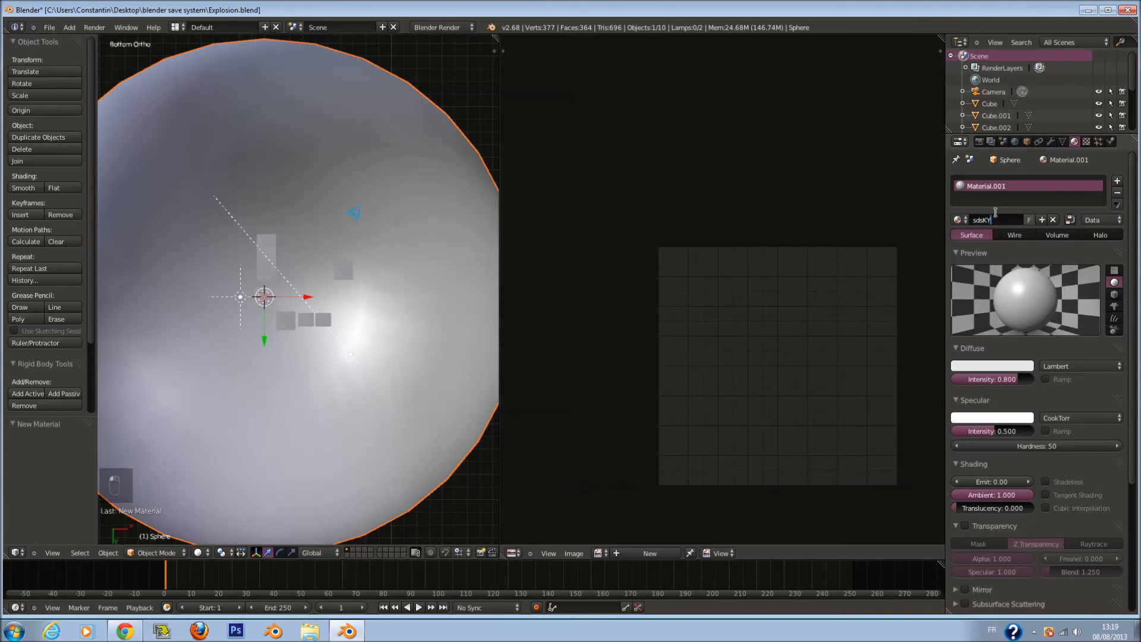
key("BackSpace")
left_click(998, 219)
key("Return")
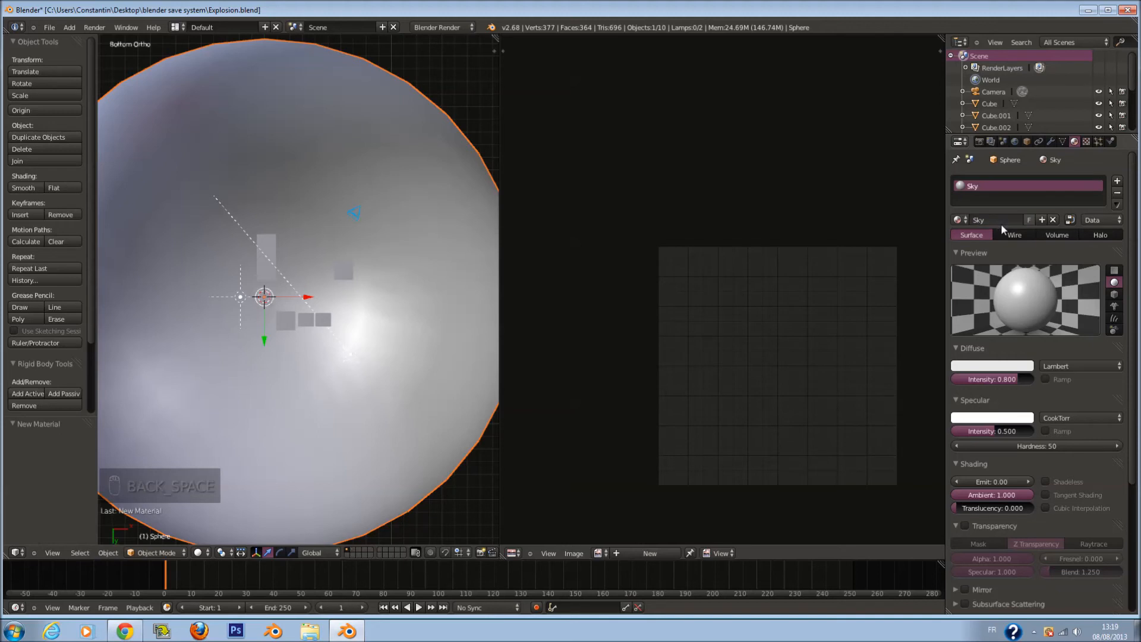
key("ctrl+s")
Add a new texture to the Sky material, with type Image or Movie and UV mapping coordinates
left_click(1085, 141)
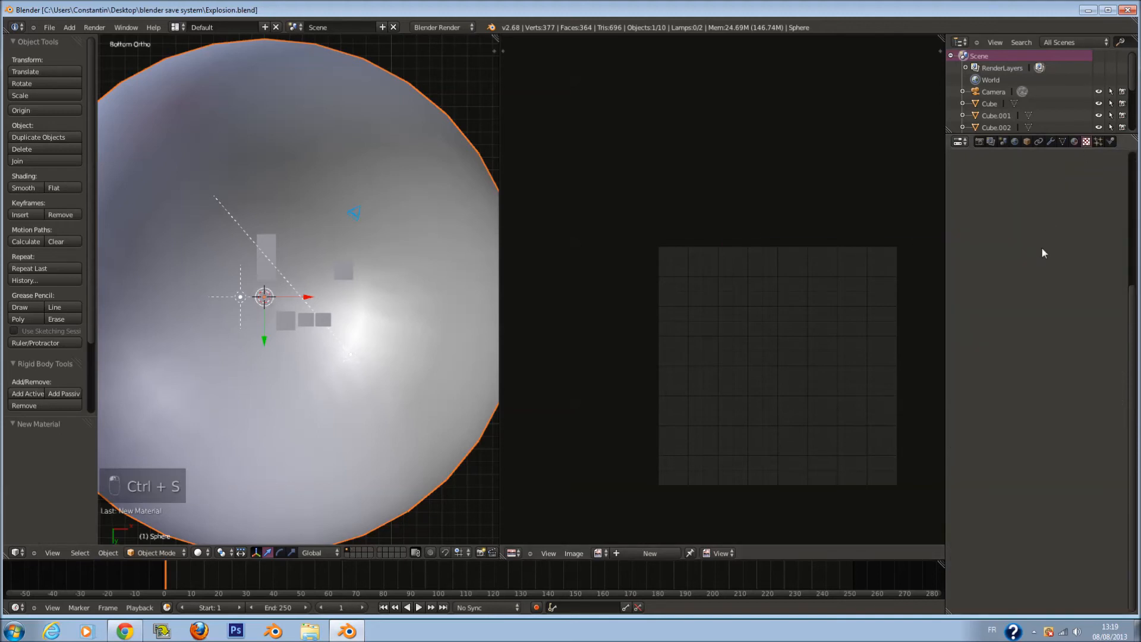
key("ctrl+s")
left_click(1044, 250)
left_click(1039, 266)
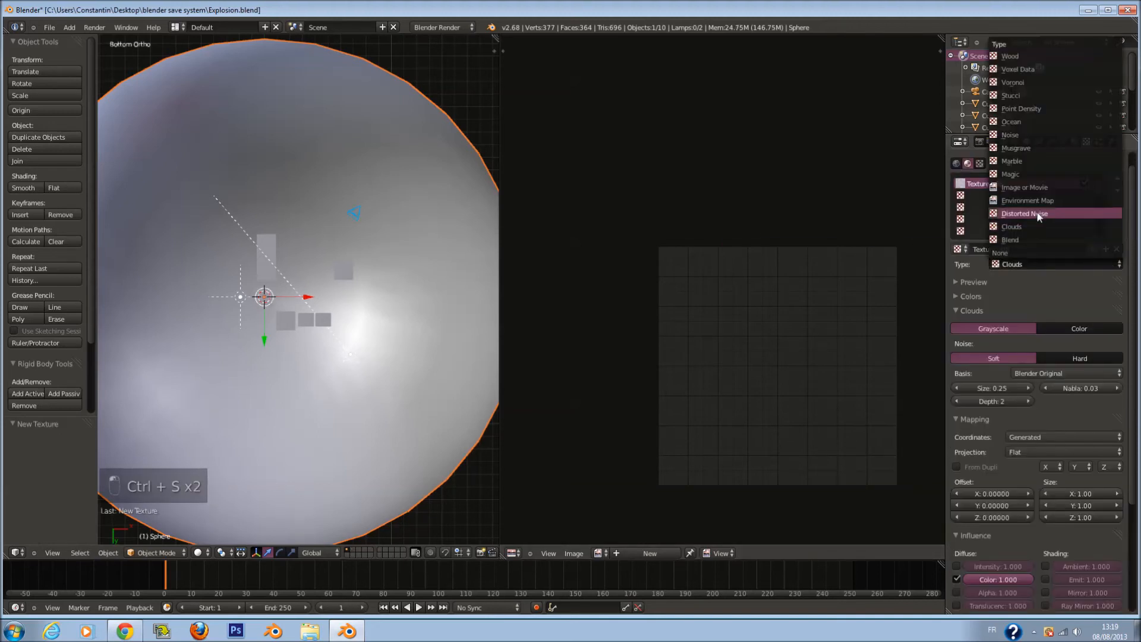
left_click(1040, 188)
key("ctrl+s")
left_click(1063, 393)
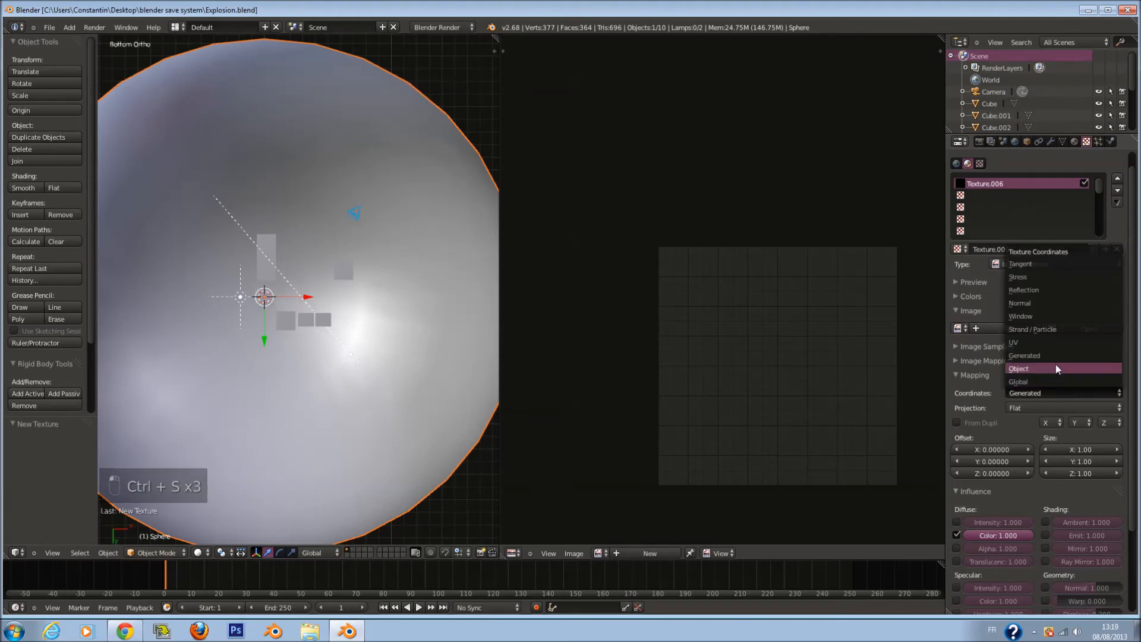
left_click(1061, 342)
Load SkyDome-Cloud-Few-MidMorning.png from the F:\texture\sky & HDR sky folder as the texture's image
left_click(1087, 328)
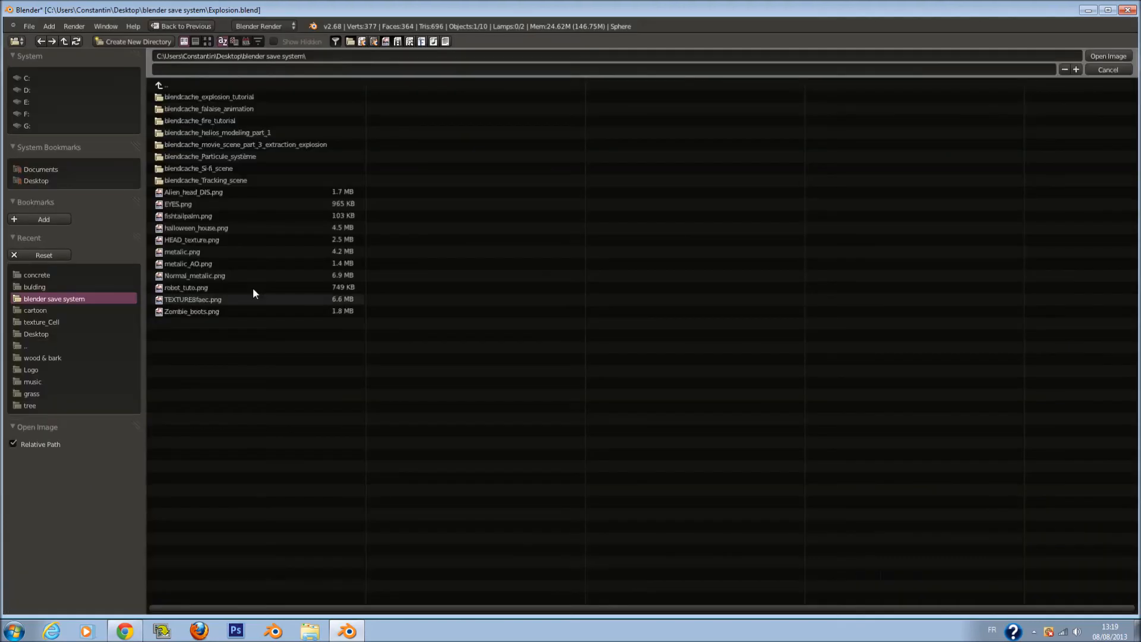
left_click(47, 274)
left_click(168, 87)
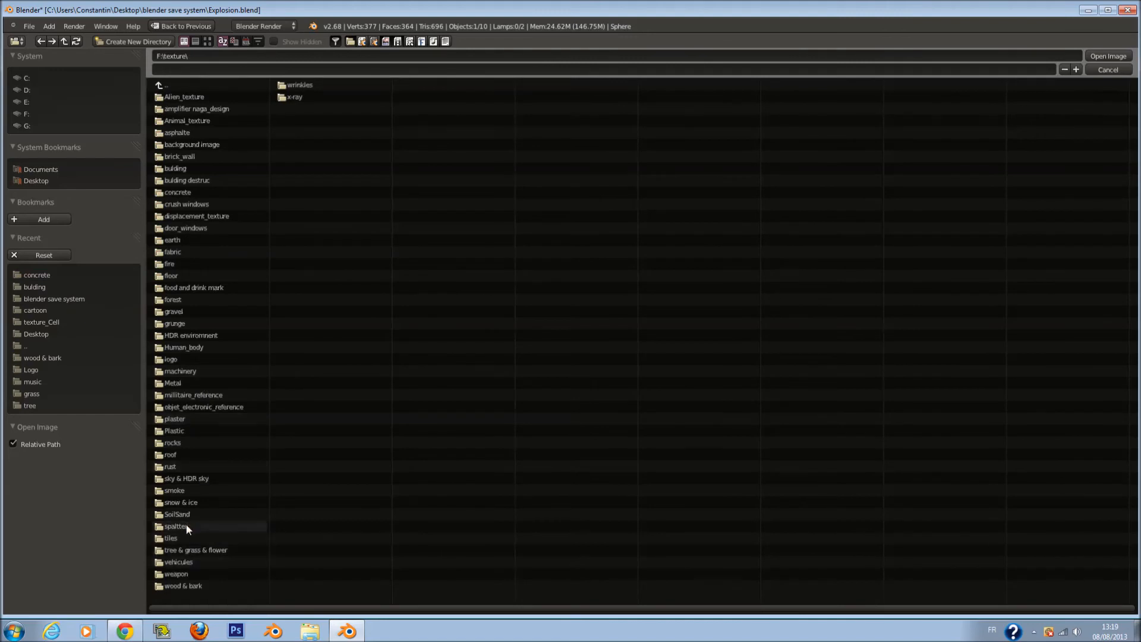
left_click_drag(184, 487, 187, 476)
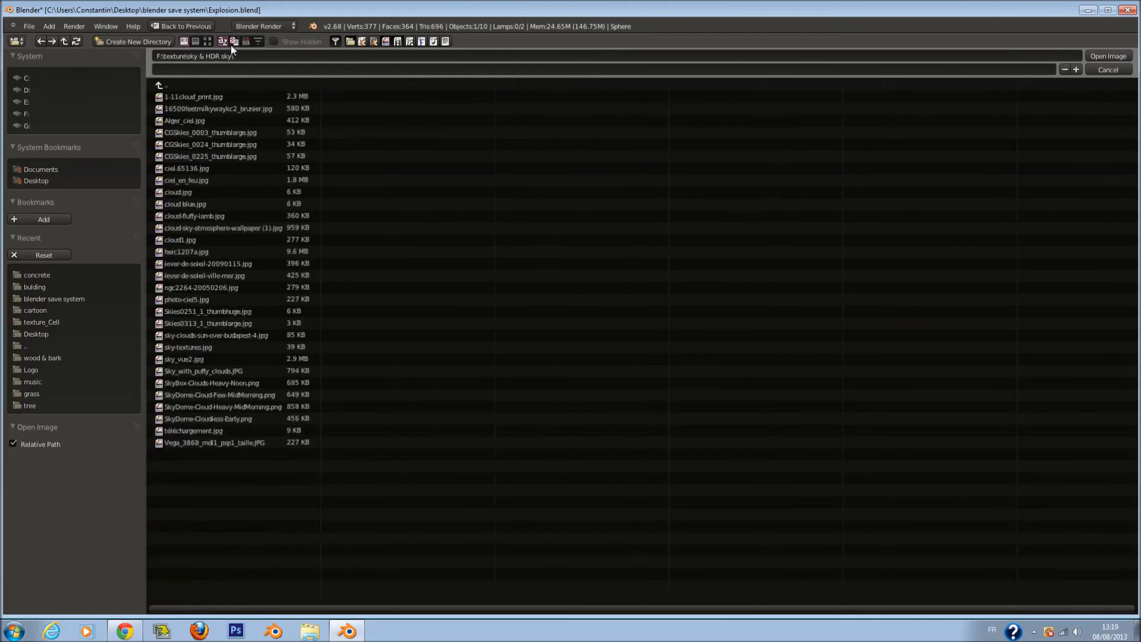
left_click(207, 41)
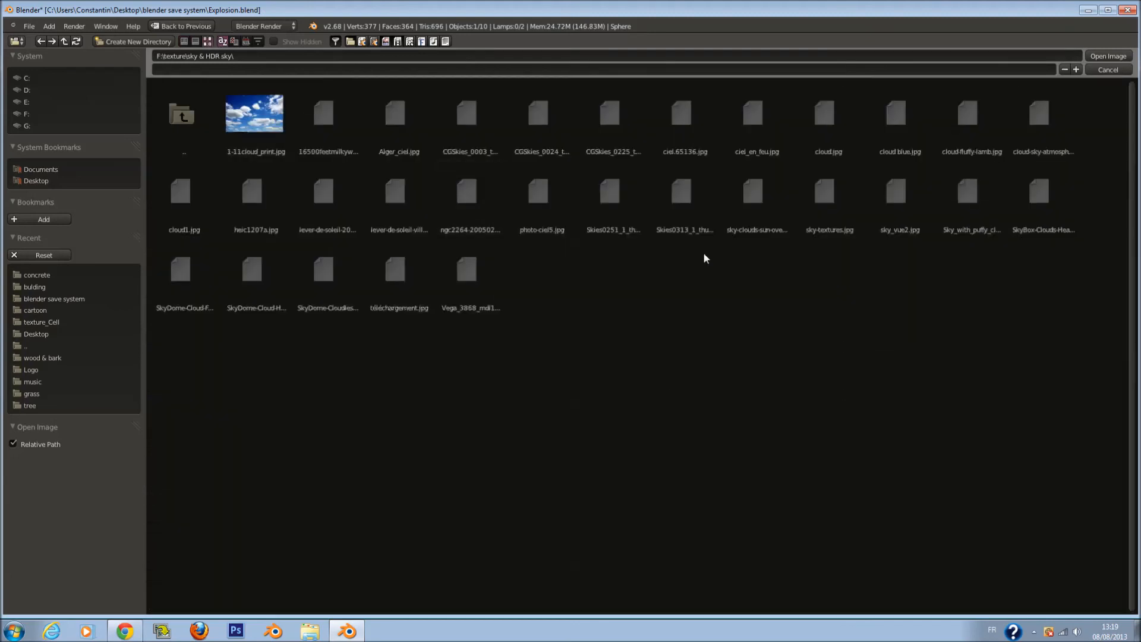
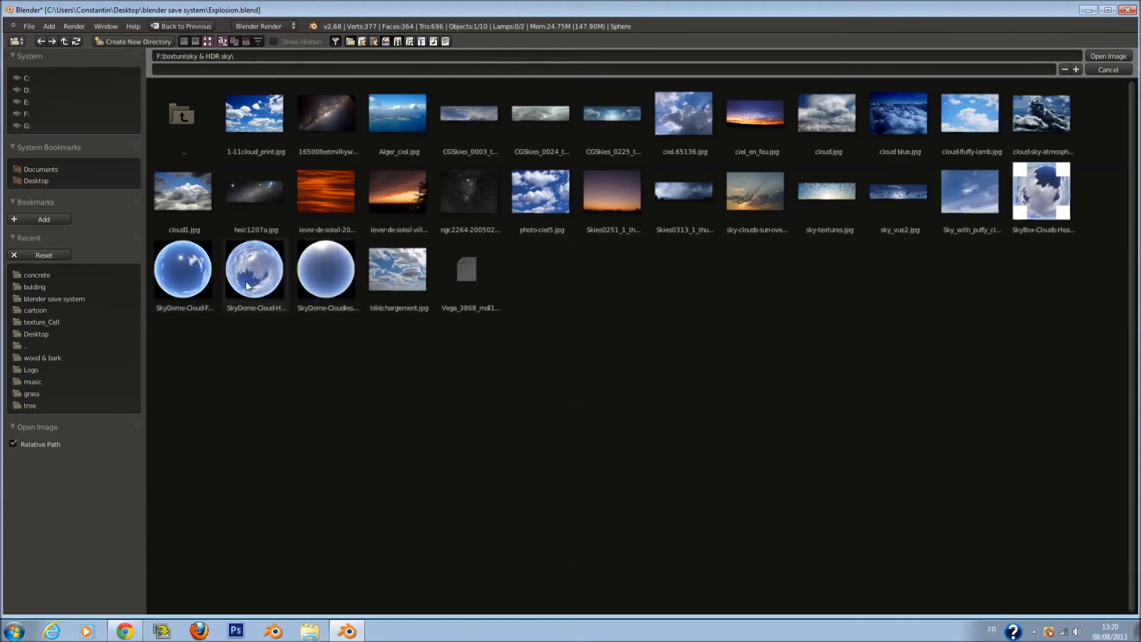
left_click(204, 287)
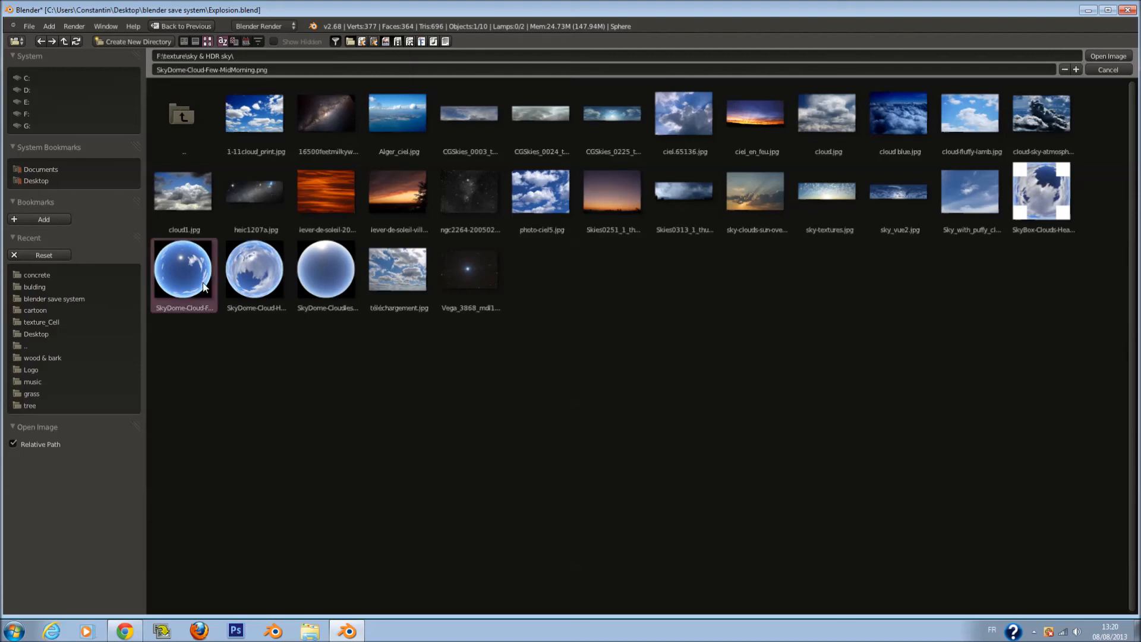
left_click(1108, 57)
Switch the 3D view to Texture shading and look at the textured sky through the camera
left_click(221, 552)
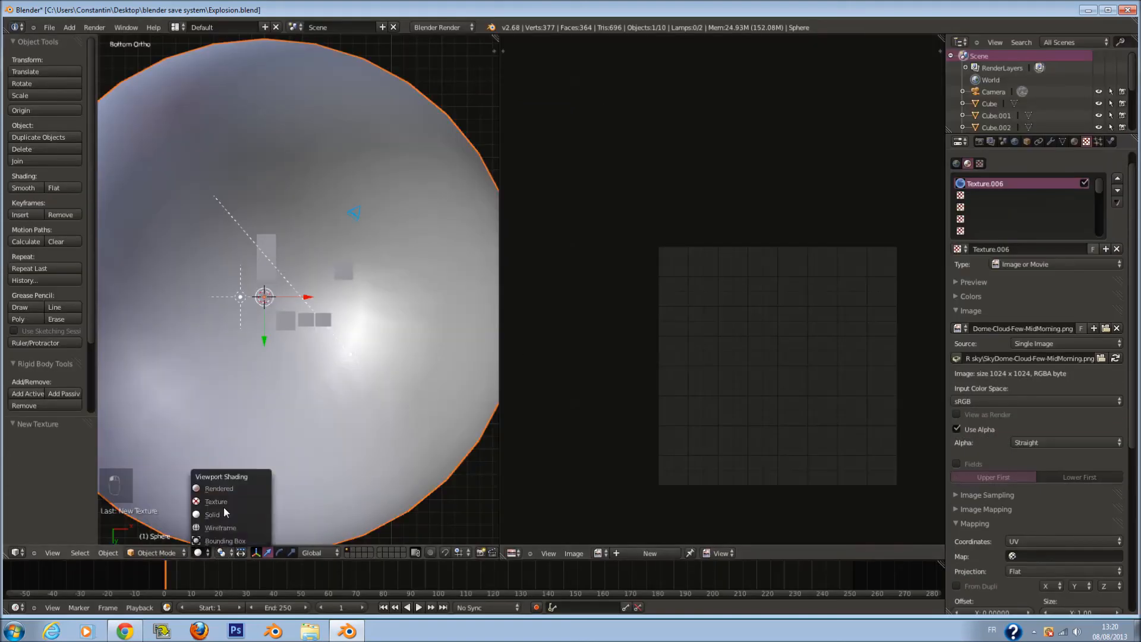
left_click(223, 502)
scroll(434, 356, "down", 2)
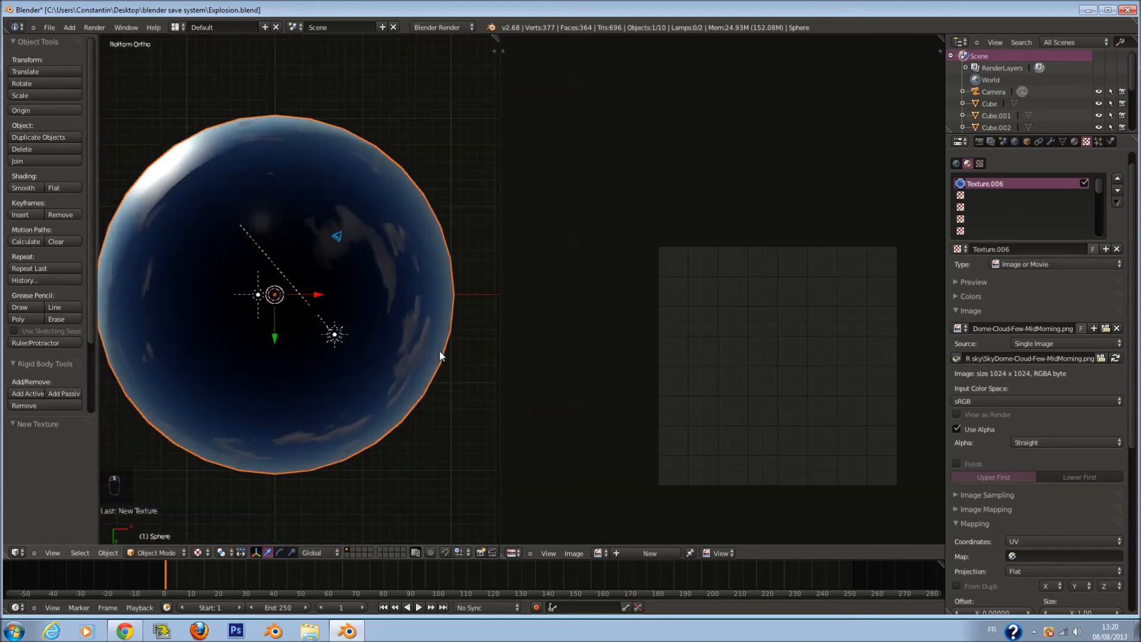
key("KP_0")
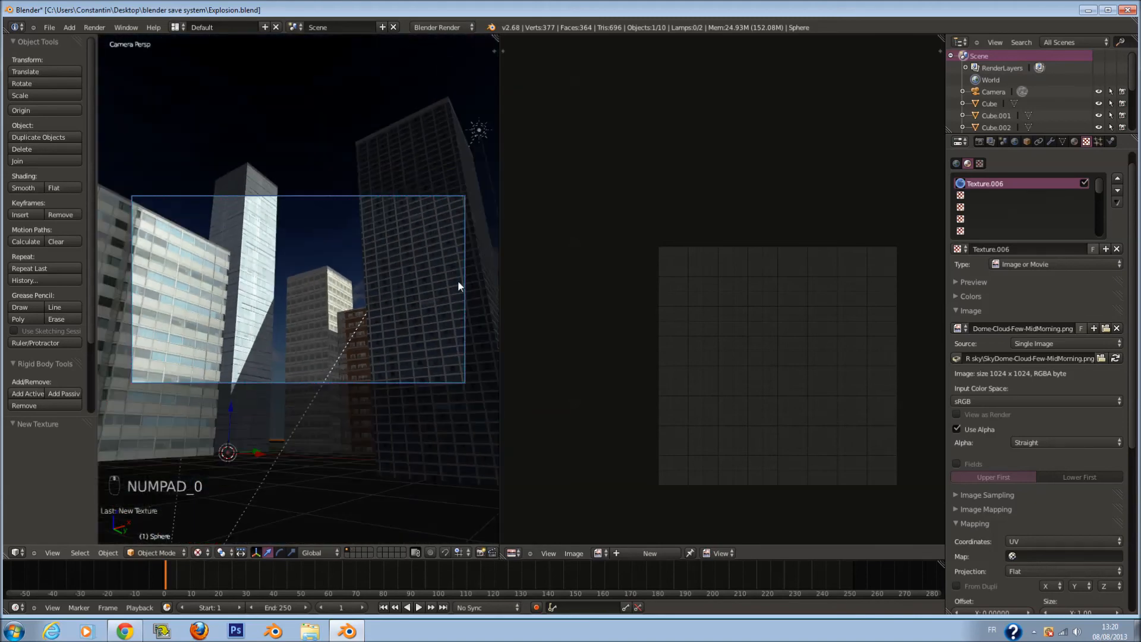
Rotate the dome about 131° around the global Z axis in top view to reposition the clouds
key("r")
left_click(337, 186)
middle_click_drag(337, 189, 348, 356)
scroll(390, 294, "down", 8)
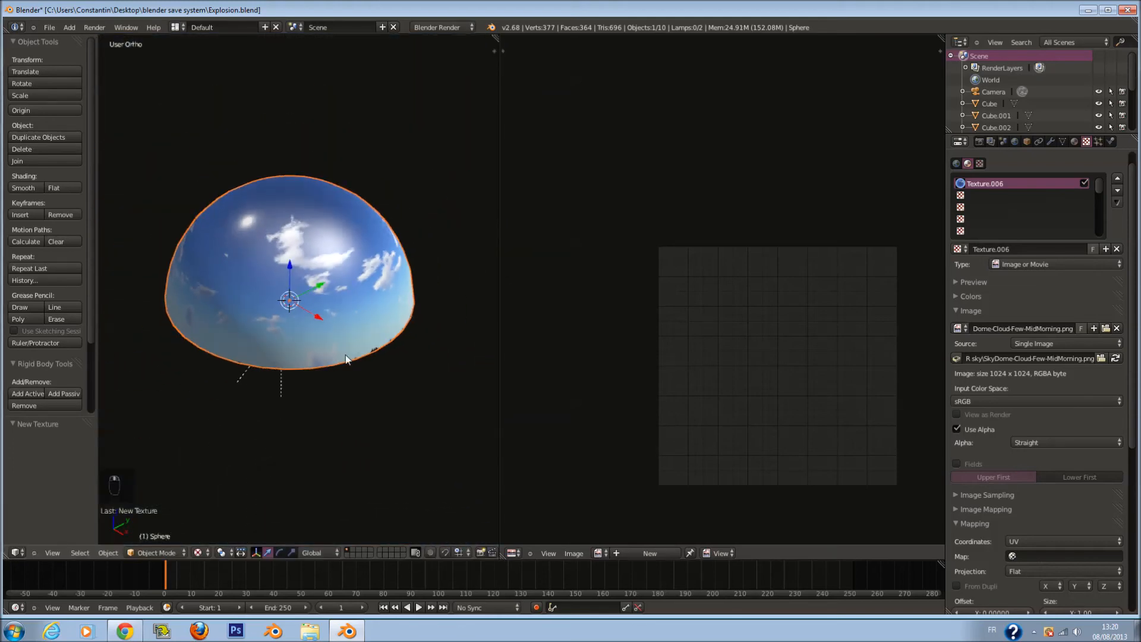
key("KP_7")
key("r")
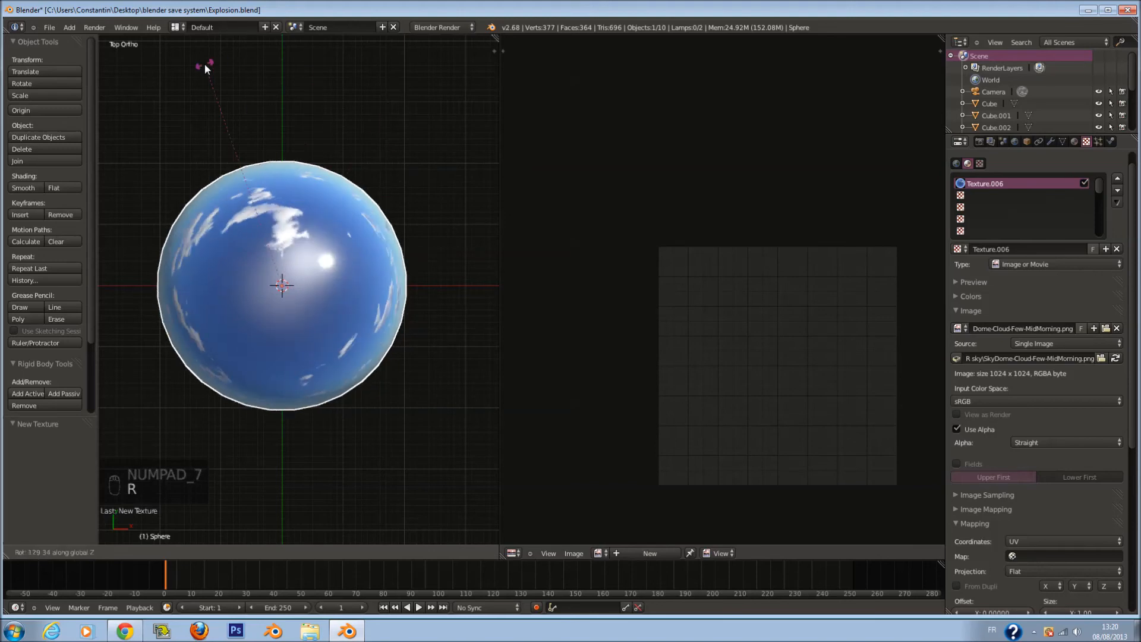
left_click(204, 64)
Restore the Texture shading and rotate the dome a further 13° or so around the Z axis
key("z")
scroll(433, 214, "up", 2)
key("z")
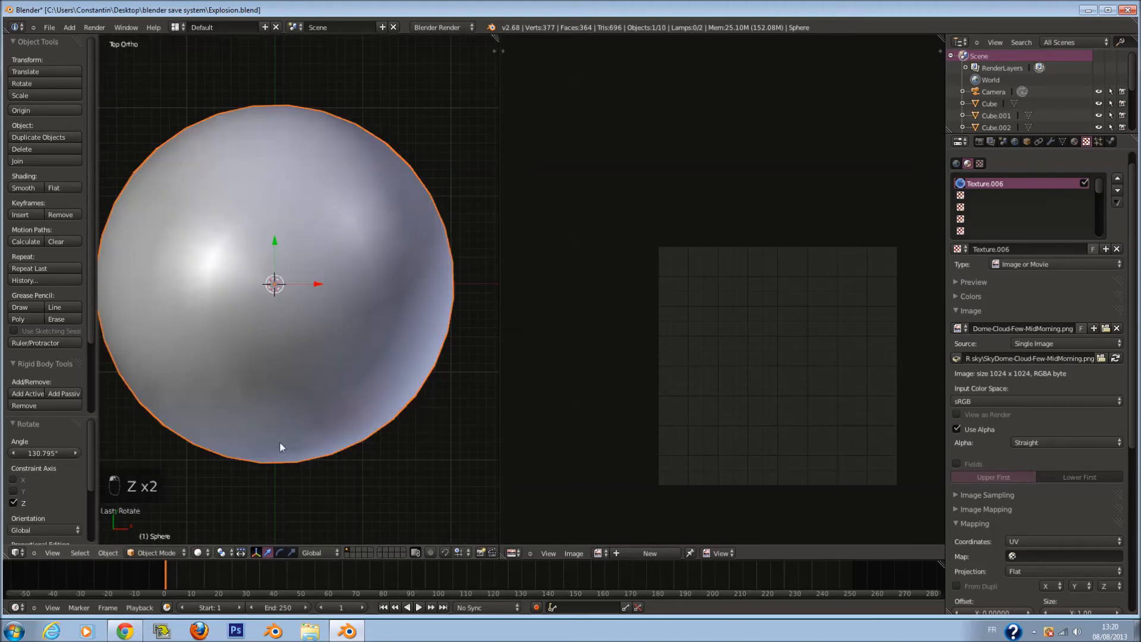
left_click(199, 552)
left_click(219, 501)
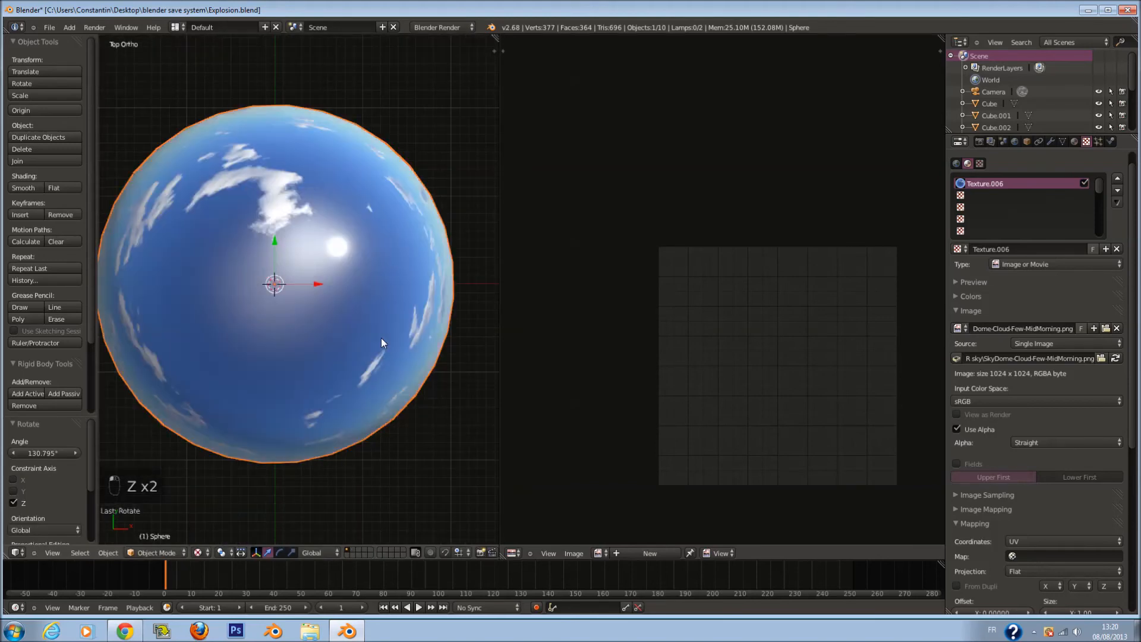
key("r")
left_click(434, 167)
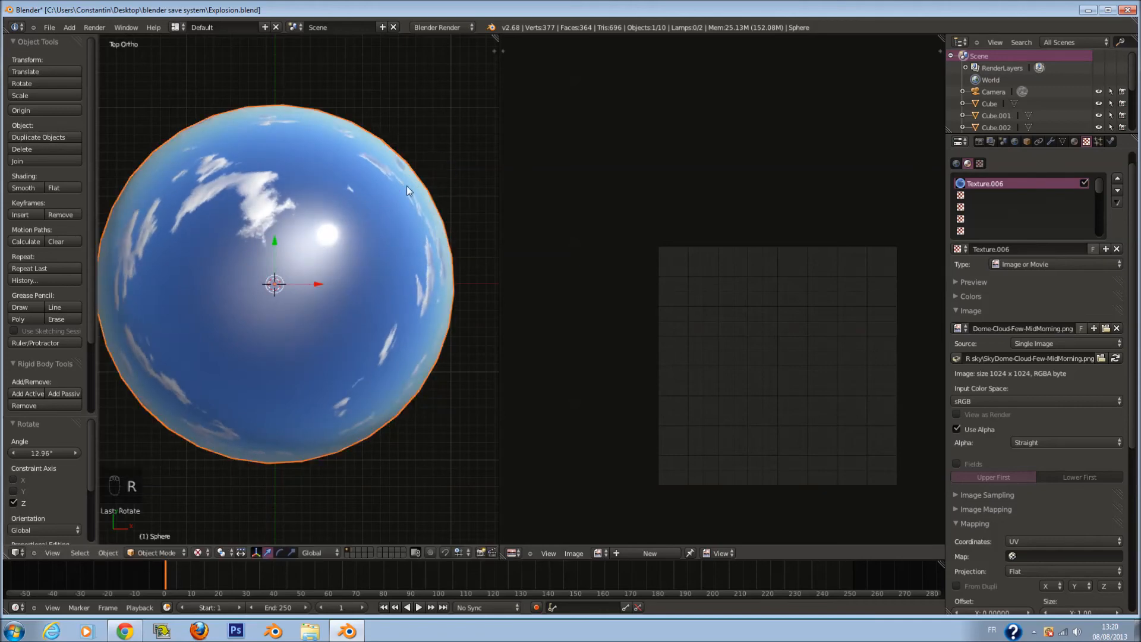
Return to the camera view, clear the selection and save the file
key("KP_0")
key("a")
key("a")
key("ctrl+s")
Render the current frame and widen the image editor to follow the render
left_click(390, 258)
left_click_drag(500, 197, 850, 238)
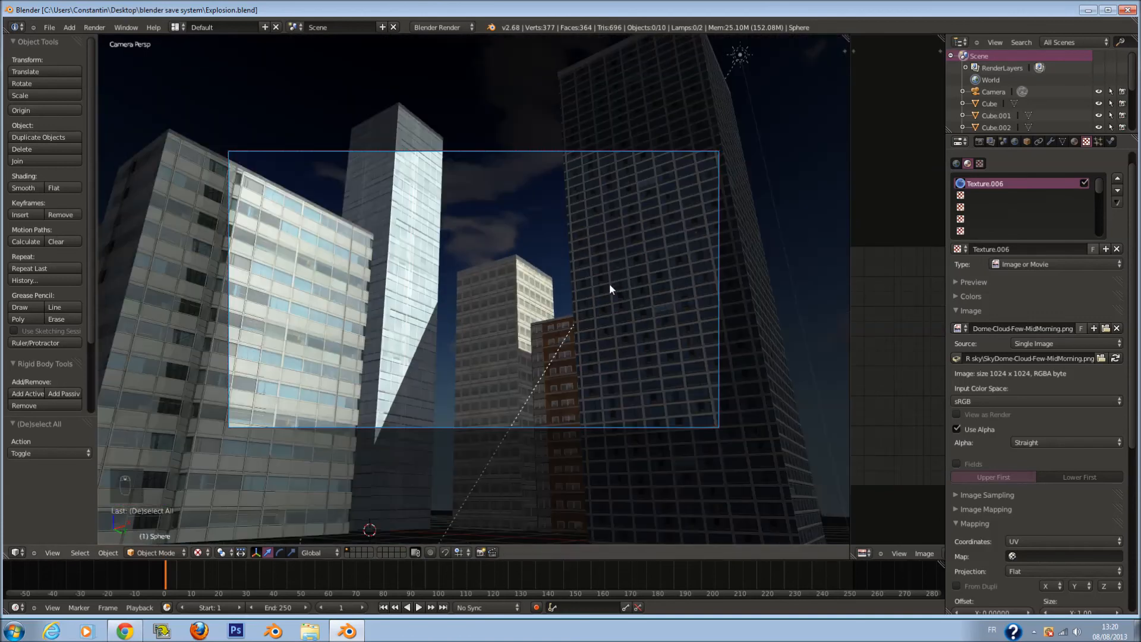
key("F12")
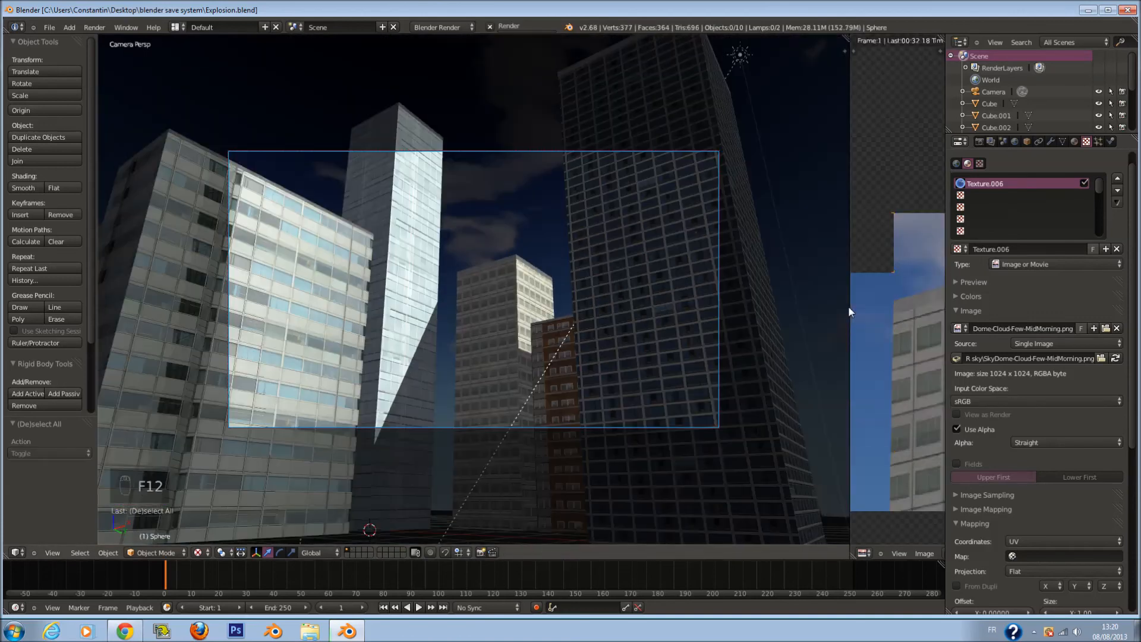
left_click_drag(848, 306, 457, 303)
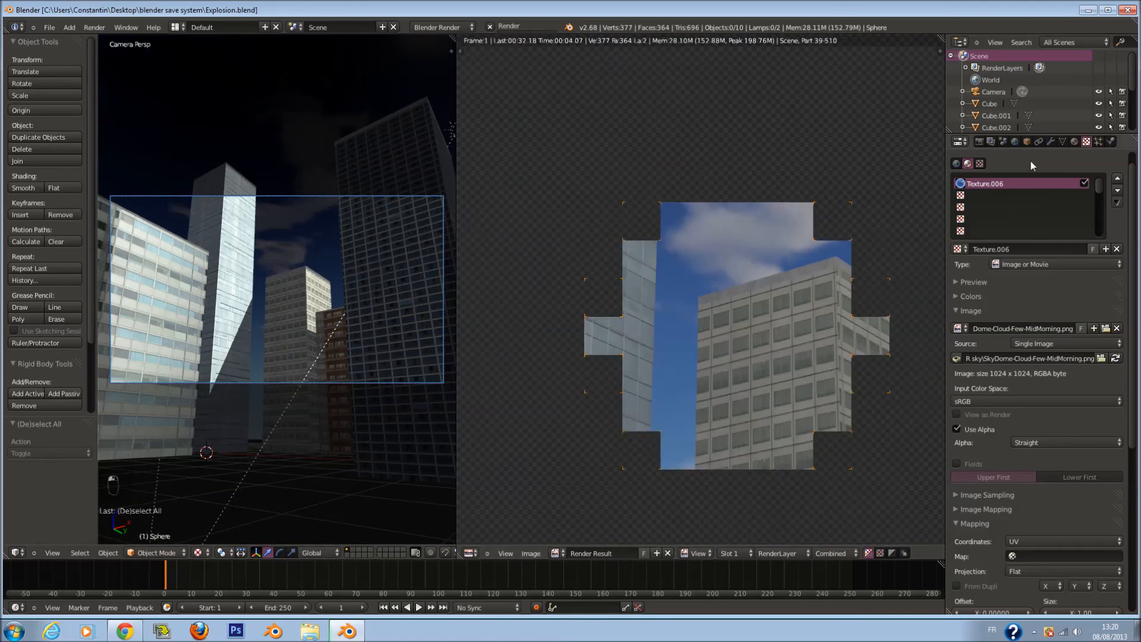
Make the Sky material shadeless and check its effect on the sky in the running render
left_click(1074, 141)
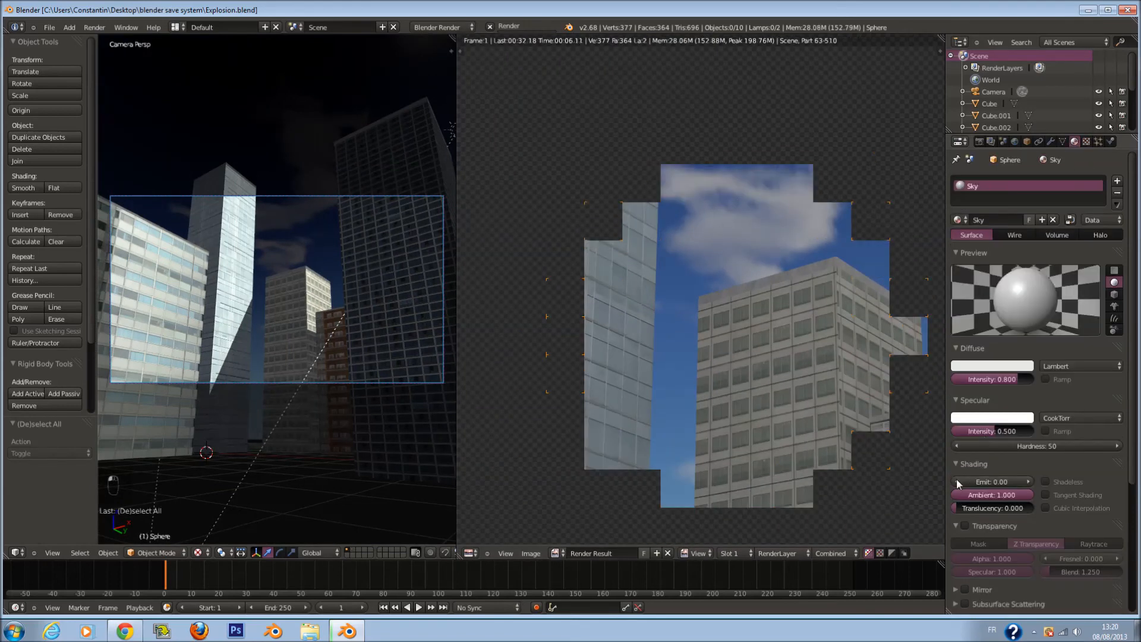
left_click(1045, 481)
scroll(679, 162, "down", 2)
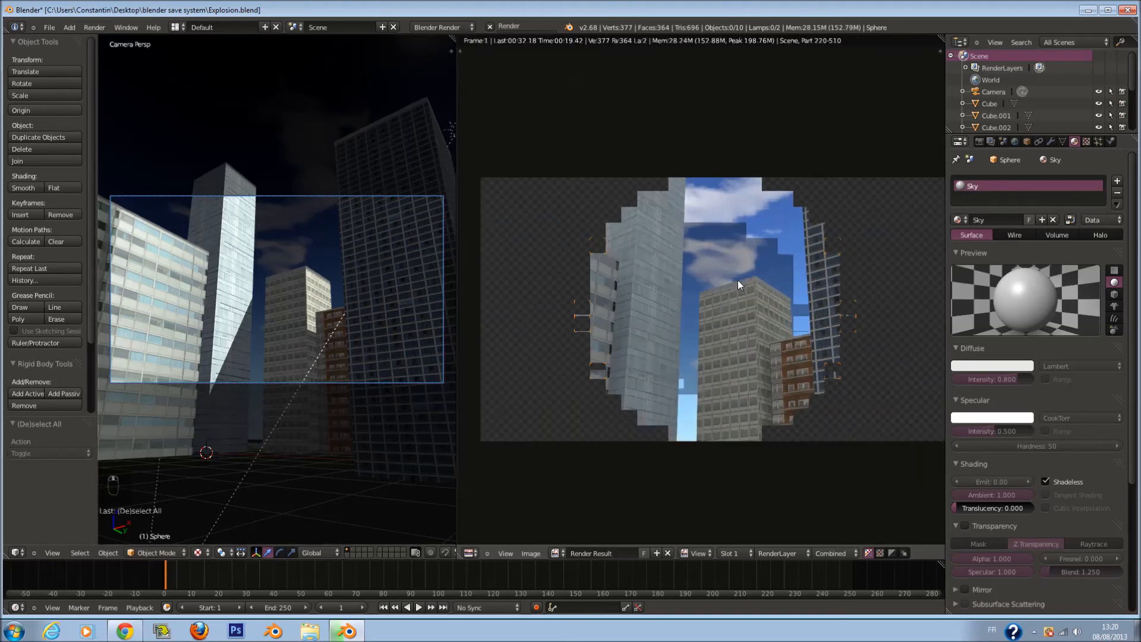
scroll(675, 241, "down", 1)
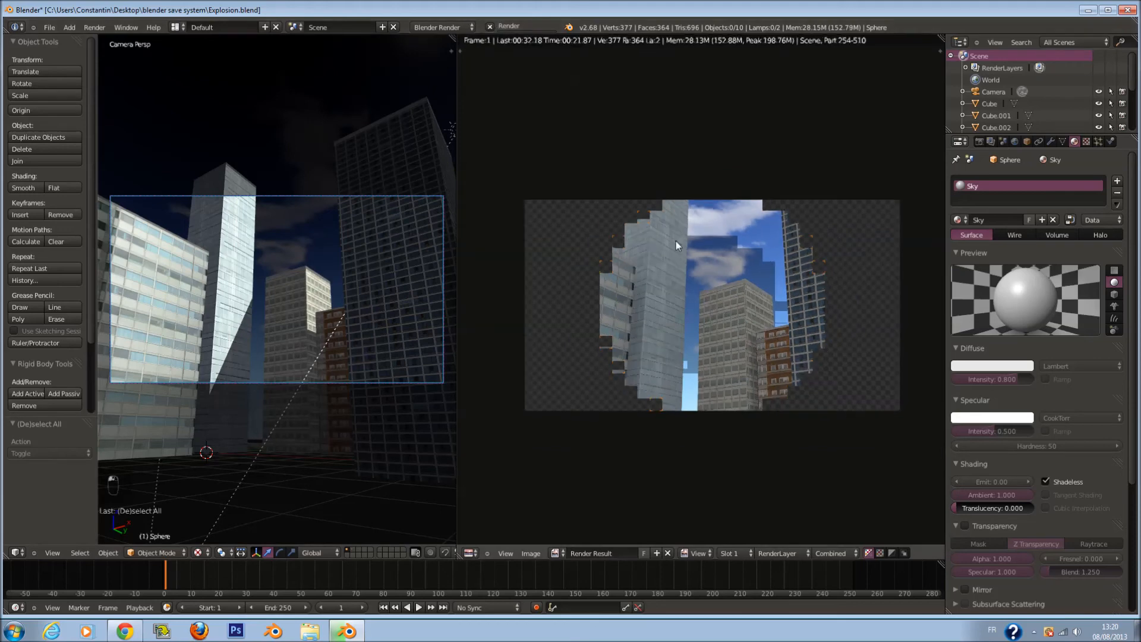
Cancel the running render and render the frame again with the shadeless sky
key("F11")
scroll(688, 265, "up", 1)
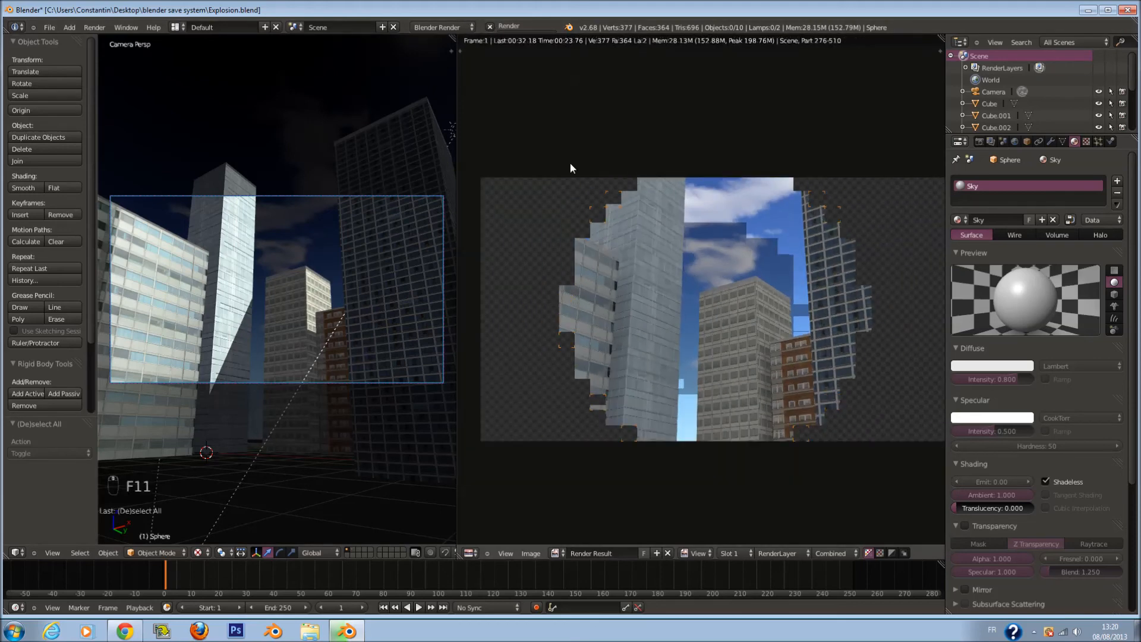
left_click(490, 30)
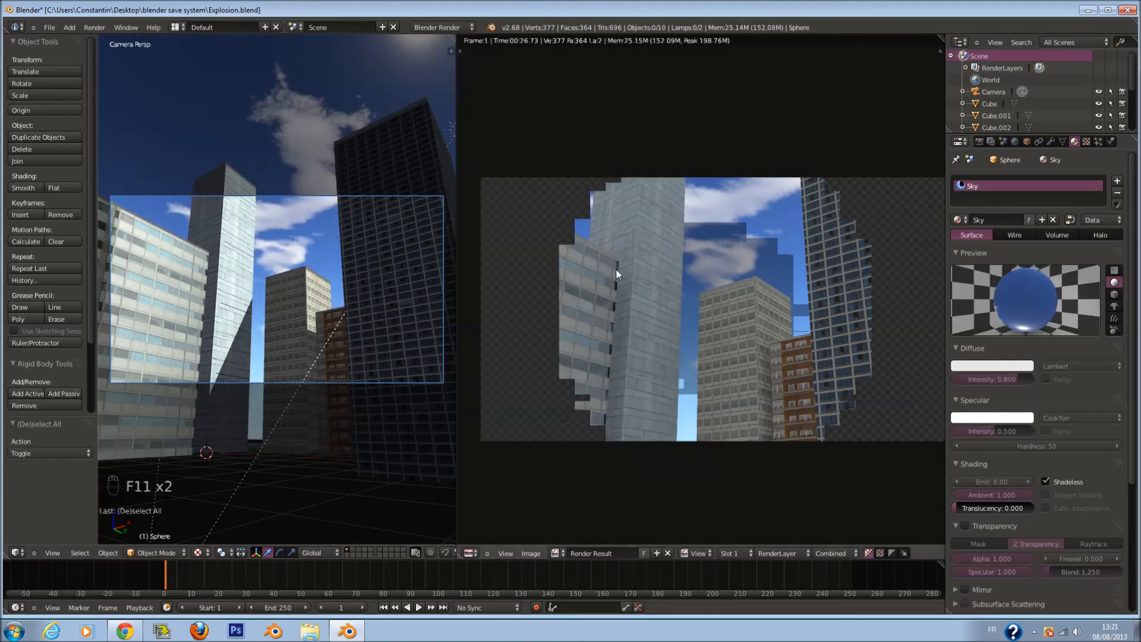
key("F12")
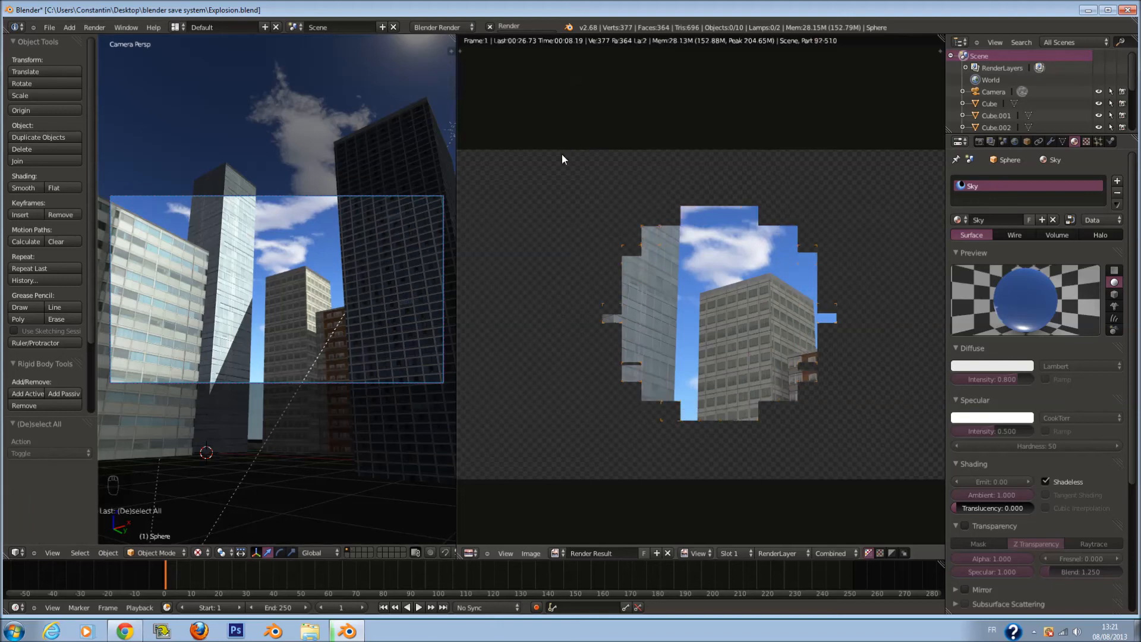
Cancel the running render of the shadeless sky scene
left_click(489, 27)
scroll(669, 251, "down", 1)
key("F11")
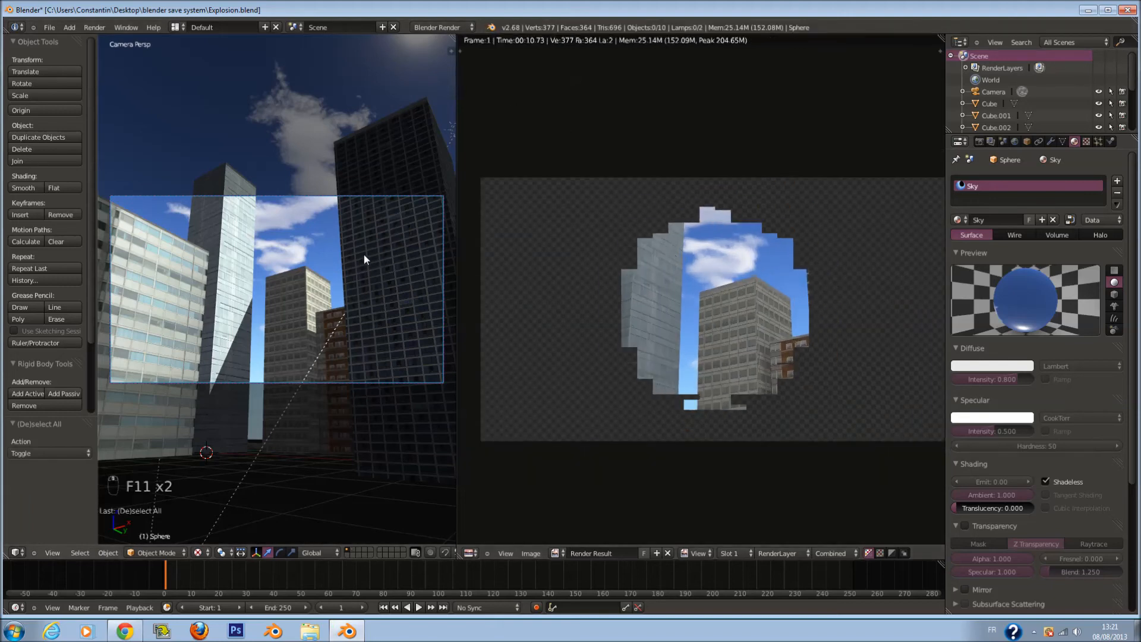
key("F11")
Select the sky dome and move it to layer 11
scroll(285, 229, "down", 2)
middle_click_drag(306, 224, 347, 248)
scroll(351, 245, "down", 3)
right_click(375, 219)
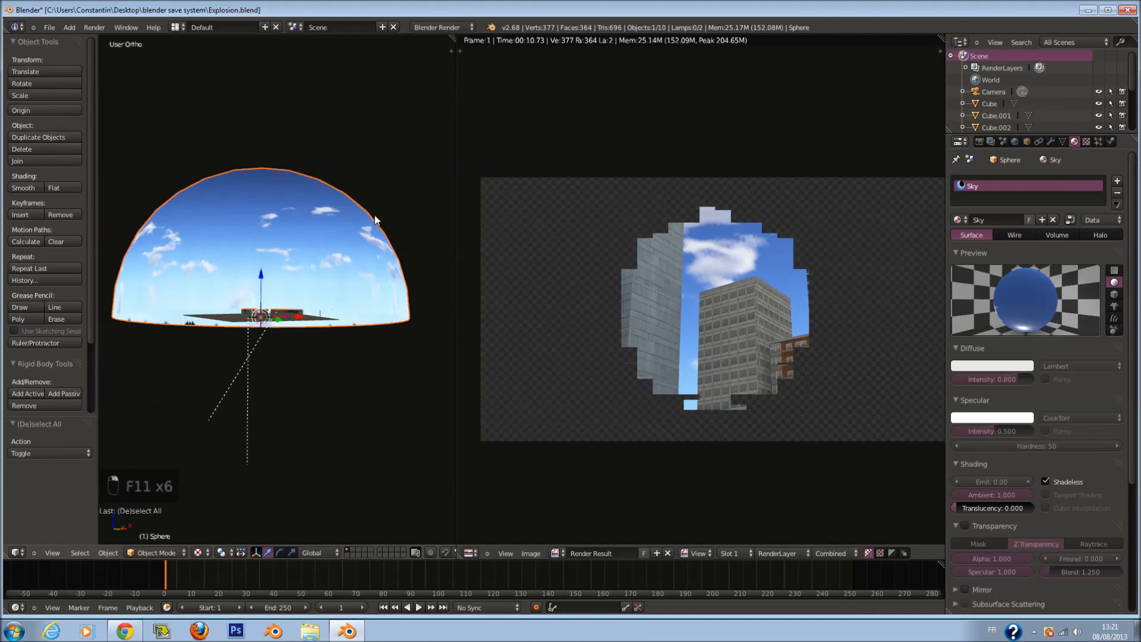
key("m")
left_click(481, 255)
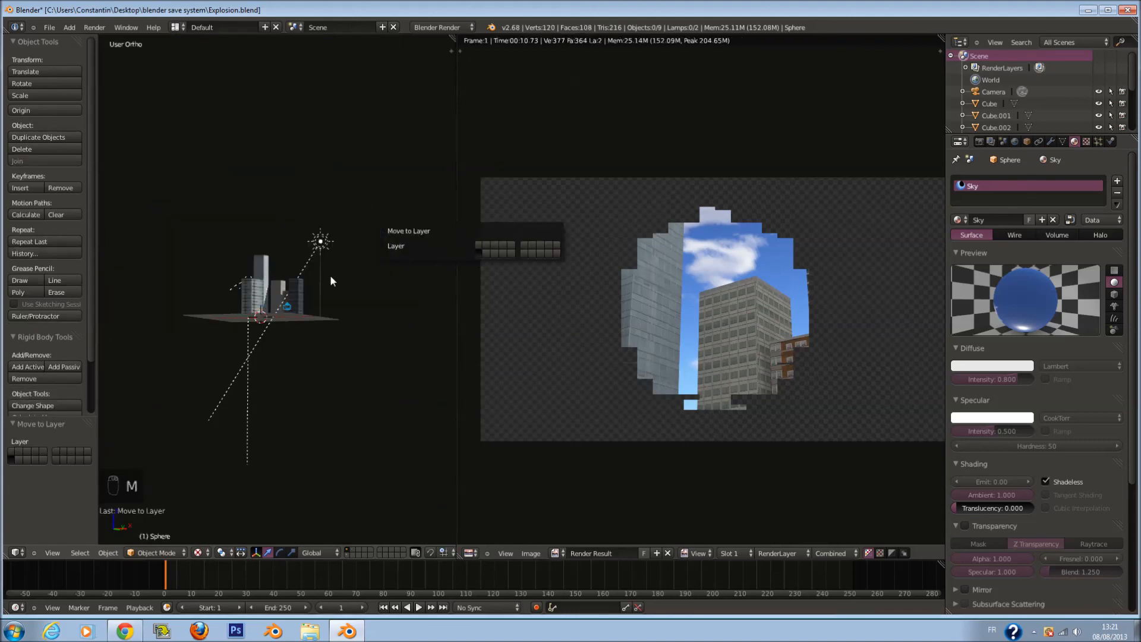
Test-render the buildings through the camera without the sky dome and stop the render partway
key("KP_0")
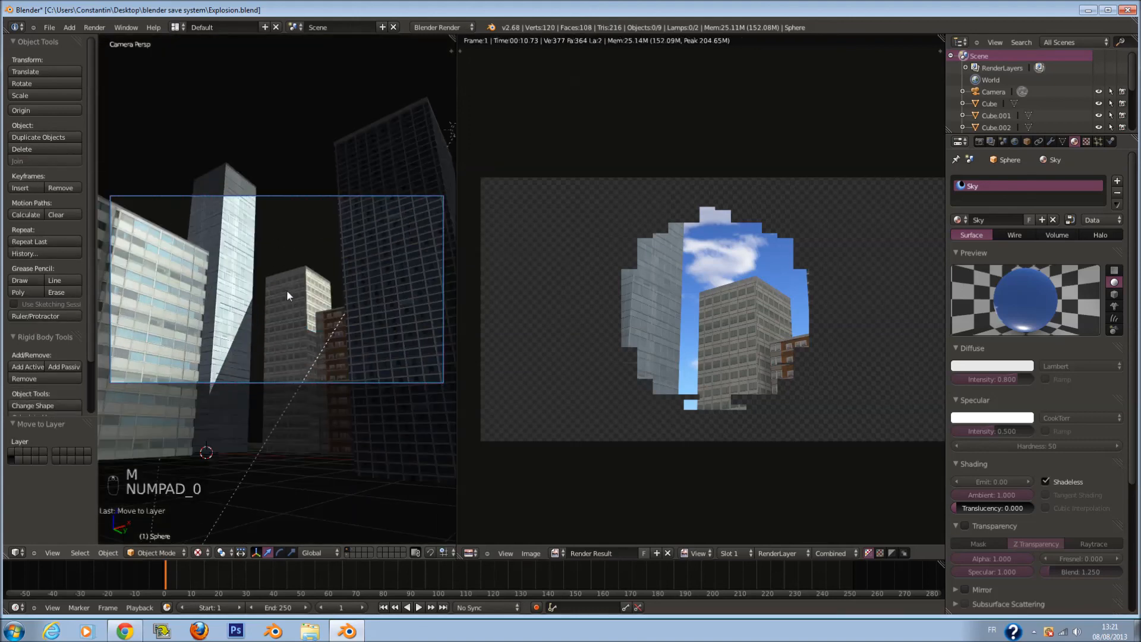
key("F12")
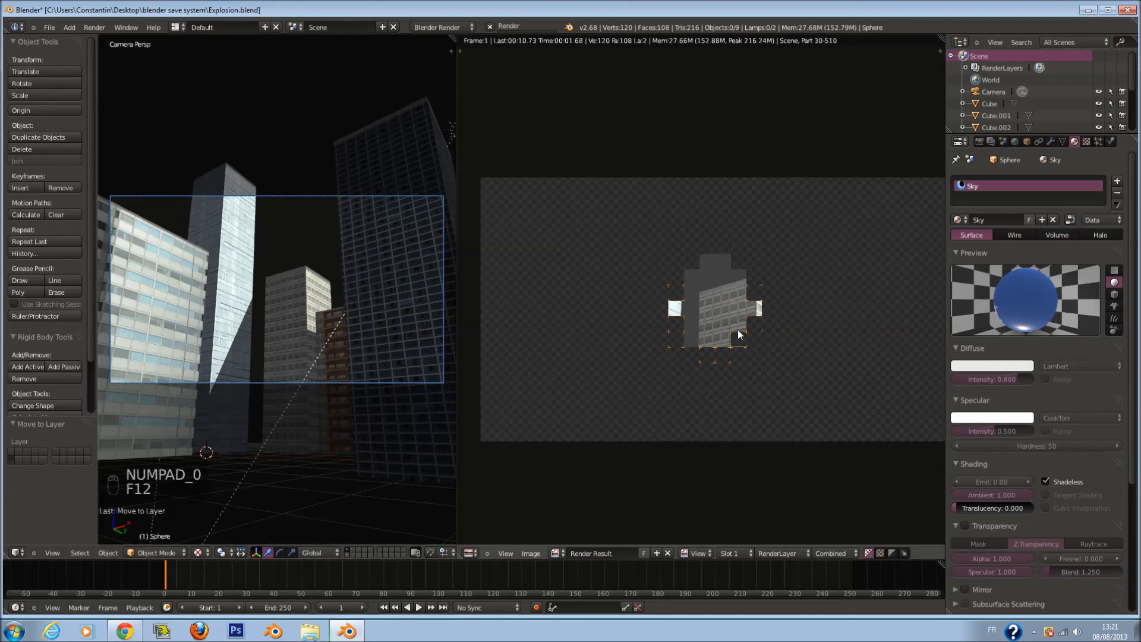
scroll(380, 359, "up", 2)
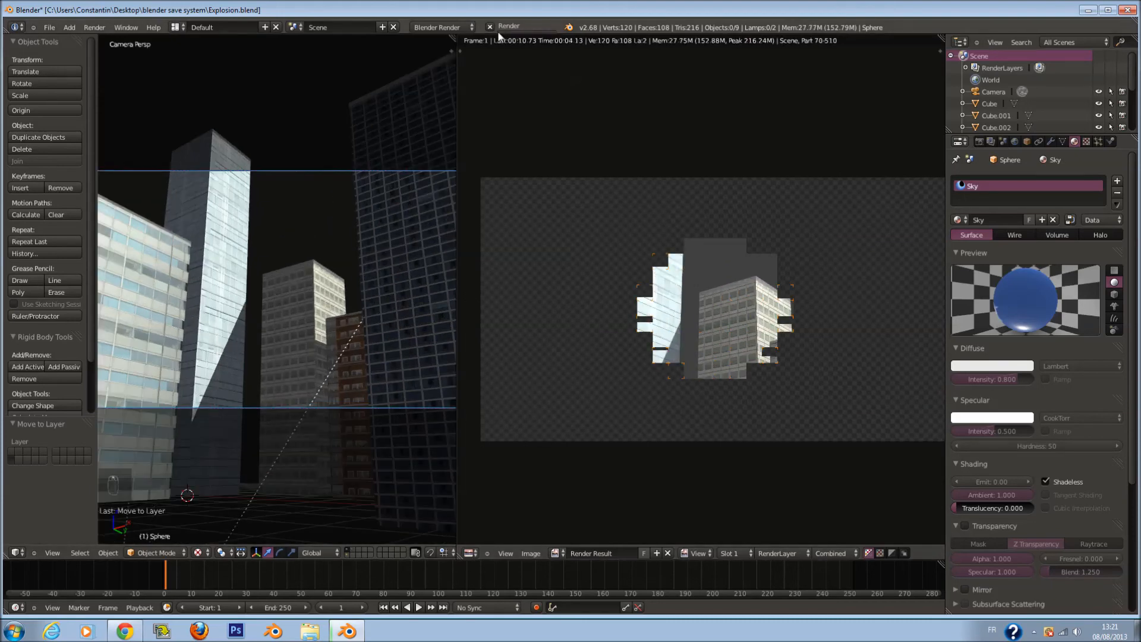
key("F11")
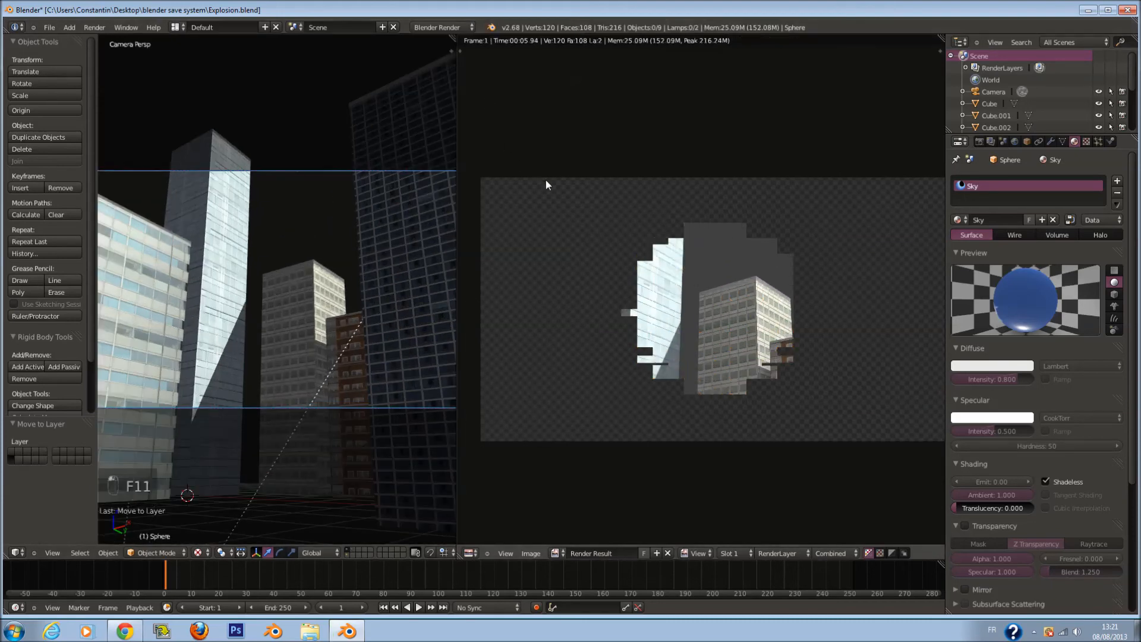
key("F11")
scroll(612, 261, "up", 2)
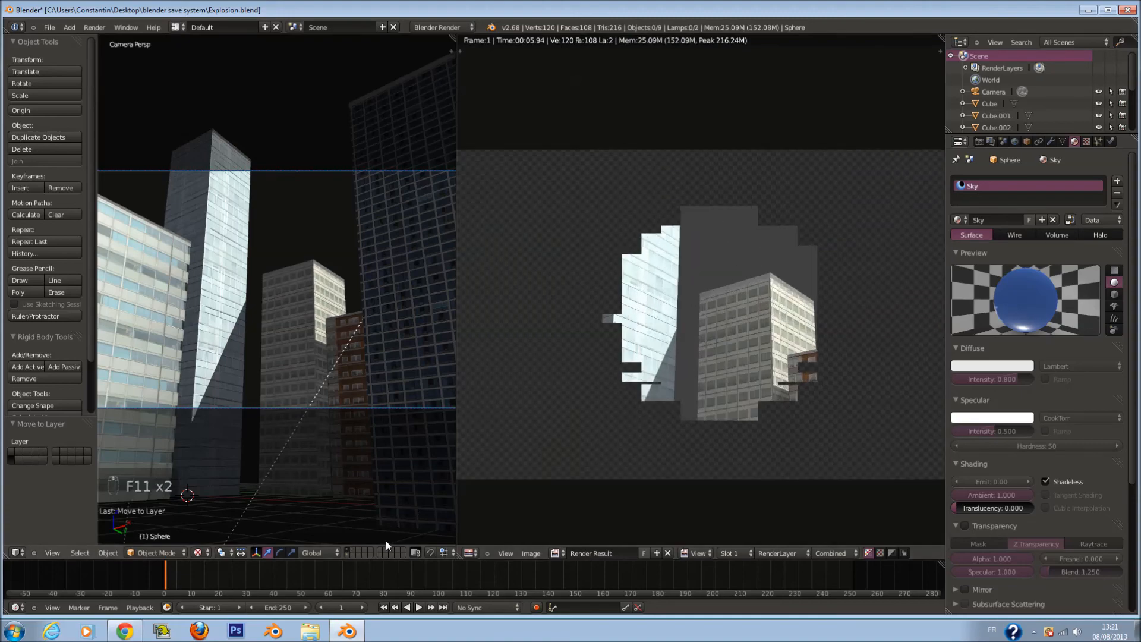
Merge the image editor into the 3D view, clear the selection and save the file
left_click_drag(453, 39, 523, 65)
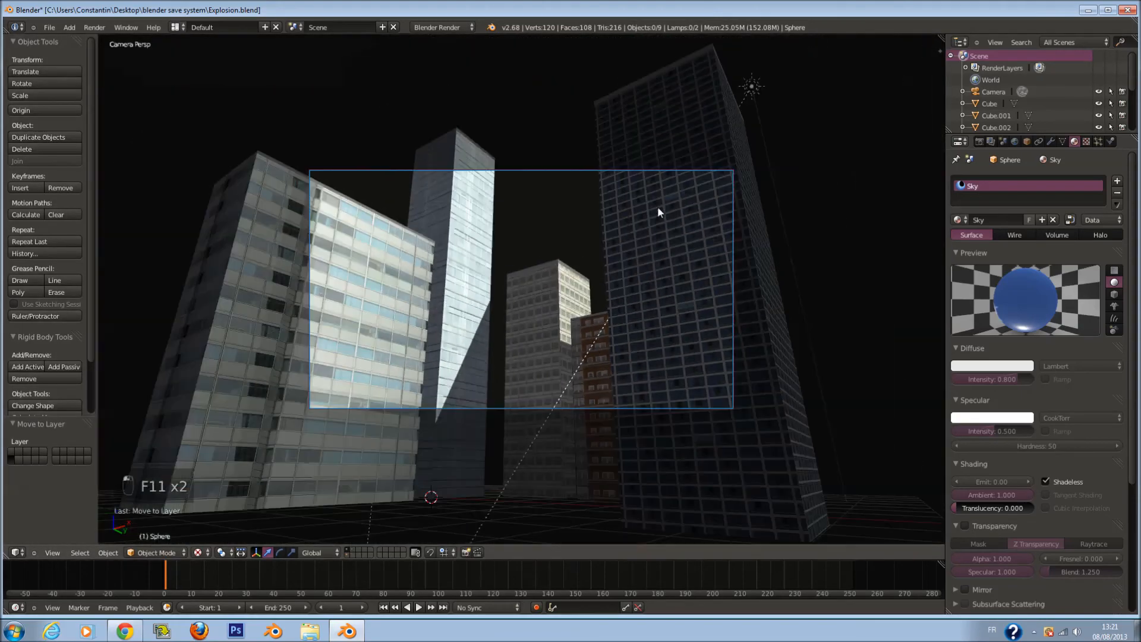
middle_click_drag(658, 208, 701, 257)
key("a")
key("a")
key("a")
middle_click_drag(739, 301, 713, 330)
key("ctrl+s")
key("a")
key("a")
key("a")
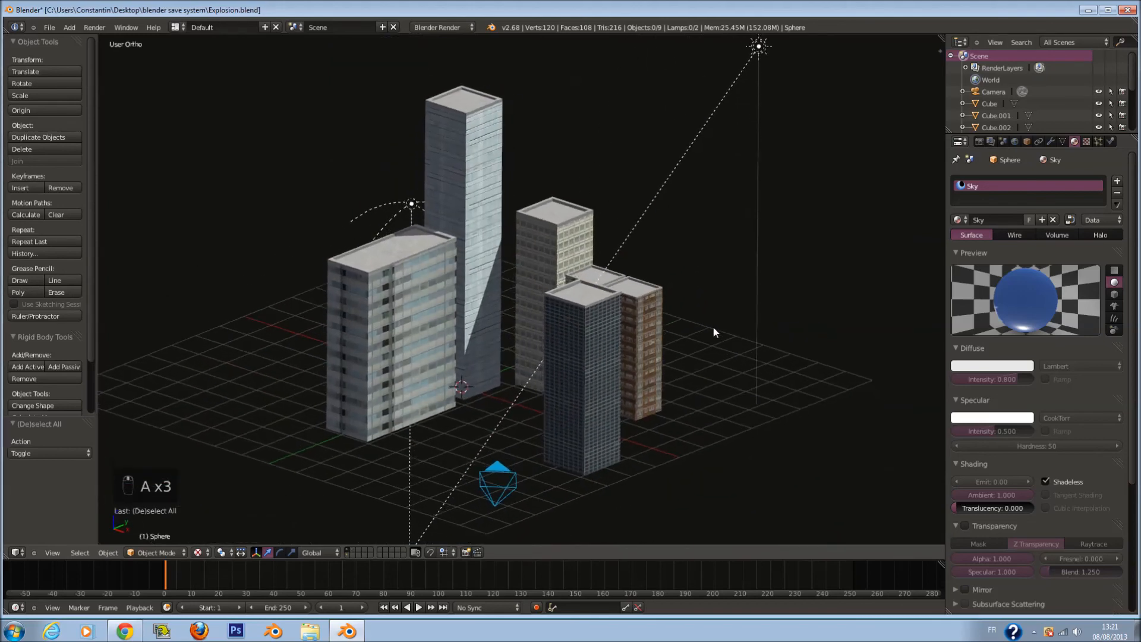
Show layer 2, select the broken chunk Cylinder.003 and display it framed from the front in solid shading
left_click(351, 550)
right_click(471, 355)
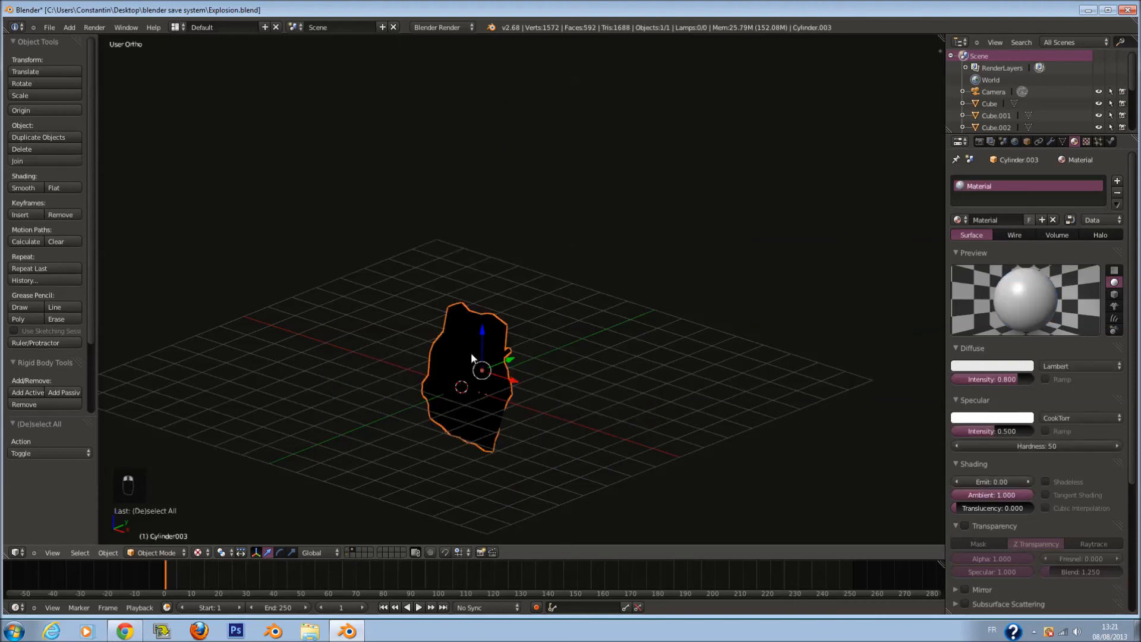
key("KP_1")
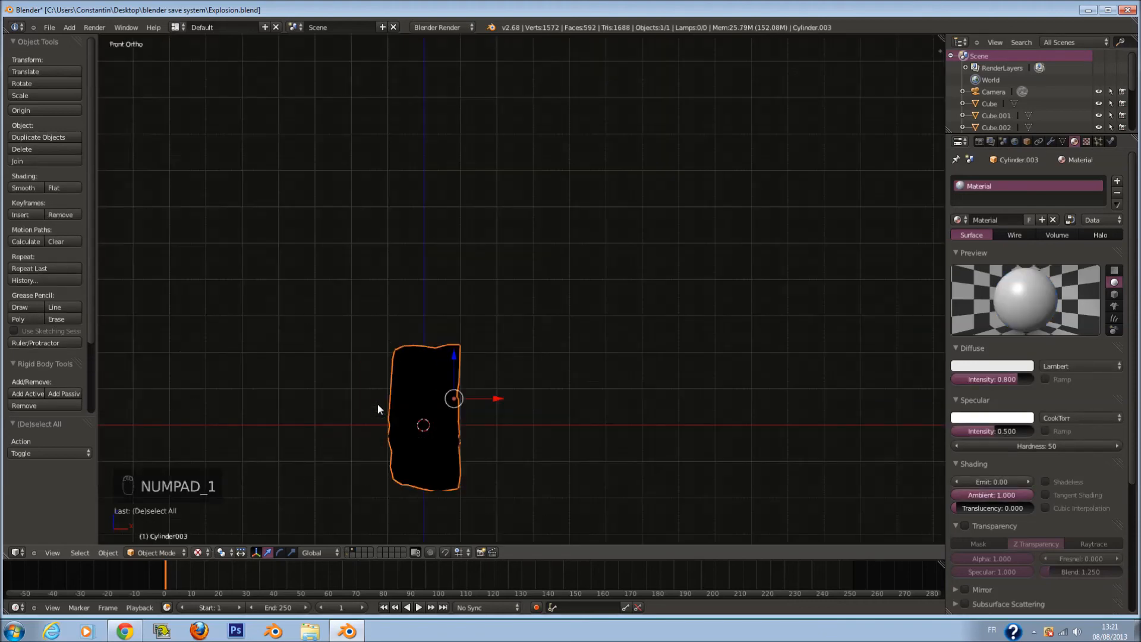
key("KP_Decimal")
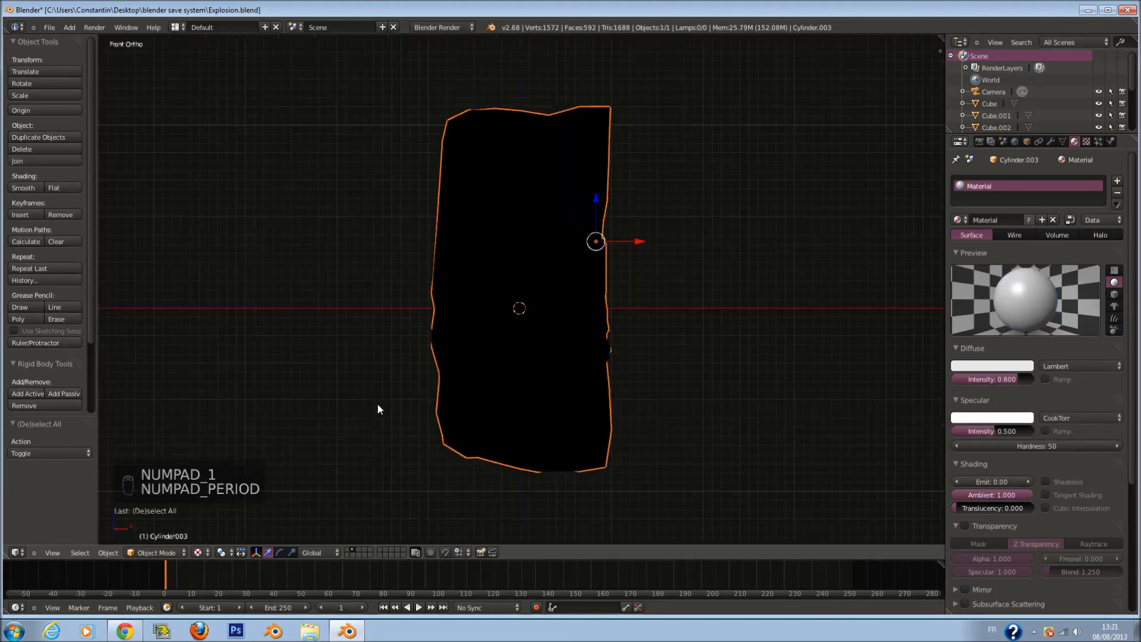
left_click(203, 552)
left_click(207, 516)
Unwrap all faces of the broken chunk with the standard Unwrap and return to Object Mode
key("Tab")
key("a")
key("a")
key("a")
key("a")
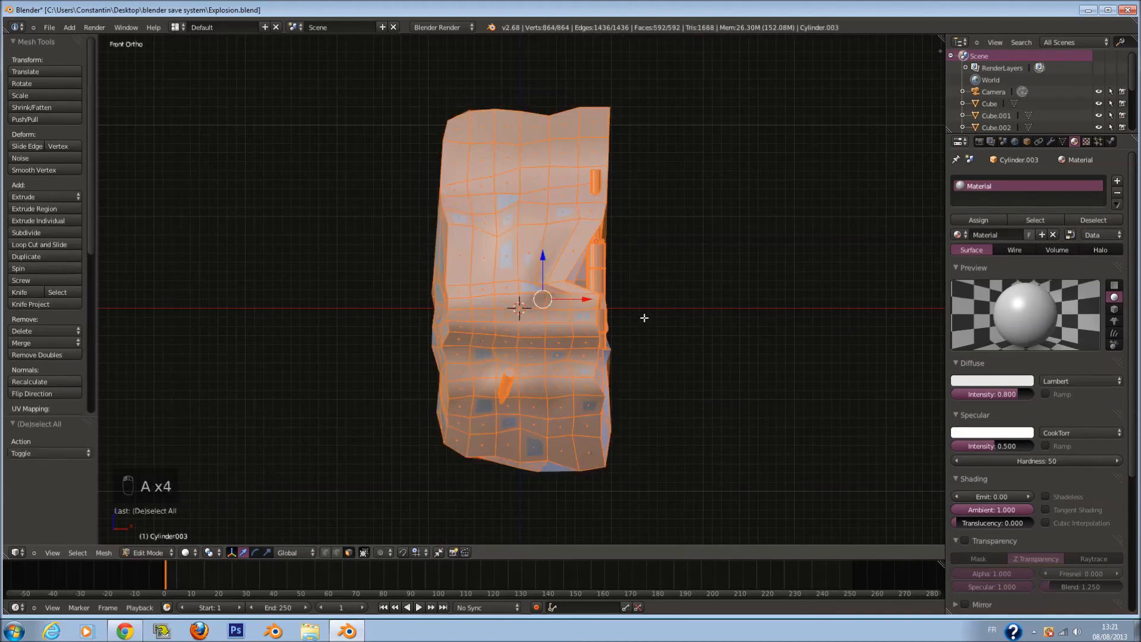
middle_click_drag(646, 298, 575, 329)
key("u")
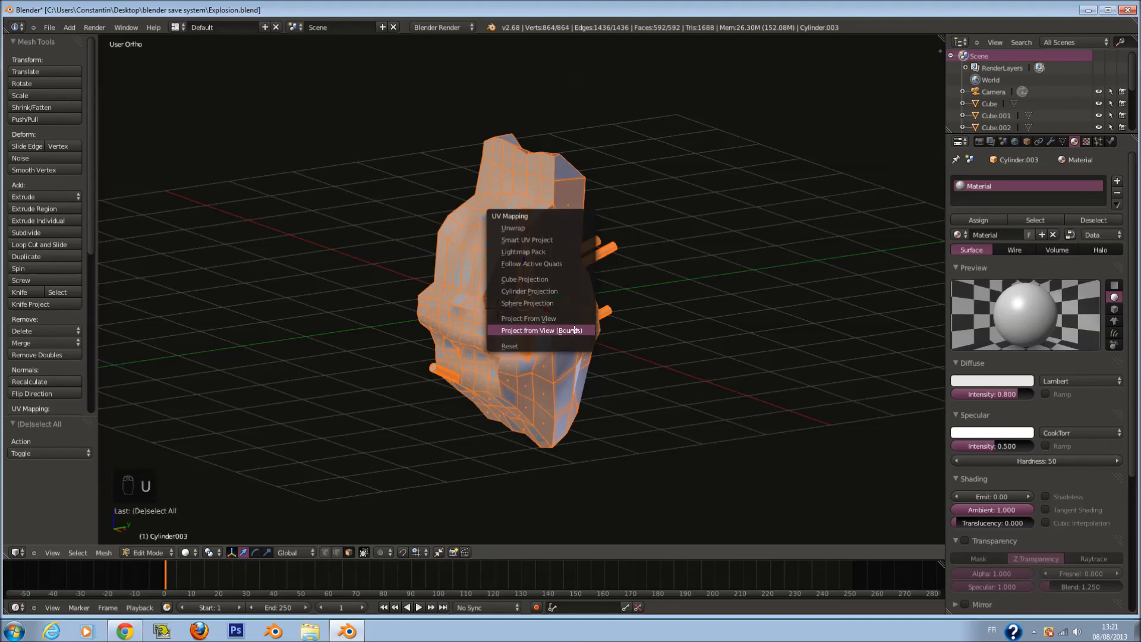
left_click(549, 226)
key("Tab")
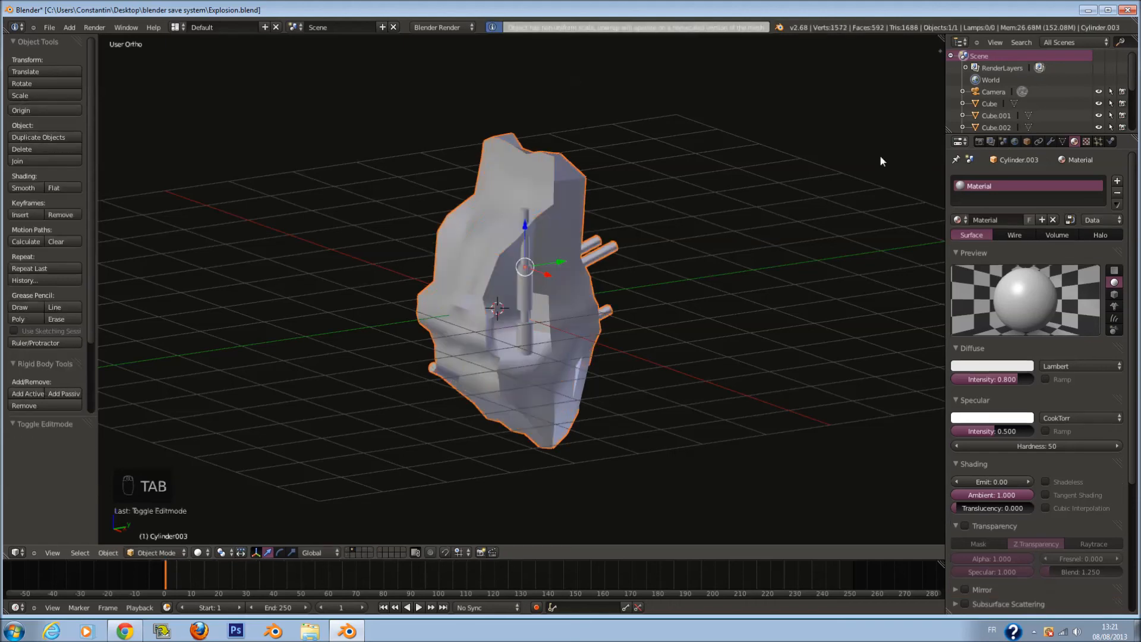
Split the 3D view to add a UV/Image Editor, put the chunk in Edit Mode and unlink the render result
left_click_drag(939, 50, 485, 121)
left_click(498, 552)
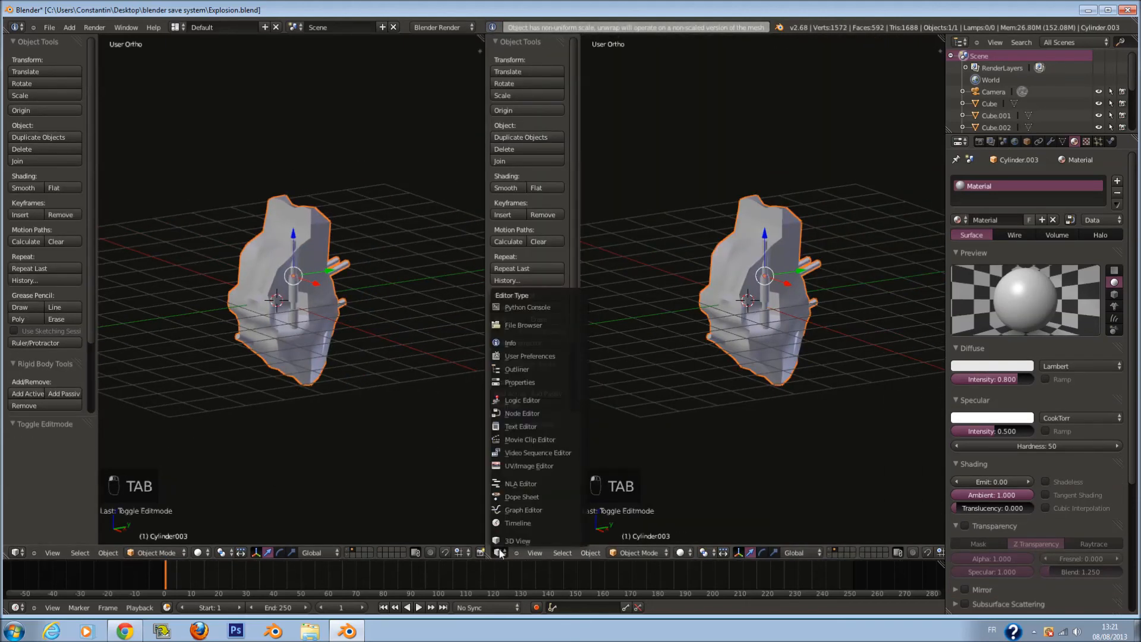
left_click(523, 466)
key("Tab")
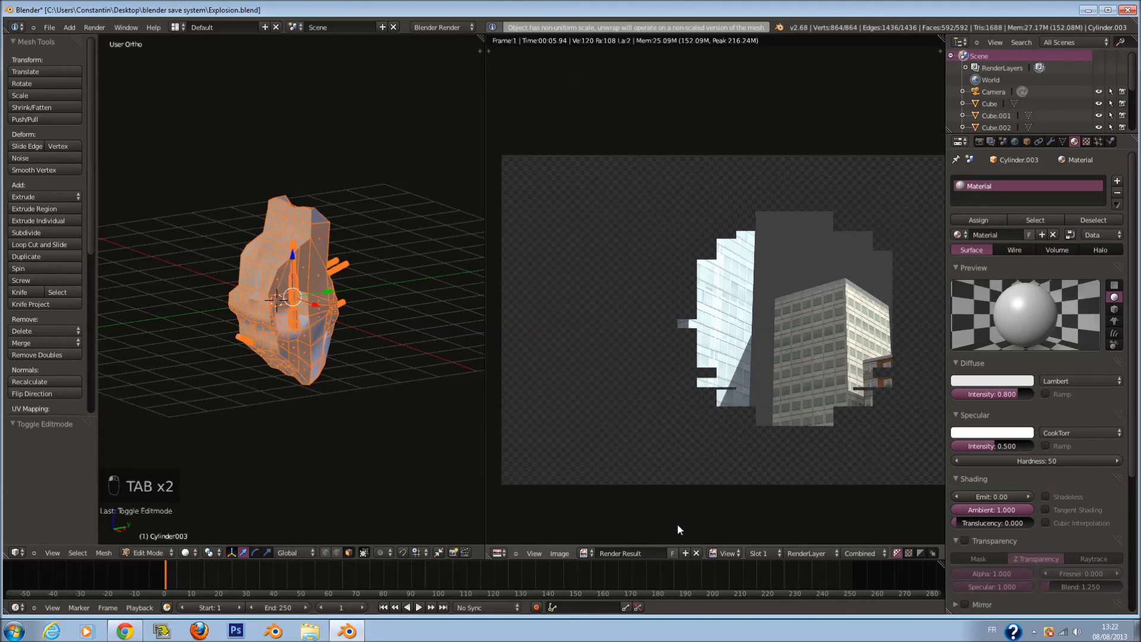
left_click(695, 553)
scroll(716, 442, "up", 2)
Unwrap all faces of the chunk with Smart UV Project at a 66.00 angle limit and leave Edit Mode
key("u")
left_click(303, 363)
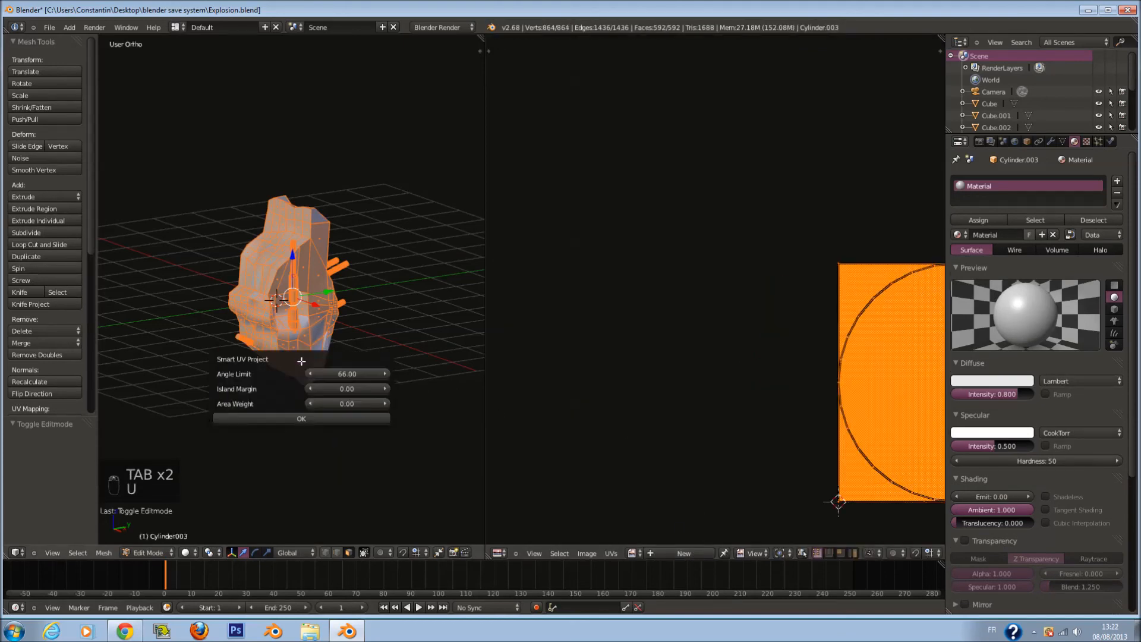
left_click(333, 418)
middle_click_drag(828, 440, 733, 407)
key("Tab")
Save the file and merge the UV editor back into the 3D view
key("ctrl+s")
left_click_drag(481, 37, 924, 162)
key("ctrl+s")
Give the chunk's material an Image or Movie texture mapped with UV coordinates
left_click(1085, 143)
left_click(1059, 305)
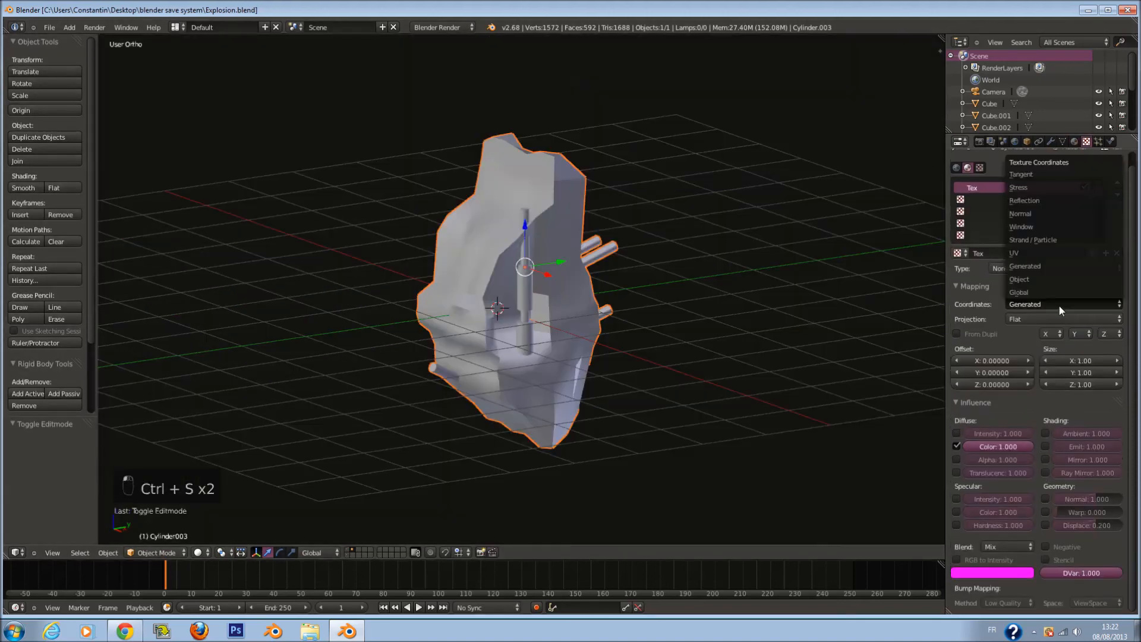
left_click(1045, 253)
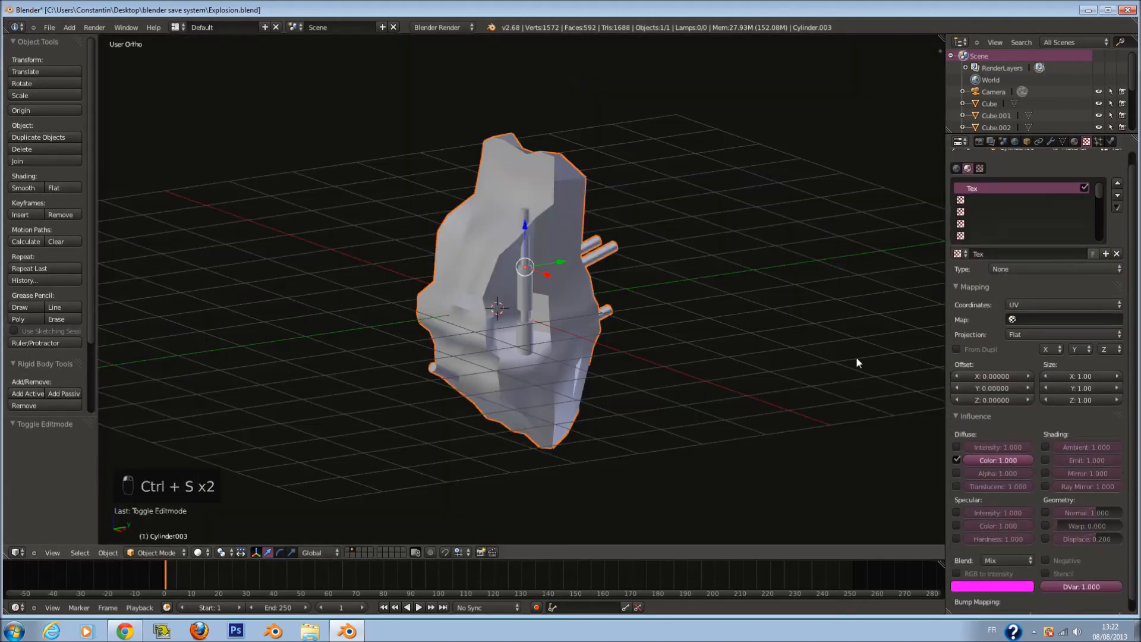
left_click(1049, 278)
left_click(1034, 204)
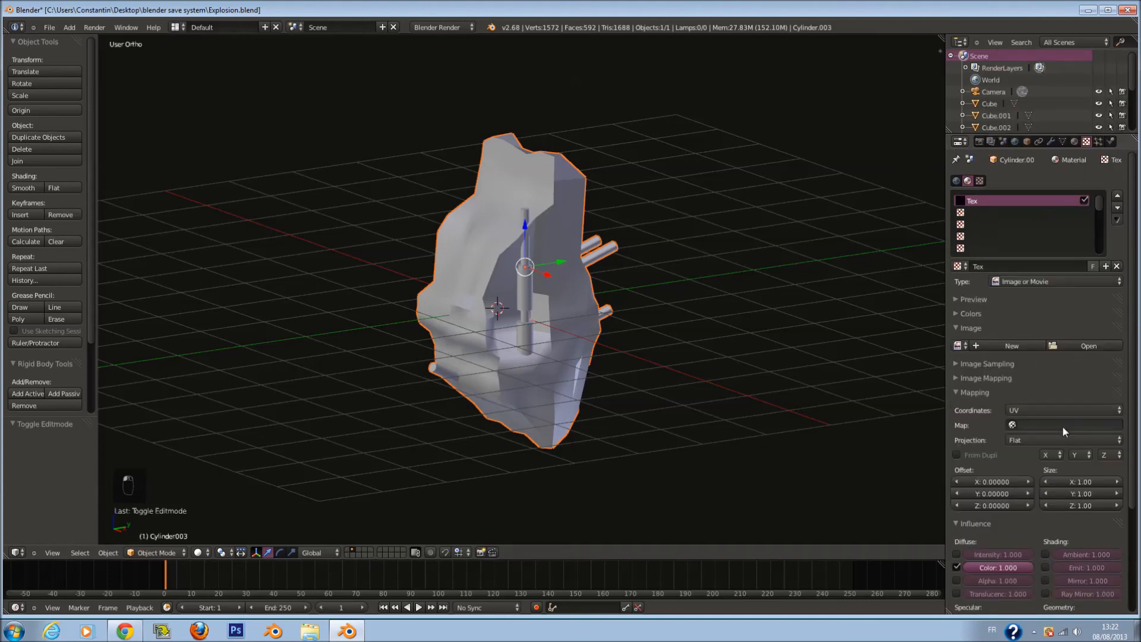
Start opening an image for the chunk's texture and show the files as thumbnails
left_click(1091, 346)
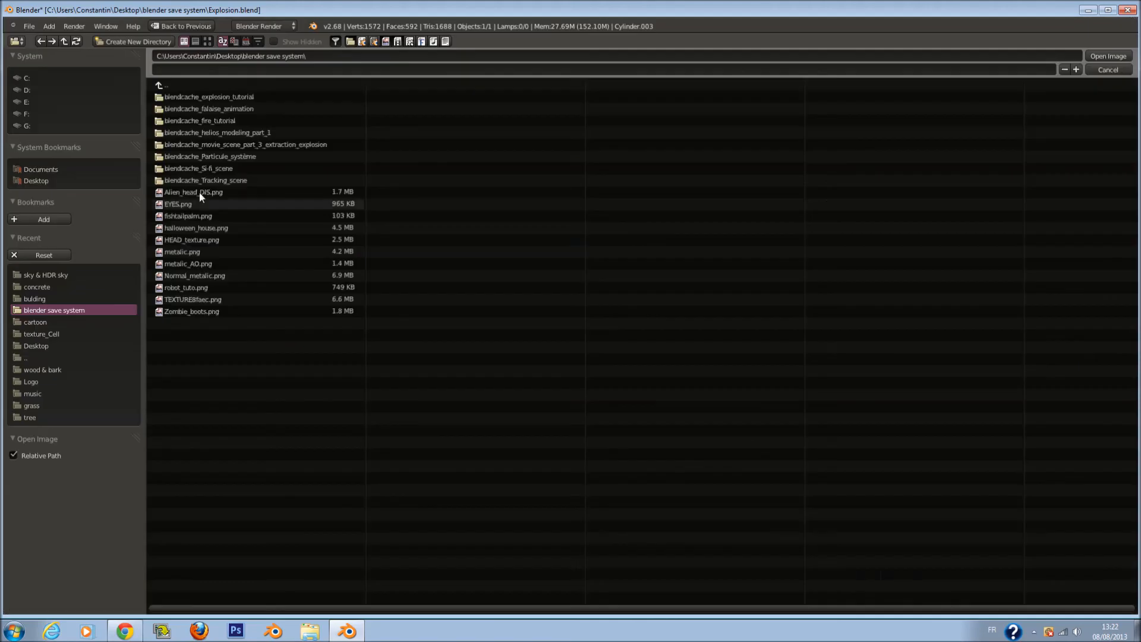
left_click(52, 297)
left_click(208, 41)
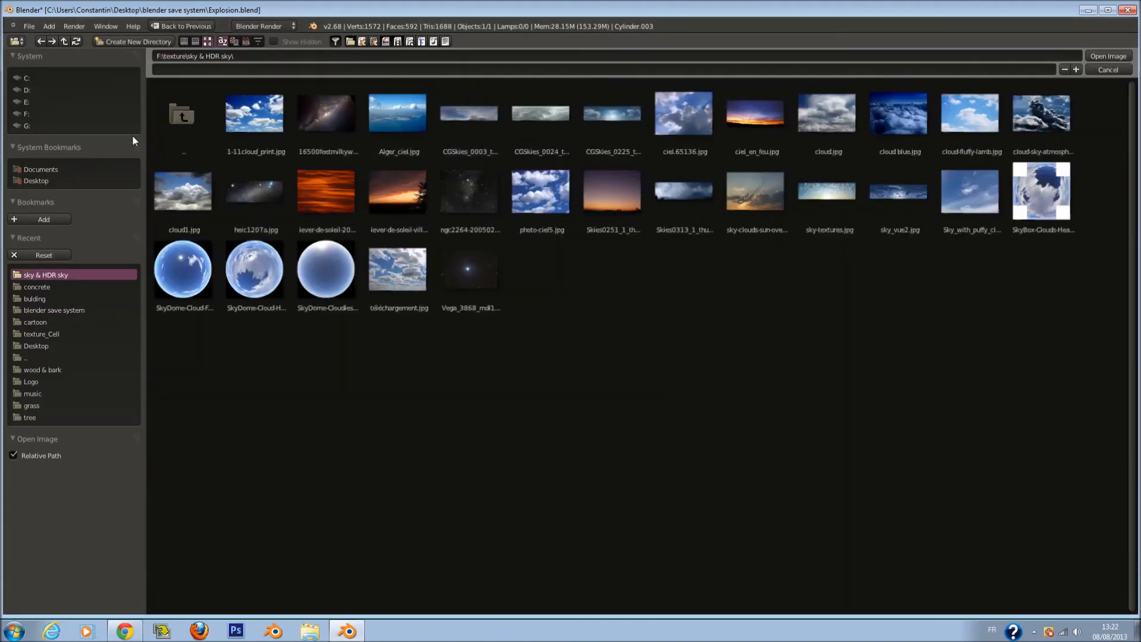
Look through the texture library, Desktop, and Documents texture folders for a suitable surface image
left_click(176, 107)
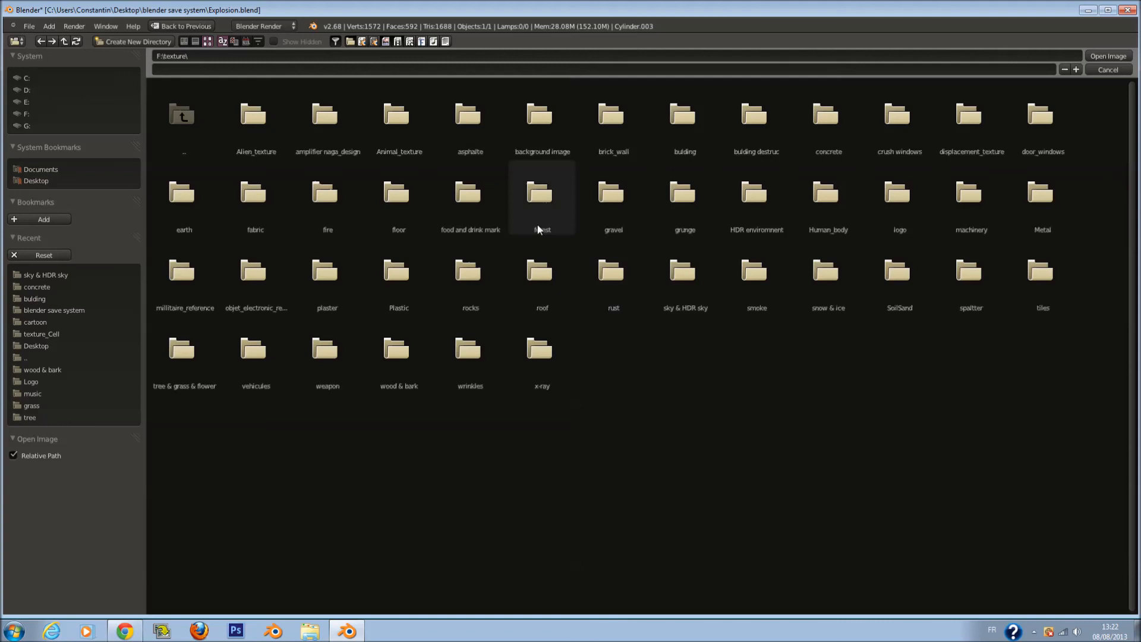
left_click(40, 179)
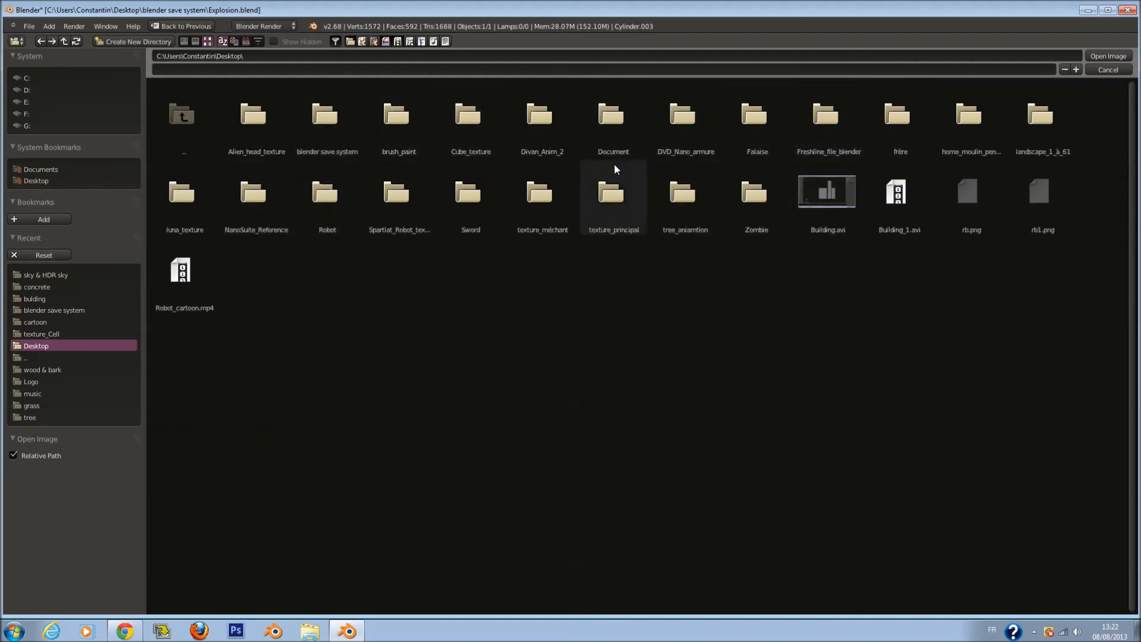
left_click(42, 169)
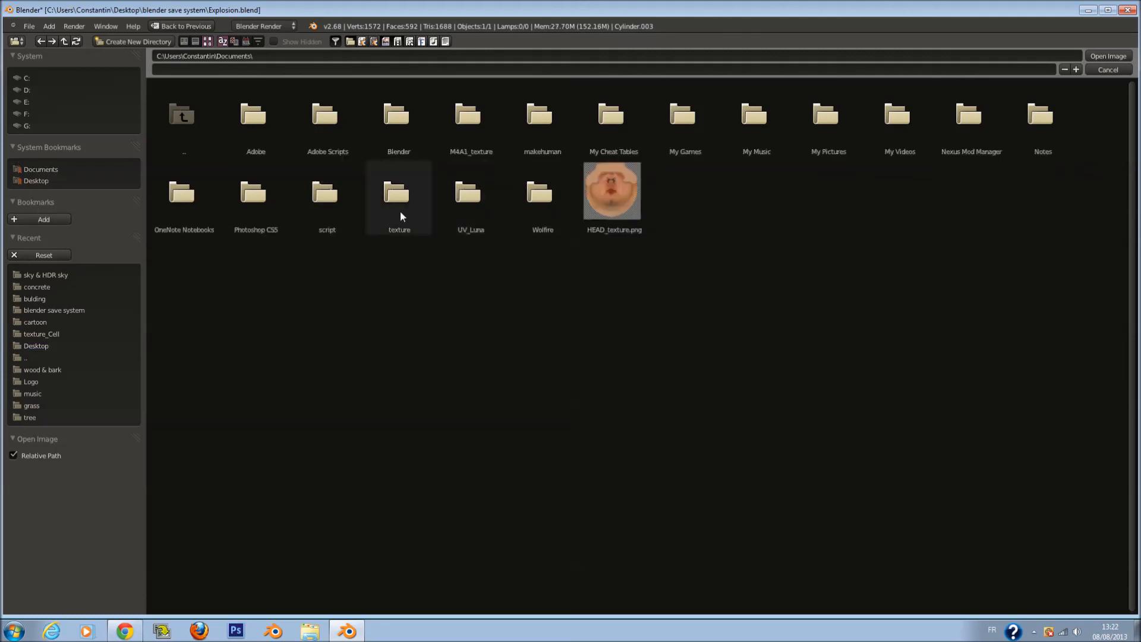
scroll(559, 263, "down", 5)
scroll(654, 419, "down", 10)
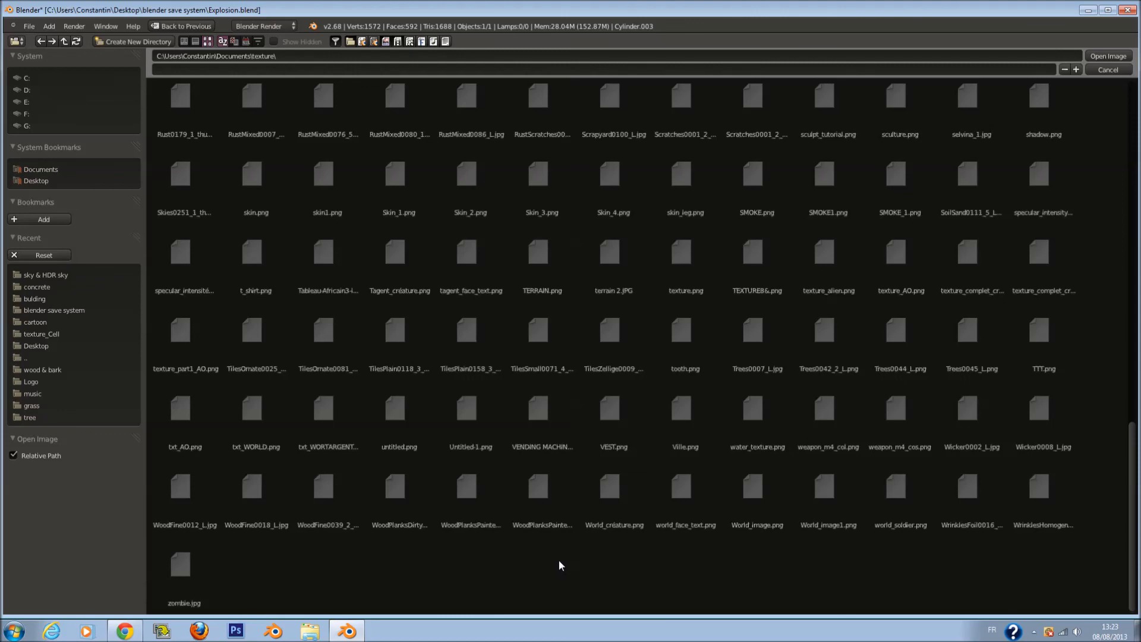
scroll(707, 279, "up", 10)
scroll(711, 269, "up", 8)
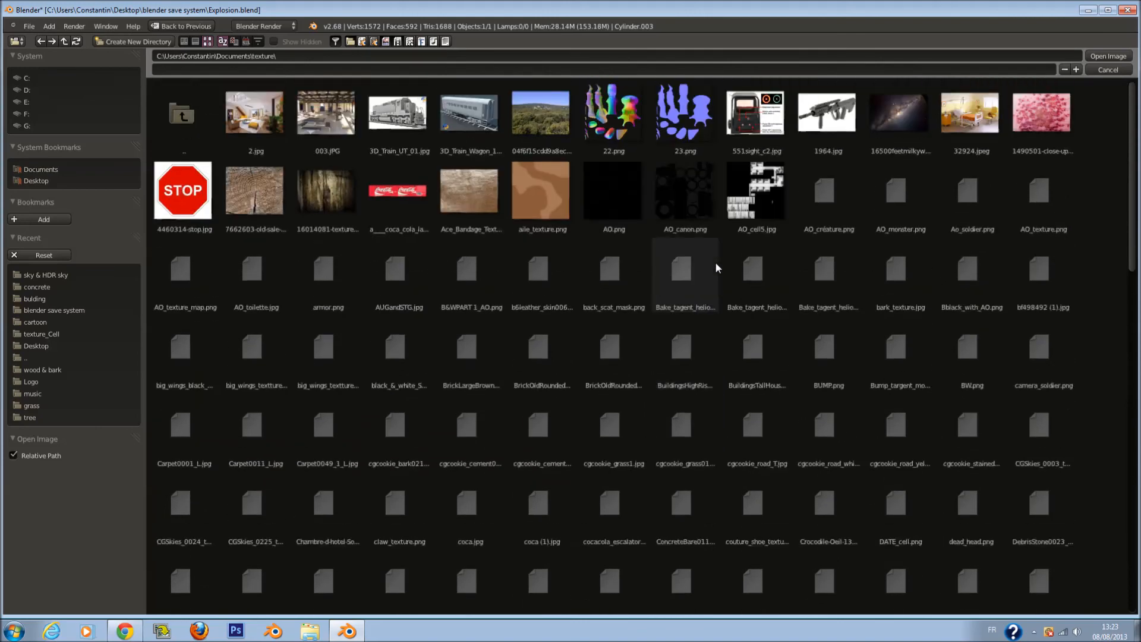
scroll(716, 265, "down", 1)
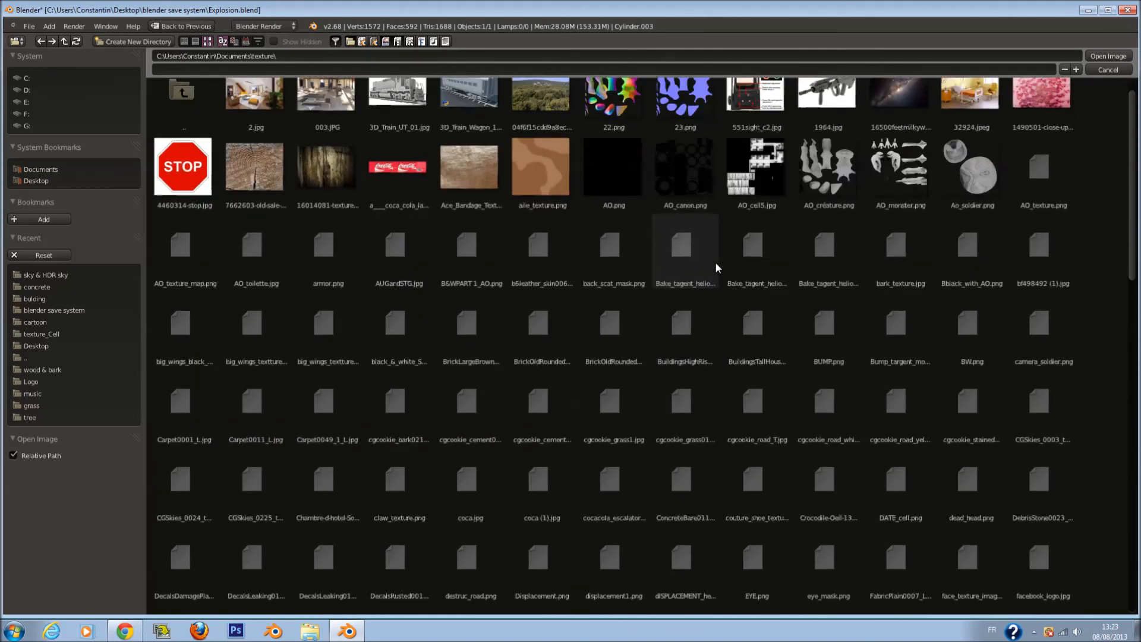
scroll(715, 262, "down", 3)
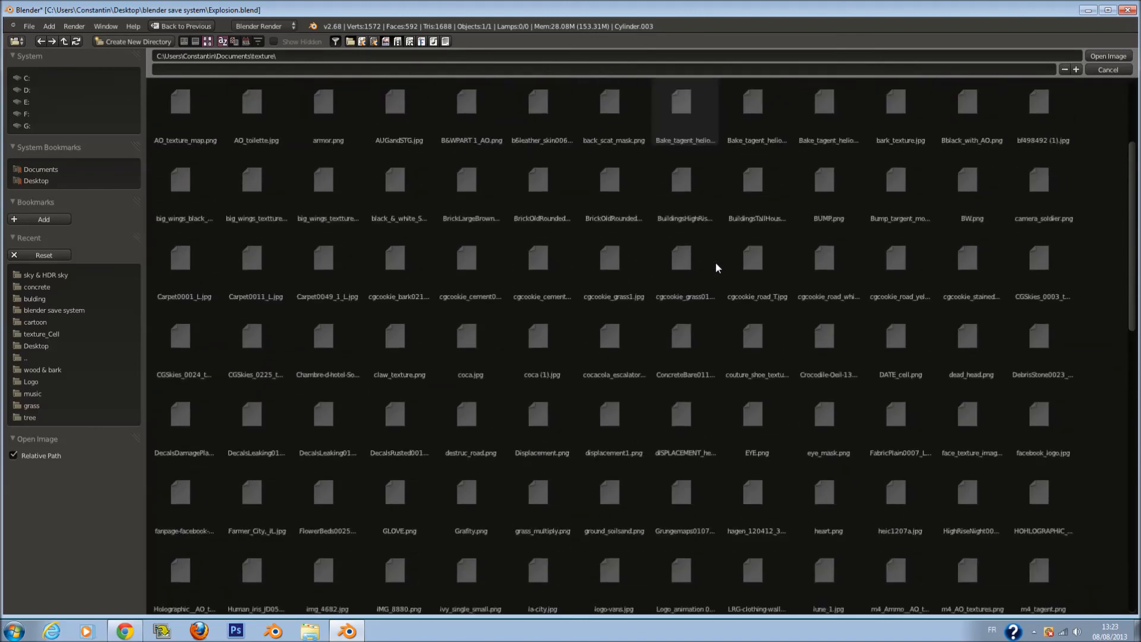
scroll(716, 267, "down", 3)
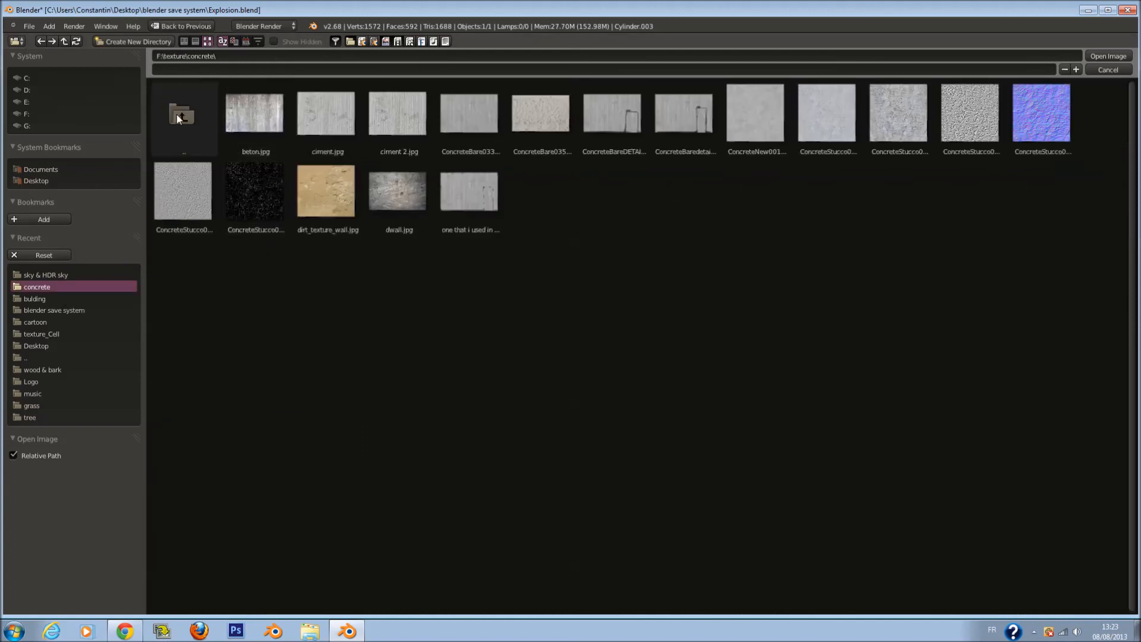
Load MetalBare0074_1_L.jpg from the texture library's Metal\metal folder as the chunk's image texture
left_click(178, 118)
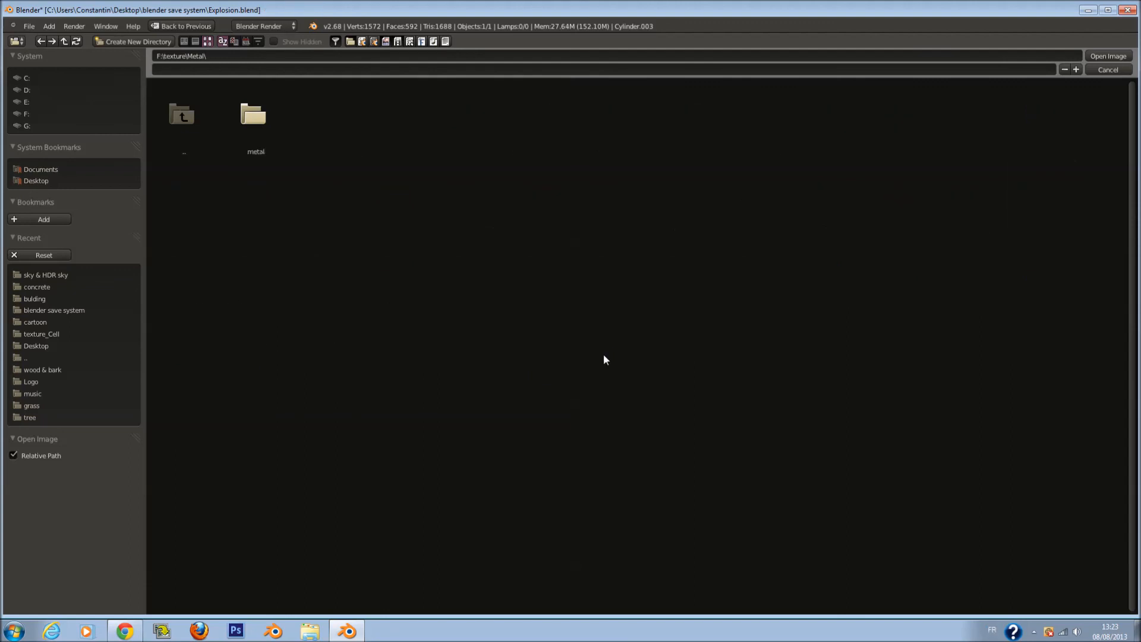
left_click(256, 116)
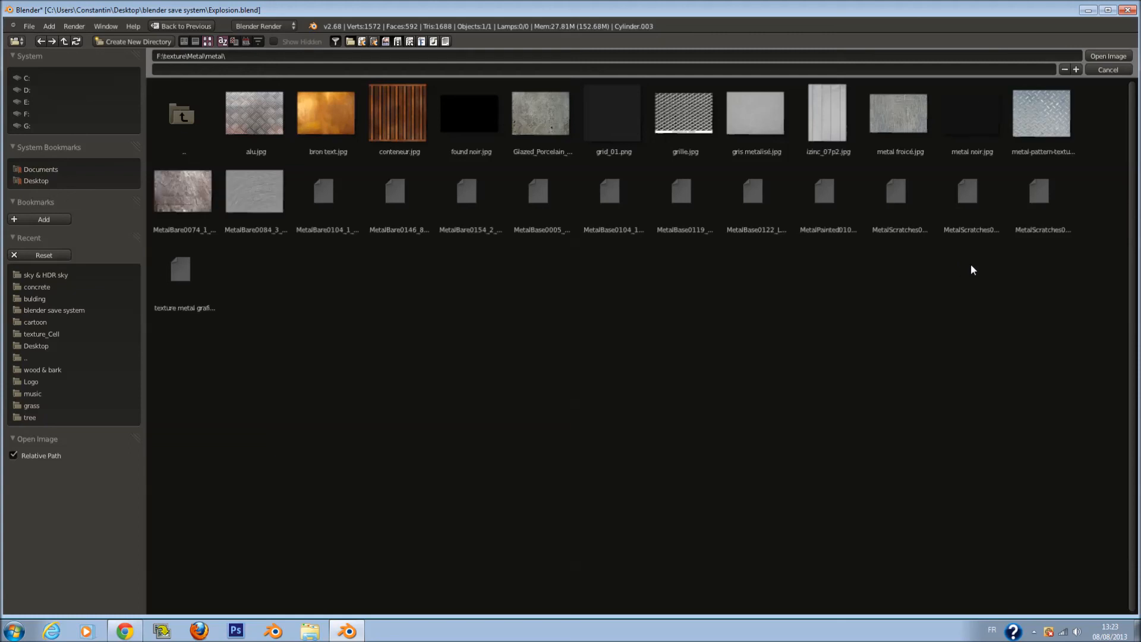
left_click(189, 203)
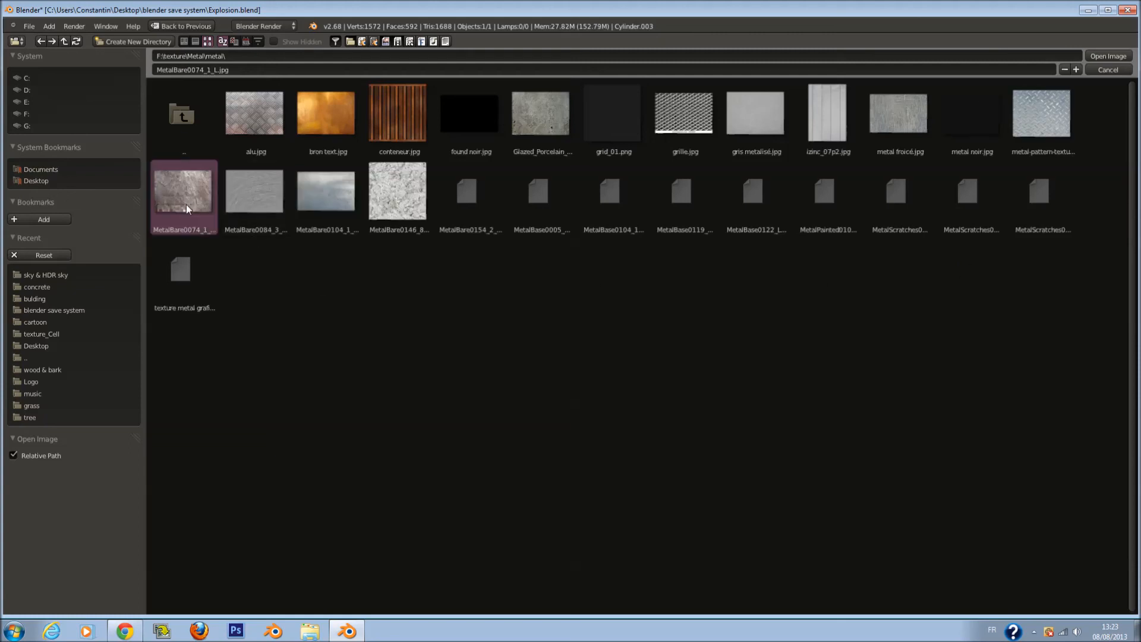
left_click(1109, 56)
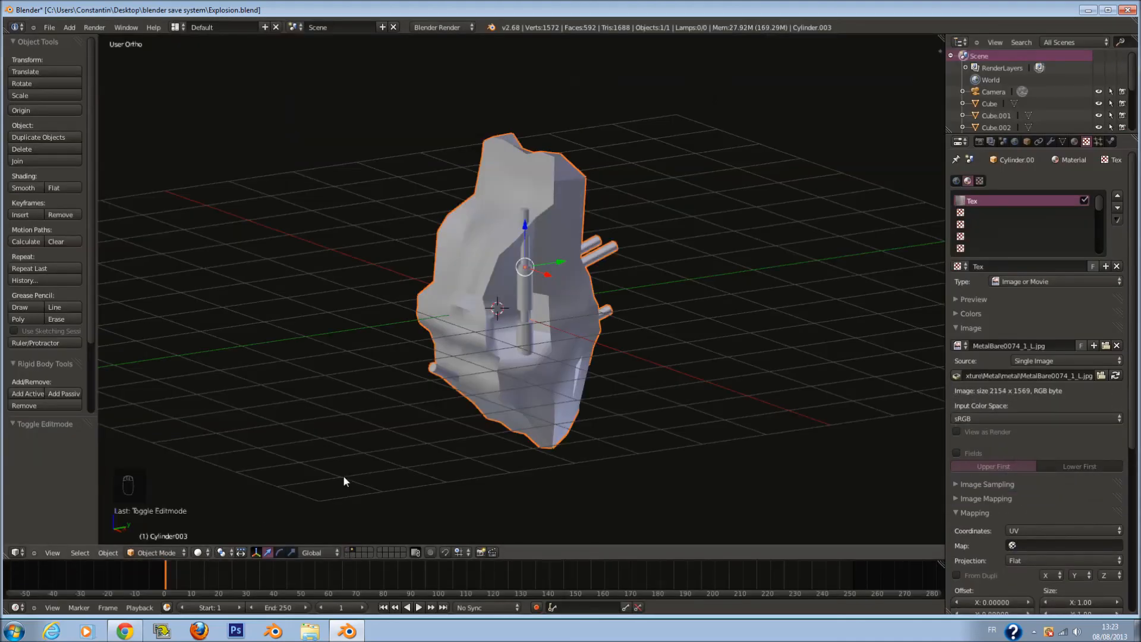
Switch the 3D view to textured shading and show the buildings' layer together with the chunk
left_click(200, 552)
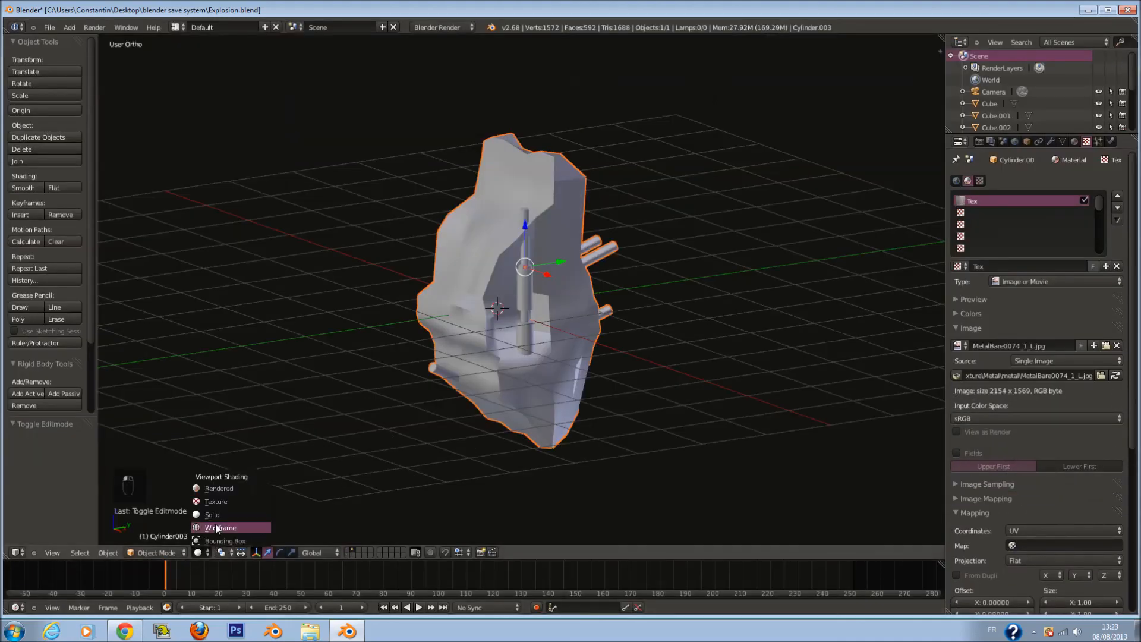
left_click(220, 502)
scroll(433, 512, "up", 1)
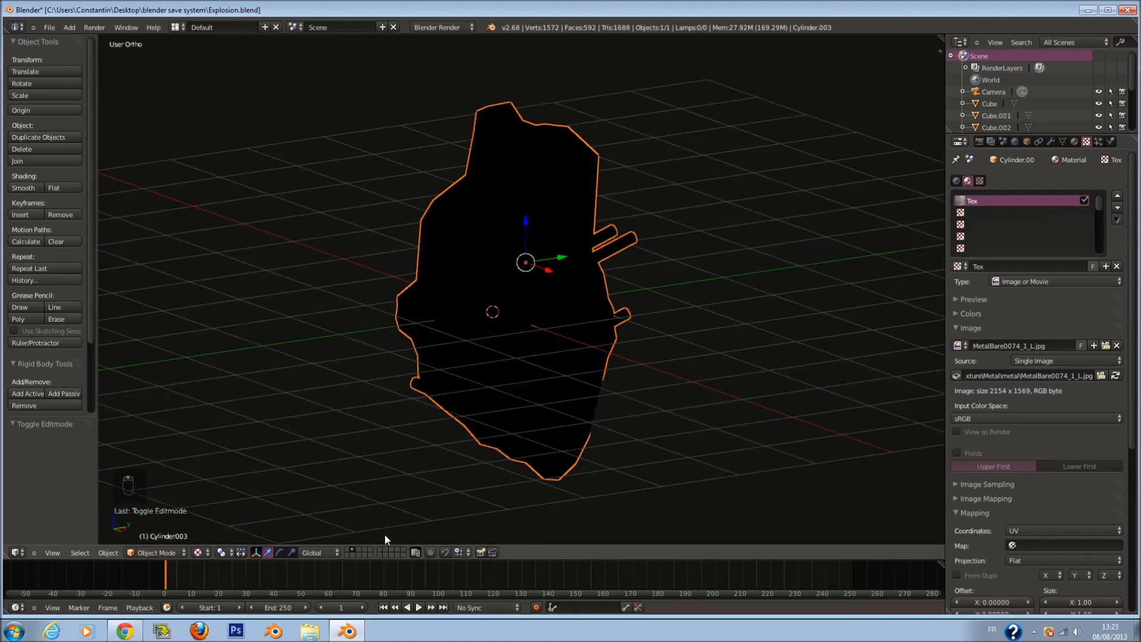
left_click(349, 550, "shift")
Move the chunk about 1.8 units along the global X axis, between the buildings
middle_click_drag(492, 283, 580, 310)
key("g")
key("x")
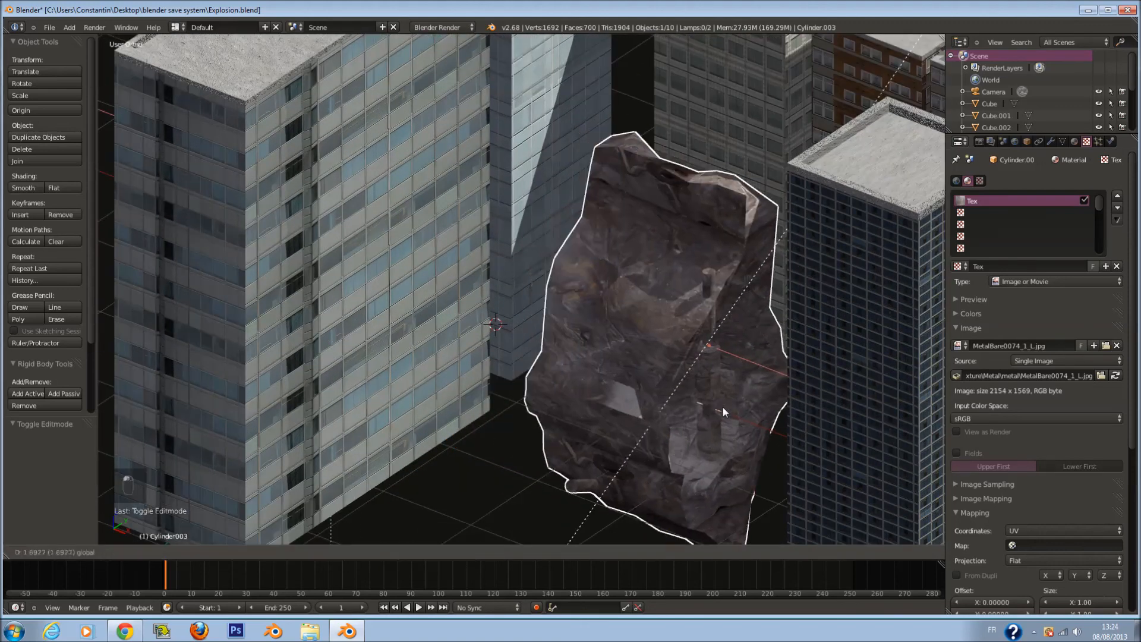
left_click(722, 407)
Set the metal texture's diffuse color influence on the chunk to 0.8
scroll(720, 412, "up", 1)
scroll(720, 412, "up", 1, "ctrl")
scroll(1119, 496, "down", 9)
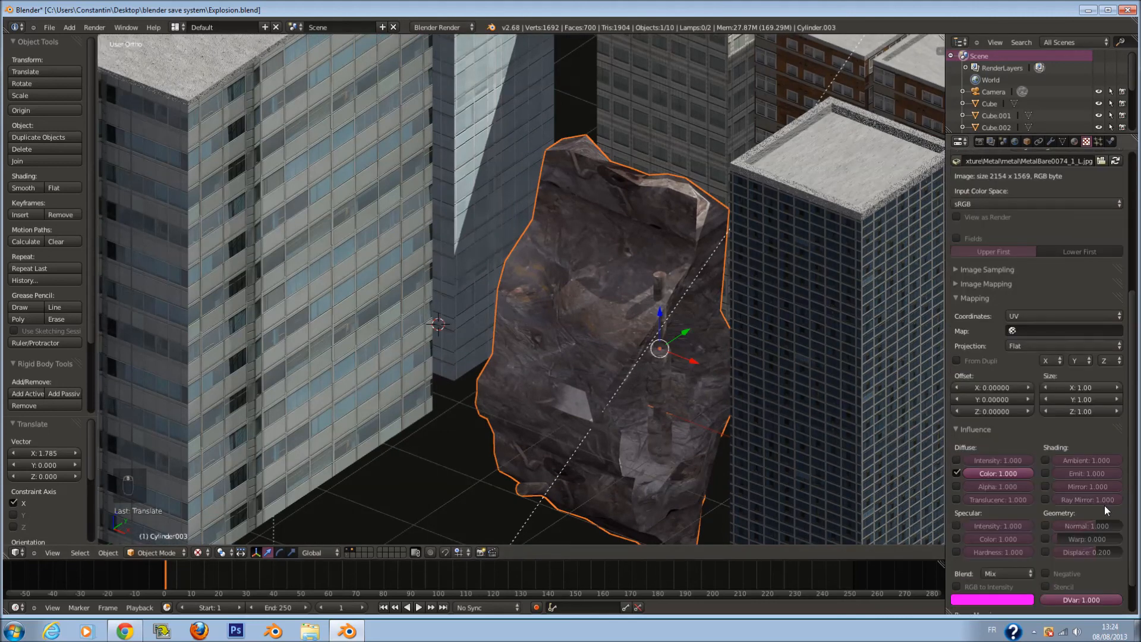
key("Return")
left_click(1008, 475)
type("0.5")
key("Return")
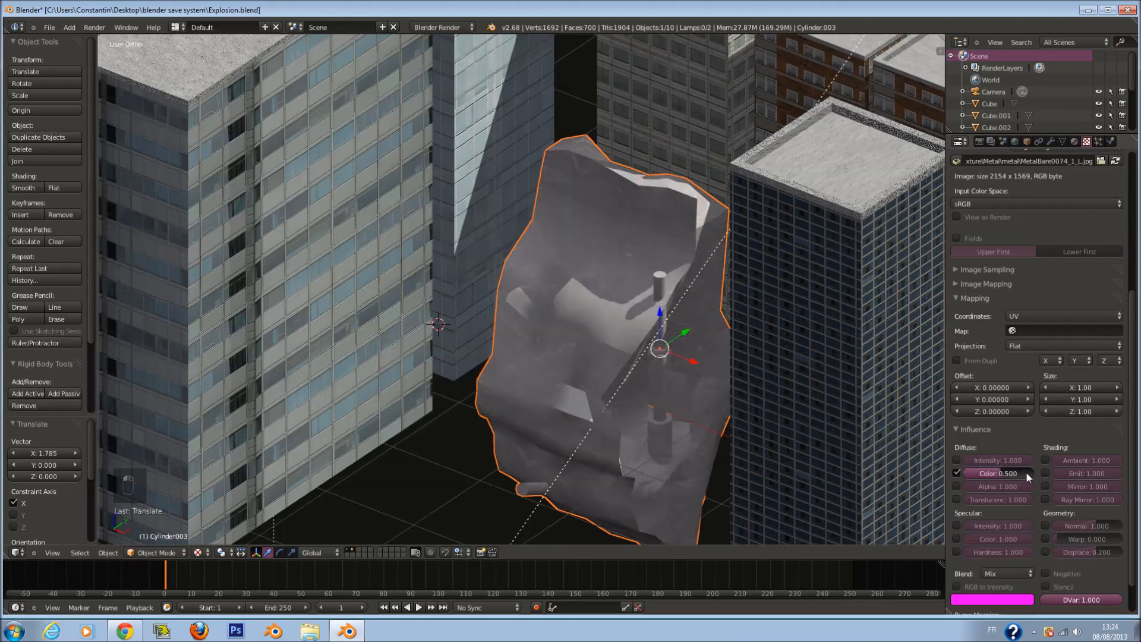
left_click(1008, 475)
type("0.8")
key("Return")
Change the diffuse color of the chunk's material to a muted blue-grey
left_click(1075, 141)
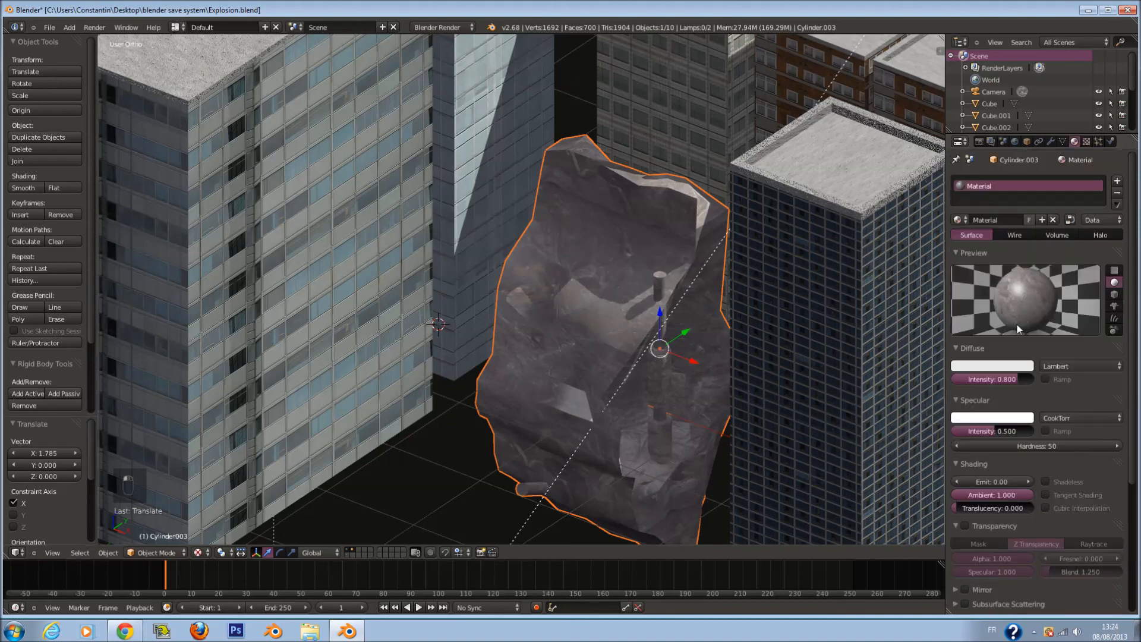
left_click(1015, 366)
left_click(1022, 244)
left_click(981, 241)
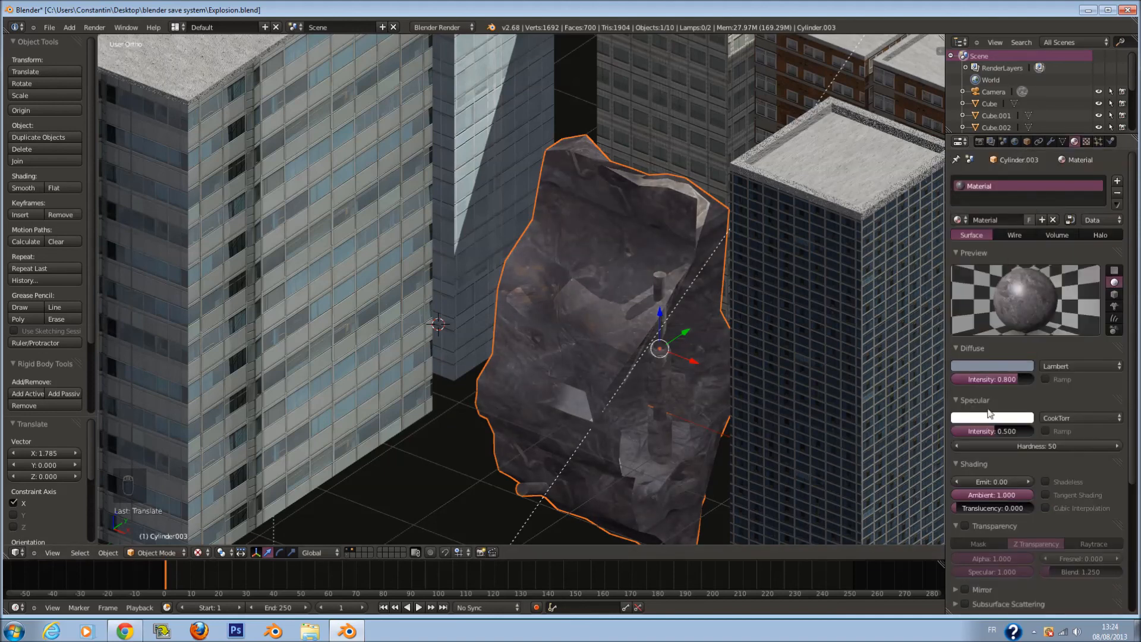
Give the chunk's material a WardIso specular shader with intensity about 0.706 and slope about 0.134
left_click(1055, 418)
left_click(1058, 366)
mouse_move(1017, 430)
left_mouse_down()
mouse_move(951, 432)
mouse_move(1011, 441)
left_mouse_up()
mouse_move(1001, 447)
left_mouse_down()
mouse_move(1052, 452)
mouse_move(1010, 455)
left_mouse_up()
scroll(598, 401, "down", 2)
scroll(439, 517, "up", 2)
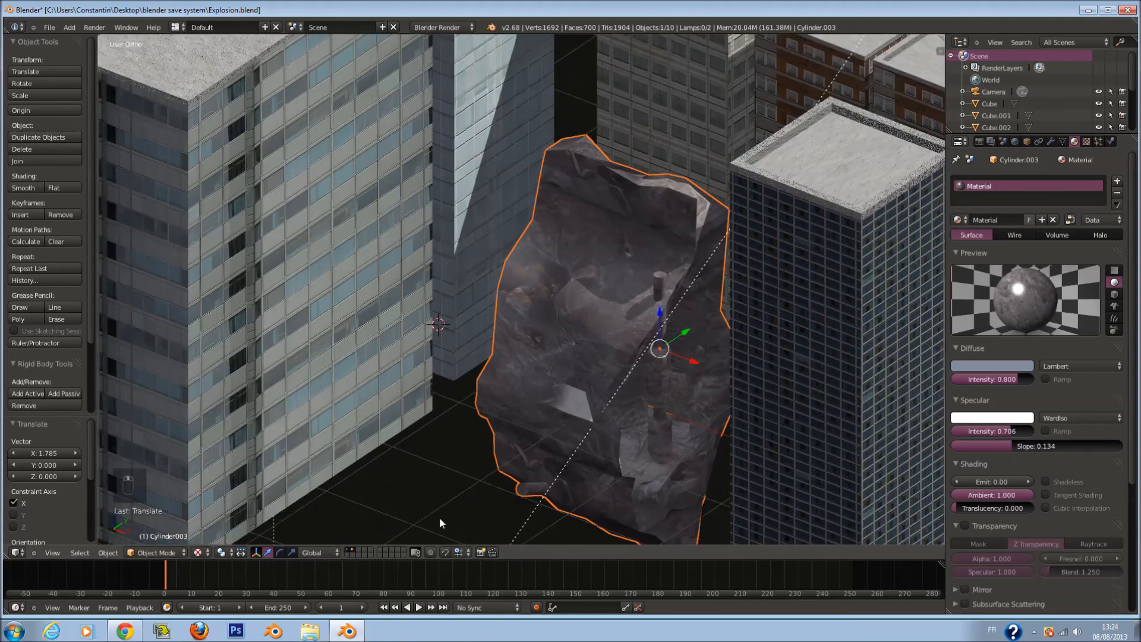
Show only the buildings' layer through the camera view, with every object deselected
key("Delete")
key("KP_0")
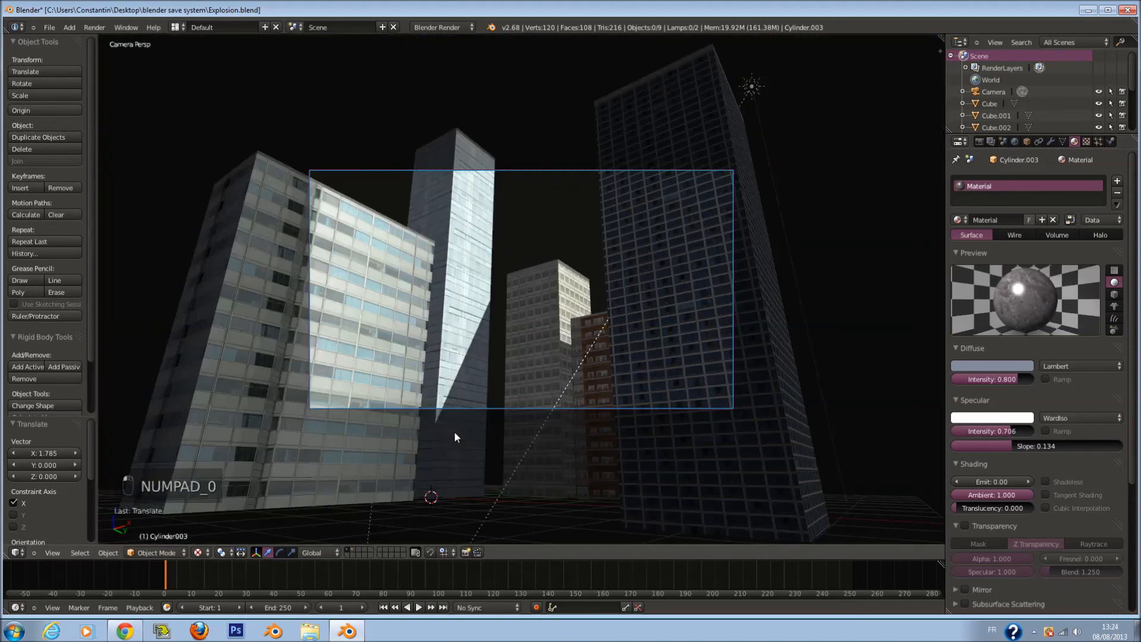
key("a")
key("a")
key("a")
key("a")
key("a")
key("a")
key("a")
key("a")
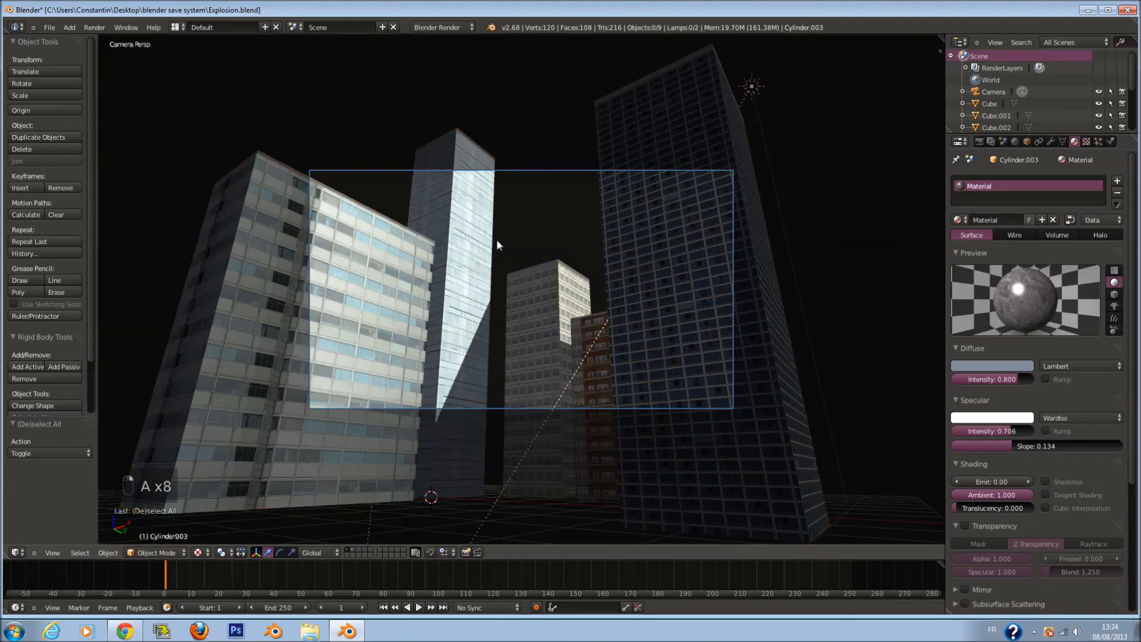
scroll(450, 288, "up", 3)
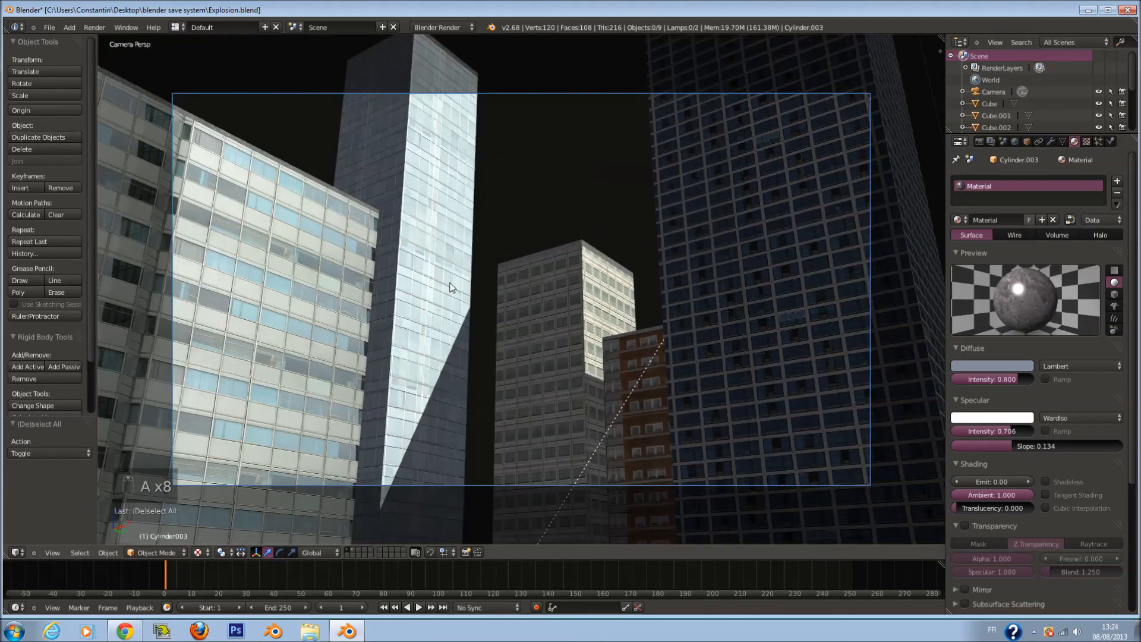
Enable Mirror on the tall glass tower's material and set its reflectivity to 0.2
right_click(450, 288)
scroll(1042, 439, "down", 6)
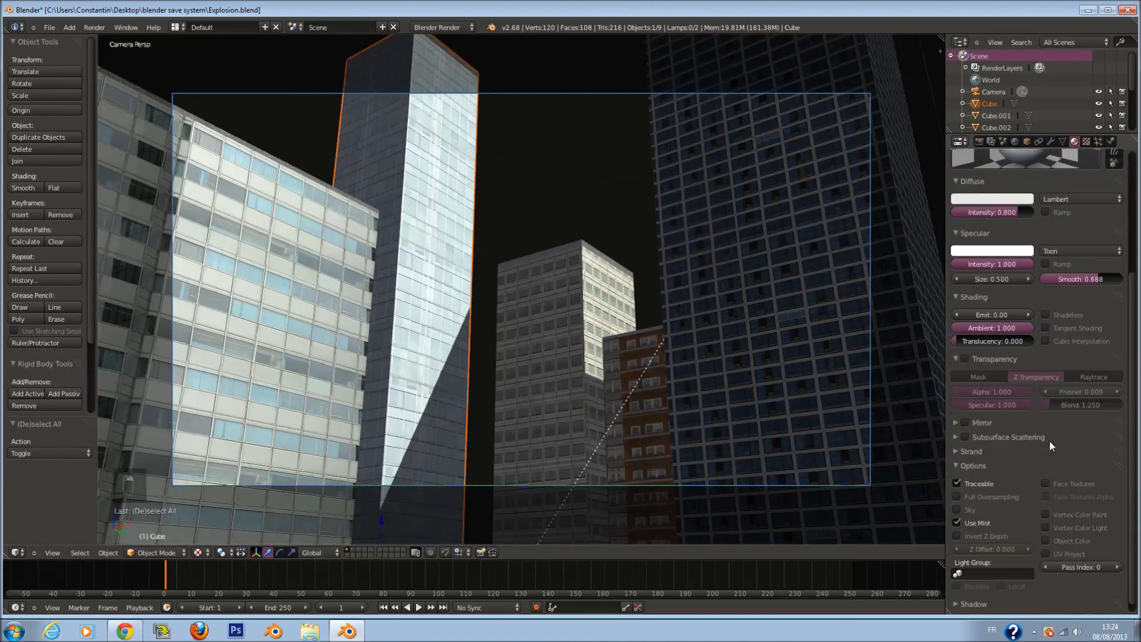
left_click(977, 423)
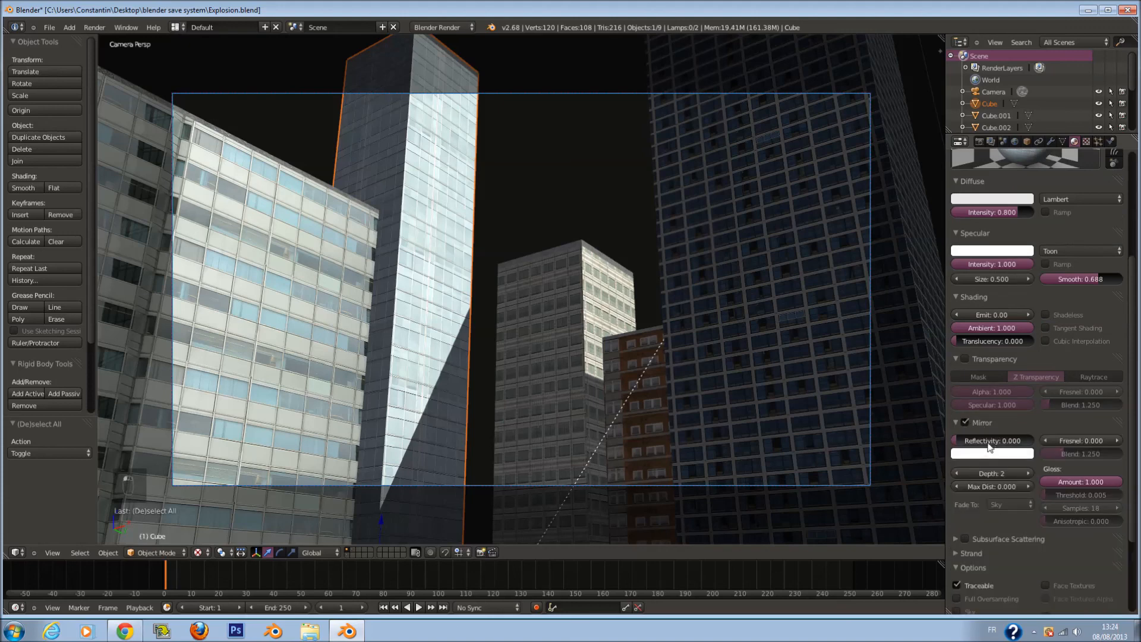
left_click(982, 440)
type("0.1")
key("Return")
scroll(1041, 365, "up", 4)
left_click(992, 535)
key("BackSpace")
type("0.2")
key("Return")
type(".1")
Enable Mirror on the light-colored foreground building's material with a reflectivity of 0.1
right_click(319, 346)
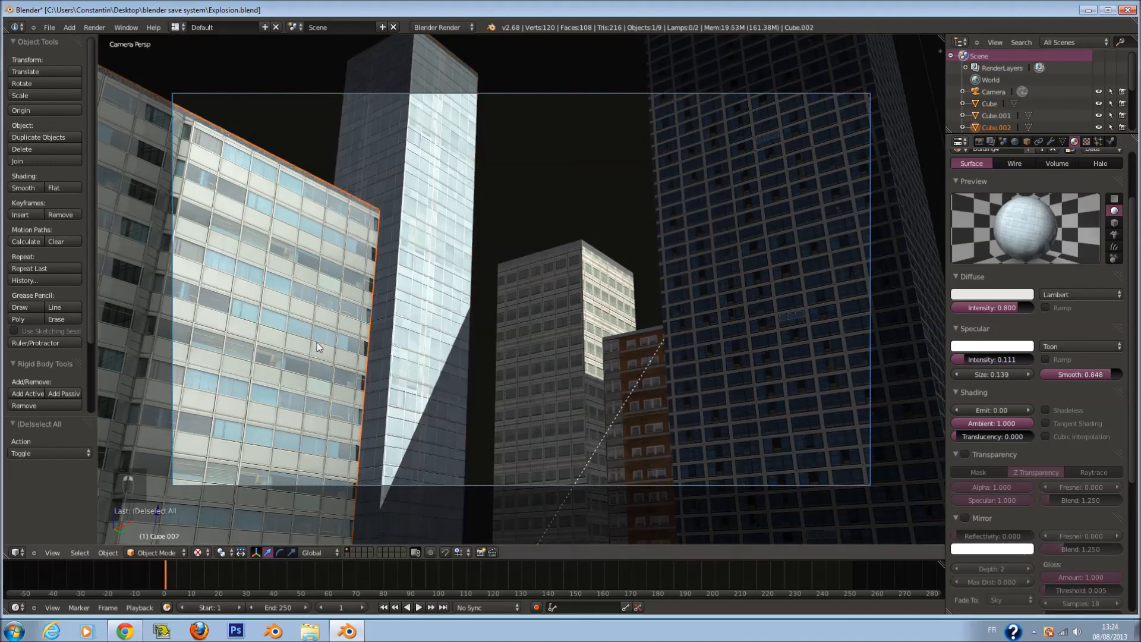
left_click(979, 534)
type(".1")
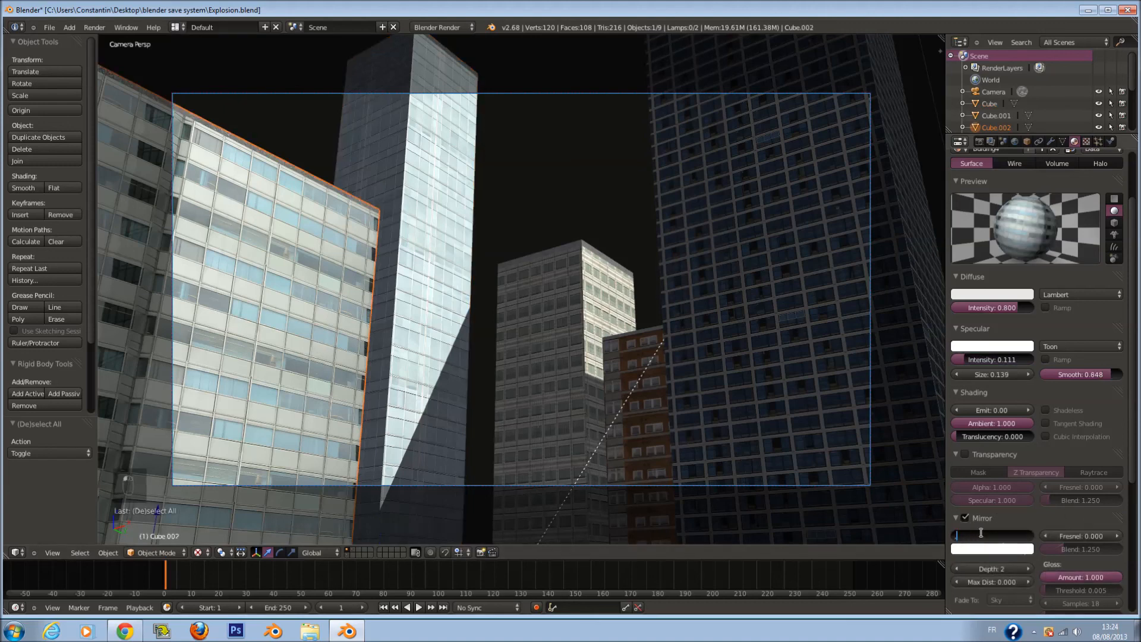
key("Return")
Enable Mirror on the dark blue gridded tower's material with a reflectivity of 0.1
right_click(730, 311)
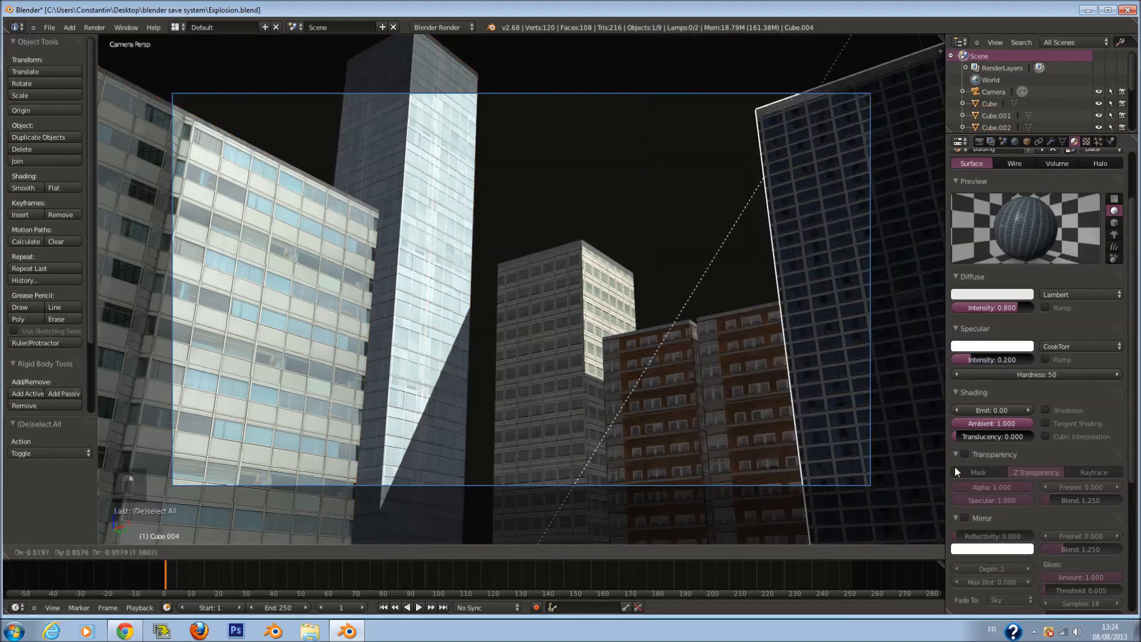
right_click(674, 391)
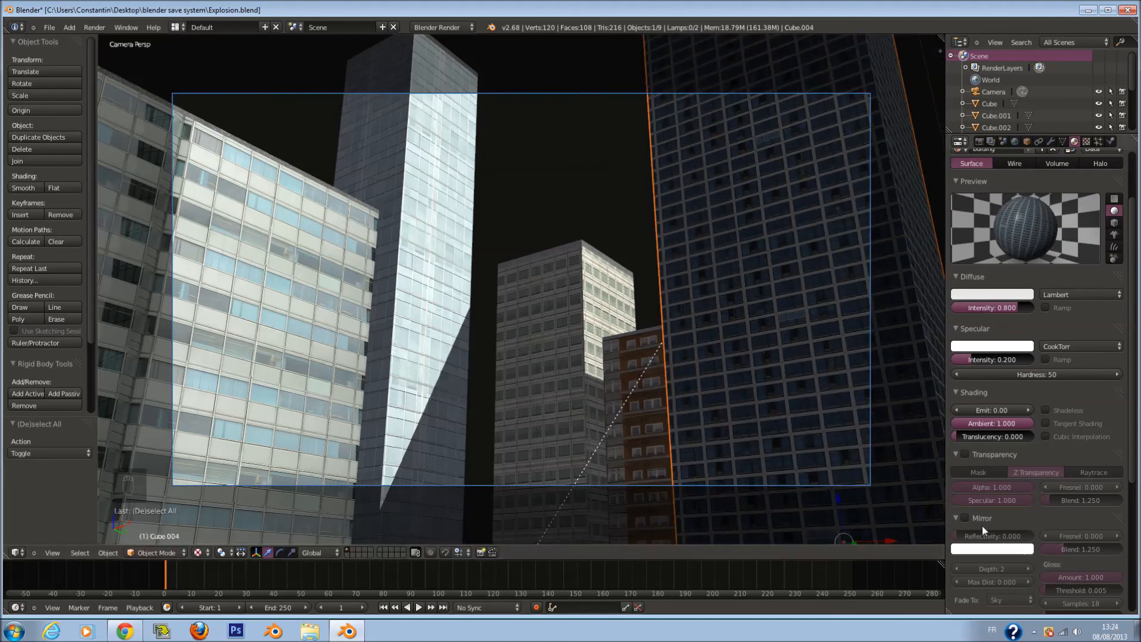
left_click(964, 517)
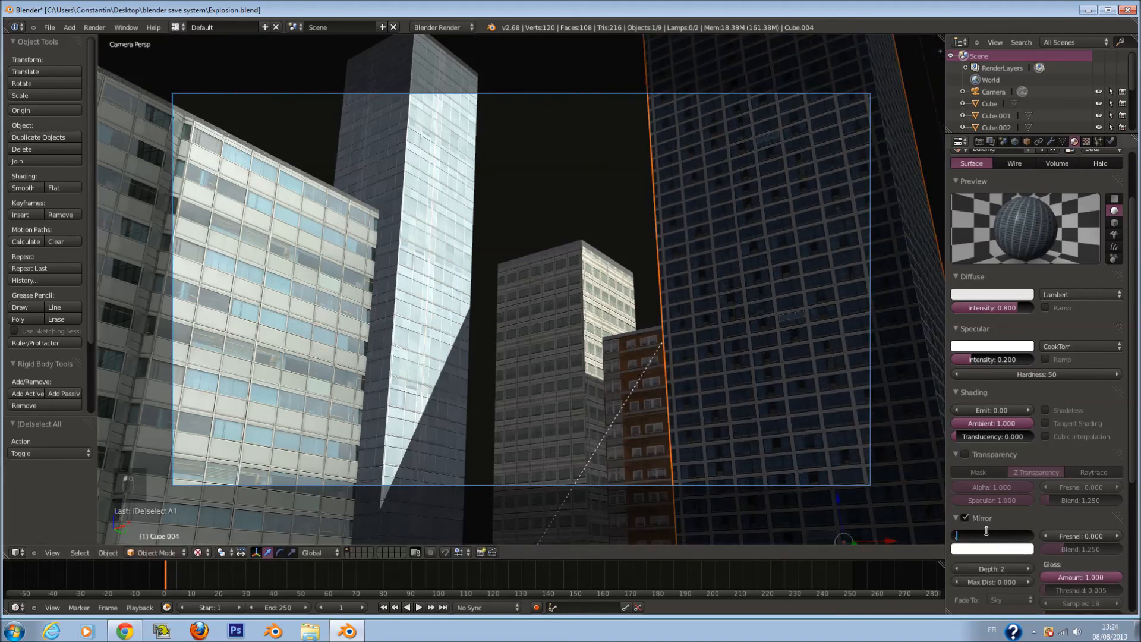
Save the file, deselect all objects, and render the scene from the camera
key("ctrl+s")
scroll(594, 327, "up", 6)
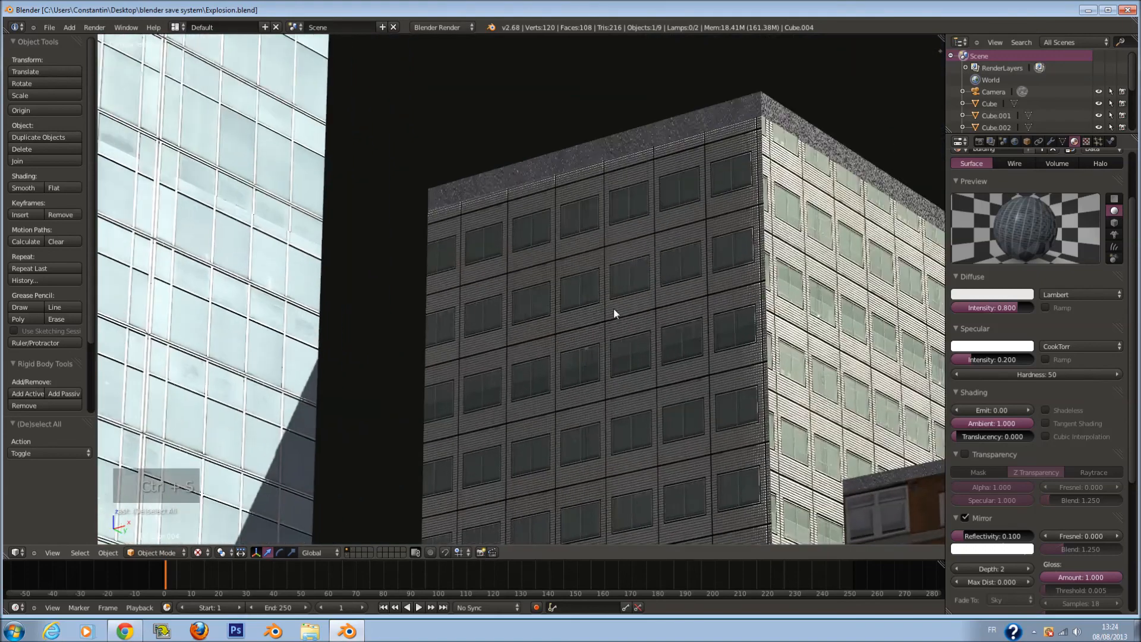
scroll(664, 315, "down", 6)
key("a")
key("a")
key("a")
key("a")
key("a")
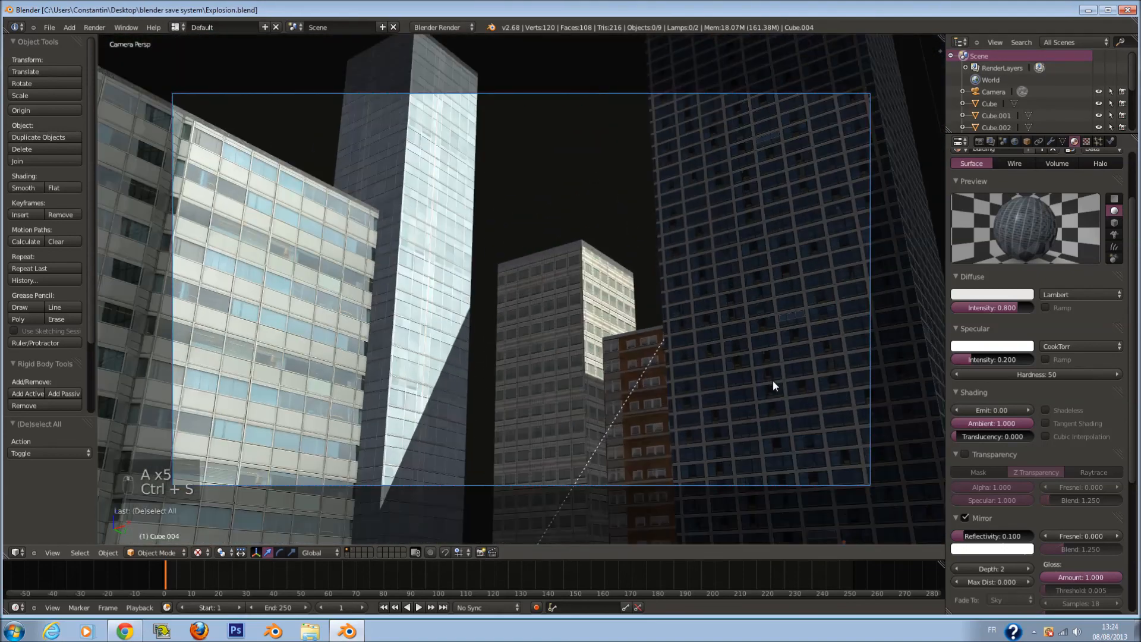
key("F12")
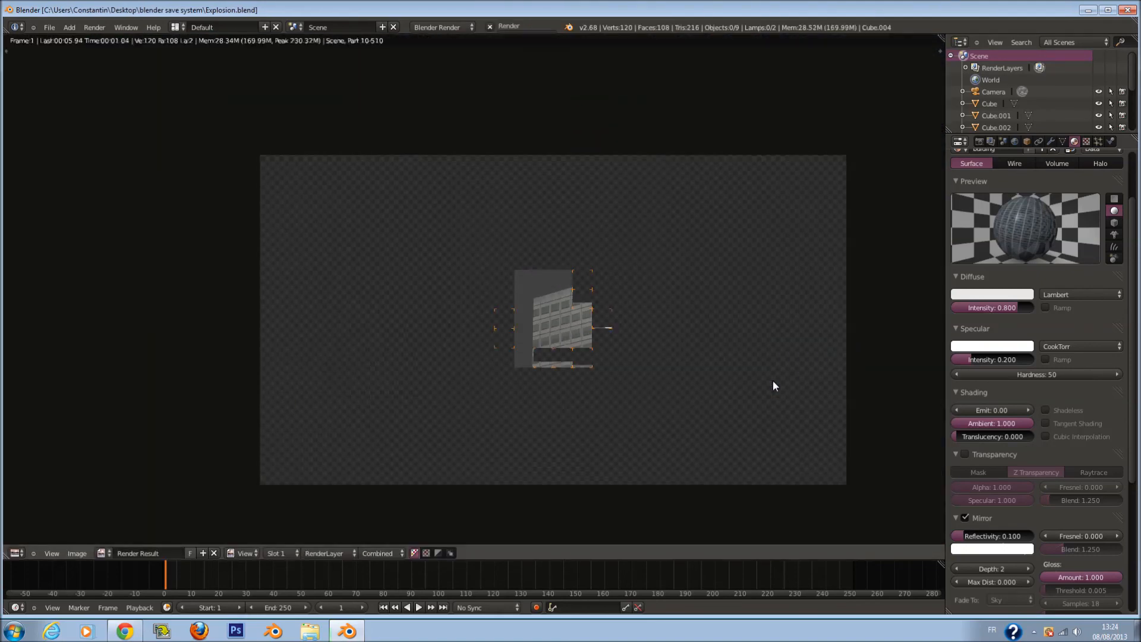
Examine the glass tower and neighboring buildings in the progressing render to judge the mirror reflections
scroll(597, 380, "up", 2)
scroll(480, 355, "up", 4)
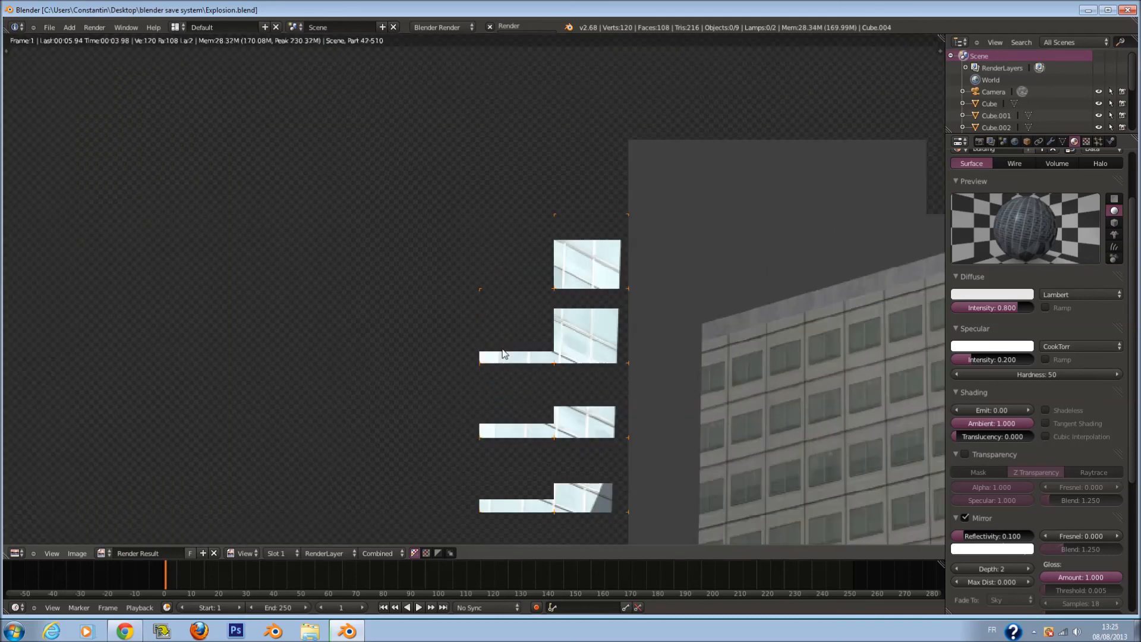
scroll(782, 387, "down", 2)
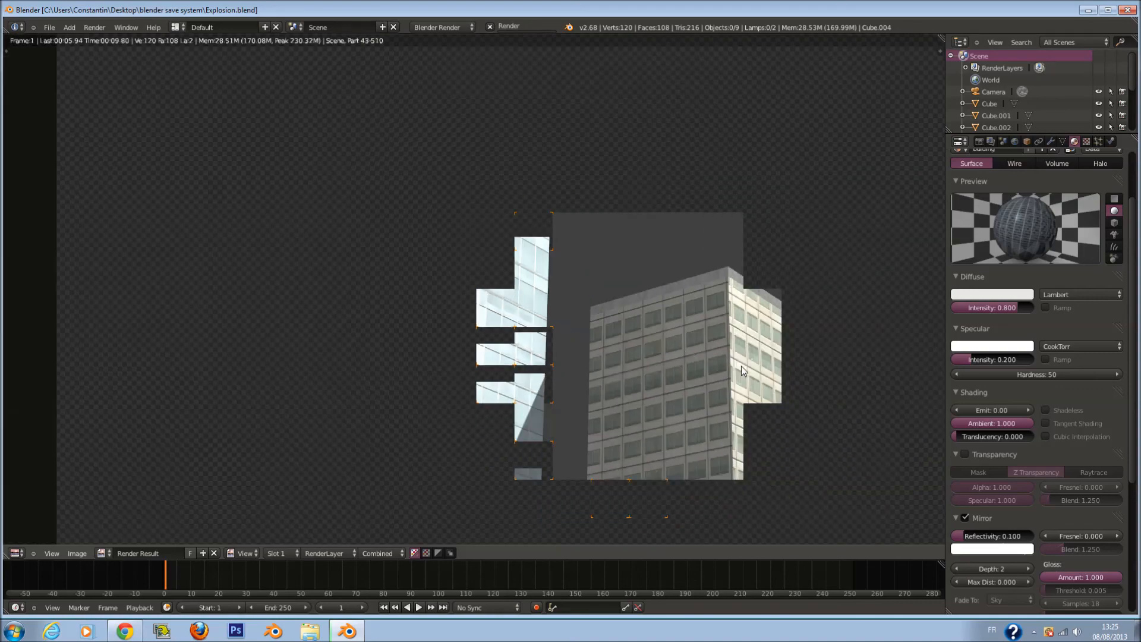
scroll(742, 368, "up", 4)
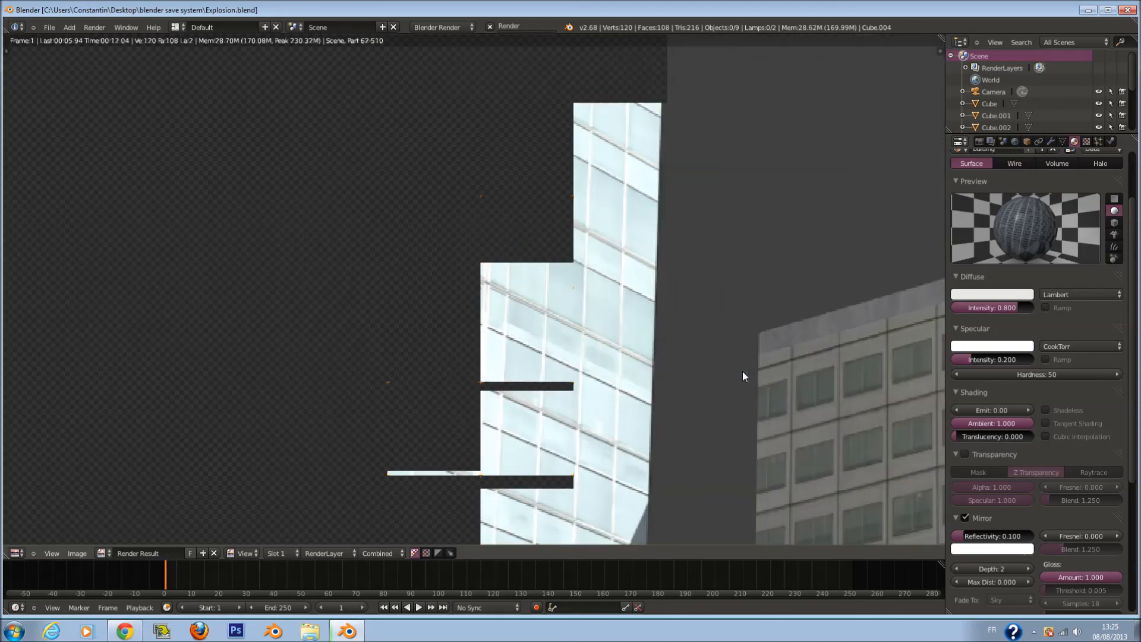
scroll(743, 376, "down", 1)
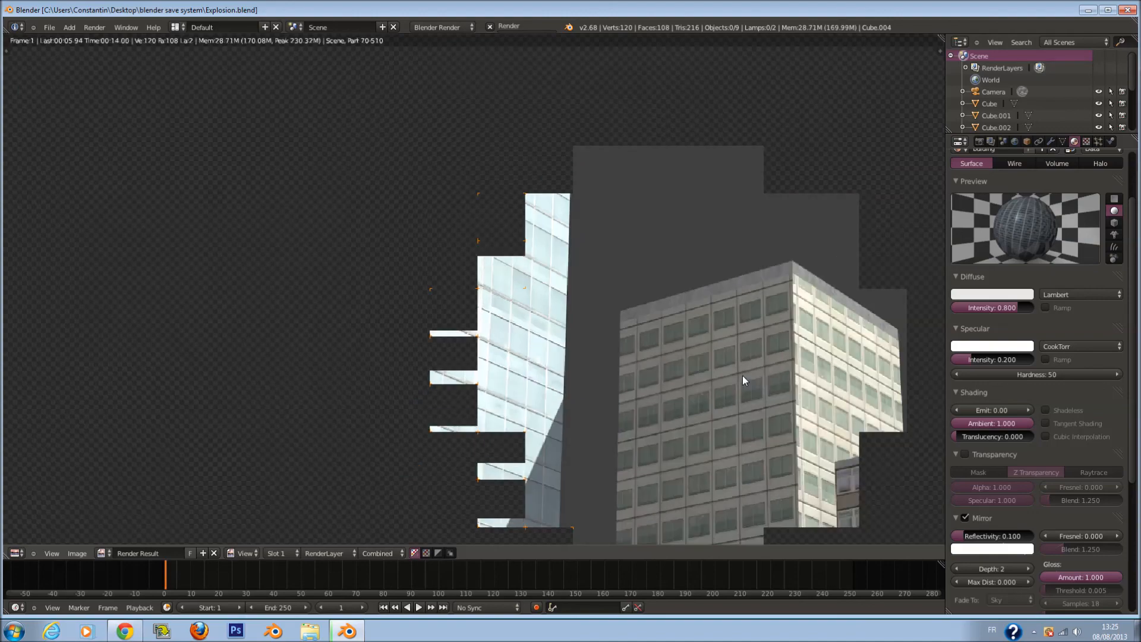
scroll(743, 375, "down", 2)
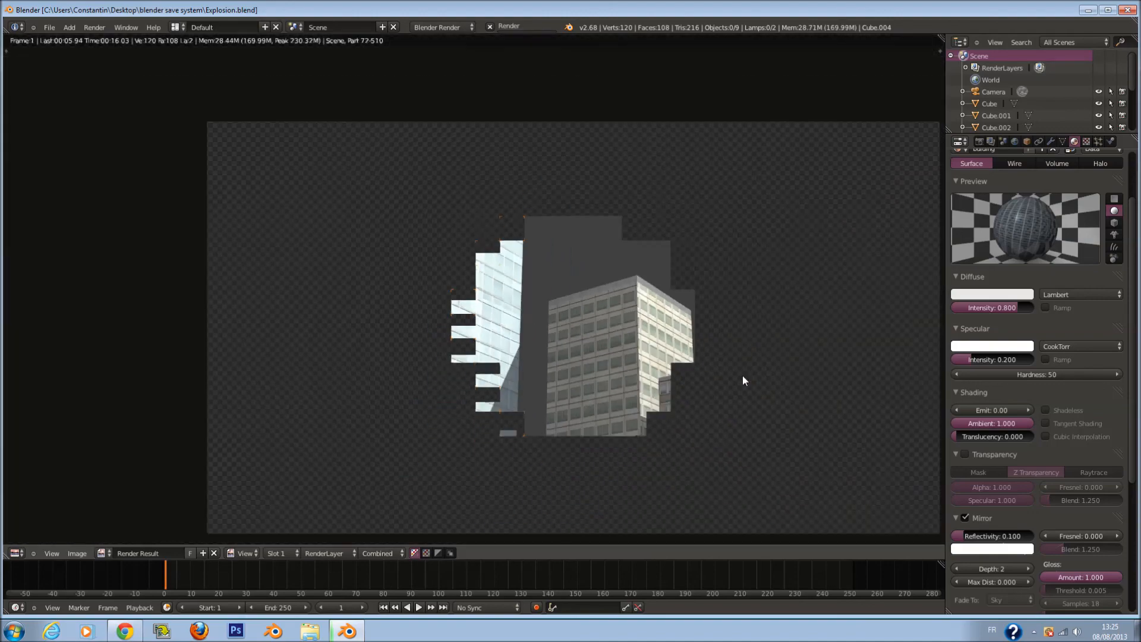
scroll(995, 493, "down", 2)
scroll(1018, 506, "down", 5)
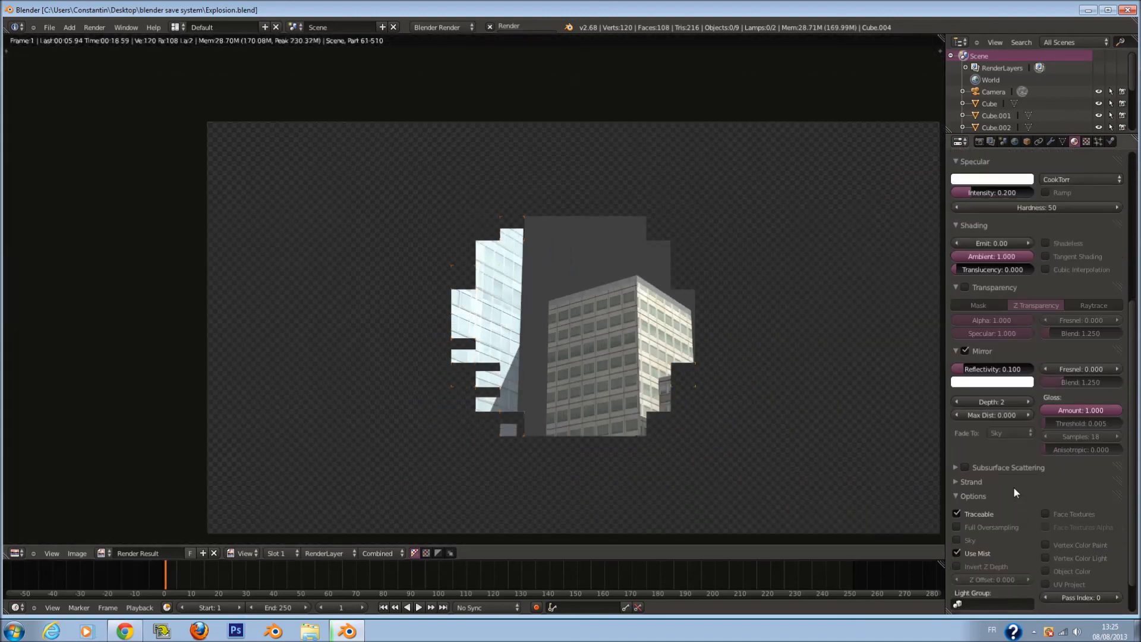
left_click(1008, 433)
scroll(736, 439, "up", 1)
scroll(736, 434, "down", 1)
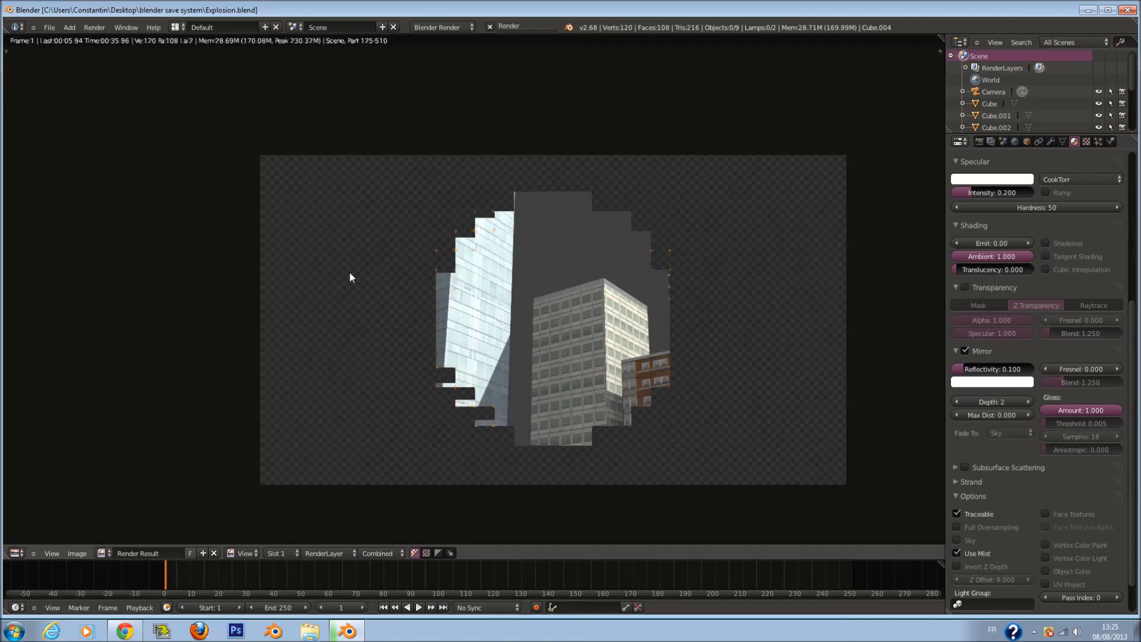
scroll(501, 257, "up", 2)
scroll(523, 264, "up", 3)
scroll(526, 262, "down", 2)
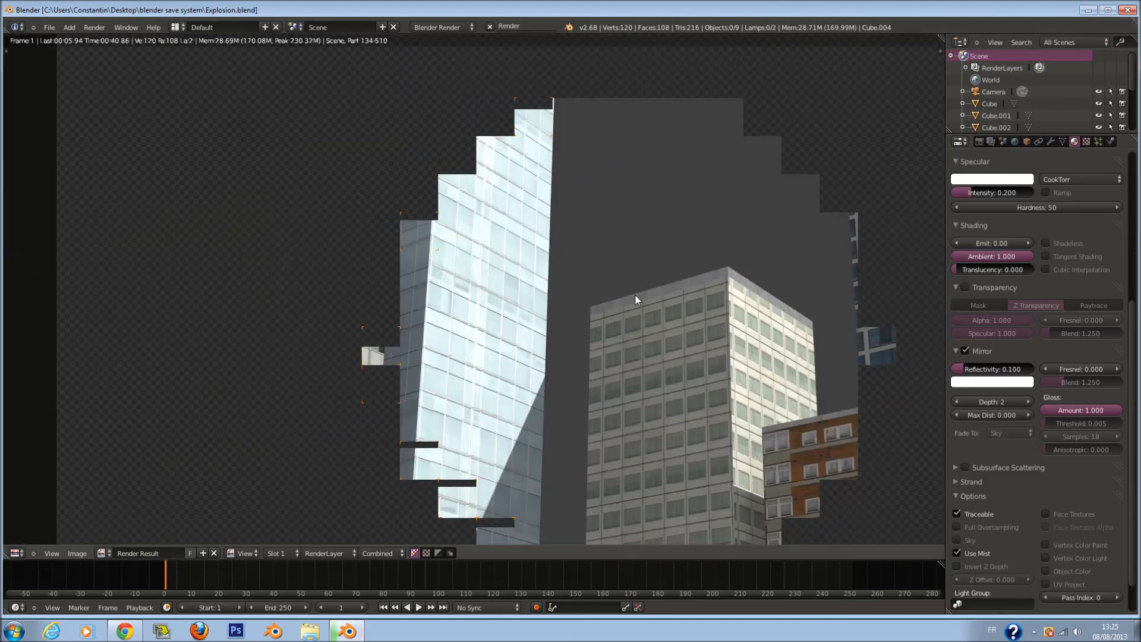
scroll(614, 321, "down", 2)
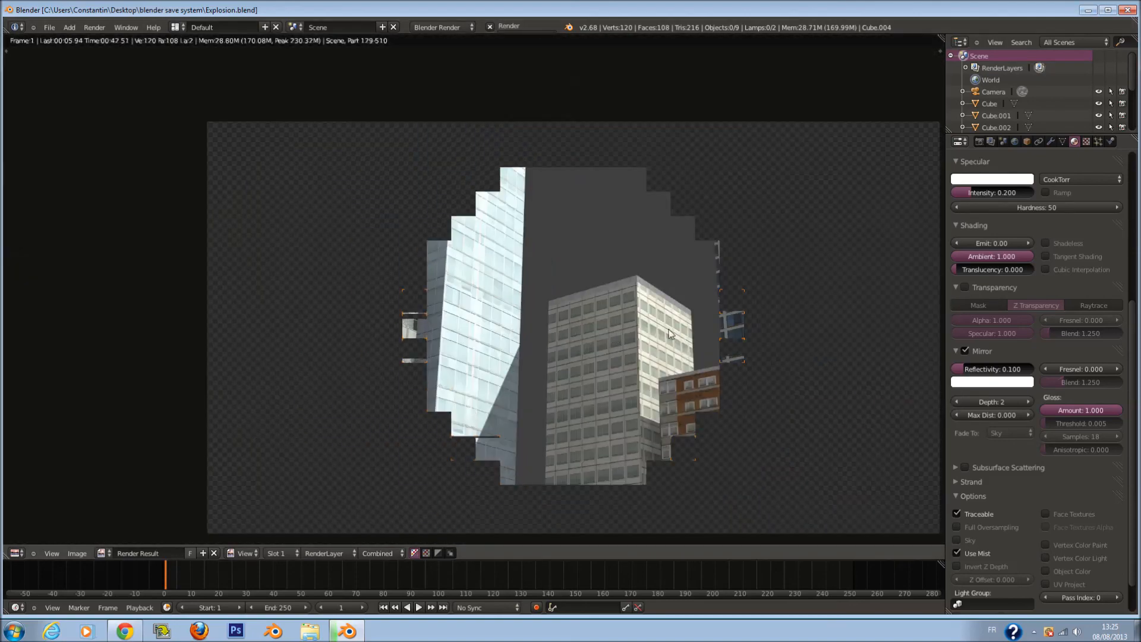